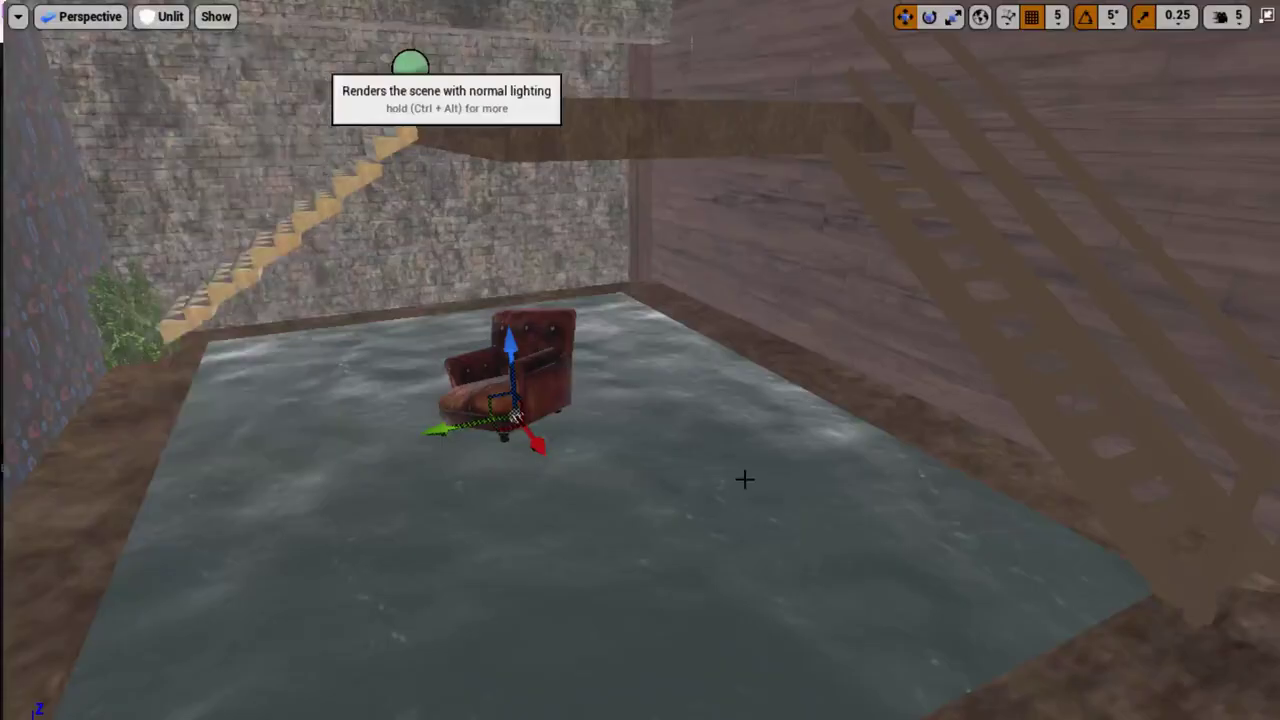
# - Fly the viewport around the dark room to the stair railing, then leave immersive mode
pyautogui.moveTo(640, 360)
pyautogui.mouseDown(button='right')
pyautogui.moveTo(640, 330)
pyautogui.moveTo(765, 498)
pyautogui.moveTo(700, 470)
pyautogui.moveTo(817, 449)
pyautogui.moveTo(790, 480)
pyautogui.mouseUp(button='right')
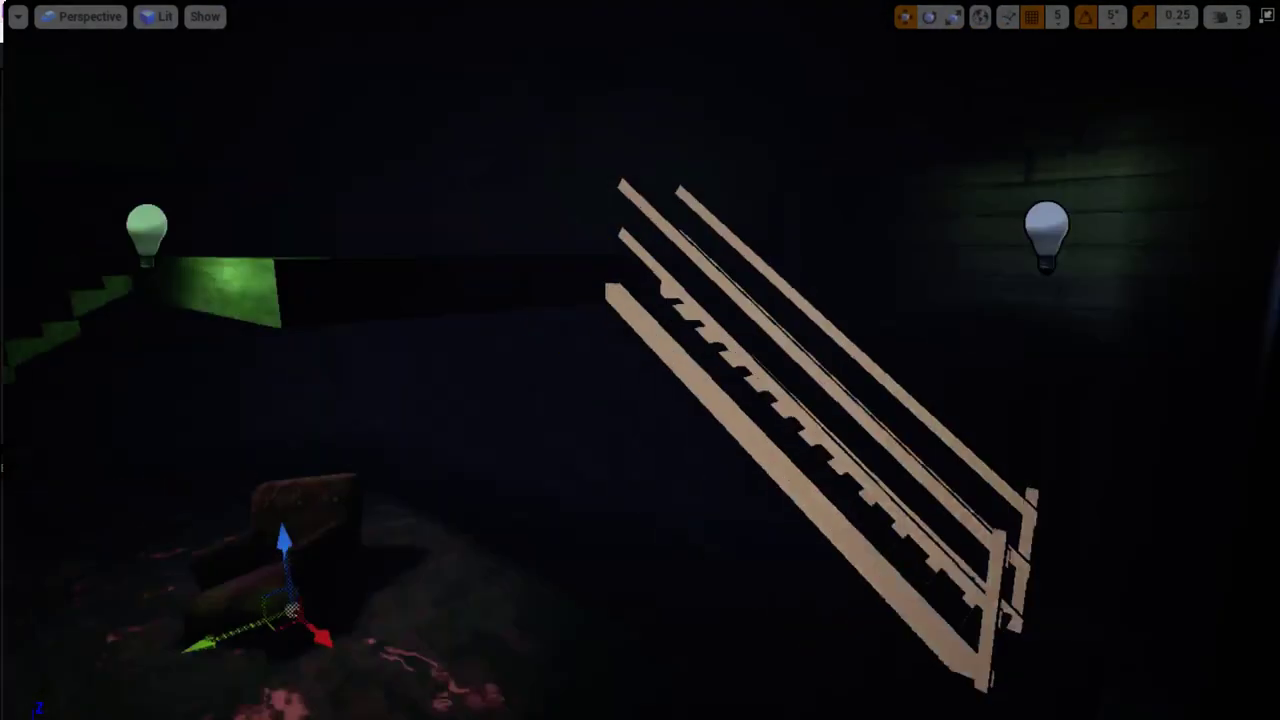
pyautogui.moveTo(642, 498); pyautogui.dragTo(617, 510, button='right')
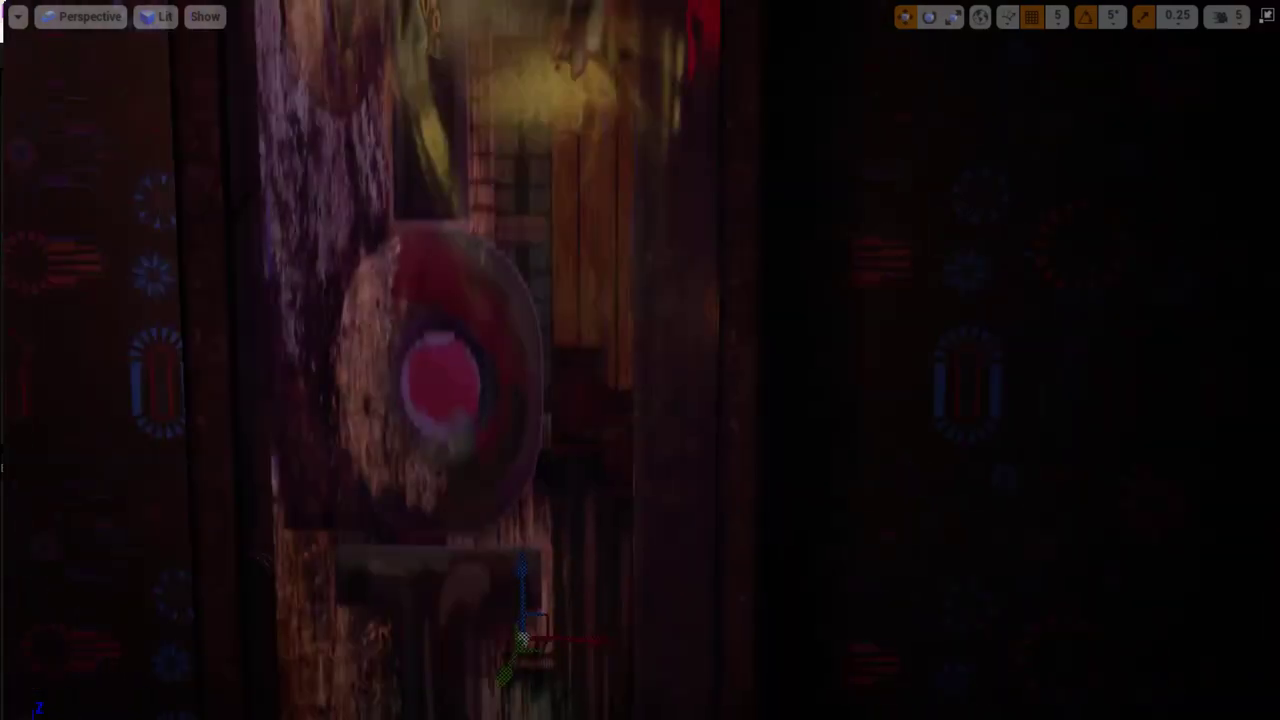
pyautogui.moveTo(640, 360); pyautogui.dragTo(640, 360, button='right')
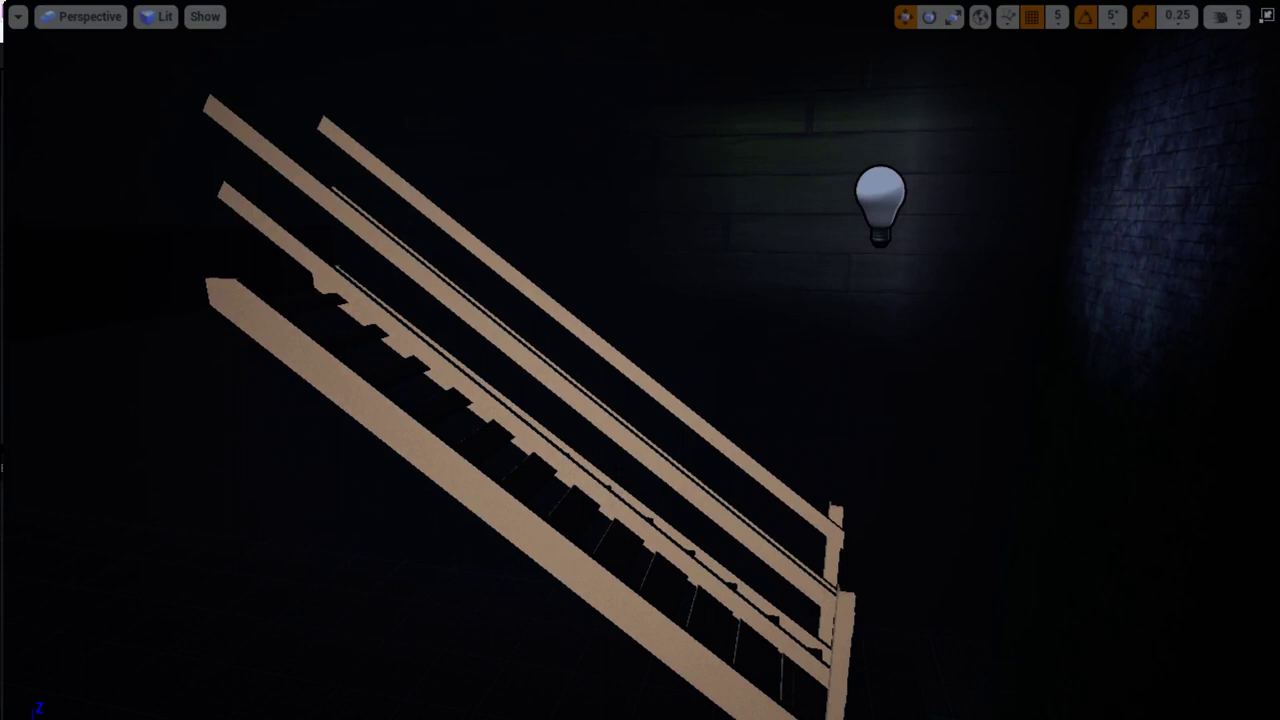
pyautogui.moveTo(574, 569); pyautogui.dragTo(574, 569, button='right')
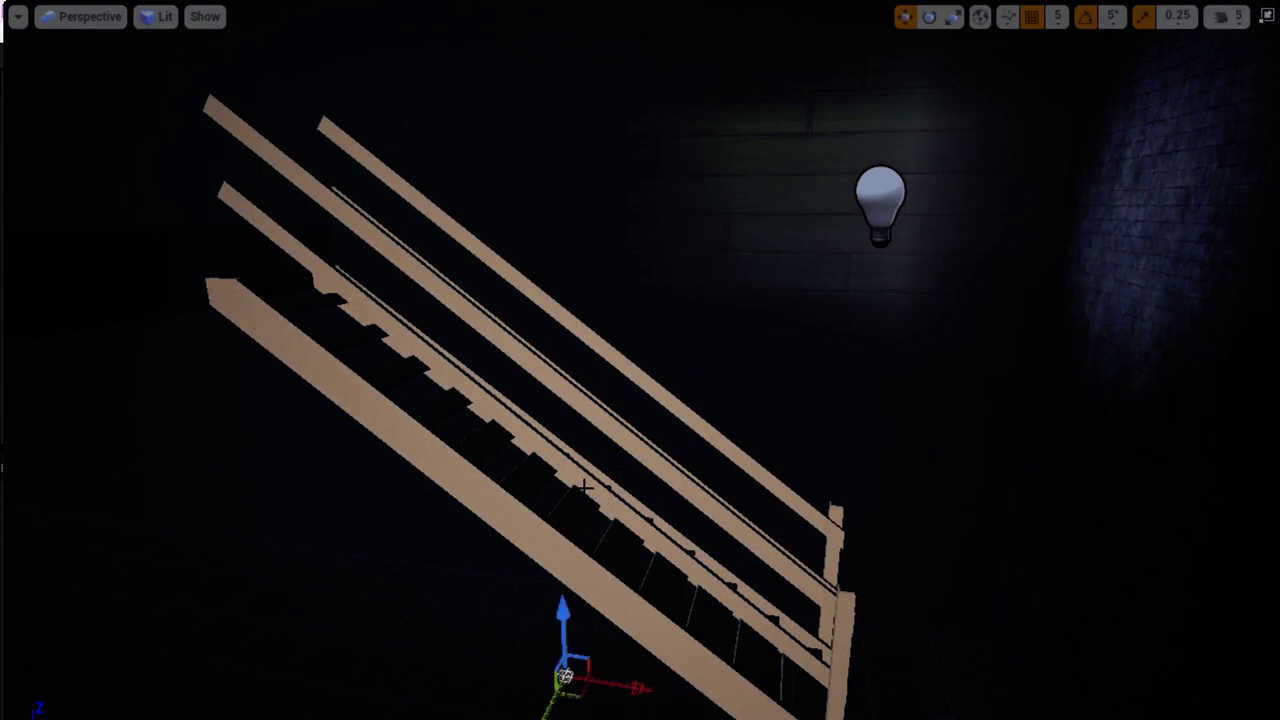
pyautogui.press('F11')
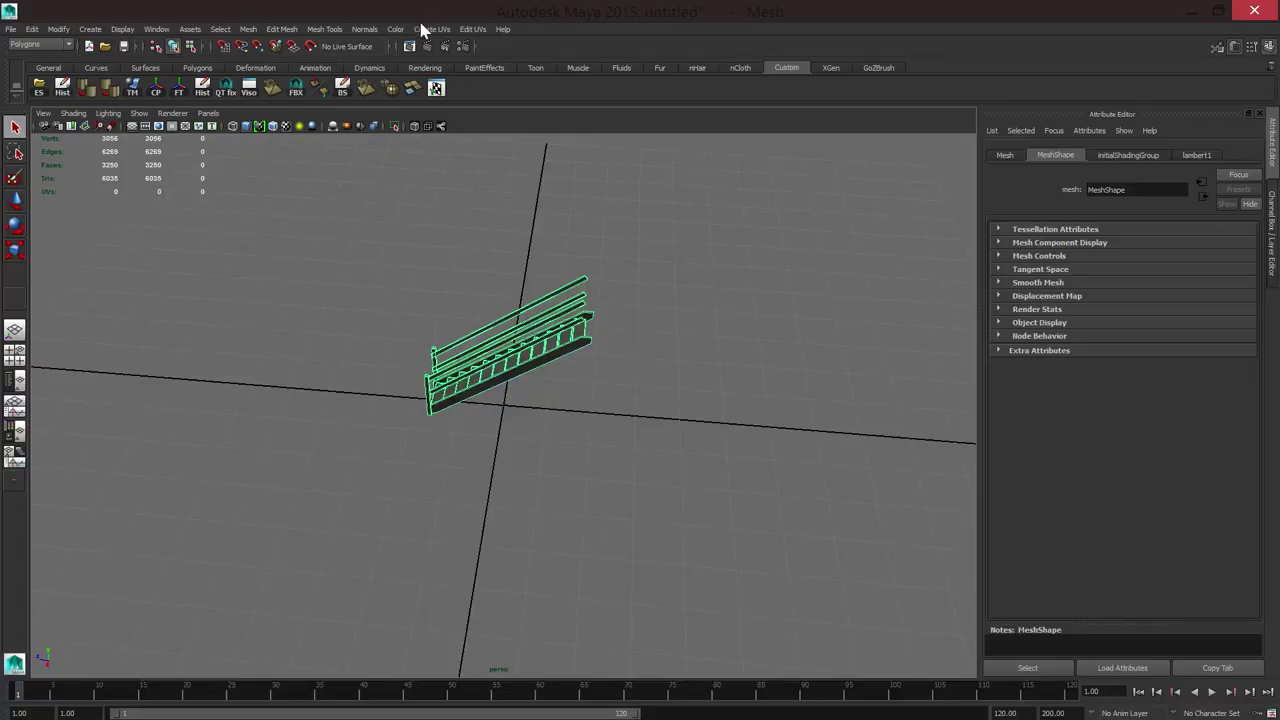
# - Apply Automatic Mapping UVs to the railing and review them in the UV Texture Editor
pyautogui.click(443, 30)
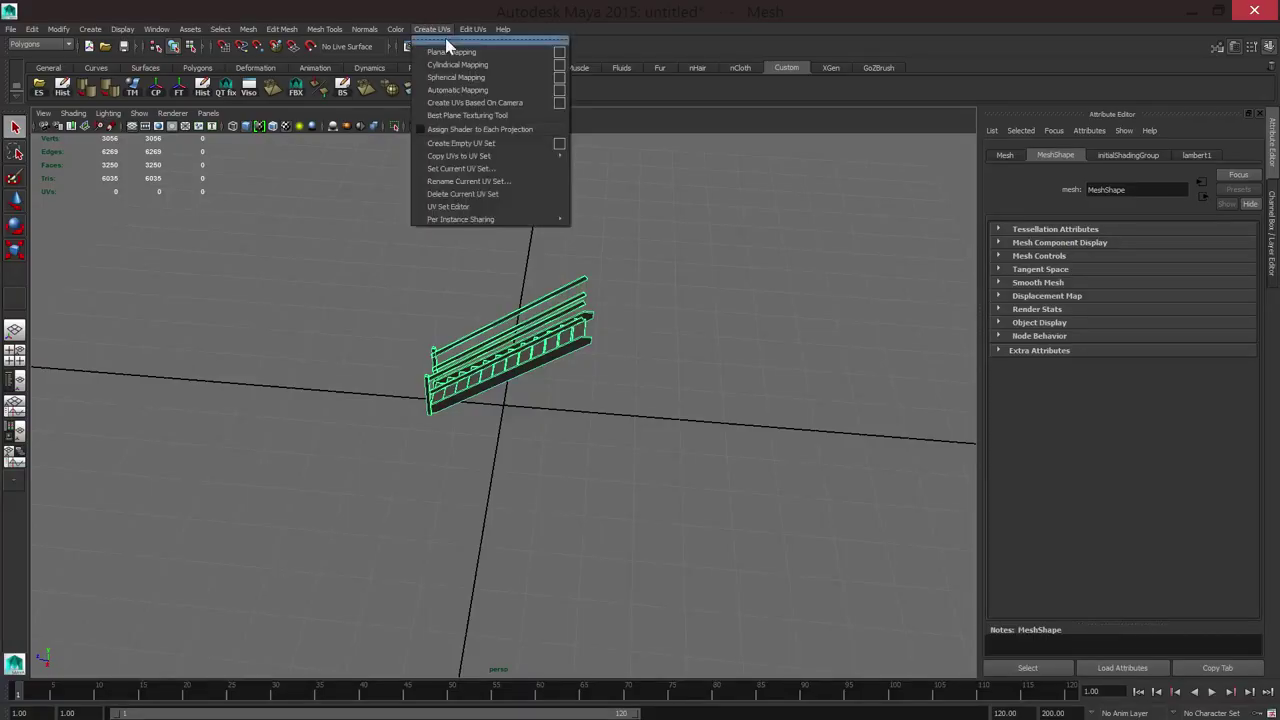
pyautogui.click(481, 92)
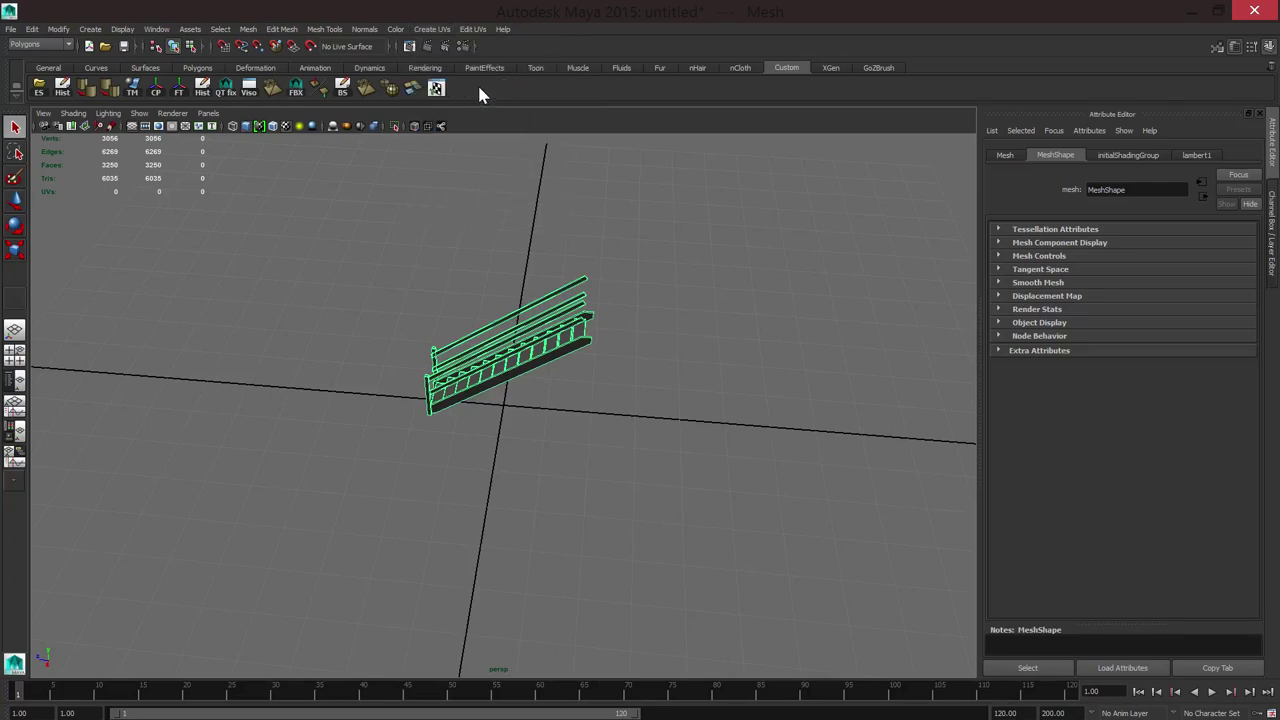
pyautogui.click(467, 30)
pyautogui.click(533, 303)
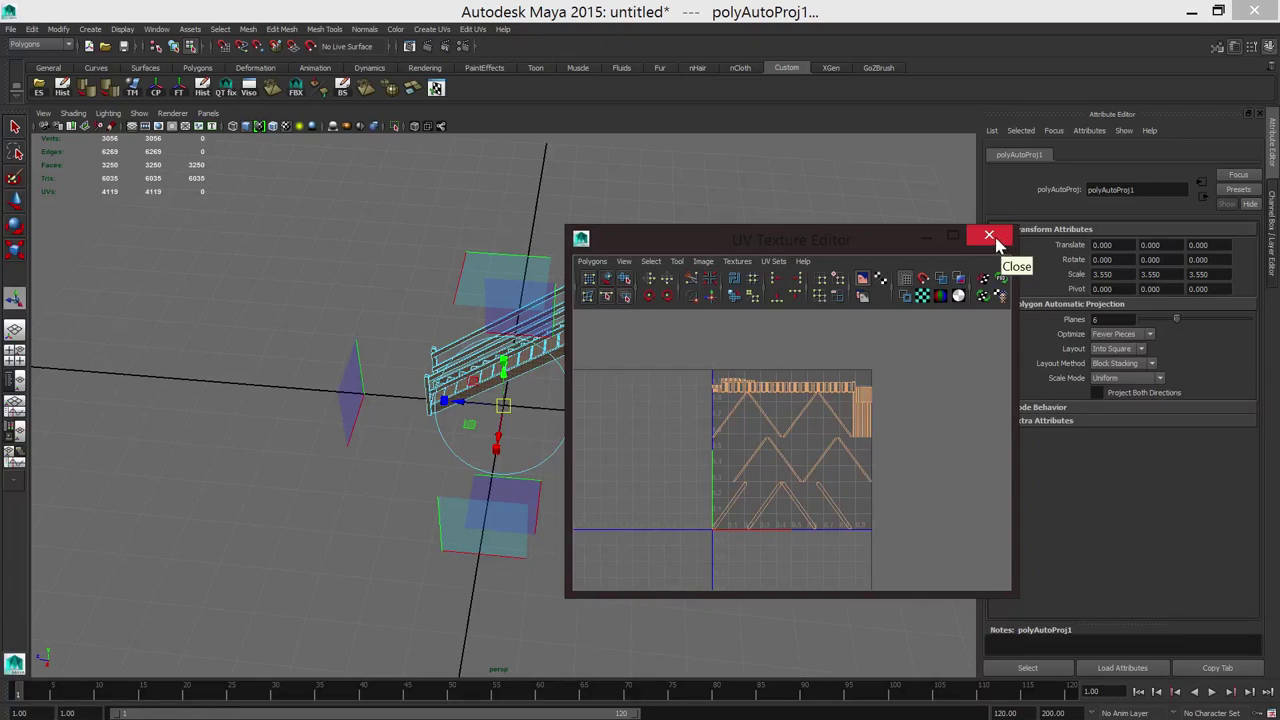
pyautogui.click(995, 242)
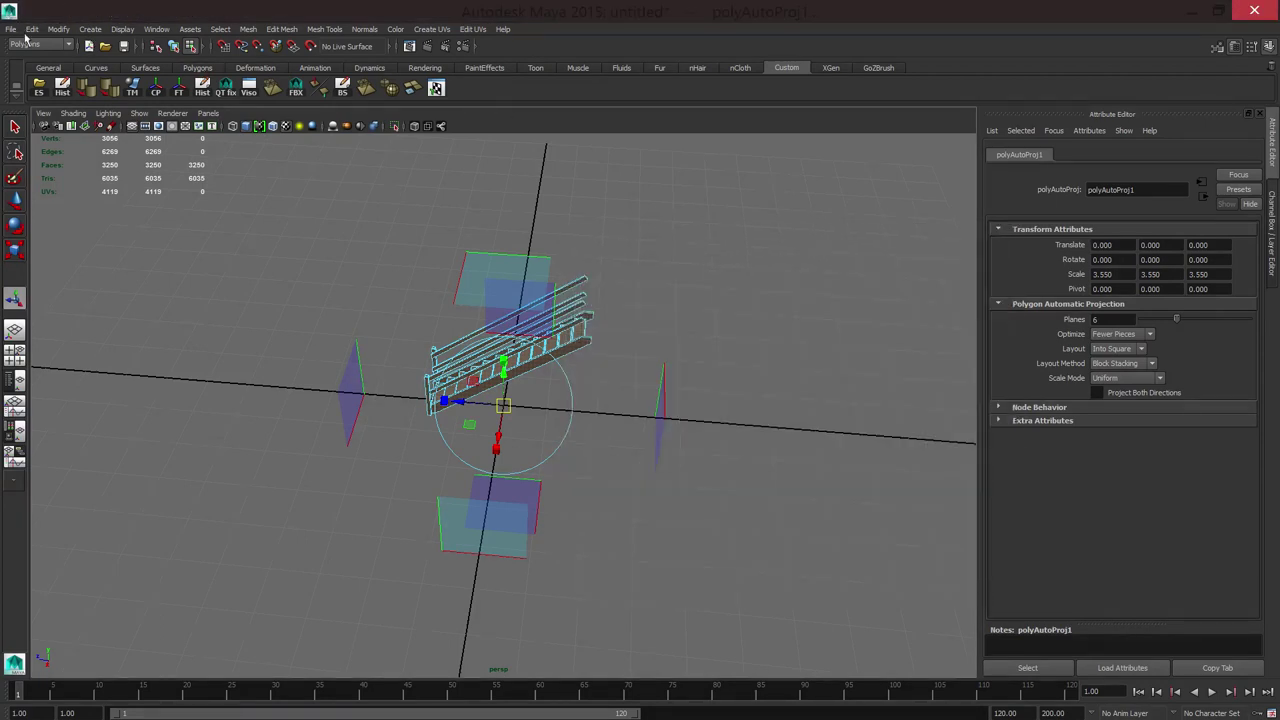
pyautogui.click(13, 29)
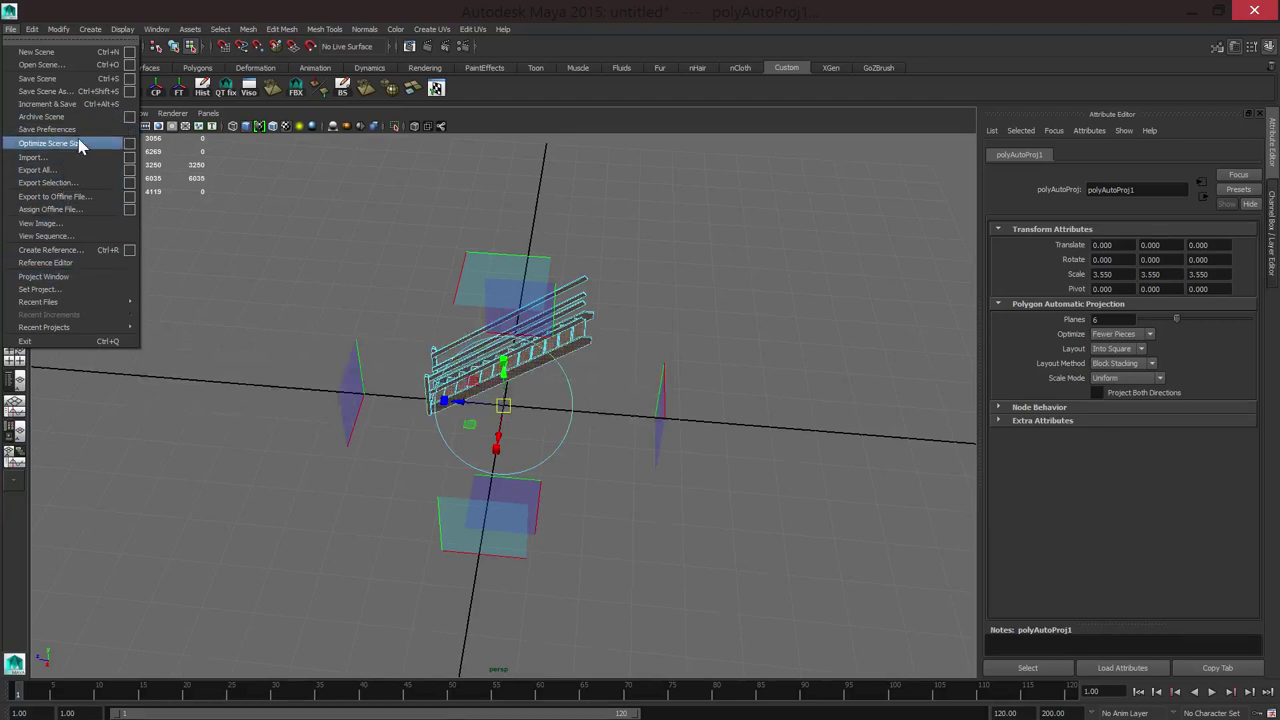
# - Browse the Save Scene dialog to the 07_waterRoom export folder
pyautogui.click(78, 80)
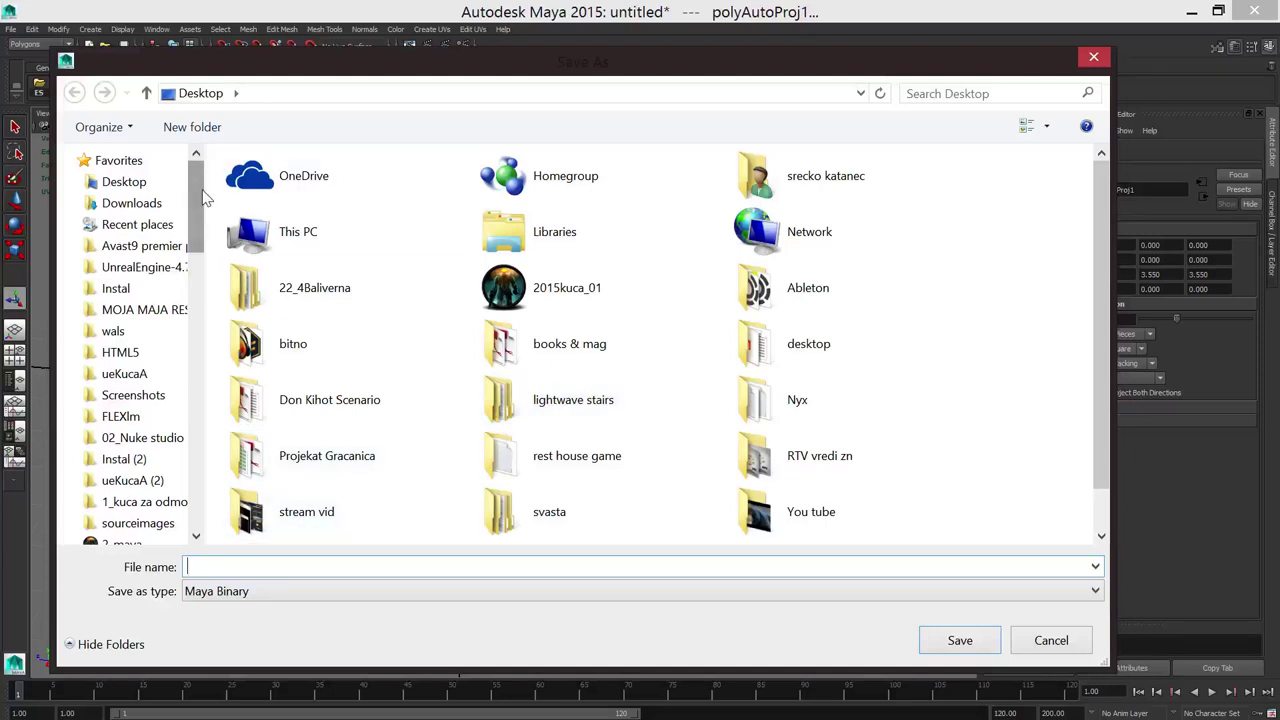
pyautogui.moveTo(190, 196)
pyautogui.mouseDown()
pyautogui.moveTo(188, 495)
pyautogui.moveTo(188, 410)
pyautogui.mouseUp()
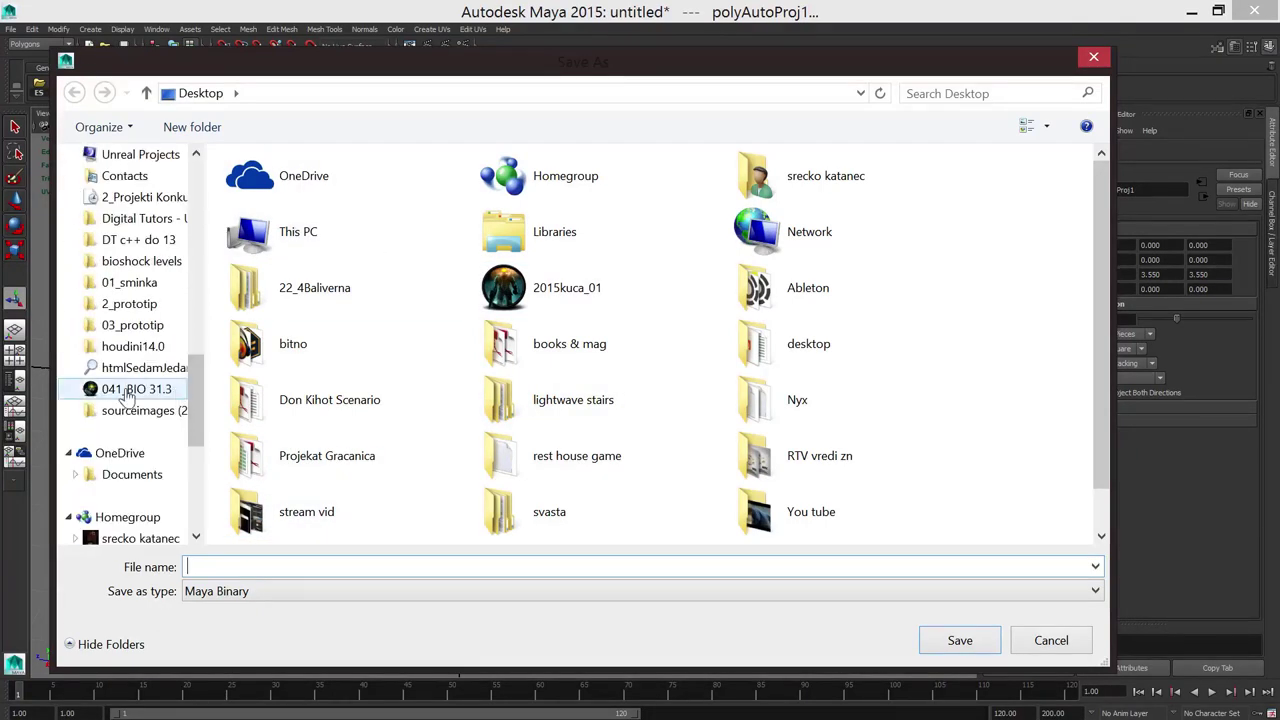
pyautogui.click(136, 388)
pyautogui.click(272, 376)
pyautogui.scroll(-4, 500, 368)
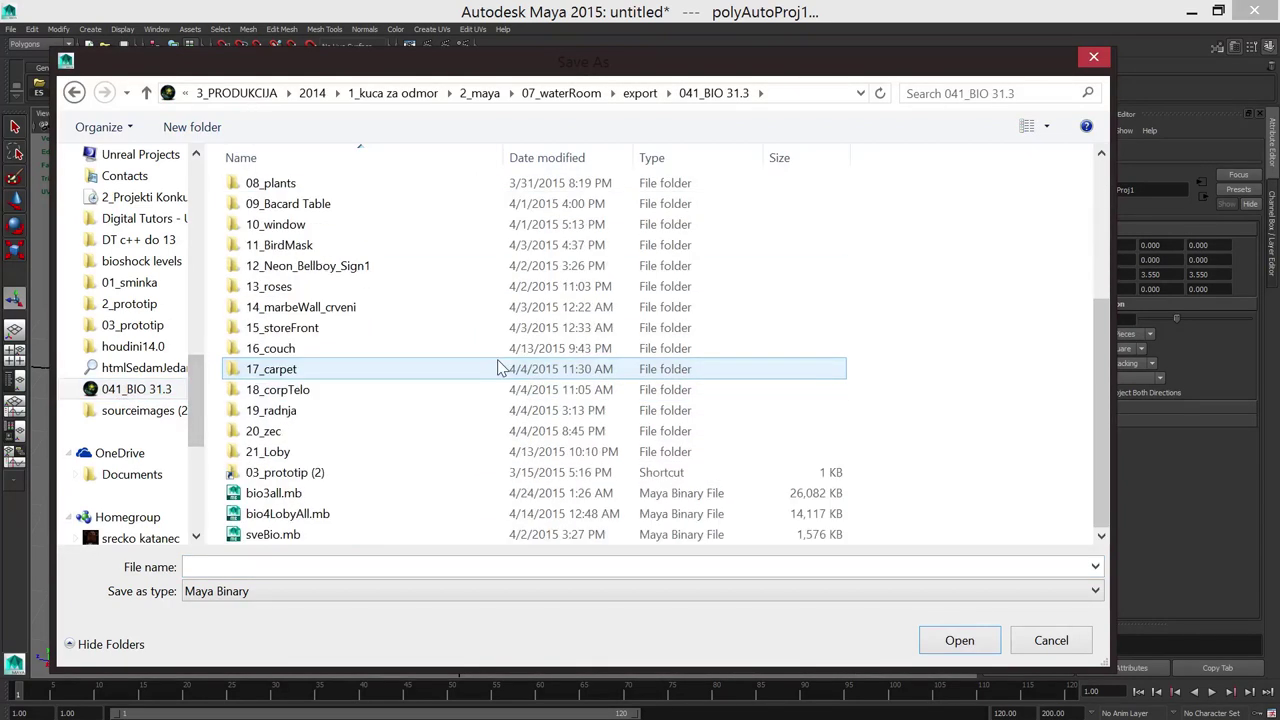
pyautogui.click(640, 93)
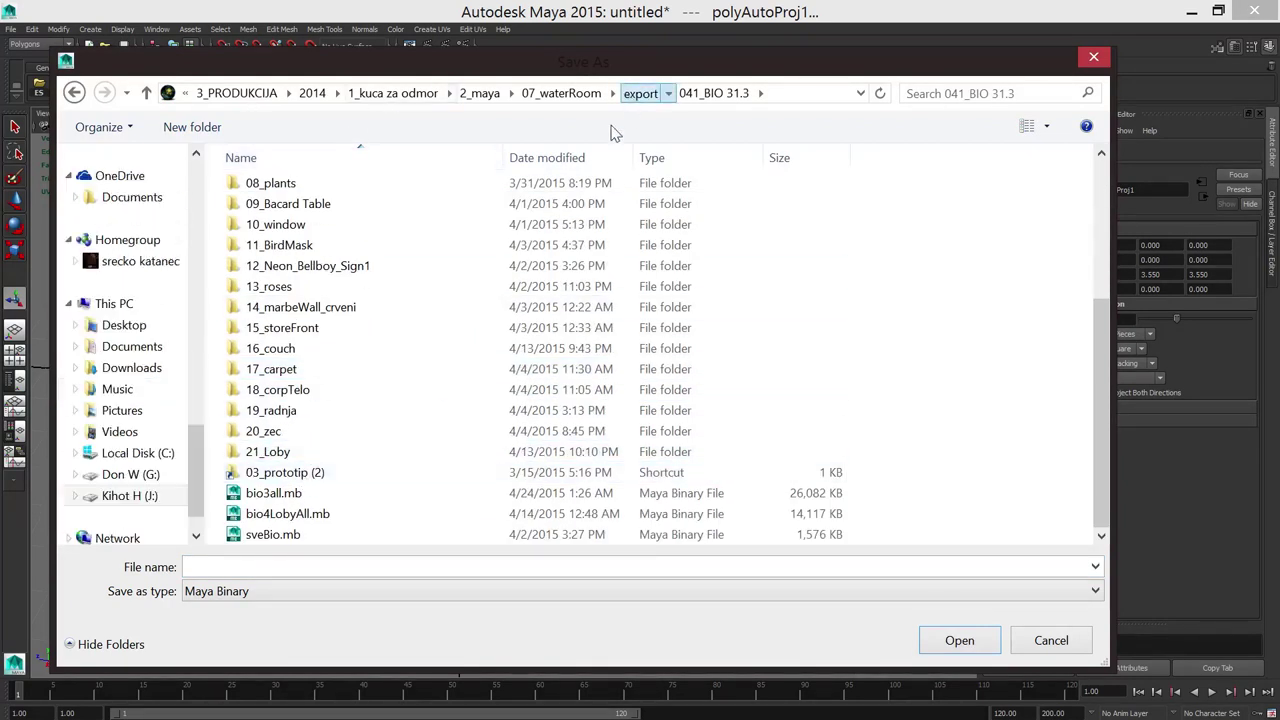
pyautogui.click(295, 374)
pyautogui.scroll(-4, 290, 374)
pyautogui.scroll(-4, 290, 374)
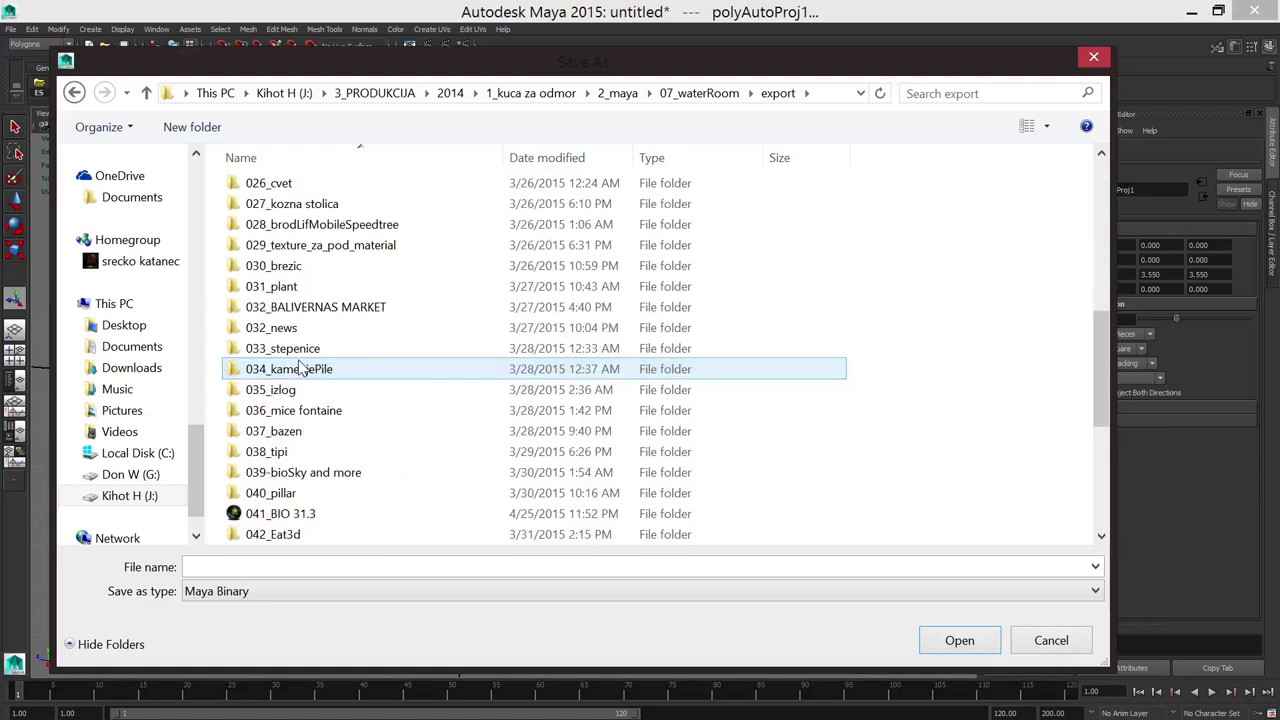
pyautogui.scroll(-4, 290, 374)
# - Save the scene as stairs.mb inside the 51_stairs folder
pyautogui.click(285, 472)
pyautogui.scroll(-1, 300, 480)
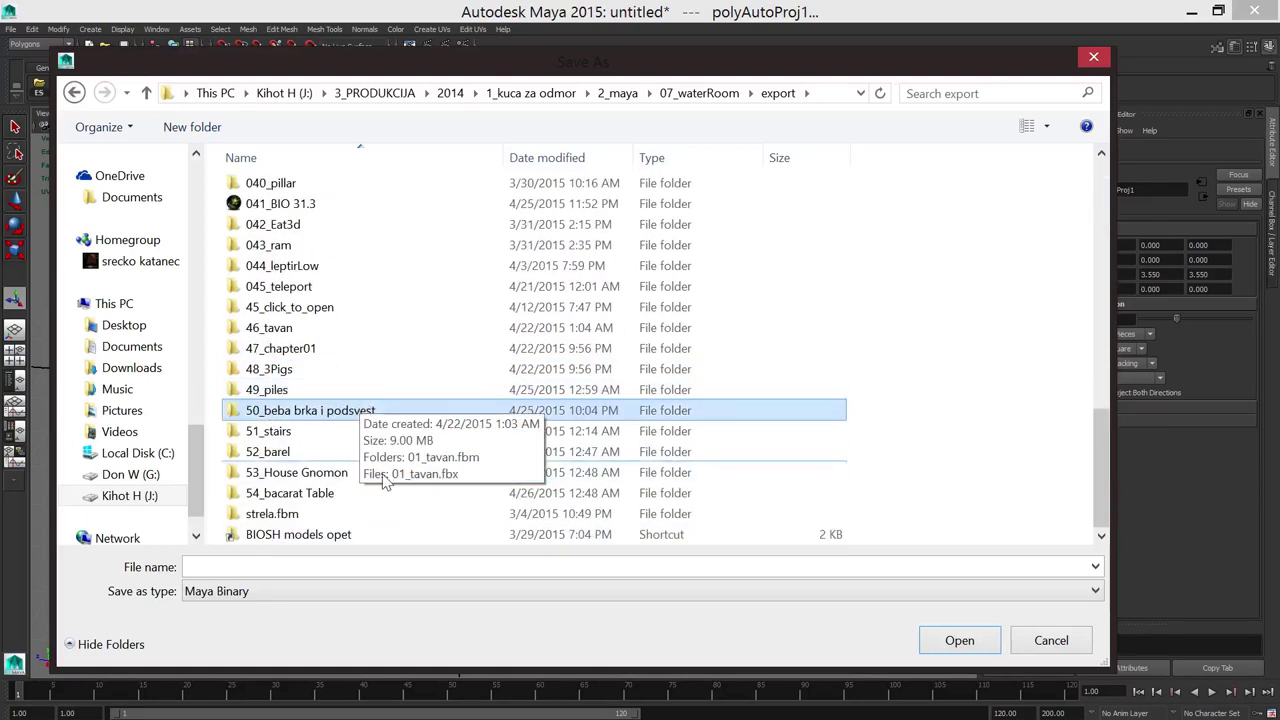
pyautogui.click(300, 494)
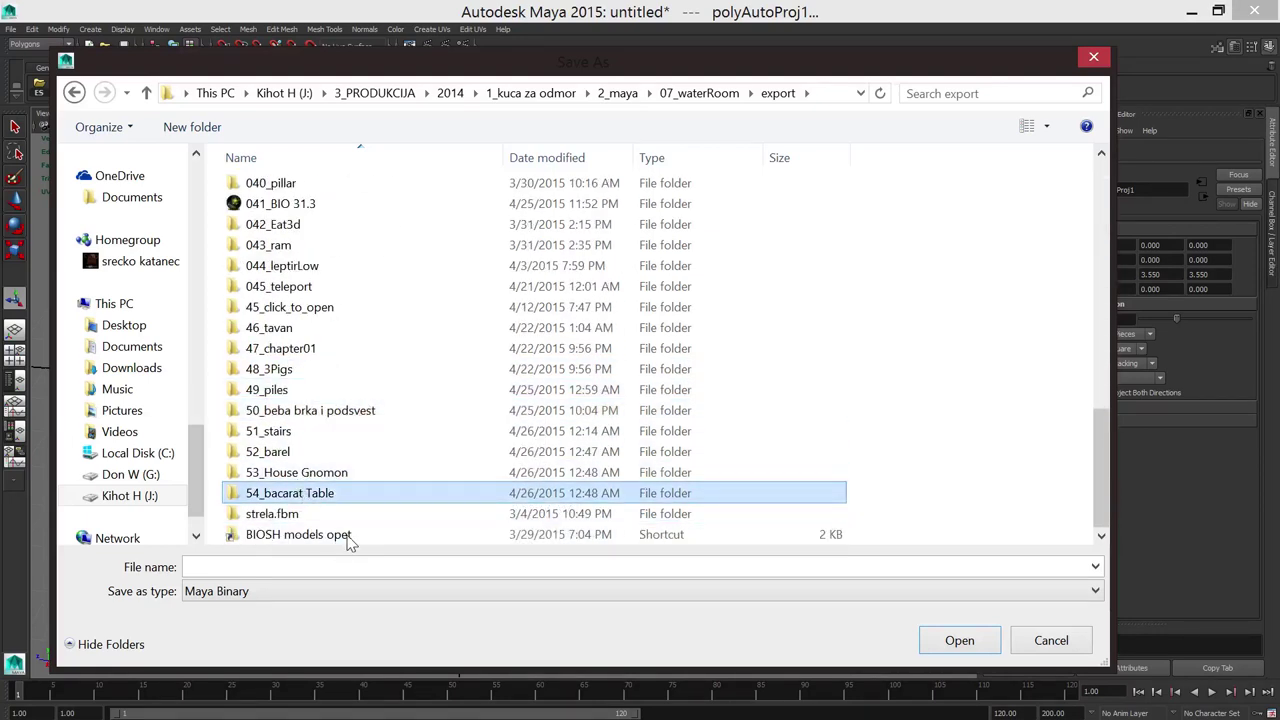
pyautogui.doubleClick(290, 432)
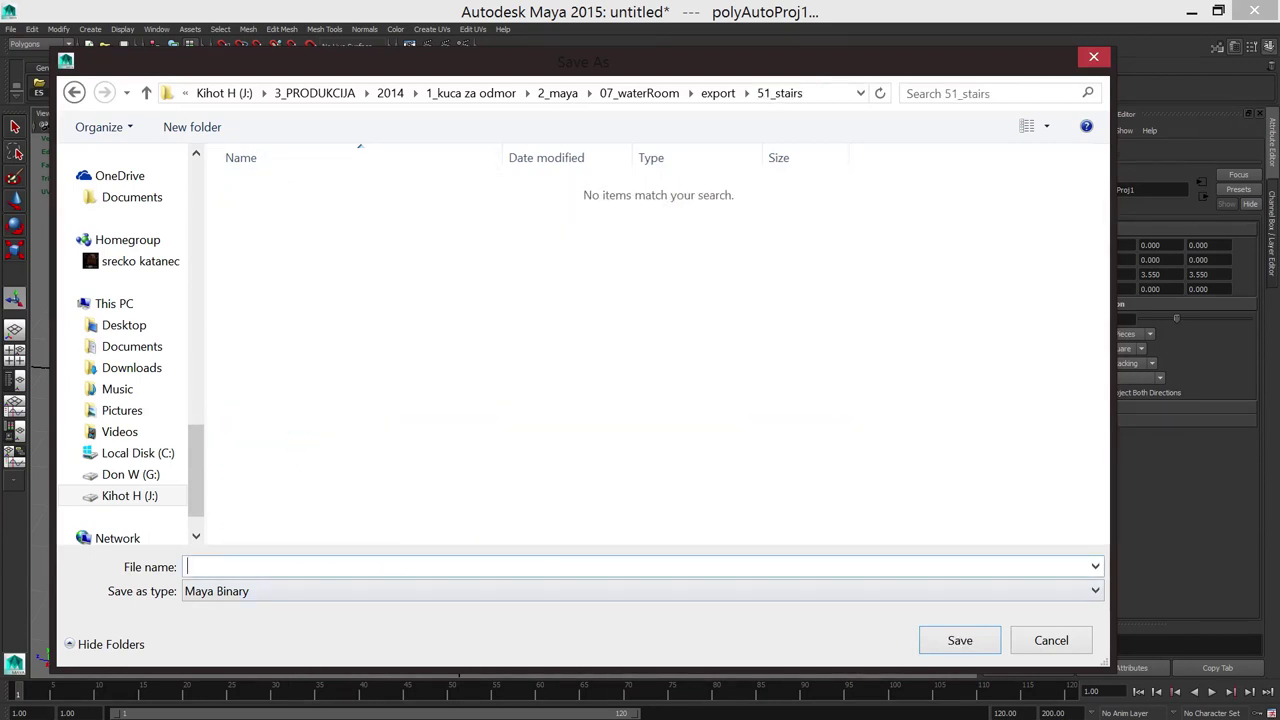
pyautogui.write('stairs')
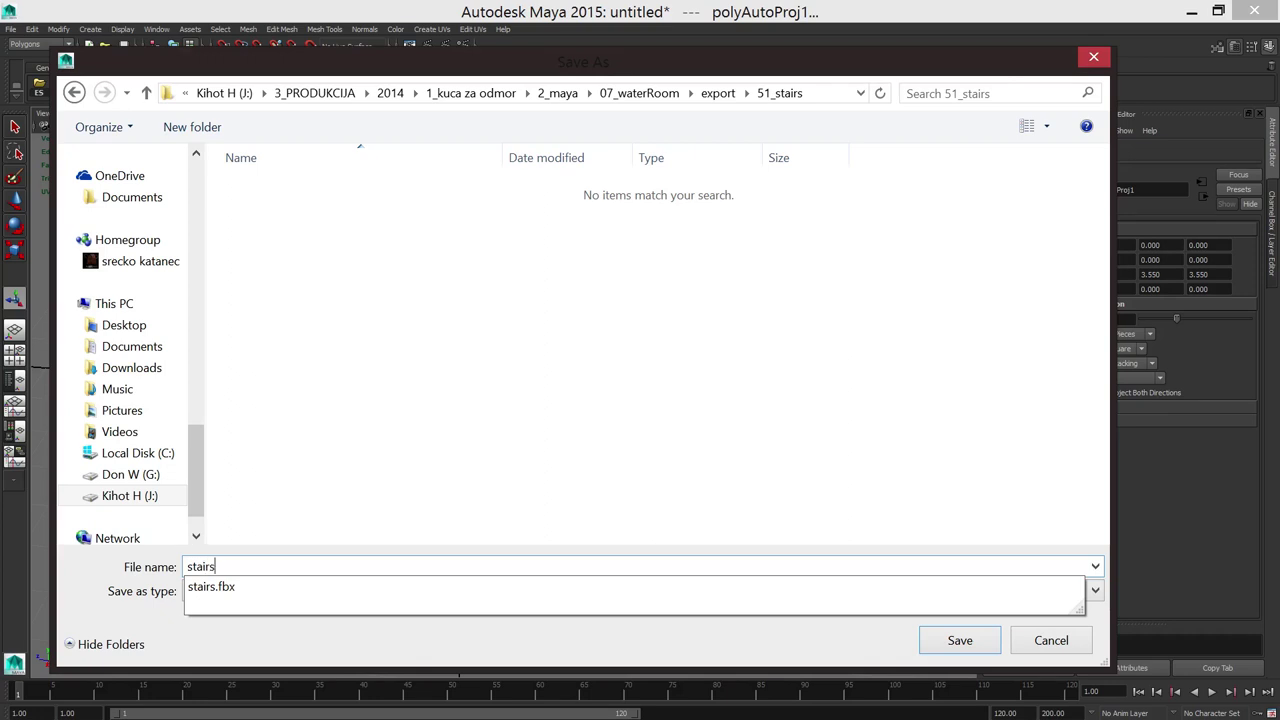
pyautogui.press('Return')
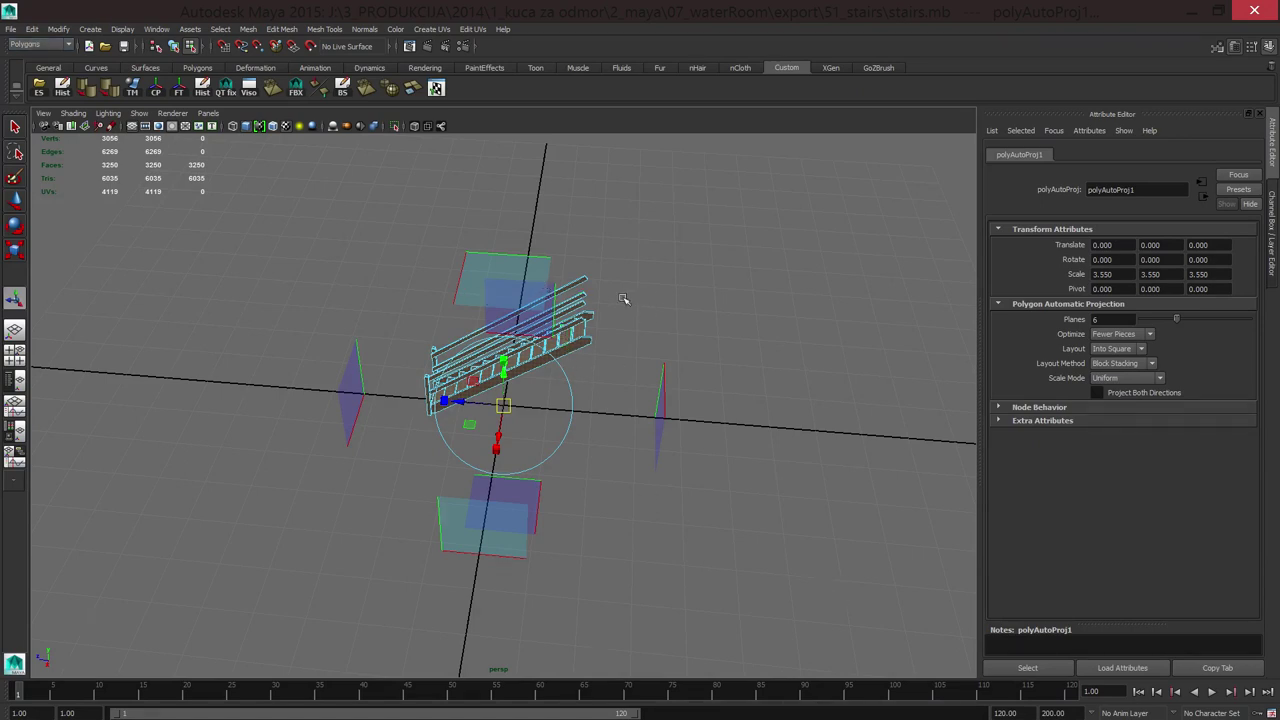
# - Export the selected railing over the existing stairs.fbx in 51_stairs, then minimize Maya
pyautogui.click(39, 88)
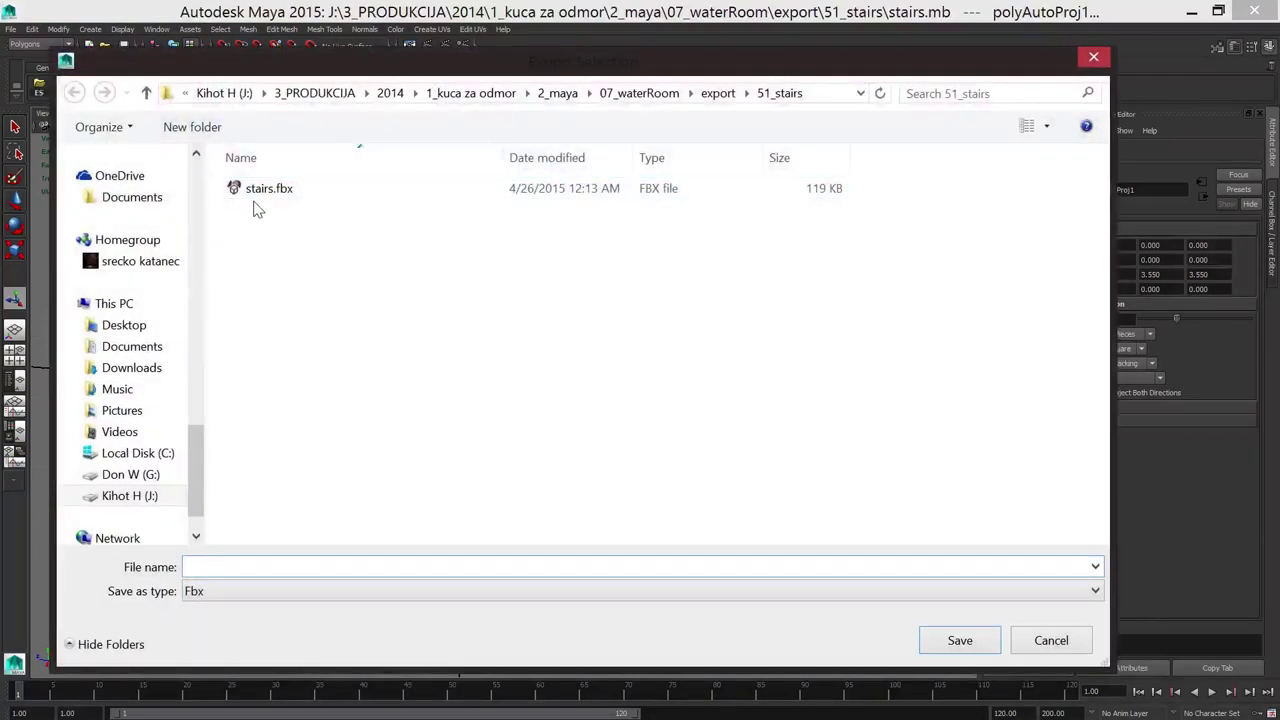
pyautogui.click(257, 199)
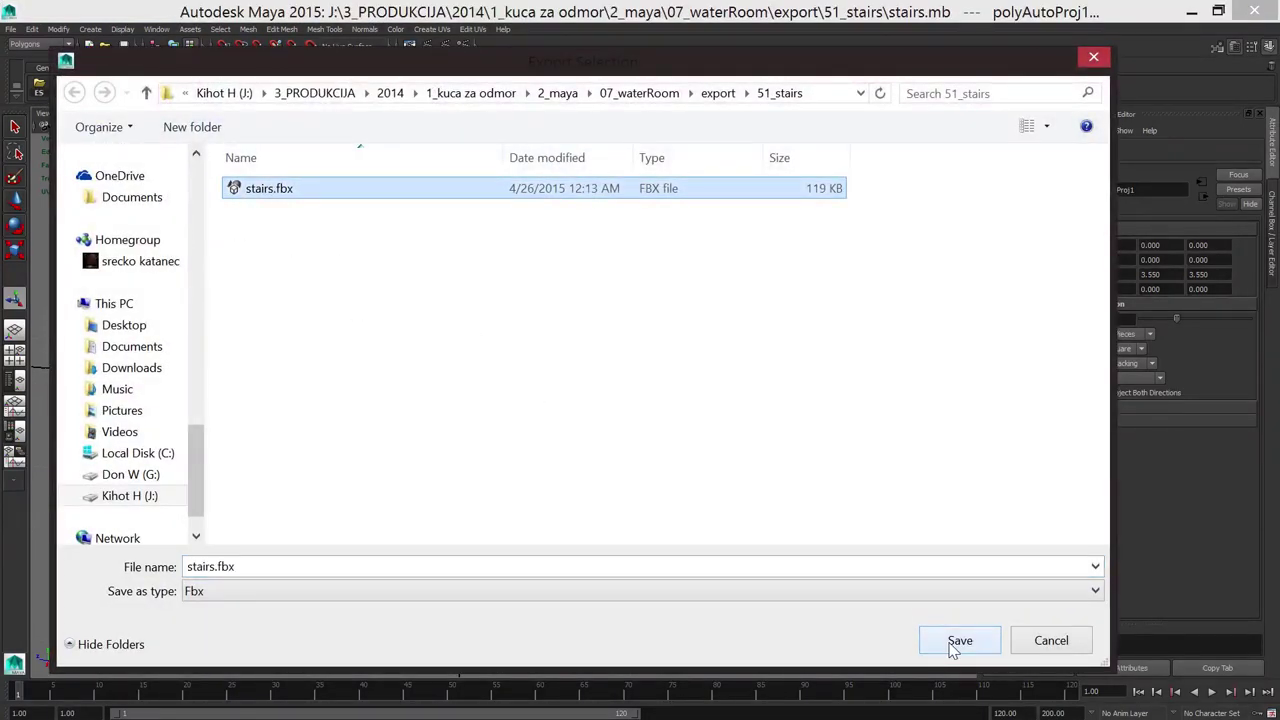
pyautogui.click(953, 645)
pyautogui.click(740, 395)
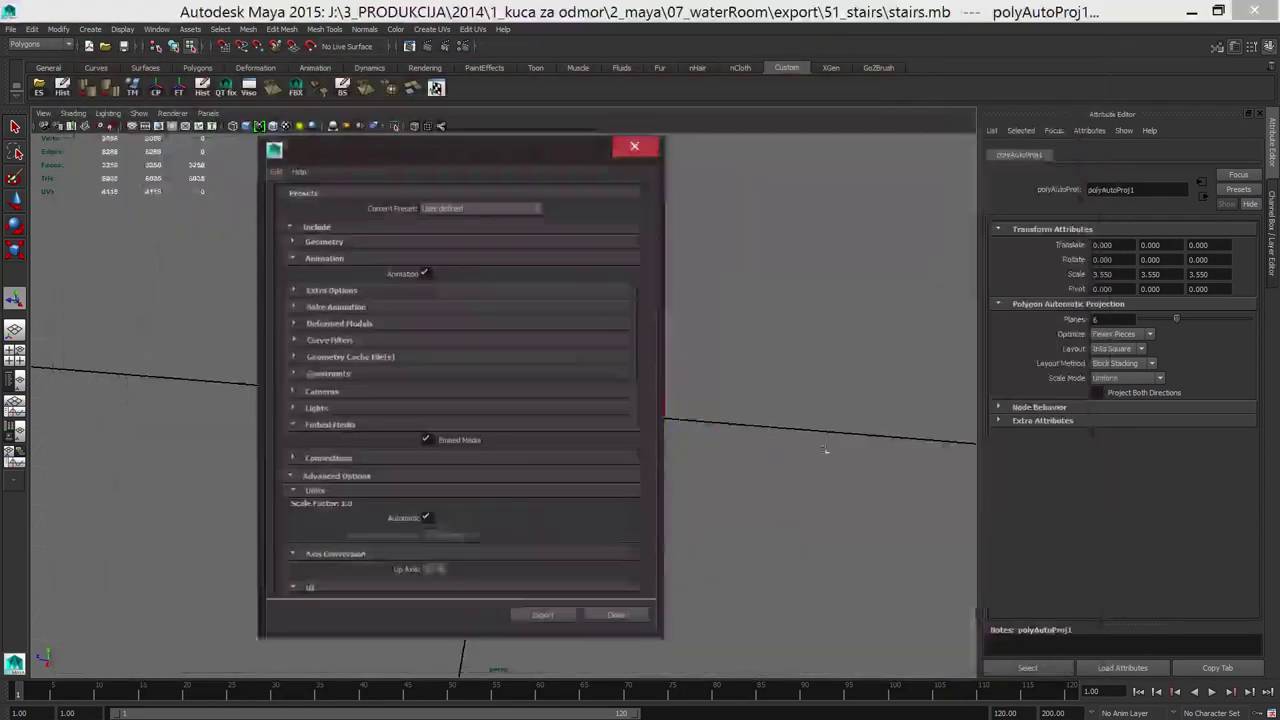
pyautogui.click(548, 617)
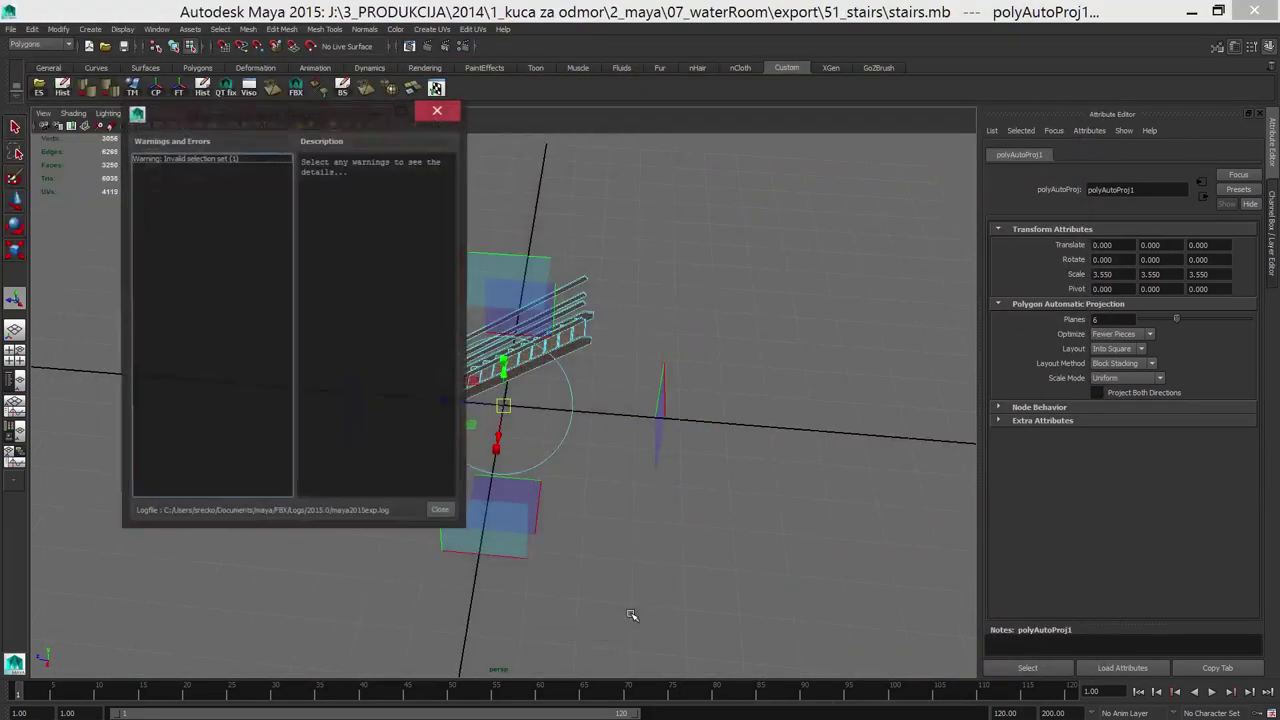
pyautogui.click(441, 512)
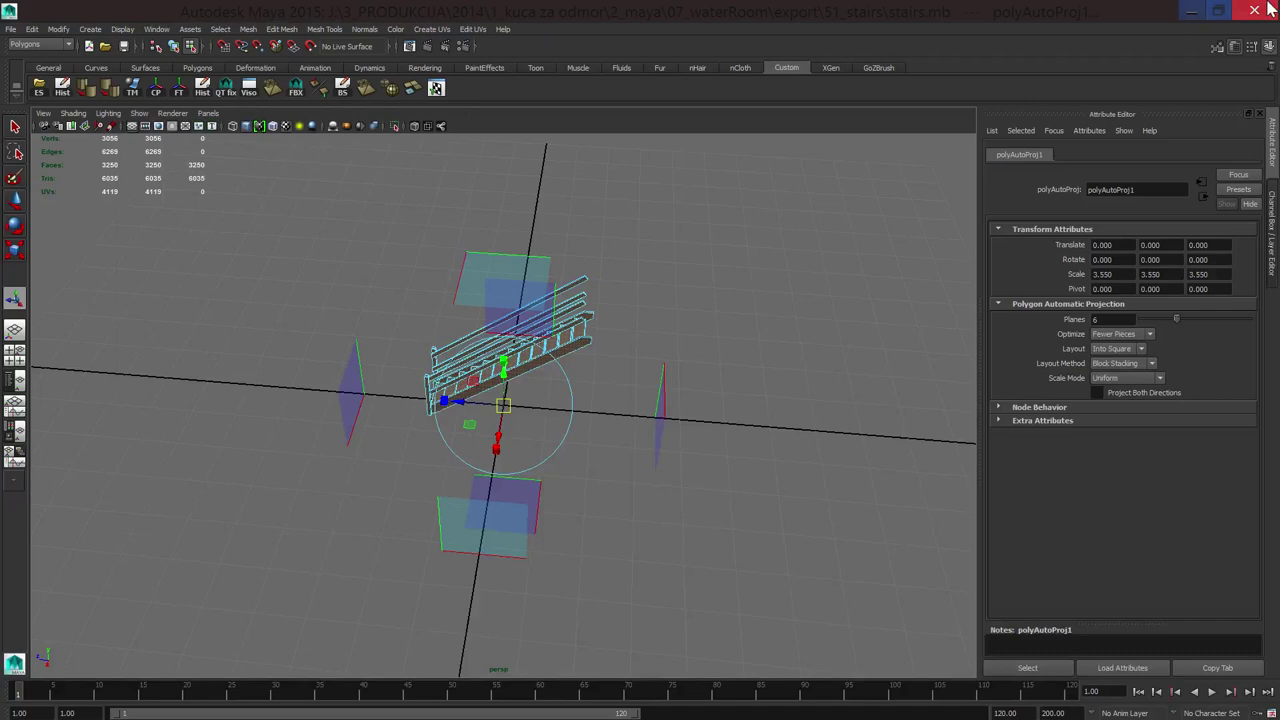
pyautogui.click(1183, 14)
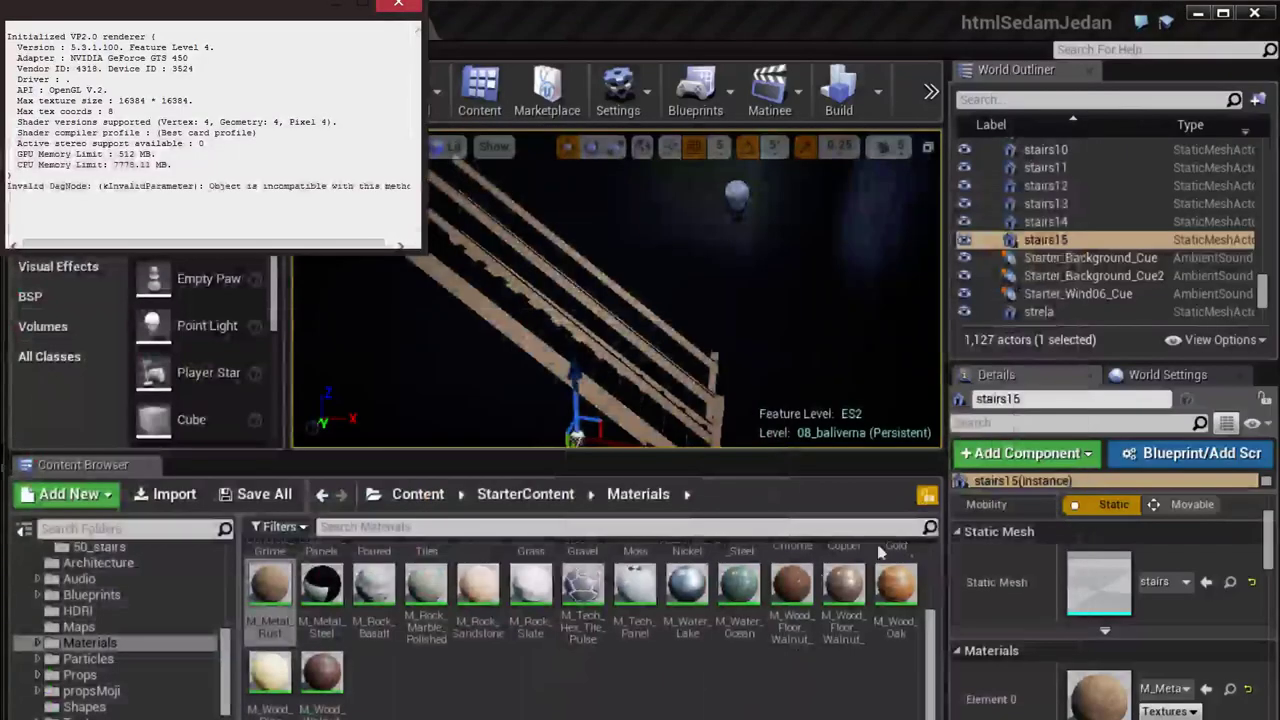
# - Reimport the stairs asset from the new stairs.fbx, check the stairs, and start a level build
pyautogui.click(398, 9)
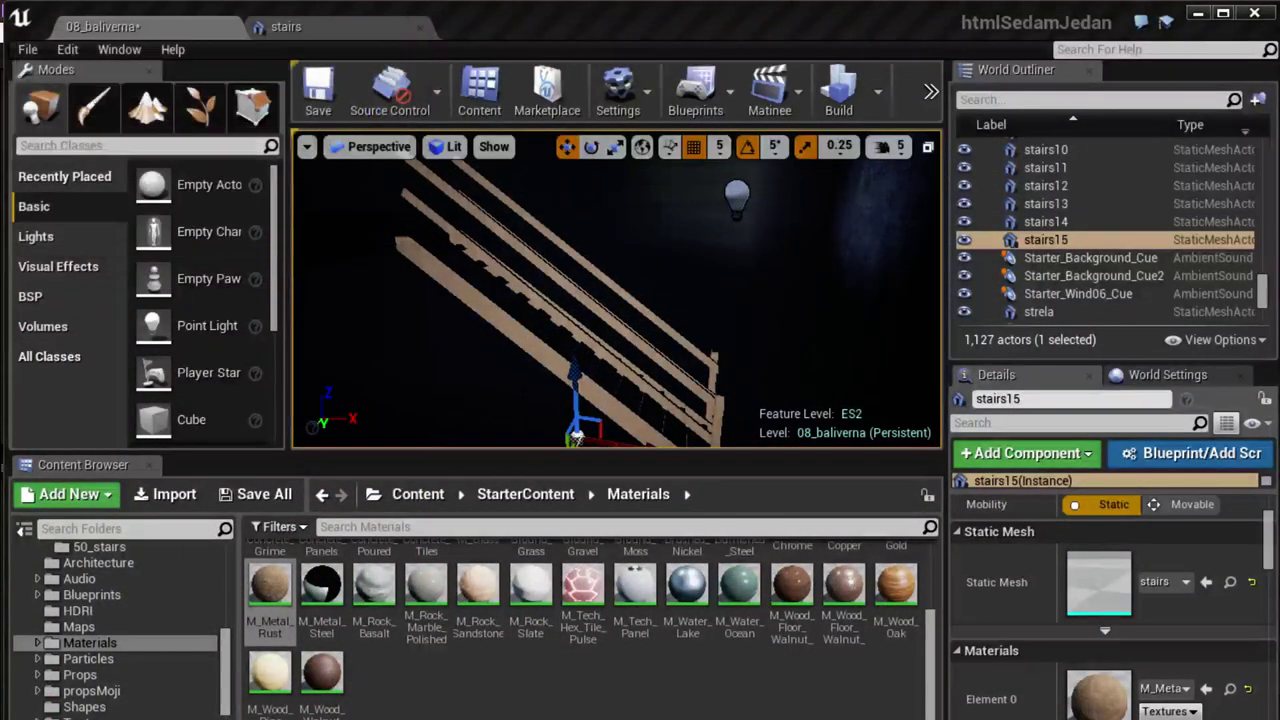
pyautogui.rightClick(567, 362)
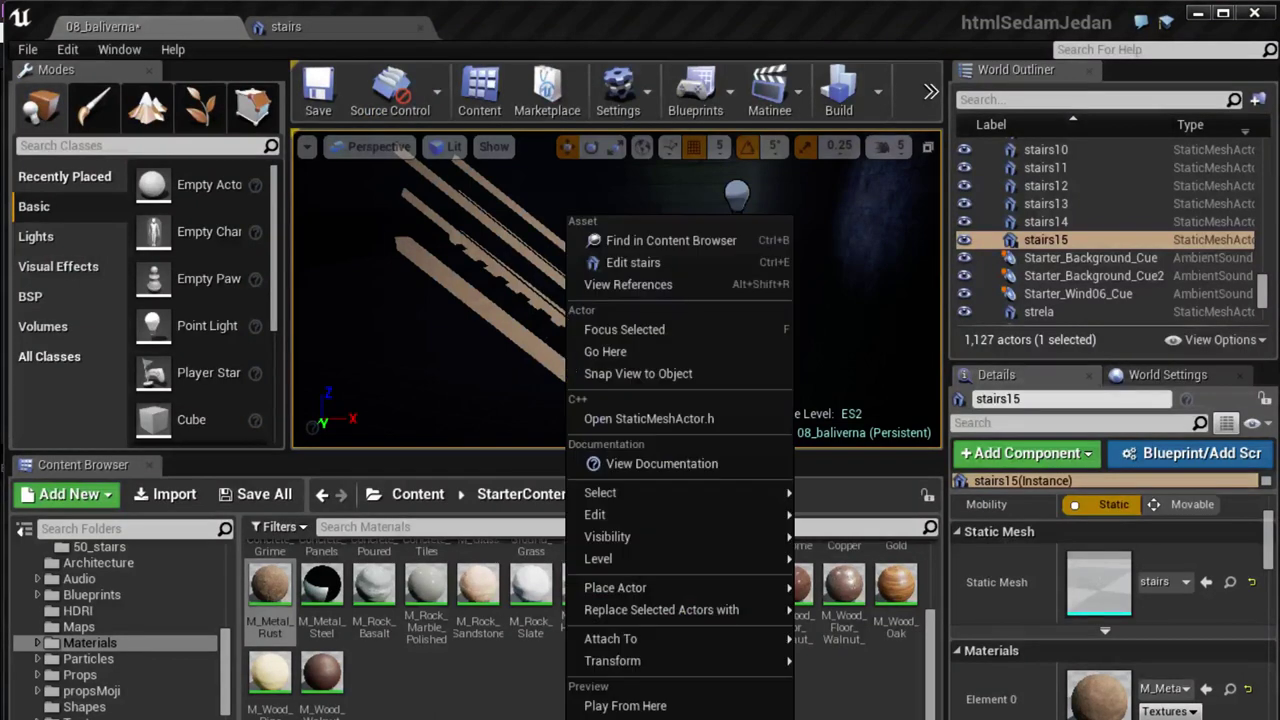
pyautogui.click(647, 240)
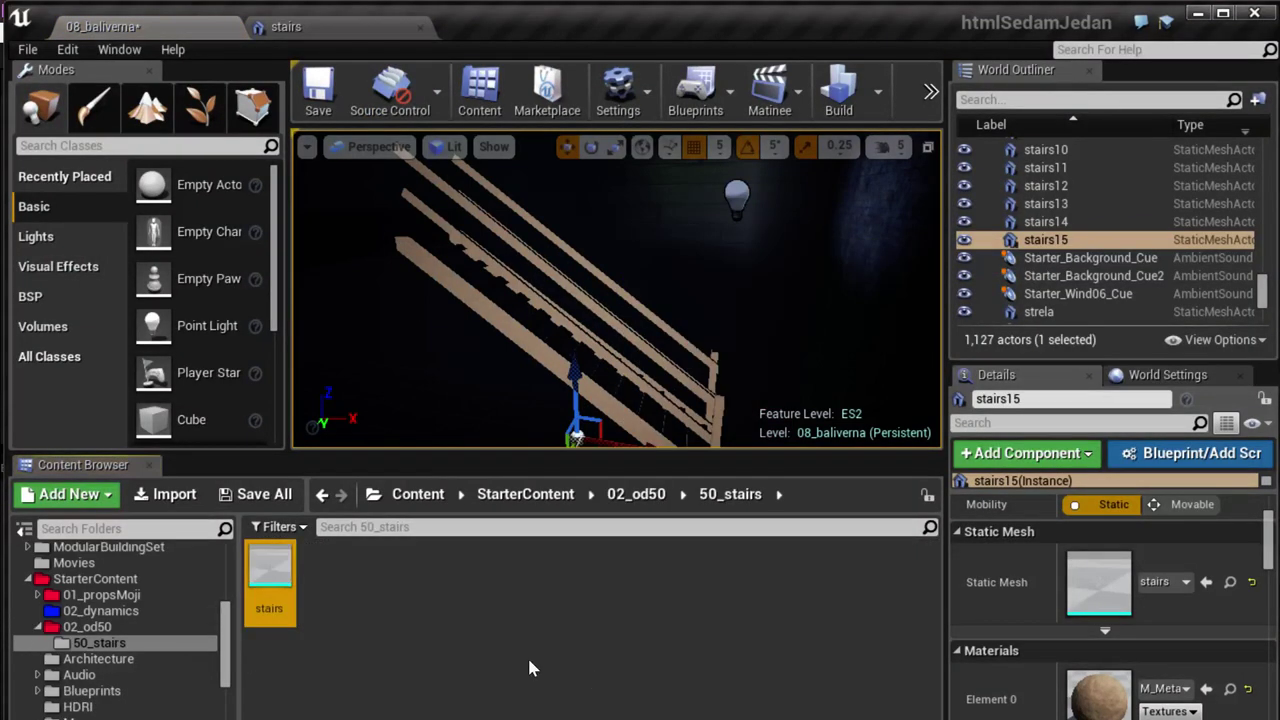
pyautogui.rightClick(286, 573)
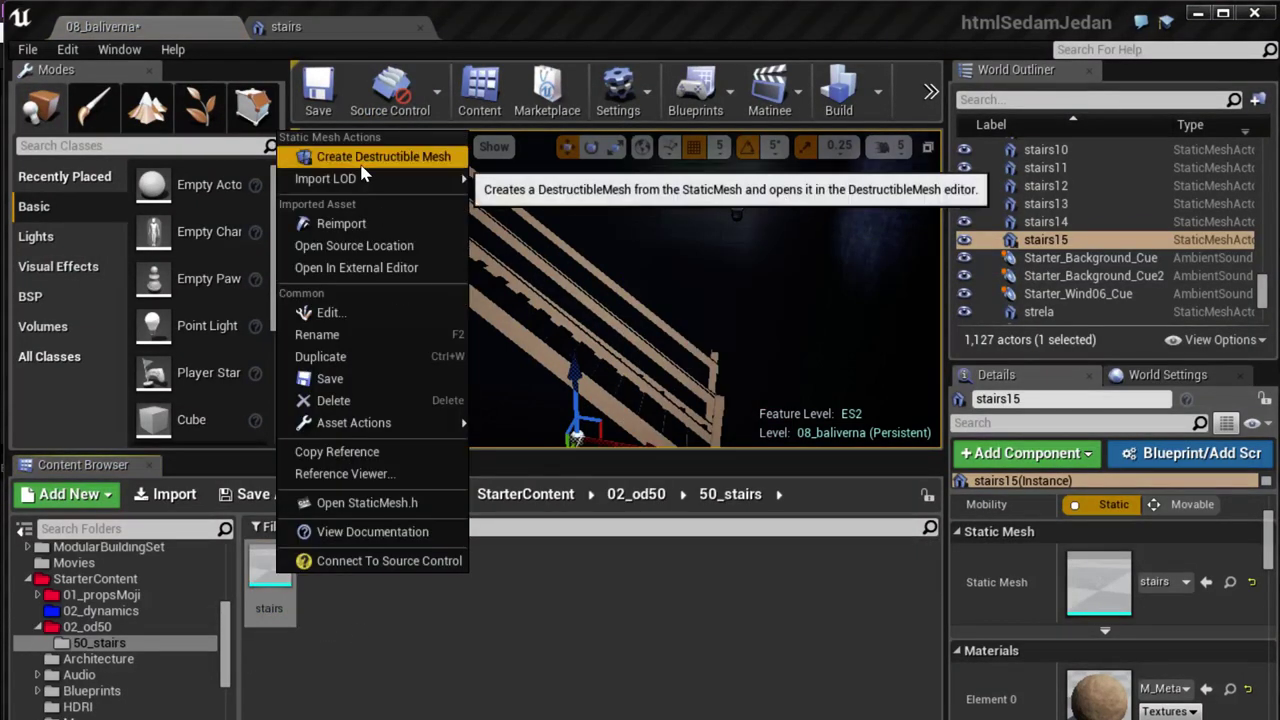
pyautogui.moveTo(354, 422)
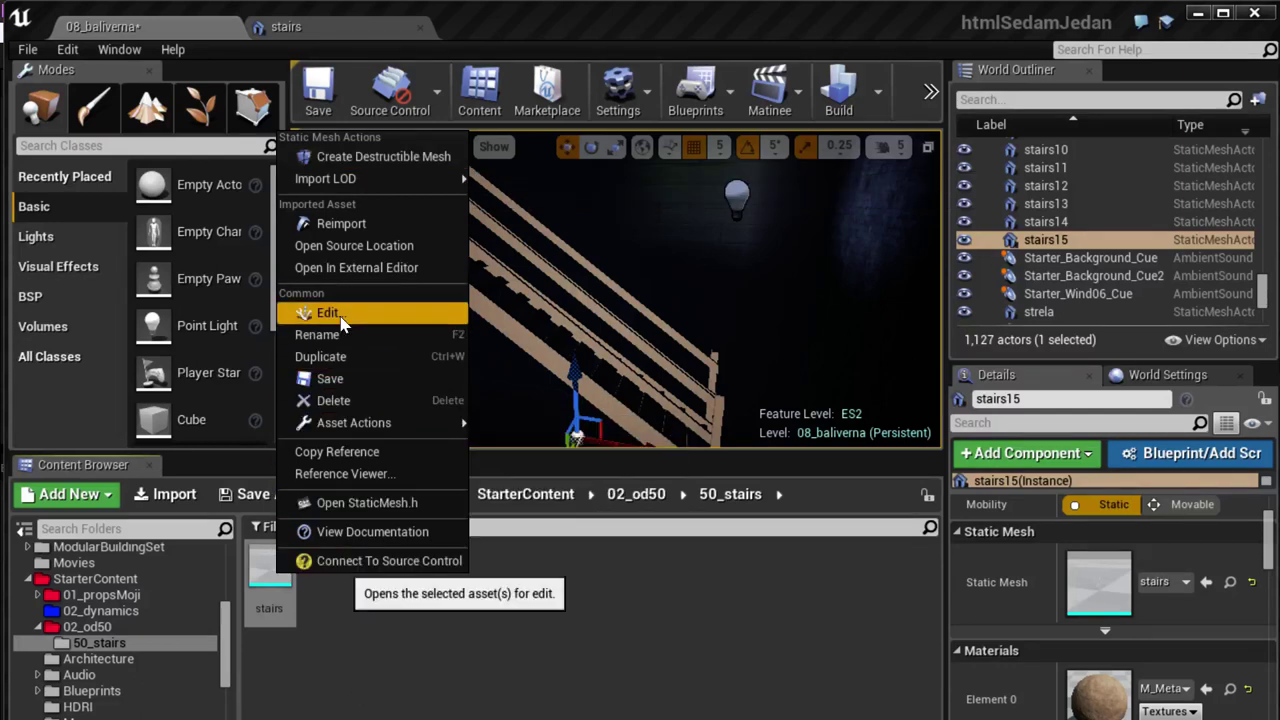
pyautogui.click(340, 223)
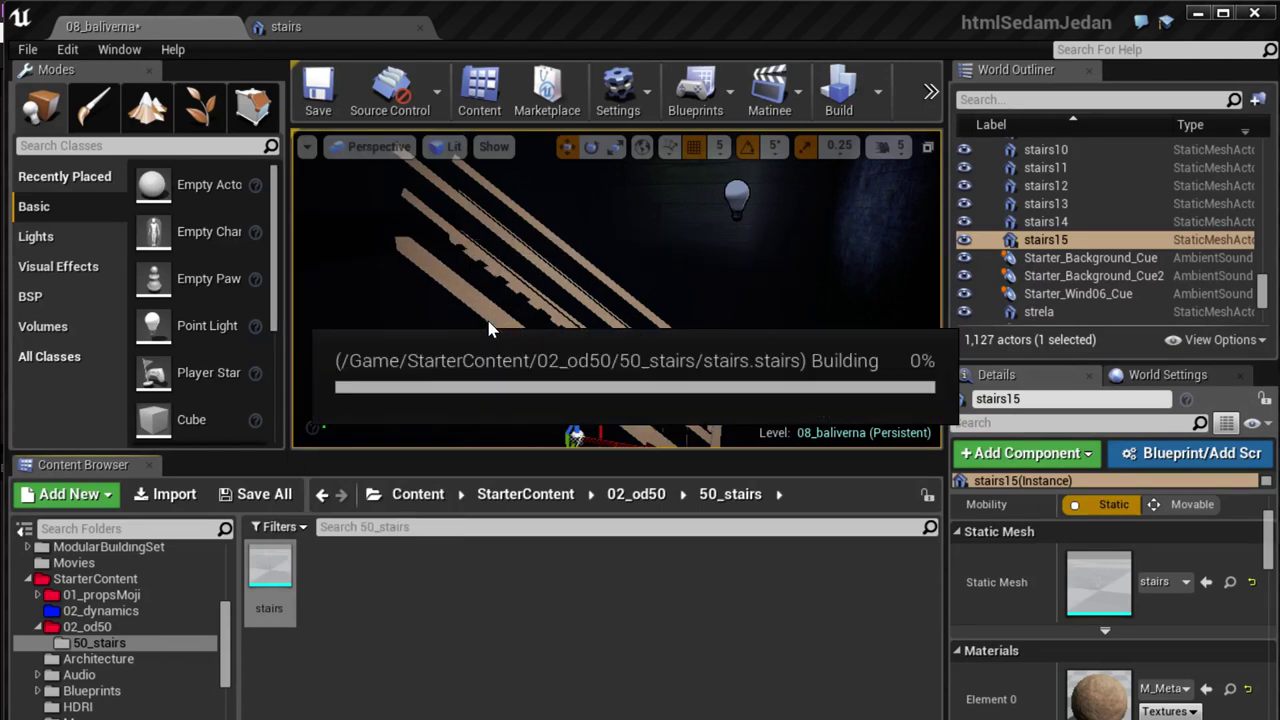
pyautogui.moveTo(497, 320)
pyautogui.mouseDown(button='right')
pyautogui.moveTo(519, 328)
pyautogui.moveTo(480, 320)
pyautogui.mouseUp(button='right')
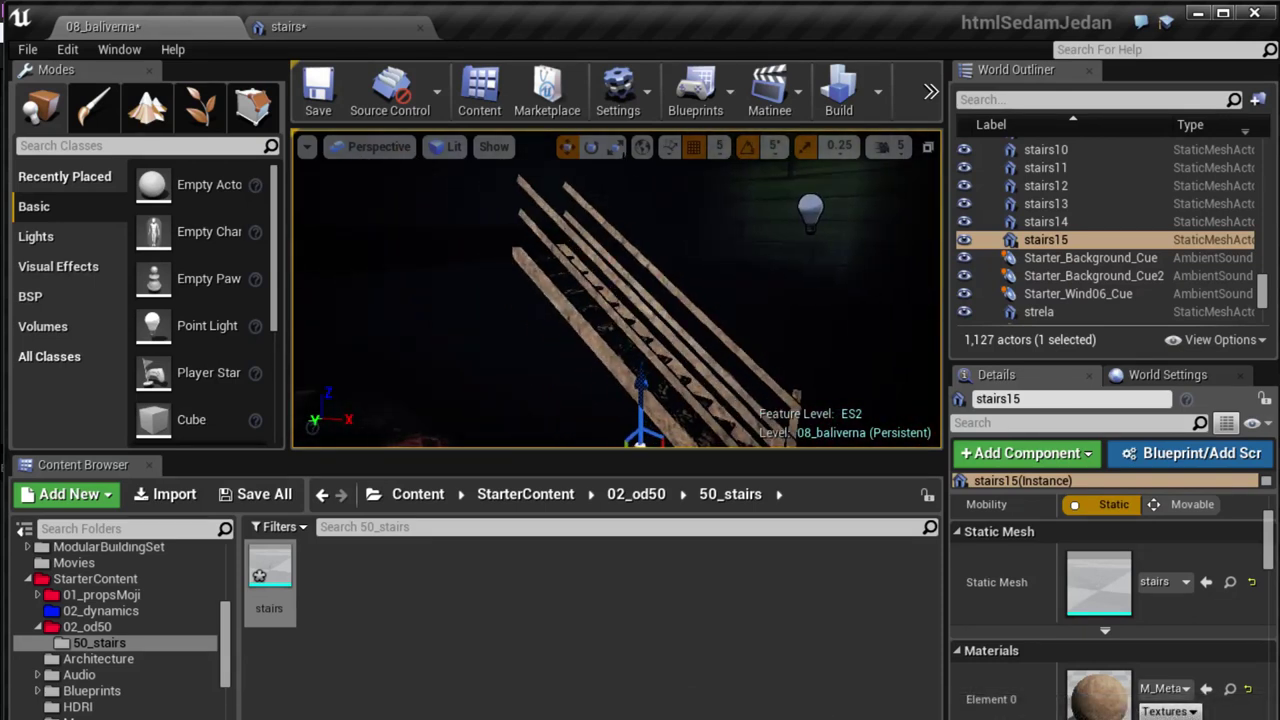
pyautogui.click(840, 95)
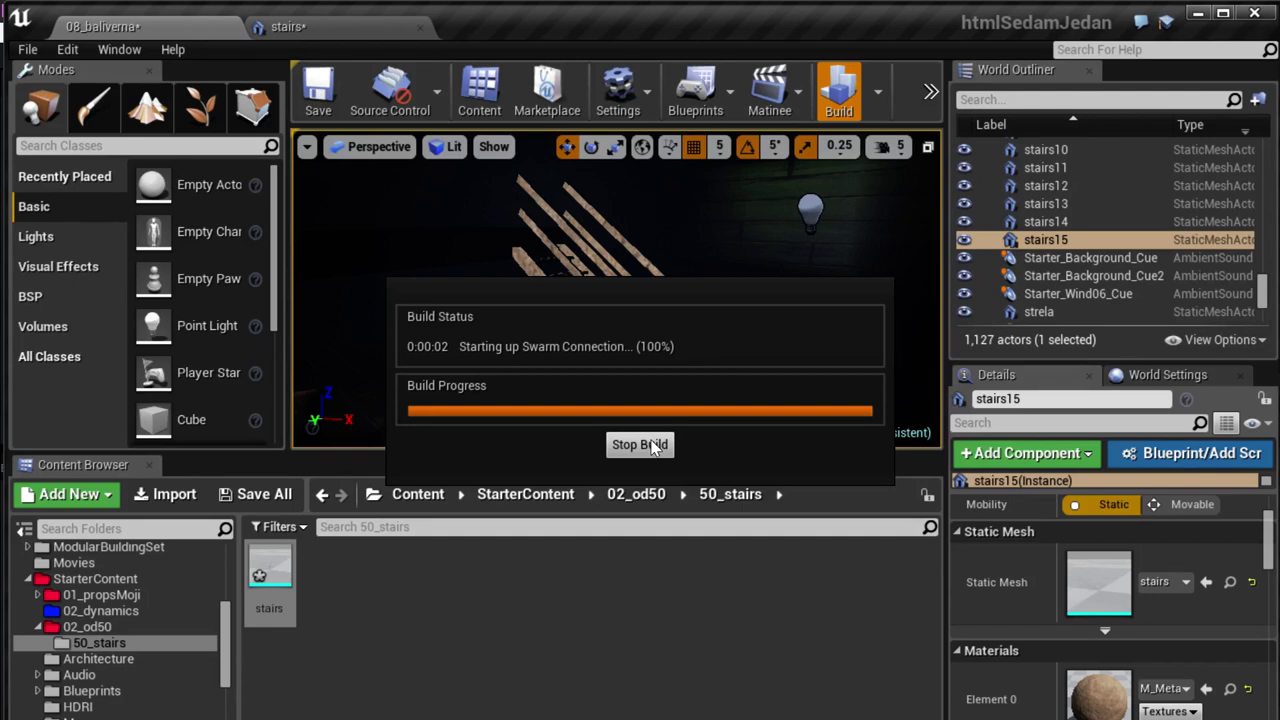
# - Stop the level build and orbit to view the textured staircase and railing by the wall
pyautogui.click(650, 445)
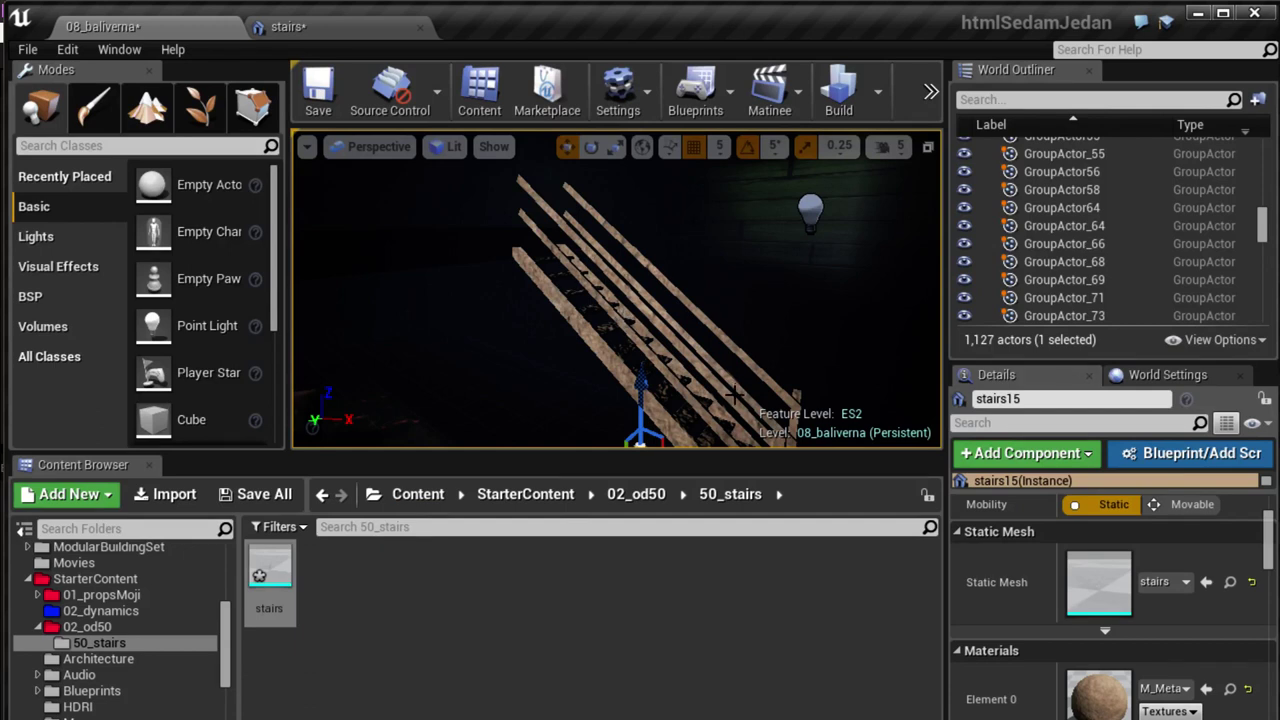
pyautogui.moveTo(620, 300); pyautogui.dragTo(660, 300, button='right')
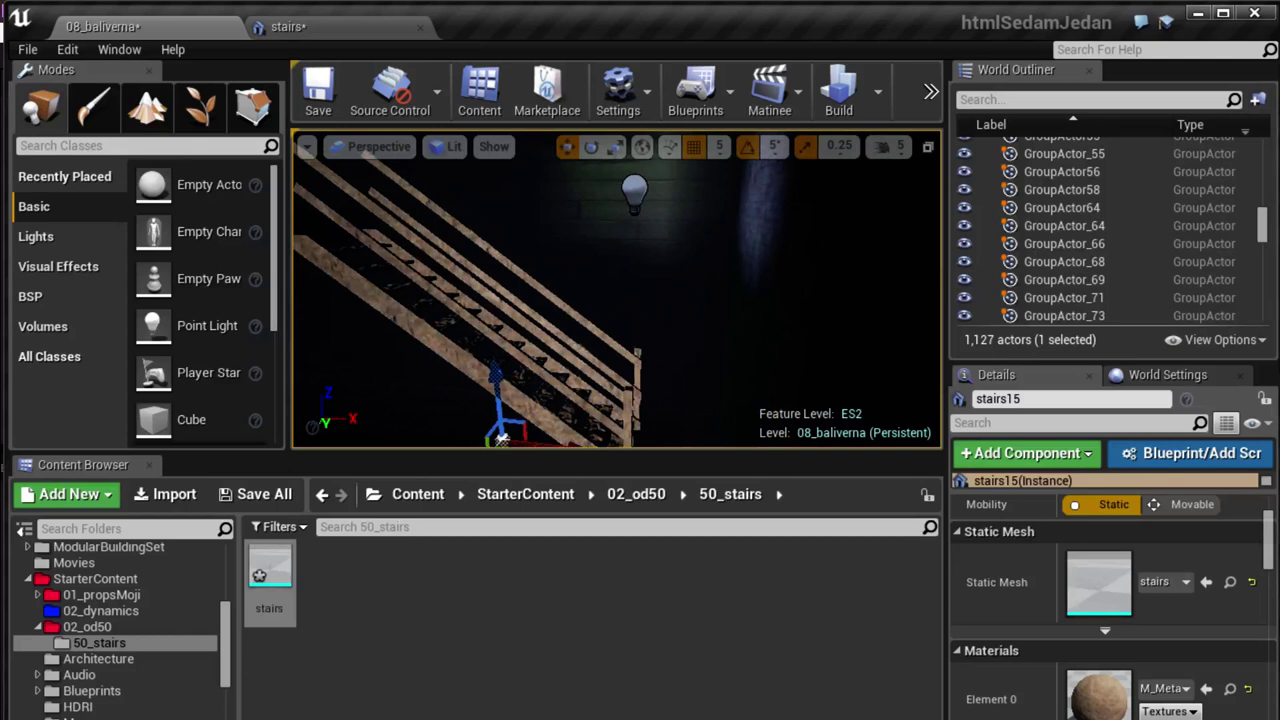
# - Switch to the full-screen viewport and fly past the poster toward the neon signs
pyautogui.press('F11')
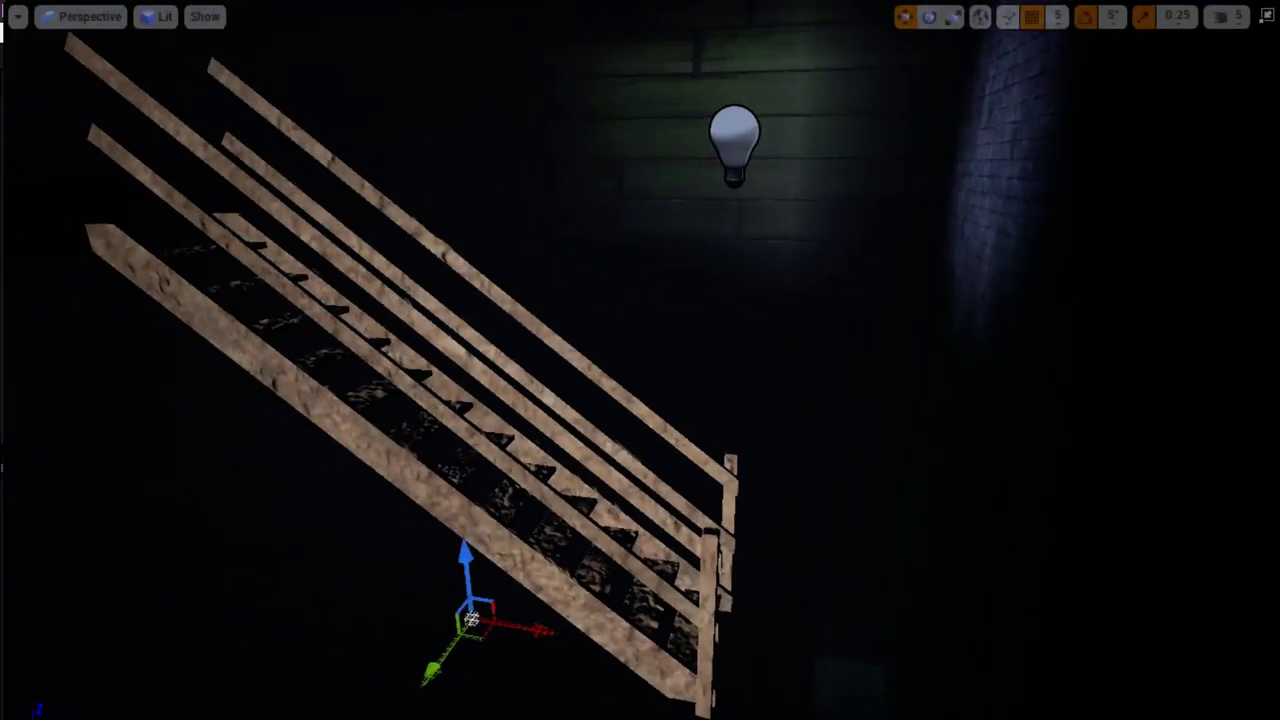
pyautogui.moveTo(502, 437); pyautogui.dragTo(560, 420, button='right')
pyautogui.moveTo(640, 360); pyautogui.dragTo(560, 360, button='right')
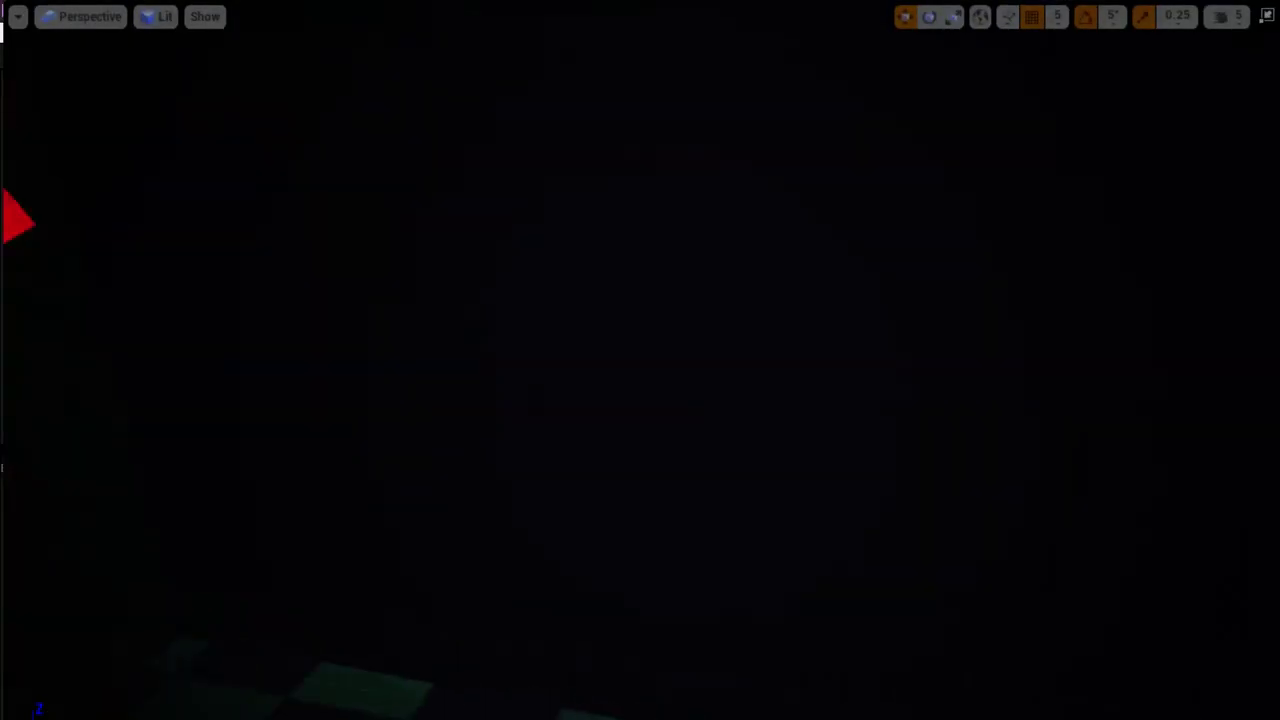
pyautogui.moveTo(640, 360); pyautogui.dragTo(560, 360, button='right')
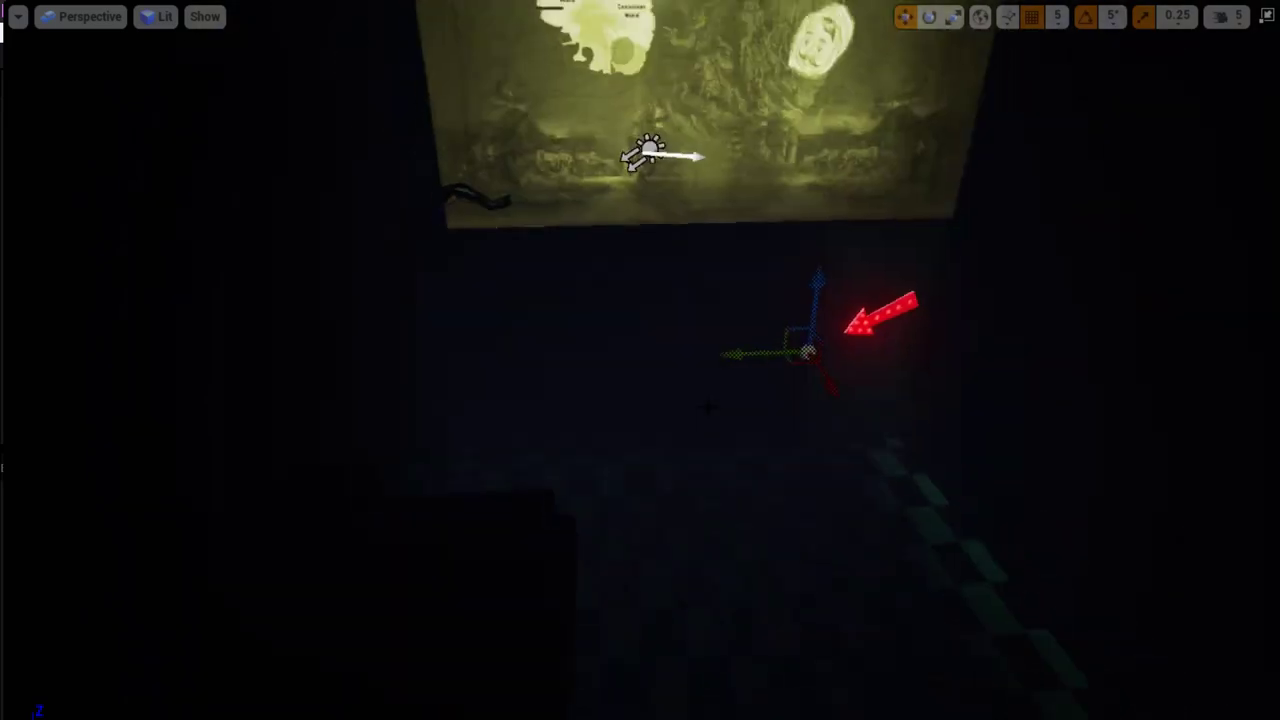
pyautogui.moveTo(640, 360)
pyautogui.mouseDown(button='right')
pyautogui.moveTo(618, 325)
pyautogui.moveTo(586, 366)
pyautogui.moveTo(517, 372)
pyautogui.moveTo(549, 371)
pyautogui.moveTo(545, 349)
pyautogui.mouseUp(button='right')
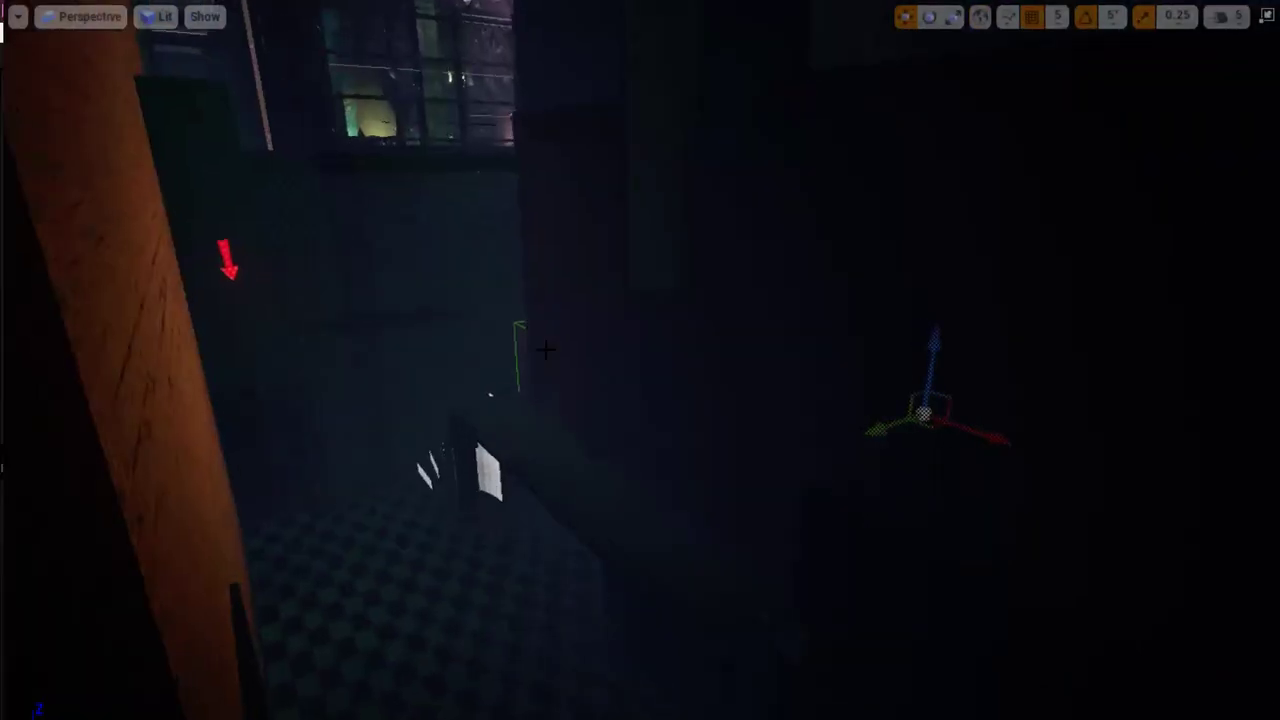
# - Select the actor beside the corridor wall and move it down and right
pyautogui.click(518, 324)
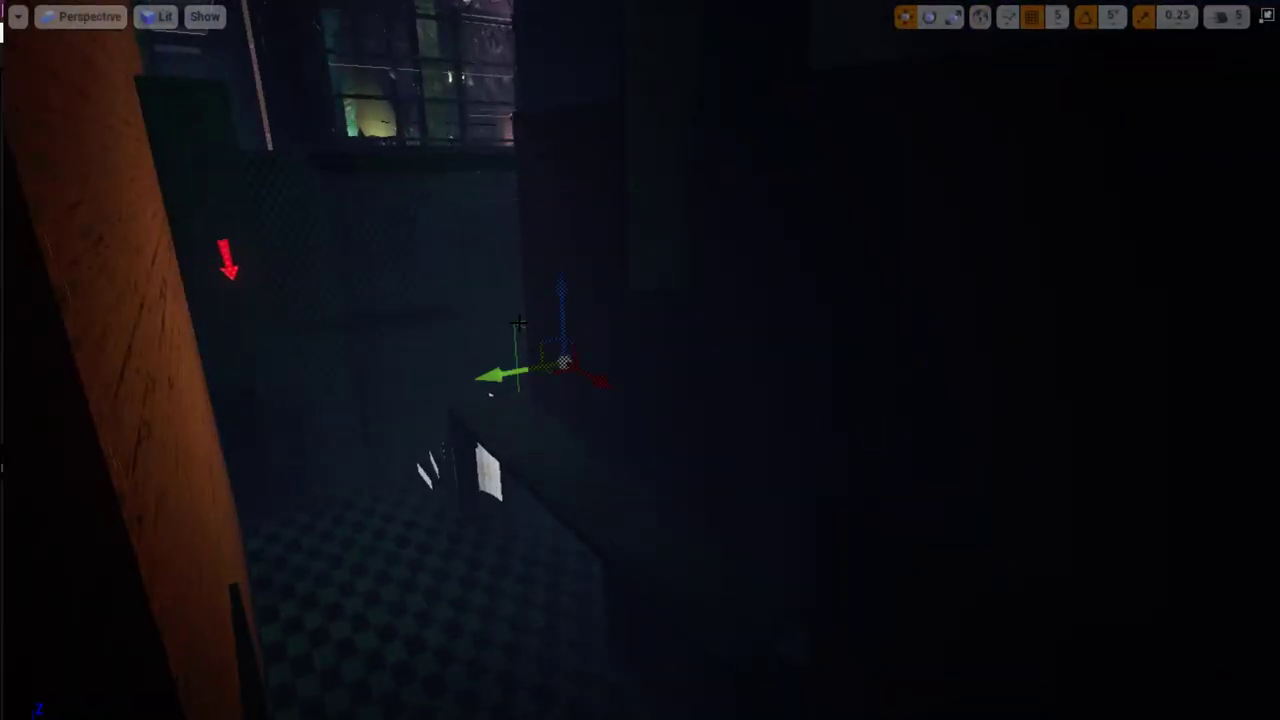
pyautogui.moveTo(525, 342); pyautogui.dragTo(600, 354, button='right')
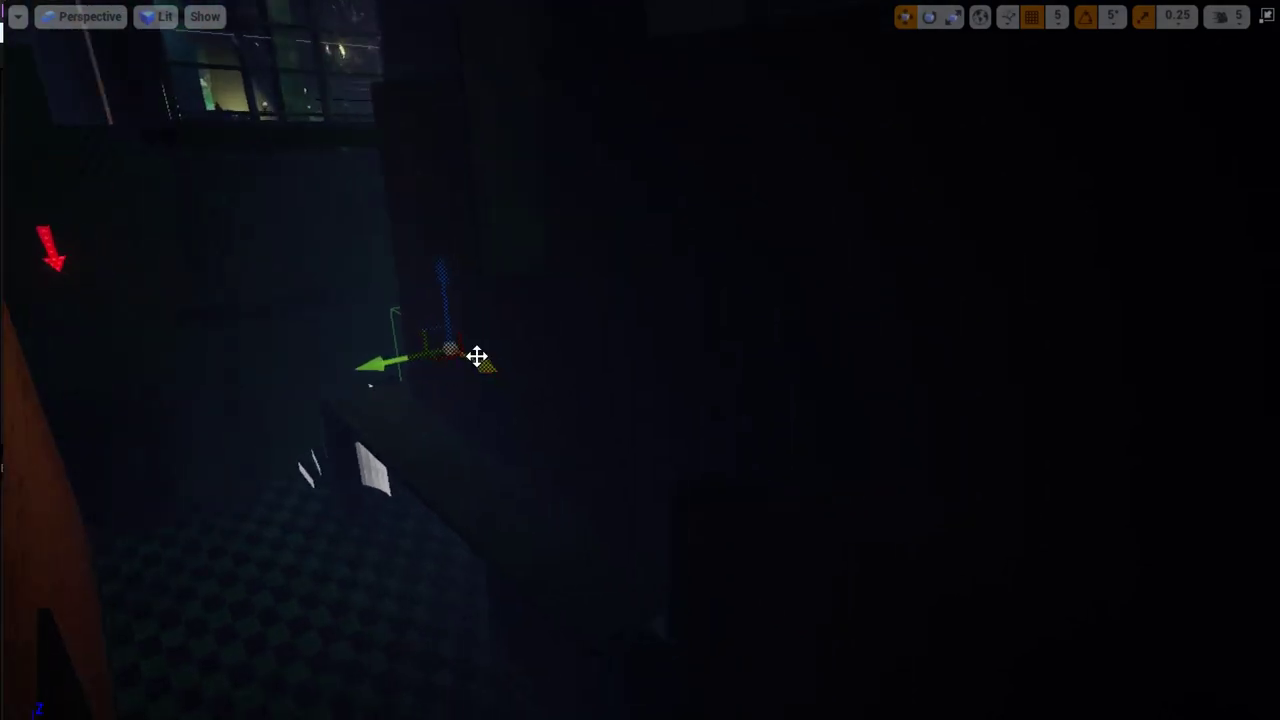
pyautogui.moveTo(488, 364)
pyautogui.mouseDown()
pyautogui.moveTo(1023, 491)
pyautogui.moveTo(1277, 569)
pyautogui.mouseUp()
pyautogui.moveTo(1277, 569); pyautogui.dragTo(1277, 600, button='right')
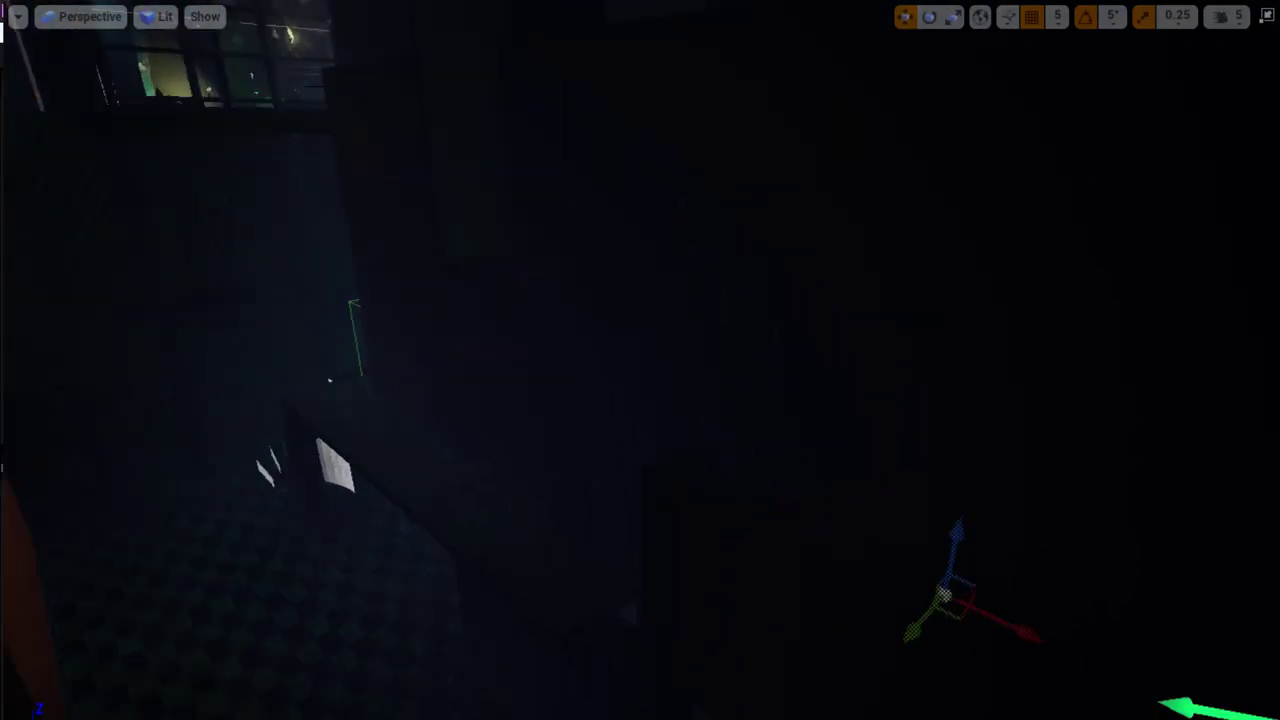
pyautogui.moveTo(517, 510); pyautogui.dragTo(958, 440)
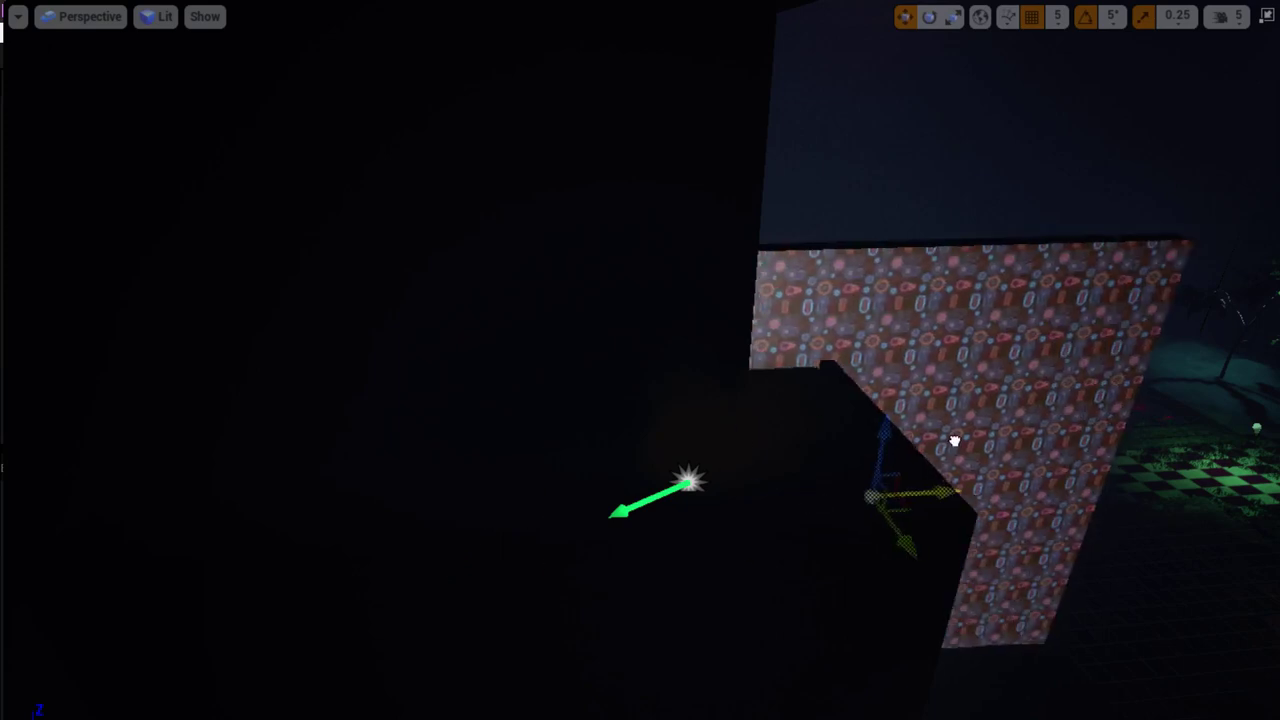
pyautogui.moveTo(712, 297); pyautogui.dragTo(712, 297, button='right')
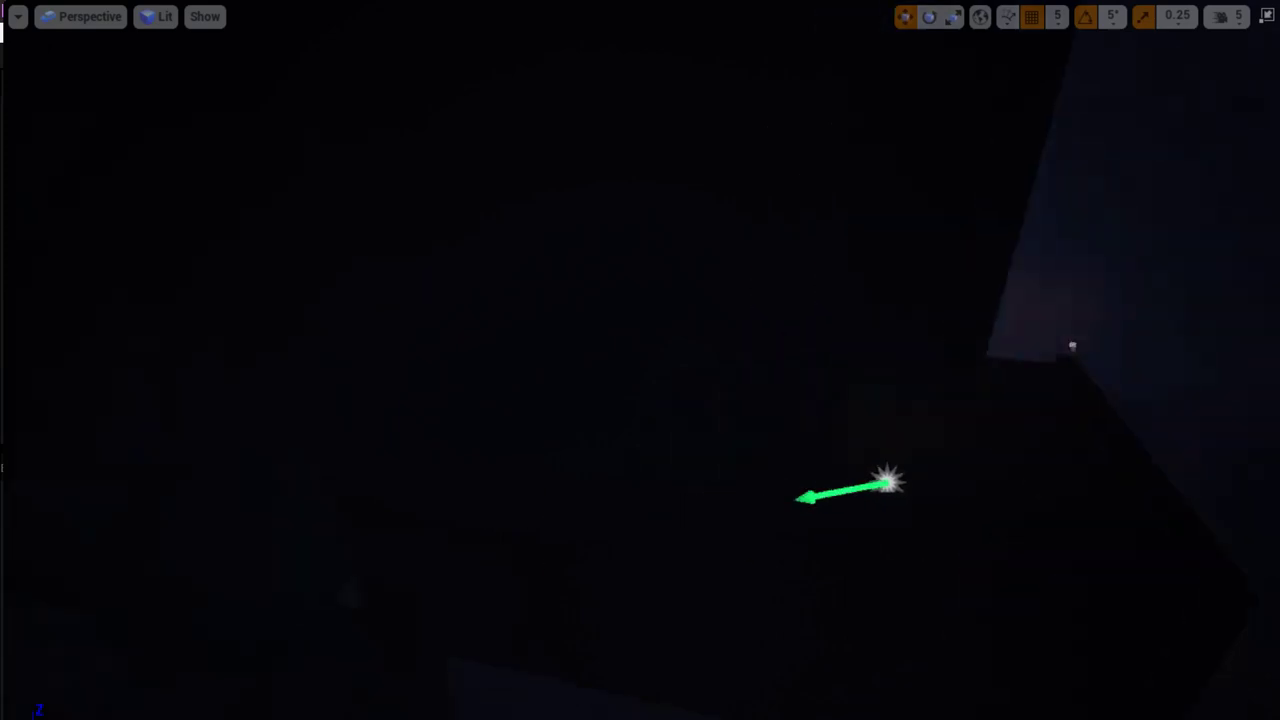
# - Select the thin vertical object in the corridor and move it far to the right
pyautogui.click(714, 237)
pyautogui.click(716, 236)
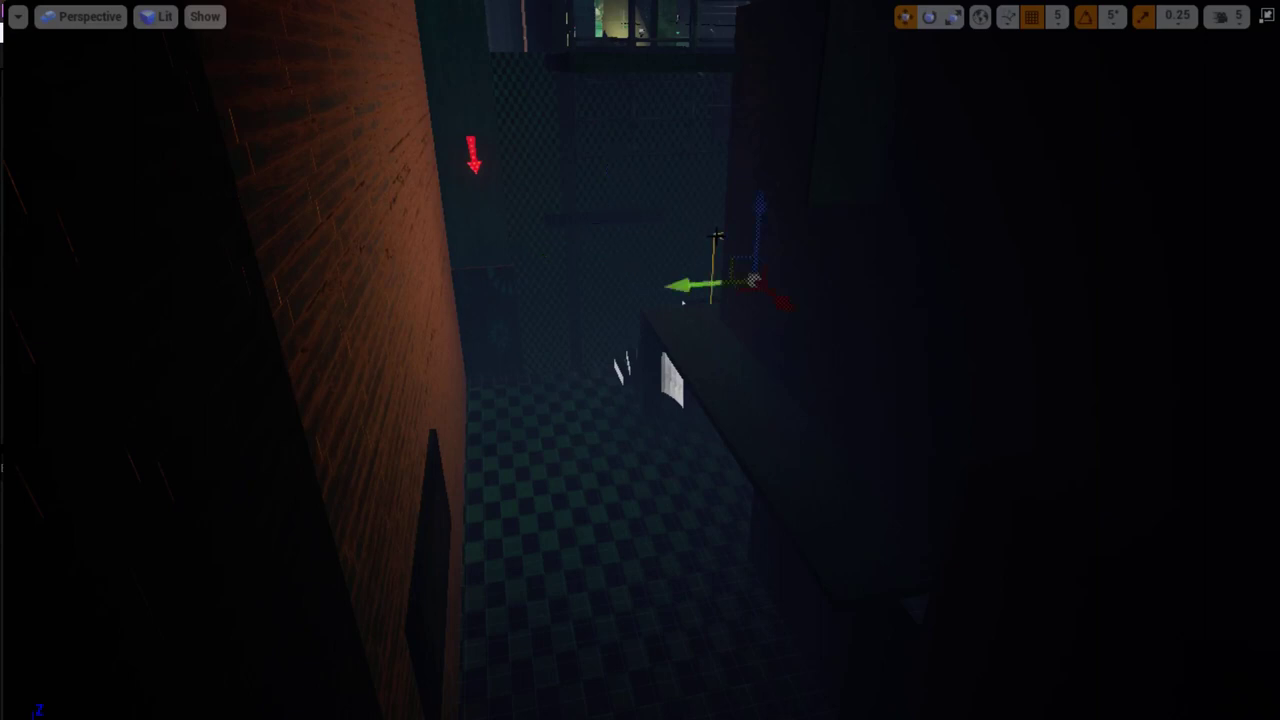
pyautogui.moveTo(716, 236); pyautogui.dragTo(716, 236, button='right')
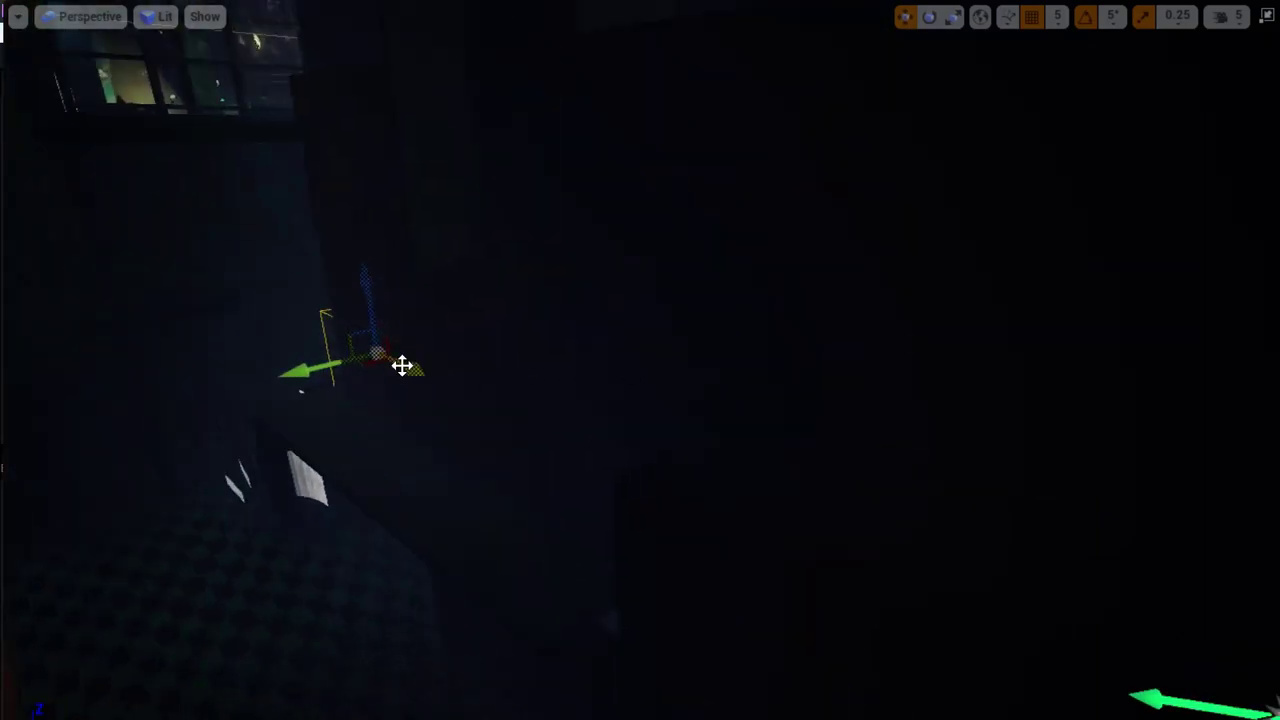
pyautogui.moveTo(411, 367); pyautogui.dragTo(993, 624)
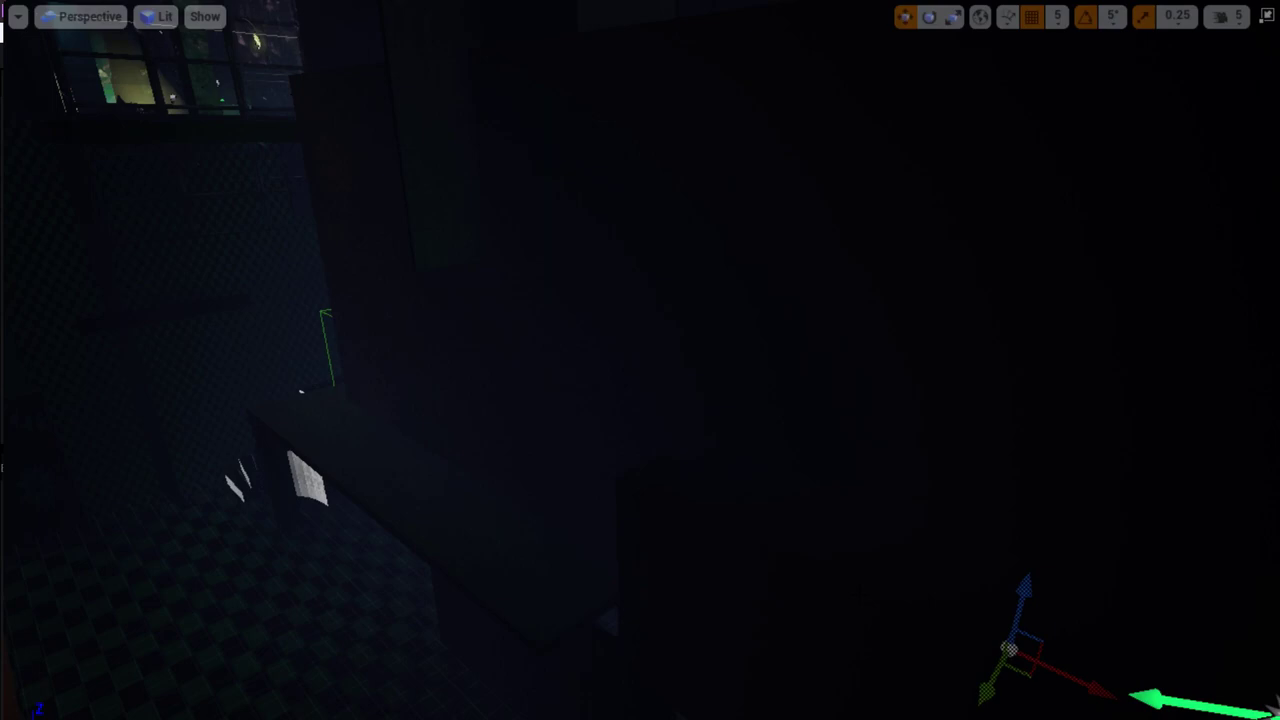
# - Move the trigger box toward the posters and far left along its Y axis, refocusing each time
pyautogui.press('f')
pyautogui.moveTo(596, 401); pyautogui.dragTo(1077, 229)
pyautogui.press('f')
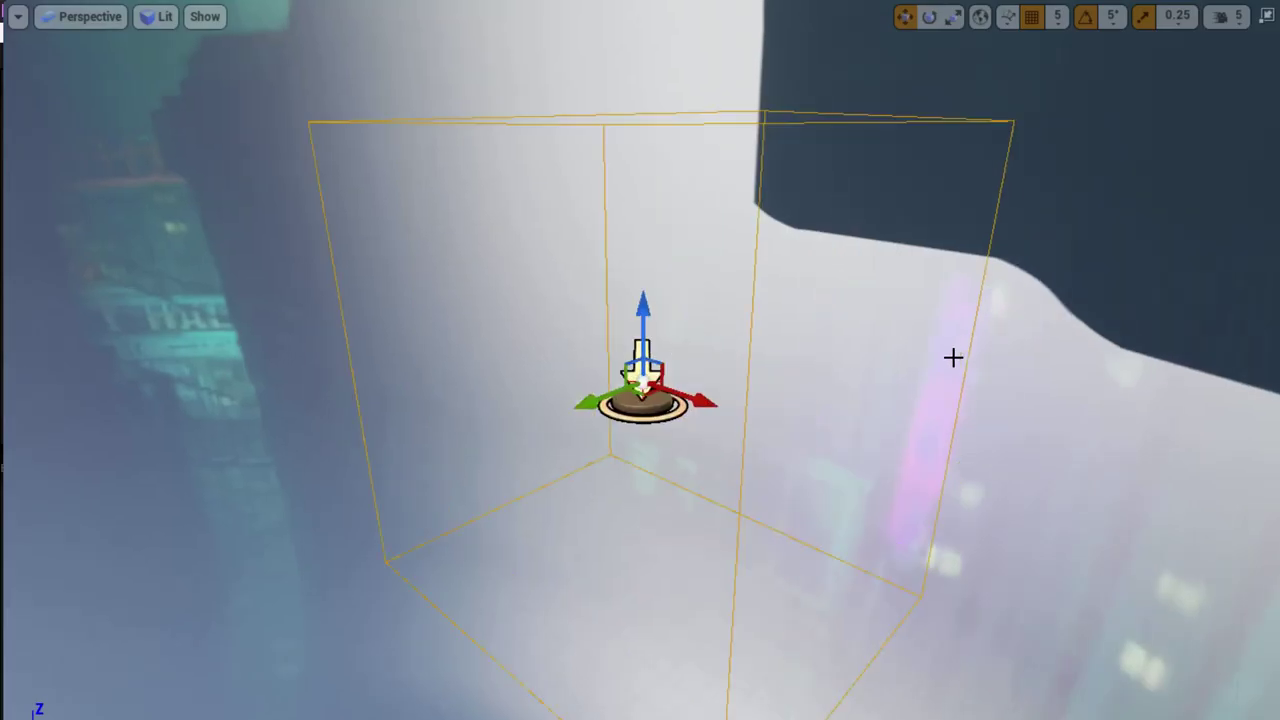
pyautogui.moveTo(953, 357); pyautogui.dragTo(957, 309, button='right')
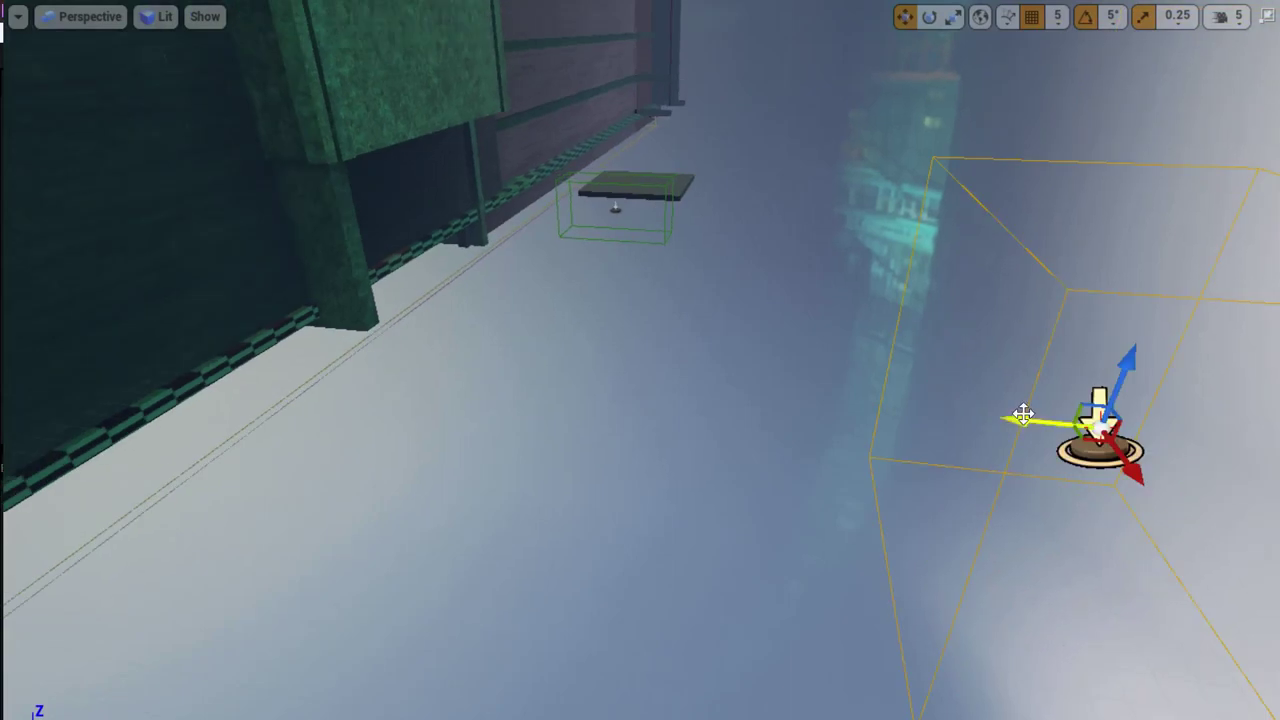
pyautogui.moveTo(1022, 414); pyautogui.dragTo(56, 302)
pyautogui.press('f')
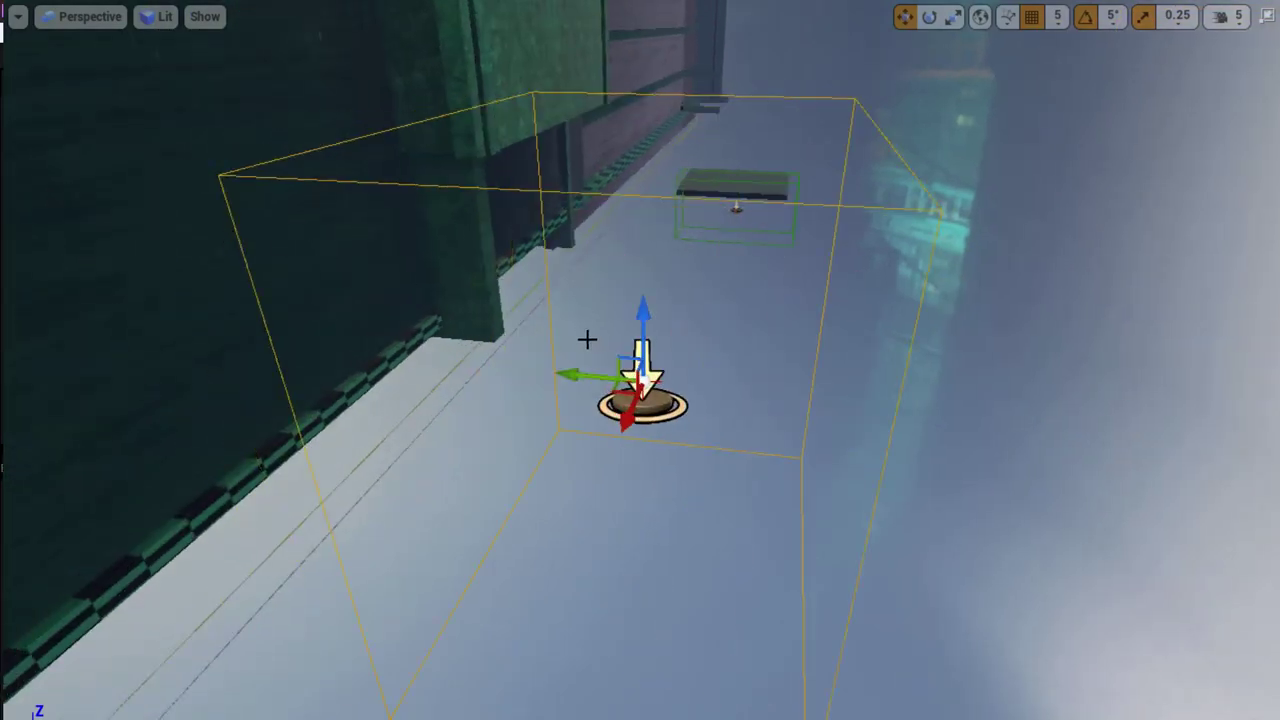
pyautogui.moveTo(568, 374); pyautogui.dragTo(87, 238)
pyautogui.press('f')
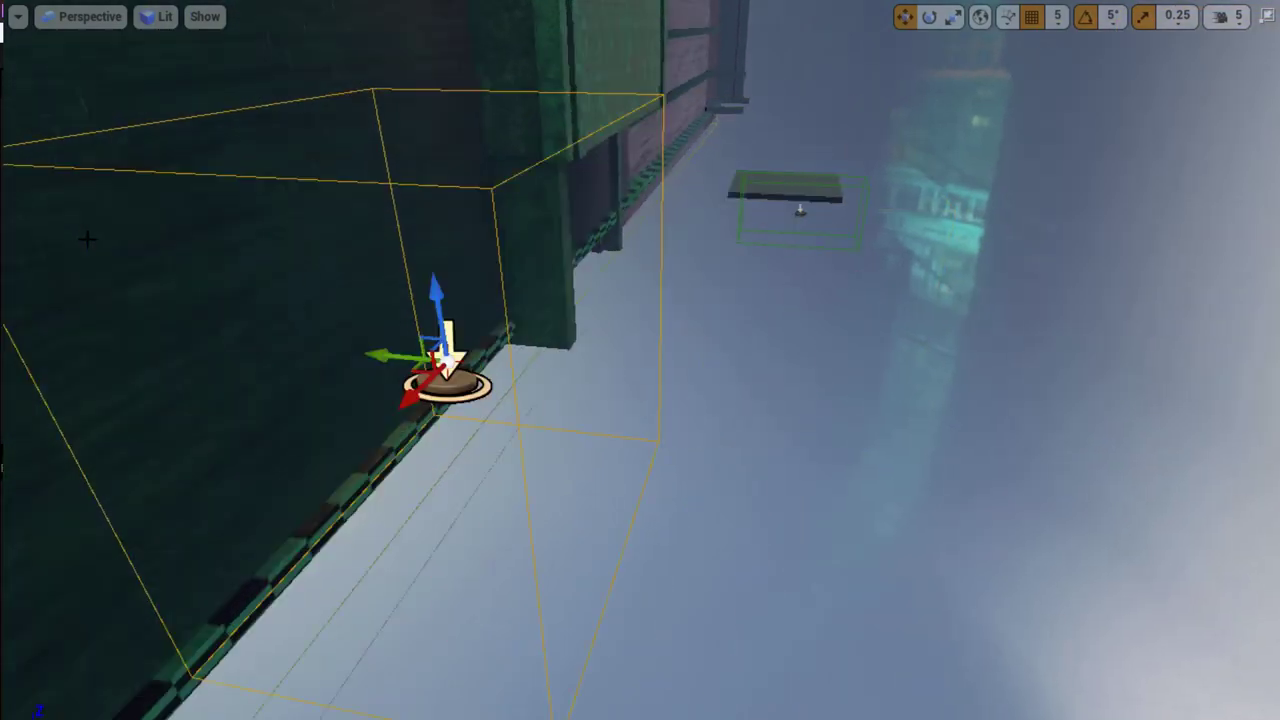
pyautogui.moveTo(586, 371); pyautogui.dragTo(4, 183)
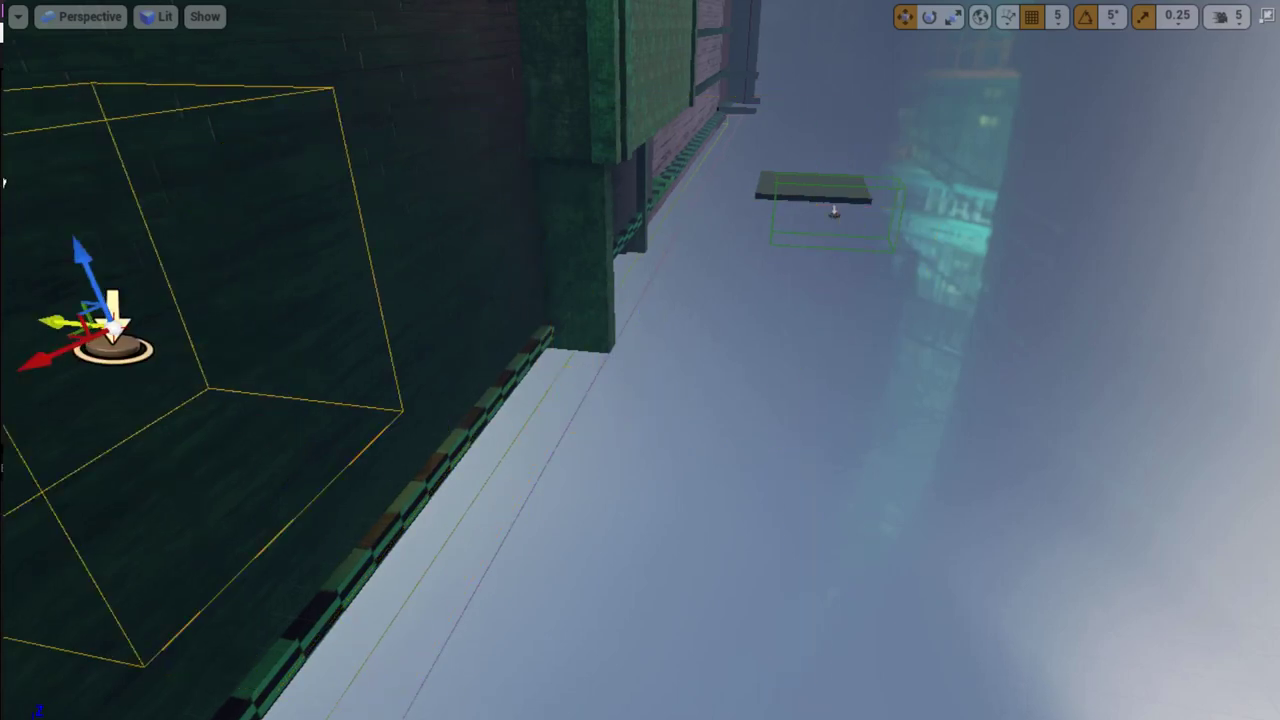
pyautogui.press('f')
pyautogui.moveTo(436, 286); pyautogui.dragTo(109, 177)
pyautogui.press('f')
# - Bring the trigger box down and right, lowering it onto the floor near the red arrow
pyautogui.moveTo(640, 360); pyautogui.dragTo(770, 460, button='right')
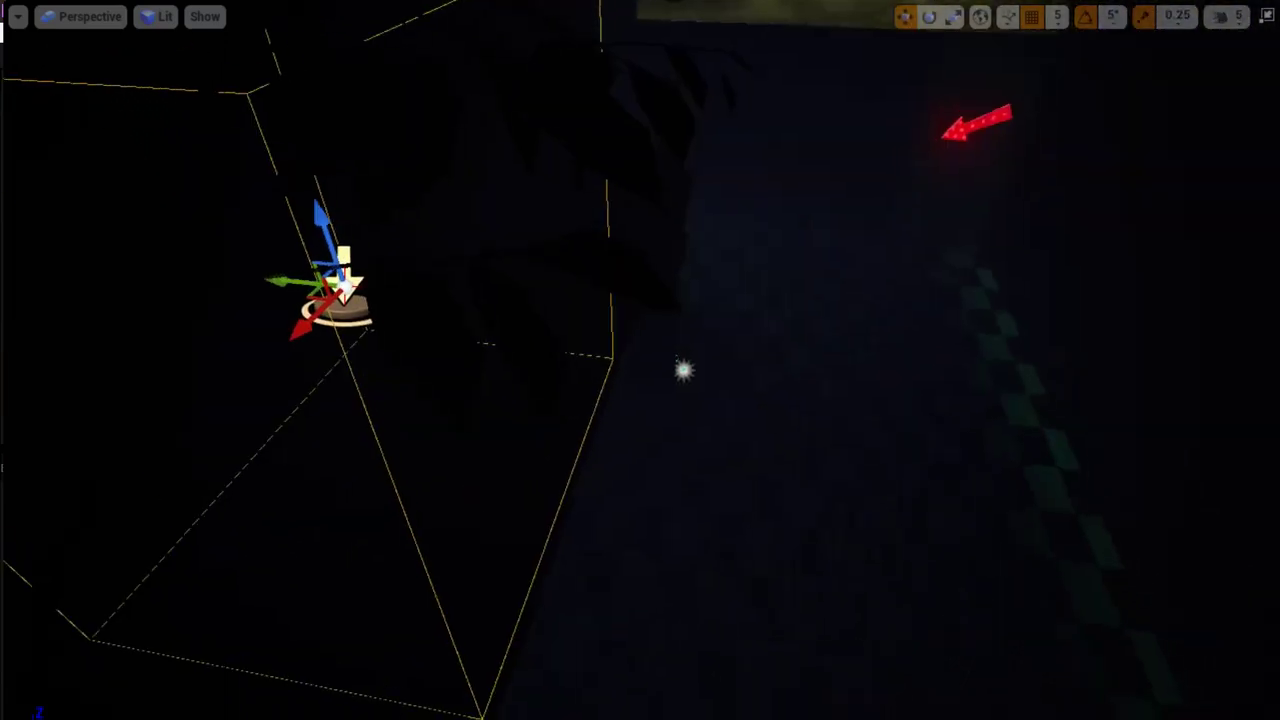
pyautogui.moveTo(318, 213); pyautogui.dragTo(519, 557)
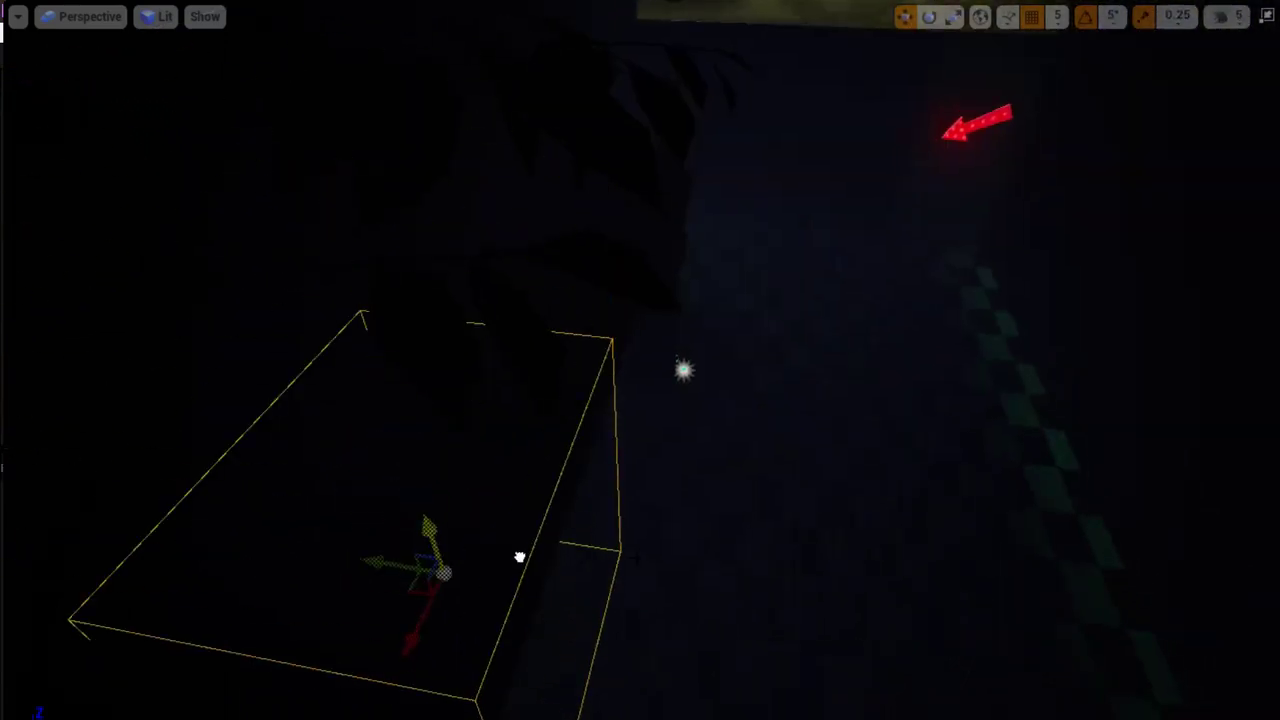
pyautogui.moveTo(366, 554)
pyautogui.mouseDown()
pyautogui.moveTo(790, 693)
pyautogui.moveTo(834, 334)
pyautogui.mouseUp()
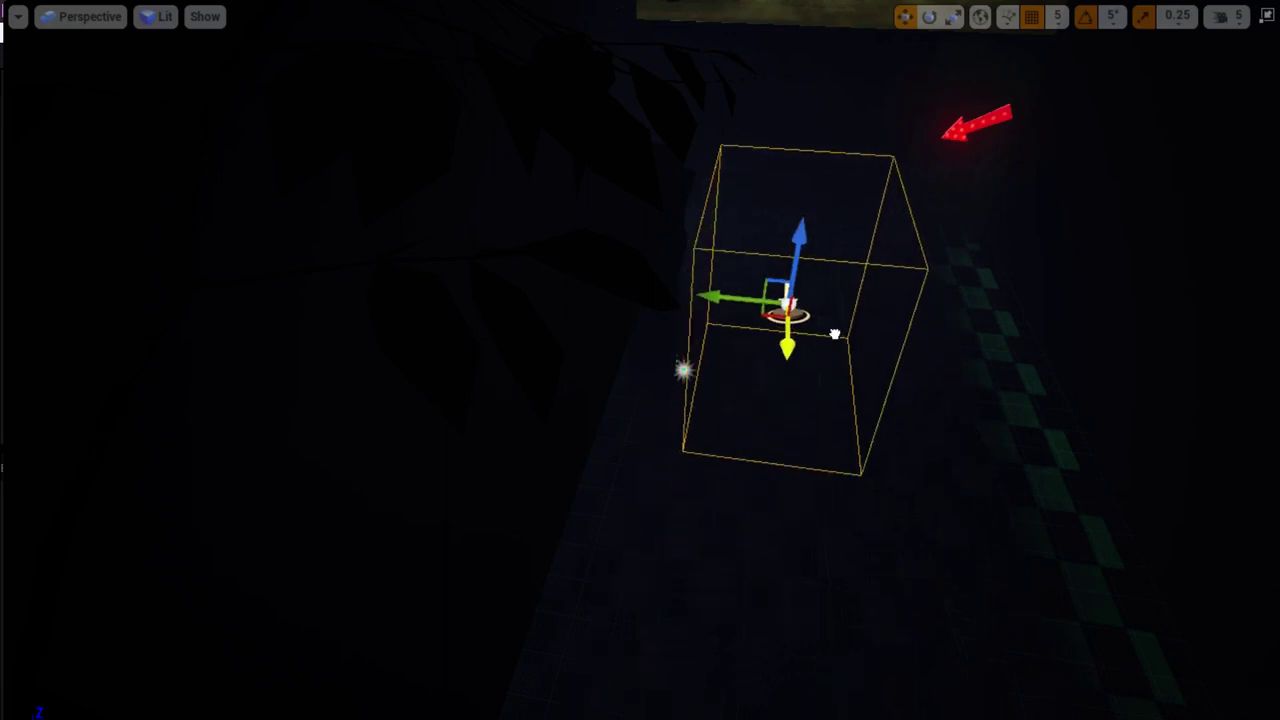
pyautogui.moveTo(834, 334)
pyautogui.mouseDown(button='right')
pyautogui.moveTo(834, 280)
pyautogui.moveTo(858, 300)
pyautogui.mouseUp(button='right')
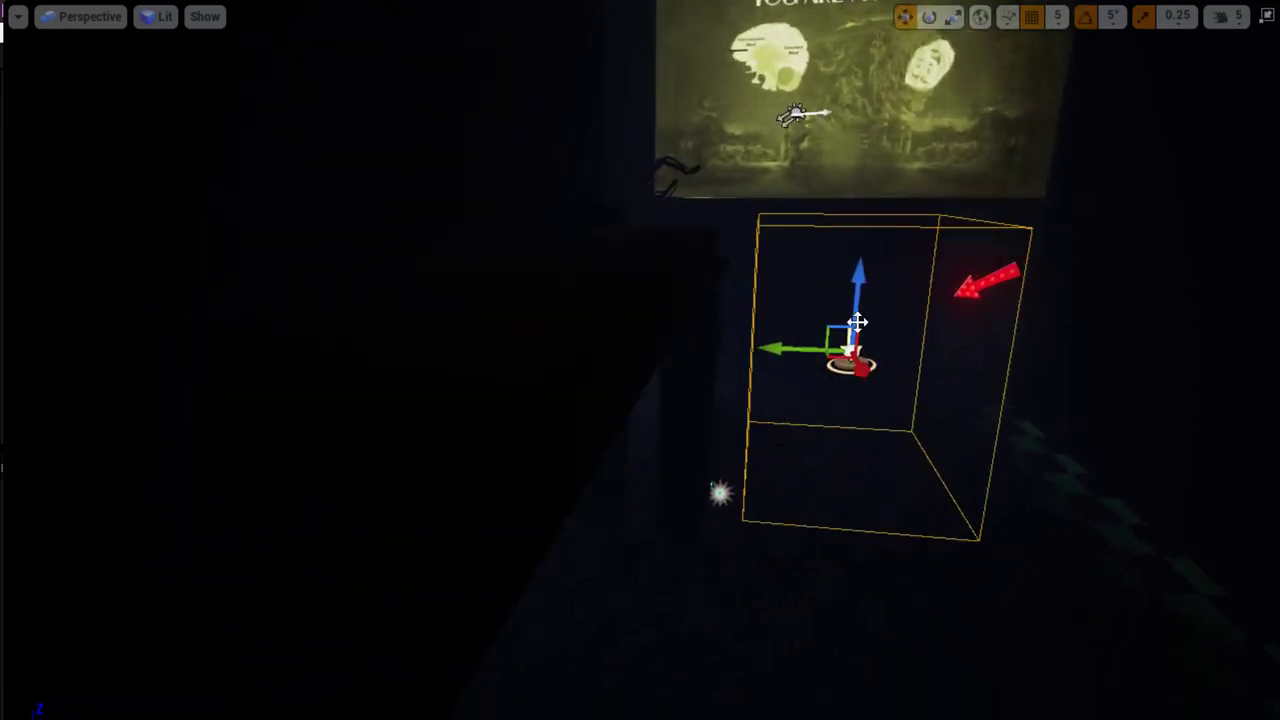
pyautogui.moveTo(860, 276); pyautogui.dragTo(844, 462)
pyautogui.press('Escape')
pyautogui.moveTo(858, 300); pyautogui.dragTo(858, 380, button='right')
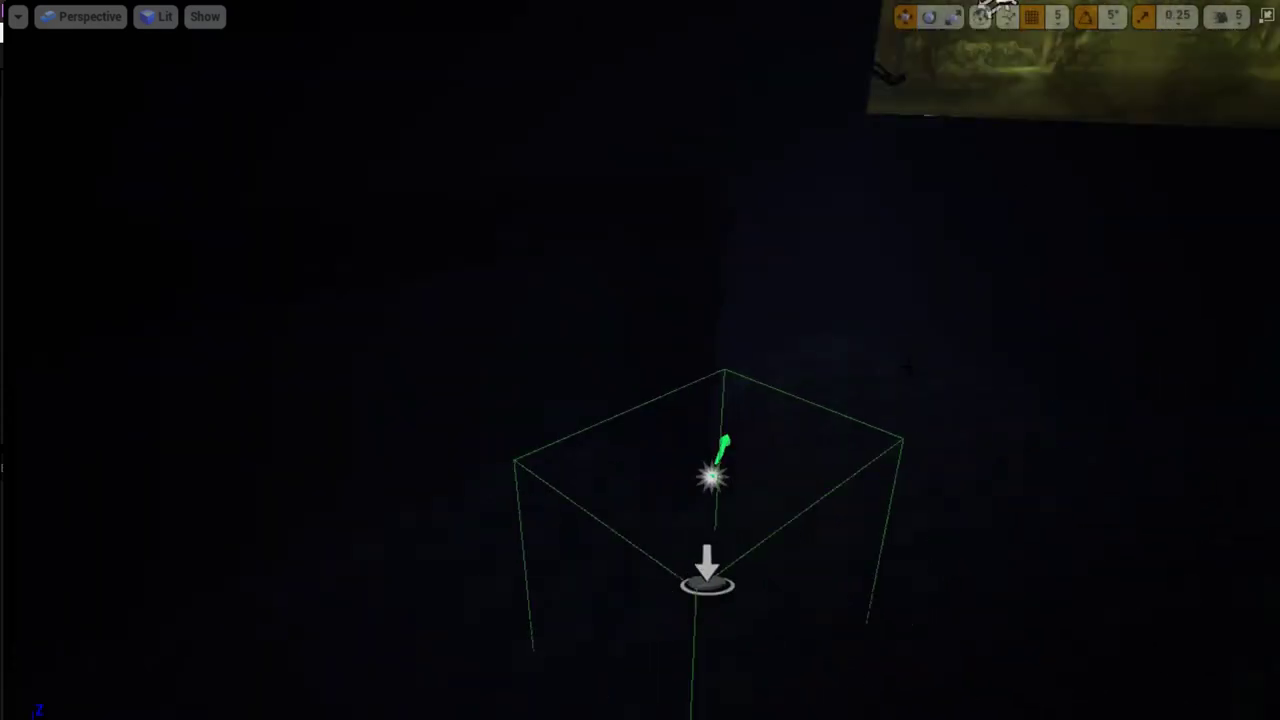
# - Slide the trigger box across the floor under the YOU ARE NOT HERE poster and raise it slightly
pyautogui.click(699, 534)
pyautogui.moveTo(640, 549); pyautogui.dragTo(945, 388)
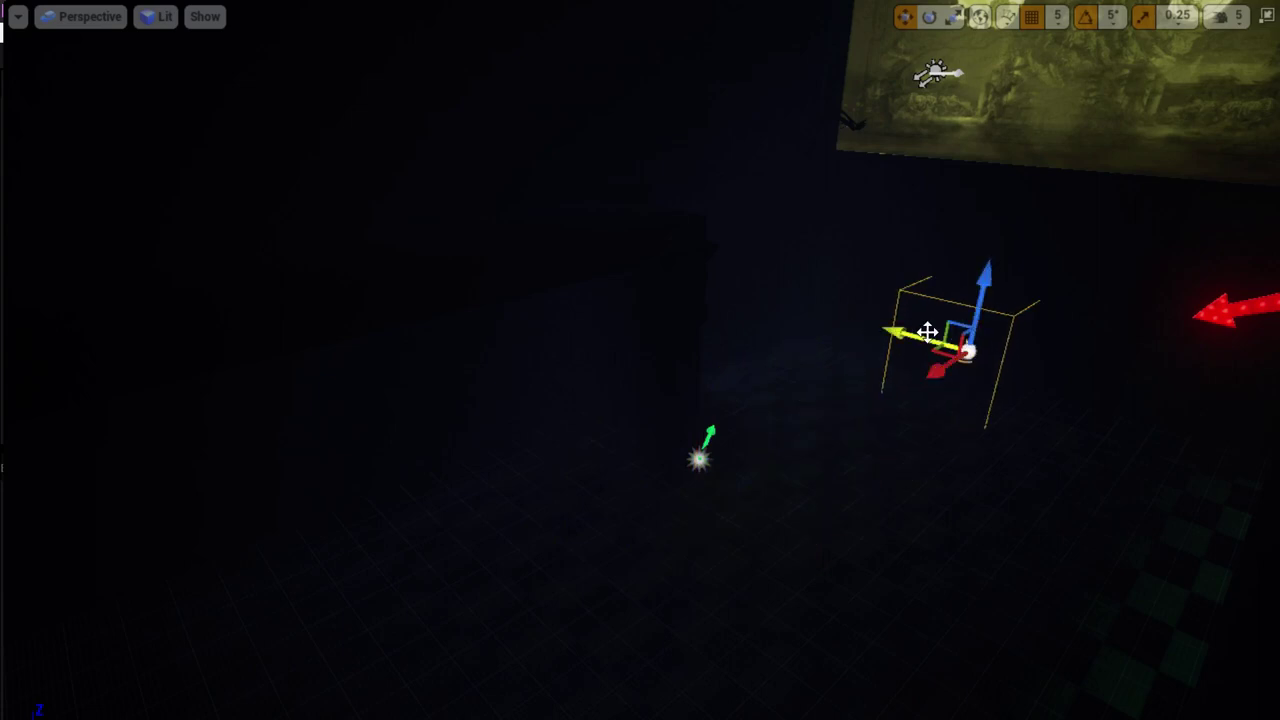
pyautogui.moveTo(894, 331)
pyautogui.mouseDown()
pyautogui.moveTo(991, 360)
pyautogui.moveTo(980, 357)
pyautogui.mouseUp()
pyautogui.moveTo(980, 357)
pyautogui.mouseDown(button='right')
pyautogui.moveTo(1100, 300)
pyautogui.moveTo(1060, 360)
pyautogui.mouseUp(button='right')
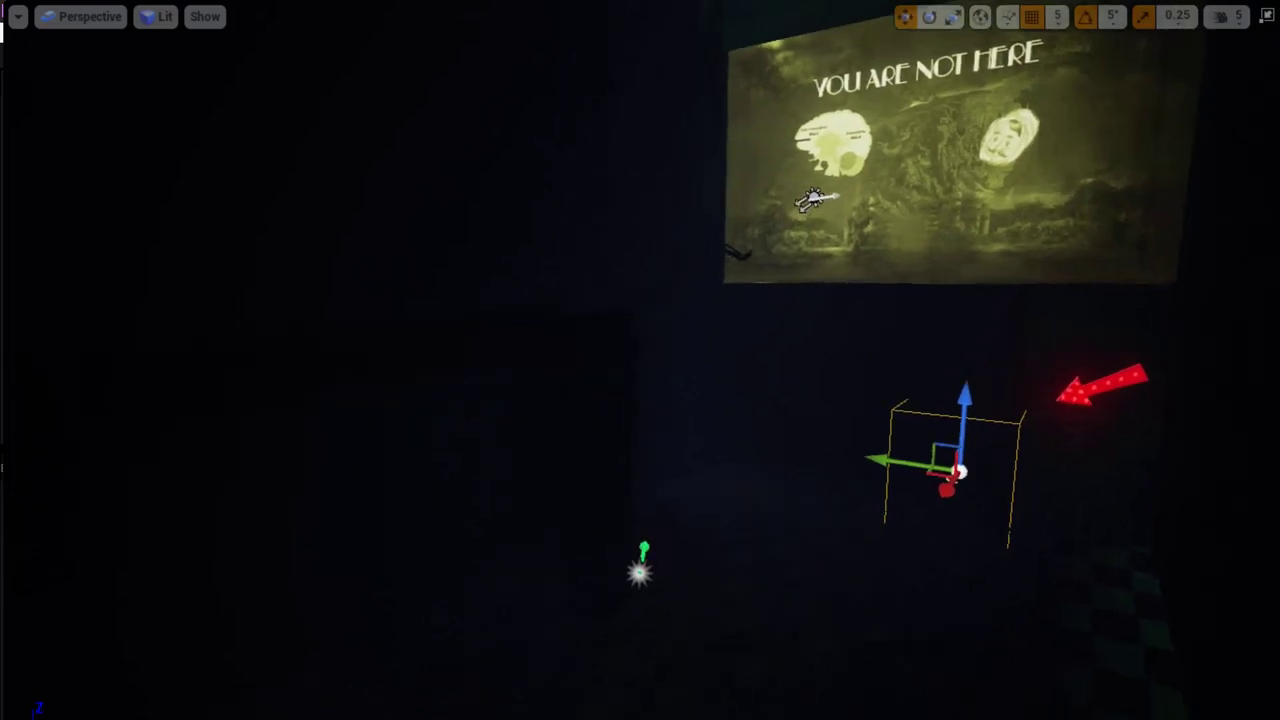
pyautogui.moveTo(951, 372); pyautogui.dragTo(951, 360)
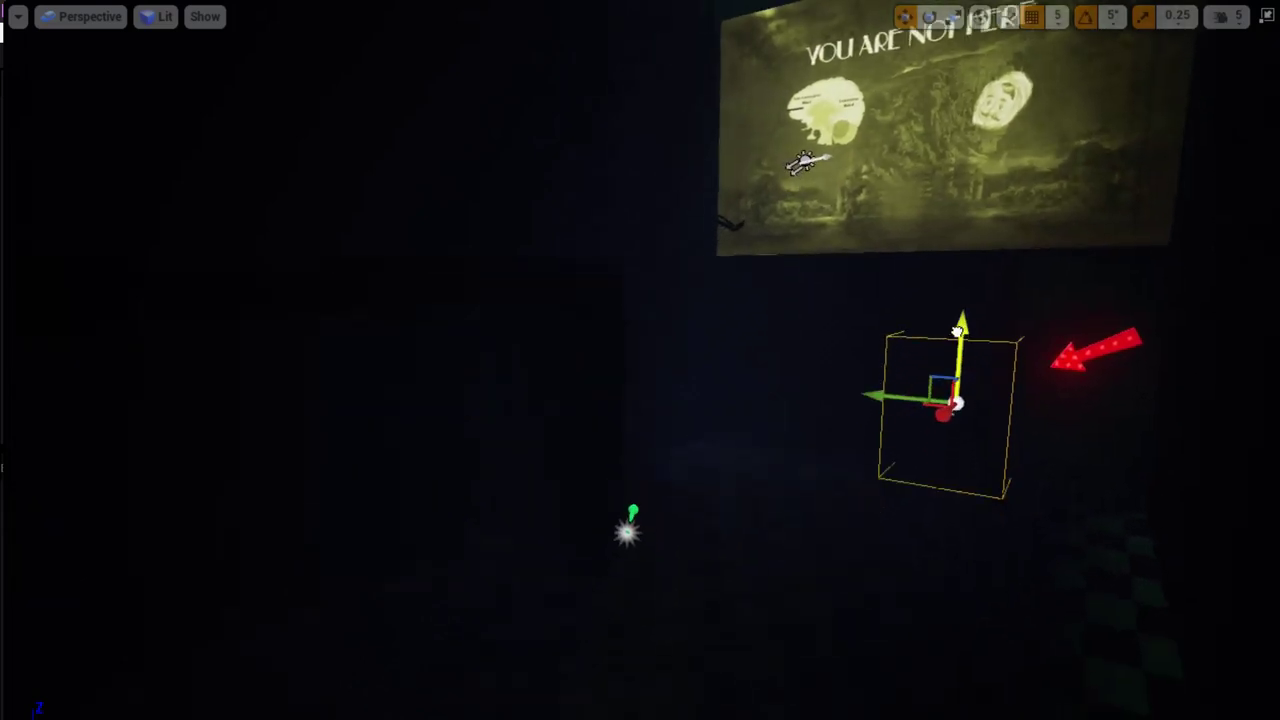
pyautogui.moveTo(951, 360)
pyautogui.mouseDown(button='right')
pyautogui.moveTo(1120, 270)
pyautogui.moveTo(1000, 280)
pyautogui.mouseUp(button='right')
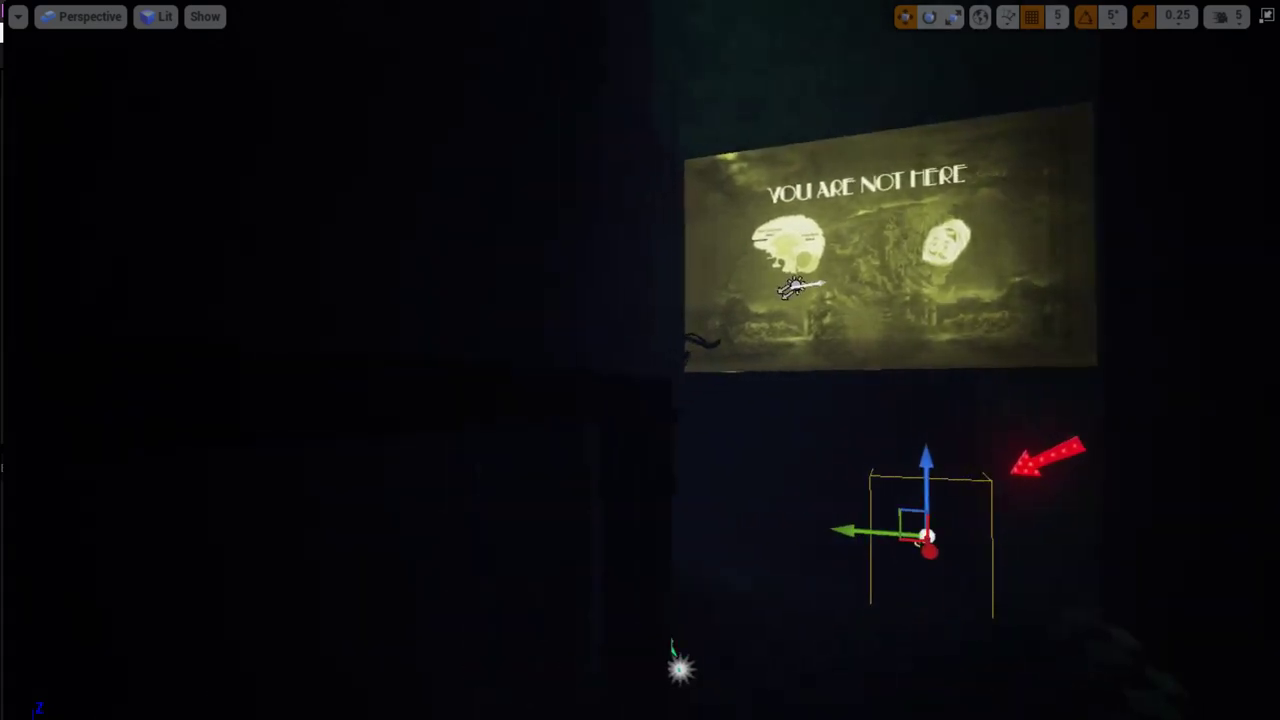
# - Duplicate the pigs poster piece and move the copy over the right-hand poster
pyautogui.moveTo(612, 455); pyautogui.dragTo(385, 270, button='right')
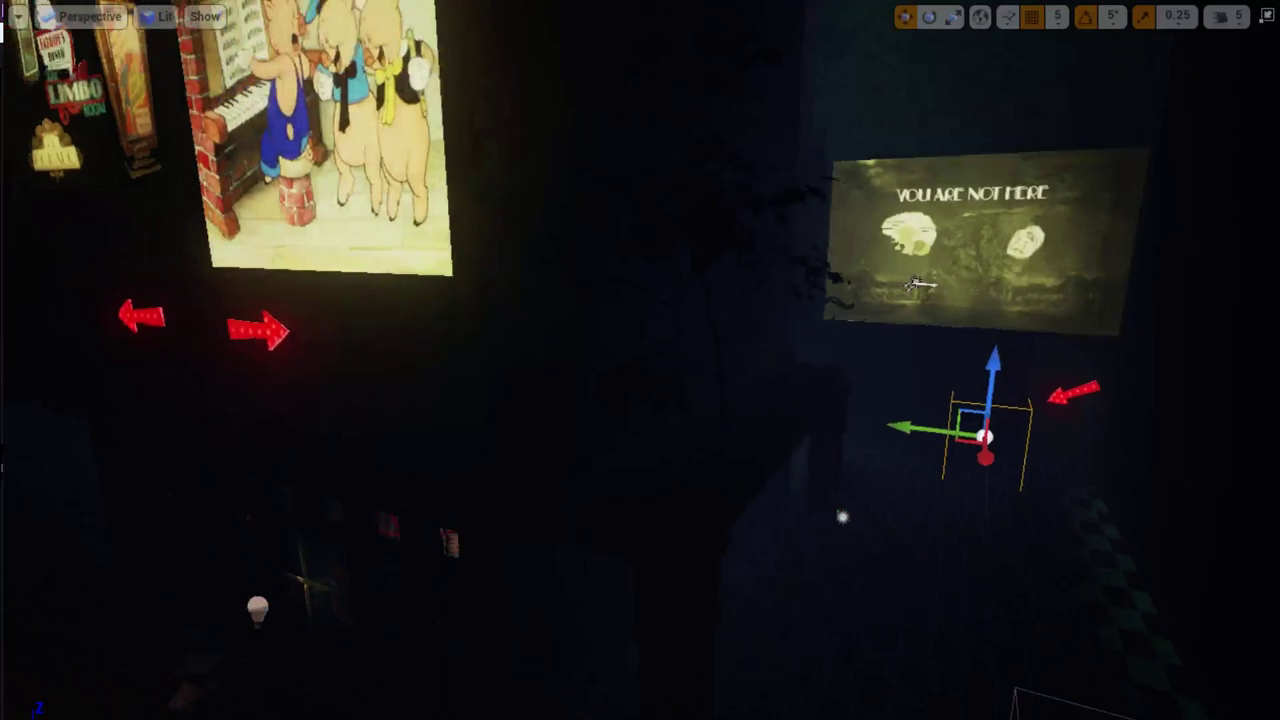
pyautogui.click(418, 365)
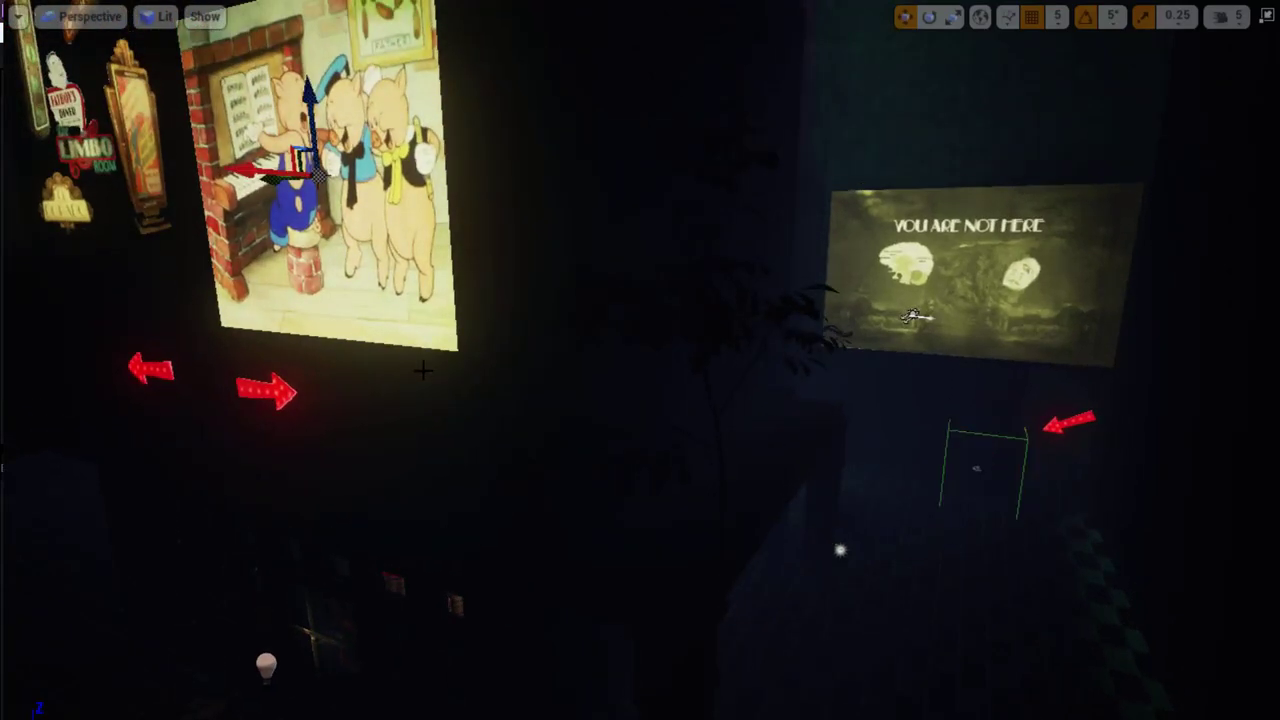
pyautogui.keyDown('alt'); pyautogui.moveTo(270, 195); pyautogui.dragTo(642, 243); pyautogui.keyUp('alt')
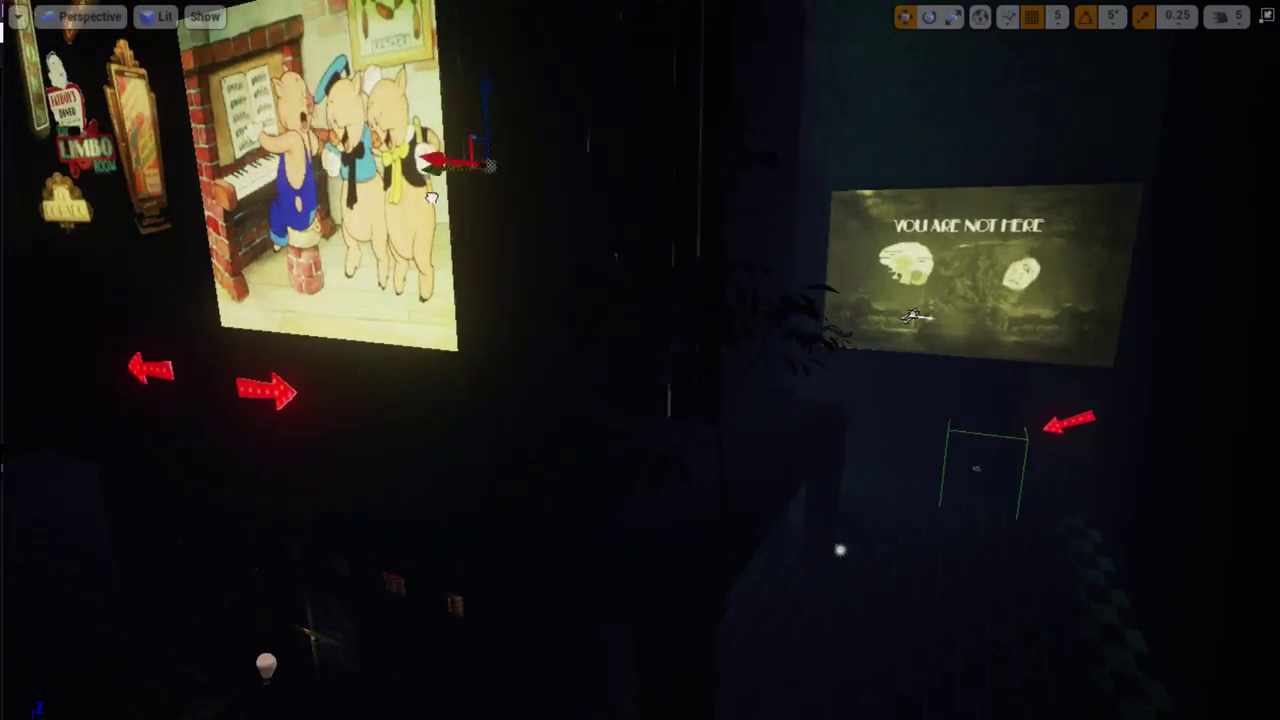
pyautogui.moveTo(706, 142); pyautogui.dragTo(898, 207)
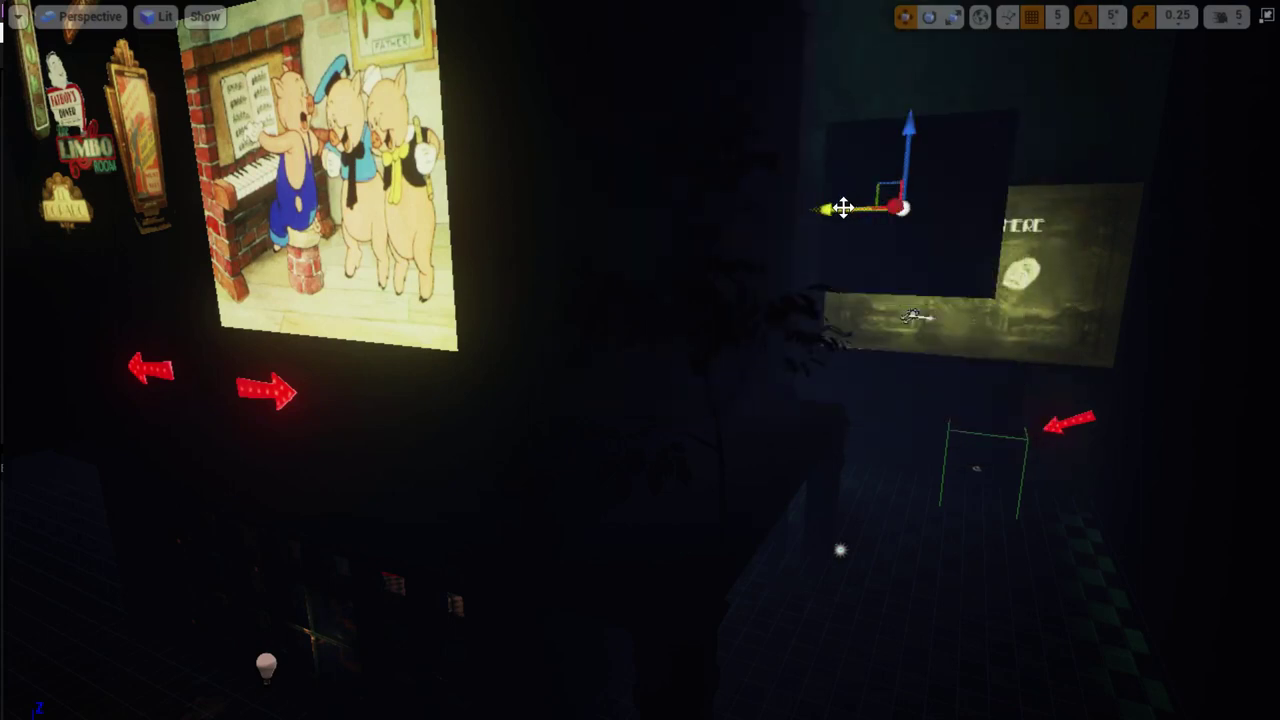
pyautogui.moveTo(932, 130); pyautogui.dragTo(932, 193)
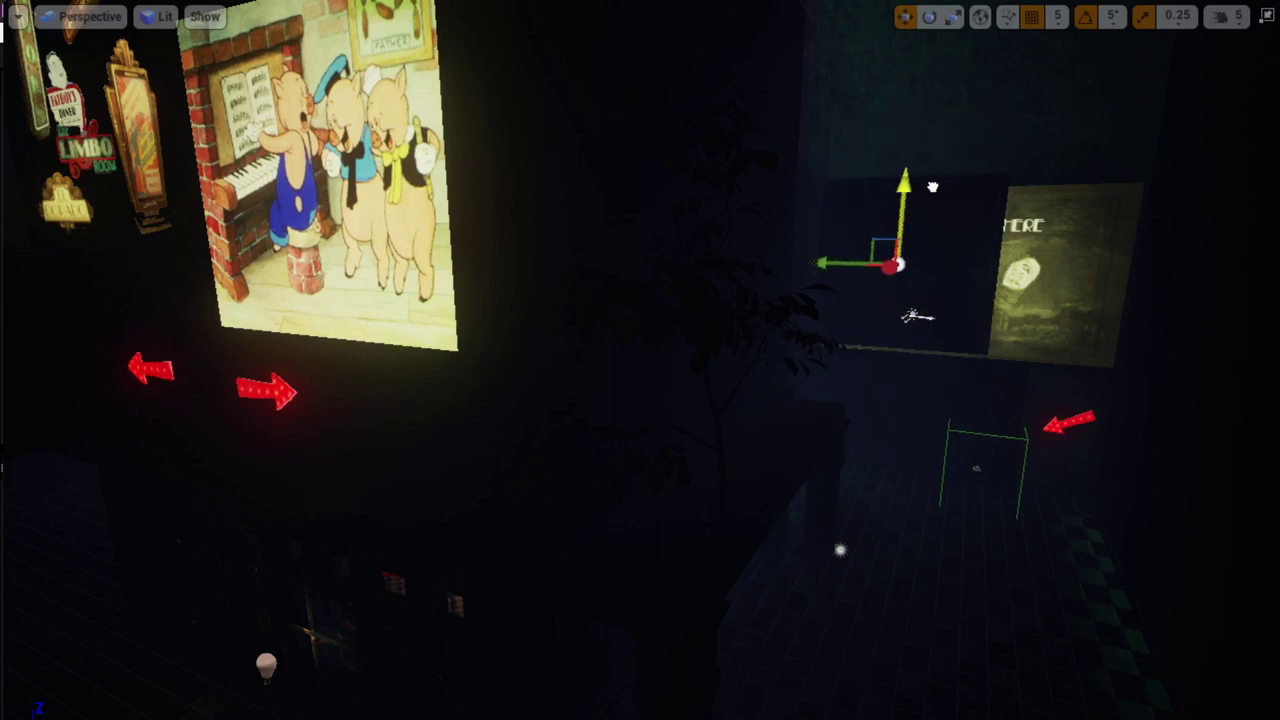
# - Squash the copy flat with the scale tool, then undo to restore the poster to full size
pyautogui.press('e')
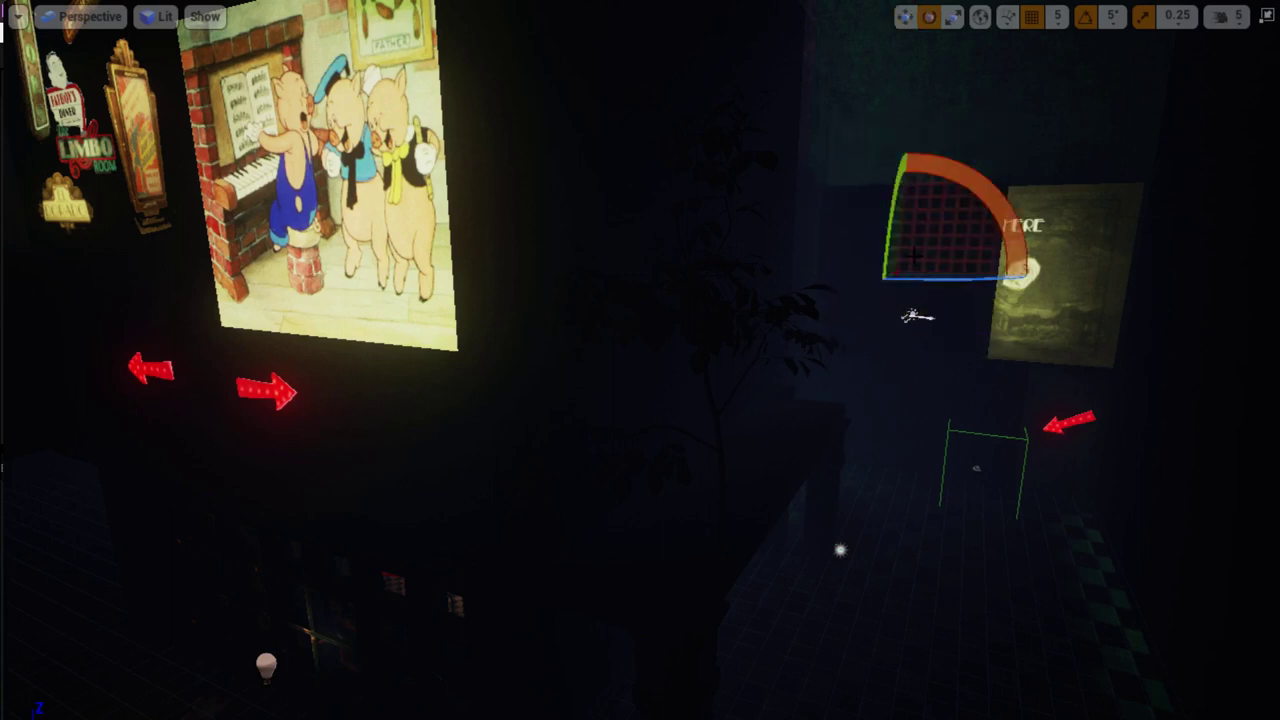
pyautogui.press('r')
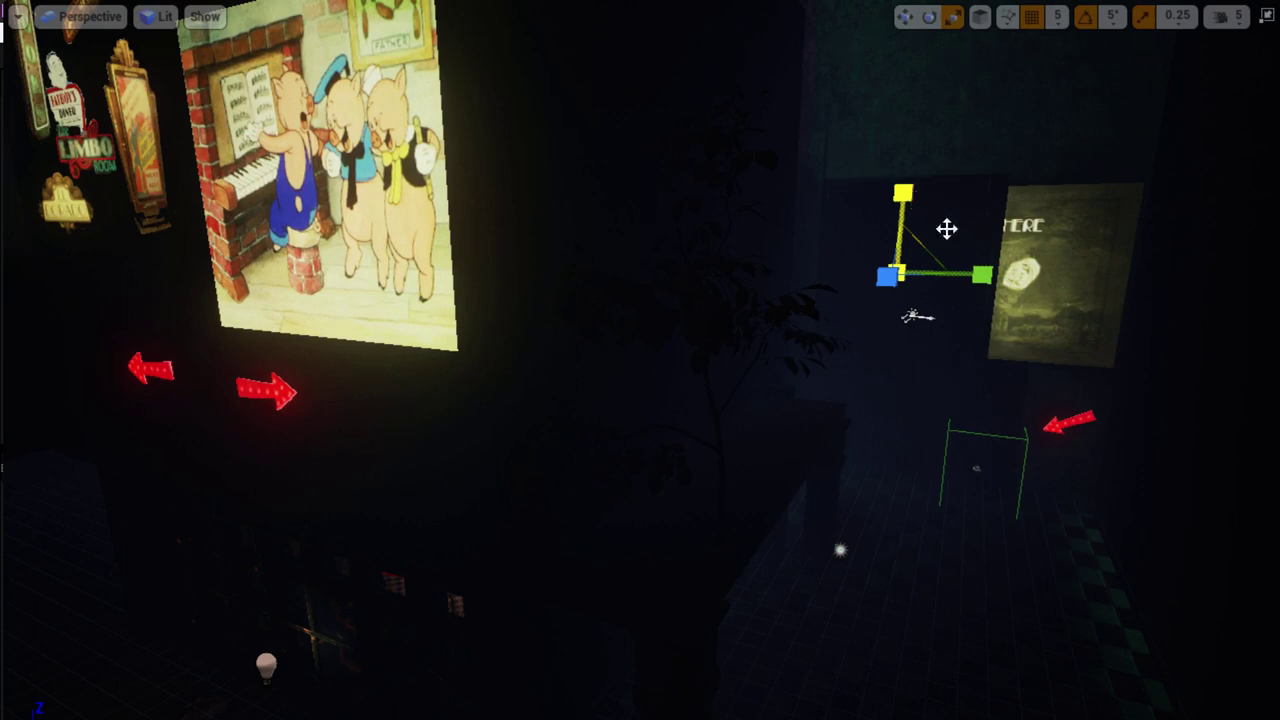
pyautogui.moveTo(982, 274); pyautogui.dragTo(940, 274)
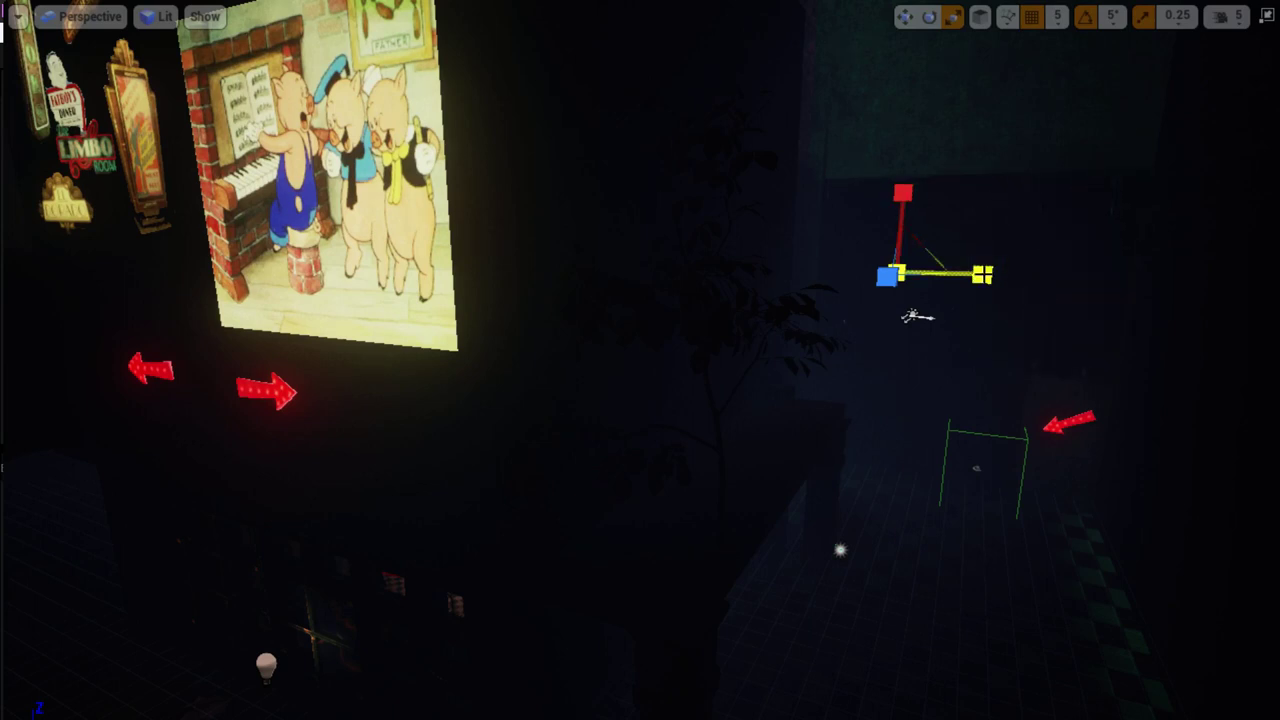
pyautogui.press('w')
pyautogui.moveTo(640, 360); pyautogui.dragTo(640, 420, button='right')
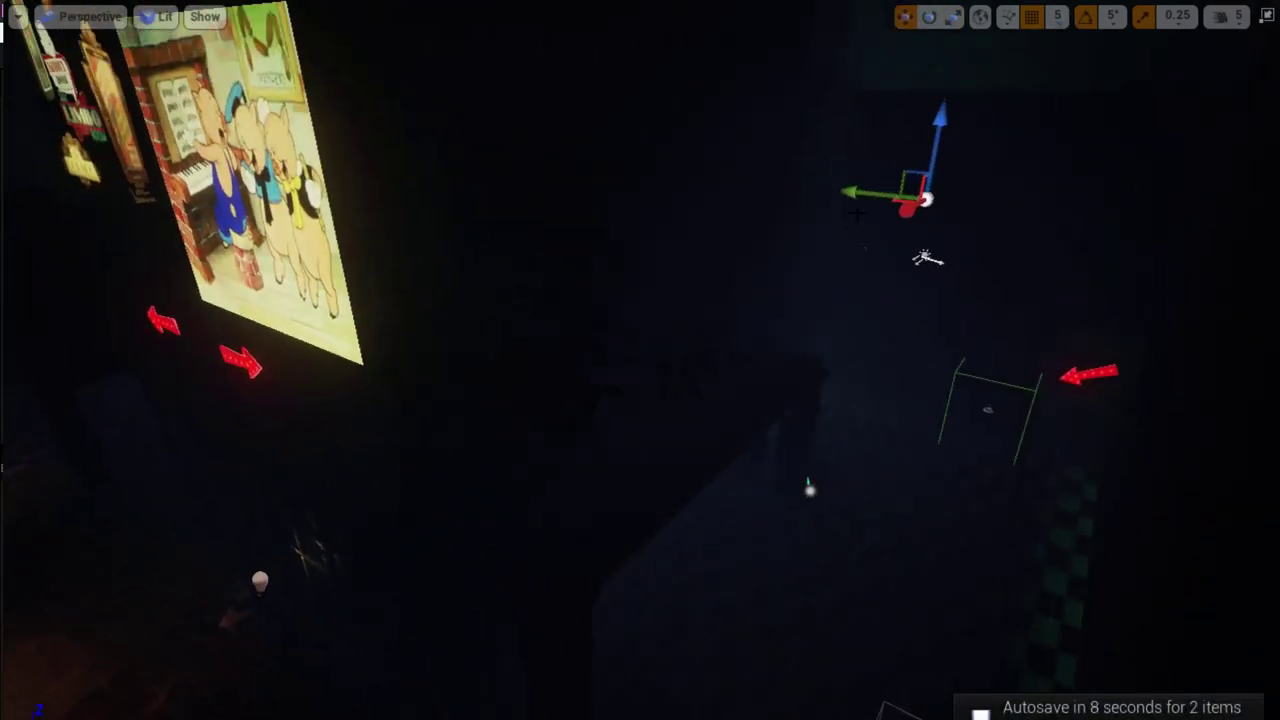
pyautogui.hotkey('ctrl', 'z')
pyautogui.hotkey('ctrl', 'y')
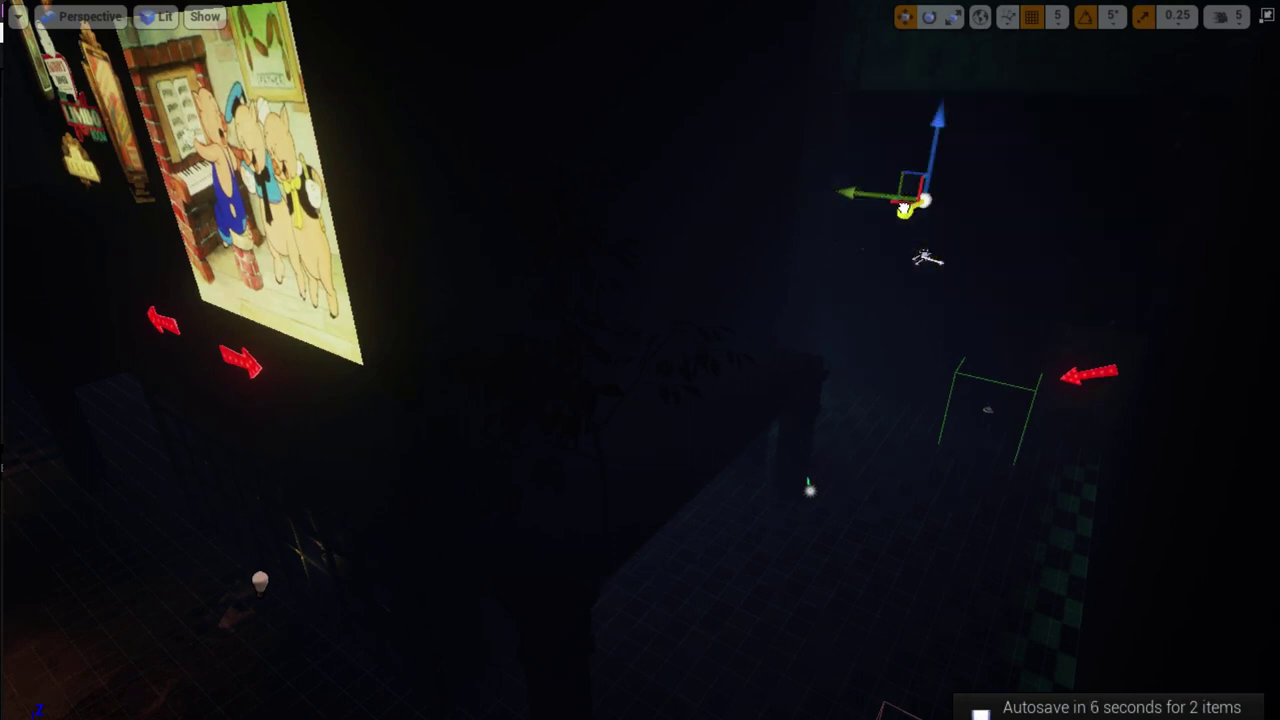
pyautogui.hotkey('ctrl', 'z')
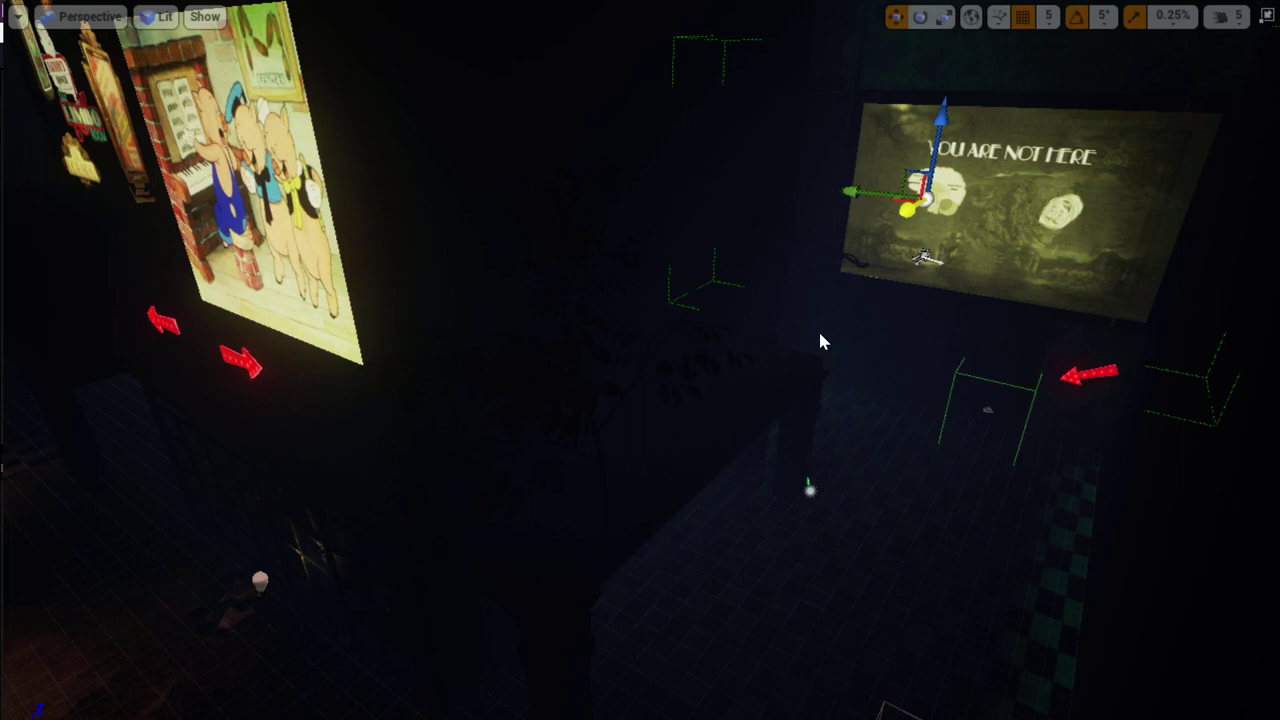
pyautogui.moveTo(818, 329); pyautogui.dragTo(900, 335, button='right')
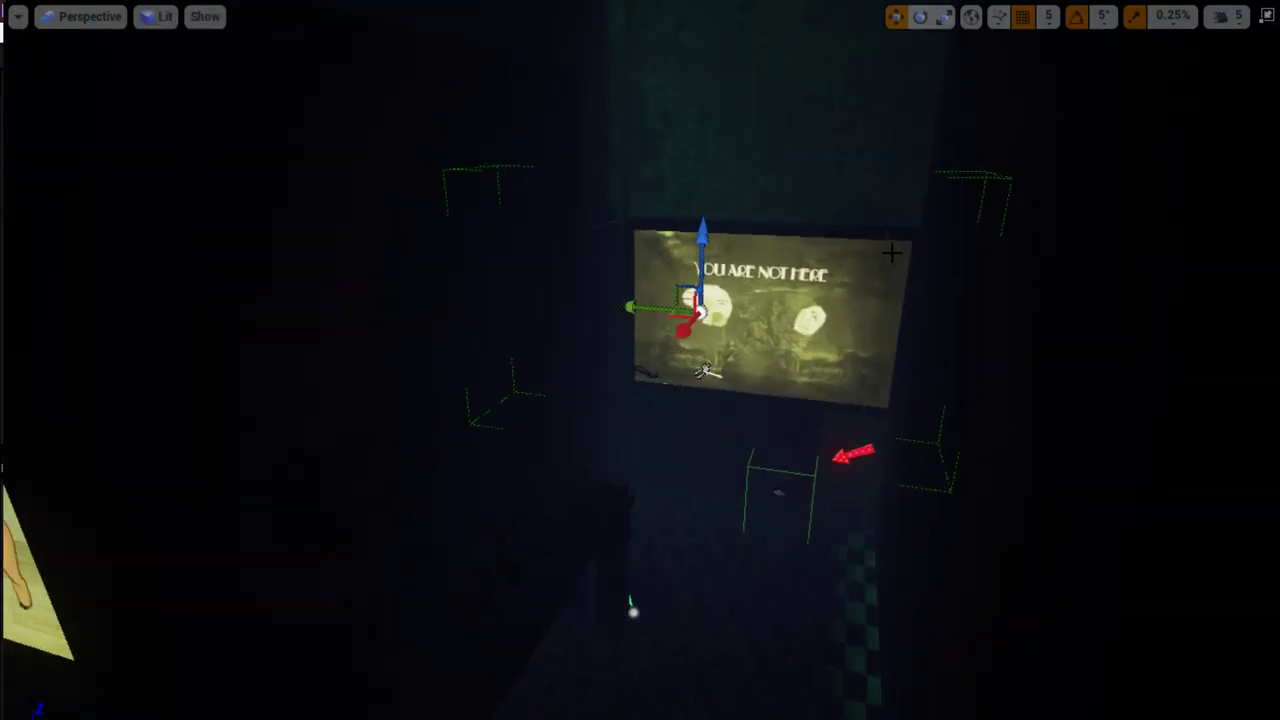
pyautogui.scroll(3, 855, 264)
pyautogui.scroll(2, 722, 285)
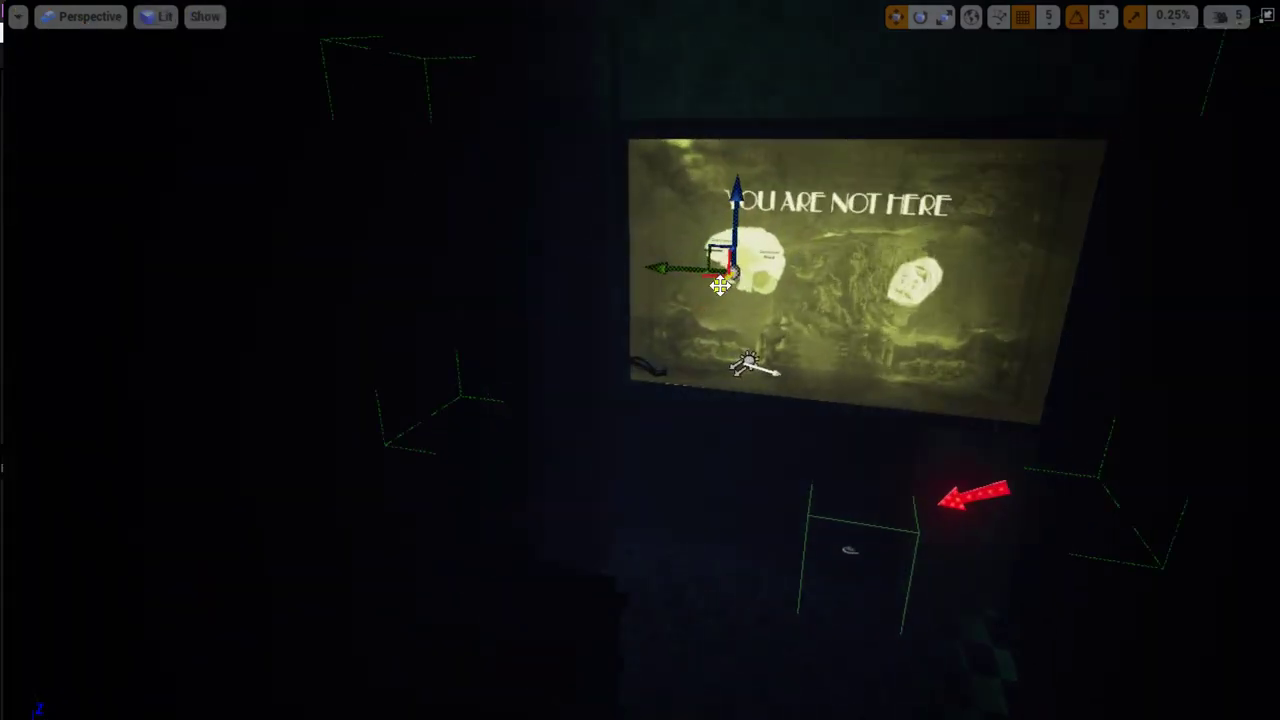
pyautogui.moveTo(720, 286); pyautogui.dragTo(705, 285)
pyautogui.scroll(-2, 740, 330)
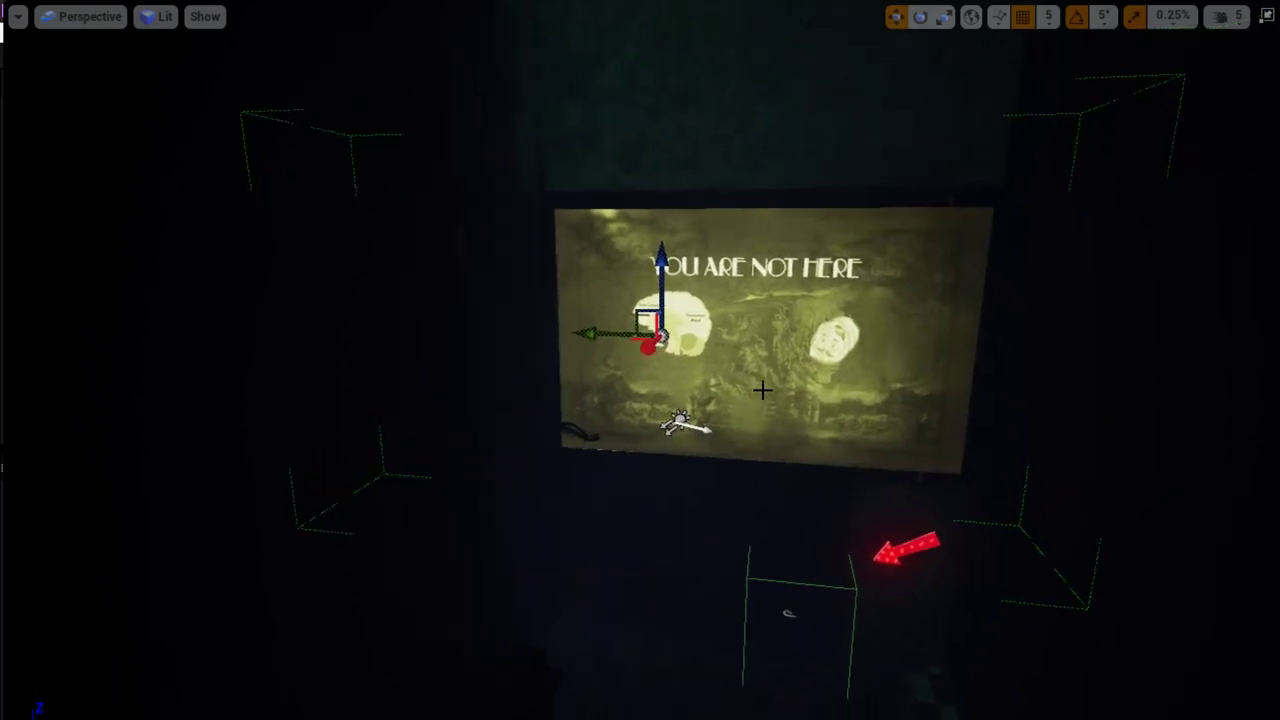
pyautogui.scroll(3, 760, 386)
pyautogui.scroll(2, 795, 355)
pyautogui.scroll(3, 771, 408)
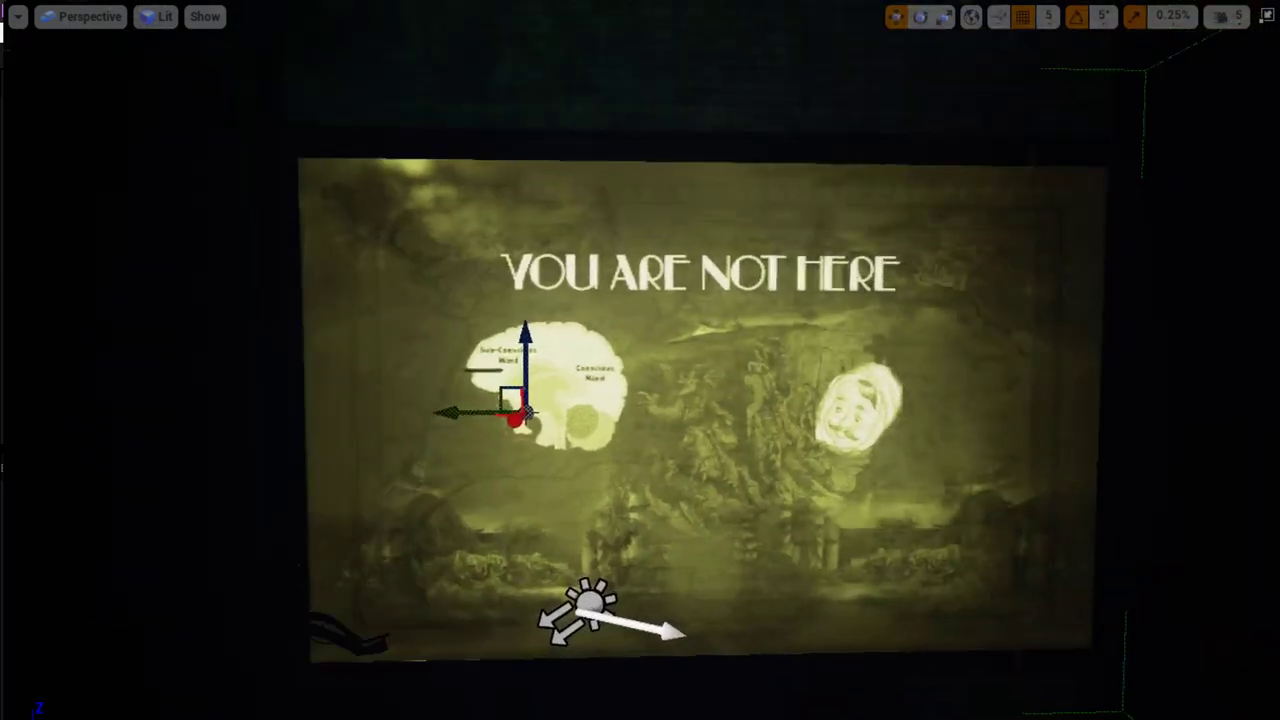
pyautogui.moveTo(640, 400); pyautogui.dragTo(640, 200, button='middle')
pyautogui.moveTo(848, 430); pyautogui.dragTo(618, 428, button='middle')
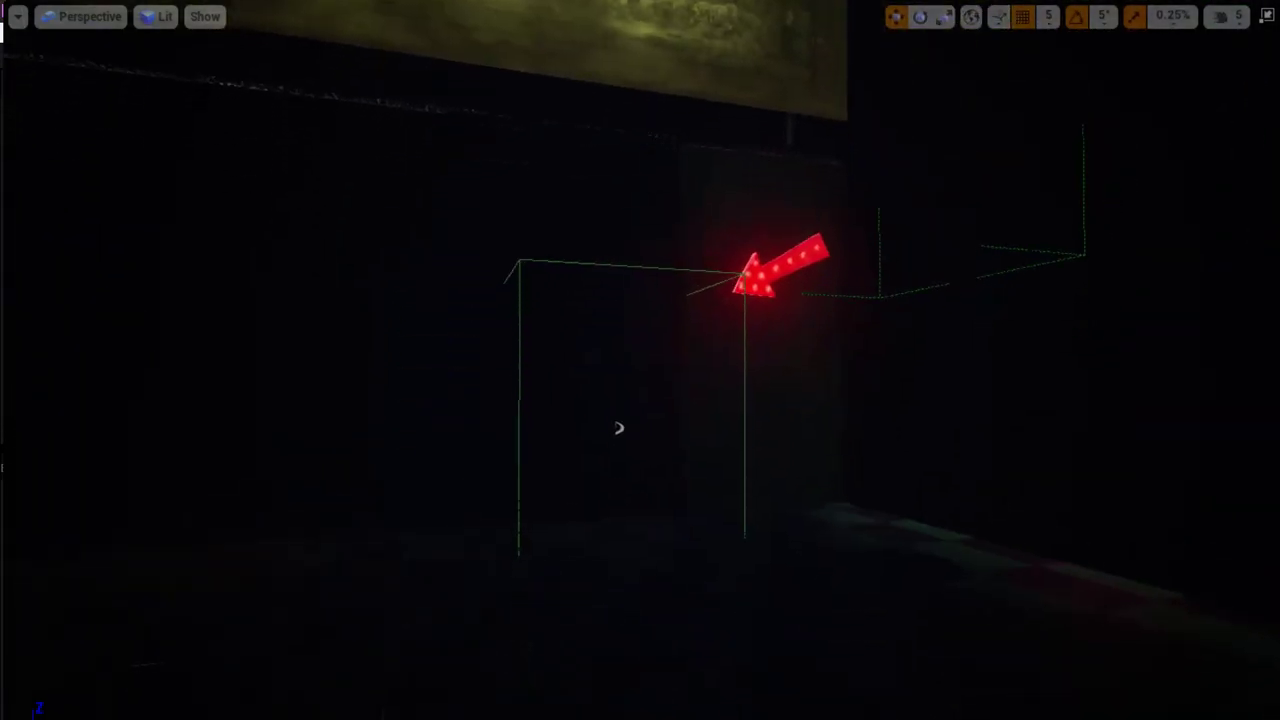
# - Select the trigger box under the red arrow, shift it left along Y and raise it
pyautogui.click(618, 428)
pyautogui.rightClick(618, 428)
pyautogui.moveTo(618, 428)
pyautogui.mouseDown(button='middle')
pyautogui.moveTo(448, 424)
pyautogui.moveTo(523, 529)
pyautogui.mouseUp(button='middle')
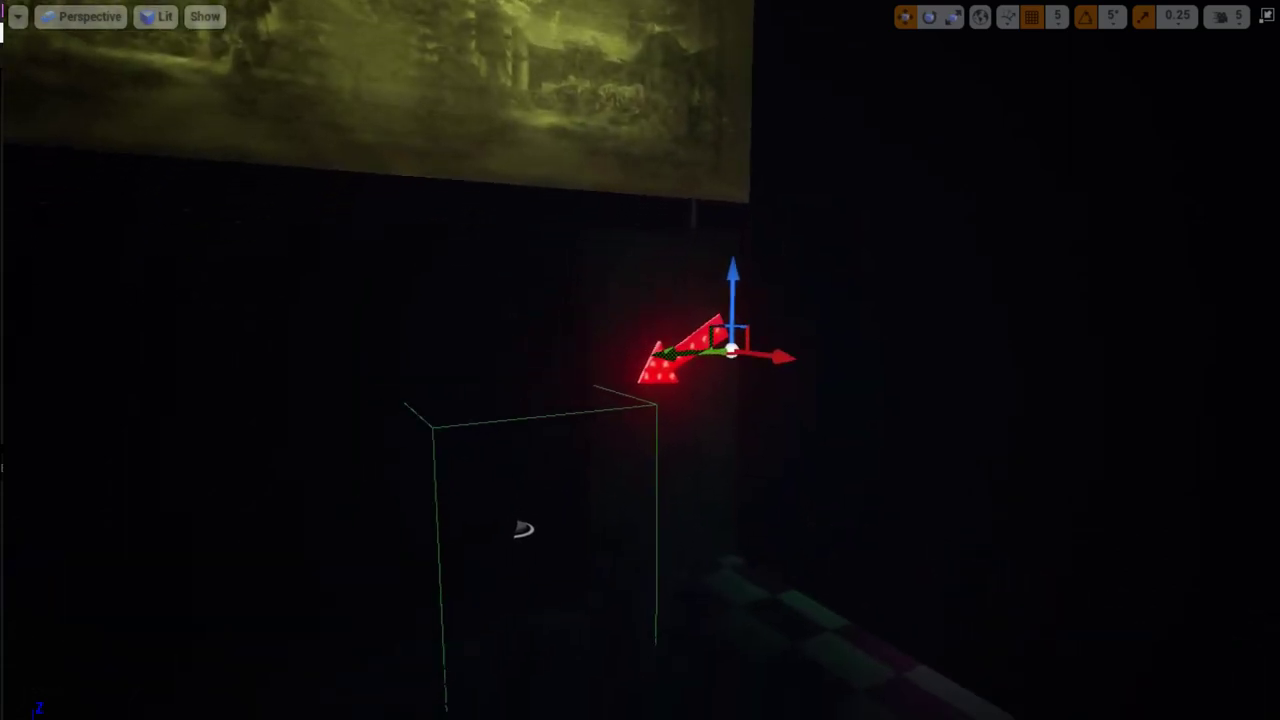
pyautogui.click(523, 529)
pyautogui.moveTo(443, 526); pyautogui.dragTo(388, 532)
pyautogui.press('e')
pyautogui.press('r')
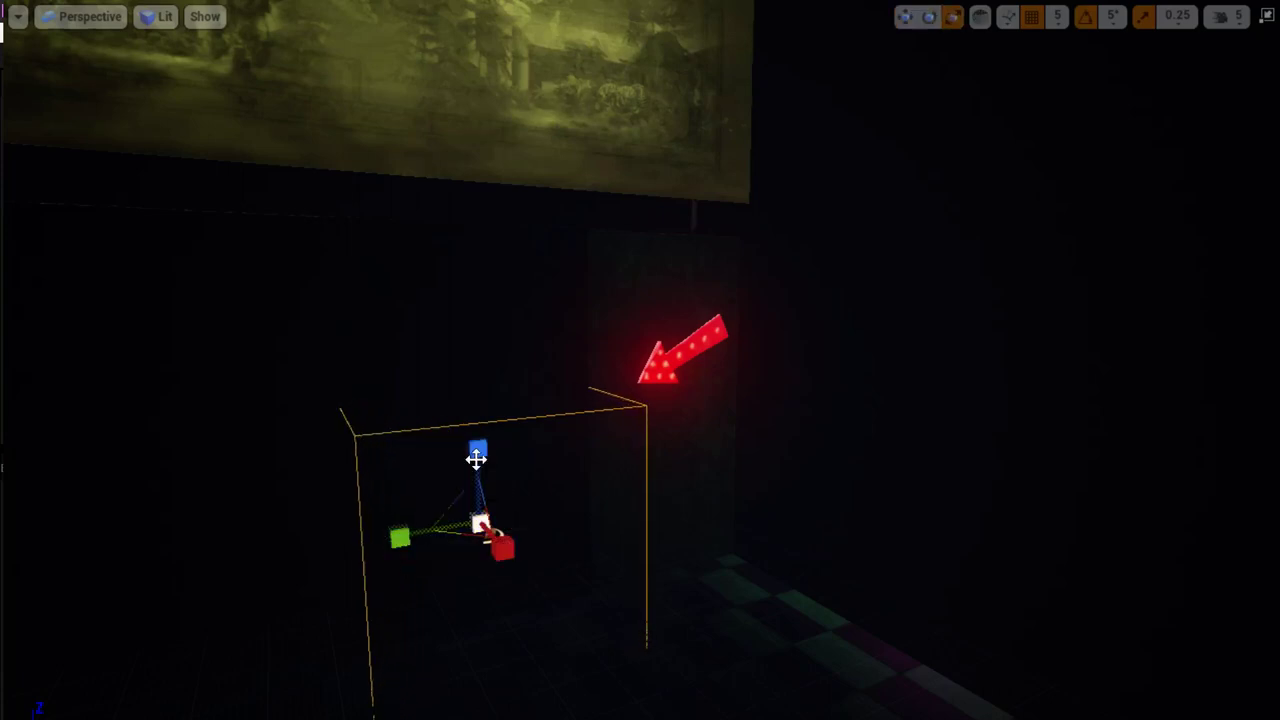
pyautogui.press('w')
pyautogui.moveTo(477, 449)
pyautogui.mouseDown()
pyautogui.moveTo(462, 411)
pyautogui.moveTo(465, 442)
pyautogui.mouseUp()
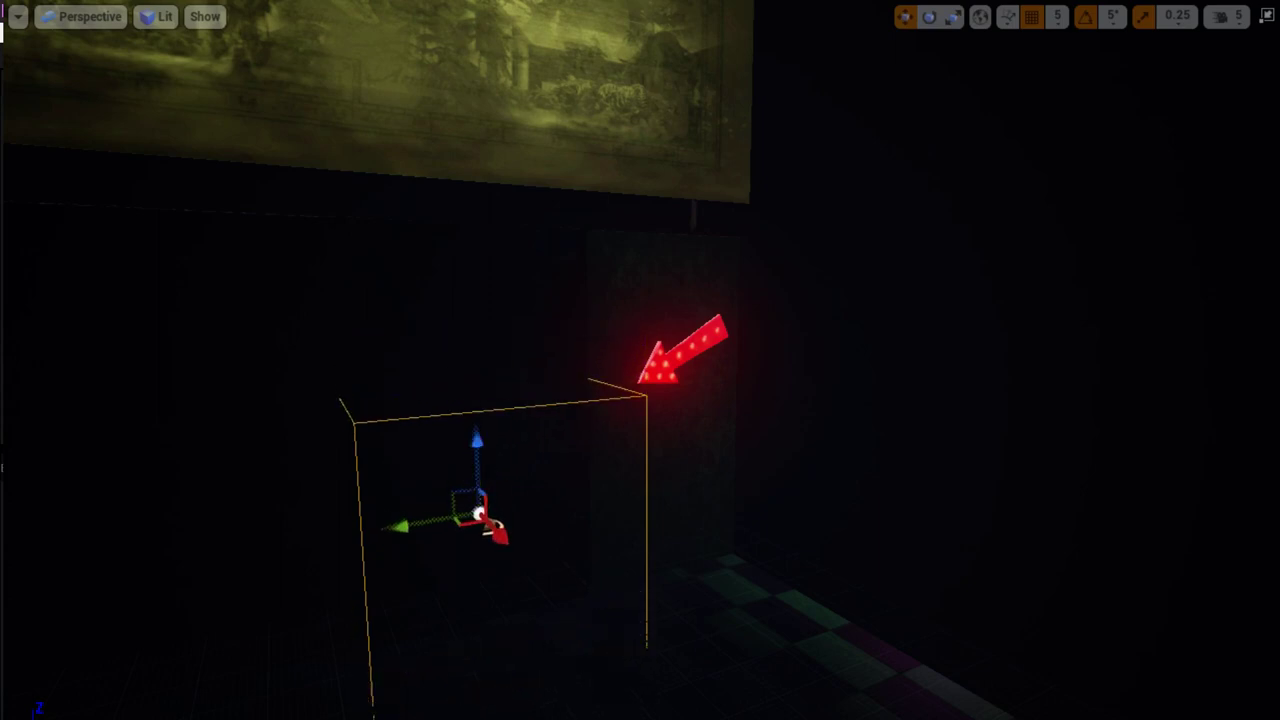
# - Exit full-screen view and inspect the context options of the door and trigger box
pyautogui.press('F11')
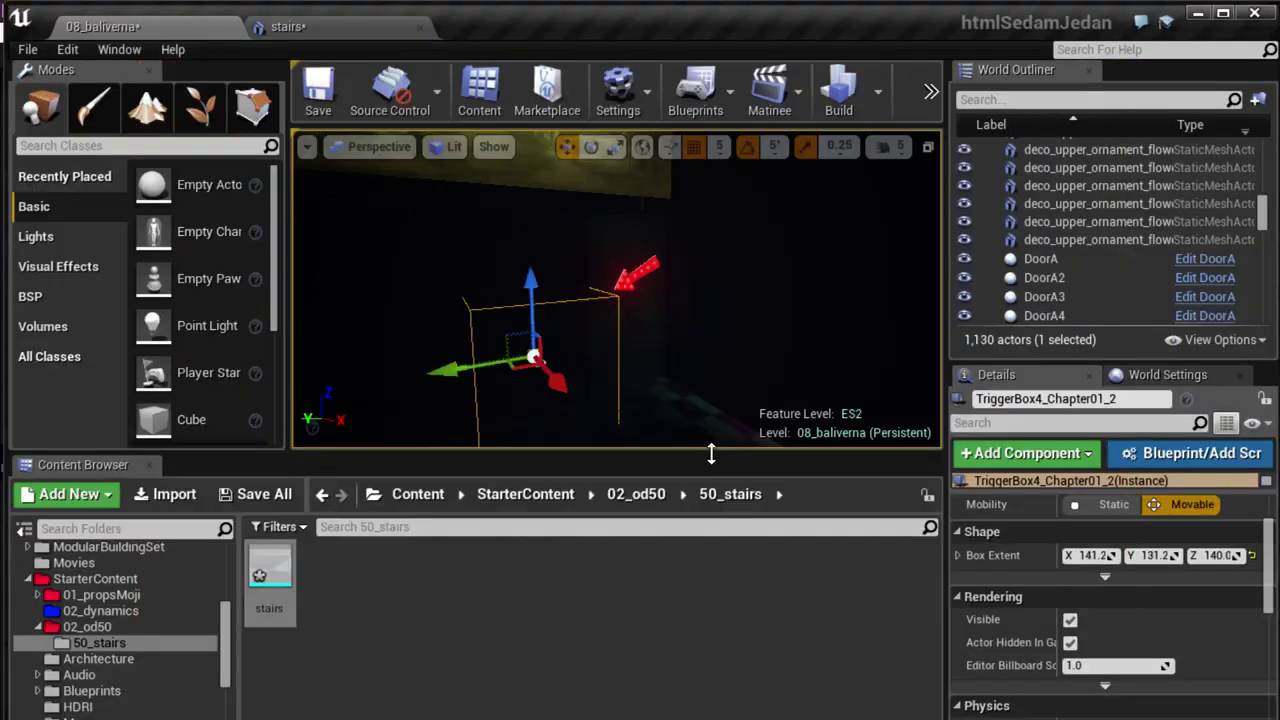
pyautogui.moveTo(1263, 216); pyautogui.dragTo(1268, 335)
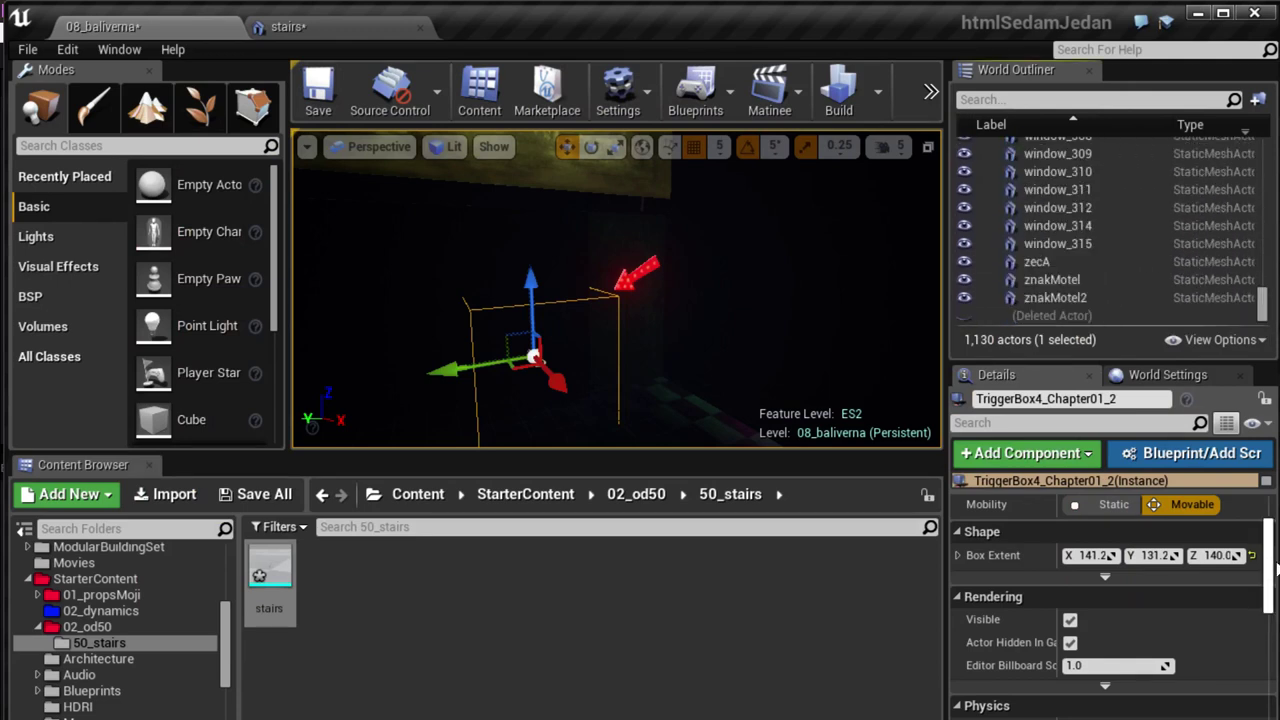
pyautogui.scroll(-2, 1270, 567)
pyautogui.scroll(-2, 1113, 606)
pyautogui.scroll(-2, 1113, 606)
pyautogui.scroll(-1, 1113, 606)
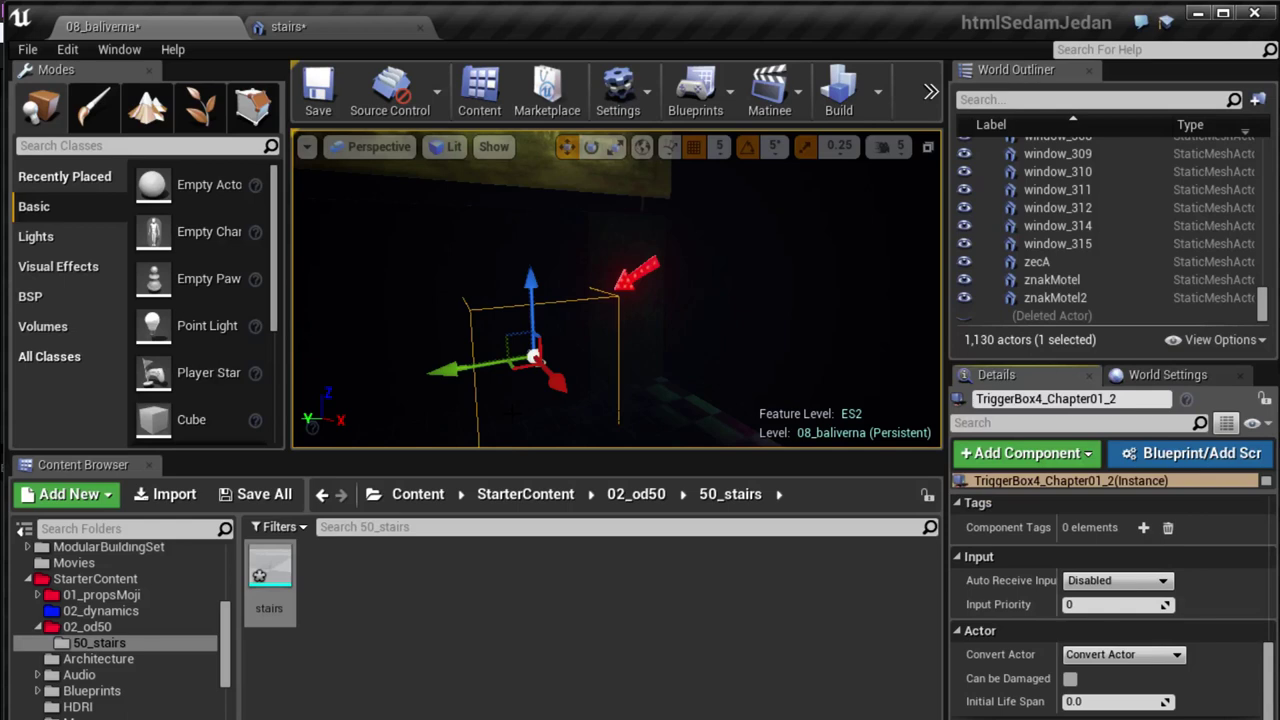
pyautogui.rightClick(528, 357)
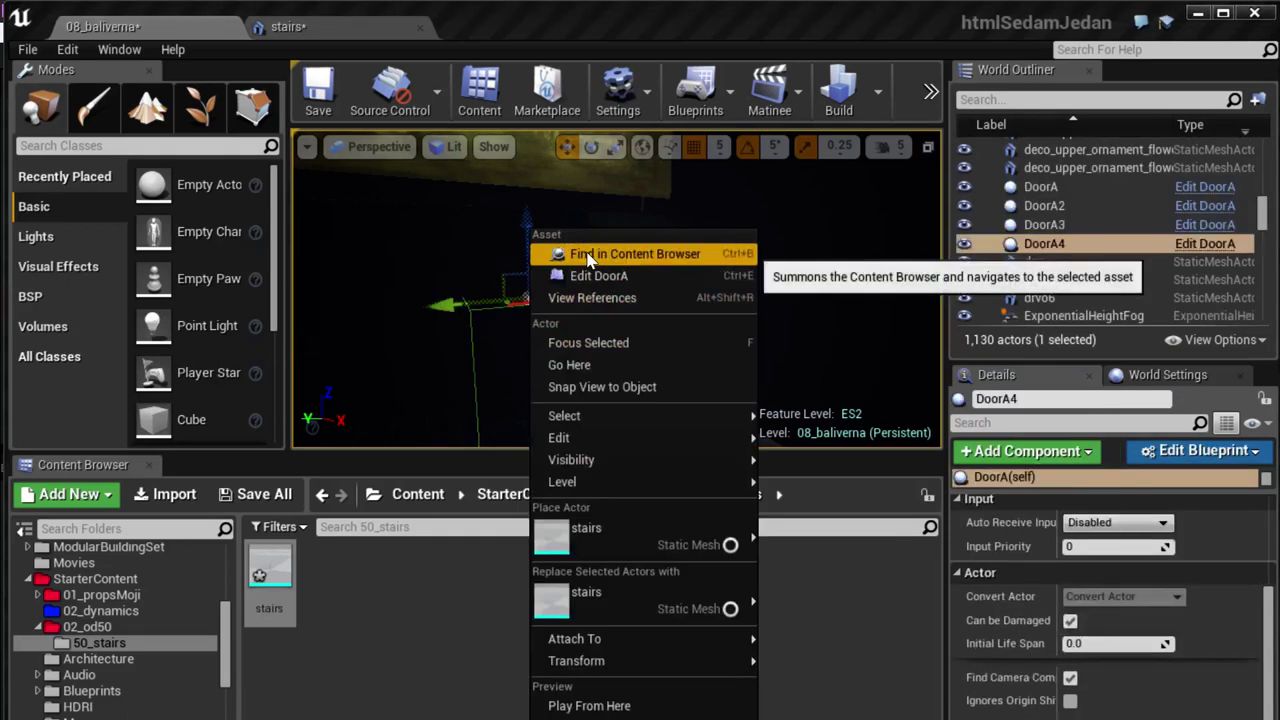
pyautogui.press('Escape')
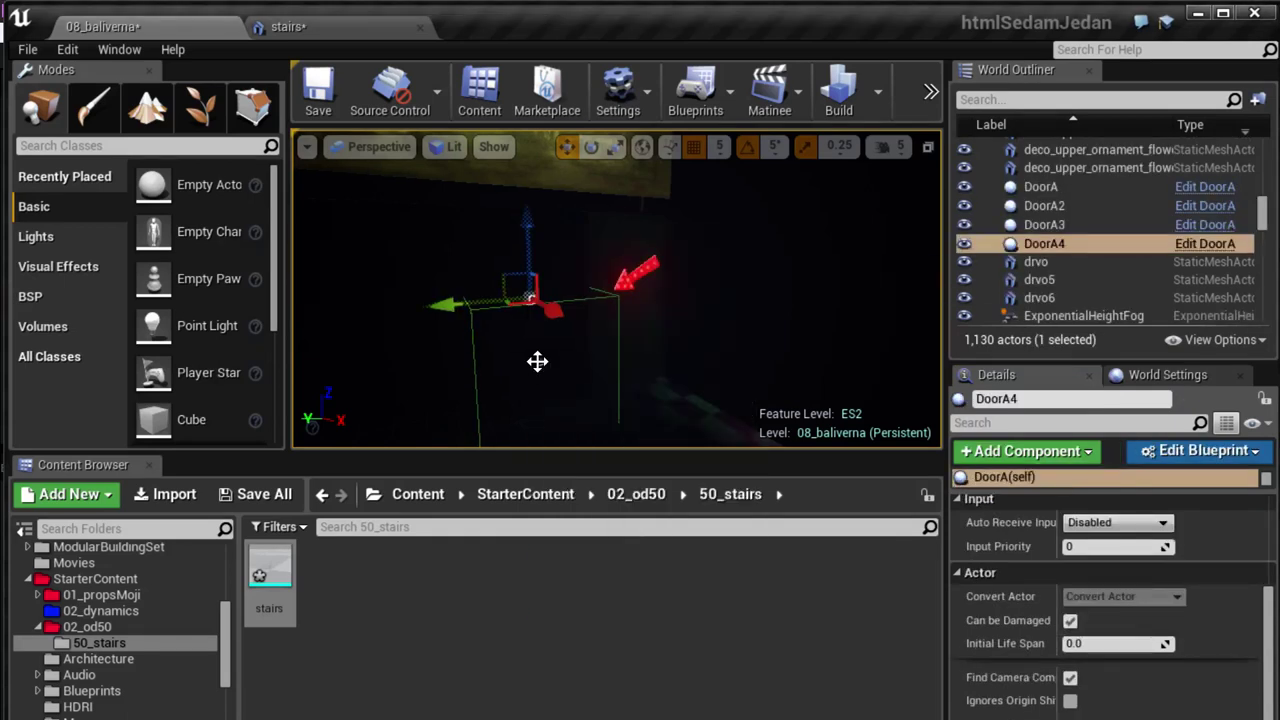
pyautogui.rightClick(537, 361)
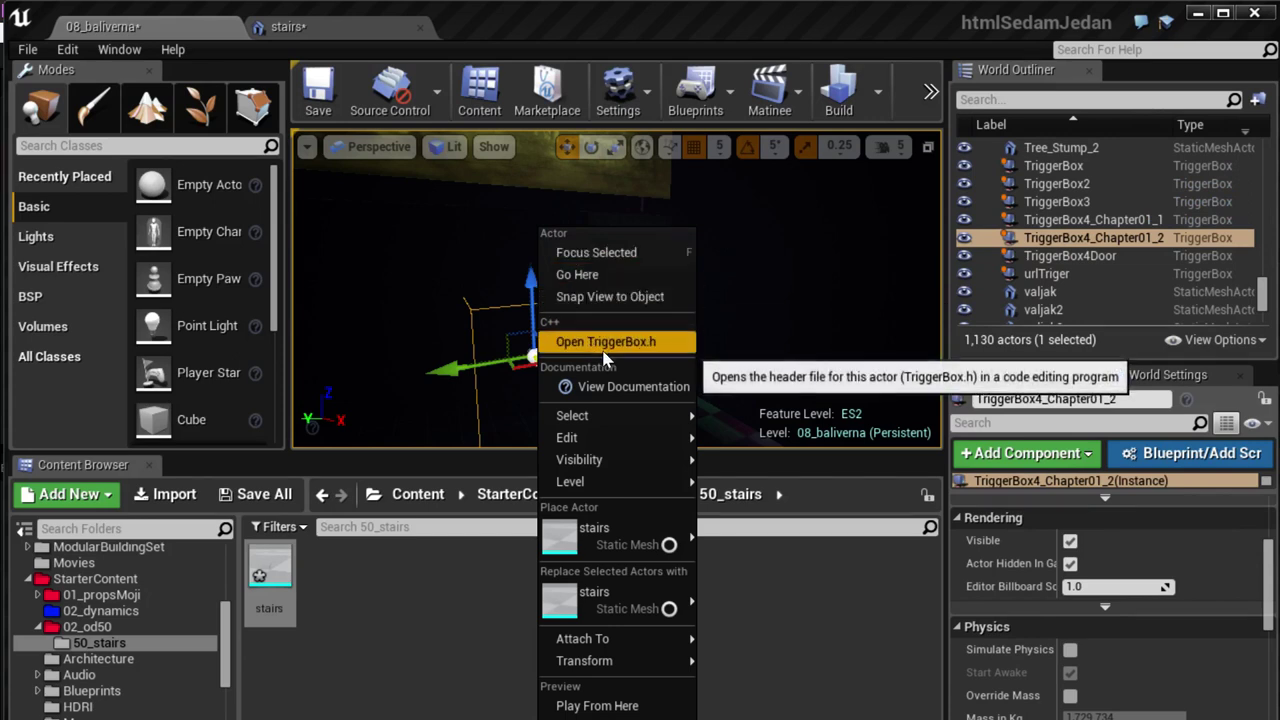
pyautogui.moveTo(620, 415)
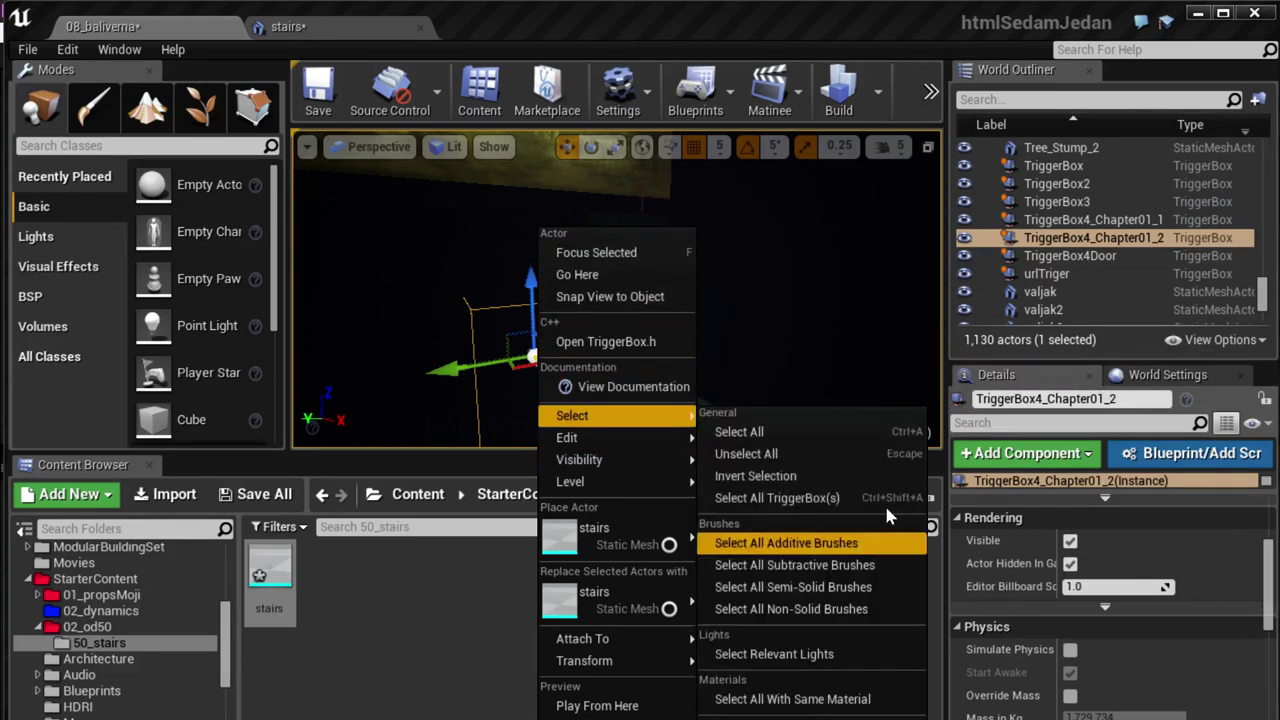
pyautogui.click(1266, 297)
pyautogui.moveTo(1266, 297)
pyautogui.mouseDown()
pyautogui.moveTo(1272, 318)
pyautogui.moveTo(1264, 254)
pyautogui.mouseUp()
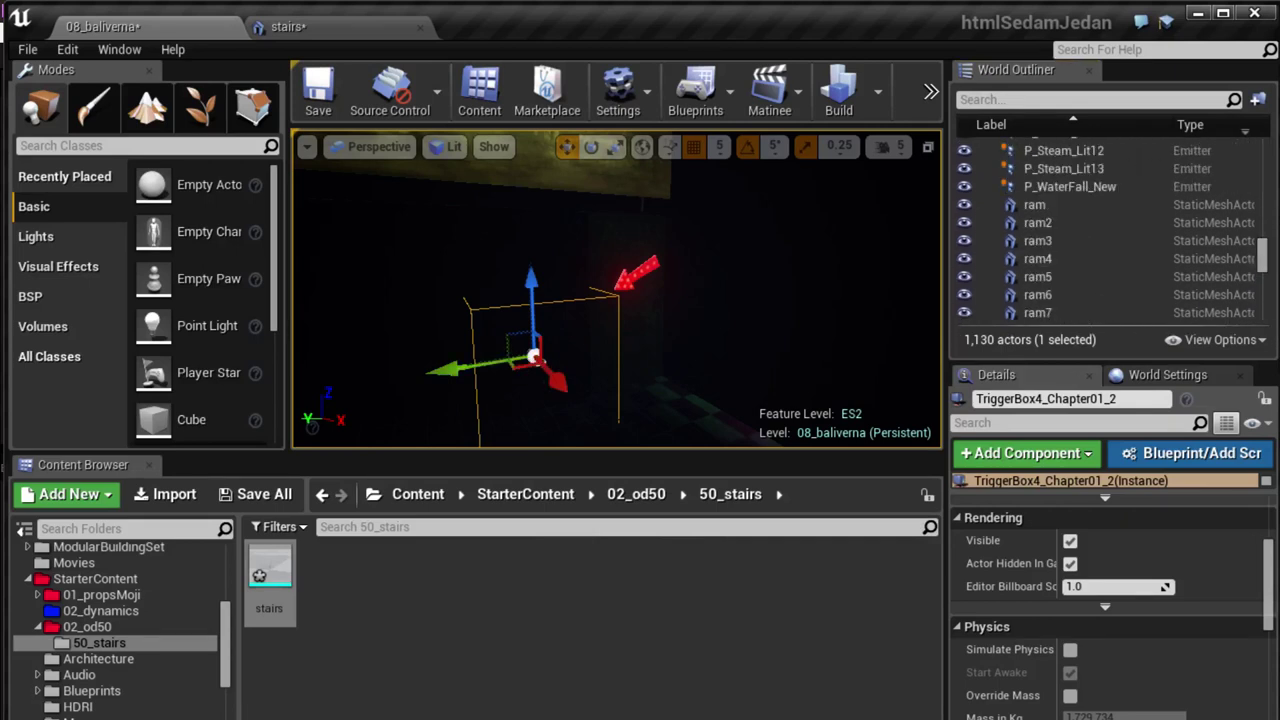
# - Select the TriggerBox4_Chapter01_2 trigger in the level and the actor list
pyautogui.click(540, 362)
pyautogui.click(541, 363)
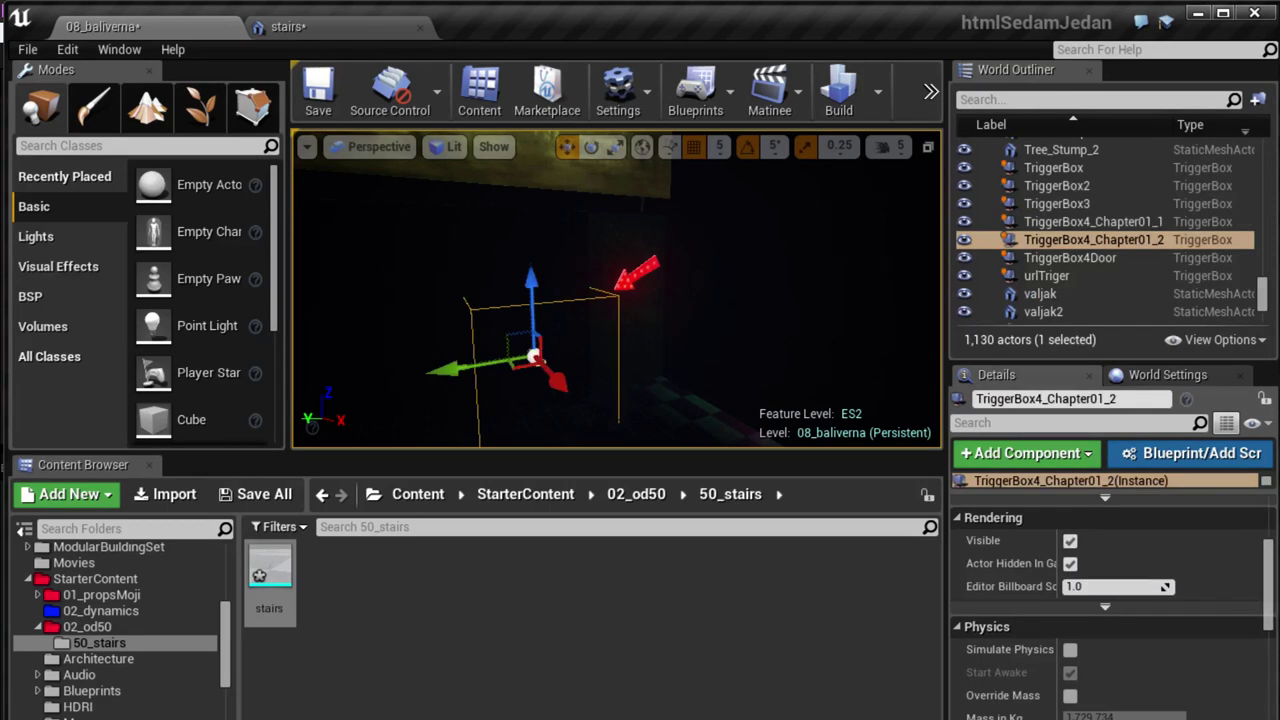
pyautogui.click(1106, 243)
pyautogui.click(538, 361)
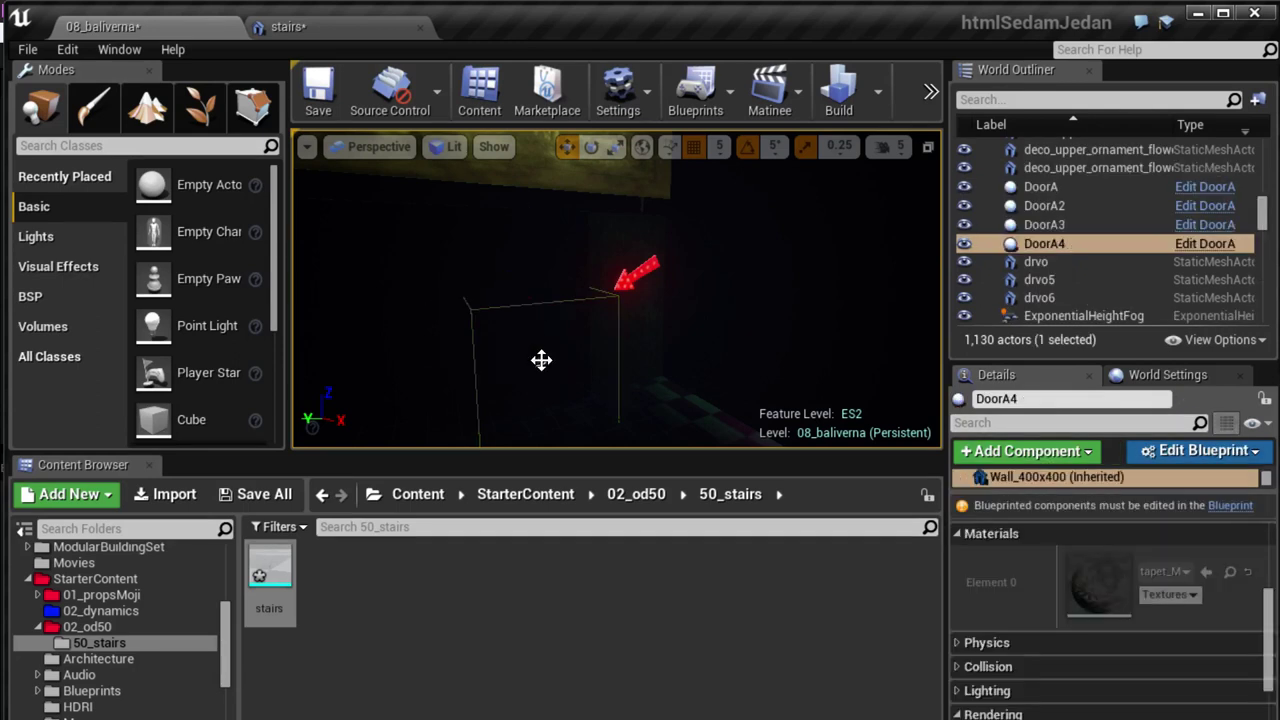
pyautogui.hotkey('ctrl', 'z')
# - Back in the 08_baliverna level, open the Level Blueprint from the Blueprints menu
pyautogui.click(287, 27)
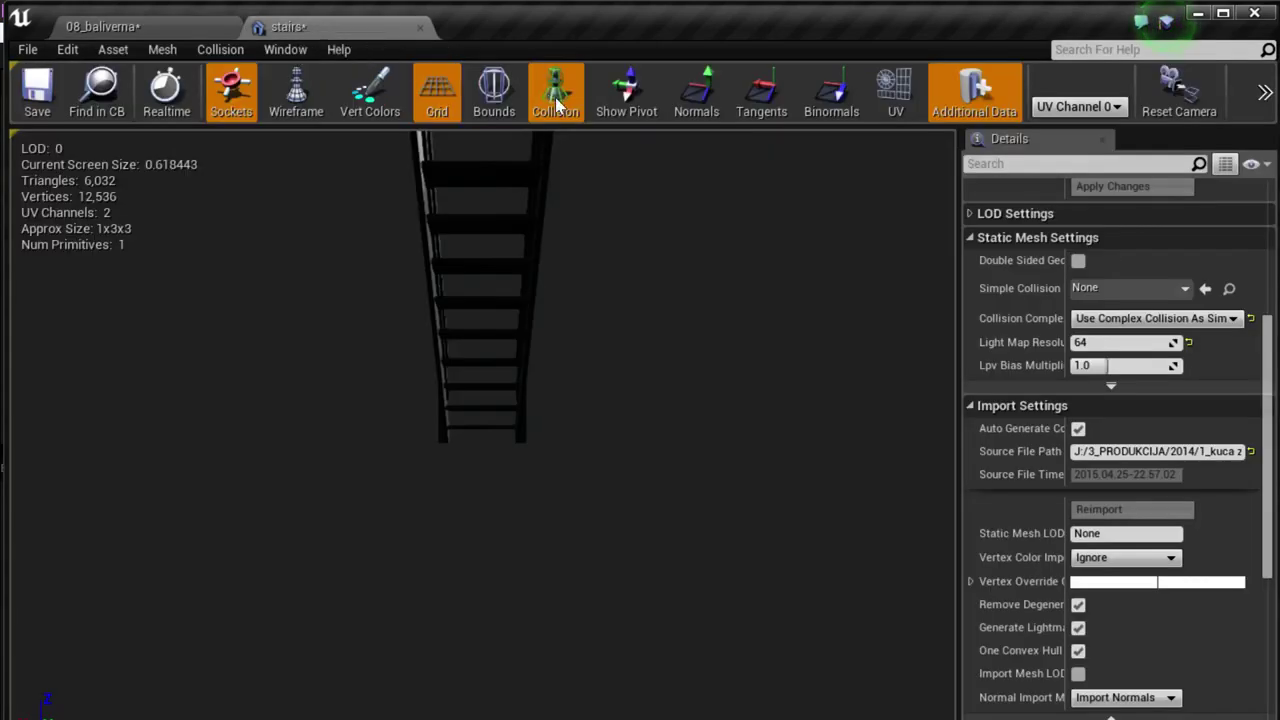
pyautogui.click(200, 27)
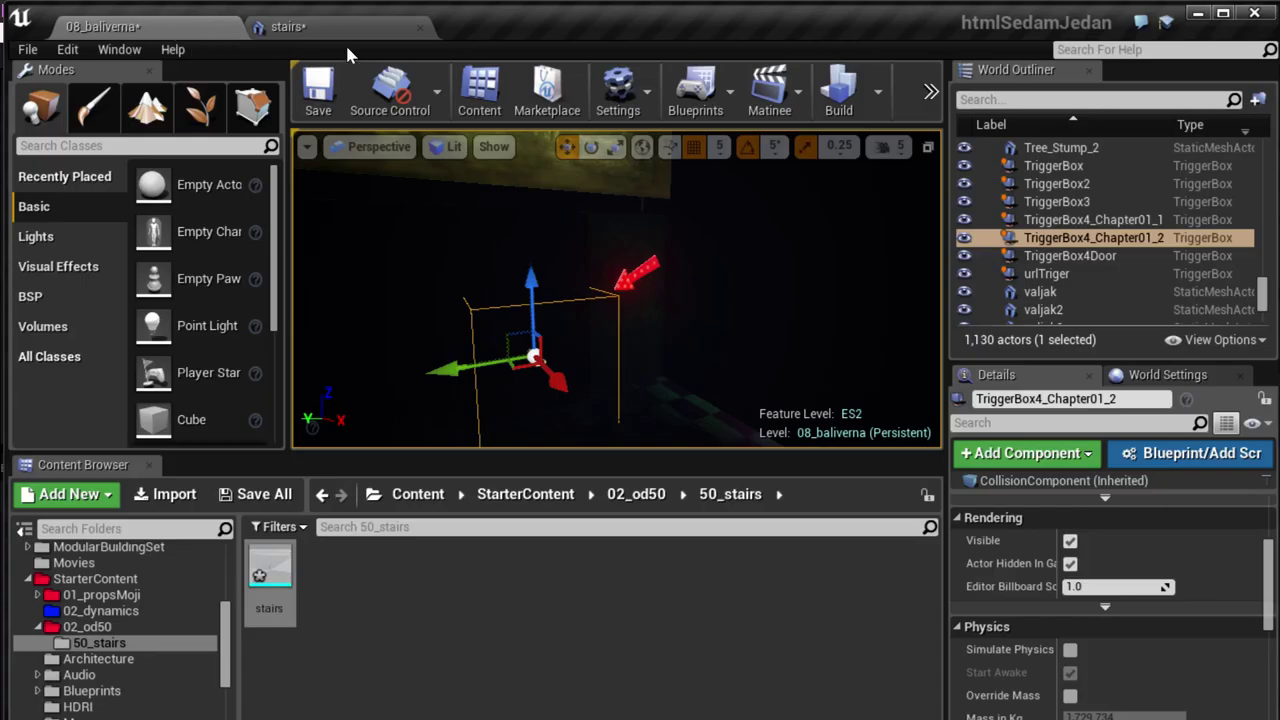
pyautogui.click(724, 95)
pyautogui.moveTo(741, 214)
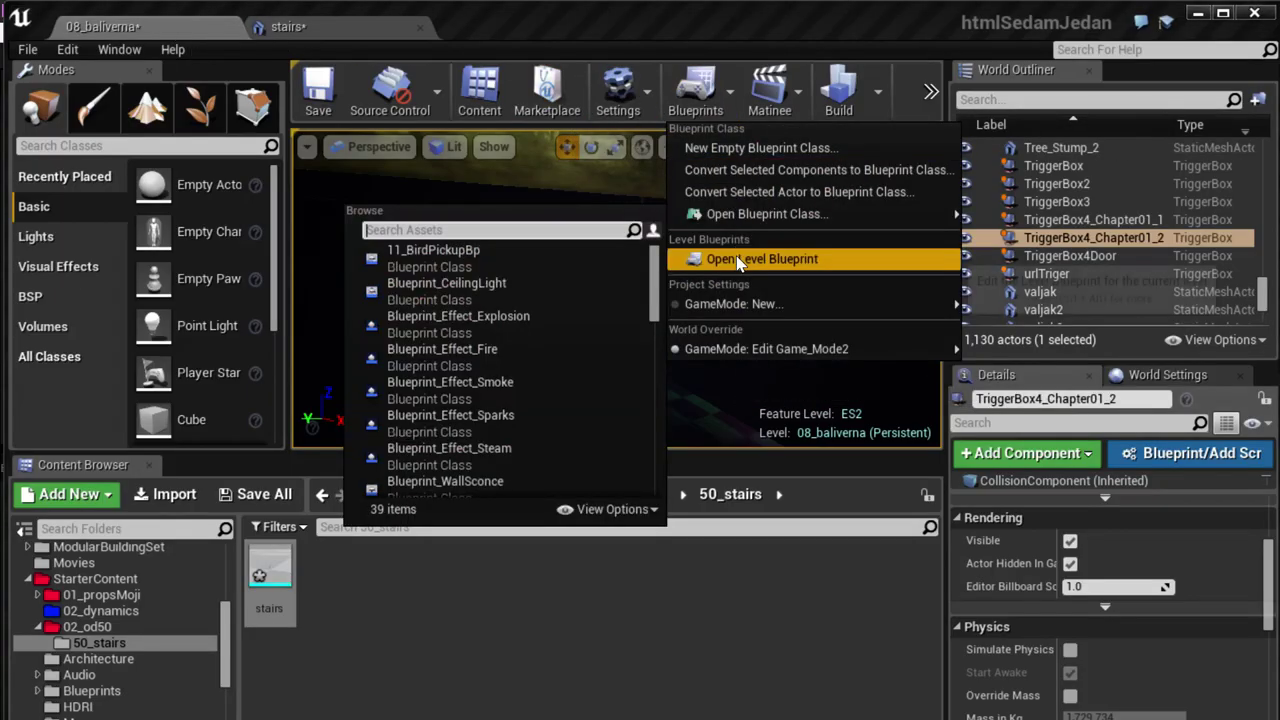
pyautogui.click(739, 259)
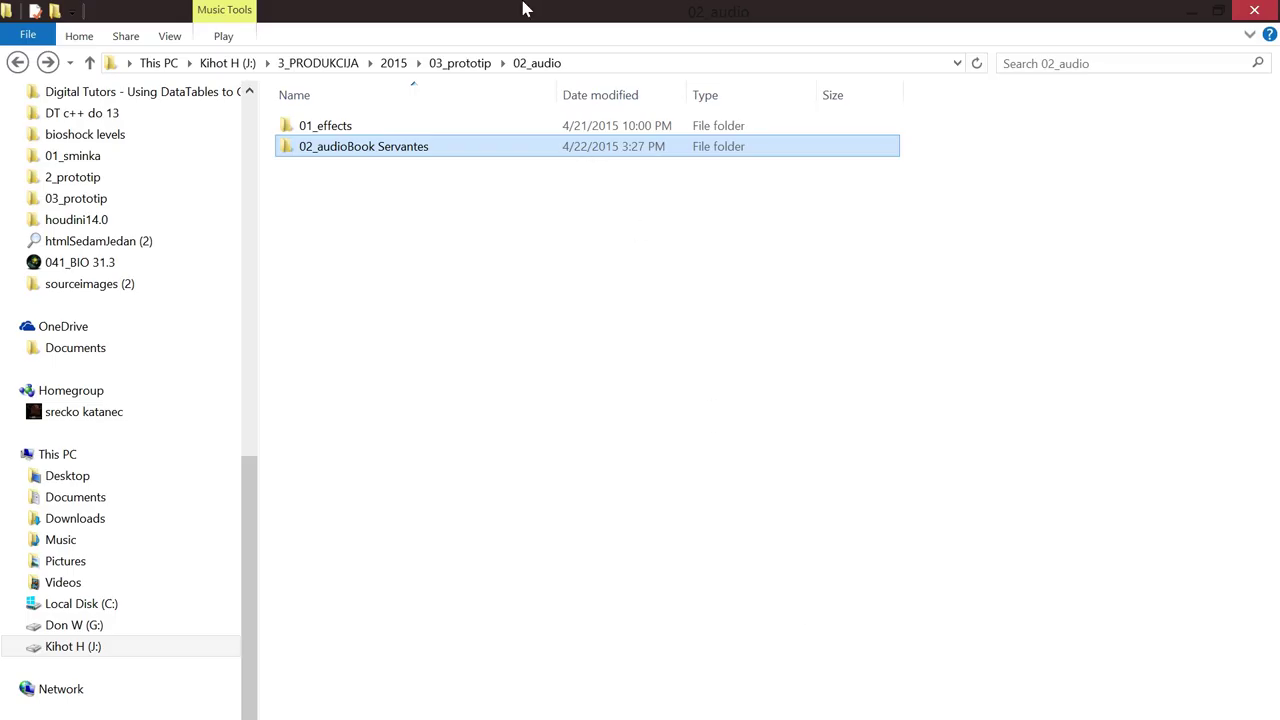
# - Play quixote_vol1_04_cervantes_64kb.mp3 from 02_audioBook Servantes, then minimize Explorer
pyautogui.doubleClick(522, 8)
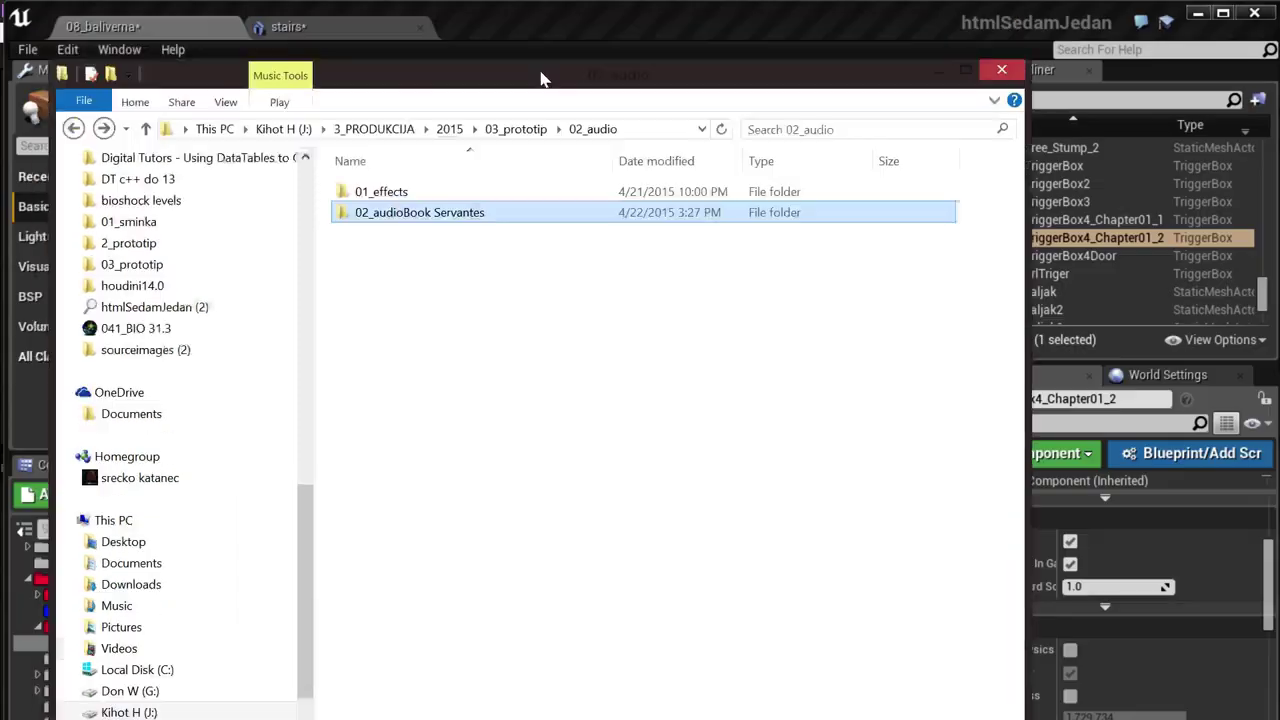
pyautogui.doubleClick(468, 248)
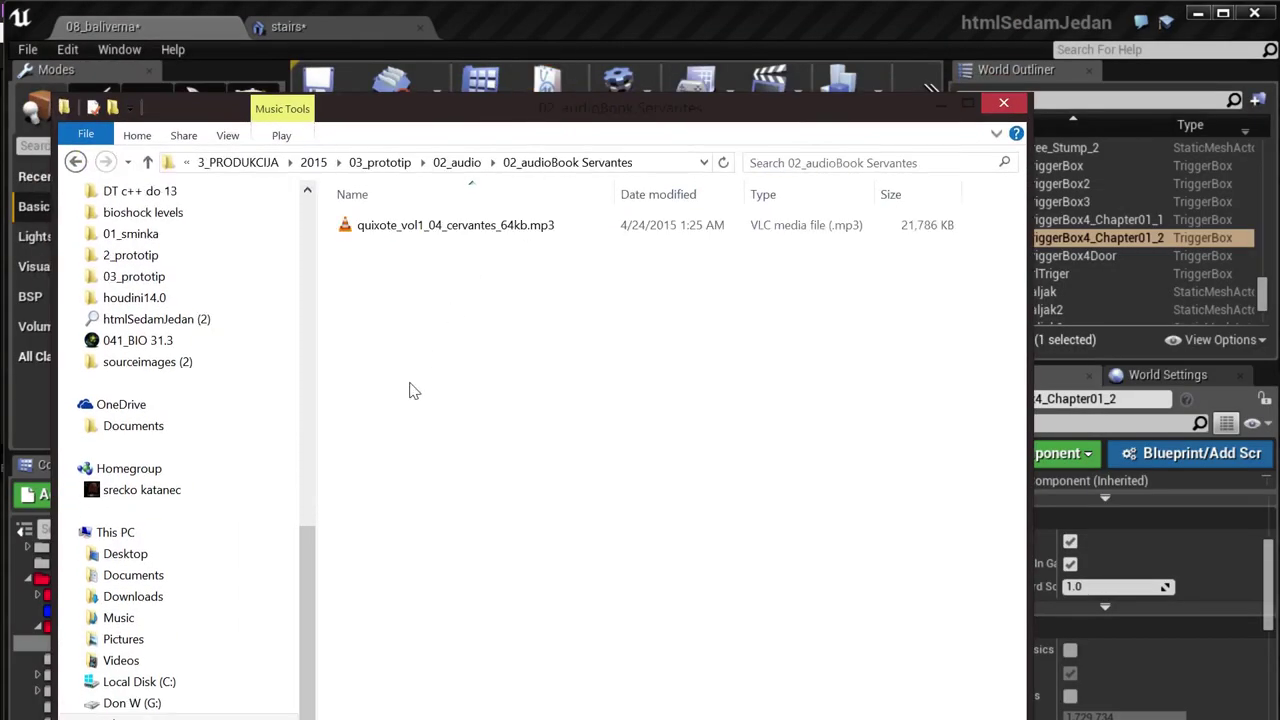
pyautogui.click(437, 236)
pyautogui.rightClick(432, 226)
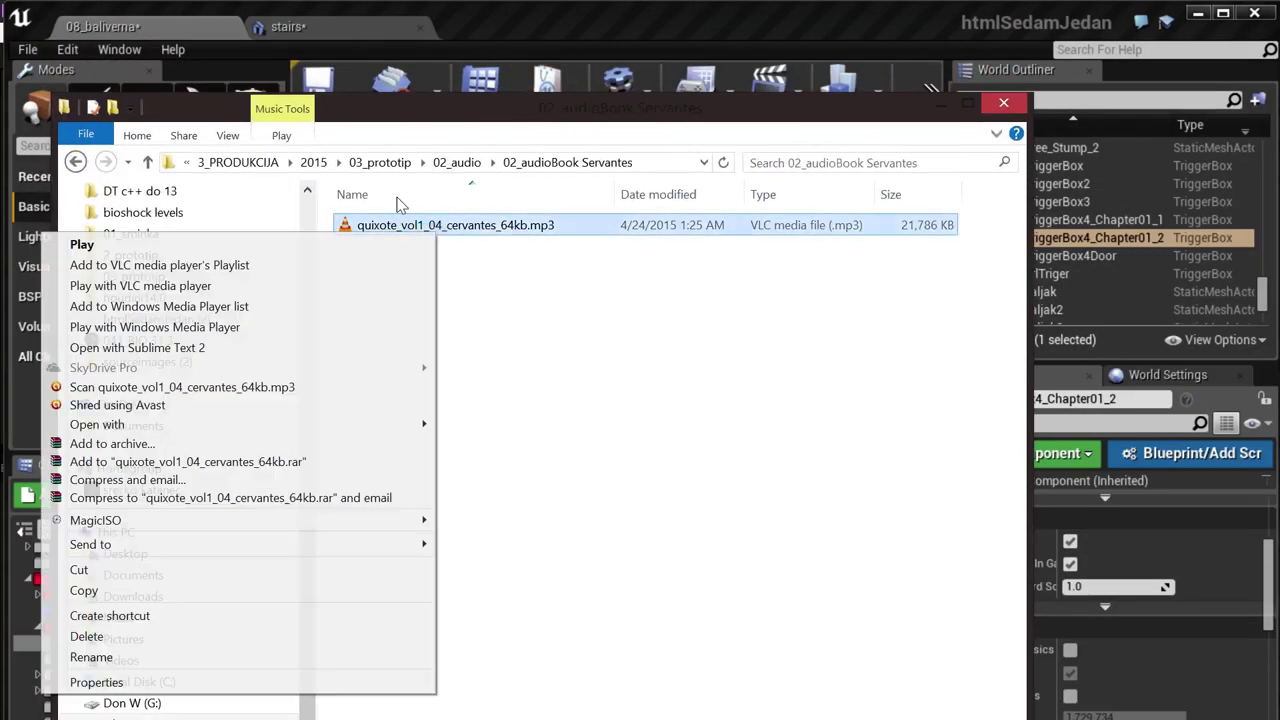
pyautogui.click(300, 243)
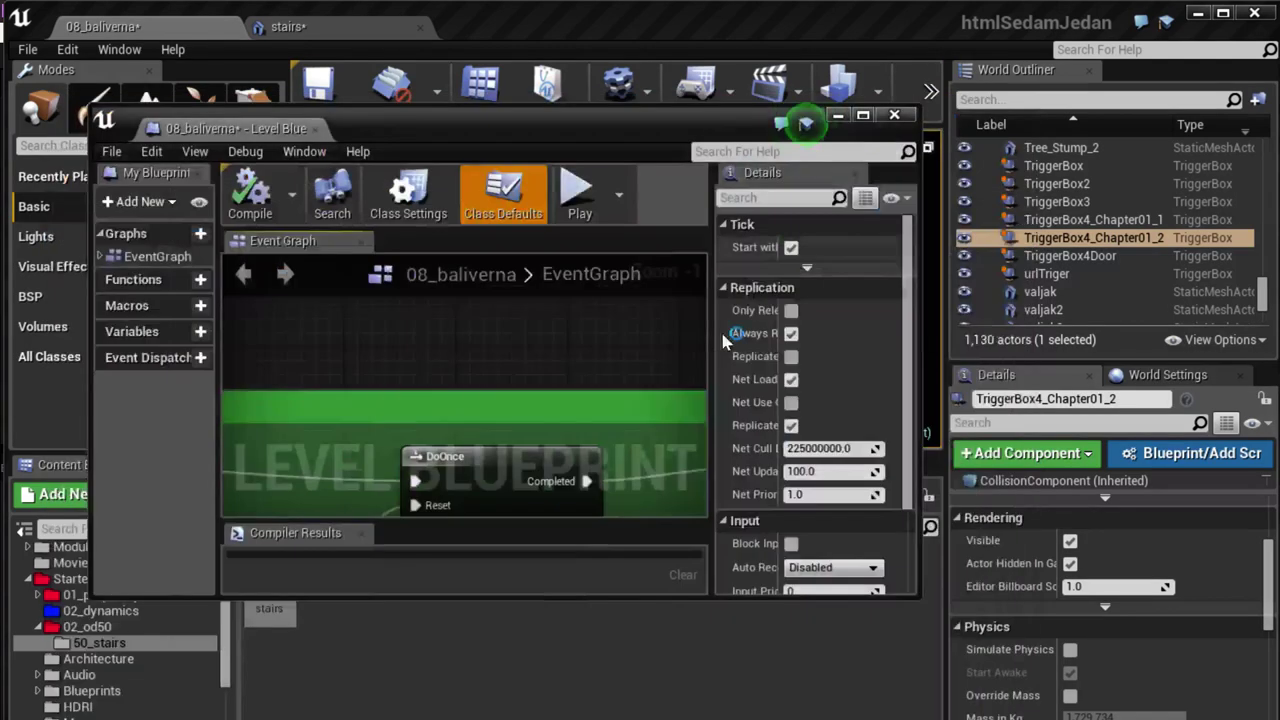
pyautogui.click(940, 104)
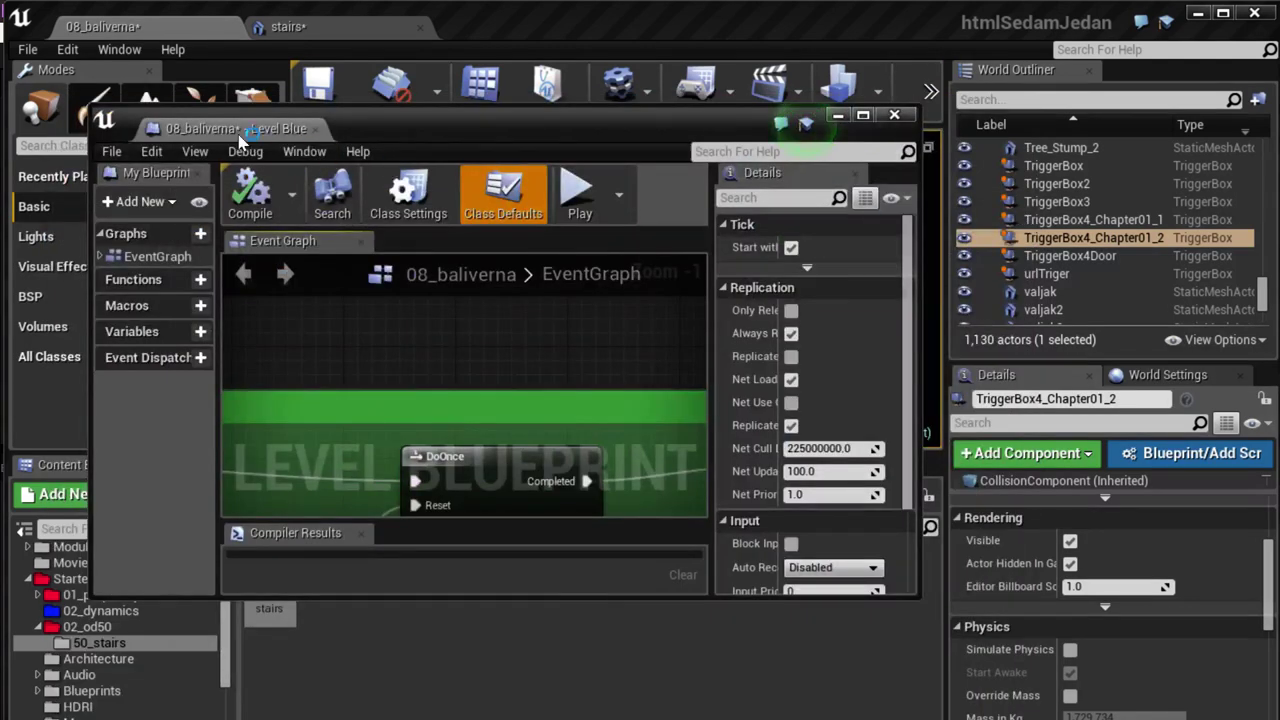
# - Dock the Level Blueprint into the main editor and centre the Chapter 01 sound group
pyautogui.moveTo(230, 128); pyautogui.dragTo(519, 30)
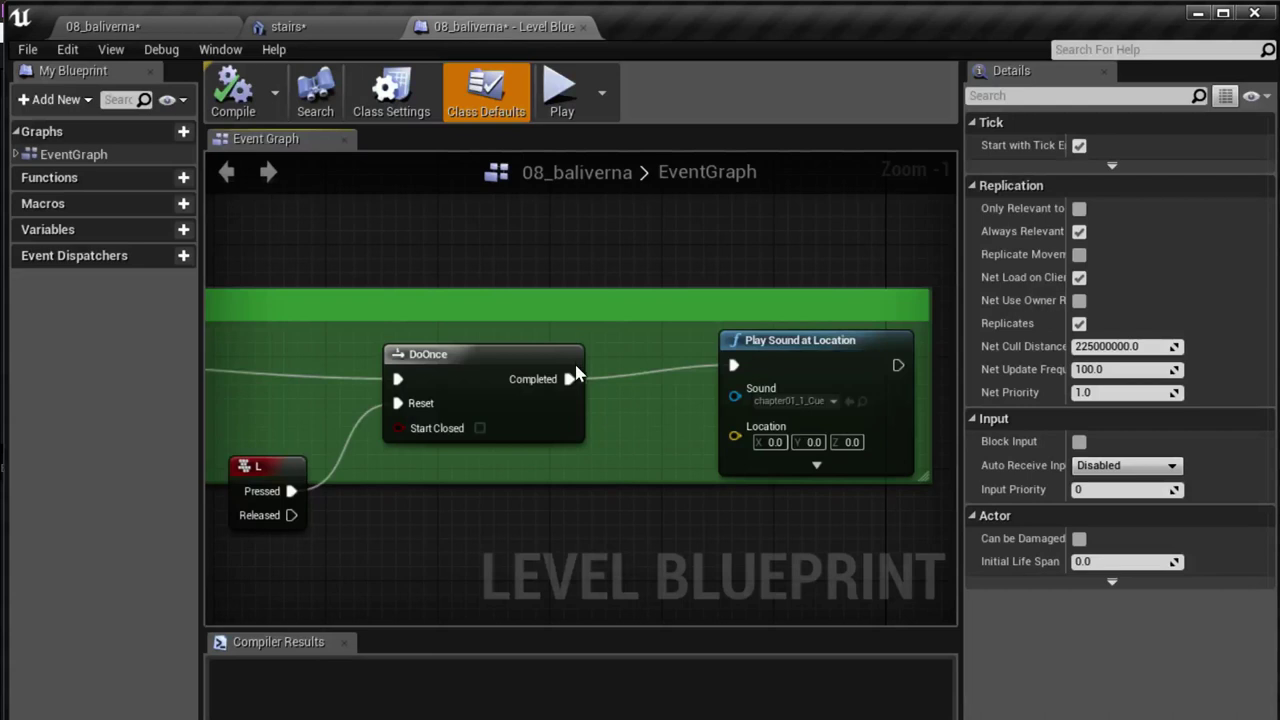
pyautogui.scroll(-3, 466, 268)
pyautogui.scroll(-2, 466, 268)
pyautogui.scroll(-1, 500, 378)
pyautogui.scroll(-1, 490, 366)
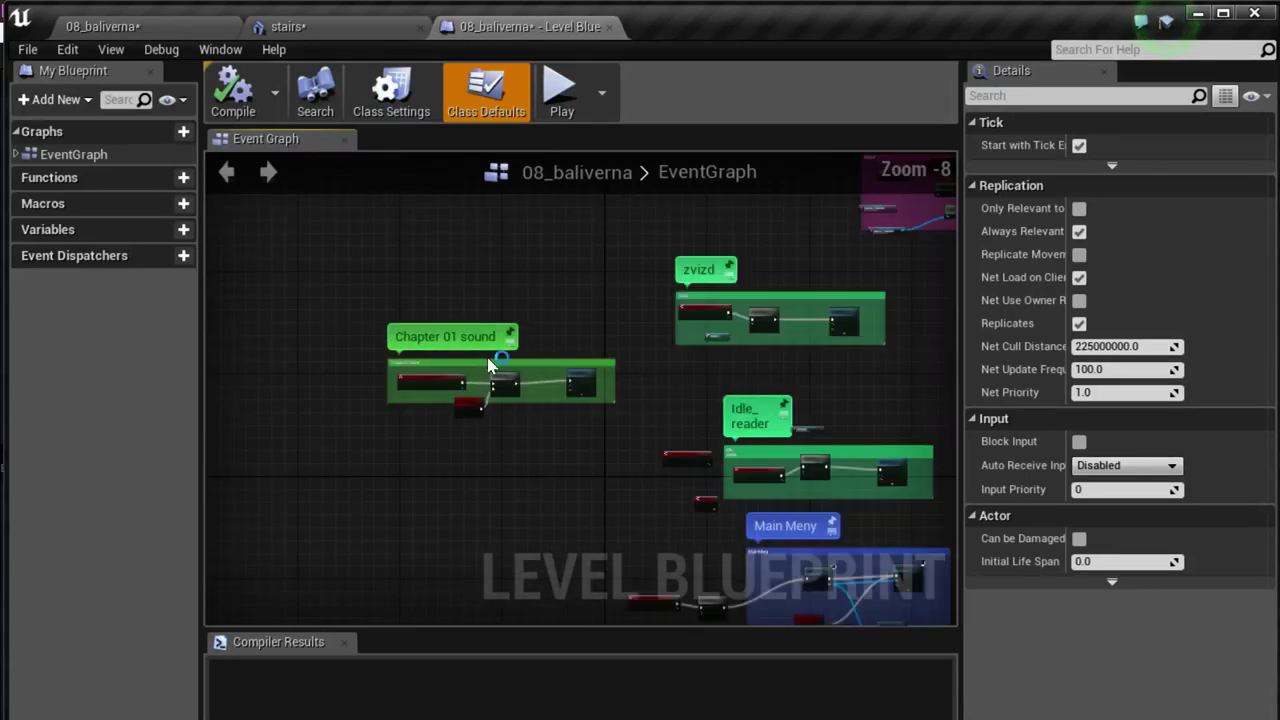
pyautogui.scroll(-1, 409, 414)
pyautogui.scroll(-1, 417, 394)
pyautogui.scroll(-1, 410, 440)
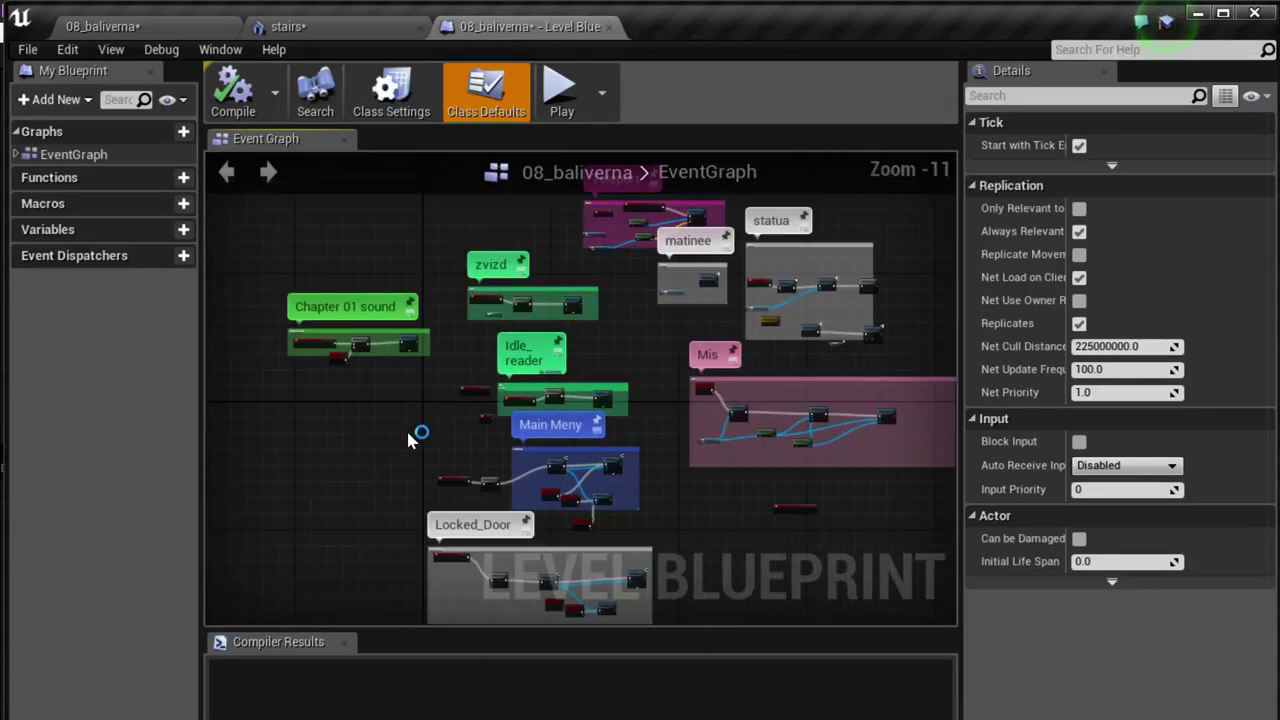
pyautogui.moveTo(349, 383); pyautogui.dragTo(341, 651, button='right')
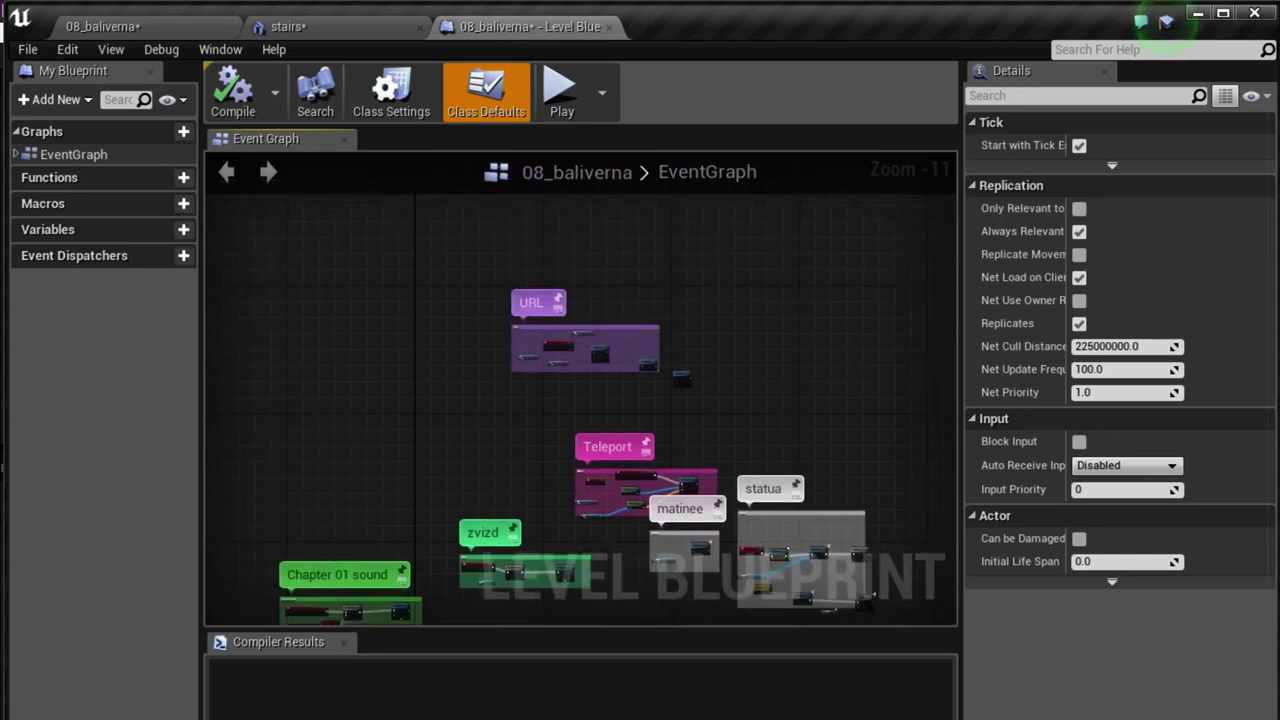
pyautogui.moveTo(450, 705); pyautogui.dragTo(418, 342, button='right')
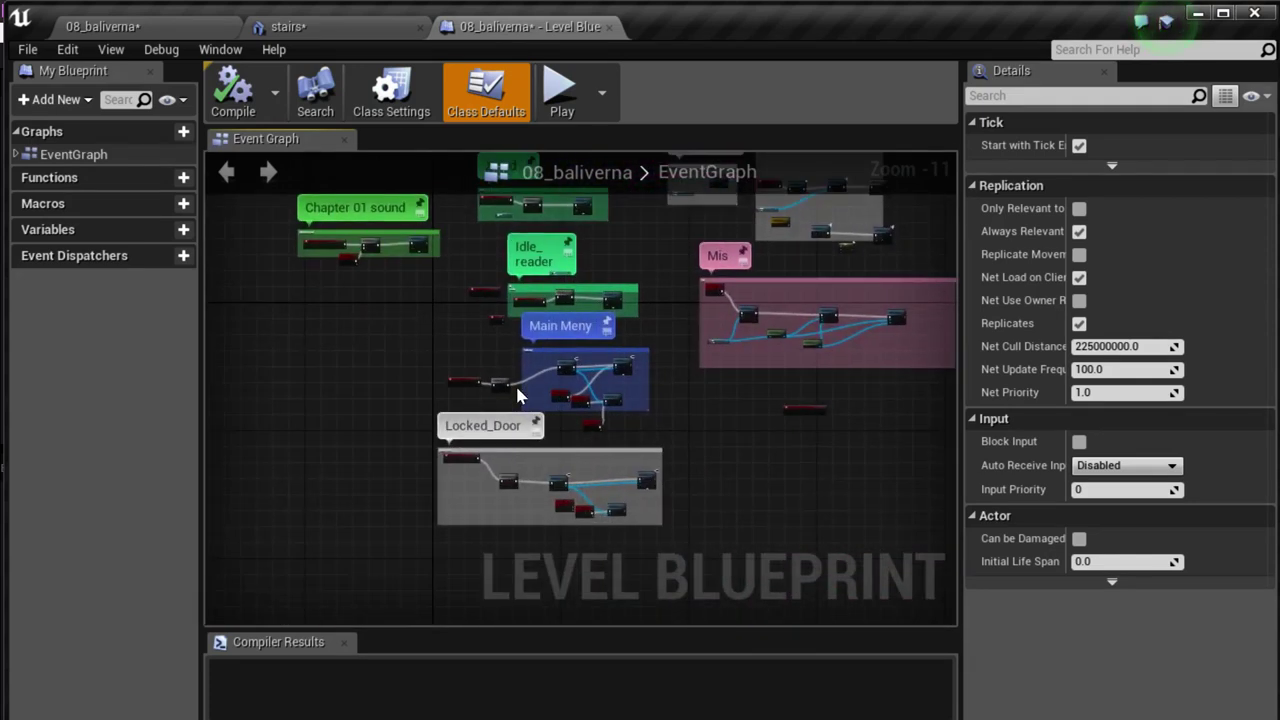
pyautogui.scroll(2, 484, 368)
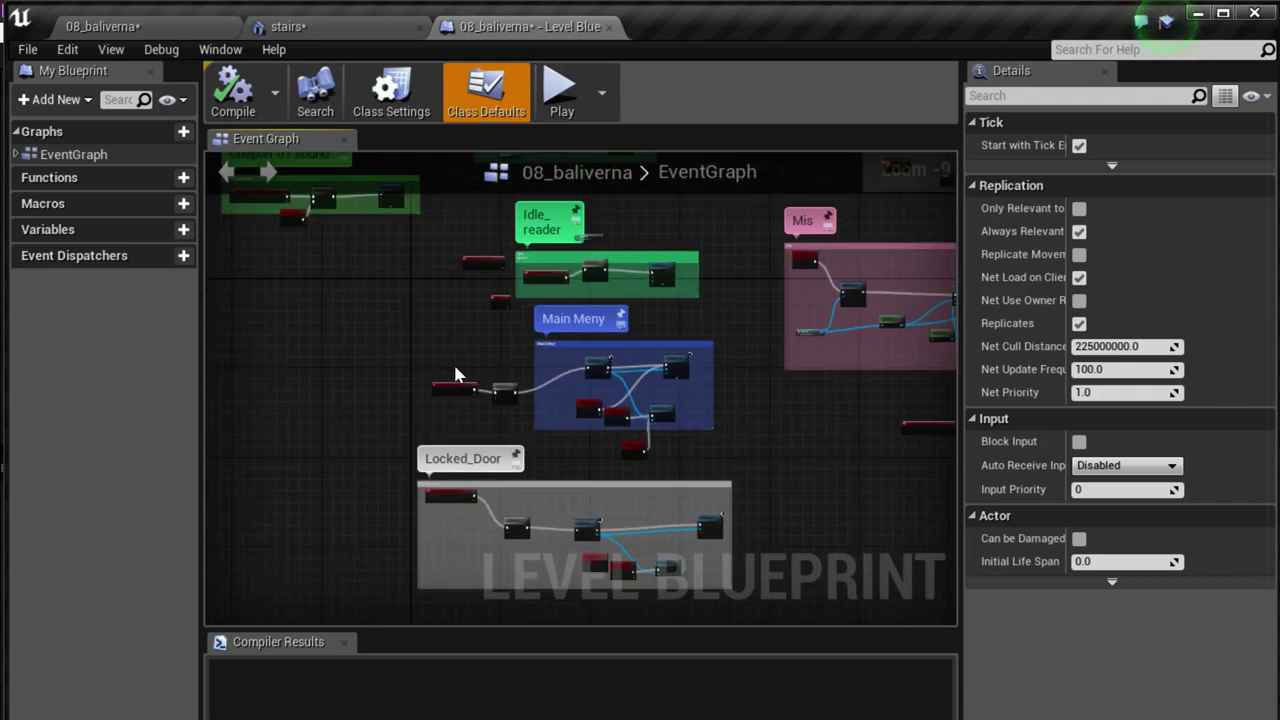
pyautogui.moveTo(397, 343); pyautogui.dragTo(545, 548, button='right')
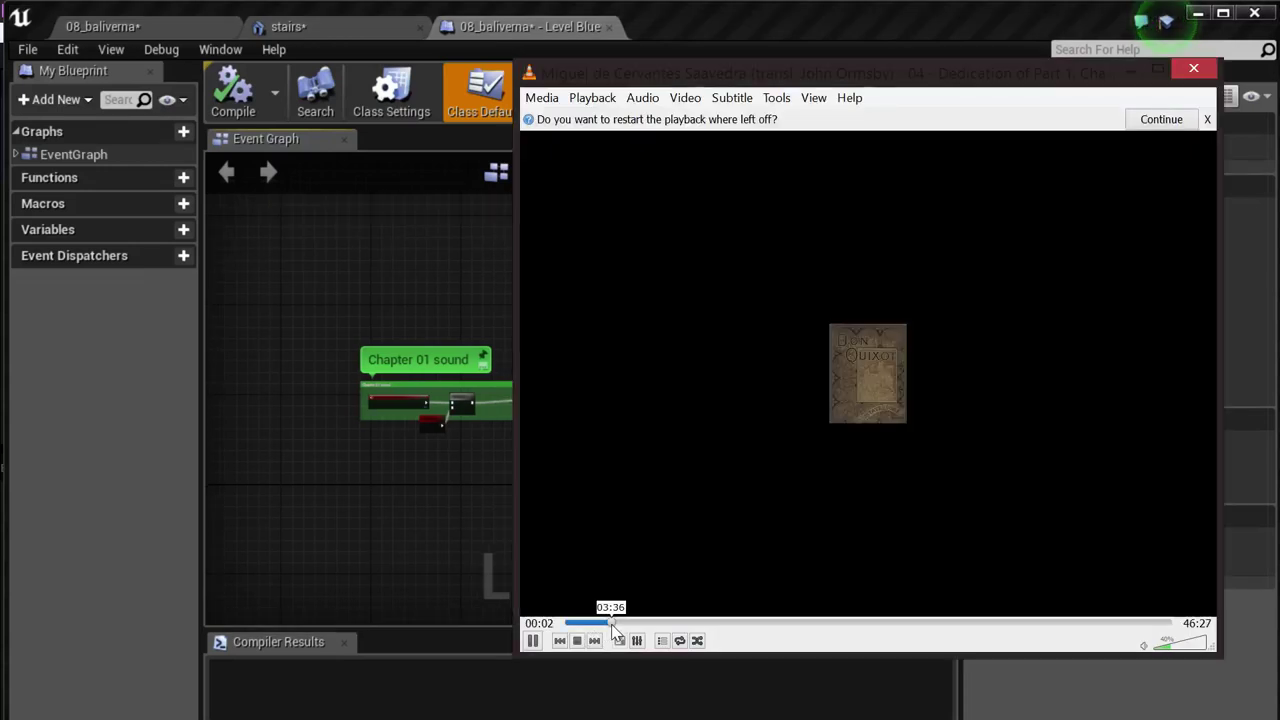
pyautogui.click(1131, 74)
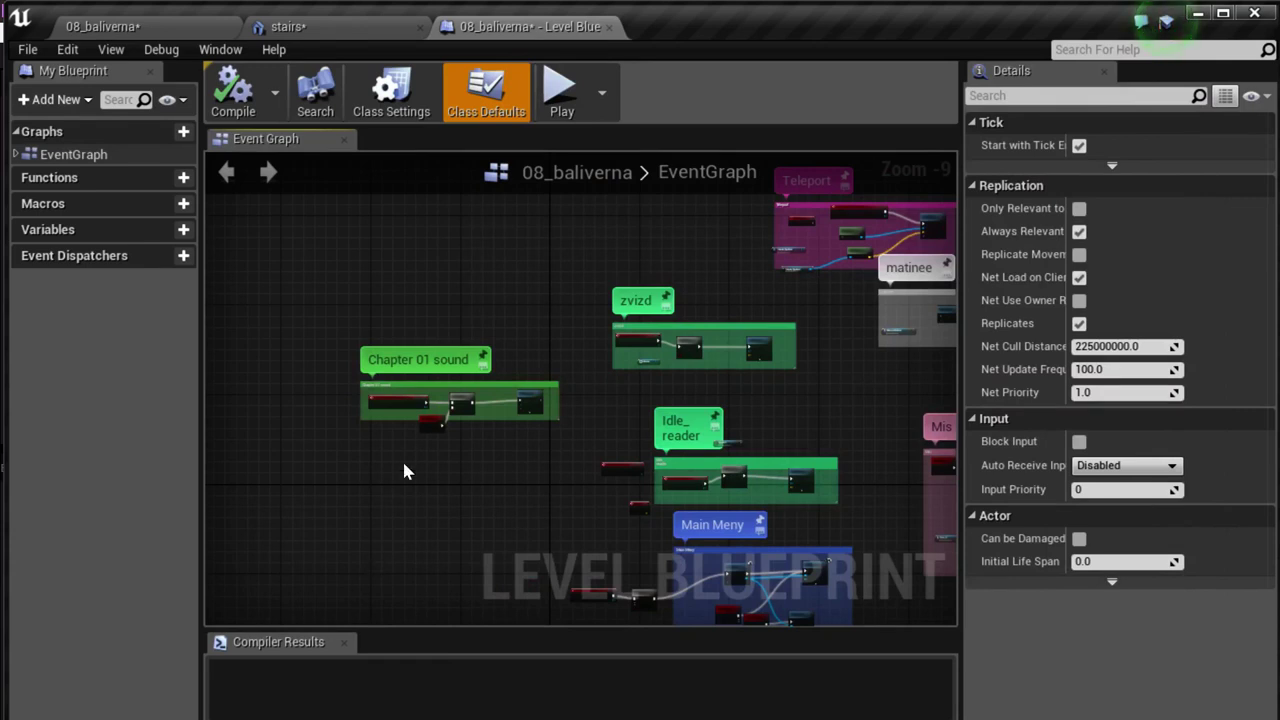
pyautogui.scroll(2, 403, 470)
pyautogui.moveTo(414, 471); pyautogui.dragTo(366, 409, button='right')
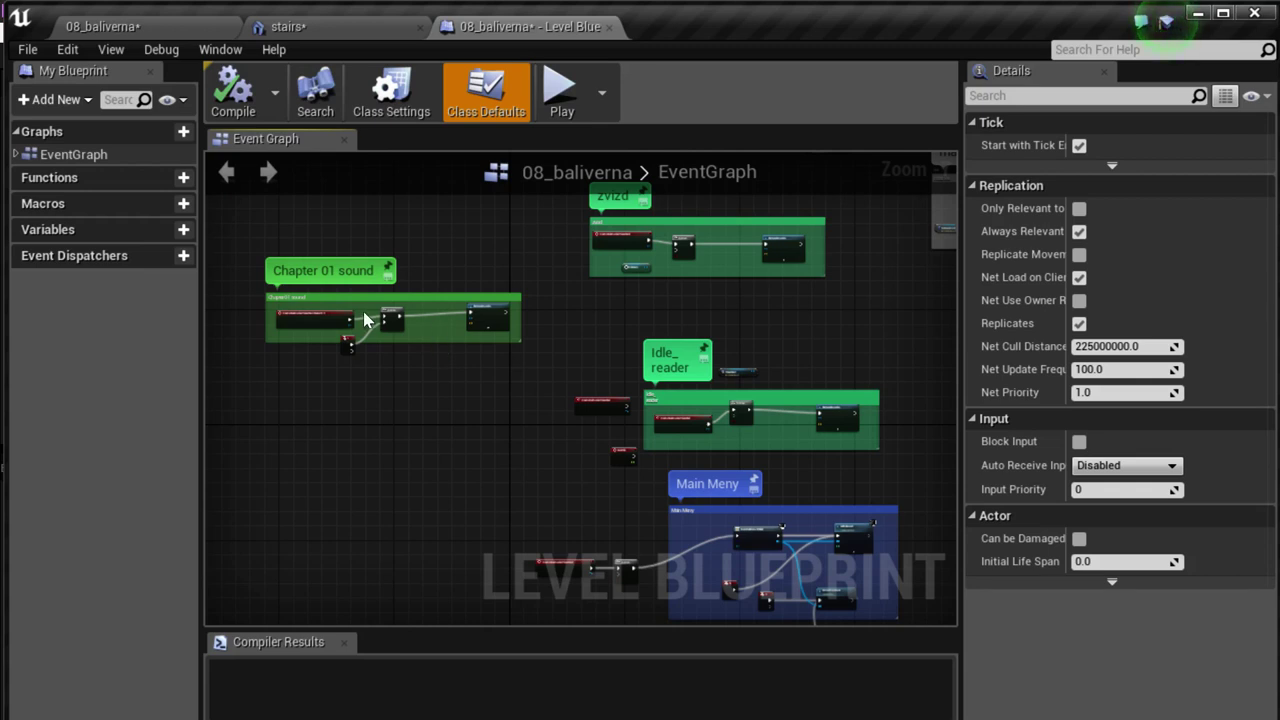
pyautogui.scroll(1, 366, 322)
pyautogui.scroll(2, 366, 322)
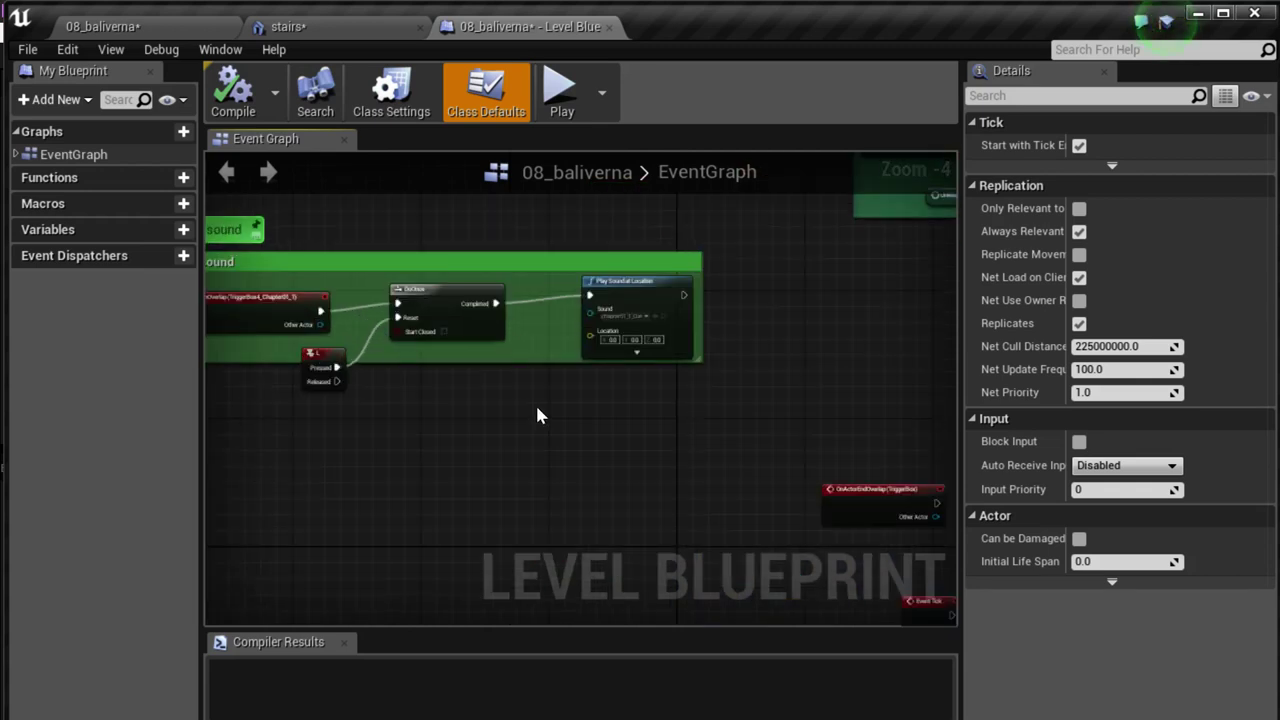
# - Copy the four Chapter 01 sound nodes and paste a duplicate below the original group
pyautogui.moveTo(493, 424); pyautogui.dragTo(571, 451, button='right')
pyautogui.moveTo(781, 486); pyautogui.dragTo(343, 286)
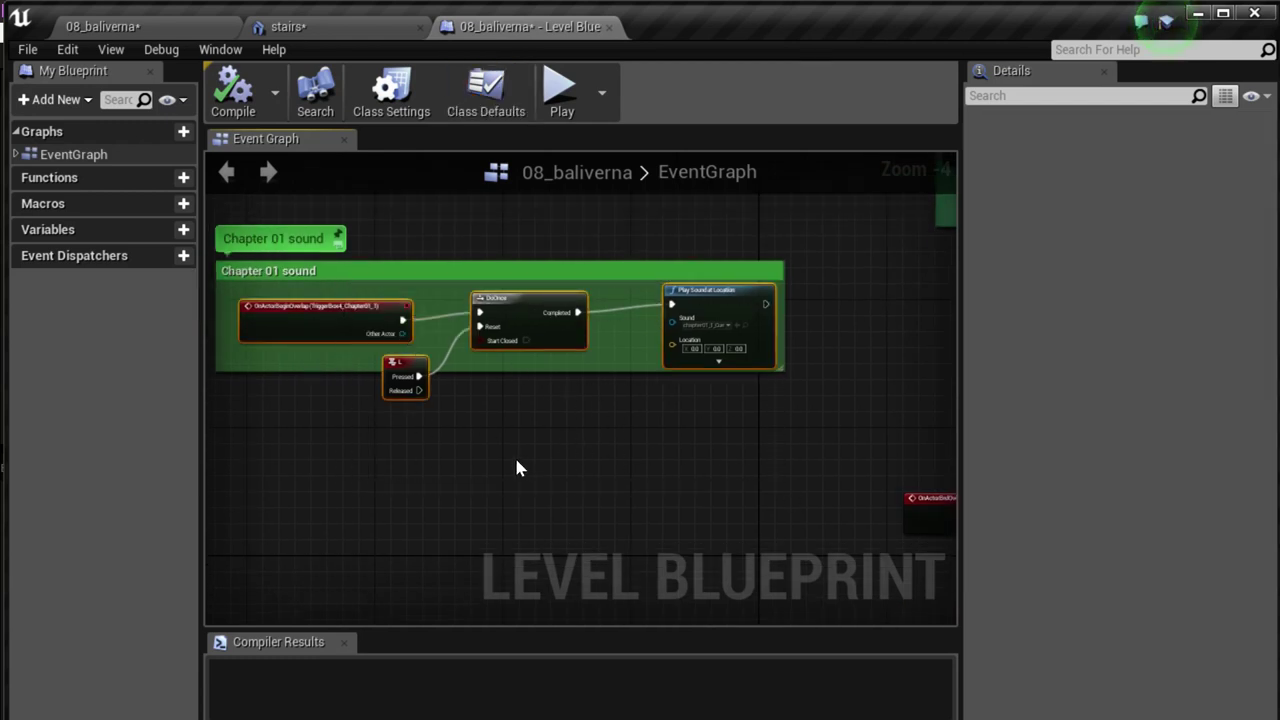
pyautogui.click(350, 535)
pyautogui.scroll(-2, 410, 448)
pyautogui.hotkey('ctrl', 'v')
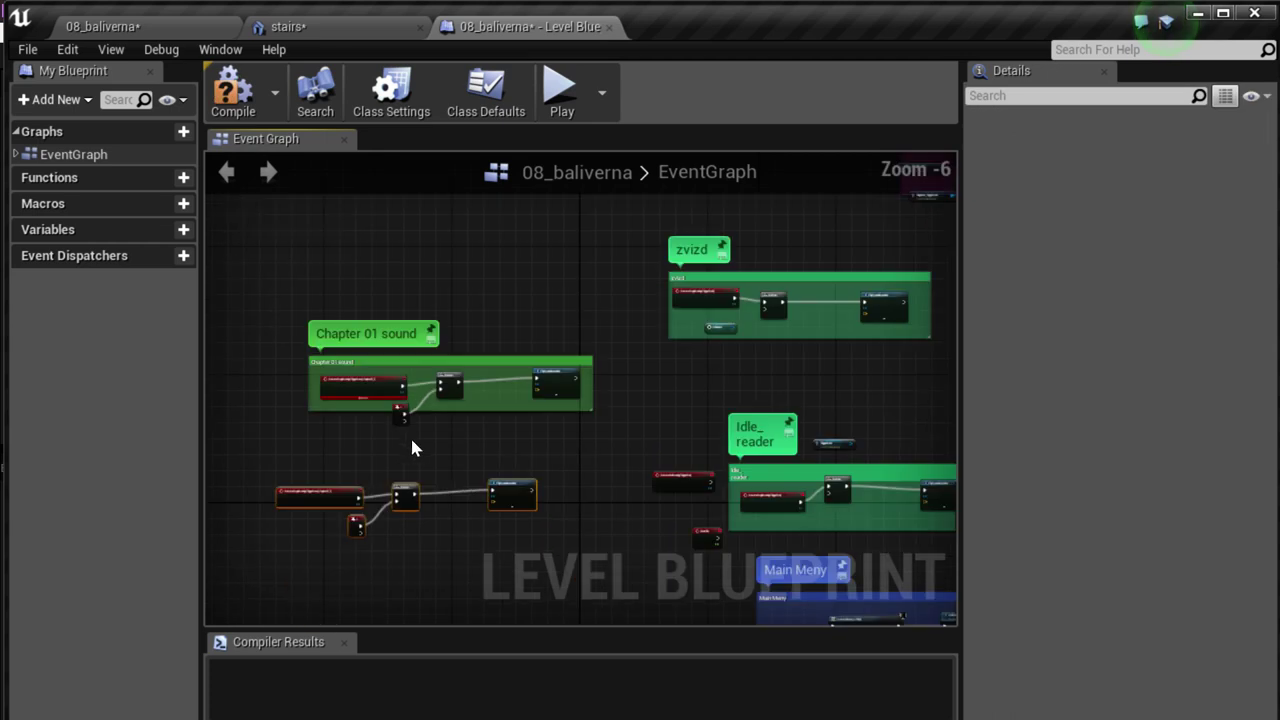
pyautogui.moveTo(419, 466); pyautogui.dragTo(460, 448, button='right')
pyautogui.scroll(1, 466, 514)
pyautogui.scroll(3, 517, 537)
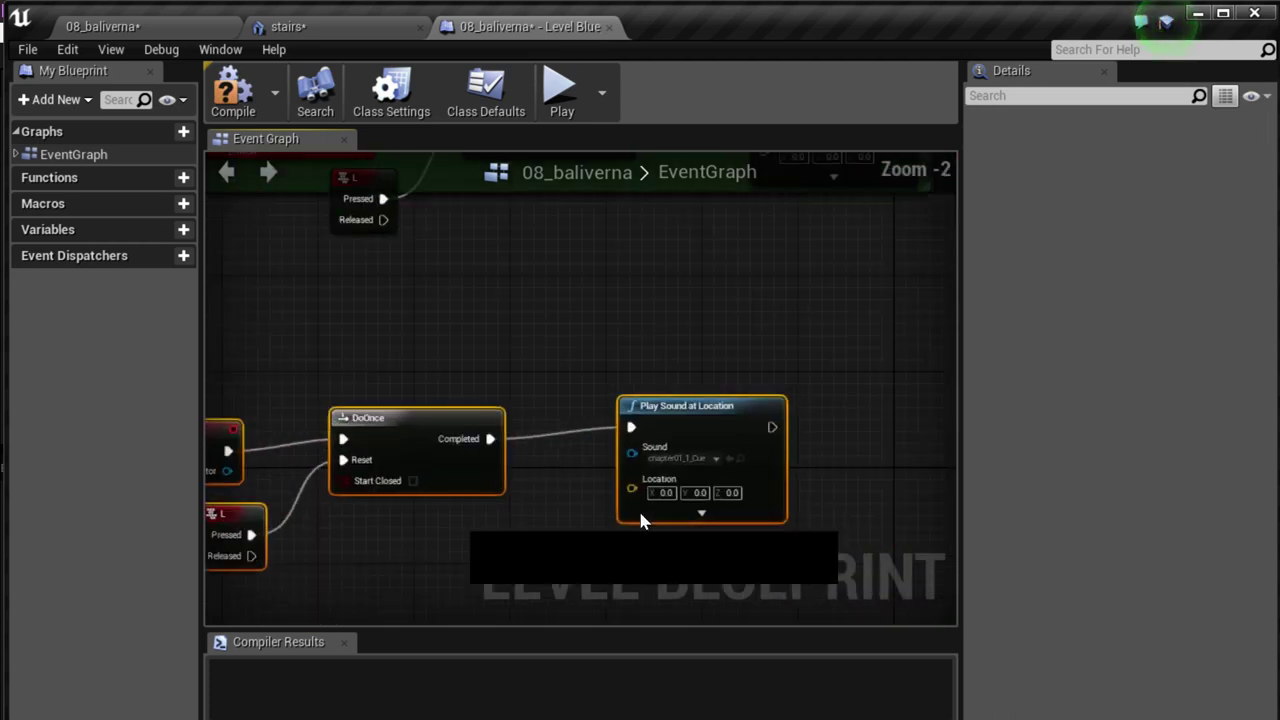
# - Browse the Content Browser to StarterContent > Audio > 01_rest > 03_chapter01
pyautogui.click(198, 28)
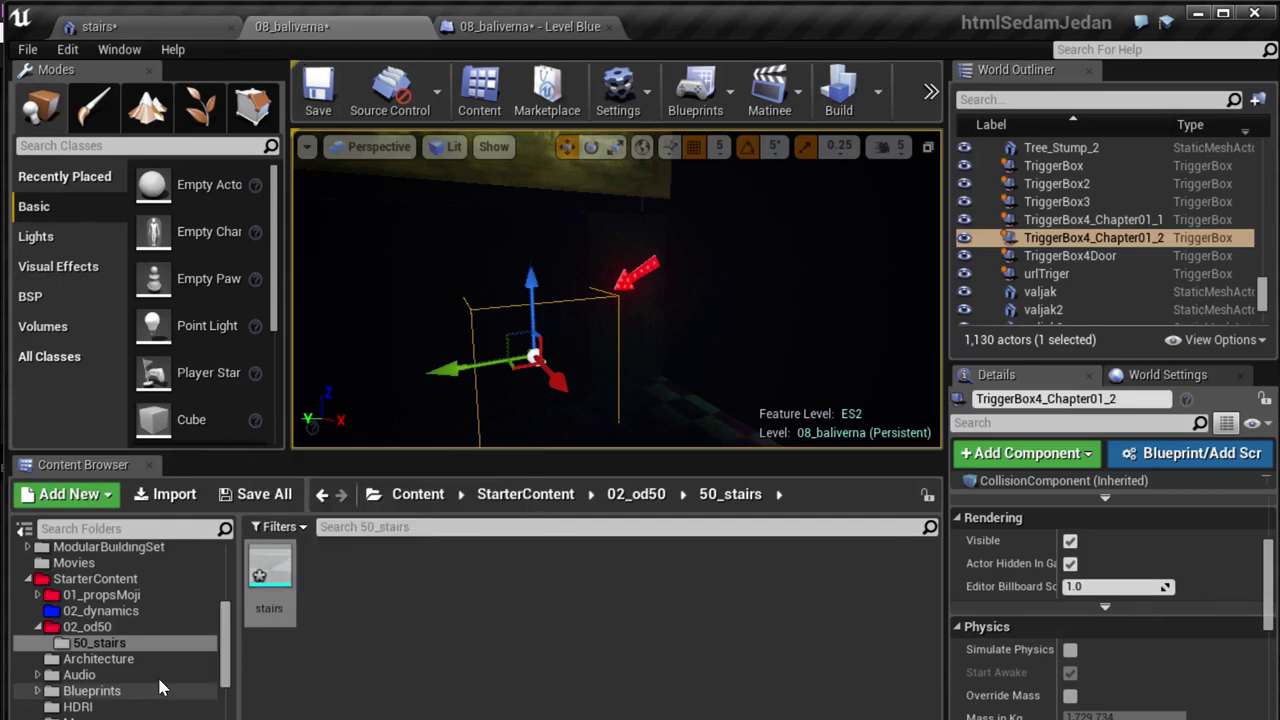
pyautogui.click(95, 579)
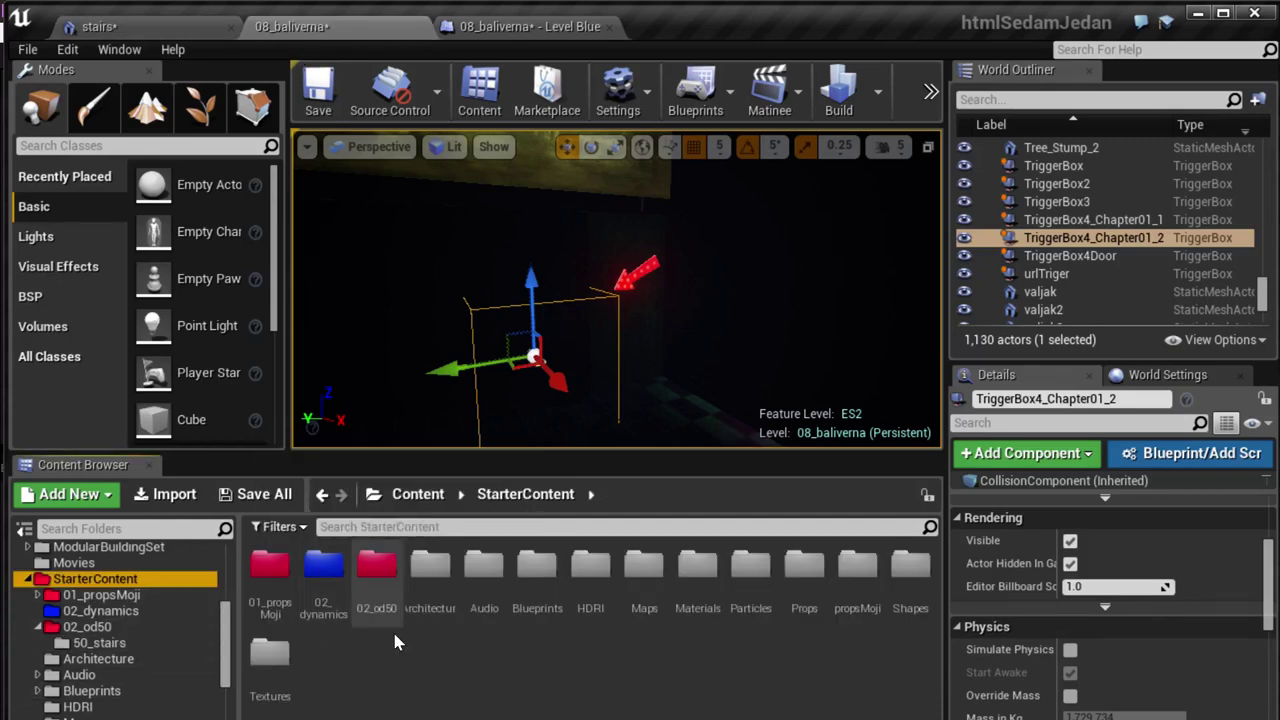
pyautogui.click(488, 580)
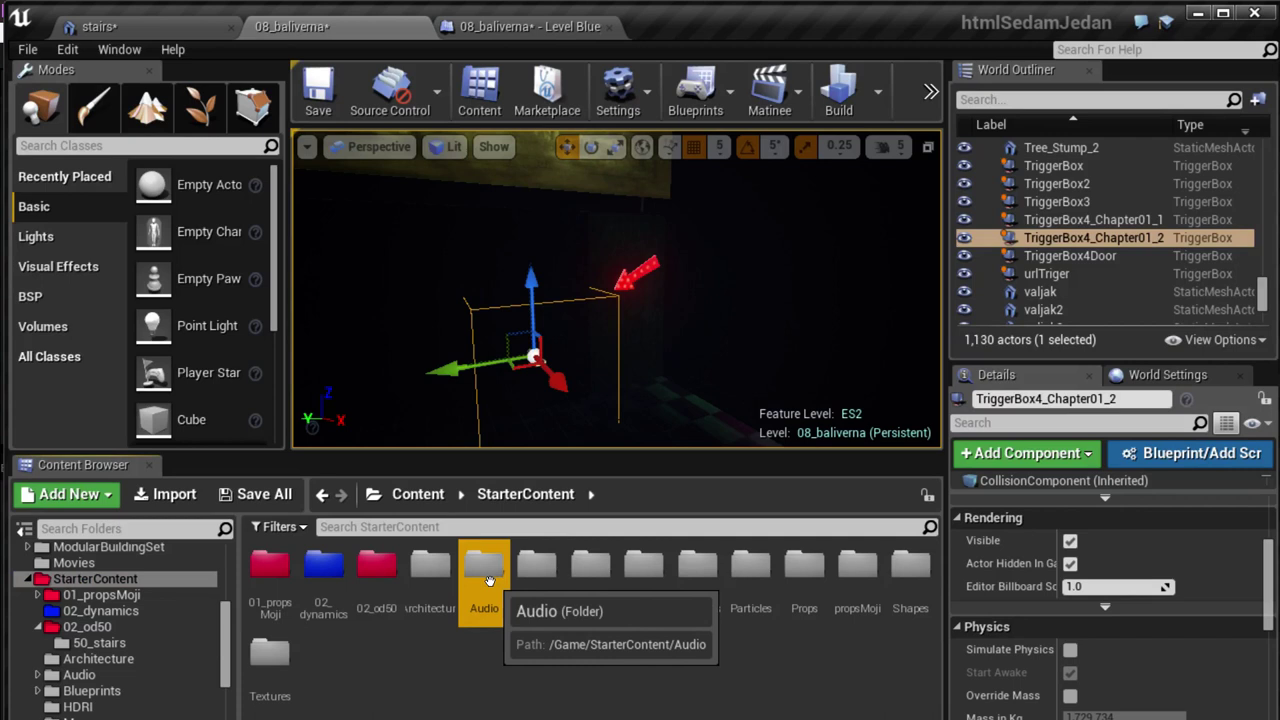
pyautogui.doubleClick(488, 580)
pyautogui.doubleClick(270, 566)
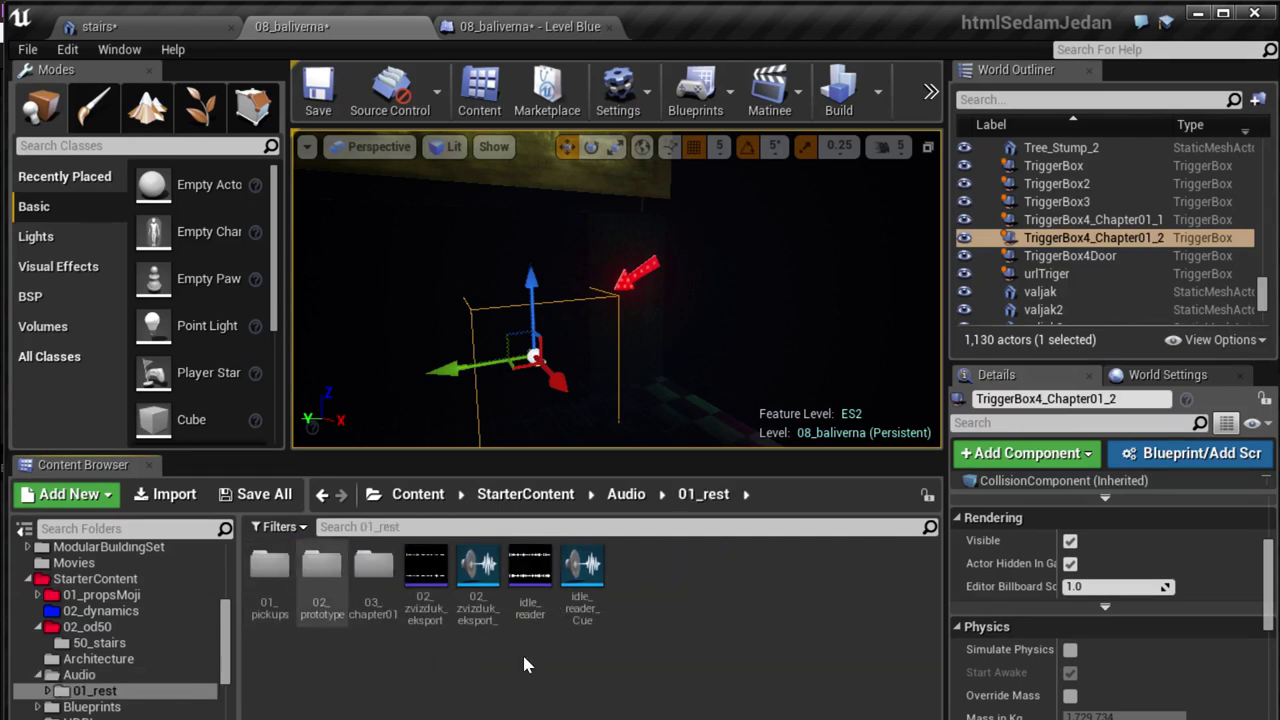
pyautogui.doubleClick(373, 568)
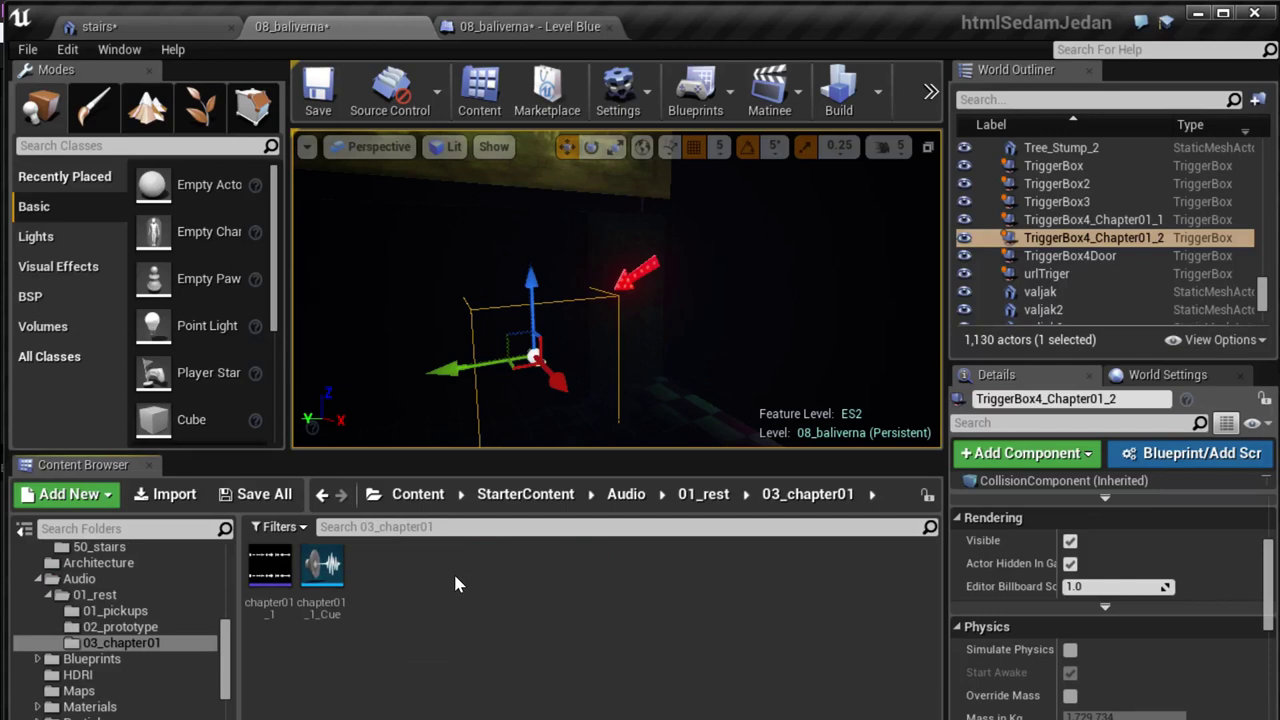
# - Create a new folder named 02_dryBrain in 03_chapter01 and open it
pyautogui.rightClick(455, 576)
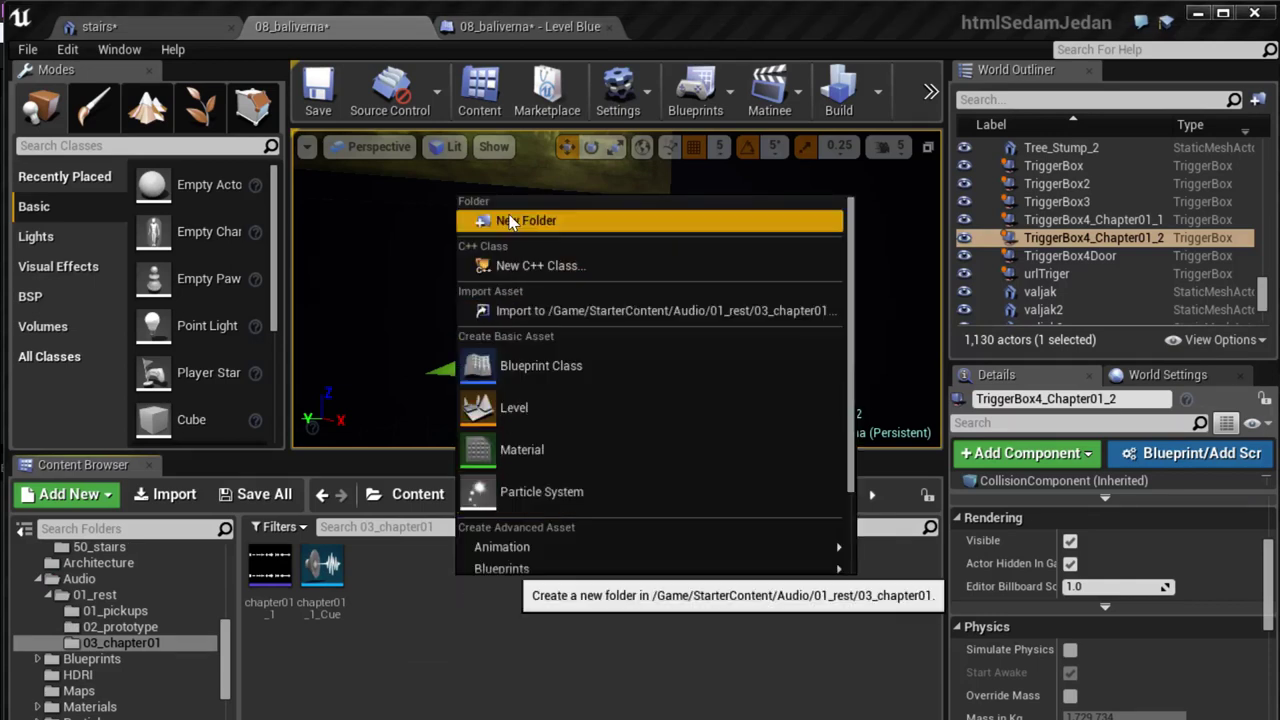
pyautogui.click(509, 221)
pyautogui.write('02_')
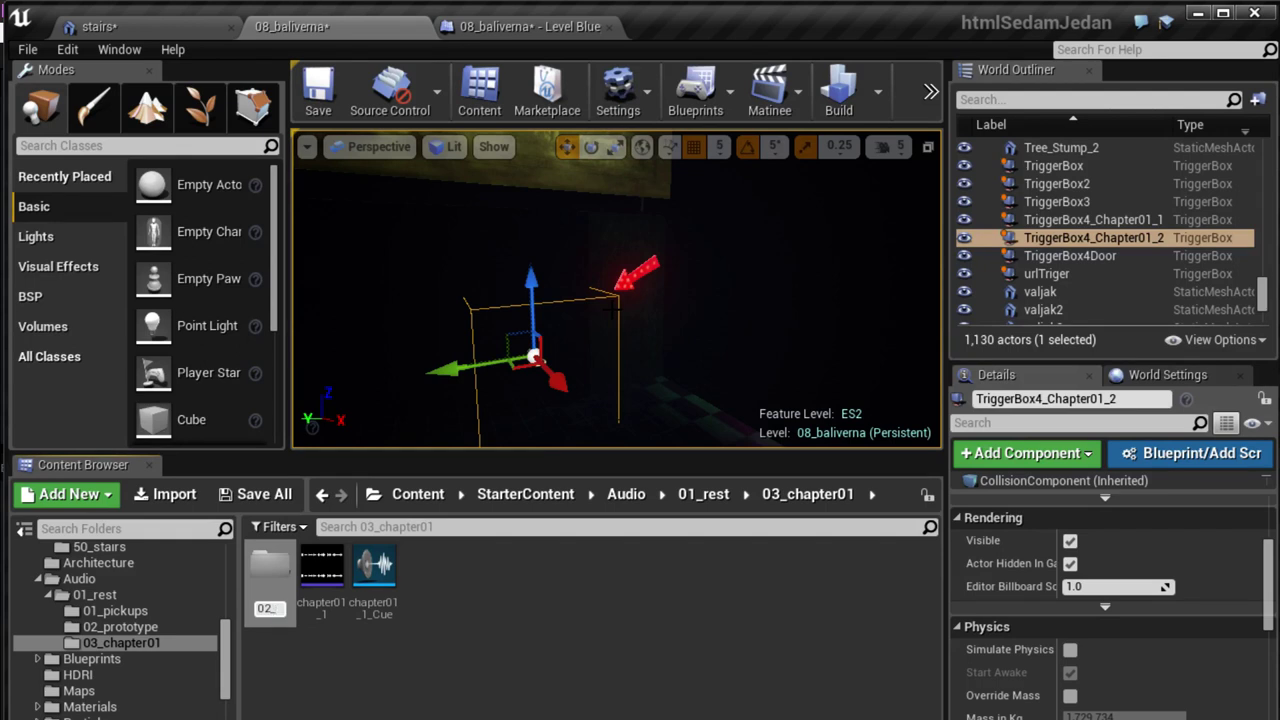
pyautogui.write('dryBrain')
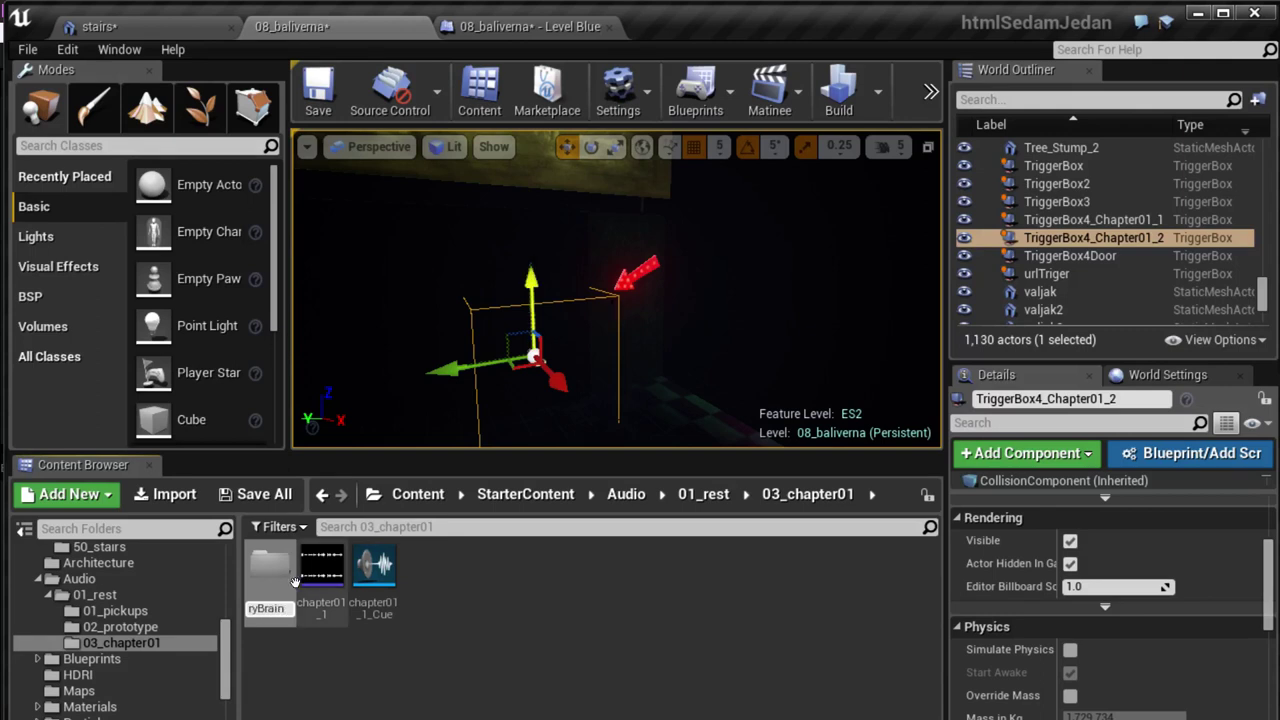
pyautogui.doubleClick(322, 570)
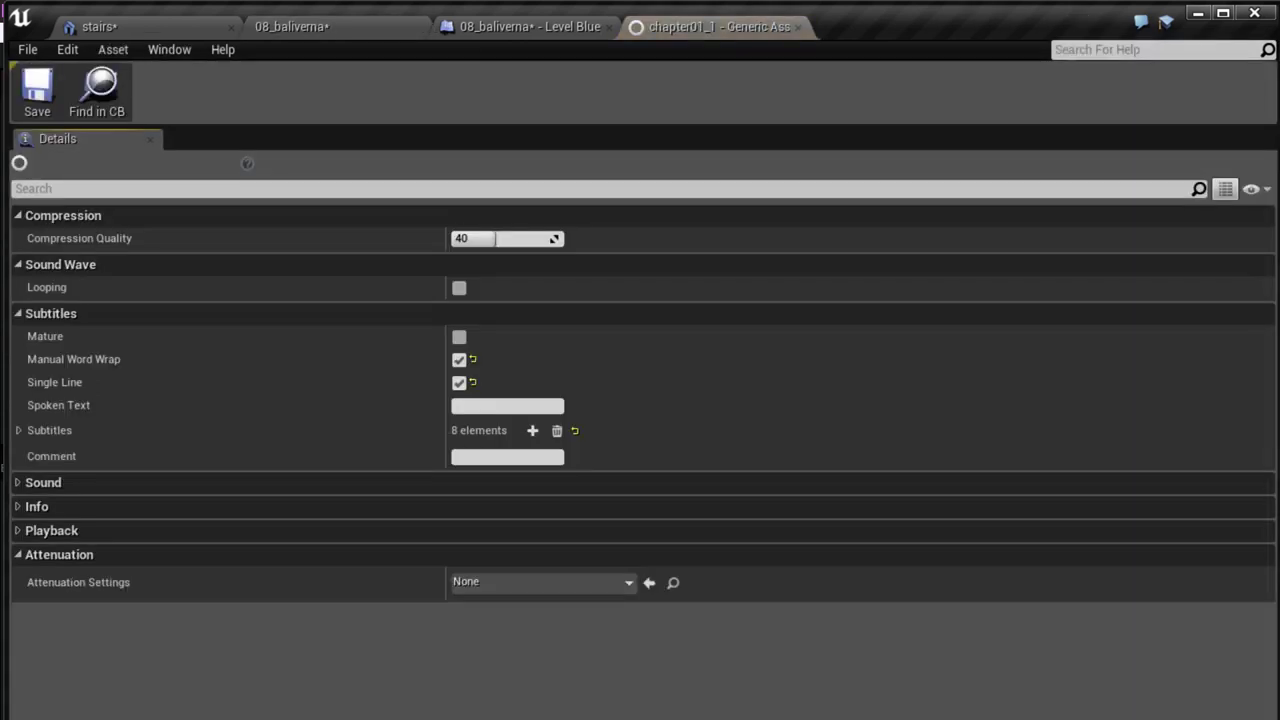
pyautogui.click(578, 24)
pyautogui.click(320, 28)
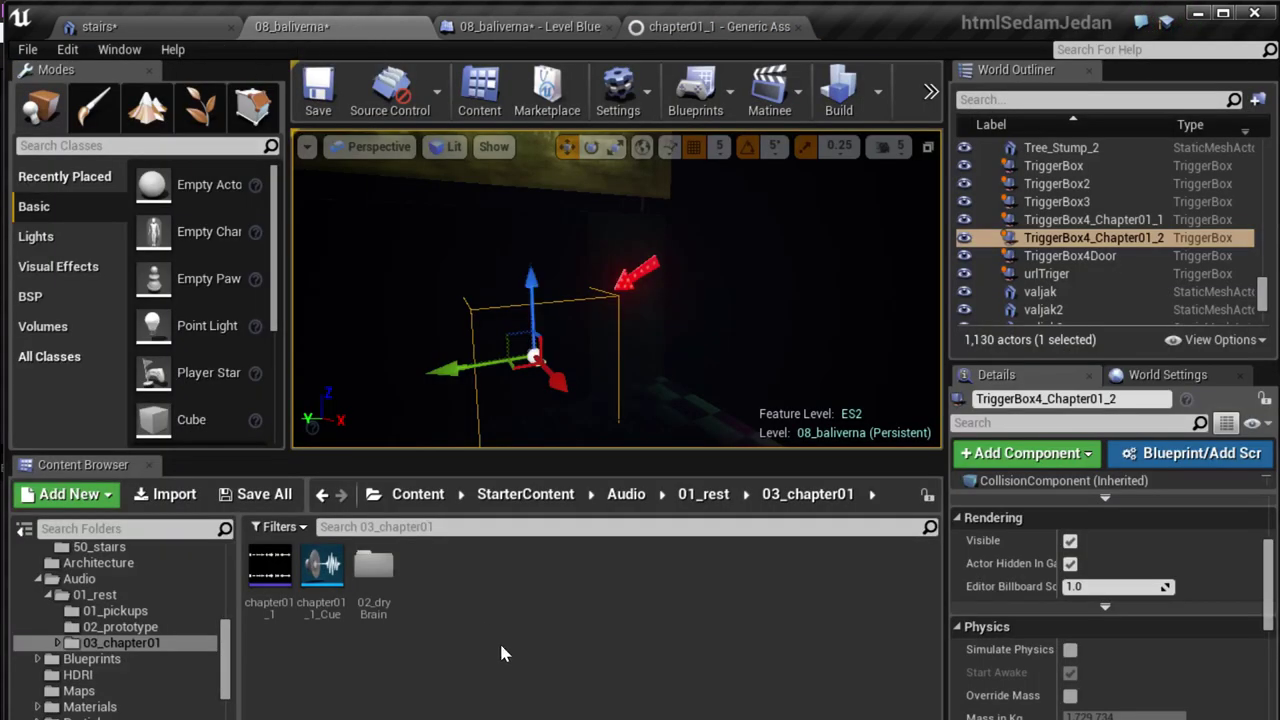
pyautogui.doubleClick(373, 566)
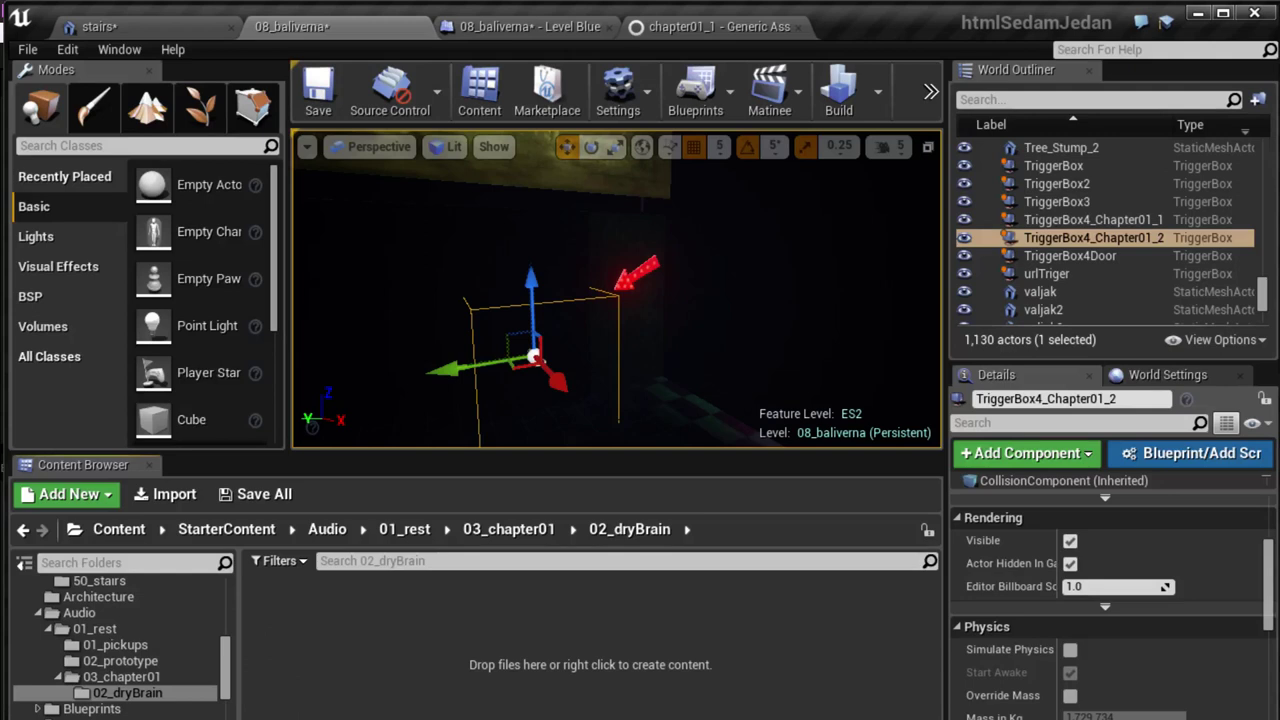
# - In Explorer, navigate through the export folder into 01_audio
pyautogui.hotkey('alt', 'Tab')
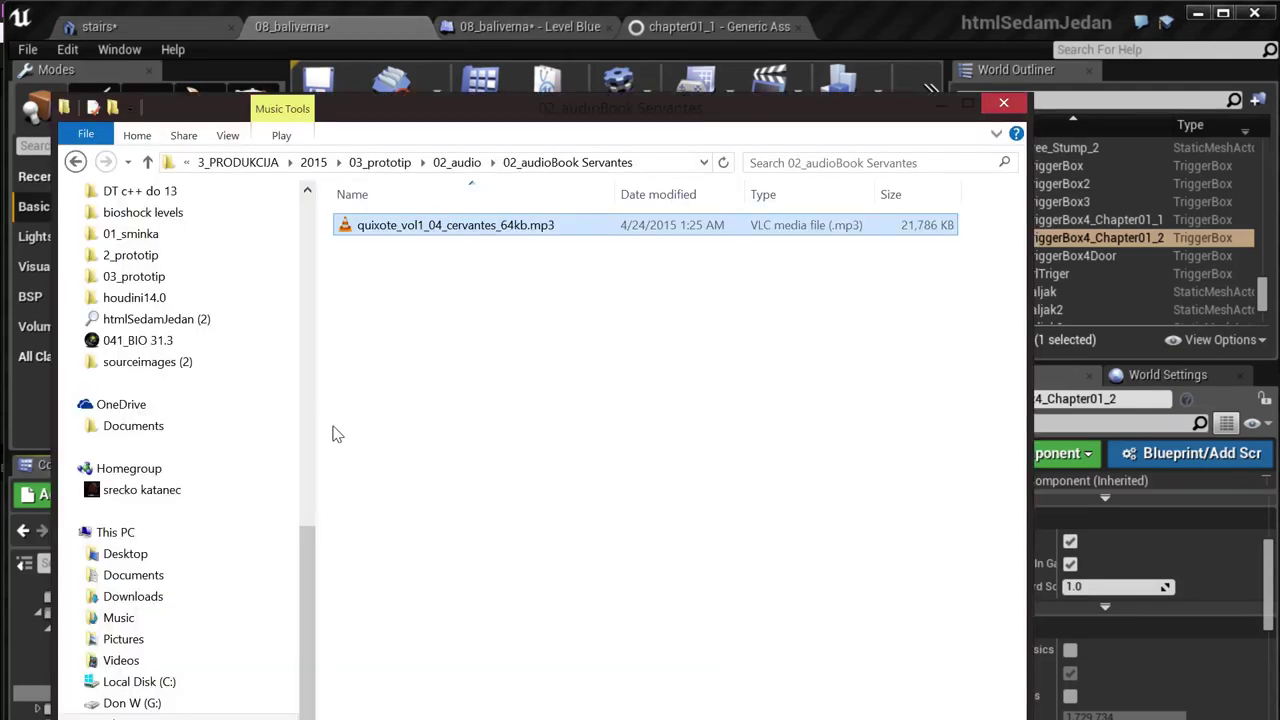
pyautogui.click(173, 345)
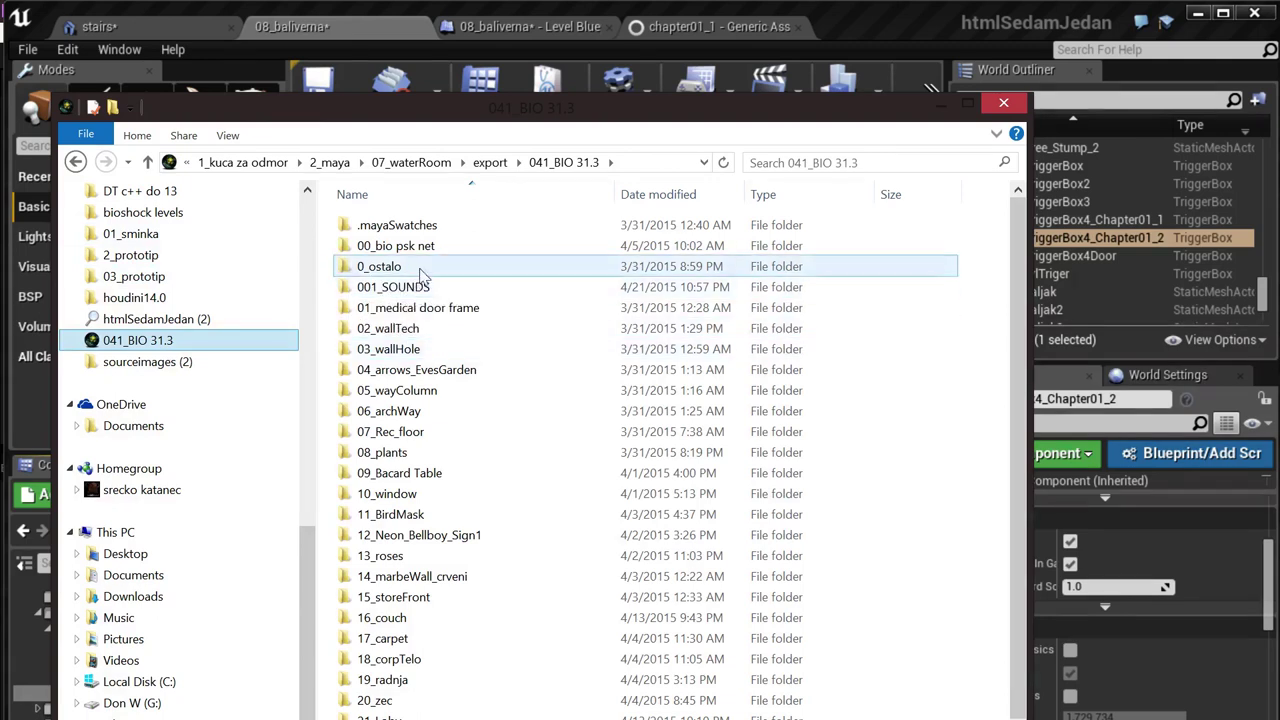
pyautogui.click(424, 287)
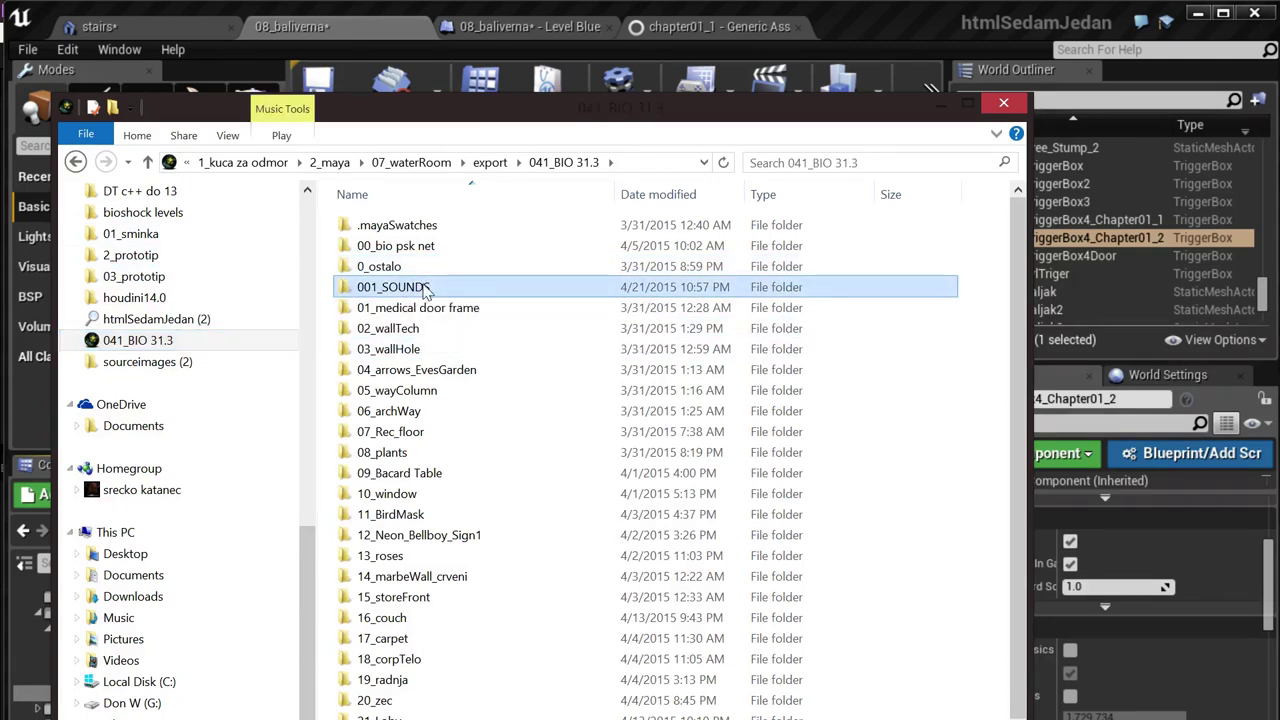
pyautogui.doubleClick(424, 287)
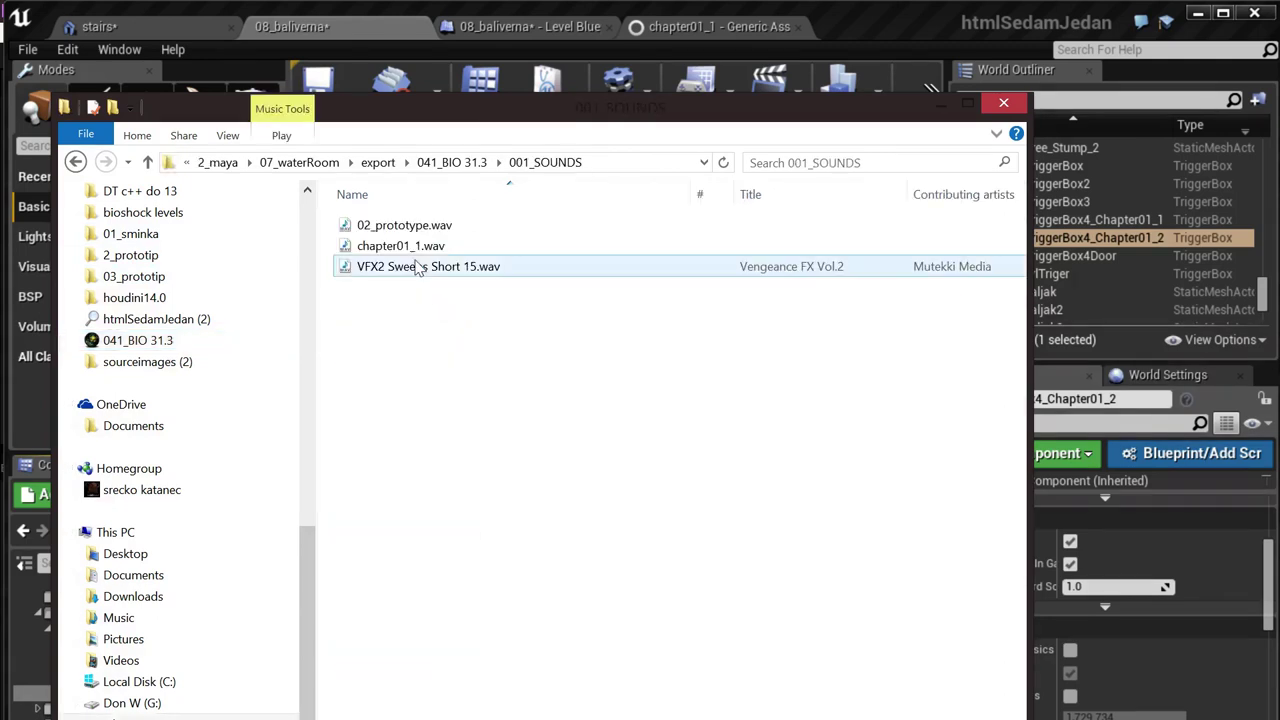
pyautogui.click(395, 166)
pyautogui.scroll(4, 420, 262)
pyautogui.scroll(1, 420, 265)
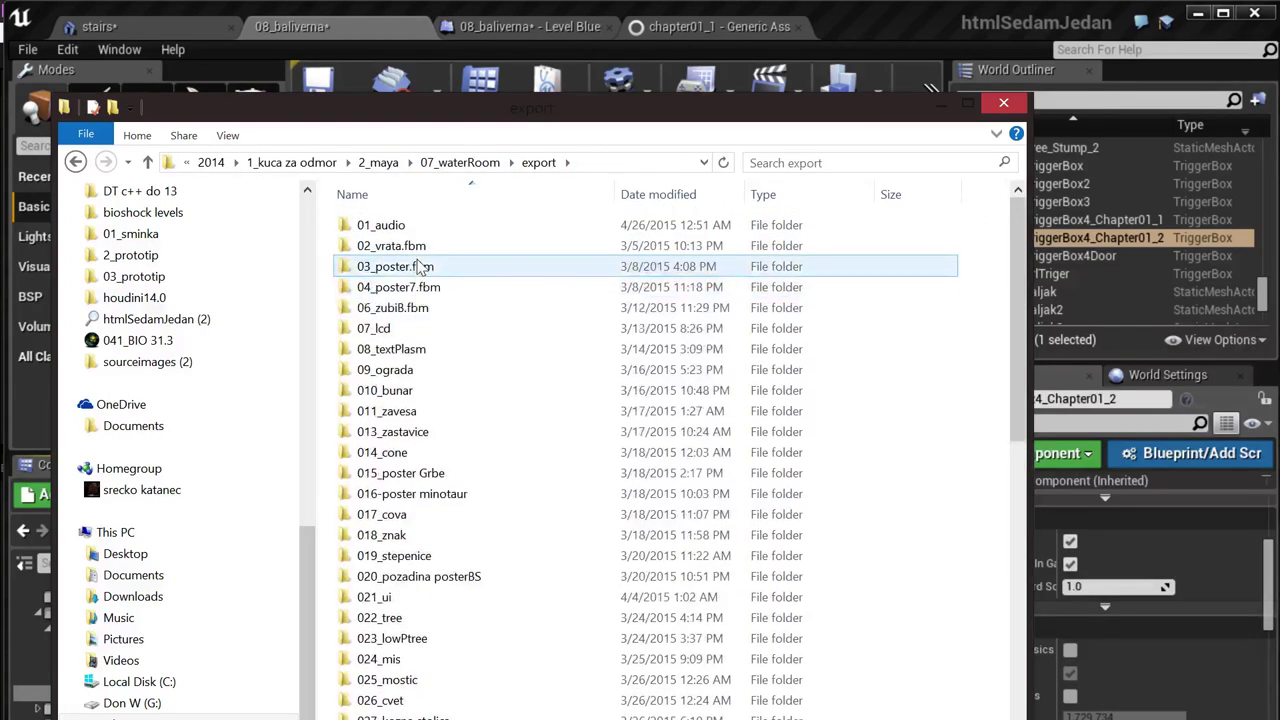
pyautogui.doubleClick(390, 225)
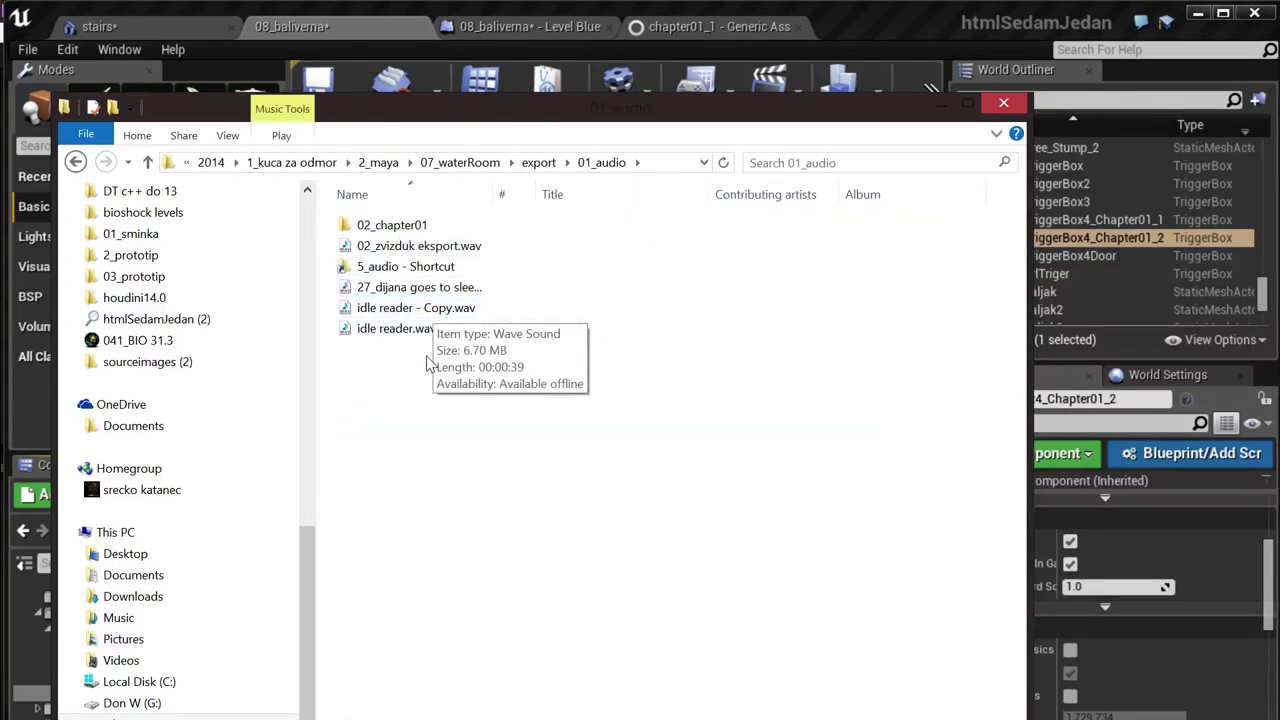
# - Open 02_chapter01 and drag the Chapter 01_2DryBrain wav toward Unreal's 02_dryBrain folder
pyautogui.click(409, 313)
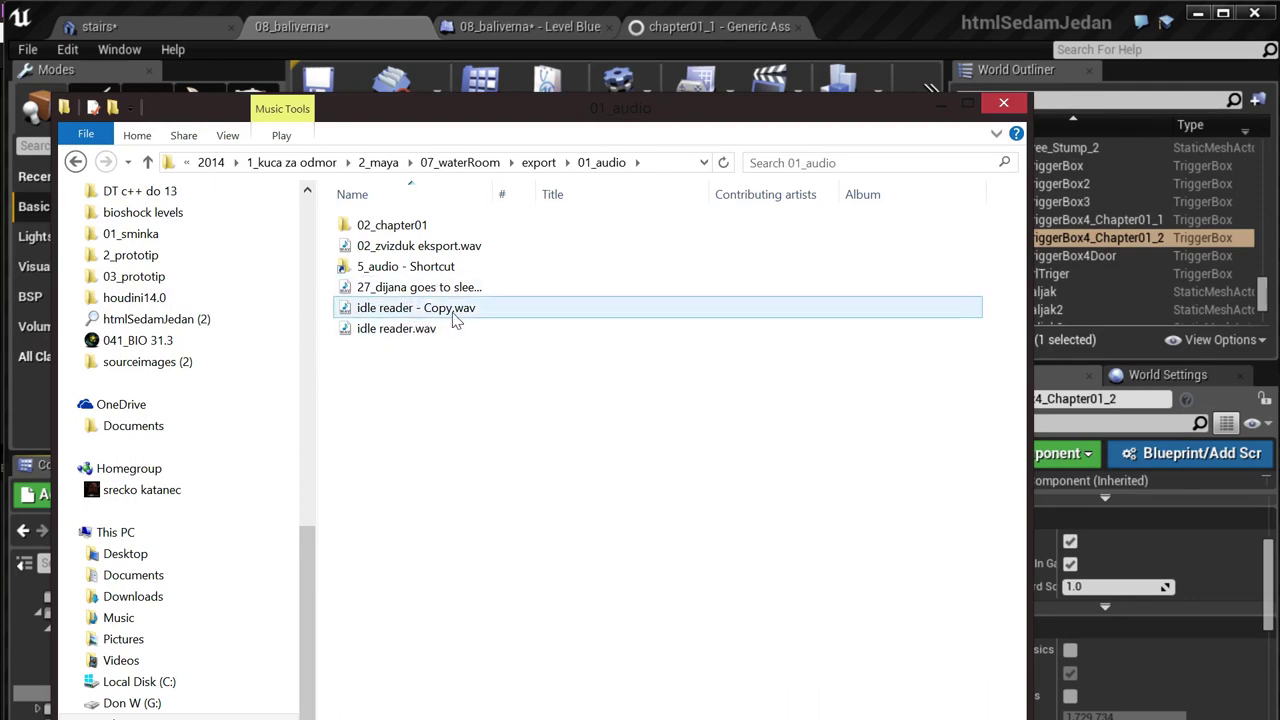
pyautogui.click(429, 266)
pyautogui.doubleClick(421, 226)
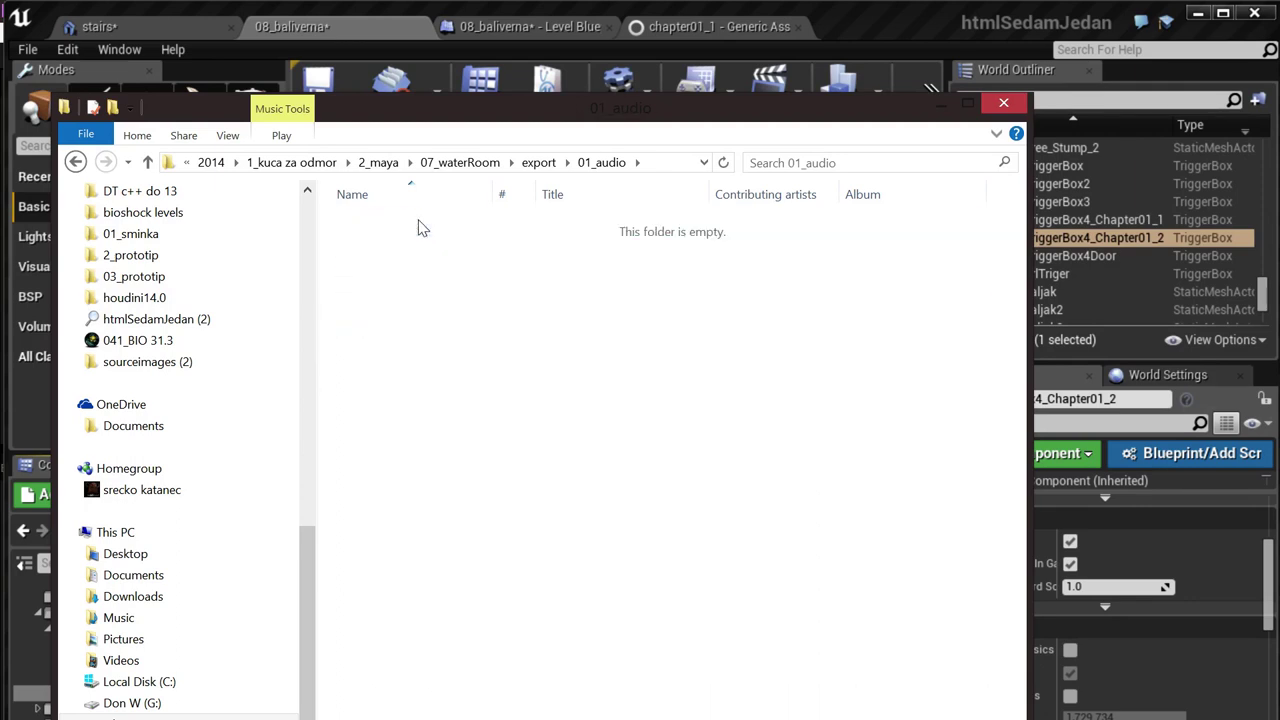
pyautogui.click(423, 238)
pyautogui.moveTo(440, 104); pyautogui.dragTo(1130, 188)
pyautogui.moveTo(1105, 239); pyautogui.dragTo(490, 640)
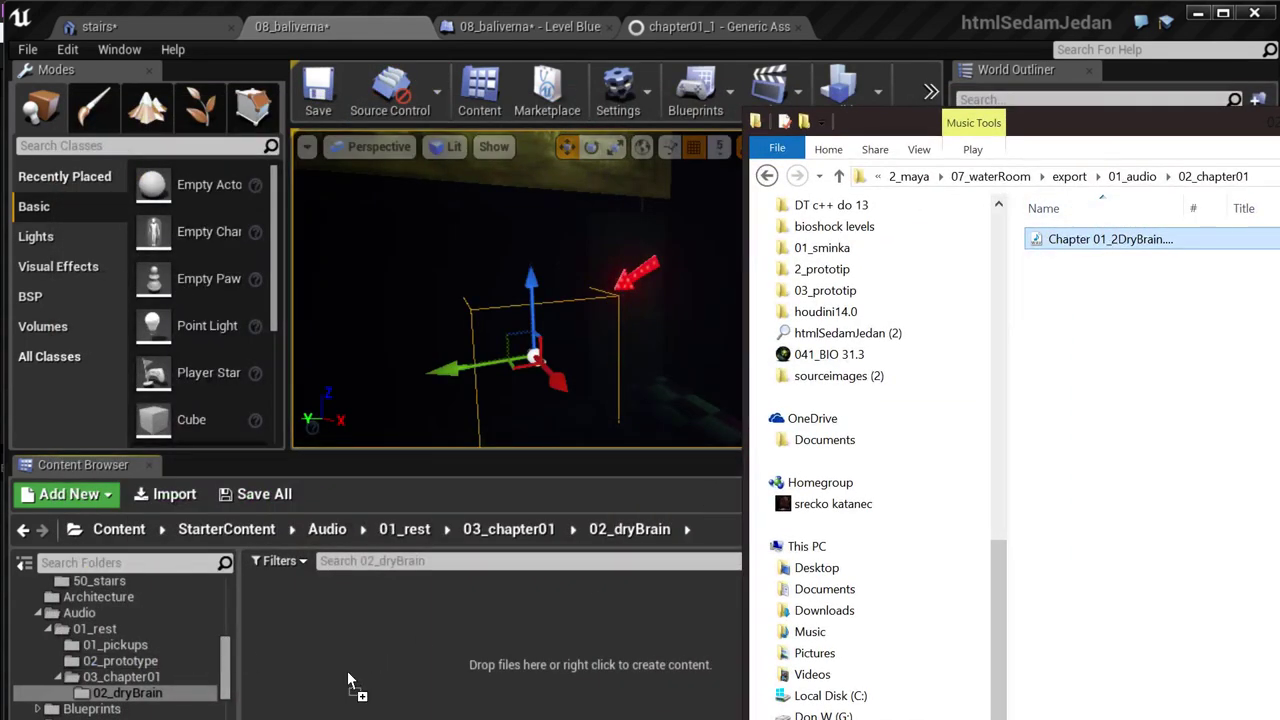
# - Import Chapter_01_2DryBrain into 02_dryBrain, create a sound cue from it, and return to the Level Blueprint
pyautogui.moveTo(228, 665); pyautogui.dragTo(347, 671)
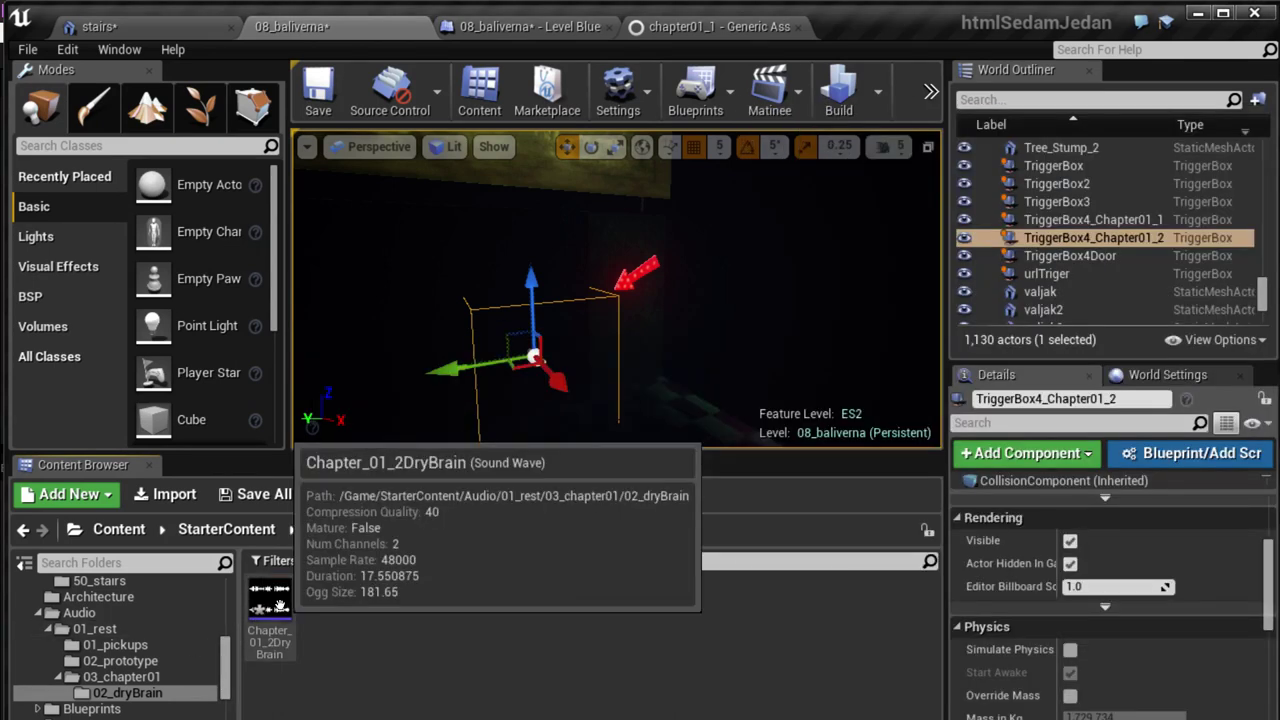
pyautogui.rightClick(281, 606)
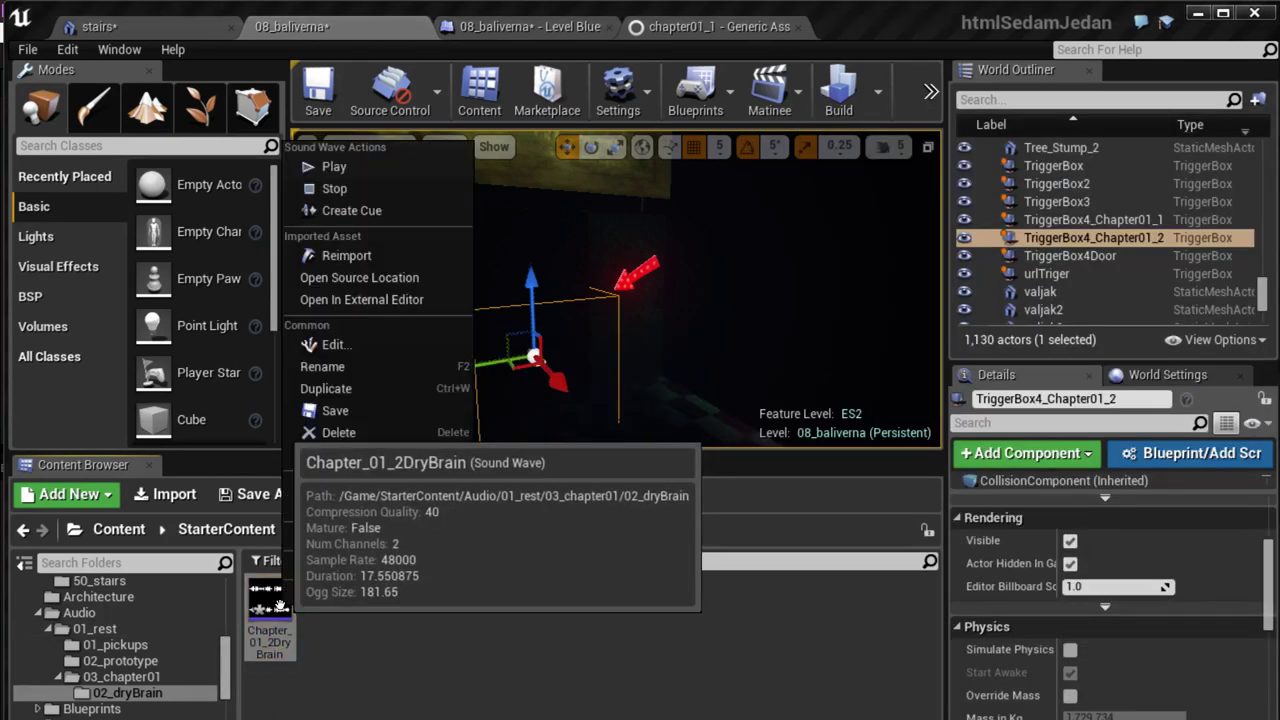
pyautogui.moveTo(340, 454)
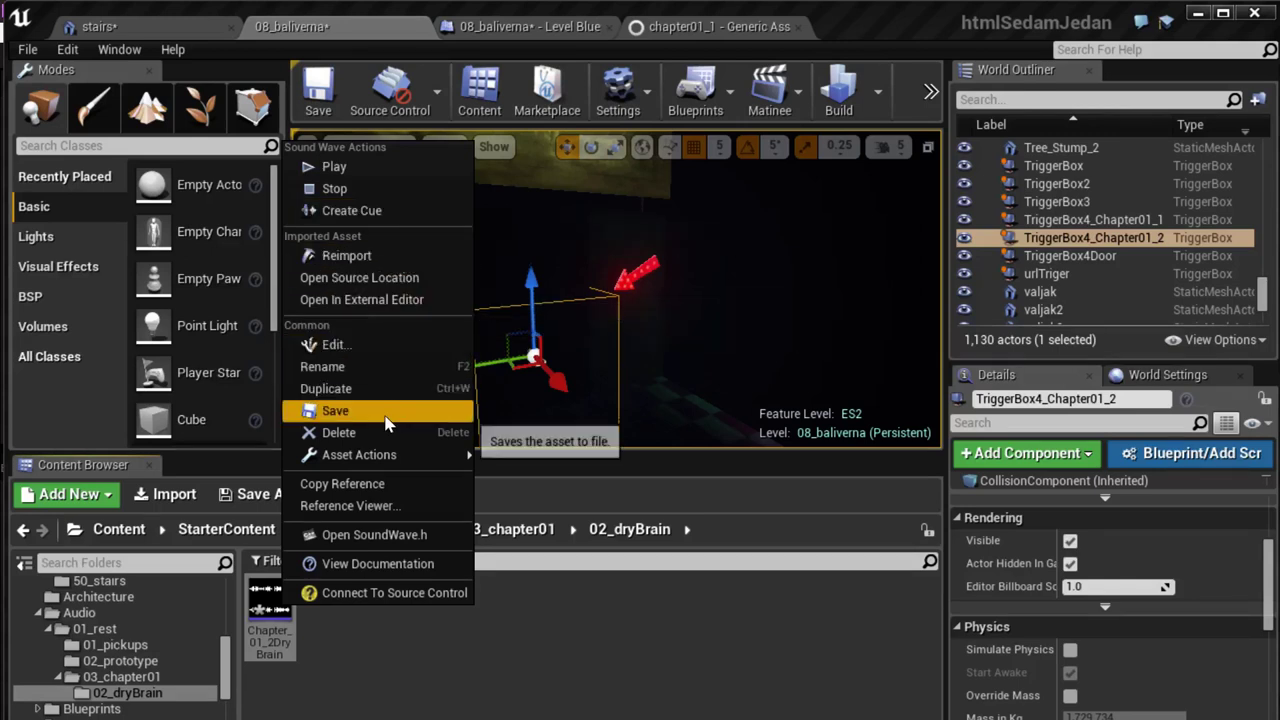
pyautogui.click(393, 212)
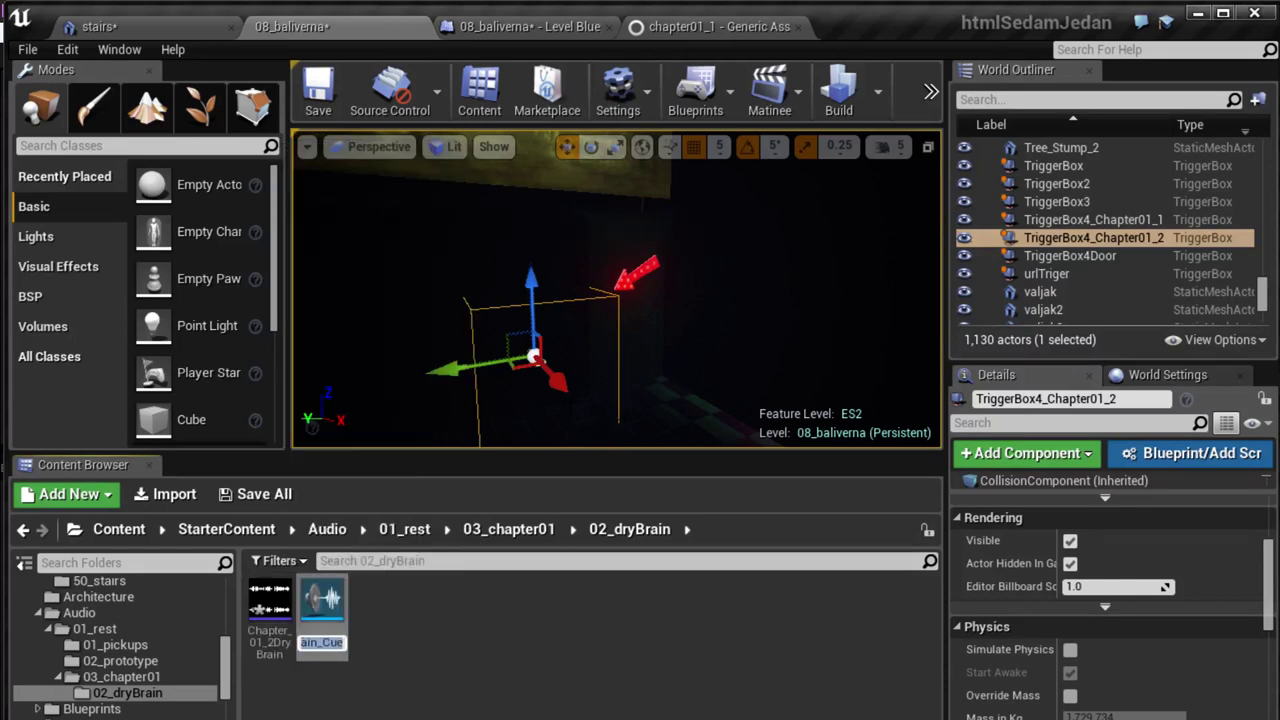
pyautogui.press('Return')
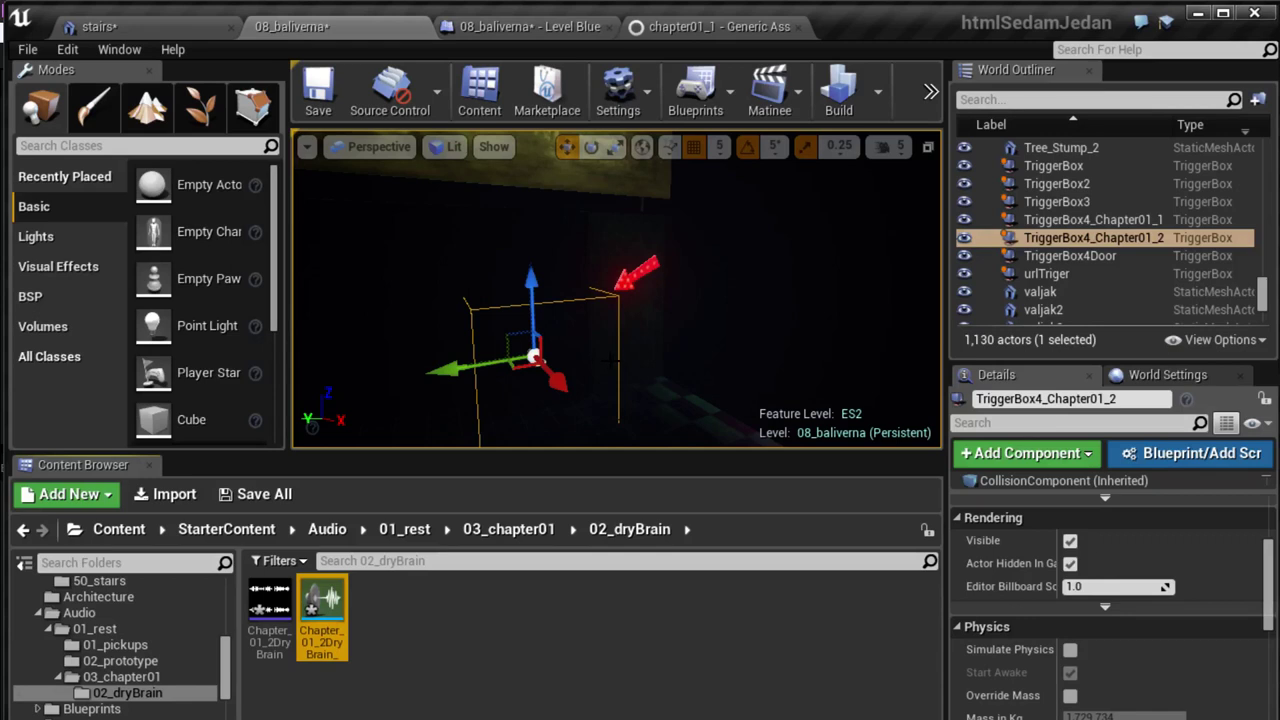
pyautogui.moveTo(598, 345); pyautogui.dragTo(600, 385, button='right')
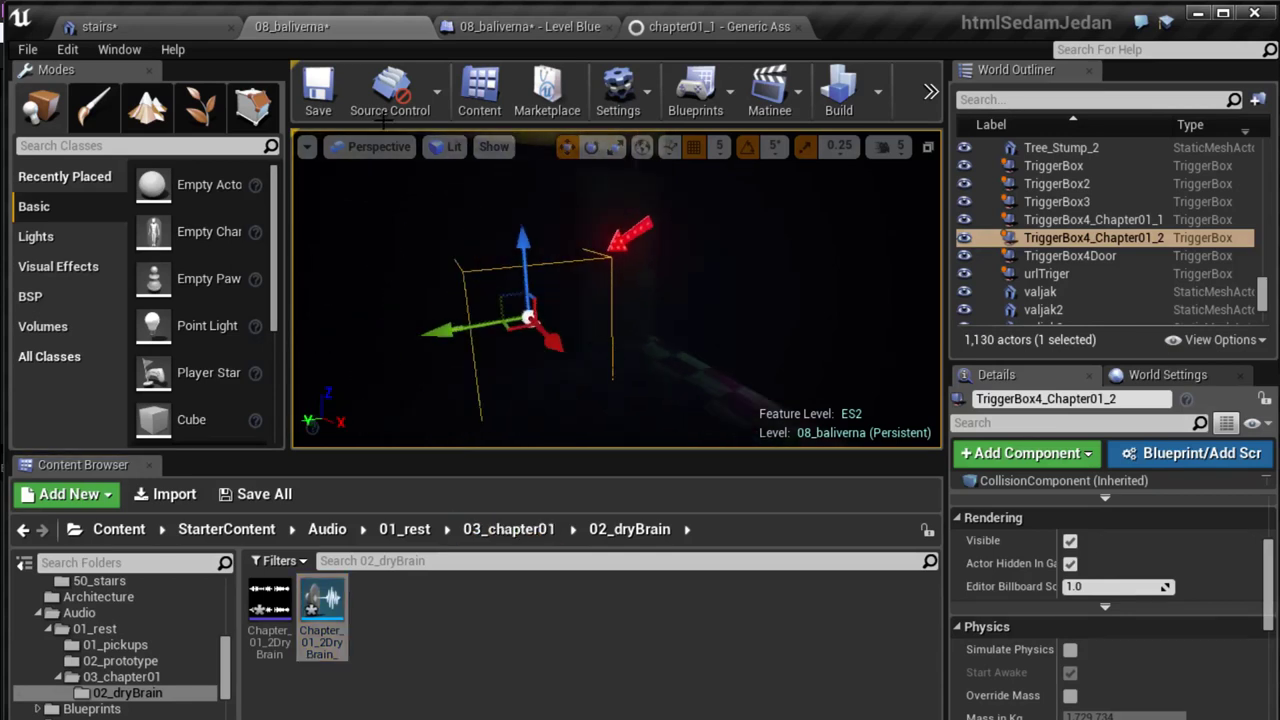
pyautogui.click(524, 33)
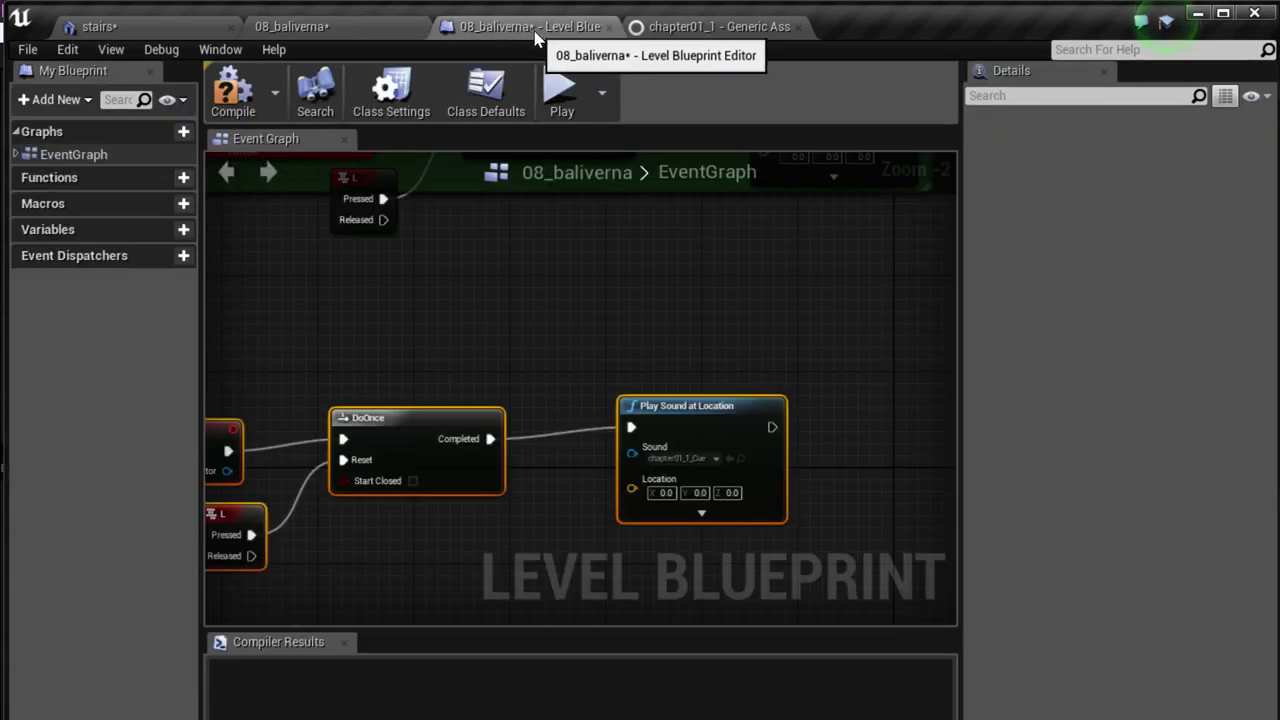
# - Set the Chapter_01_2DryBrain cue as Play Sound at Location's Sound and comment-wrap the overlap, DoOnce and sound nodes
pyautogui.click(729, 458)
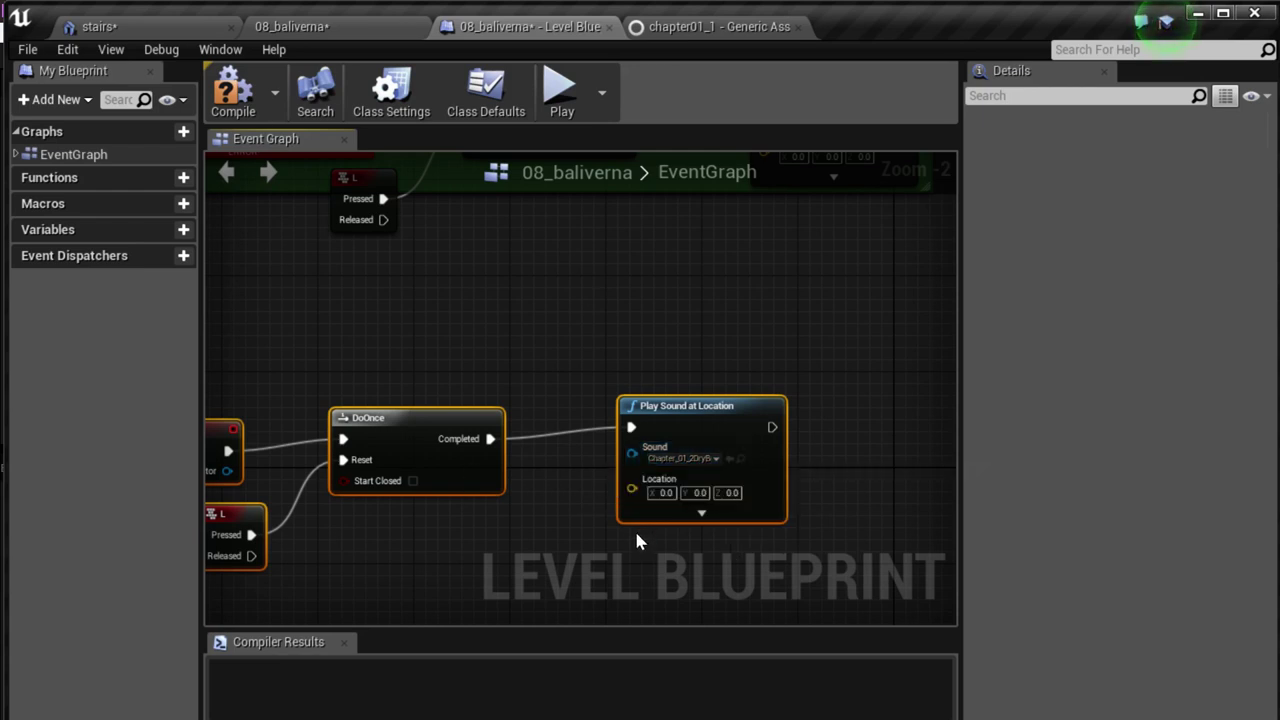
pyautogui.scroll(-1, 531, 386)
pyautogui.moveTo(500, 533); pyautogui.dragTo(650, 508, button='right')
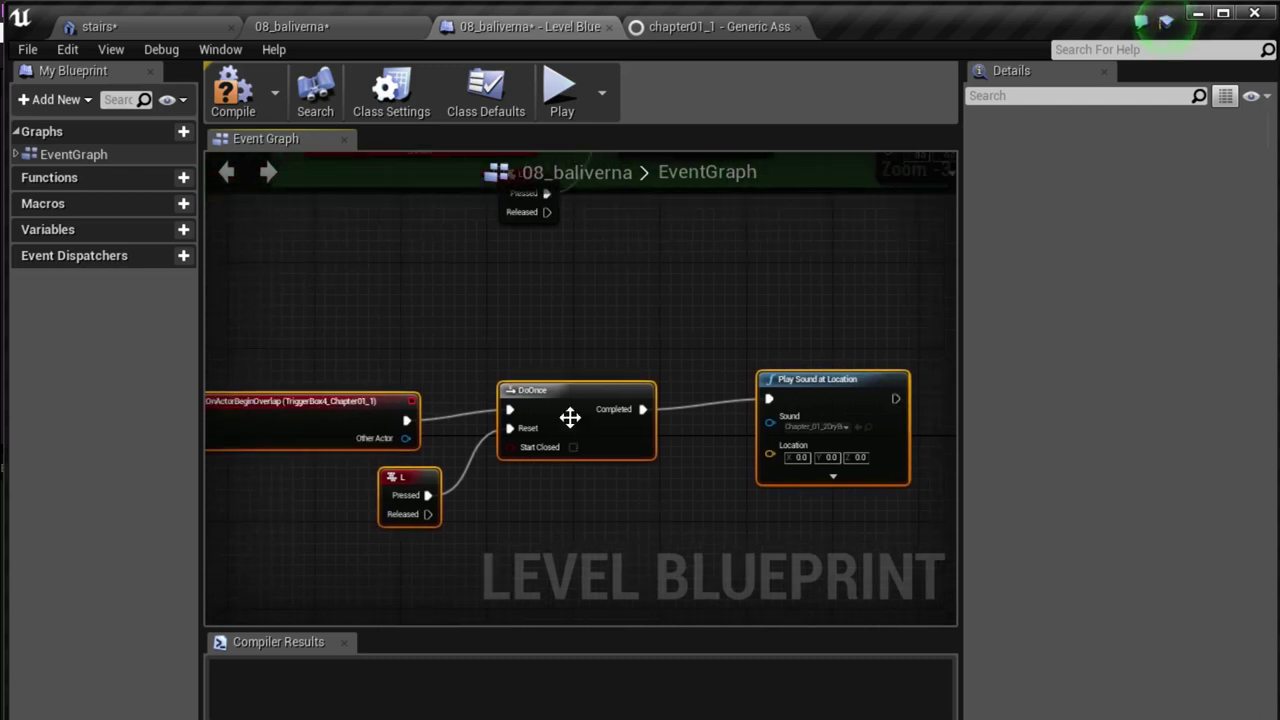
pyautogui.scroll(2, 571, 417)
pyautogui.scroll(-3, 590, 440)
pyautogui.scroll(-3, 594, 420)
pyautogui.moveTo(763, 520)
pyautogui.mouseDown()
pyautogui.moveTo(422, 403)
pyautogui.moveTo(434, 447)
pyautogui.mouseUp()
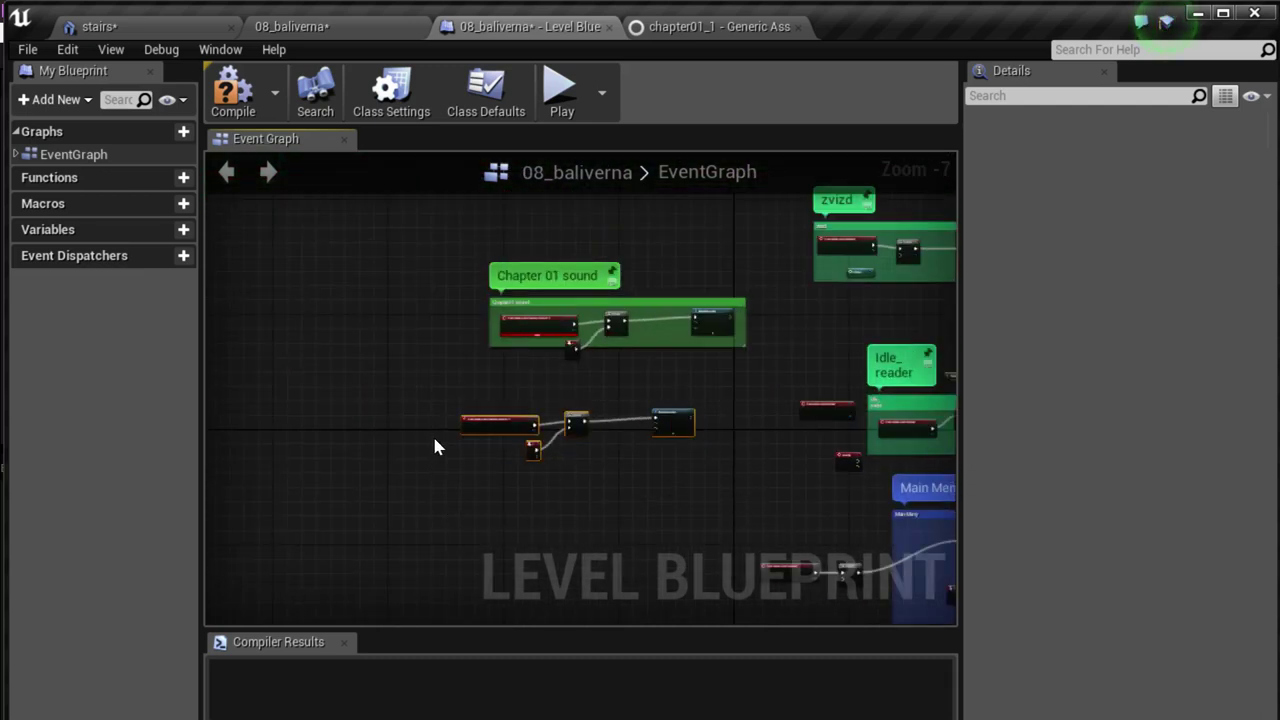
pyautogui.press('c')
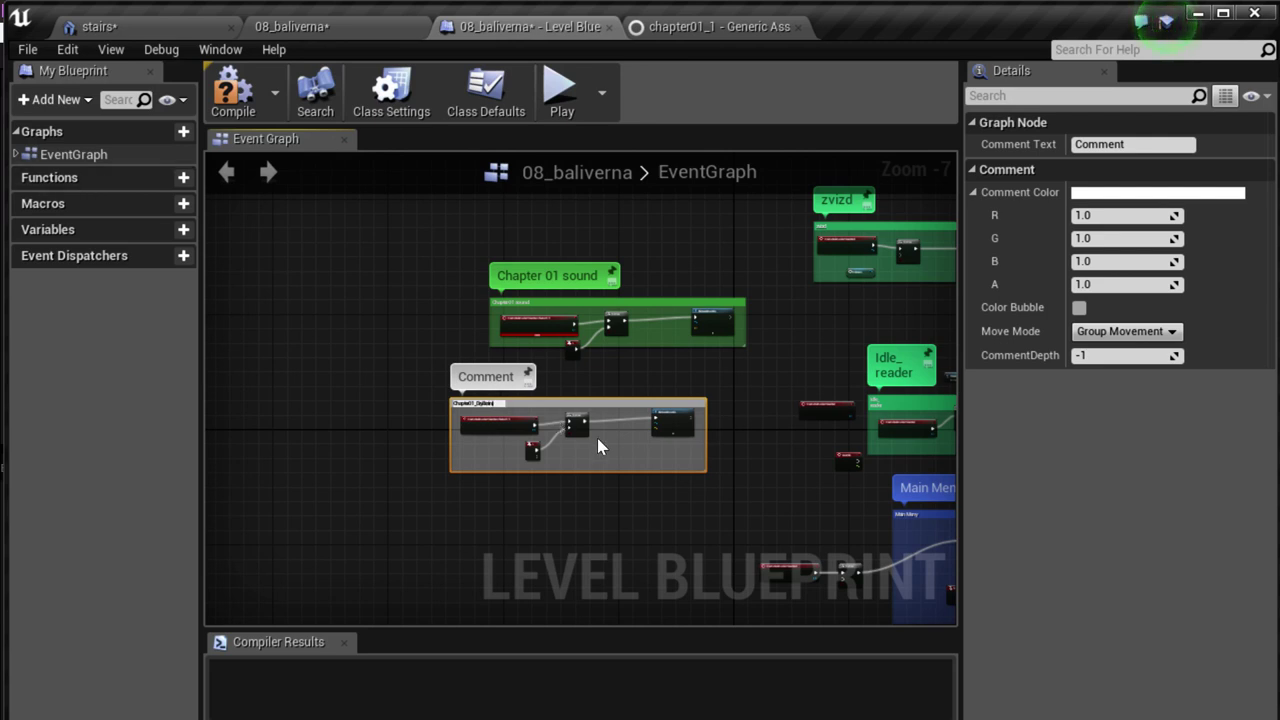
# - Commit the Chapter01_DryBrain comment title and colour the comment dark grey
pyautogui.press('Return')
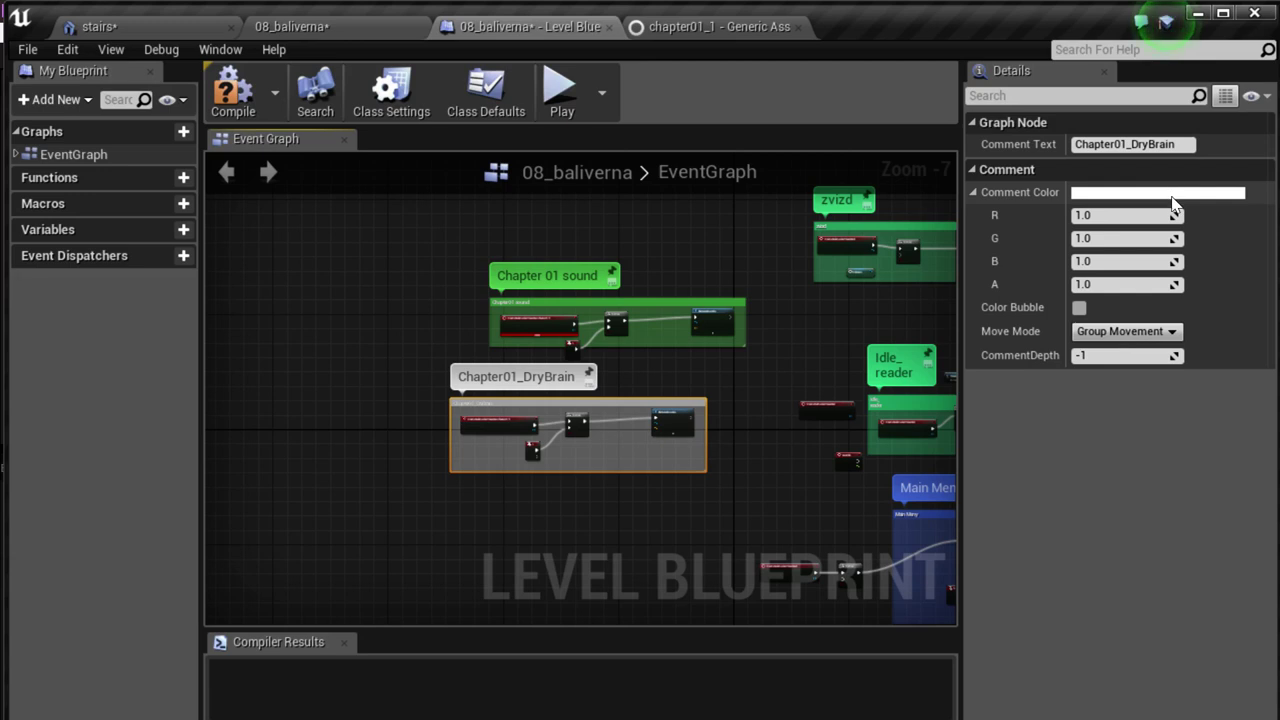
pyautogui.click(1173, 205)
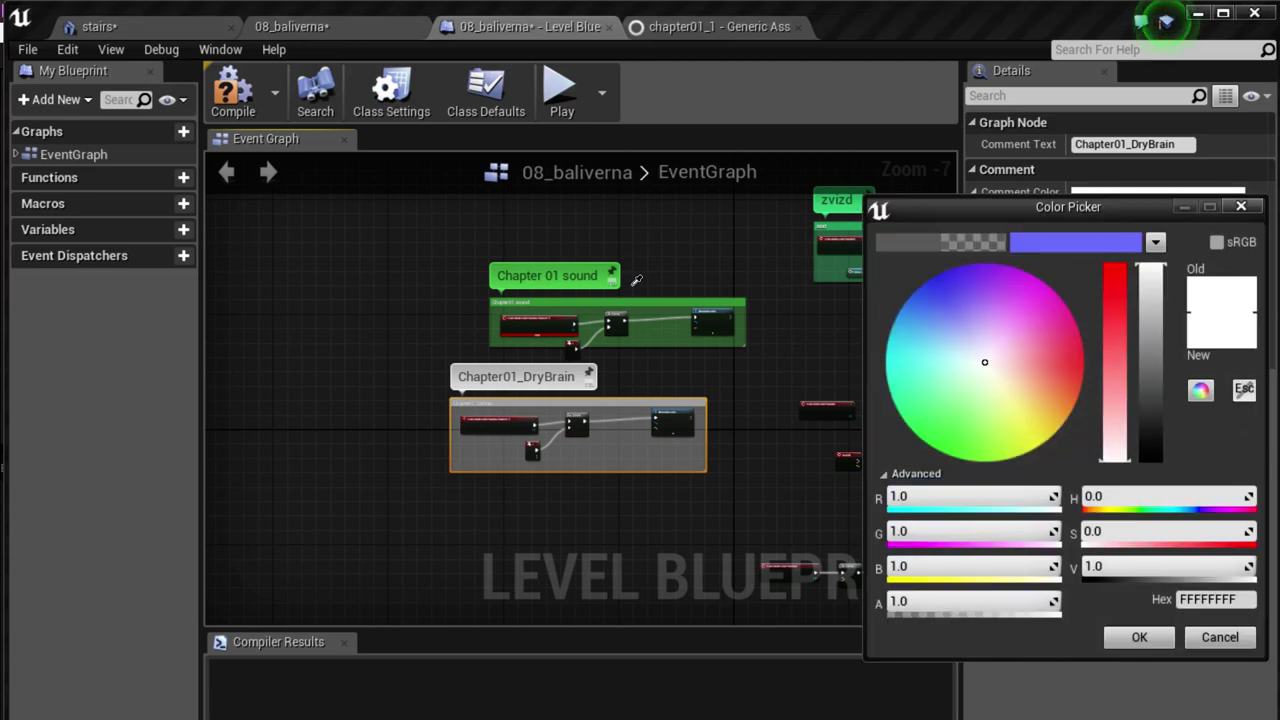
pyautogui.click(590, 262)
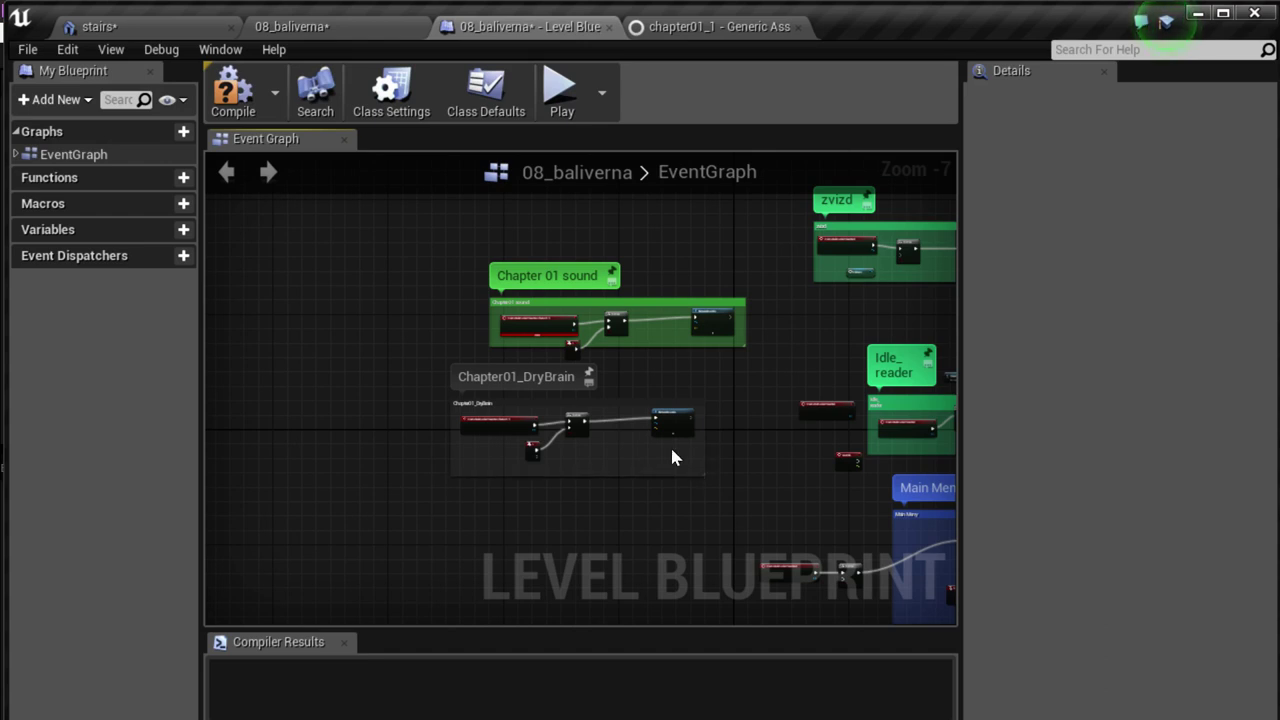
# - Toggle the comment's title bubble, then delete the Chapter01_DryBrain comment
pyautogui.scroll(3, 550, 396)
pyautogui.doubleClick(378, 362)
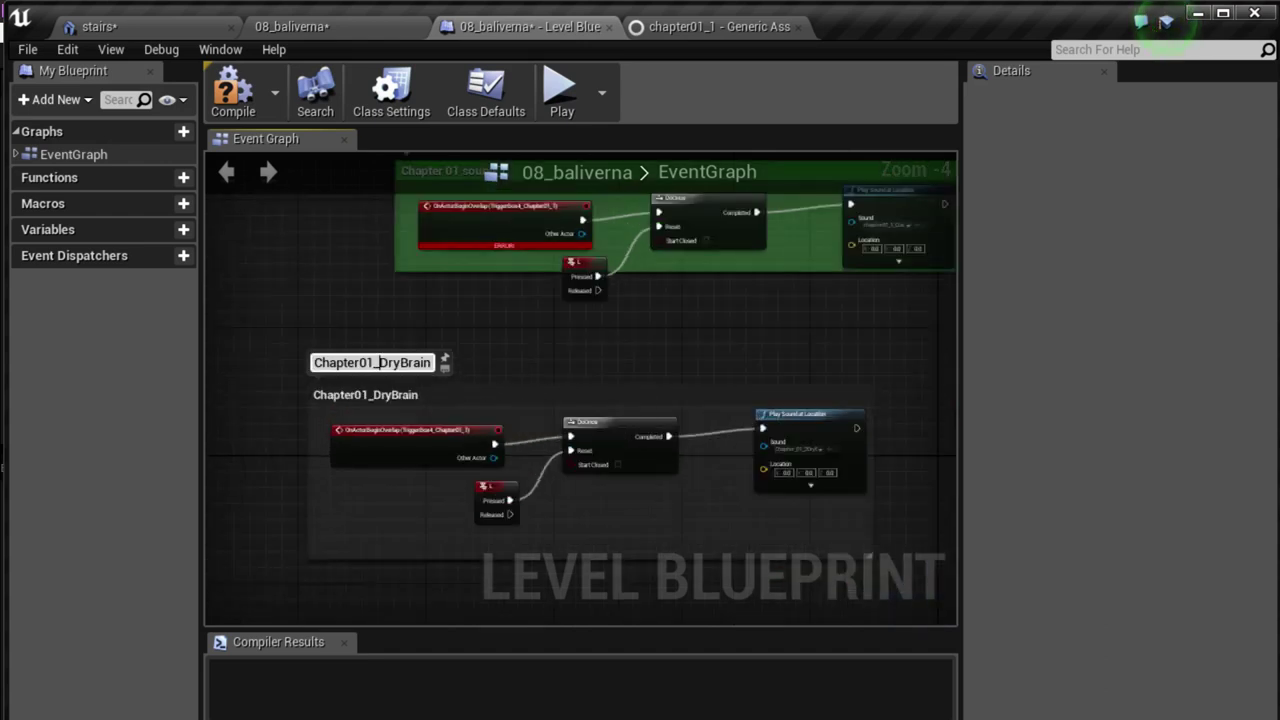
pyautogui.click(443, 364)
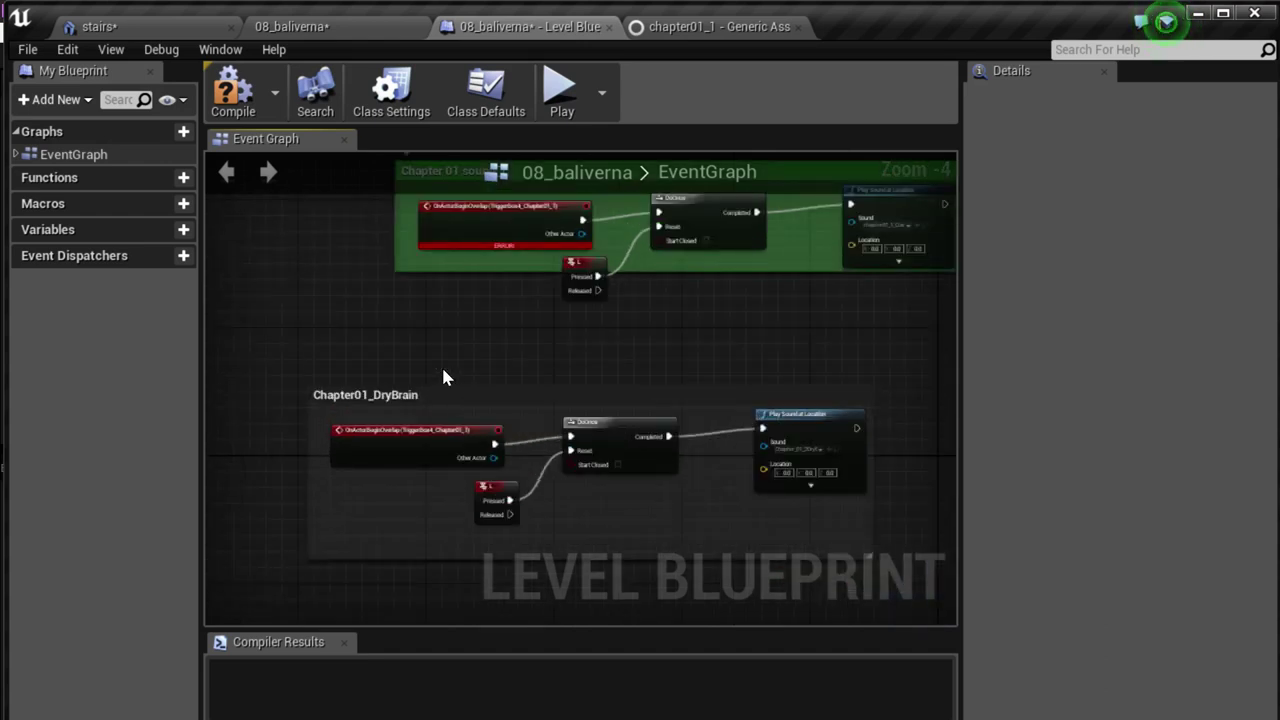
pyautogui.click(380, 398)
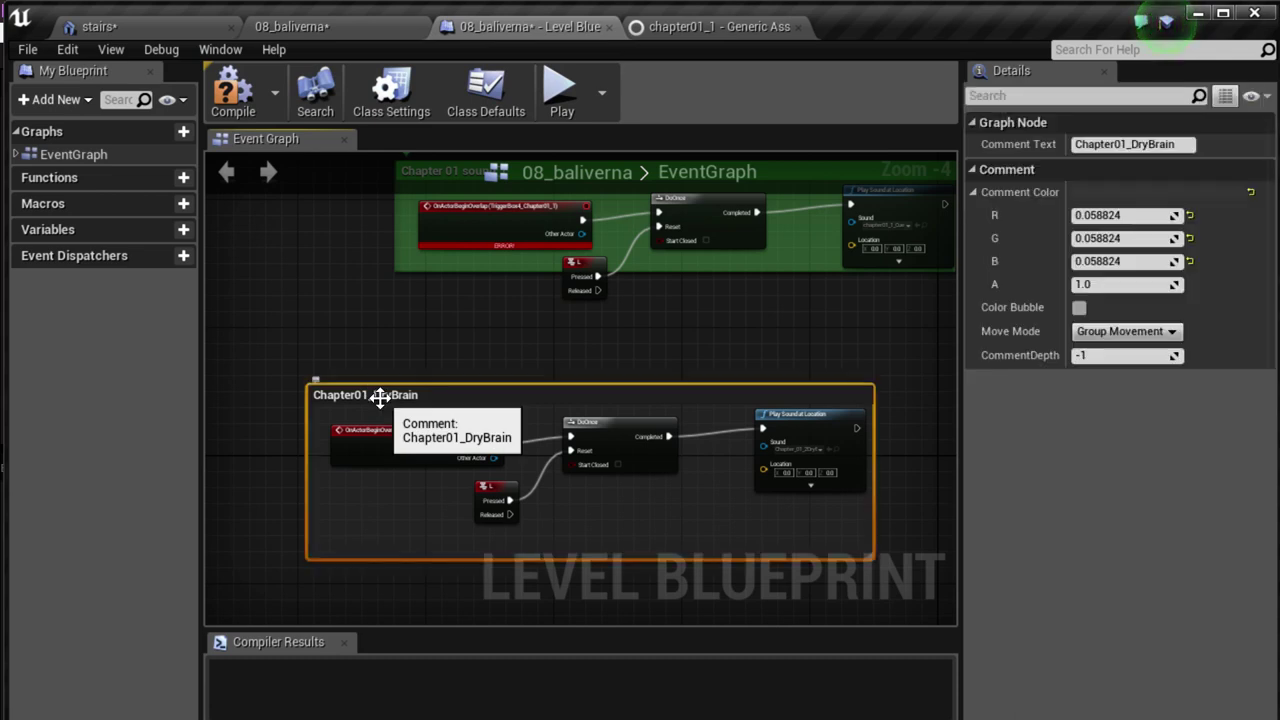
pyautogui.click(316, 384)
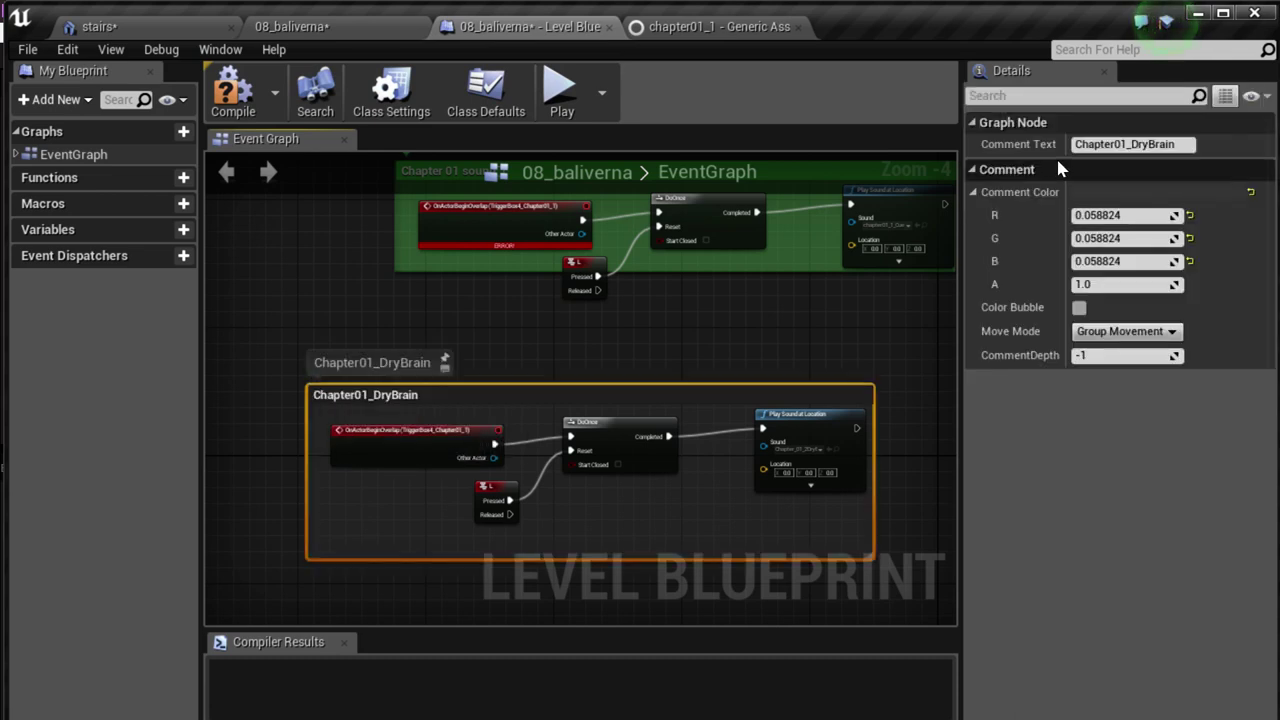
pyautogui.scroll(2, 523, 386)
pyautogui.scroll(-3, 494, 357)
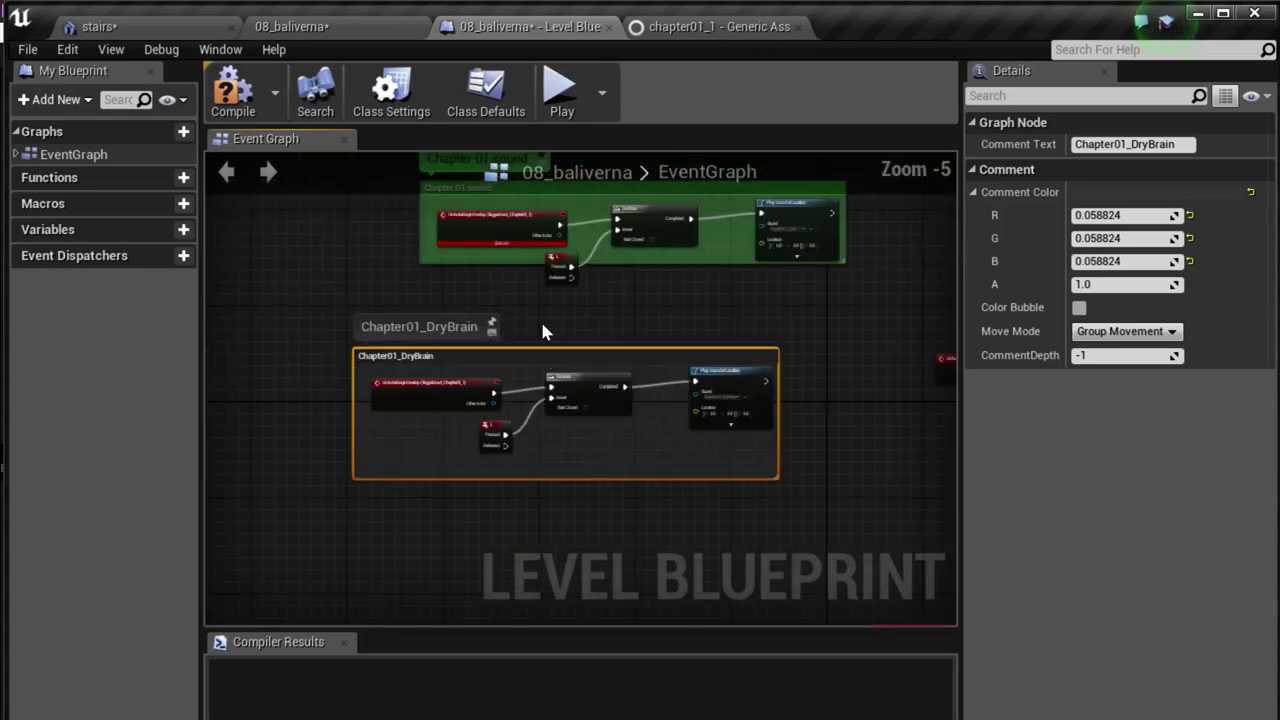
pyautogui.press('Delete')
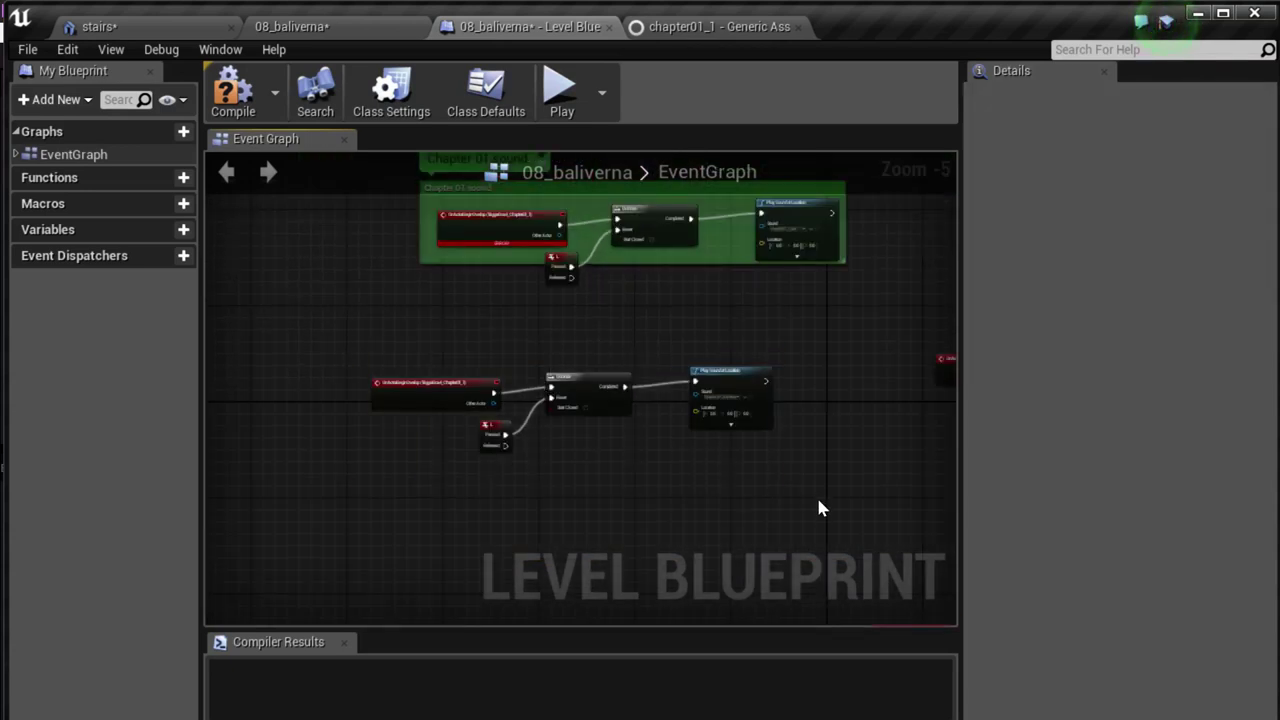
# - Restore the deleted Chapter01_DryBrain comment and recheck its title, leaving it unchanged
pyautogui.hotkey('ctrl', 'z')
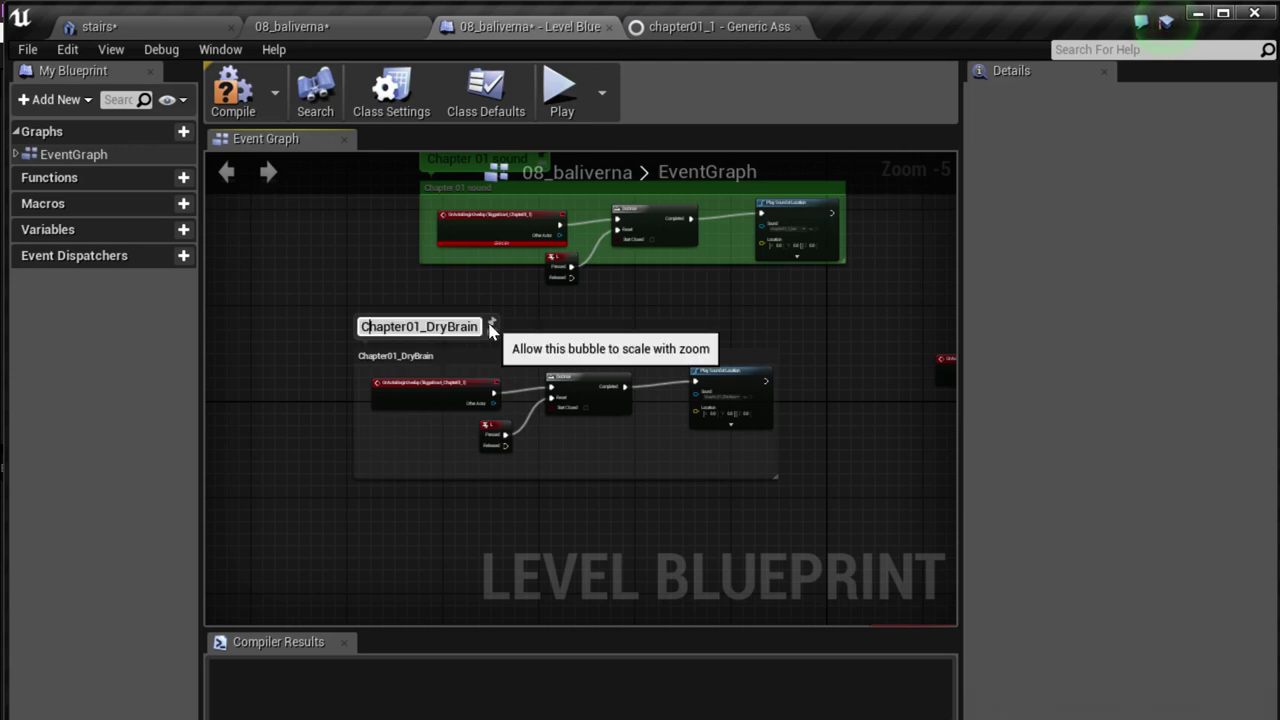
pyautogui.click(727, 476)
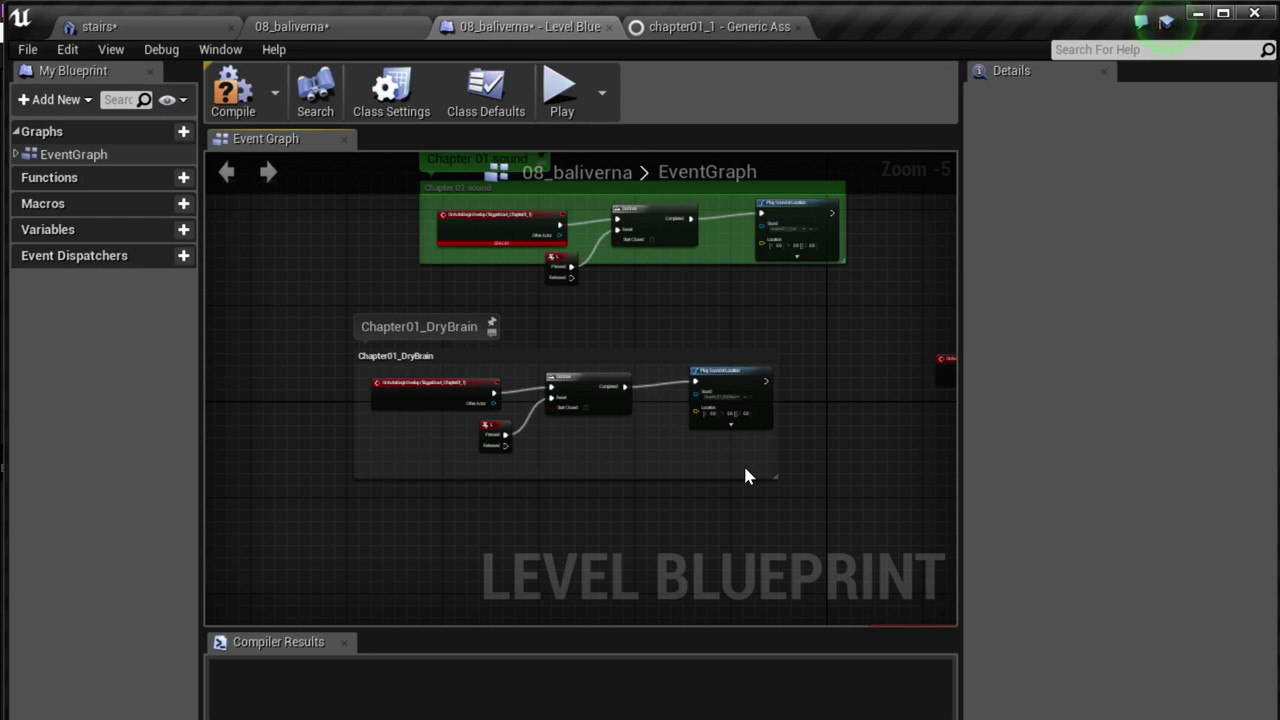
pyautogui.moveTo(745, 476); pyautogui.dragTo(761, 554, button='right')
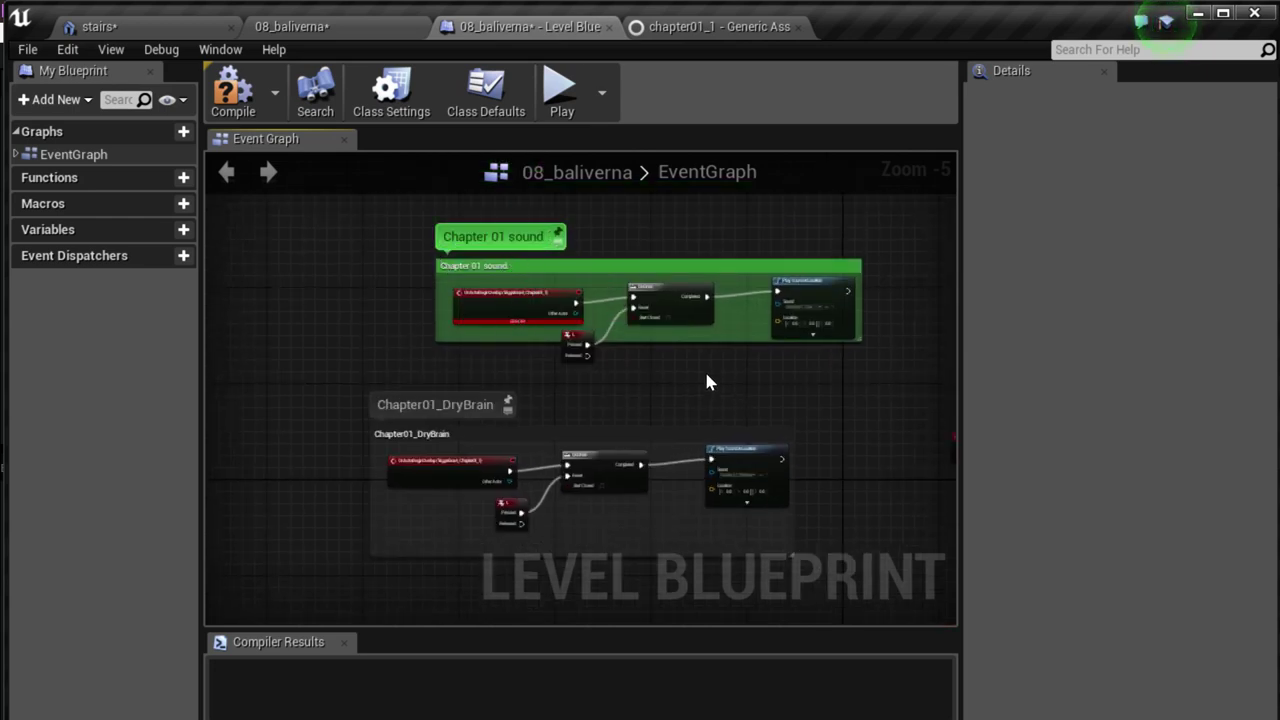
pyautogui.scroll(-4, 706, 382)
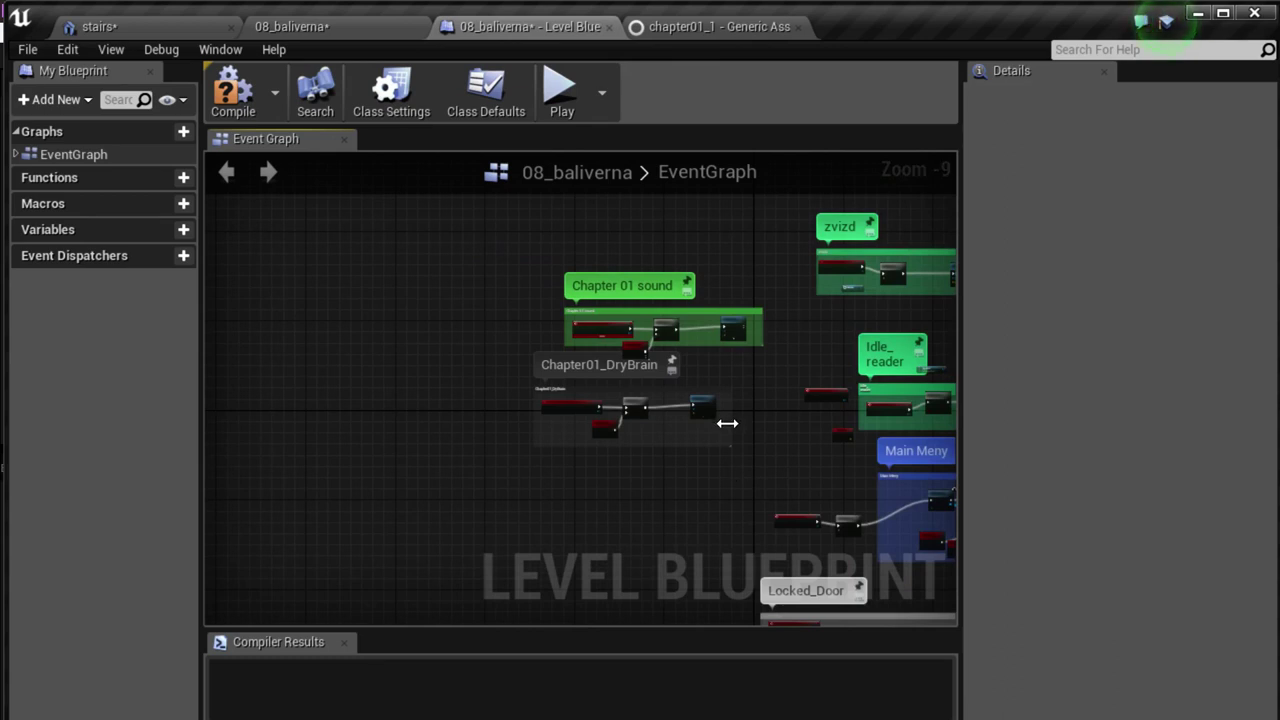
pyautogui.scroll(3, 727, 423)
pyautogui.scroll(1, 686, 391)
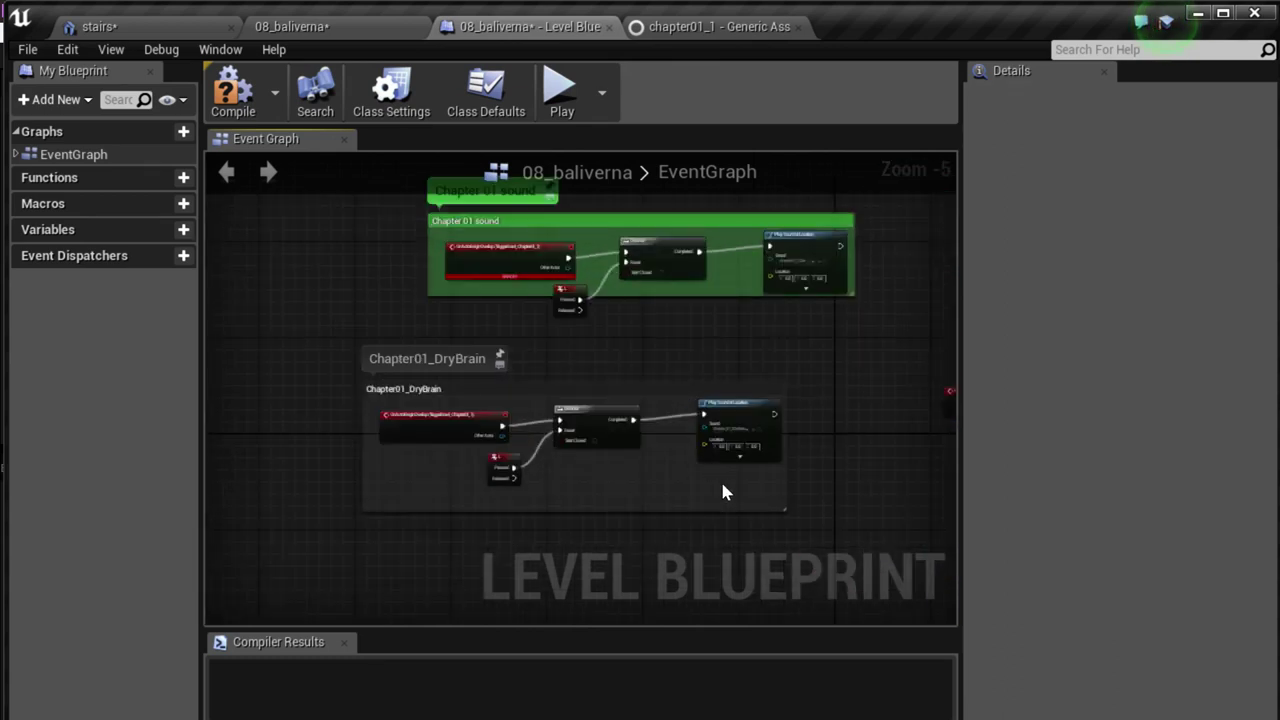
pyautogui.rightClick(722, 485)
pyautogui.press('Escape')
pyautogui.doubleClick(427, 358)
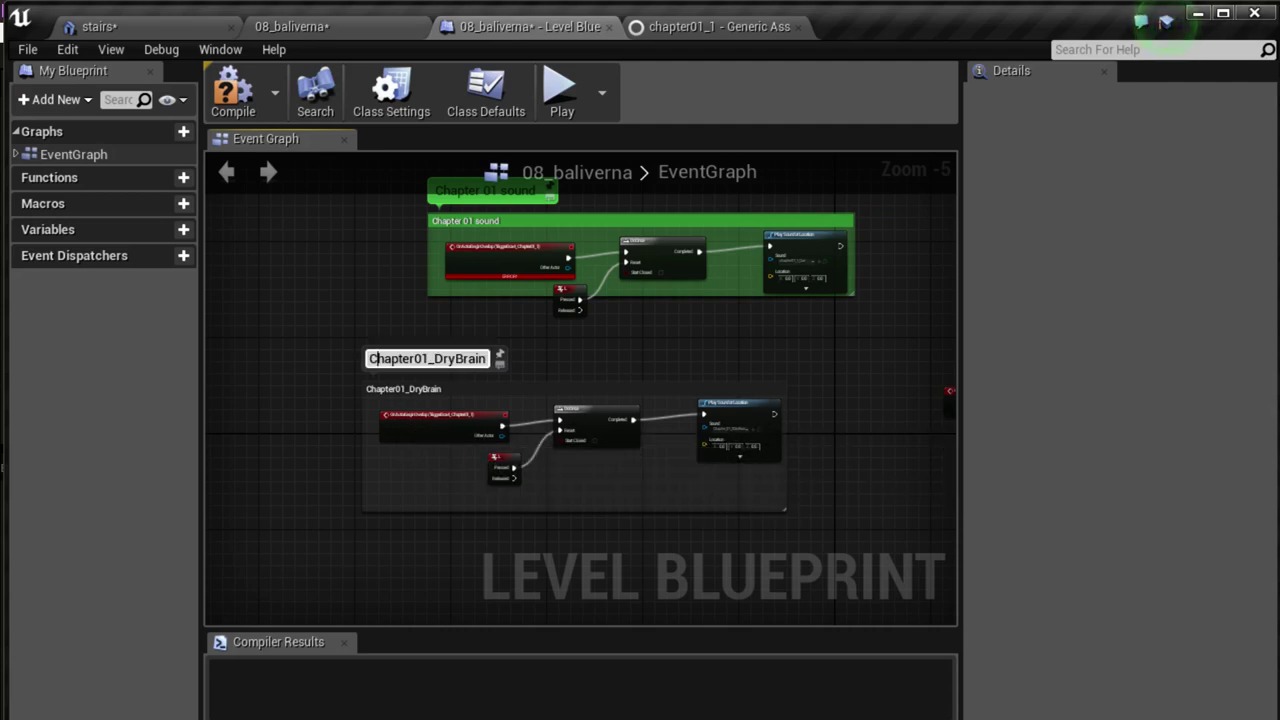
pyautogui.hotkey('ctrl', 'a')
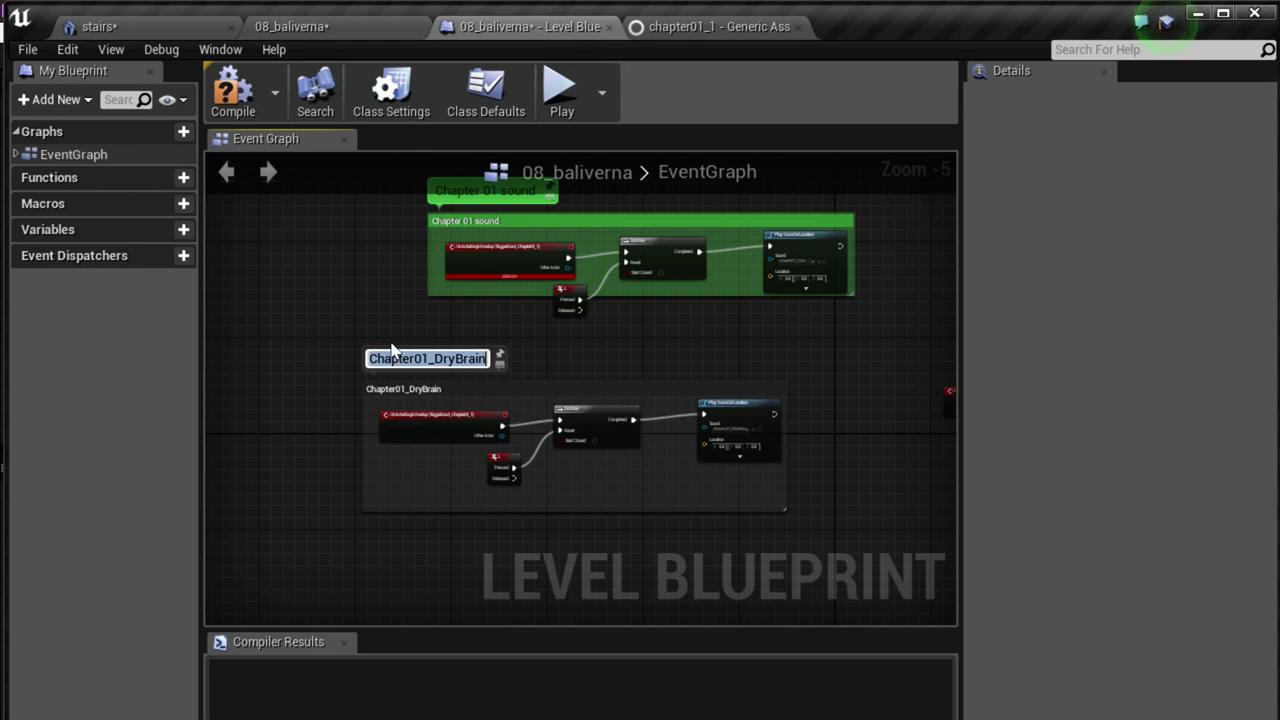
pyautogui.press('Return')
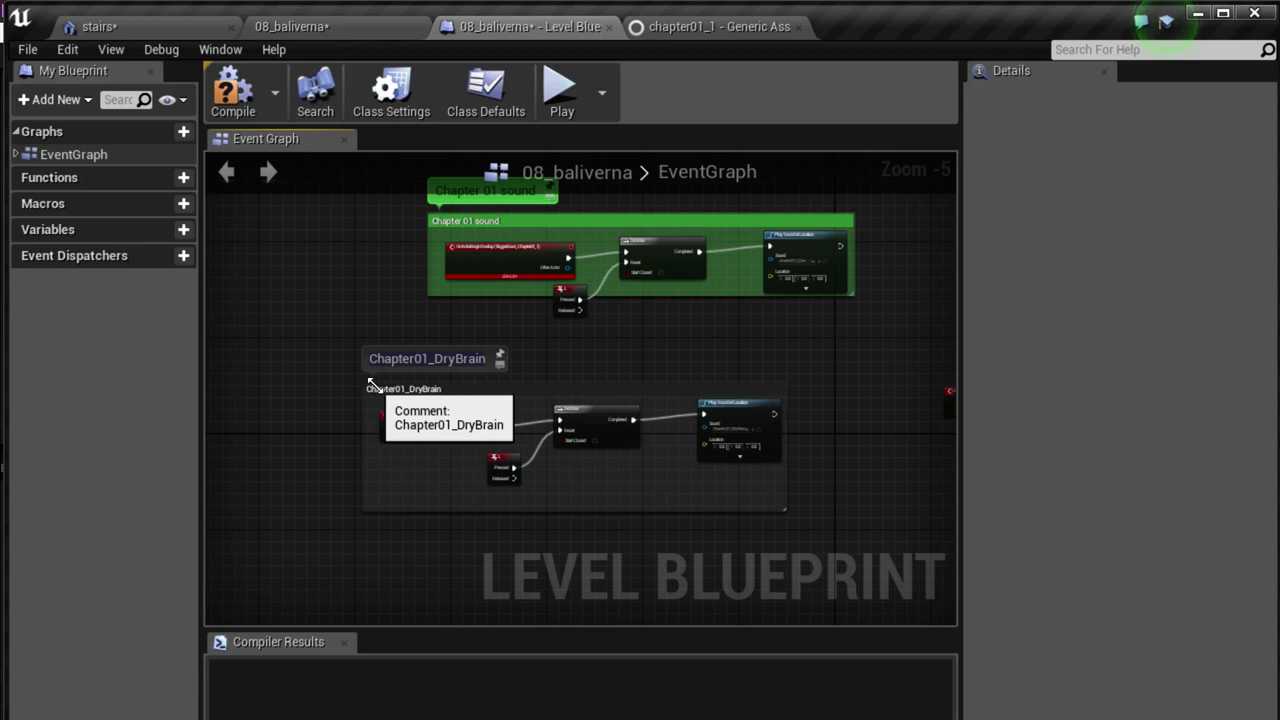
# - Shrink the Chapter01_DryBrain comment to a strip above the nodes and collapse its bubble
pyautogui.moveTo(776, 511); pyautogui.dragTo(767, 514)
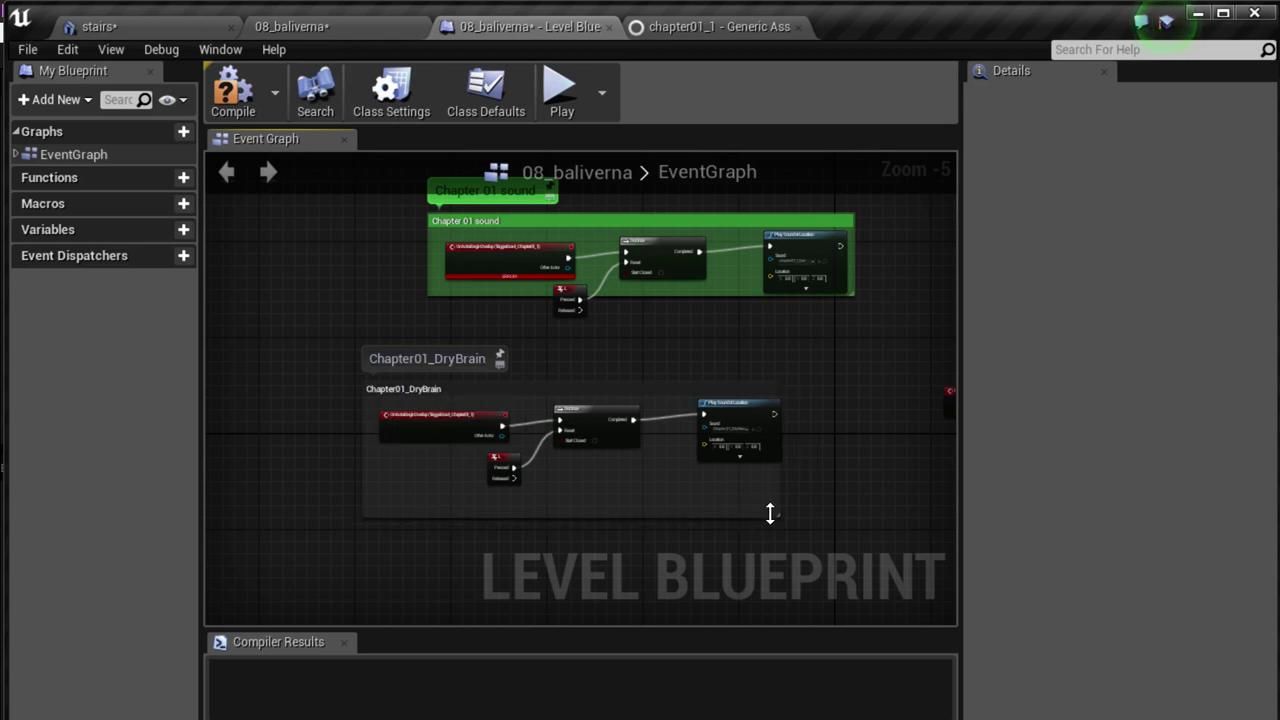
pyautogui.moveTo(779, 513); pyautogui.dragTo(520, 382)
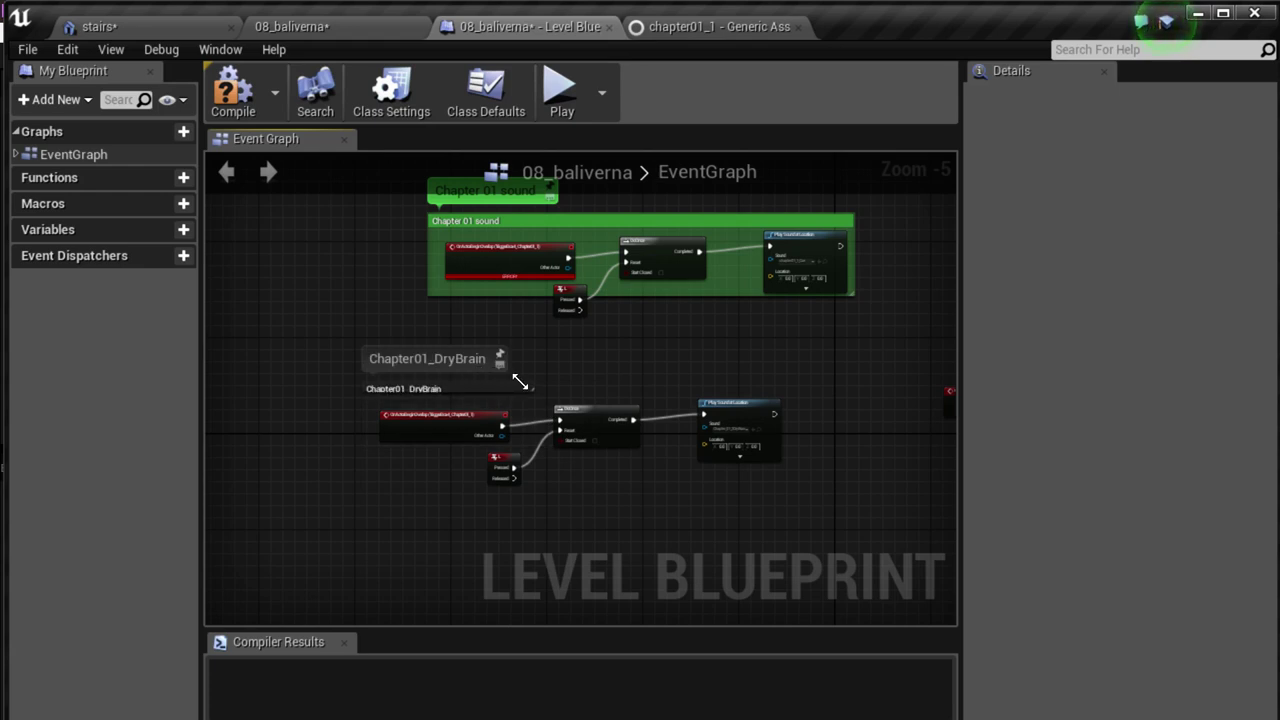
pyautogui.doubleClick(427, 358)
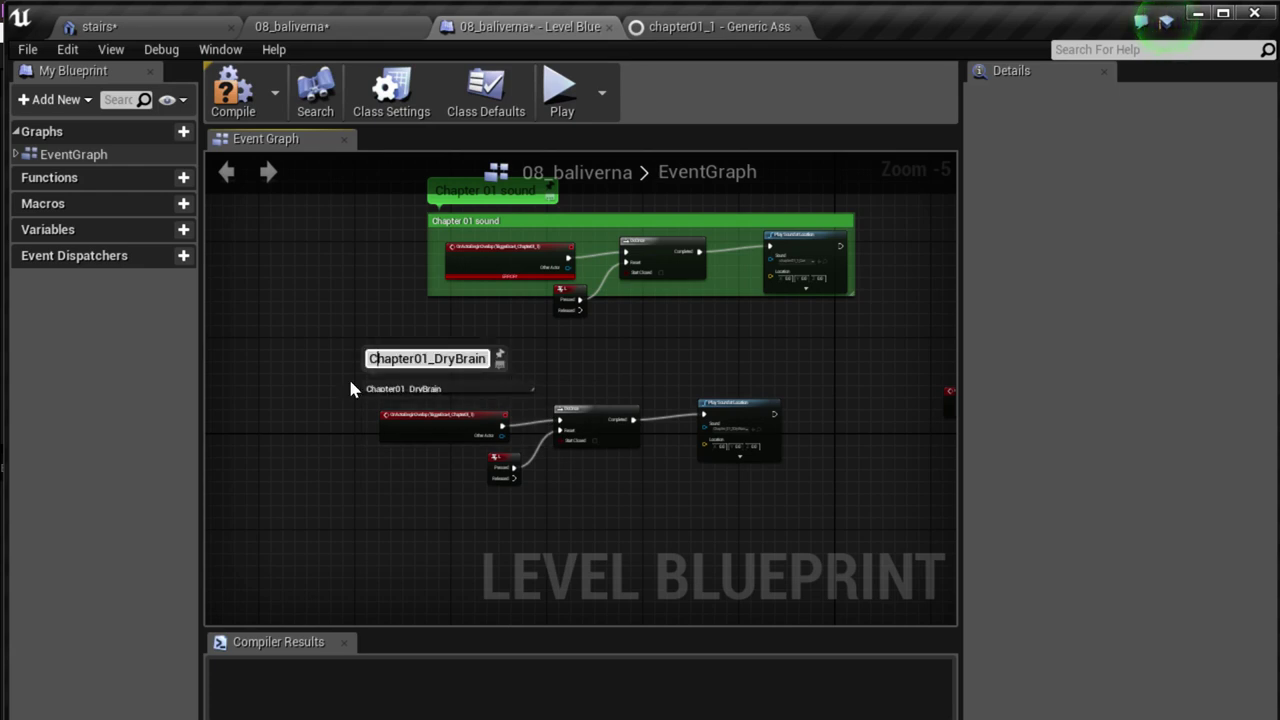
pyautogui.press('Return')
pyautogui.click(499, 365)
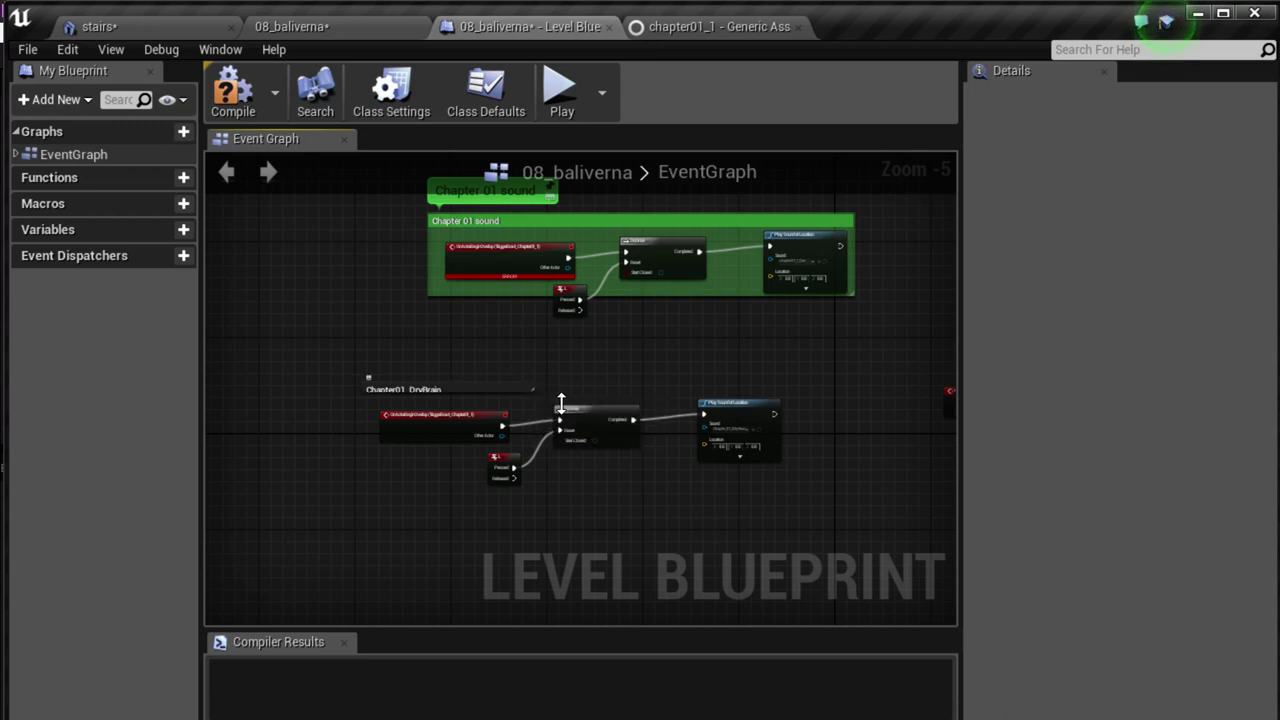
# - Delete the shrunken comment and wrap all DryBrain nodes in a new Chapter01_DryBrain comment
pyautogui.rightClick(513, 390)
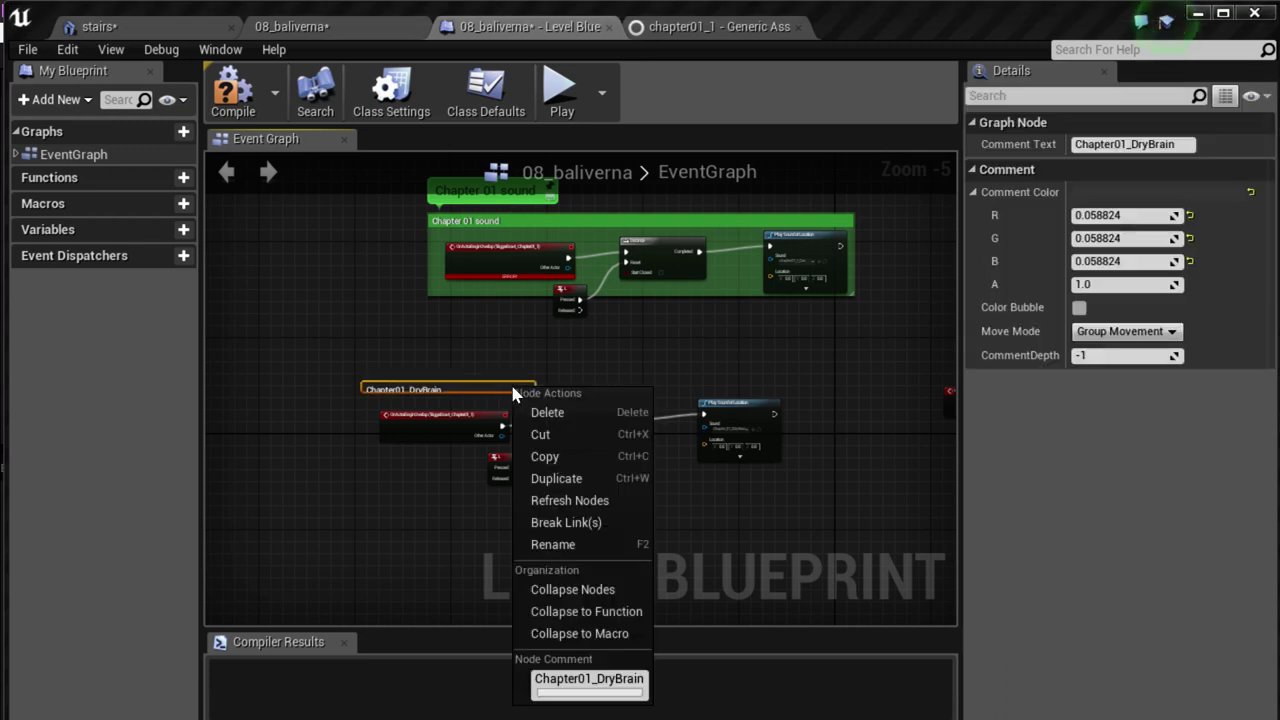
pyautogui.click(547, 412)
pyautogui.moveTo(334, 352); pyautogui.dragTo(840, 550)
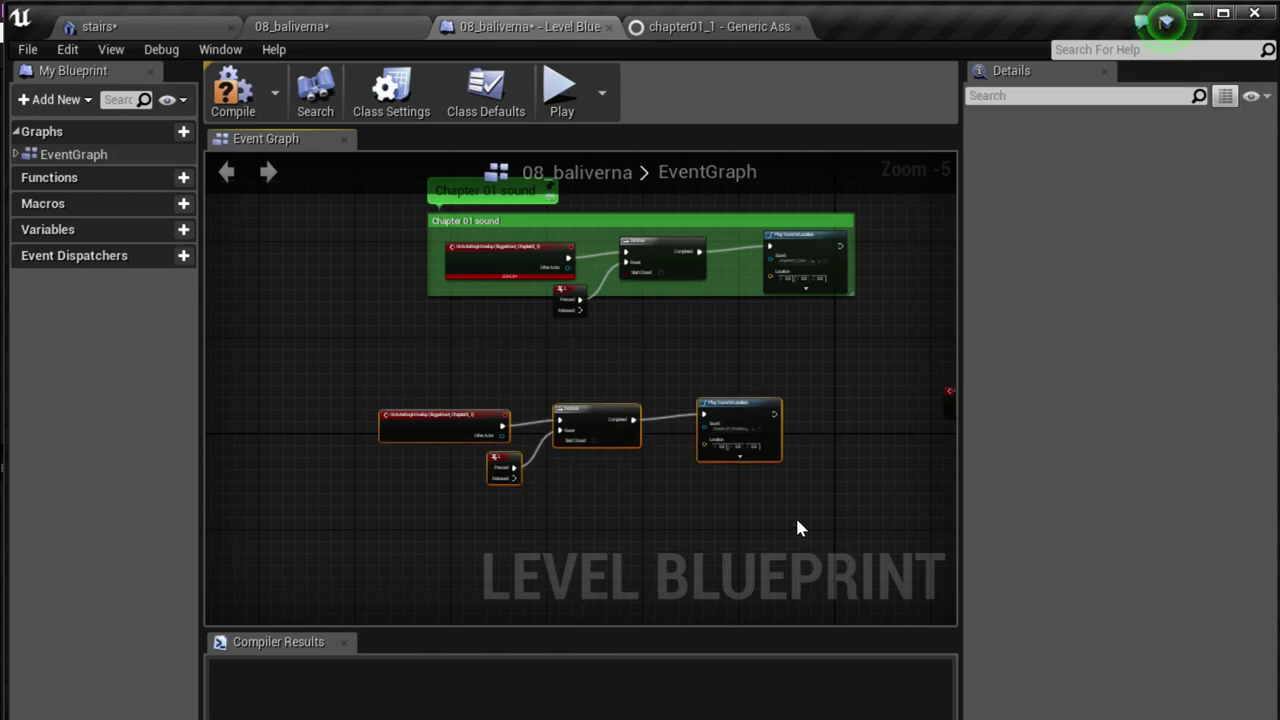
pyautogui.press('c')
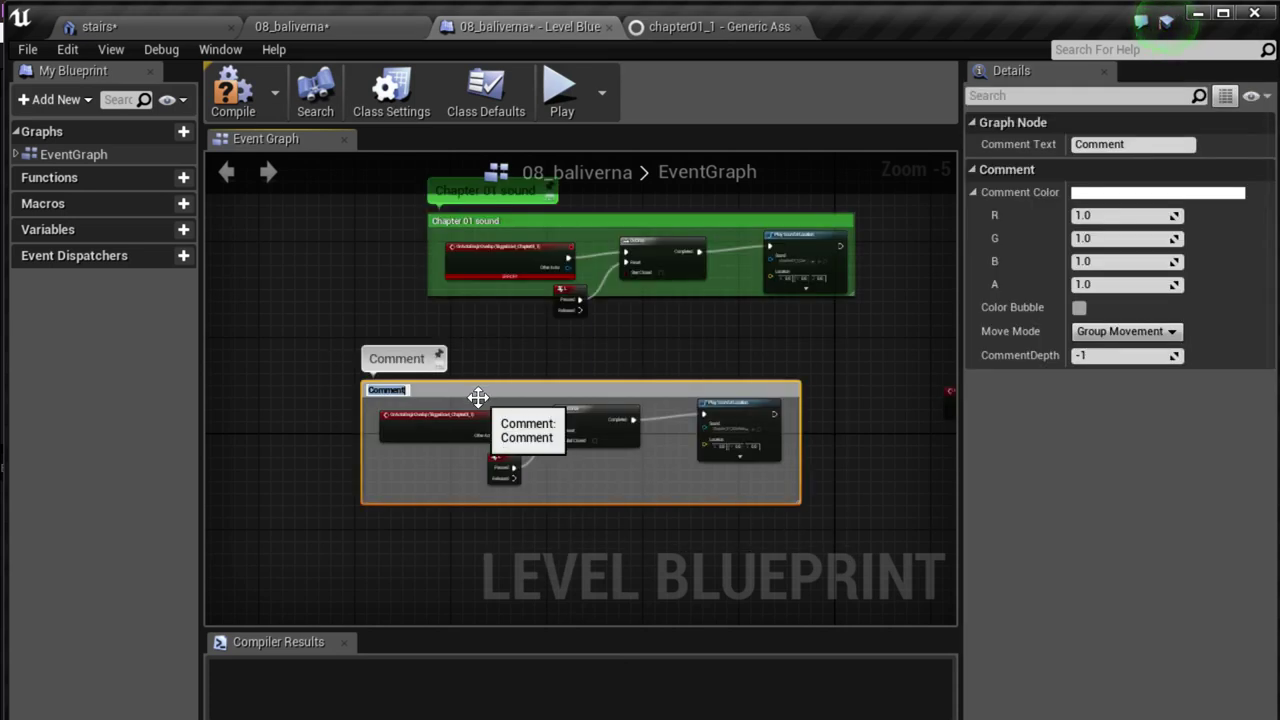
pyautogui.write('Chapter01_DryBrain')
pyautogui.press('Return')
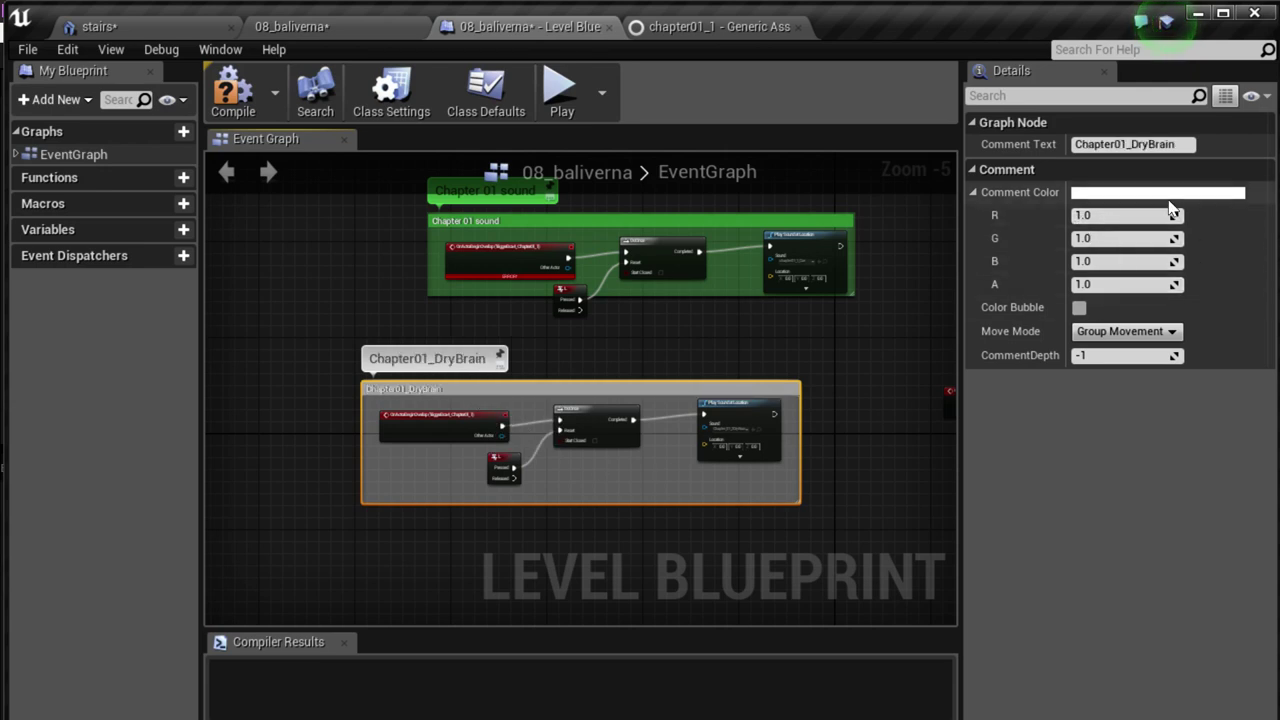
pyautogui.click(809, 505)
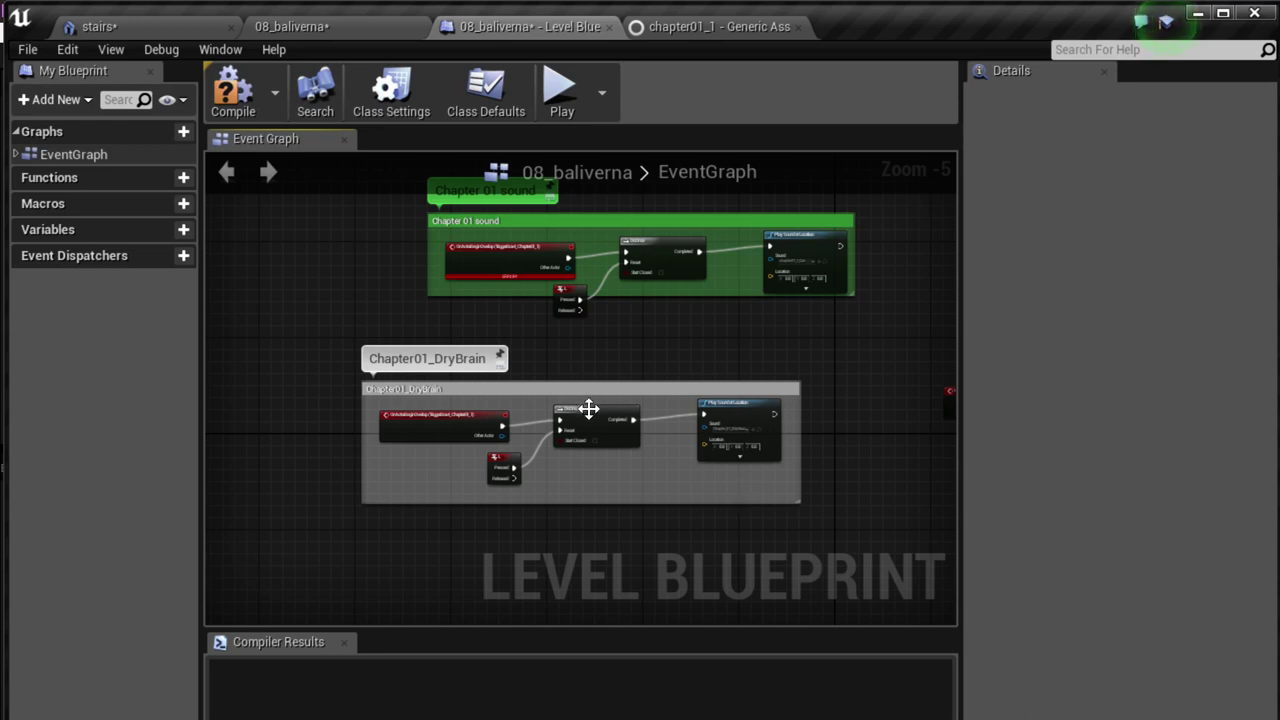
# - Recolour the Chapter01_DryBrain comment by sampling the green from the Chapter 01 sound comment
pyautogui.click(494, 393)
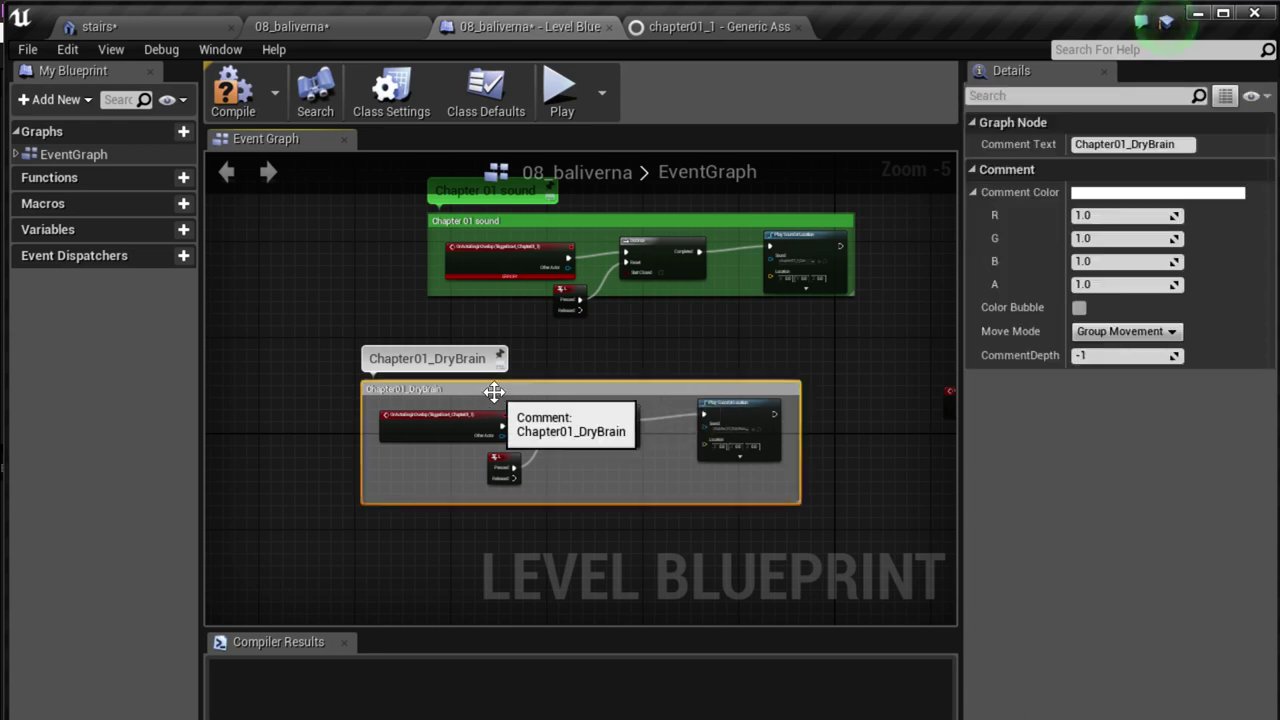
pyautogui.click(1110, 191)
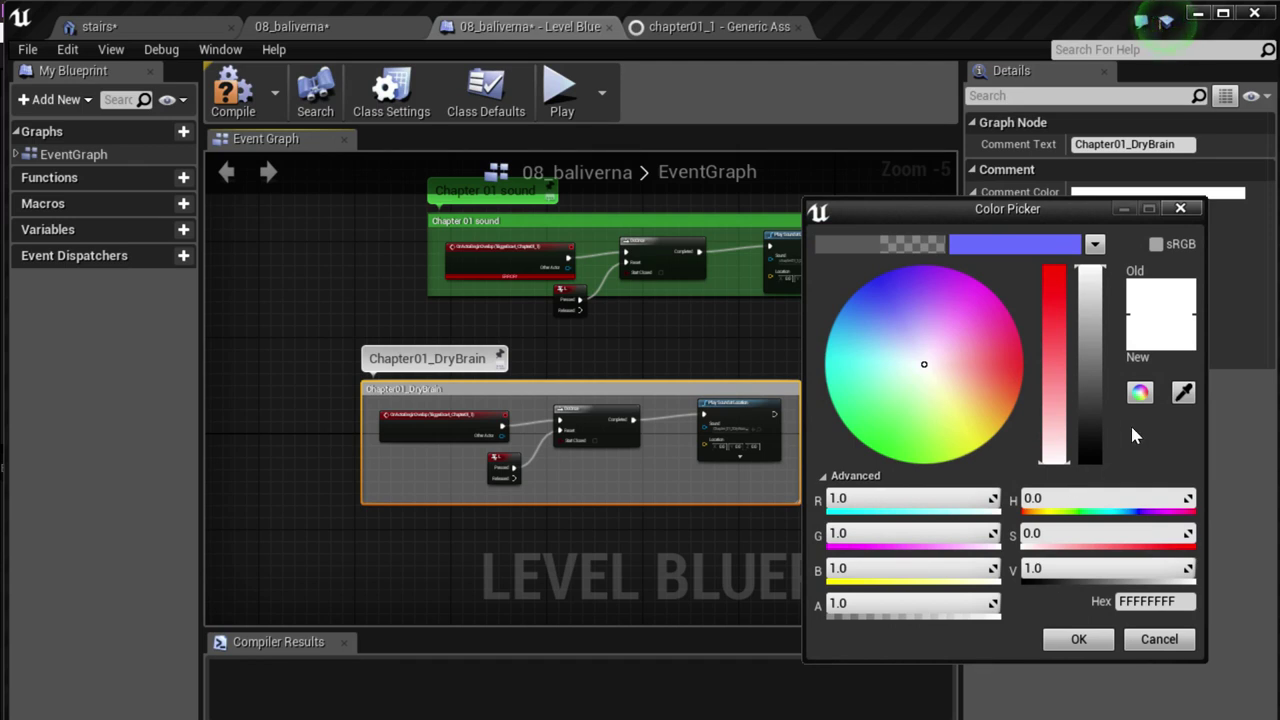
pyautogui.click(1183, 394)
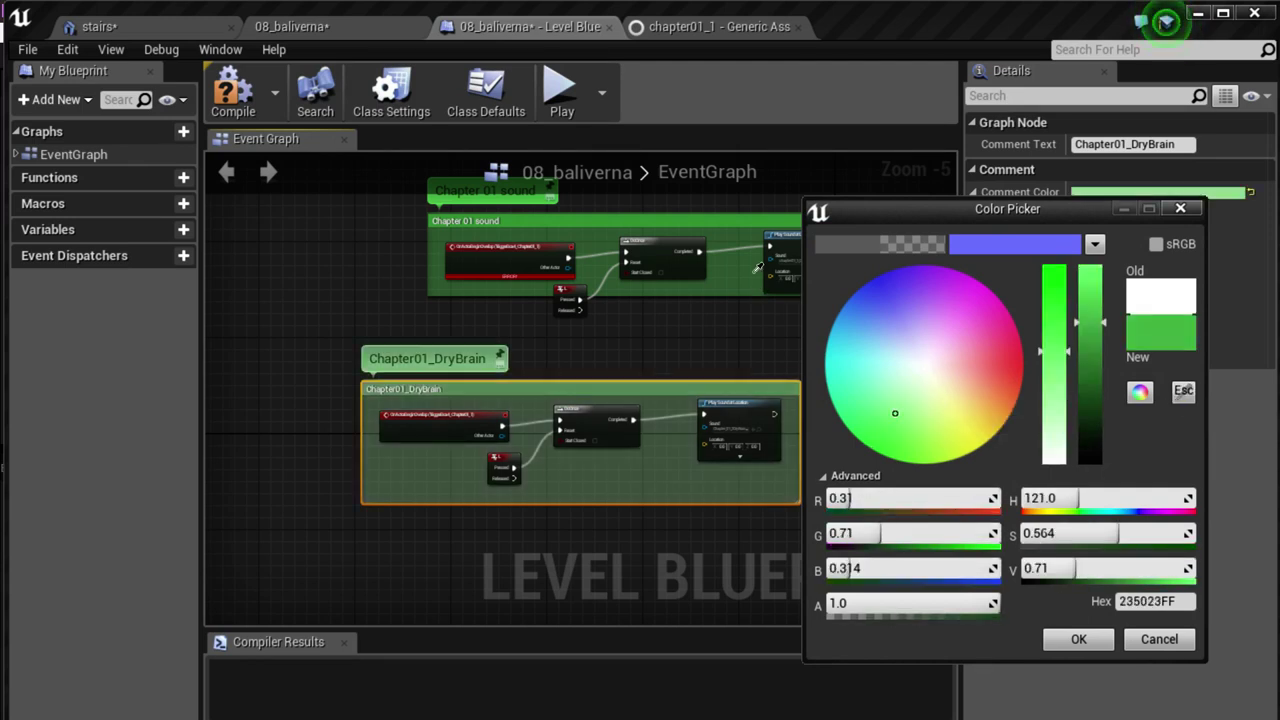
pyautogui.click(752, 281)
pyautogui.scroll(-4, 663, 268)
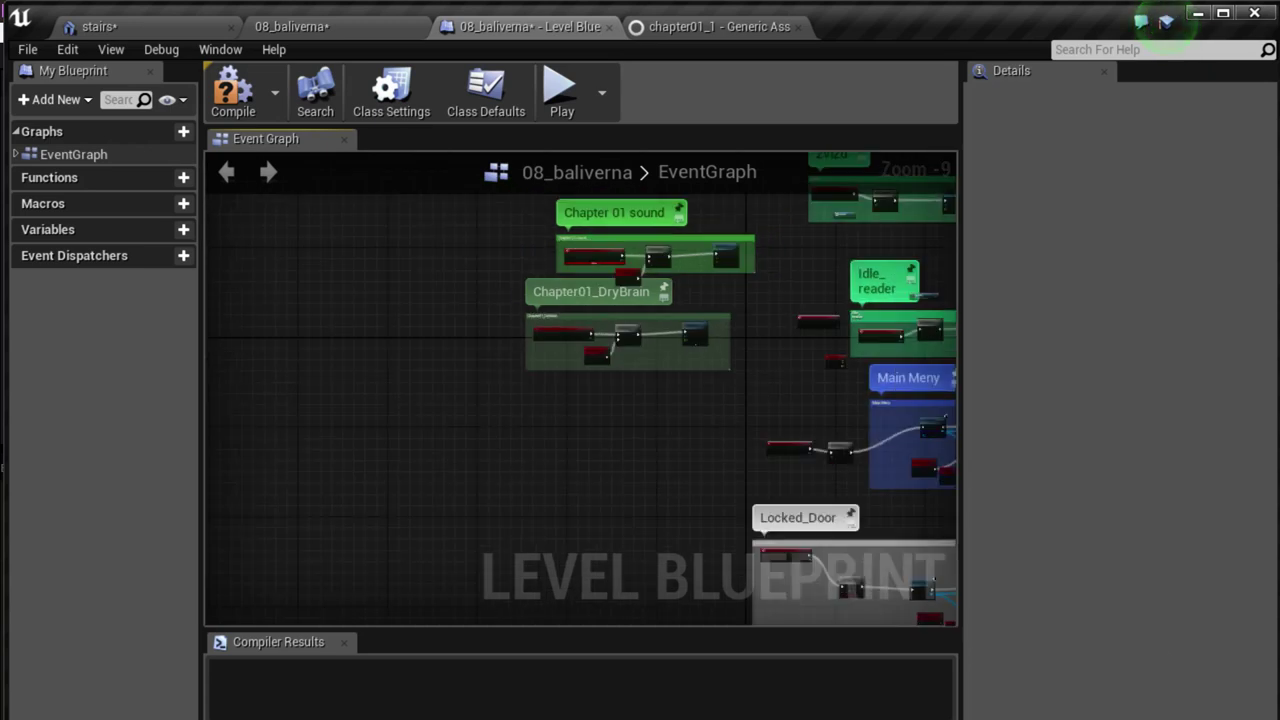
# - Frame the DryBrain comment group and compile the Level Blueprint
pyautogui.moveTo(647, 428); pyautogui.dragTo(511, 509, button='right')
pyautogui.scroll(2, 549, 449)
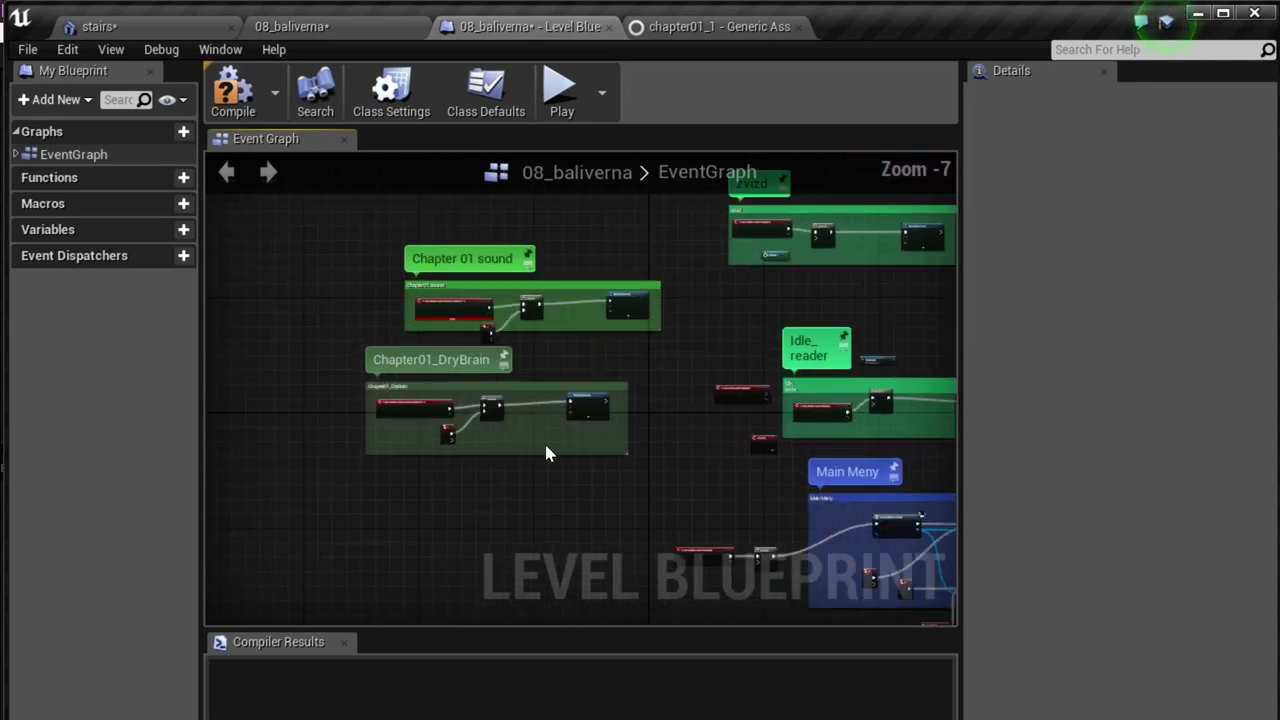
pyautogui.scroll(4, 603, 423)
pyautogui.scroll(3, 544, 385)
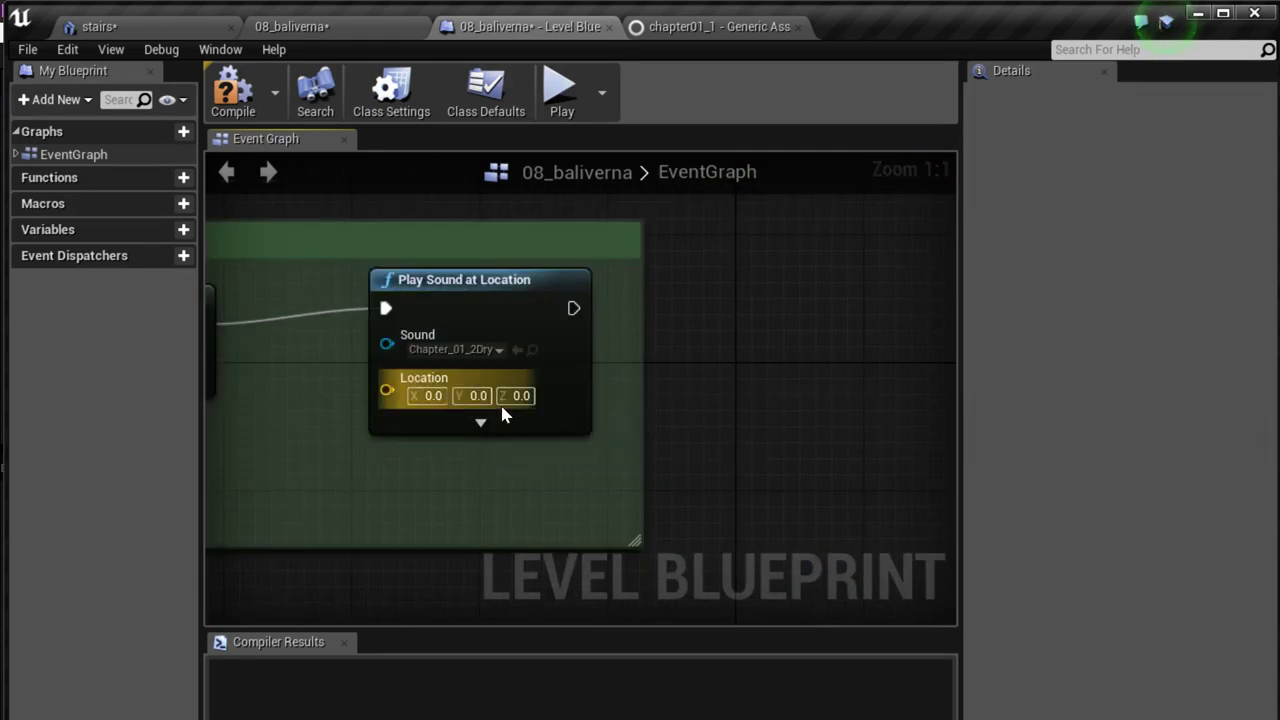
pyautogui.scroll(-1, 503, 409)
pyautogui.scroll(-3, 502, 410)
pyautogui.scroll(-3, 417, 486)
pyautogui.moveTo(417, 486); pyautogui.dragTo(493, 503, button='right')
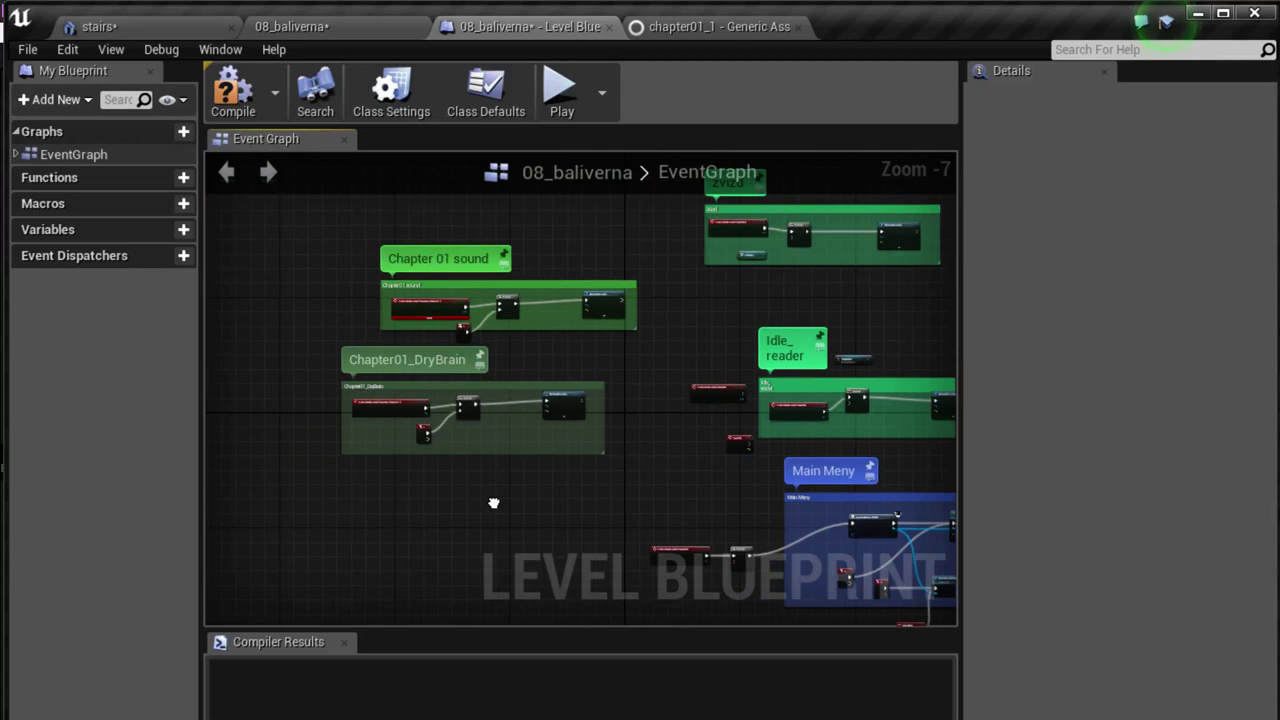
pyautogui.click(233, 113)
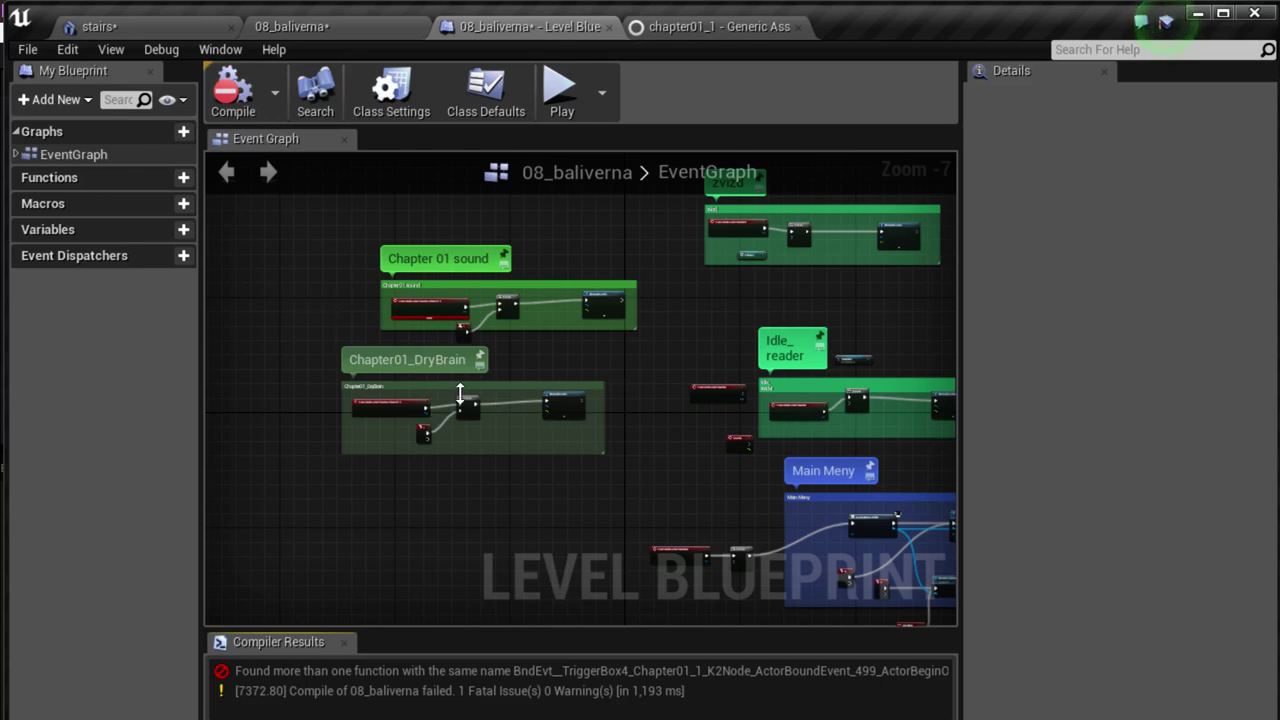
# - Disconnect L Pressed from the DoOnce Reset and recompile the Level Blueprint
pyautogui.scroll(2, 460, 393)
pyautogui.scroll(1, 466, 400)
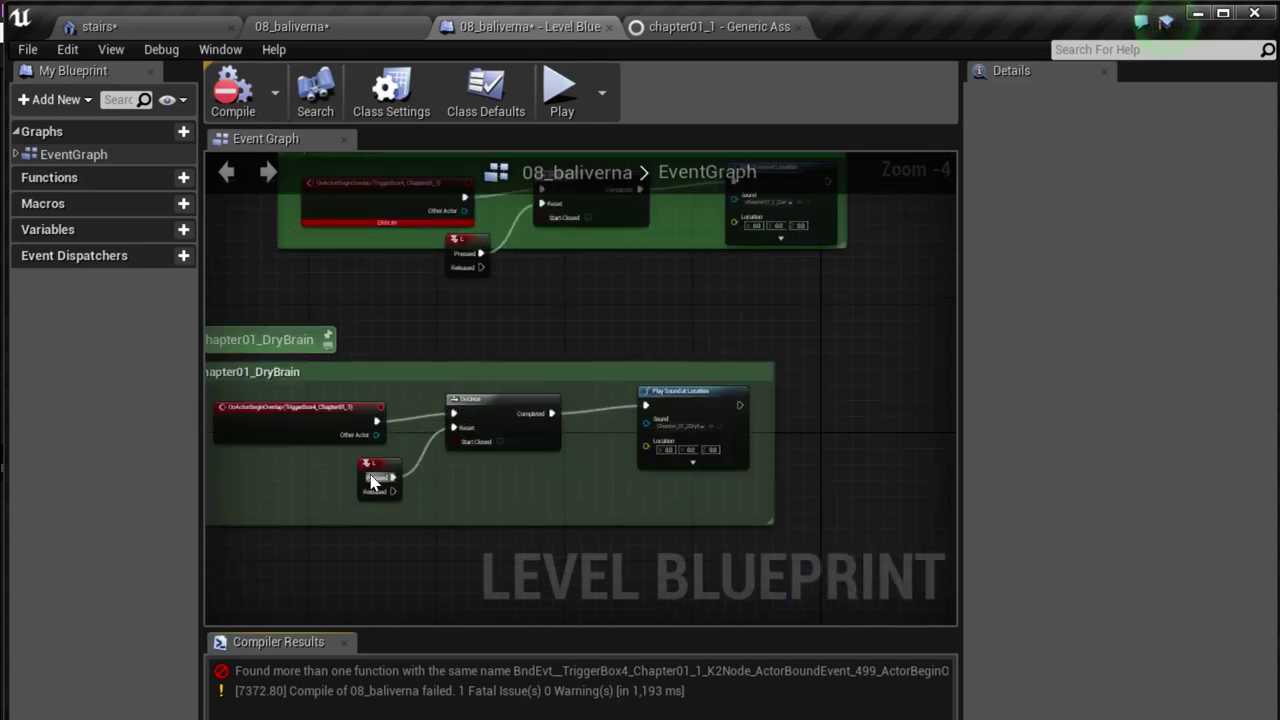
pyautogui.keyDown('alt'); pyautogui.click(393, 477); pyautogui.keyUp('alt')
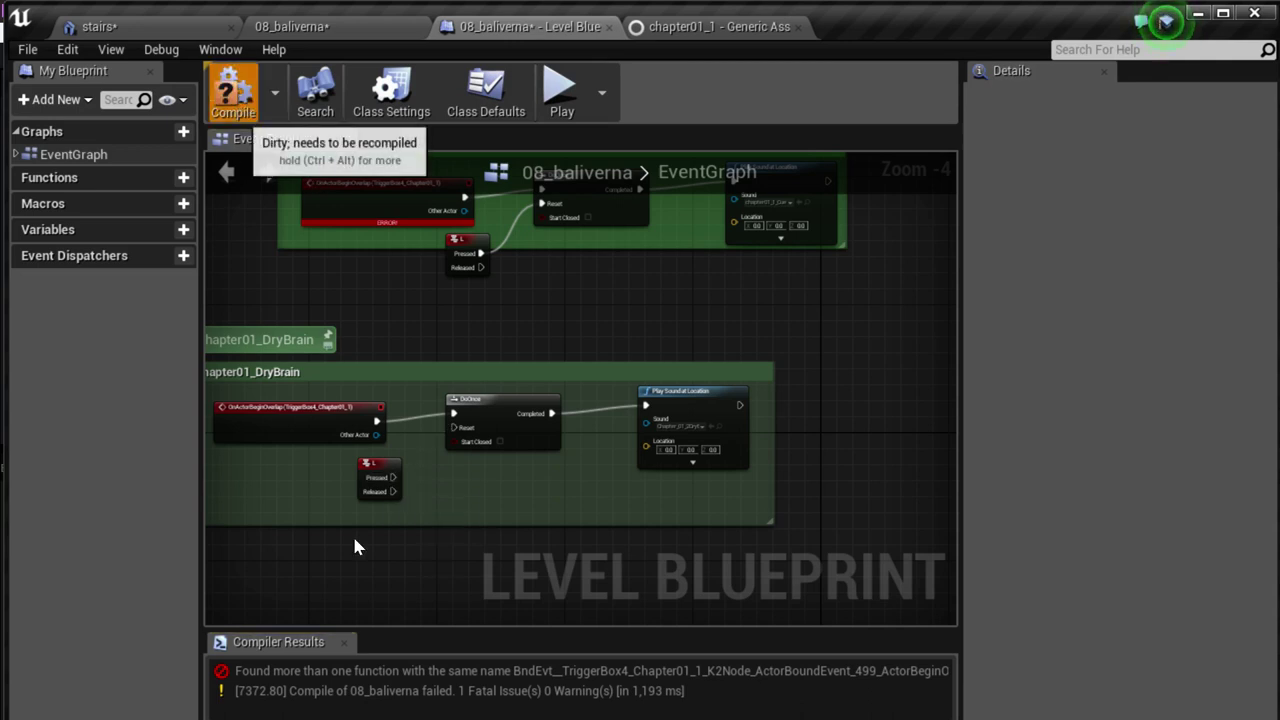
pyautogui.click(232, 92)
# - Inspect the DryBrain overlap event, then return to the 08_baliverna level editor
pyautogui.scroll(-3, 514, 445)
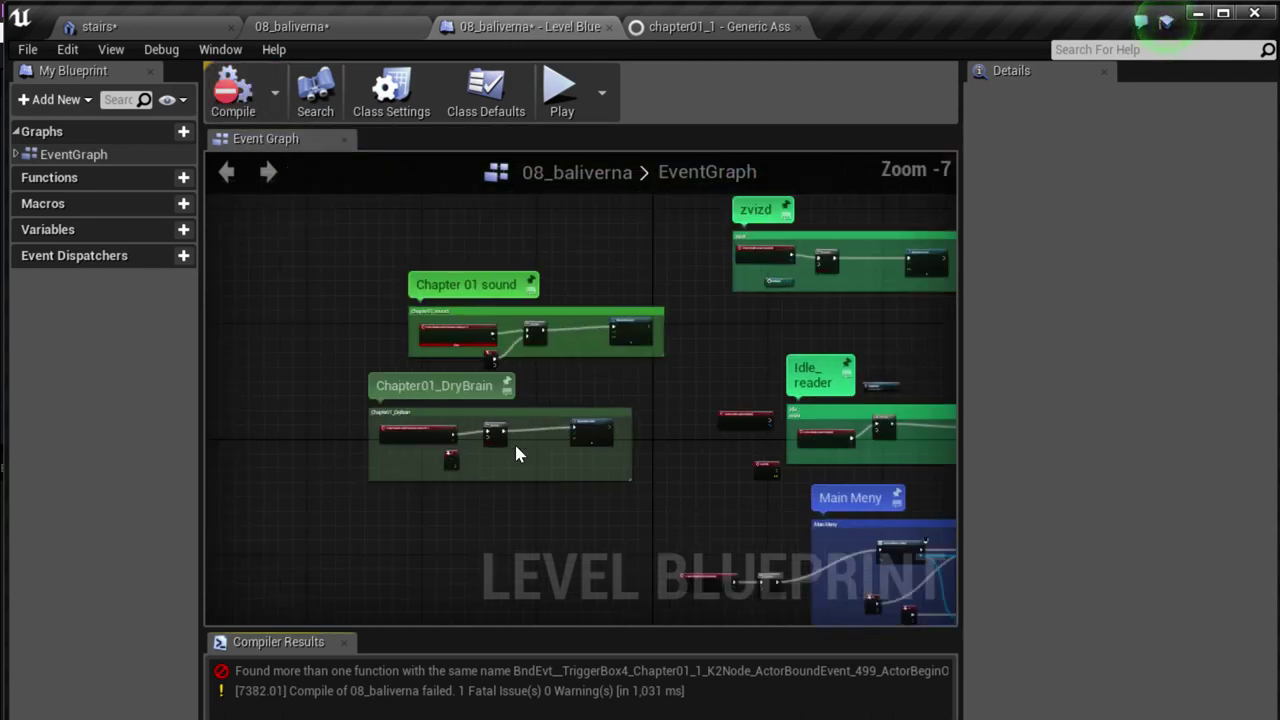
pyautogui.scroll(-1, 490, 422)
pyautogui.scroll(4, 455, 362)
pyautogui.click(440, 544)
pyautogui.scroll(3, 440, 544)
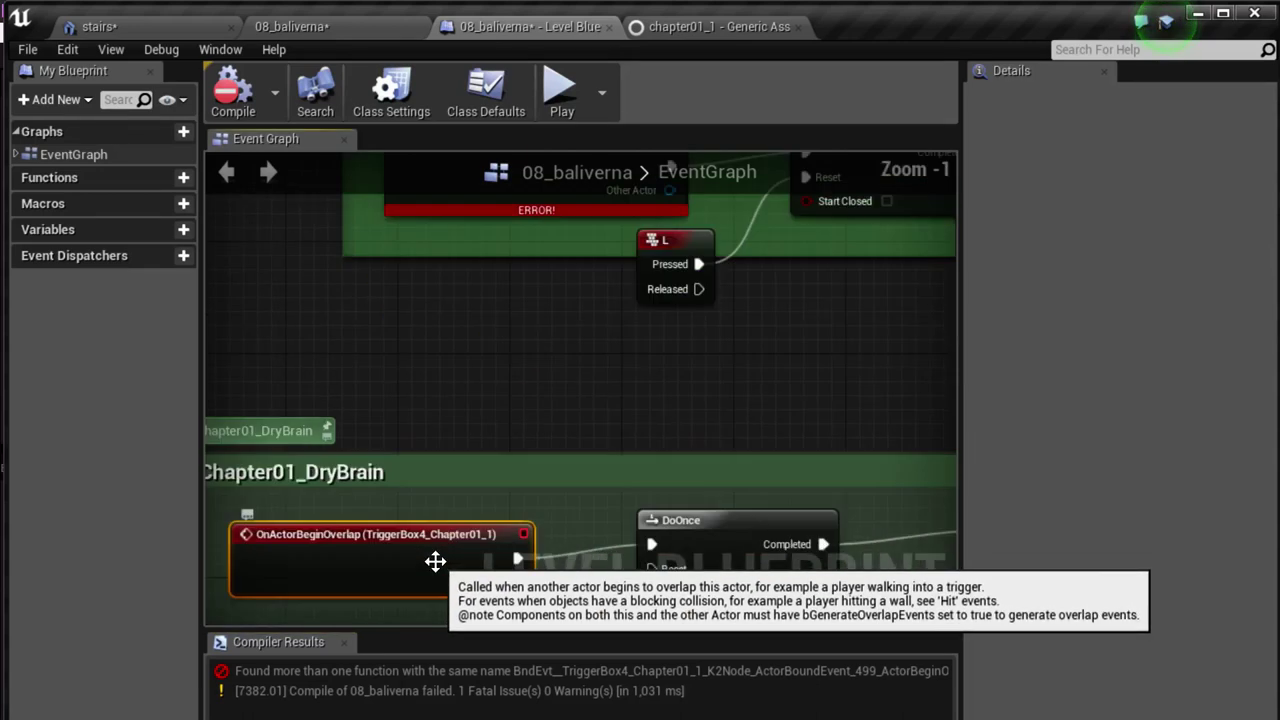
pyautogui.scroll(1, 435, 561)
pyautogui.scroll(-4, 435, 561)
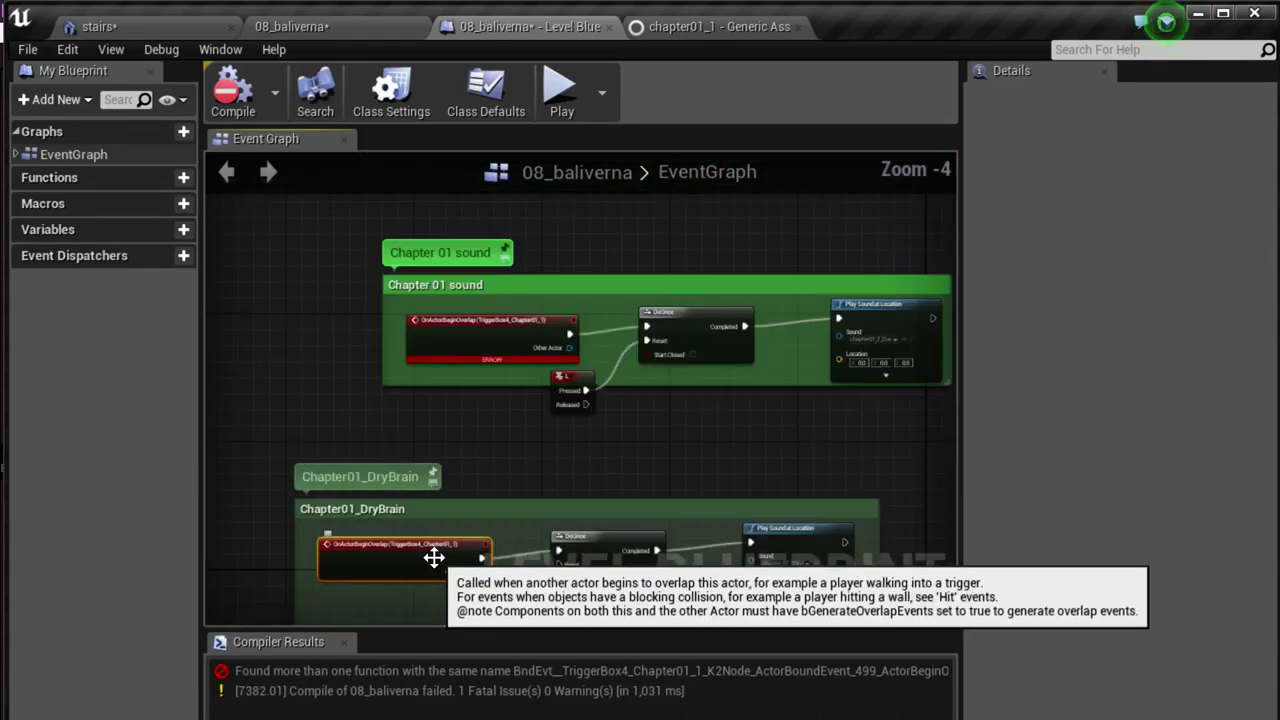
pyautogui.click(290, 27)
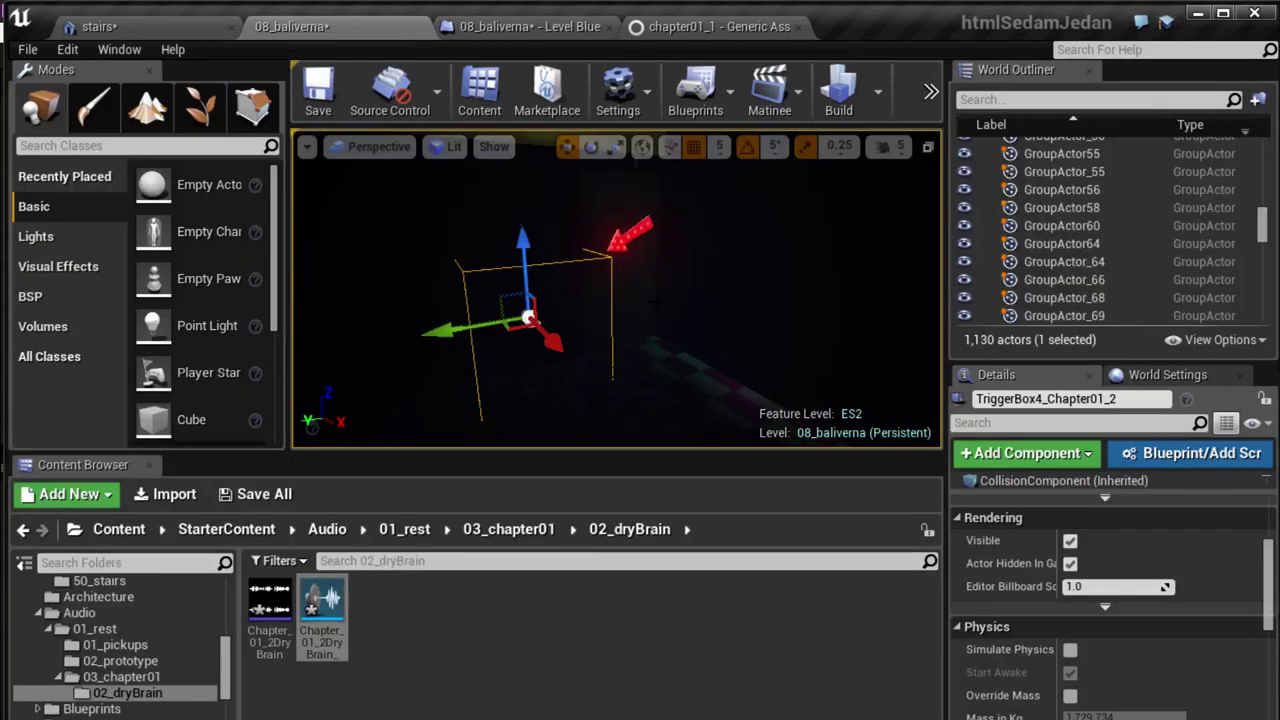
# - Close the stairs mesh editor and get back to the Level Blueprint graph
pyautogui.moveTo(657, 303); pyautogui.dragTo(712, 263, button='middle')
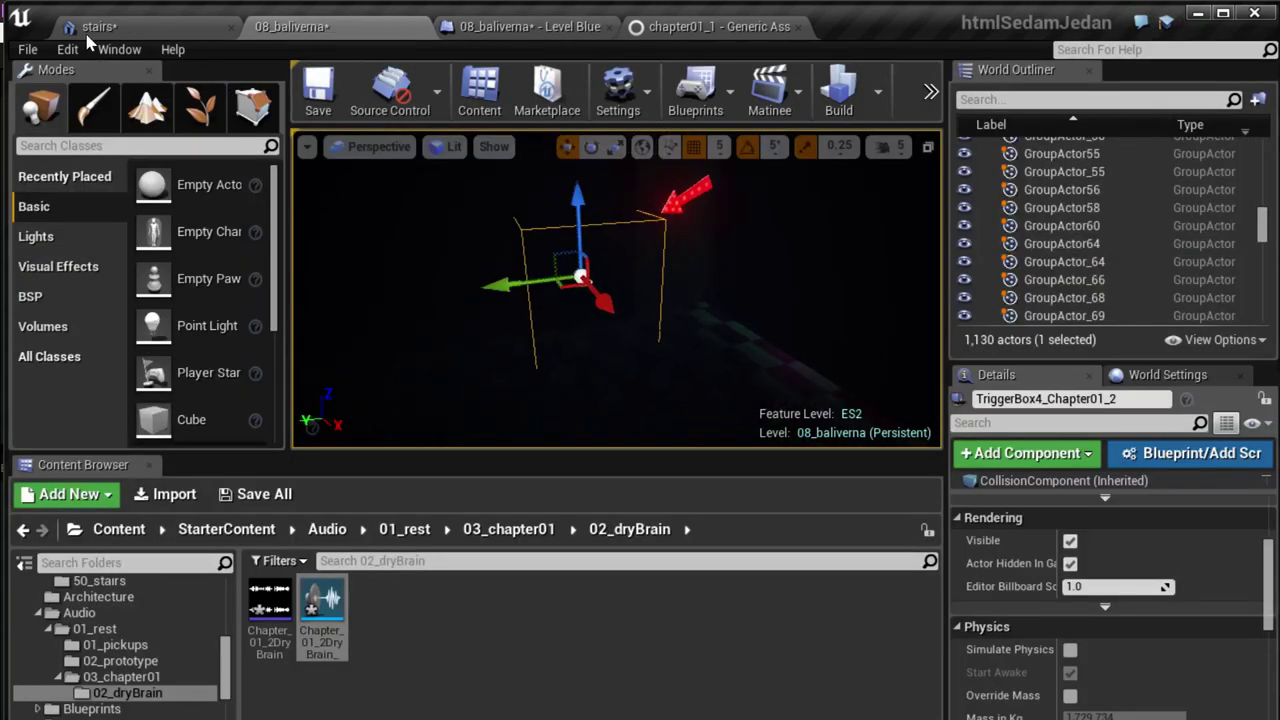
pyautogui.click(170, 29)
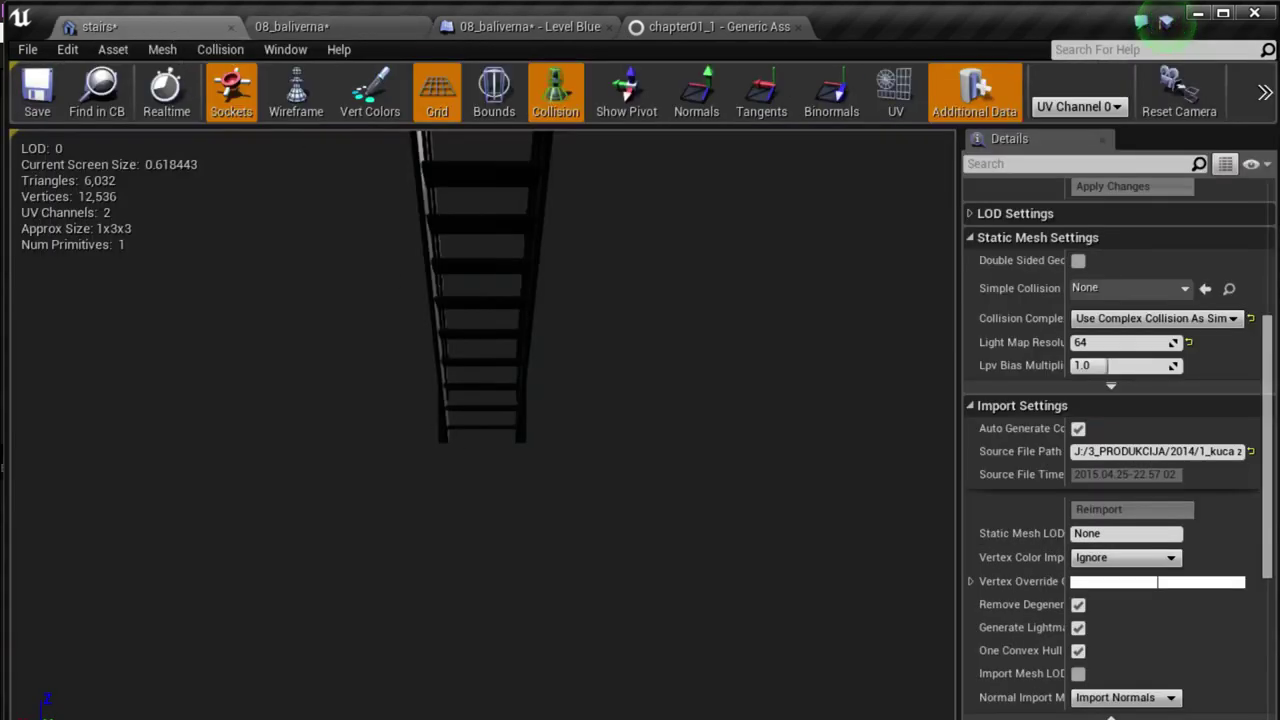
pyautogui.click(231, 27)
pyautogui.click(520, 27)
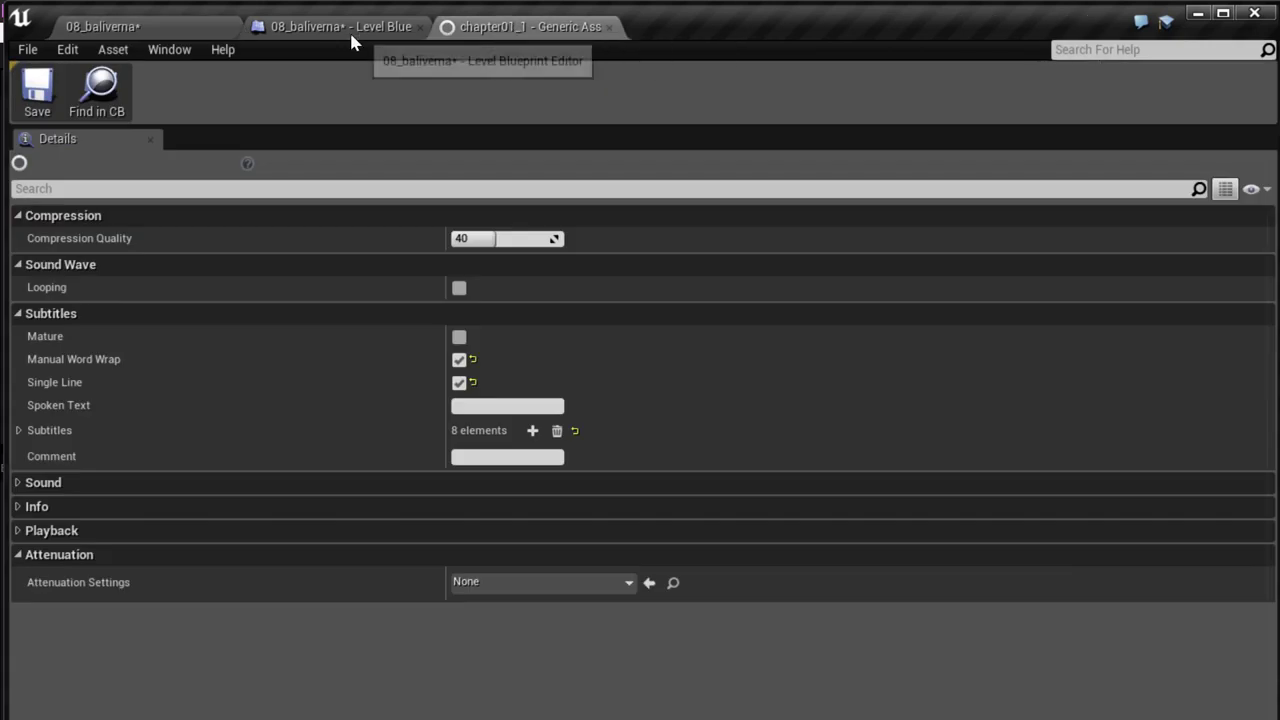
pyautogui.click(369, 18)
pyautogui.scroll(-2, 330, 480)
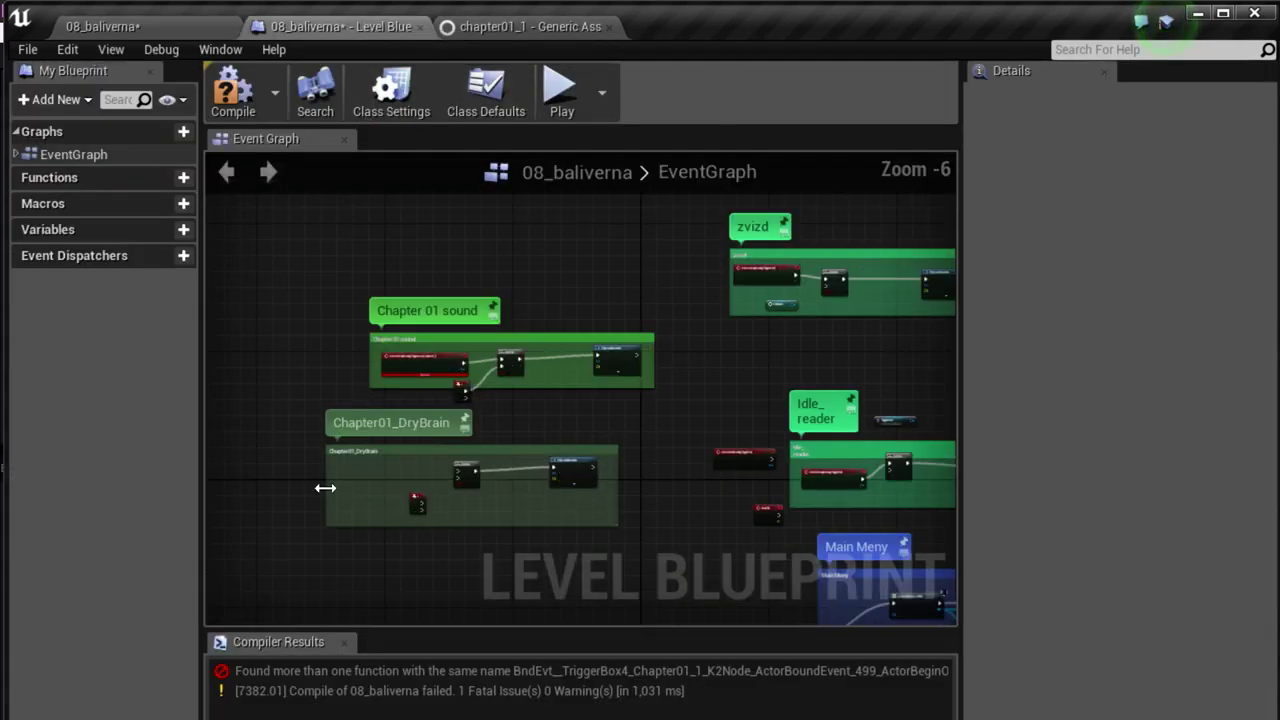
# - Add an OnActorBeginOverlap event for the trigger box, wire it into DoOnce, and compile
pyautogui.rightClick(290, 486)
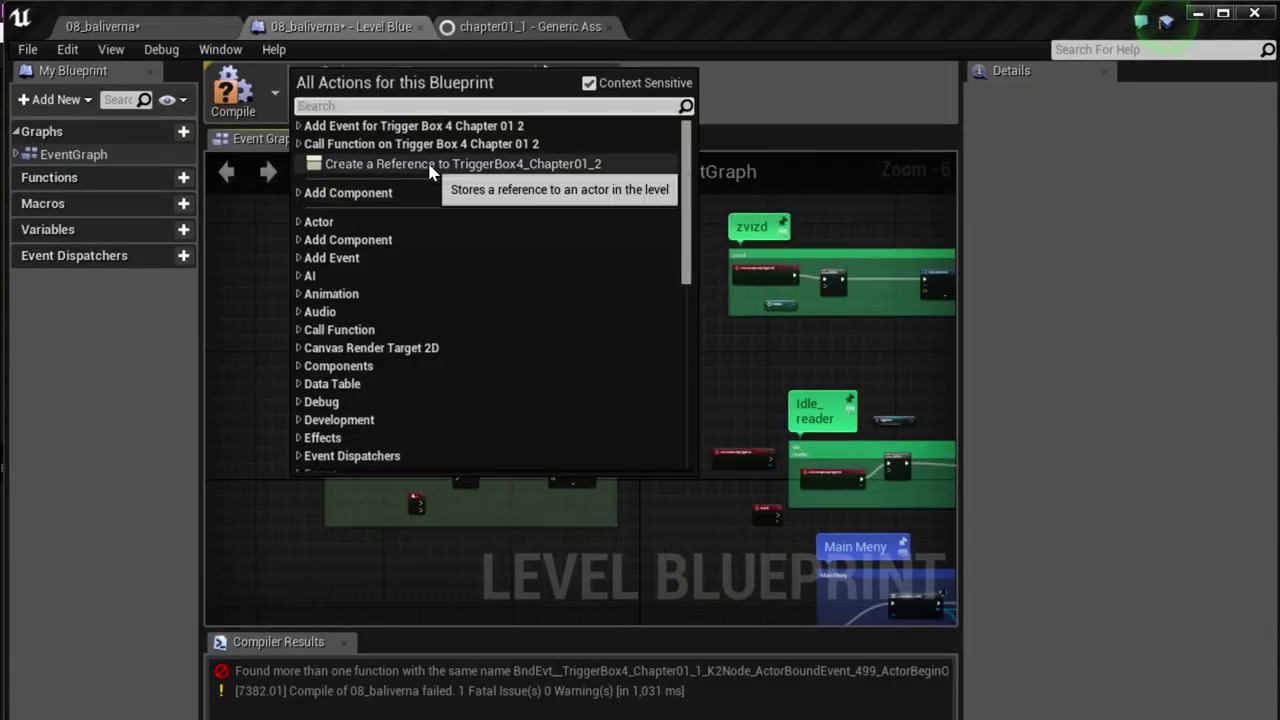
pyautogui.click(297, 126)
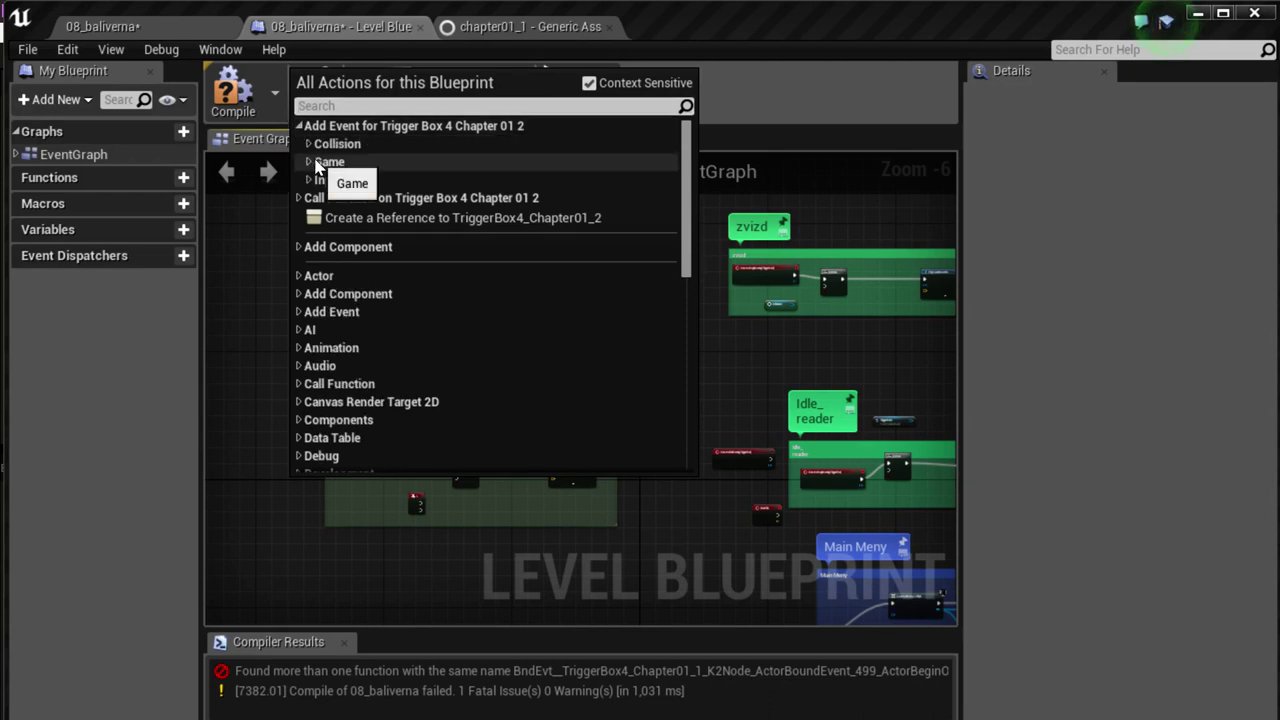
pyautogui.click(309, 145)
pyautogui.click(420, 164)
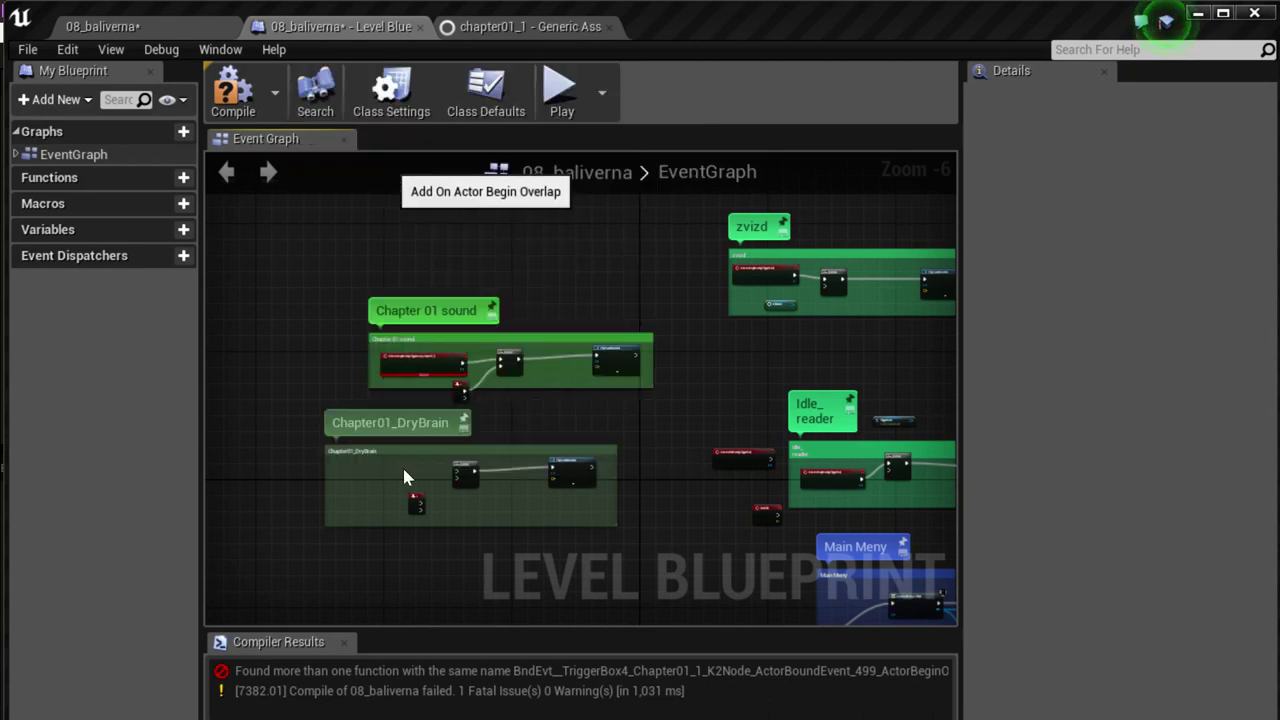
pyautogui.moveTo(351, 508); pyautogui.dragTo(584, 476)
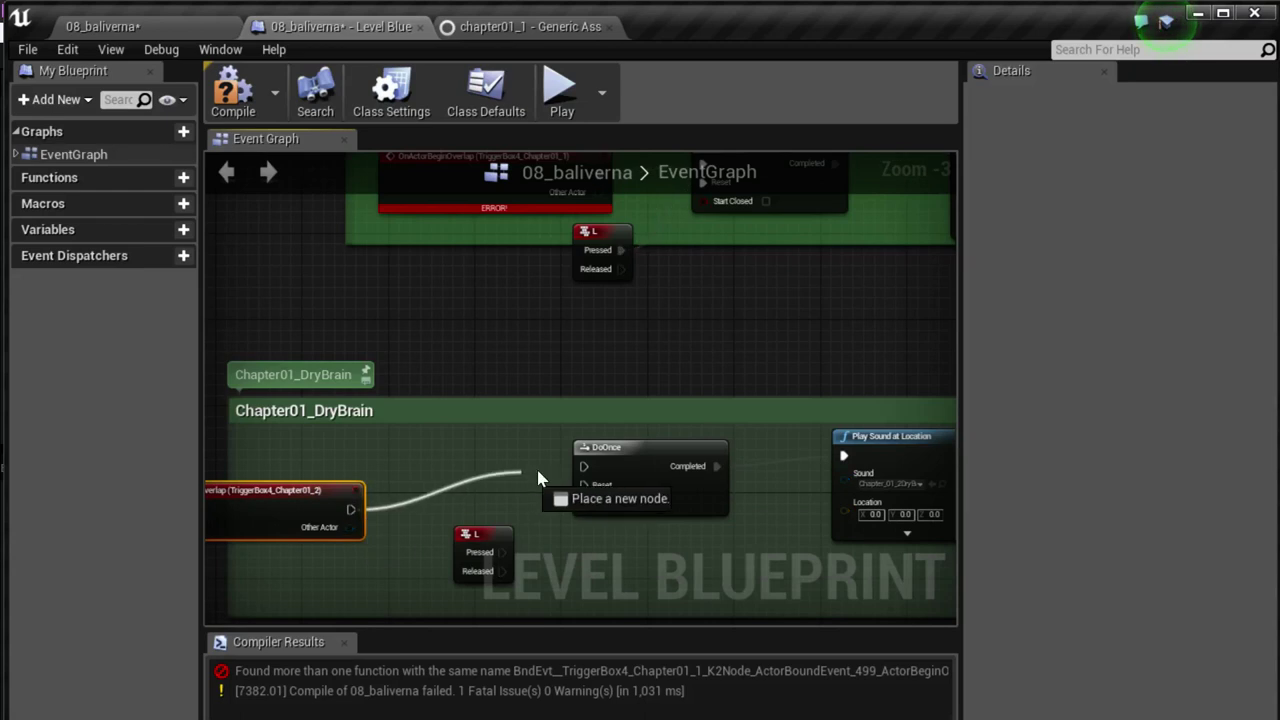
pyautogui.click(233, 100)
pyautogui.scroll(-2, 517, 290)
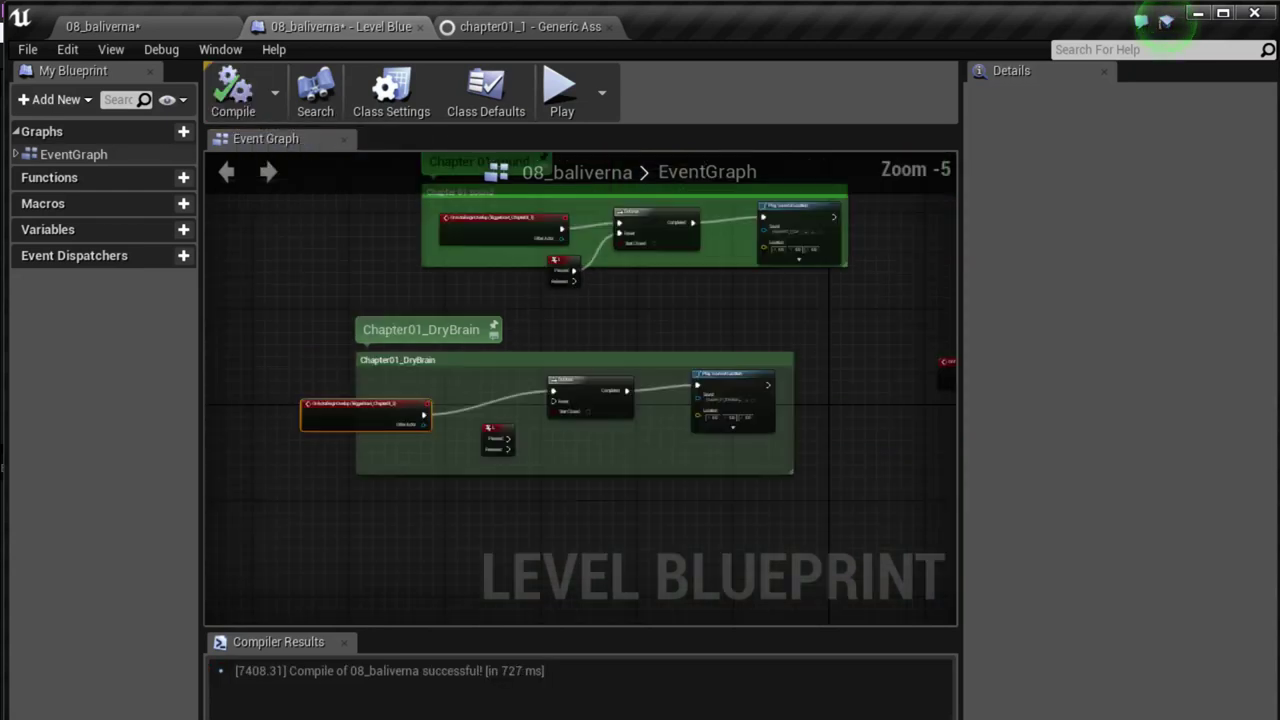
pyautogui.scroll(-1, 483, 428)
pyautogui.scroll(4, 483, 428)
# - Wire L Pressed to the DoOnce Reset and recompile the Level Blueprint
pyautogui.moveTo(536, 323); pyautogui.dragTo(628, 248)
pyautogui.click(233, 95)
pyautogui.click(205, 28)
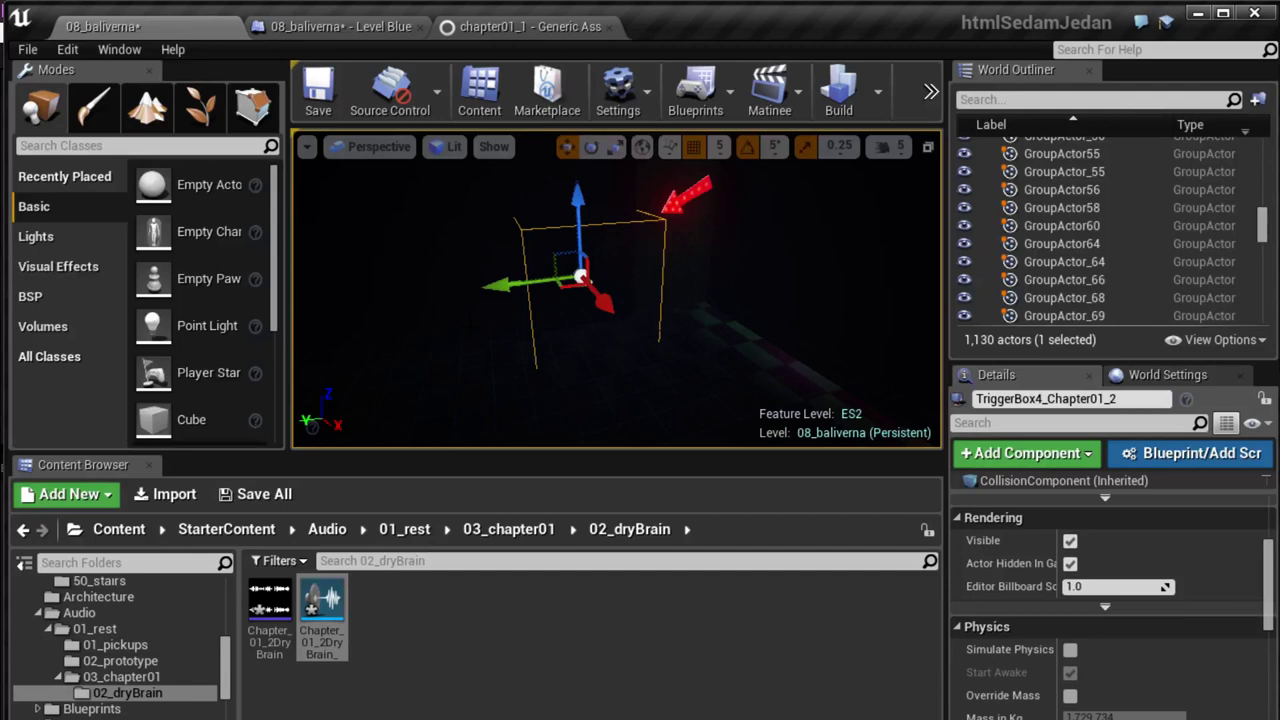
# - Play-test the 08_baliverna level full-screen, then stop and refocus the editor viewport
pyautogui.rightClick(474, 264)
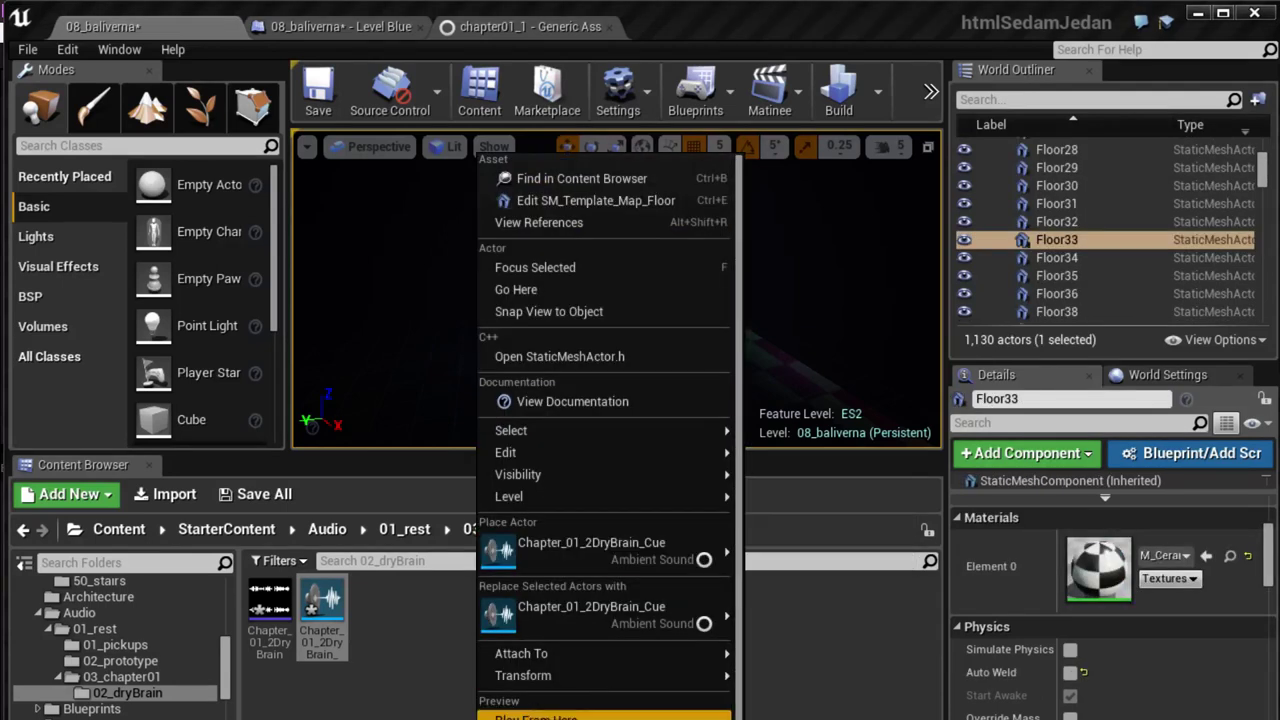
pyautogui.click(583, 264)
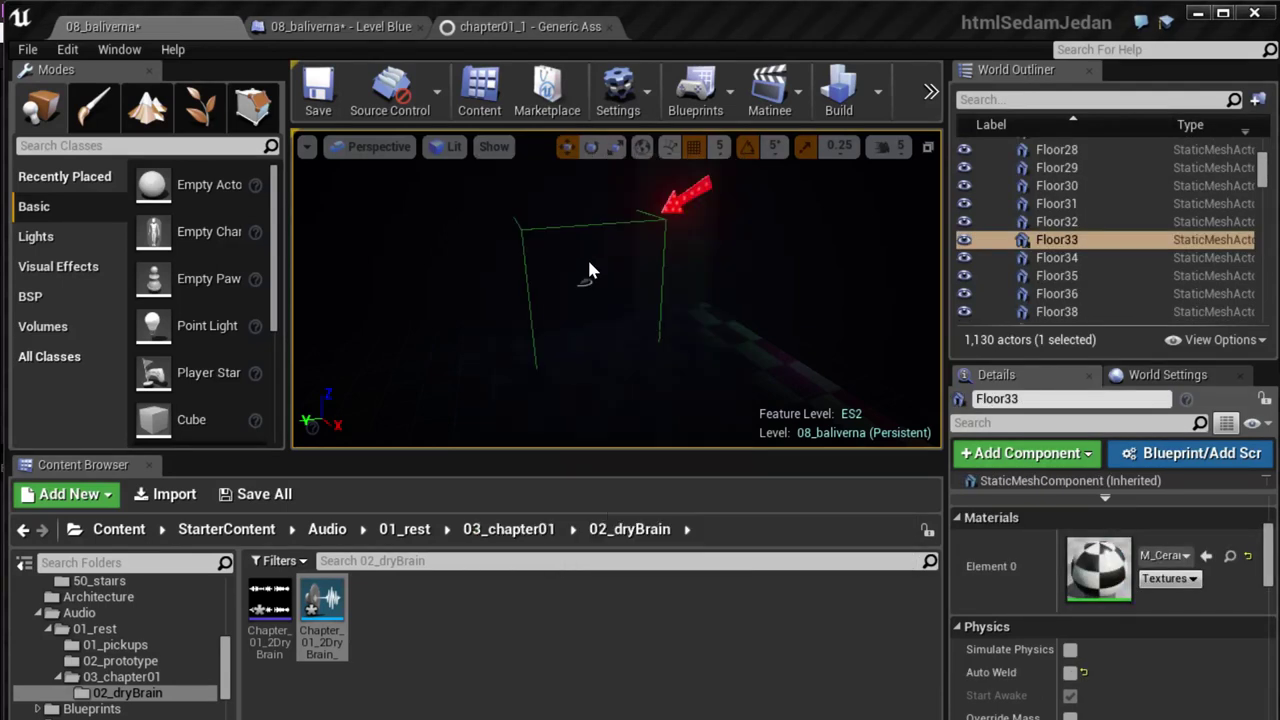
pyautogui.hotkey('alt', 'p')
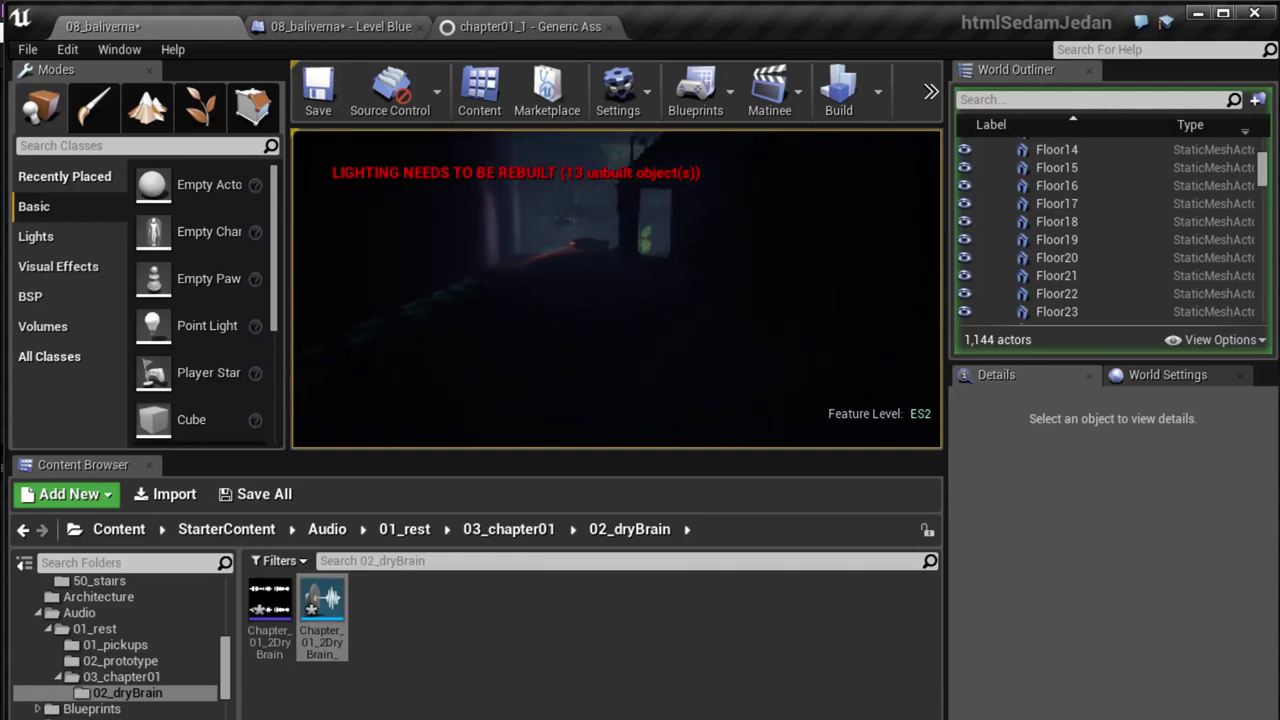
pyautogui.press('F11')
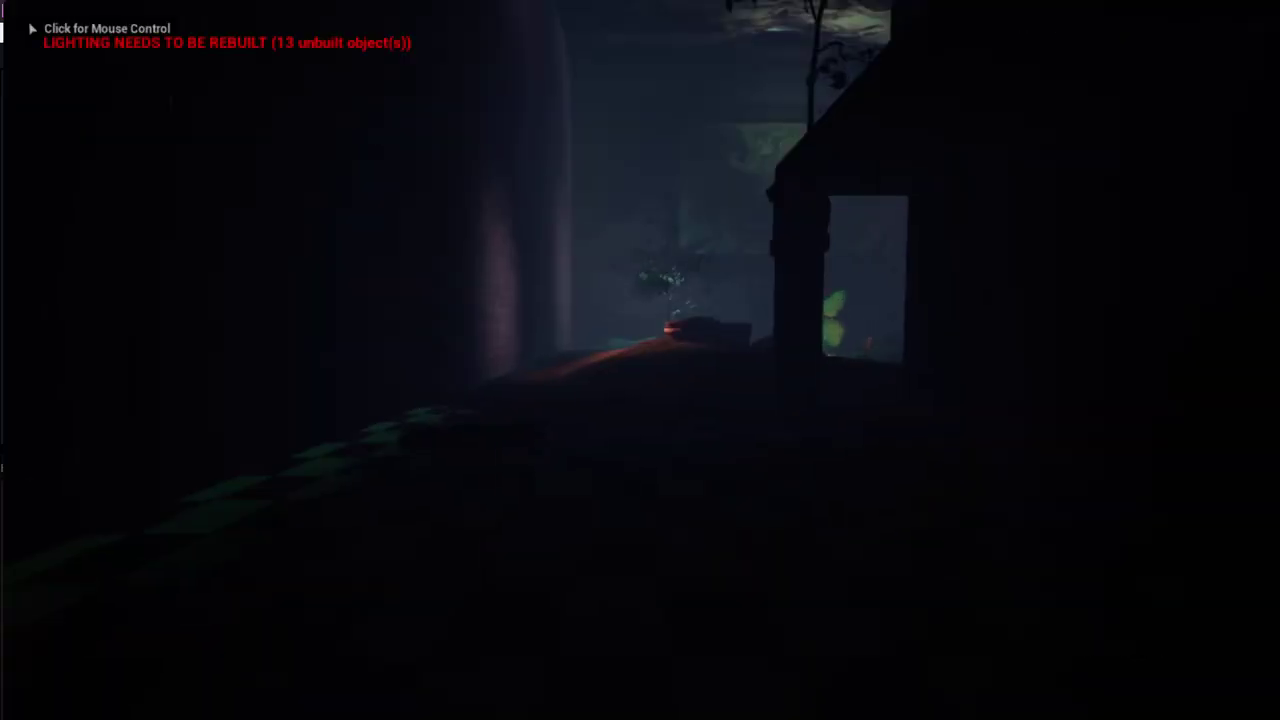
pyautogui.click(640, 360)
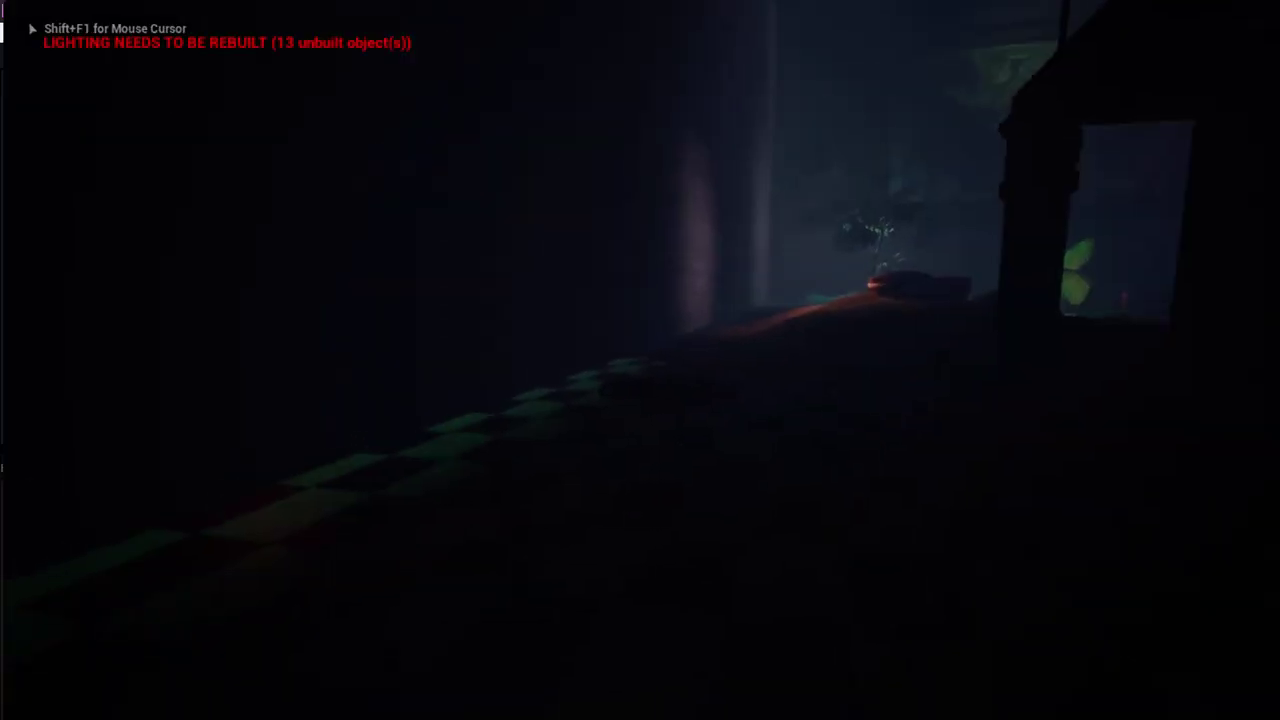
pyautogui.hotkey('shift', 'F1')
pyautogui.press('F11')
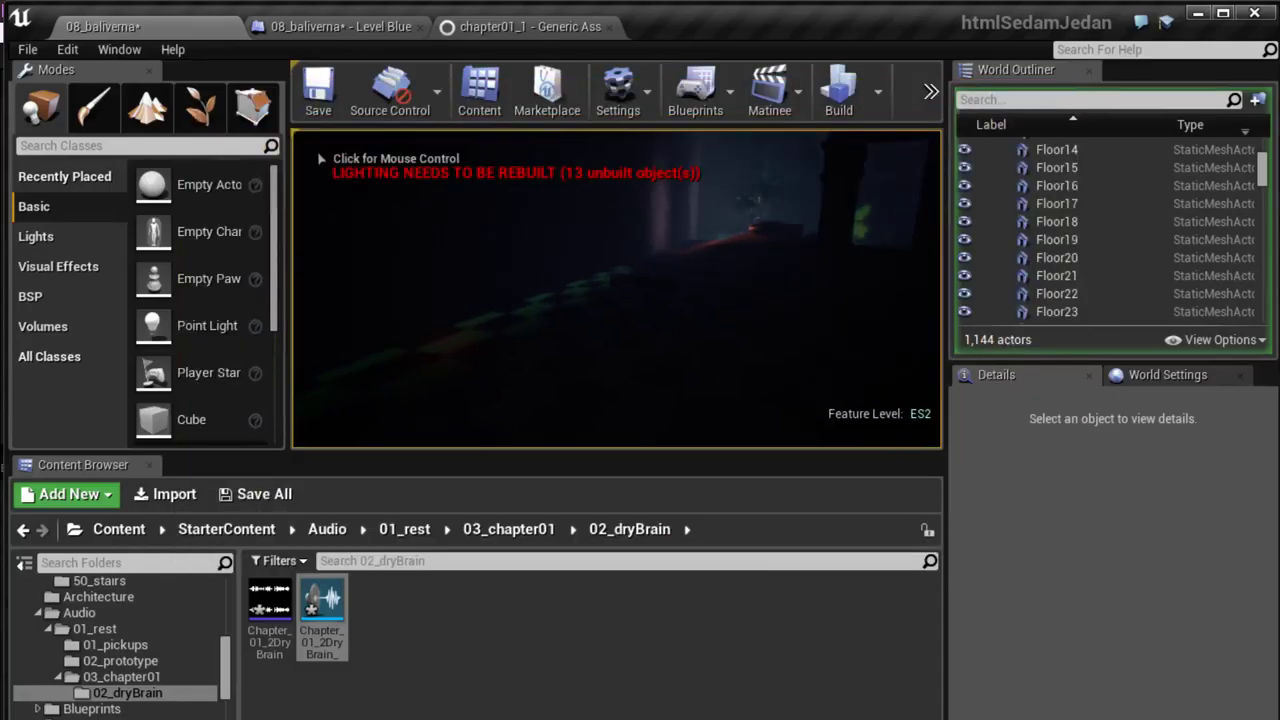
pyautogui.press('Escape')
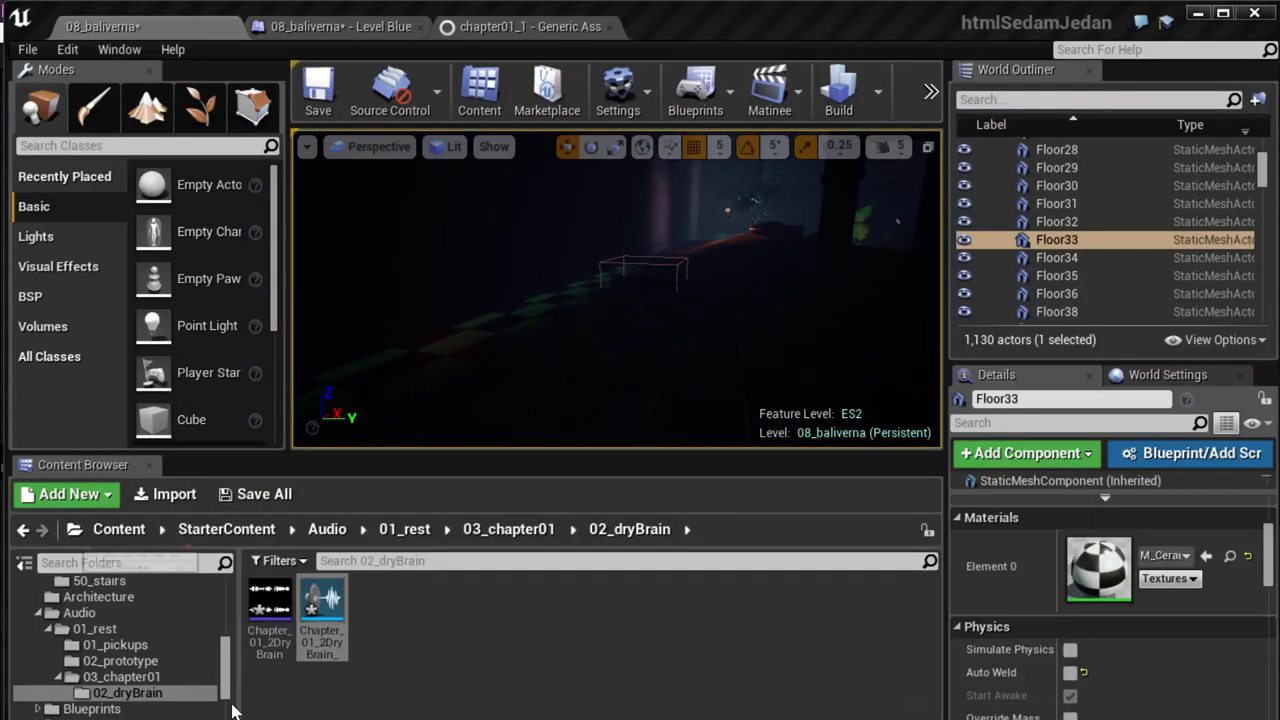
pyautogui.hotkey('alt', 'Tab')
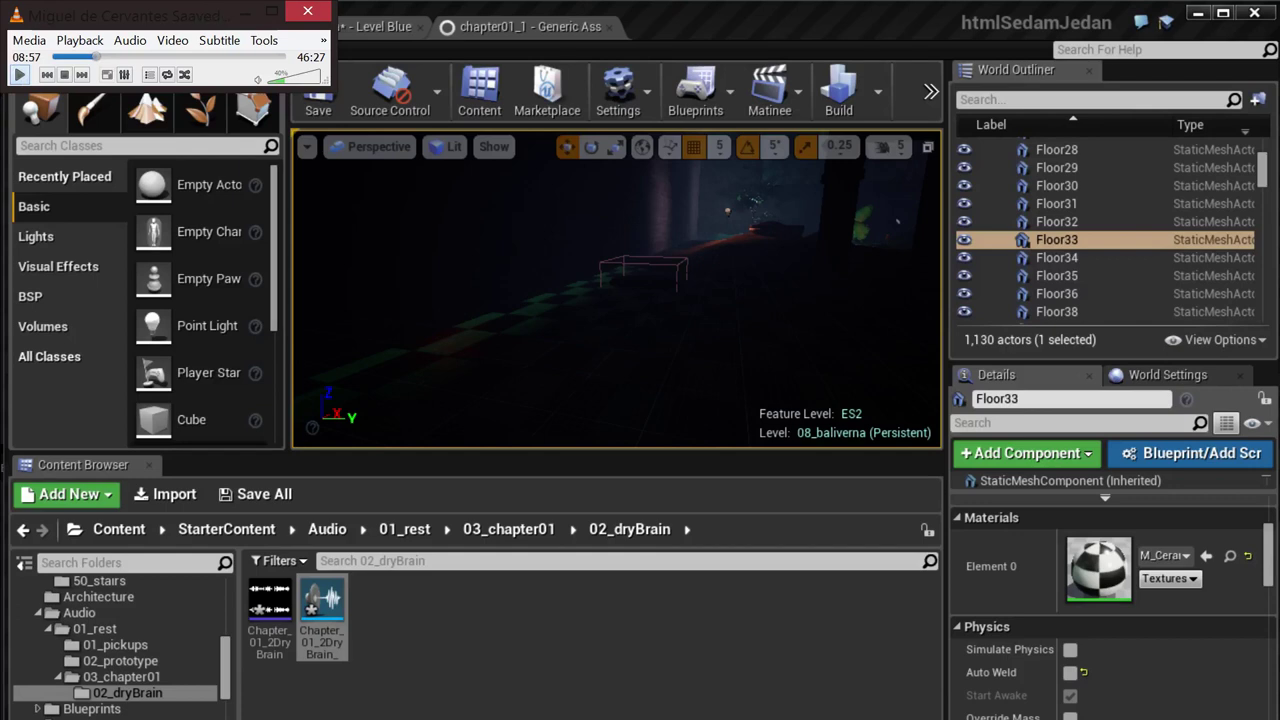
pyautogui.hotkey('alt', 'Tab')
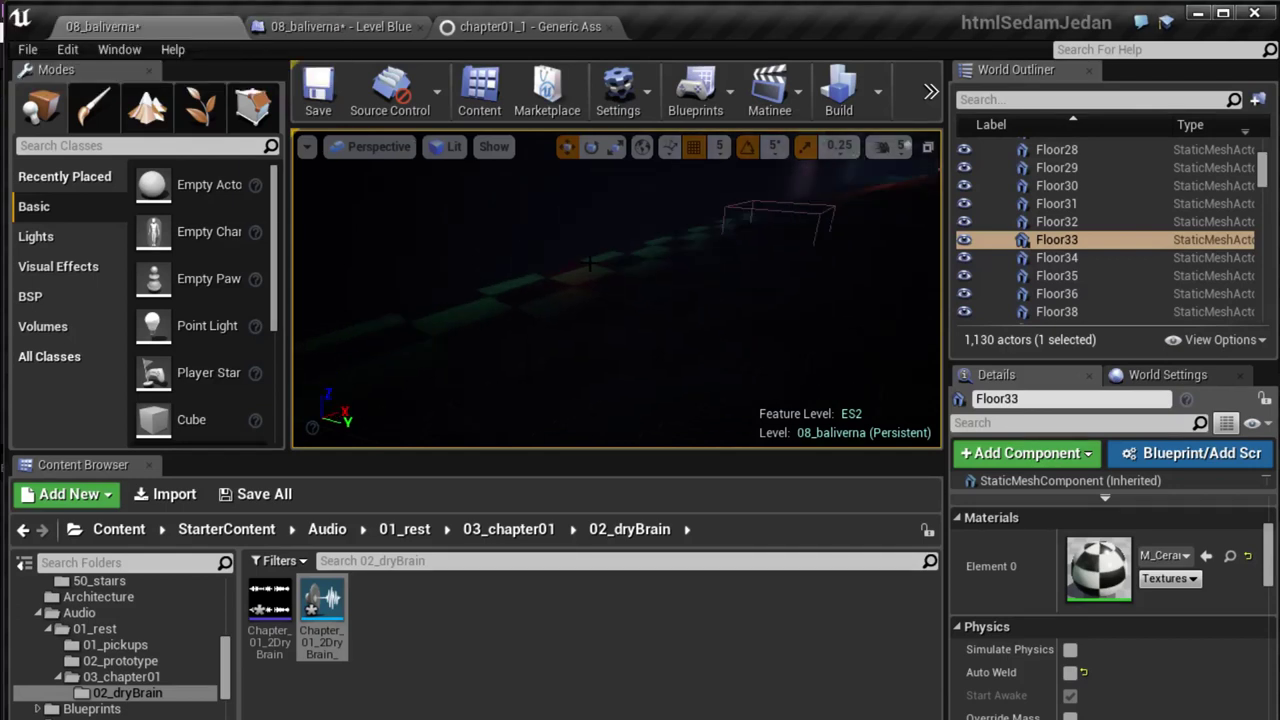
pyautogui.press('F11')
pyautogui.moveTo(1210, 186); pyautogui.dragTo(1210, 186, button='right')
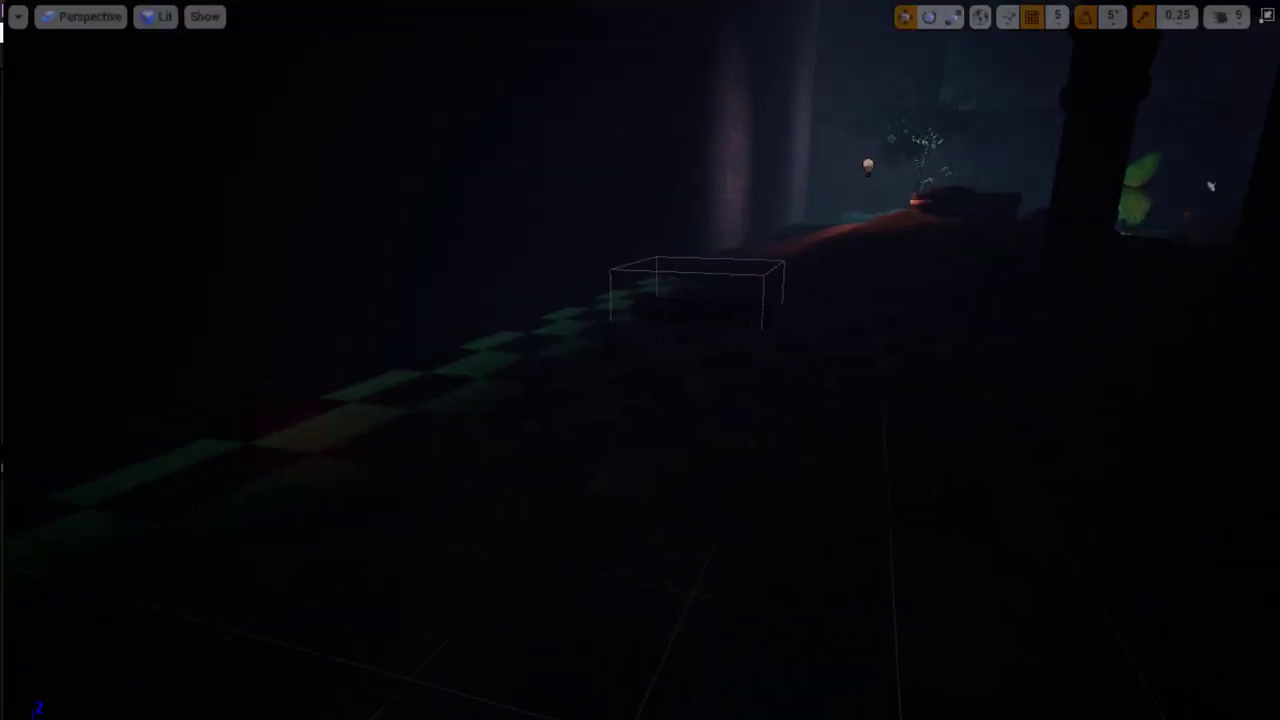
# - Run another play-test of the level and stop it
pyautogui.rightClick(938, 557)
pyautogui.press('Escape')
pyautogui.hotkey('alt', 'p')
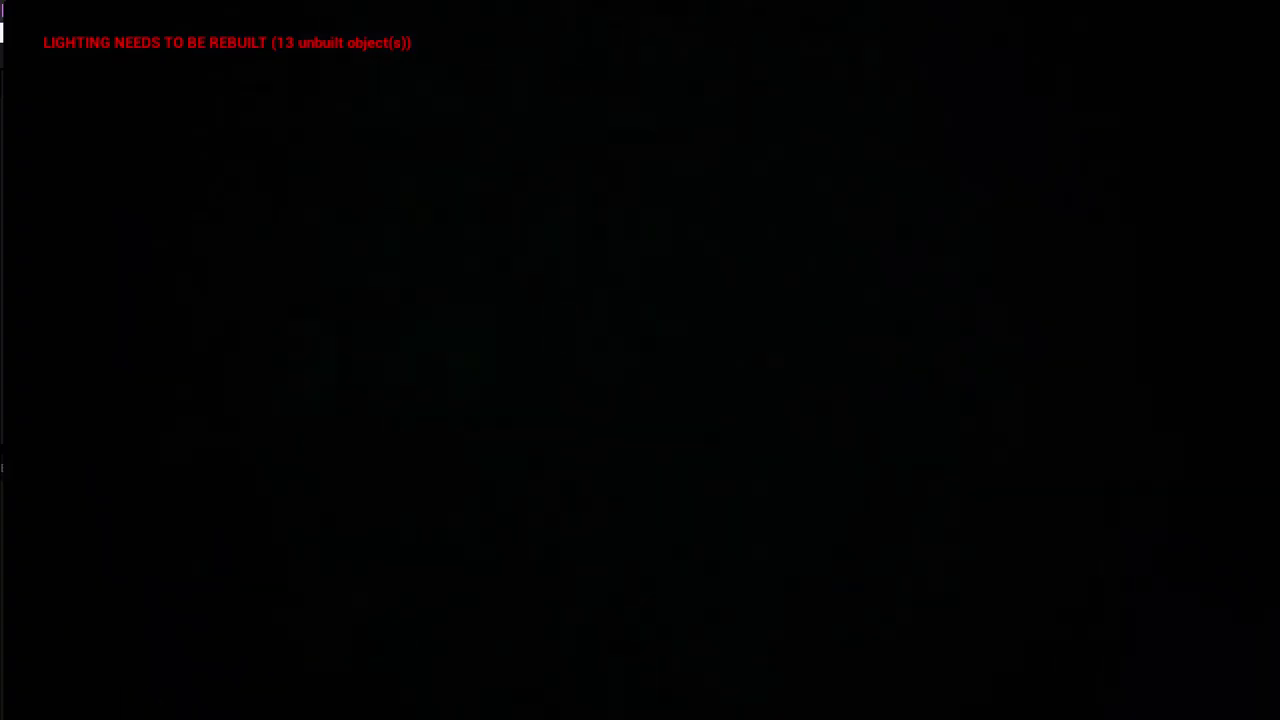
pyautogui.press('Escape')
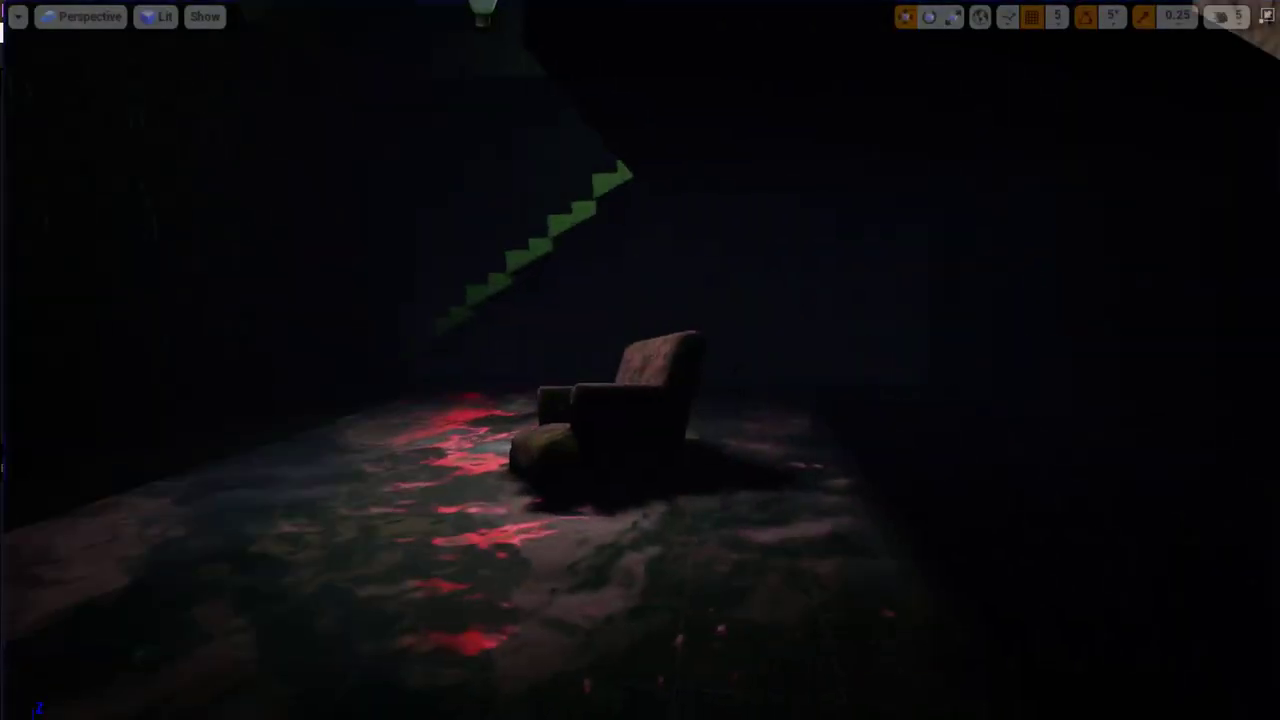
# - Focus on a stair piece near the top and orbit toward the brick wall
pyautogui.click(541, 264)
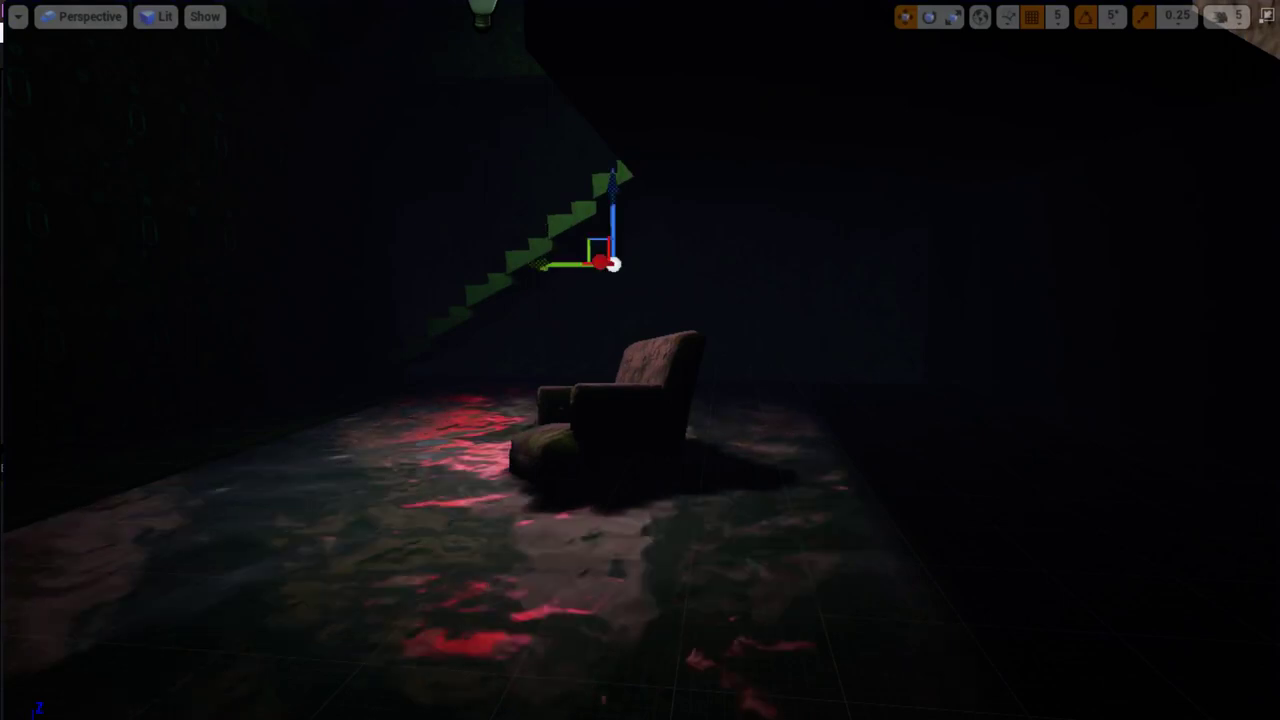
pyautogui.press('f')
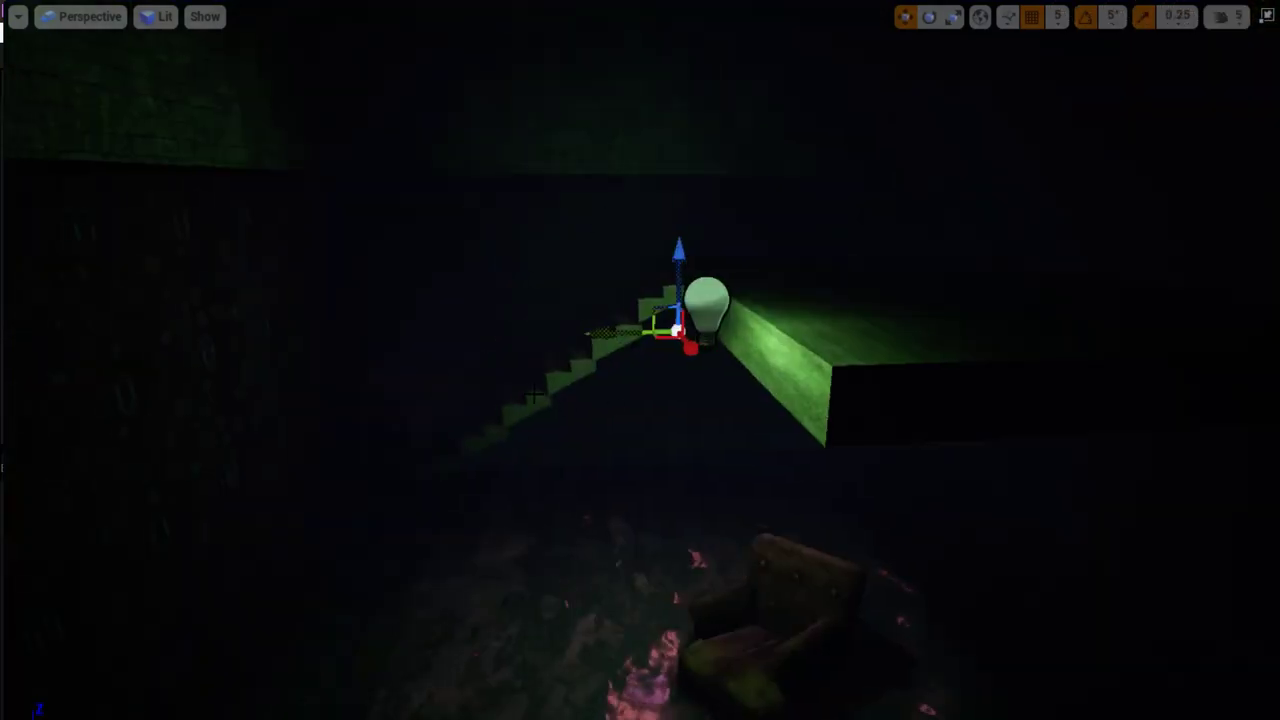
pyautogui.keyDown('alt'); pyautogui.moveTo(535, 394); pyautogui.dragTo(435, 400); pyautogui.keyUp('alt')
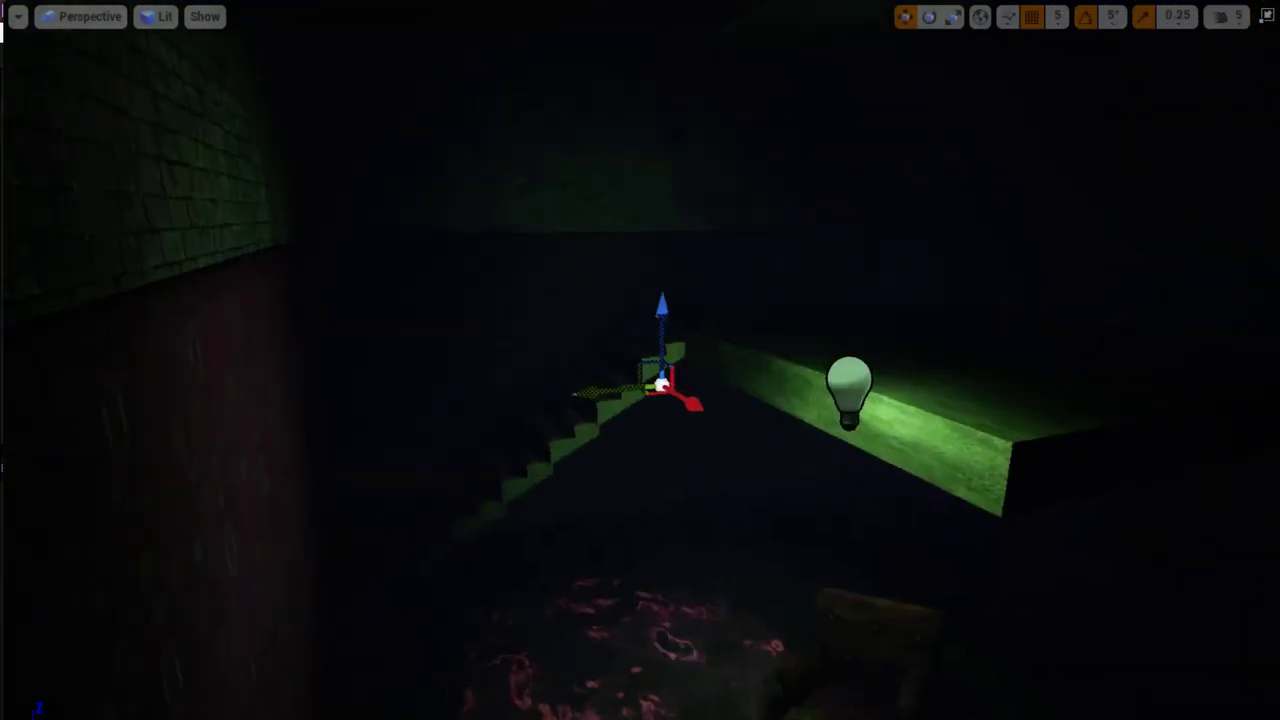
# - Switch the viewport to Unlit and move the bottom stair piece up the staircase
pyautogui.click(160, 17)
pyautogui.click(180, 75)
pyautogui.keyDown('alt'); pyautogui.moveTo(560, 405); pyautogui.dragTo(636, 411); pyautogui.keyUp('alt')
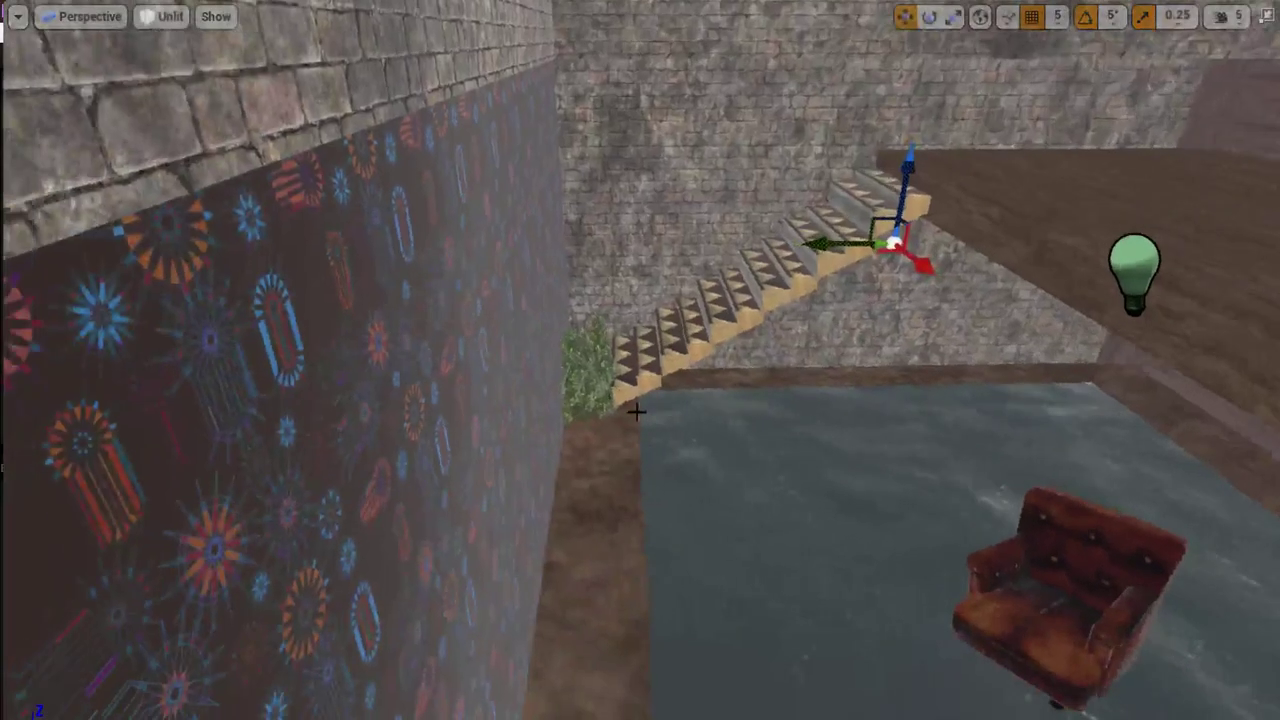
pyautogui.click(636, 378)
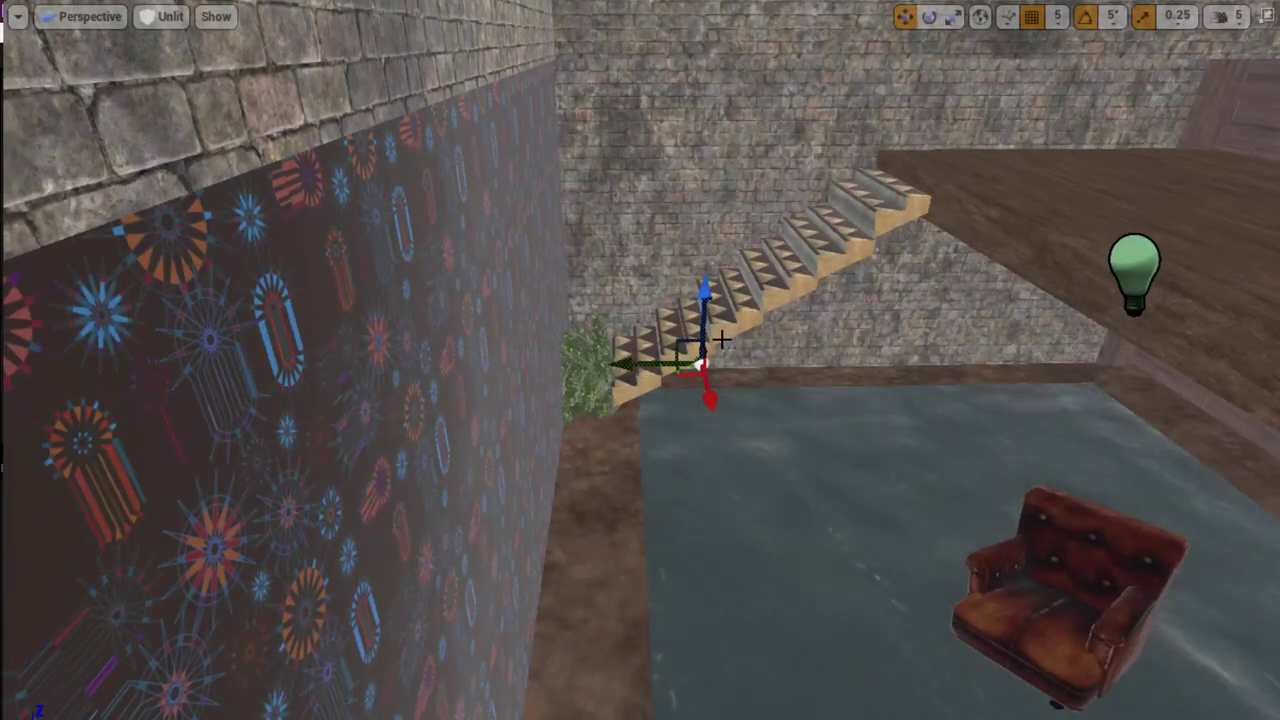
pyautogui.moveTo(727, 330); pyautogui.dragTo(769, 291)
pyautogui.moveTo(845, 245); pyautogui.dragTo(851, 247)
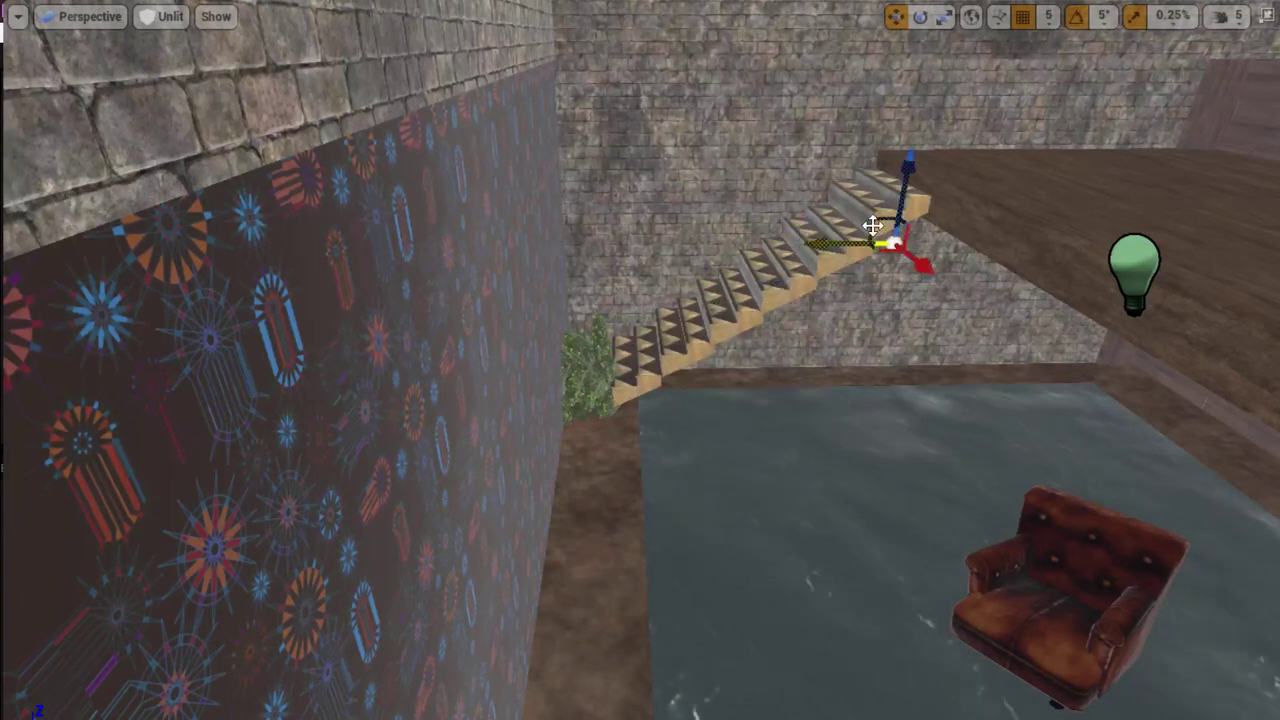
# - Select the whole staircase and try shifting it left, undoing both moves
pyautogui.click(819, 266)
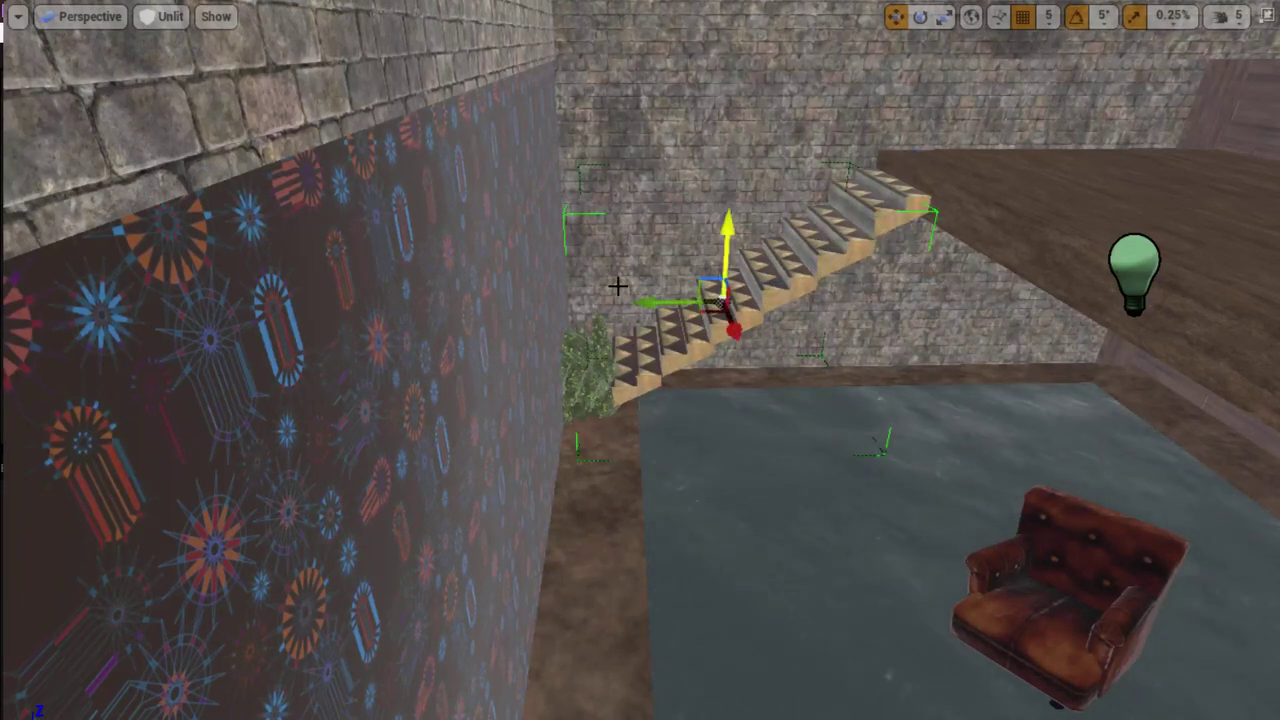
pyautogui.moveTo(653, 300); pyautogui.dragTo(538, 302)
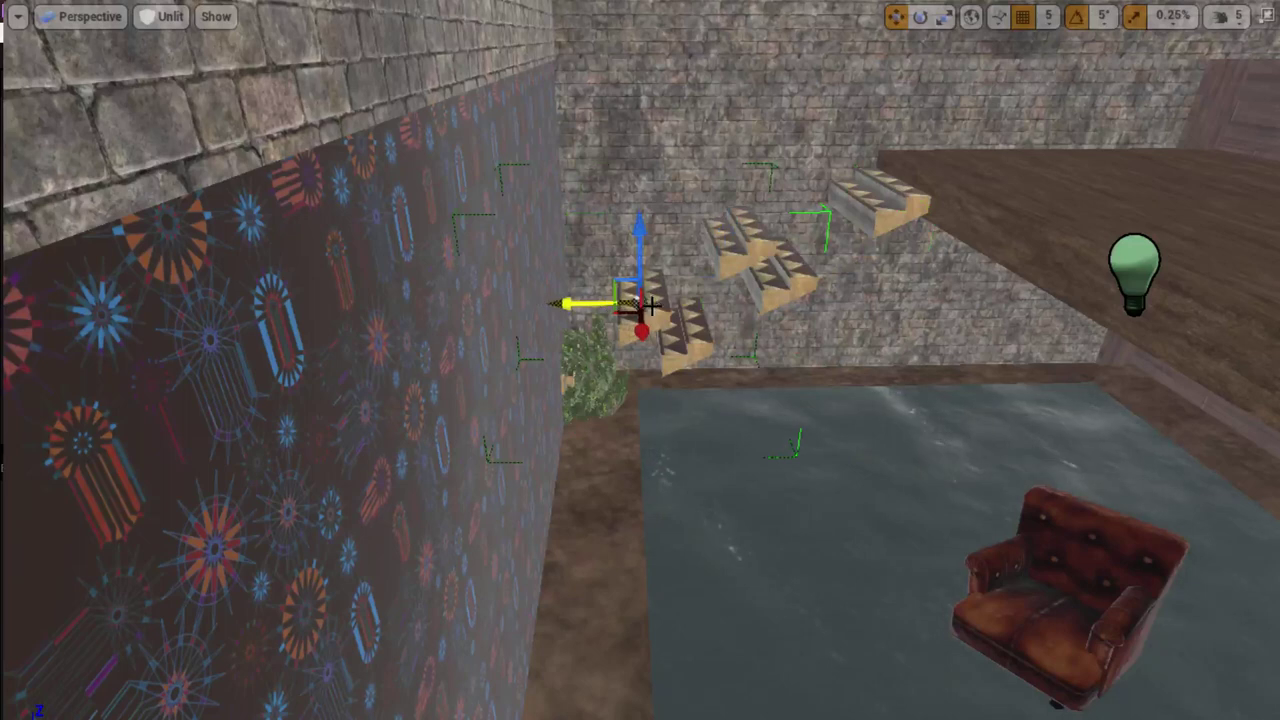
pyautogui.hotkey('ctrl', 'z')
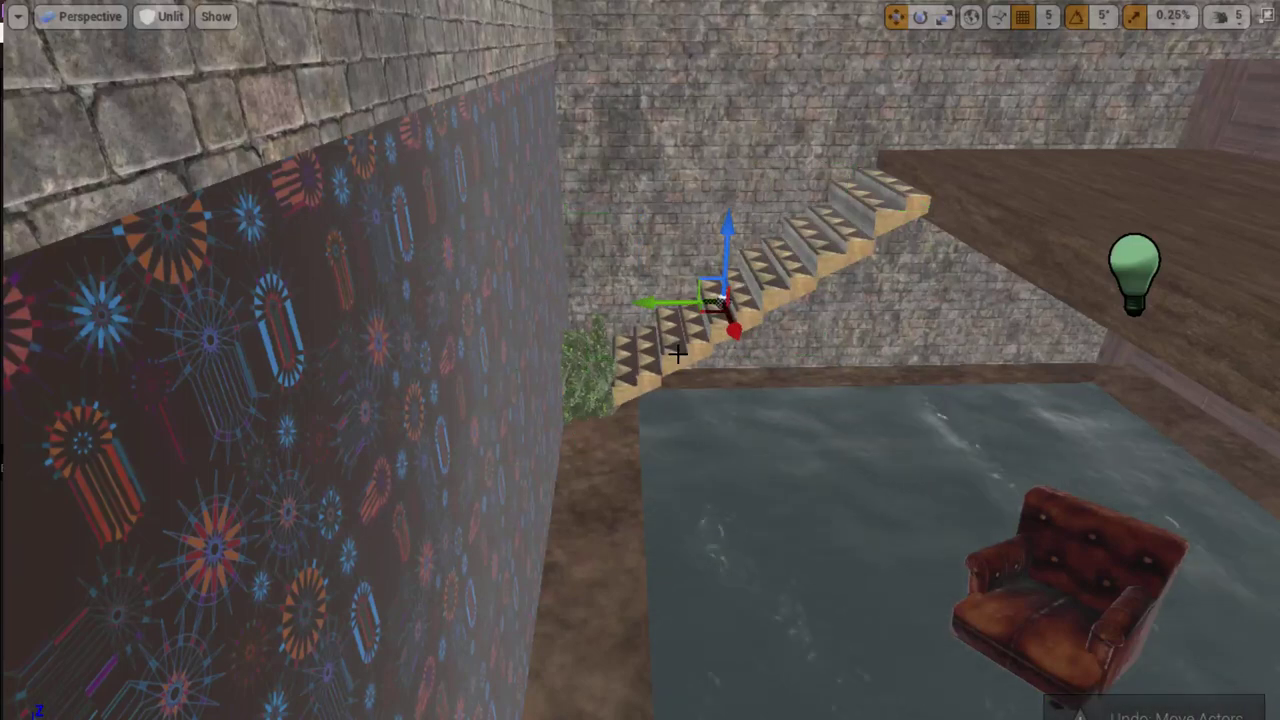
pyautogui.click(677, 342)
pyautogui.click(790, 287)
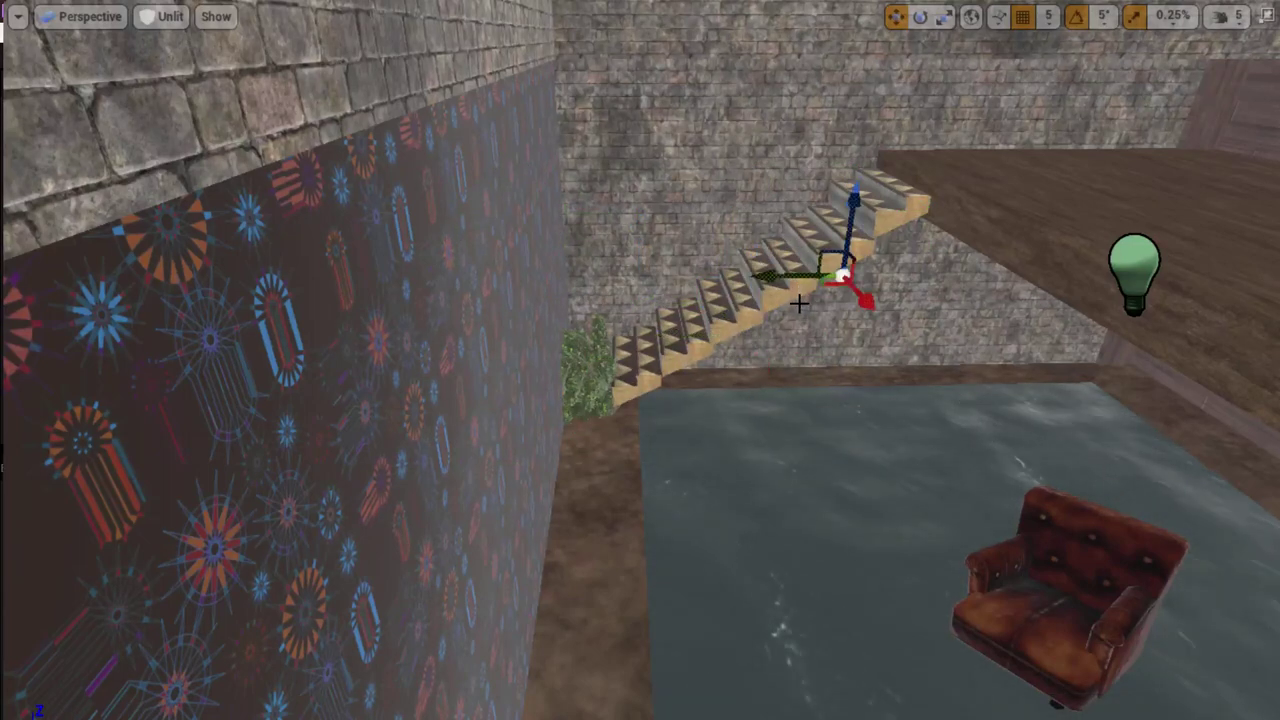
pyautogui.click(783, 300)
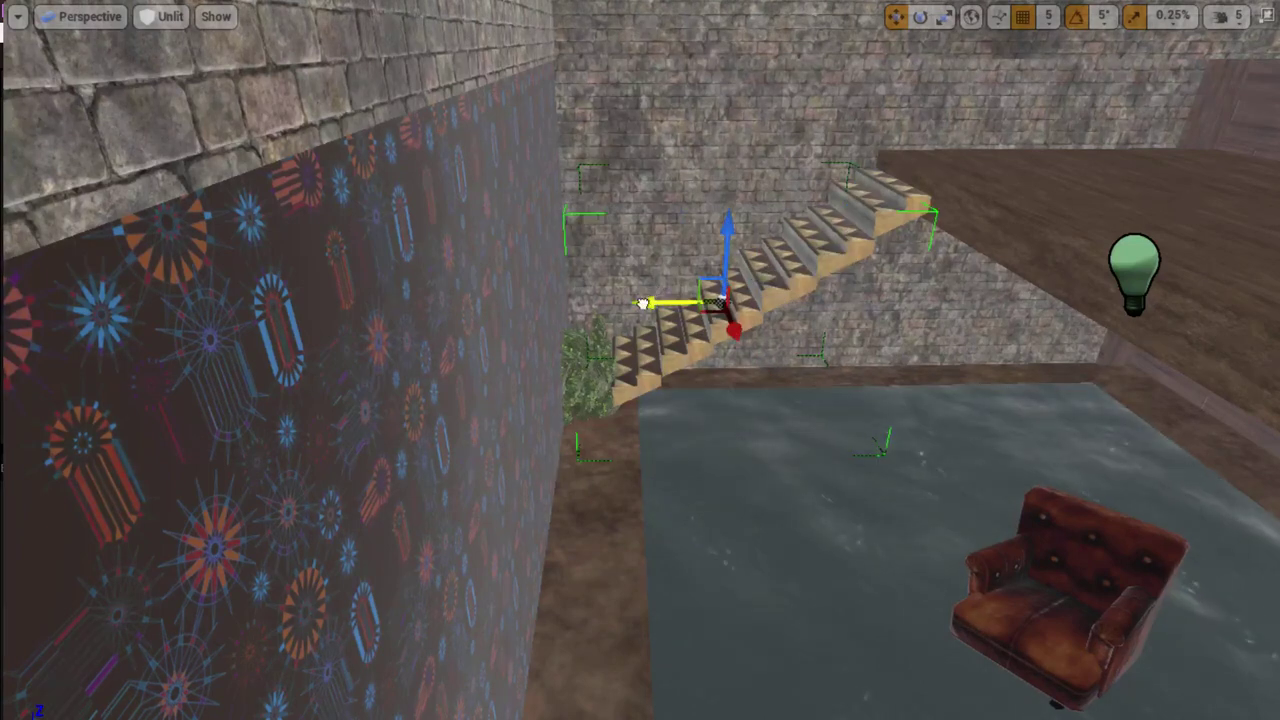
pyautogui.moveTo(643, 303); pyautogui.dragTo(494, 306)
pyautogui.hotkey('ctrl', 'z')
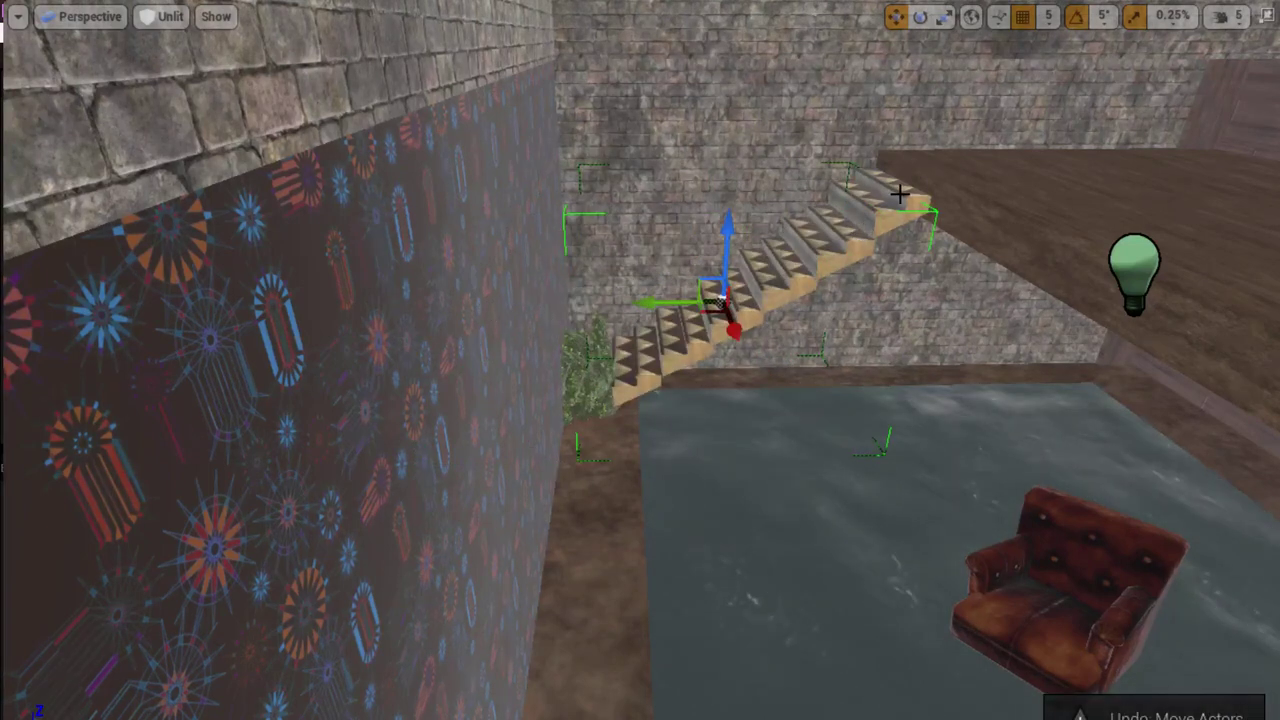
# - Raise the staircase and rotate it about its vertical axis to about -185 degrees
pyautogui.middleClick(900, 193)
pyautogui.click(900, 196)
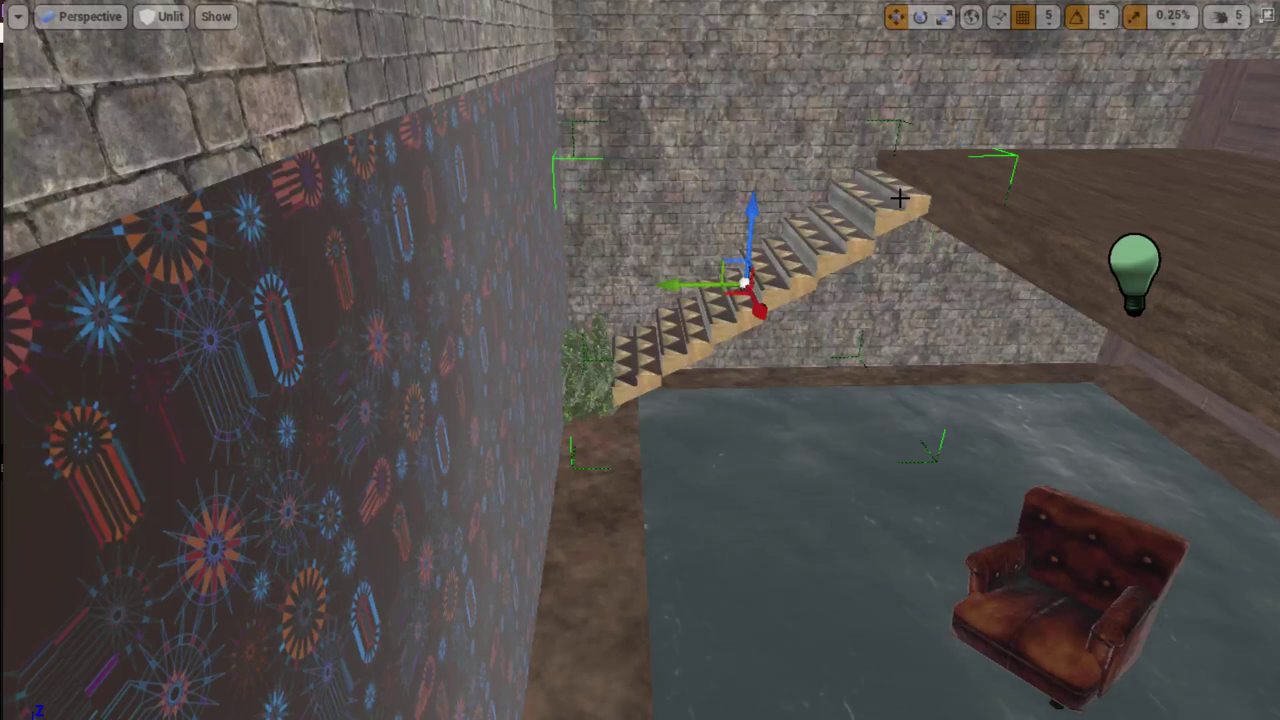
pyautogui.moveTo(750, 222); pyautogui.dragTo(757, 114)
pyautogui.moveTo(757, 114); pyautogui.dragTo(960, 120, button='right')
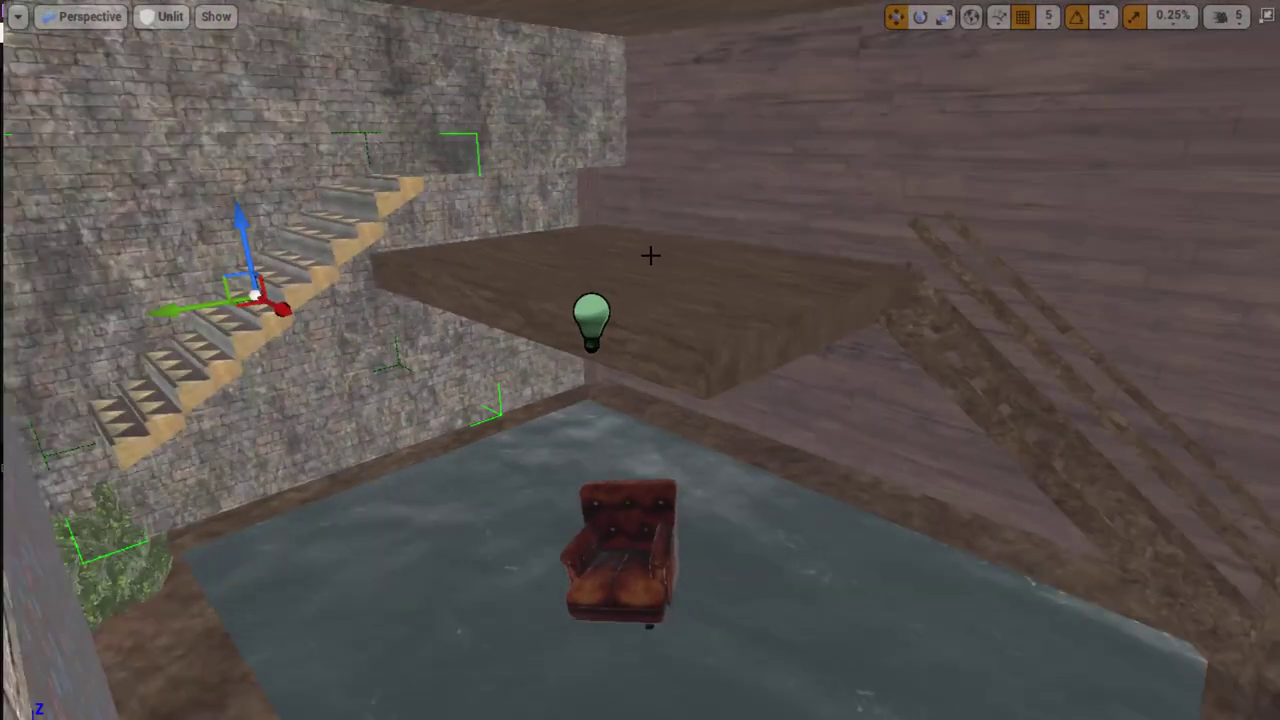
pyautogui.moveTo(651, 254)
pyautogui.mouseDown(button='middle')
pyautogui.moveTo(700, 317)
pyautogui.moveTo(780, 280)
pyautogui.mouseUp(button='middle')
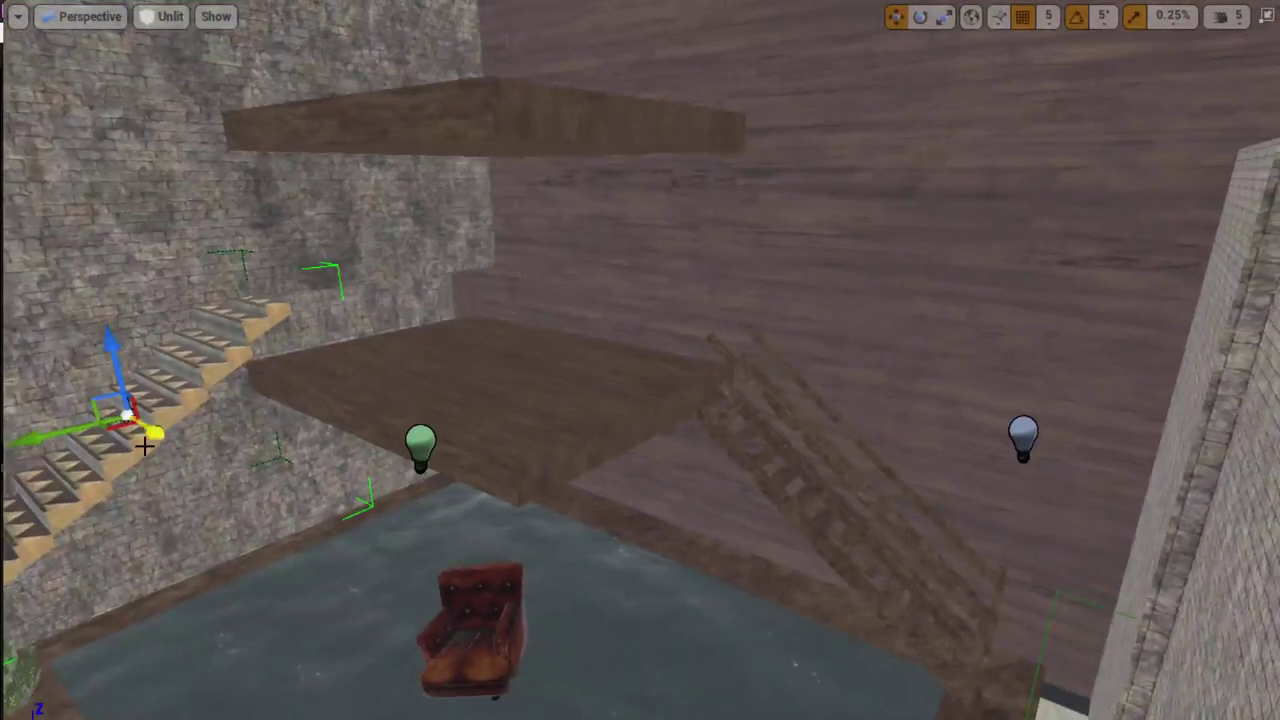
pyautogui.moveTo(123, 410); pyautogui.dragTo(349, 405, button='middle')
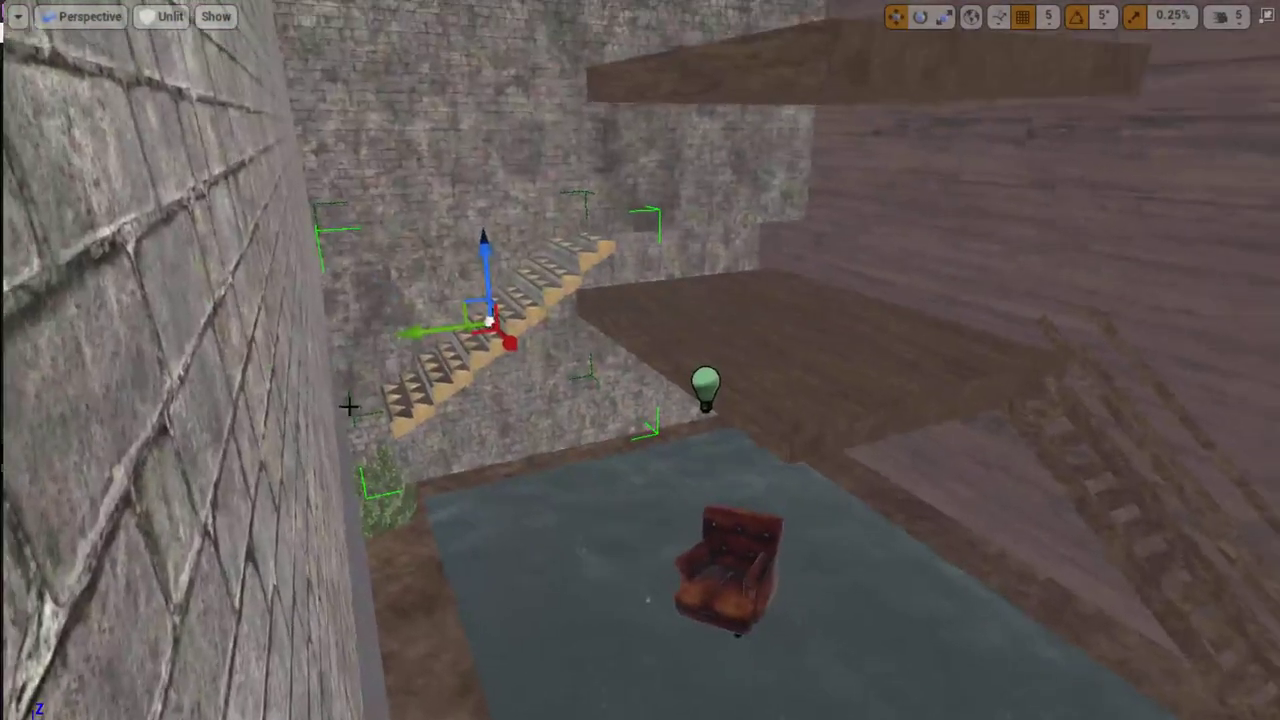
pyautogui.moveTo(537, 355); pyautogui.dragTo(577, 355, button='middle')
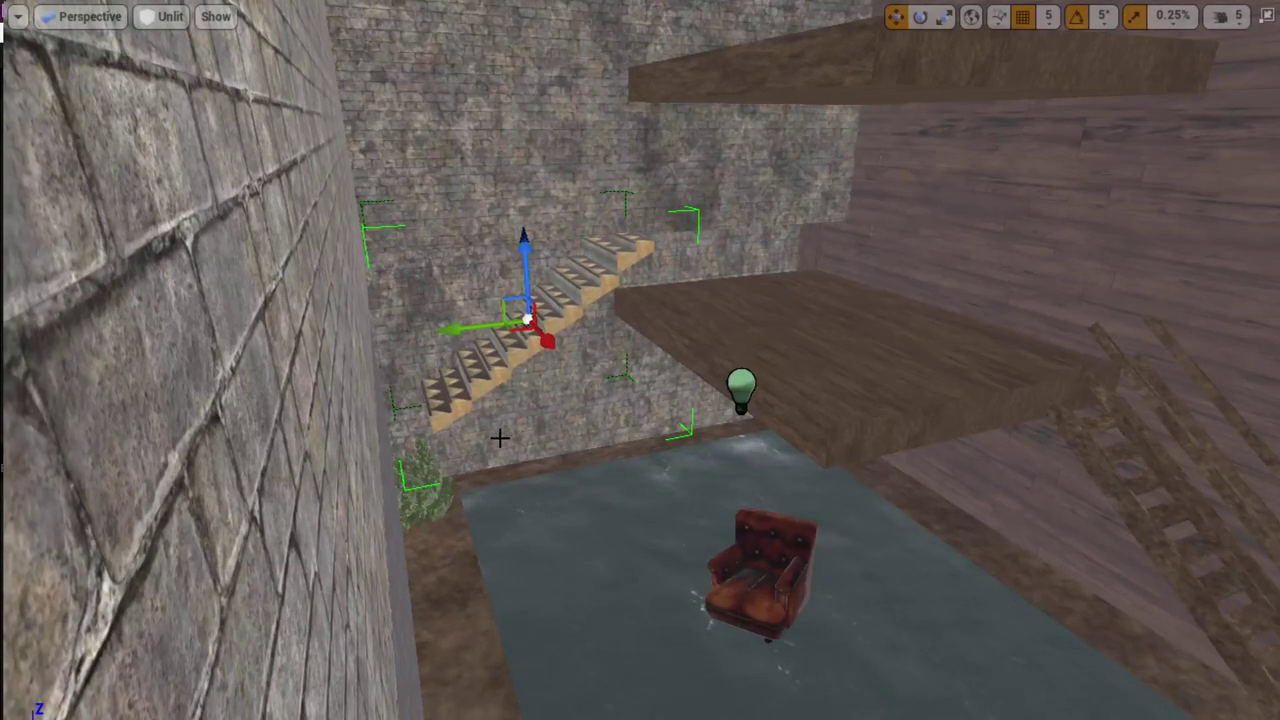
pyautogui.press('e')
pyautogui.moveTo(432, 345); pyautogui.dragTo(555, 356)
# - Lift the stair steps up the brick wall on Z, then fly the camera to the wooden floor
pyautogui.press('w')
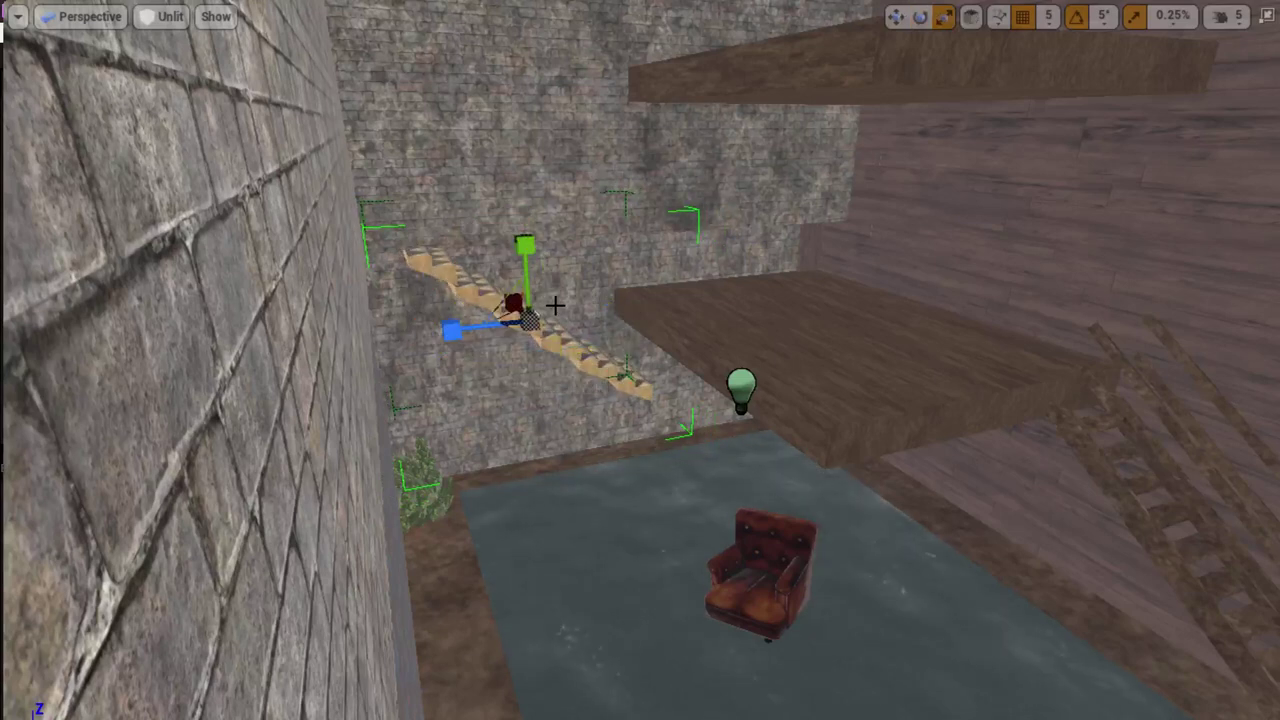
pyautogui.moveTo(527, 259); pyautogui.dragTo(503, 162)
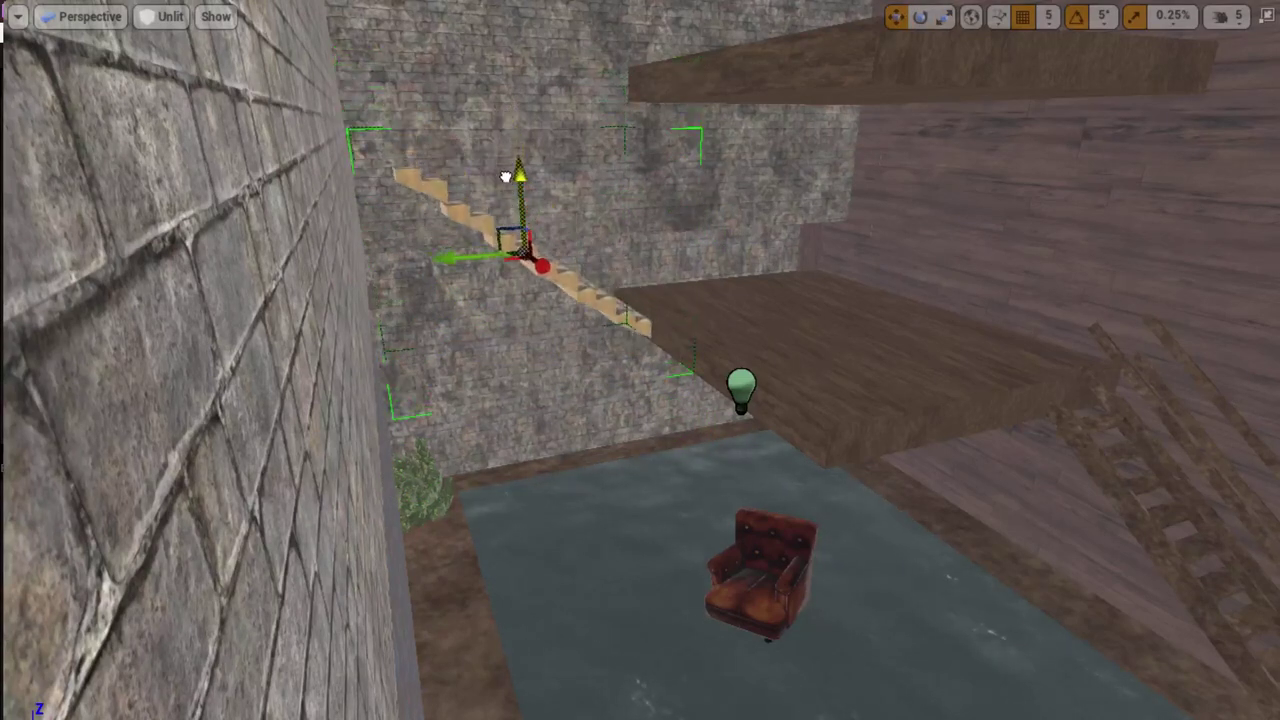
pyautogui.moveTo(525, 343); pyautogui.dragTo(525, 343, button='right')
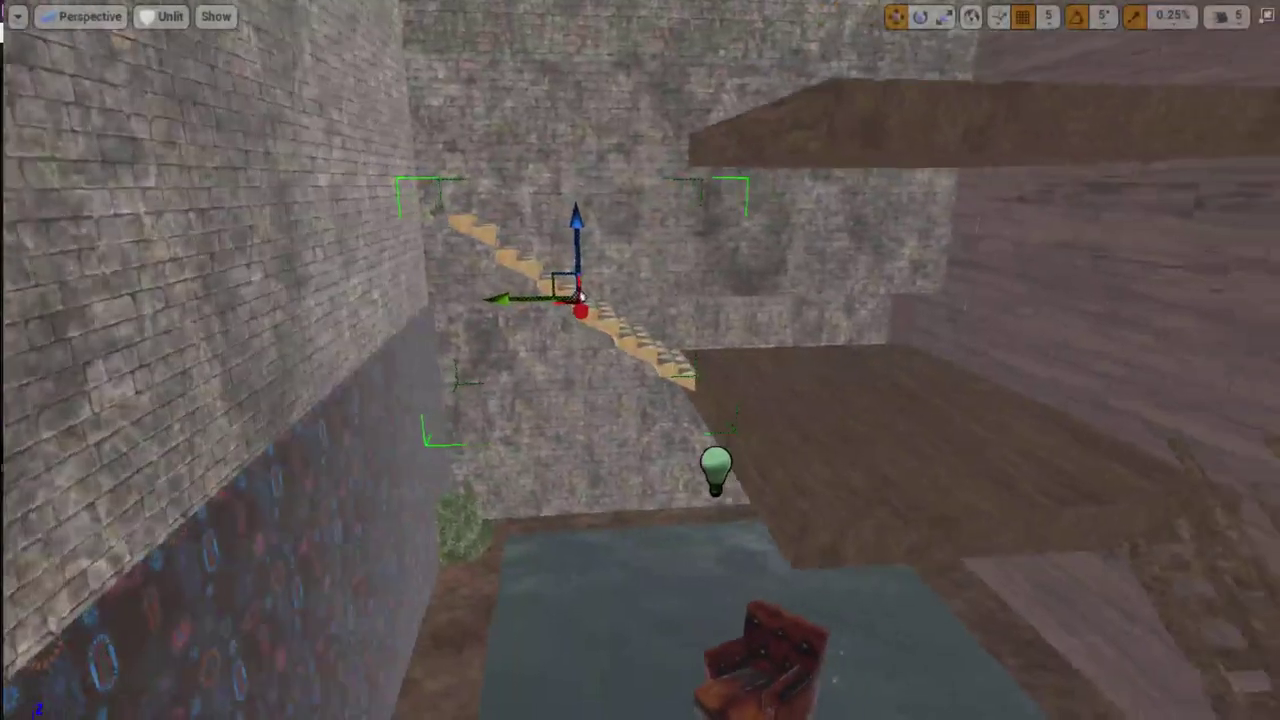
pyautogui.scroll(2, 524, 322)
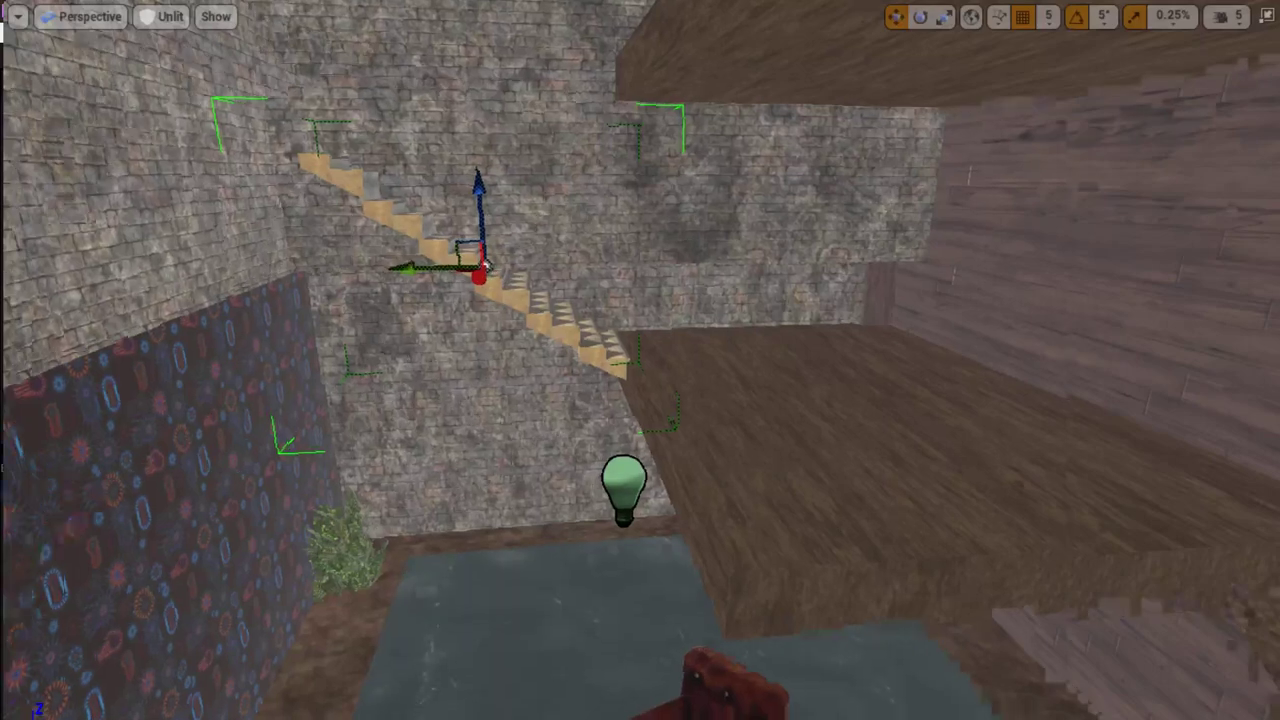
pyautogui.moveTo(508, 383); pyautogui.dragTo(480, 410, button='right')
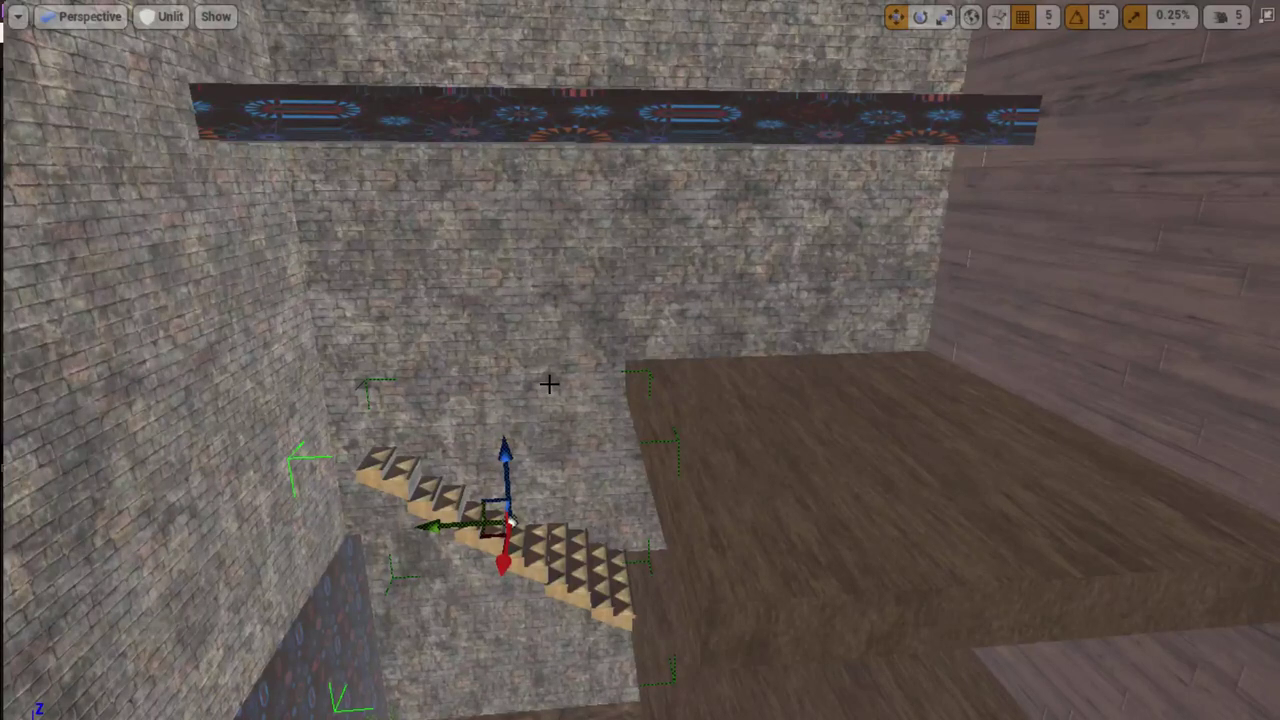
pyautogui.moveTo(683, 492)
pyautogui.mouseDown(button='right')
pyautogui.moveTo(660, 480)
pyautogui.moveTo(695, 505)
pyautogui.moveTo(737, 451)
pyautogui.moveTo(720, 470)
pyautogui.moveTo(714, 447)
pyautogui.moveTo(660, 497)
pyautogui.moveTo(665, 509)
pyautogui.mouseUp(button='right')
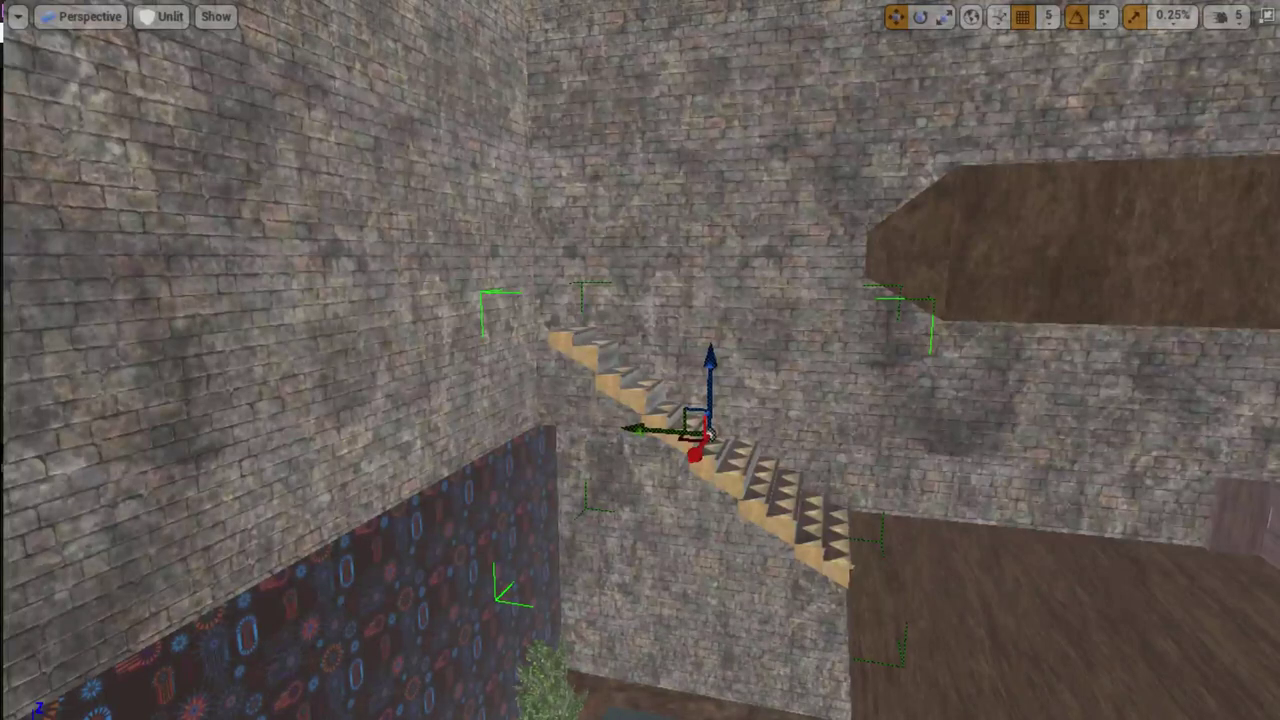
pyautogui.moveTo(665, 509); pyautogui.dragTo(665, 509, button='right')
# - Frame the wooden railing and rotate its yaw to about -90 degrees
pyautogui.press('Escape')
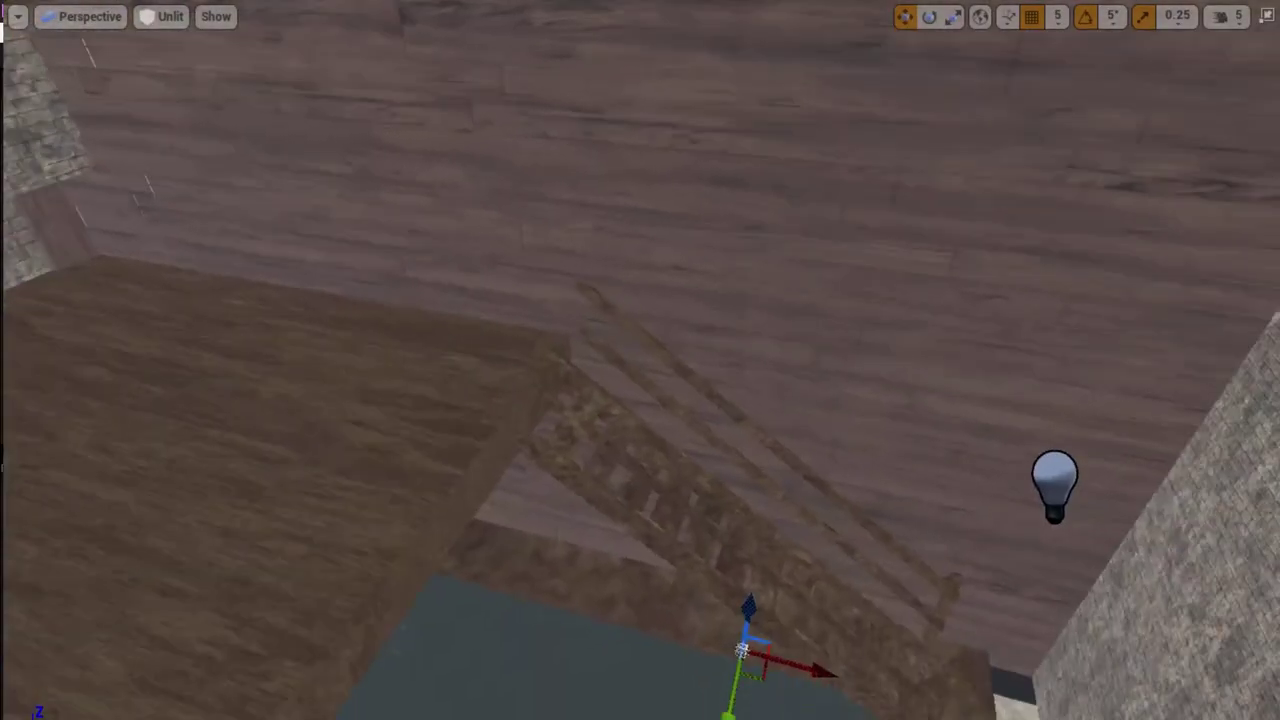
pyautogui.moveTo(790, 652); pyautogui.dragTo(251, 517)
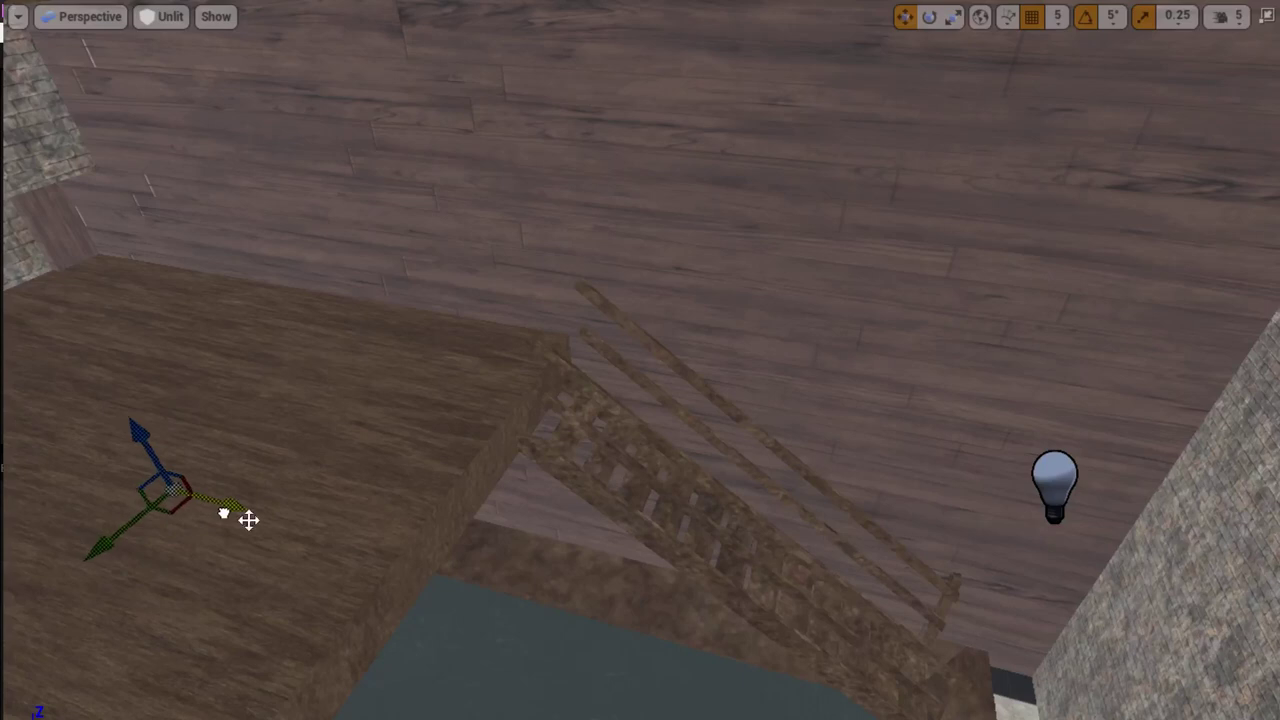
pyautogui.press('f')
pyautogui.press('e')
pyautogui.moveTo(540, 503)
pyautogui.mouseDown()
pyautogui.moveTo(496, 525)
pyautogui.moveTo(466, 494)
pyautogui.mouseUp()
pyautogui.scroll(-3, 643, 557)
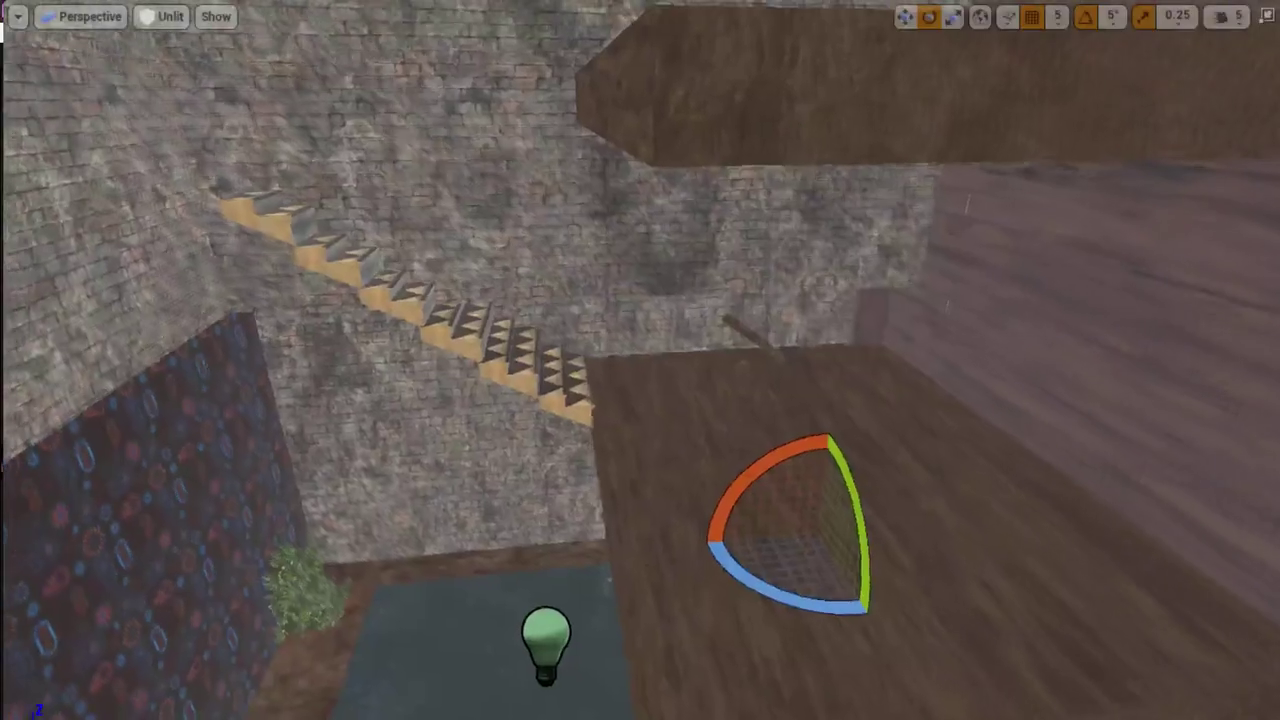
pyautogui.press('r')
# - Move the railing along the wall and raise it onto the stair steps
pyautogui.press('w')
pyautogui.moveTo(746, 537); pyautogui.dragTo(371, 531)
pyautogui.moveTo(440, 494)
pyautogui.mouseDown()
pyautogui.moveTo(467, 455)
pyautogui.moveTo(441, 296)
pyautogui.mouseUp()
pyautogui.moveTo(441, 296); pyautogui.dragTo(330, 300, button='right')
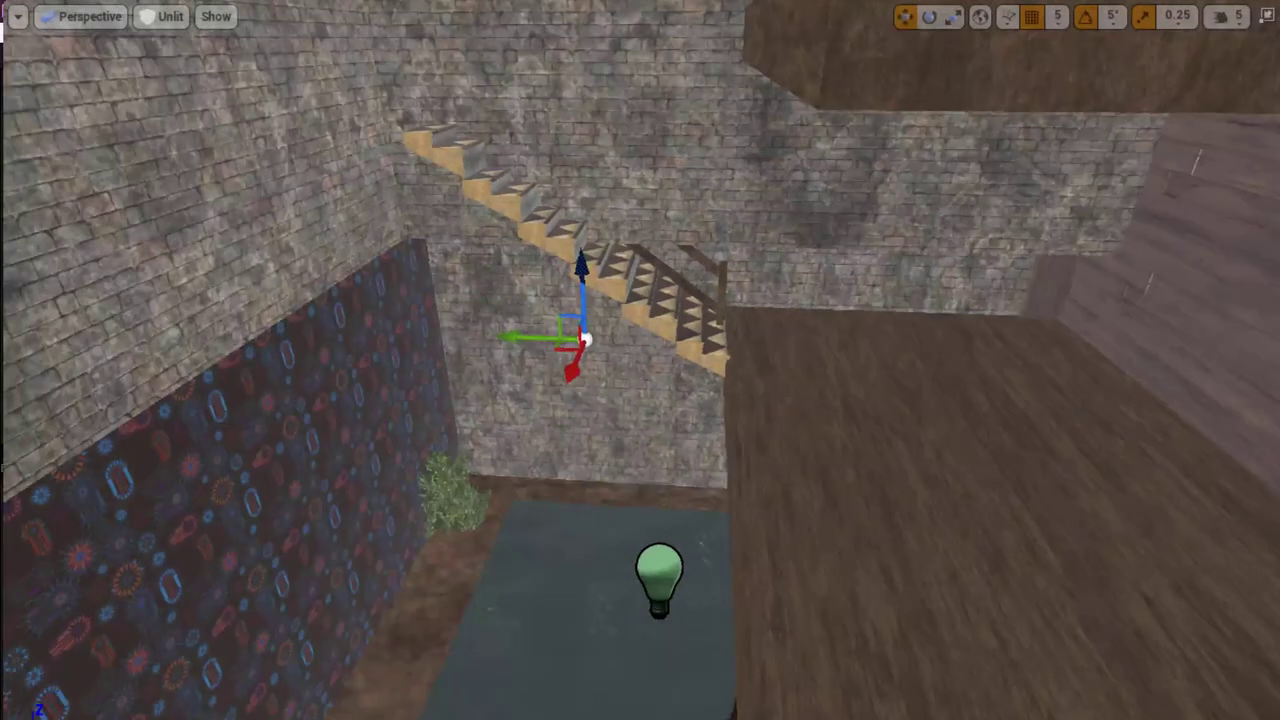
pyautogui.moveTo(585, 368); pyautogui.dragTo(563, 417)
pyautogui.moveTo(563, 418); pyautogui.dragTo(545, 413, button='right')
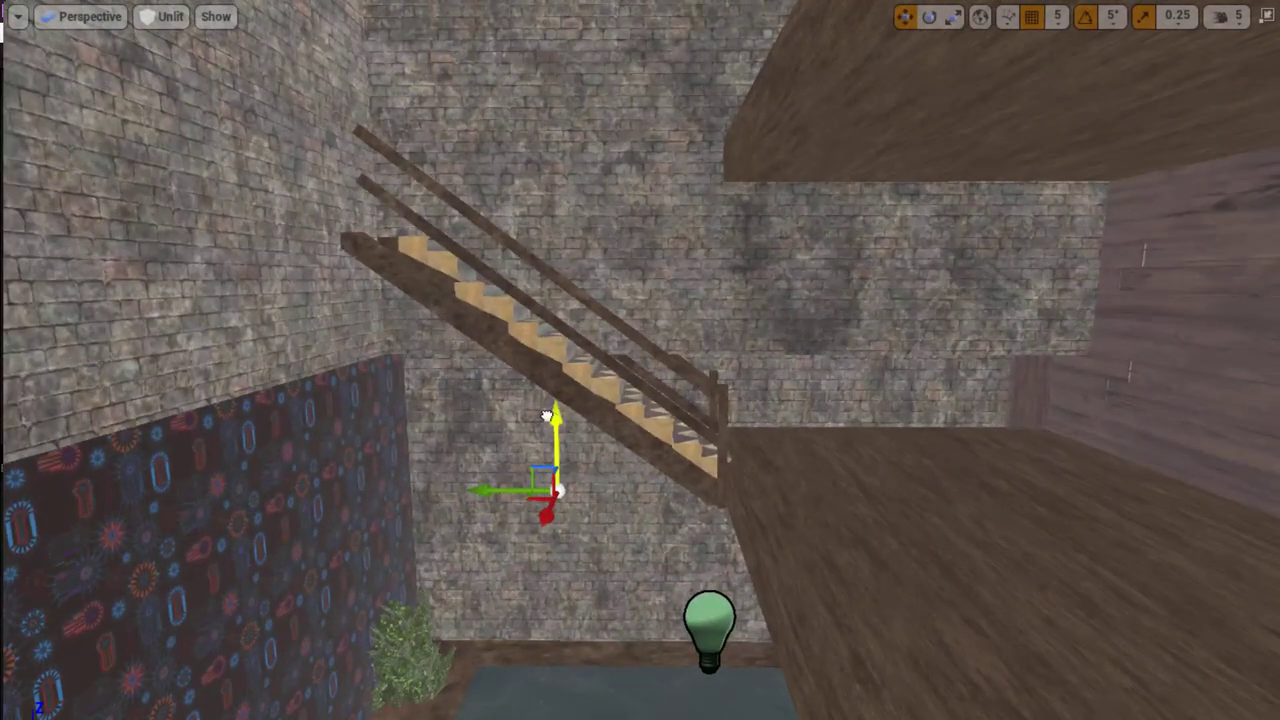
pyautogui.moveTo(548, 416); pyautogui.dragTo(549, 407)
pyautogui.moveTo(554, 409); pyautogui.dragTo(567, 422, button='right')
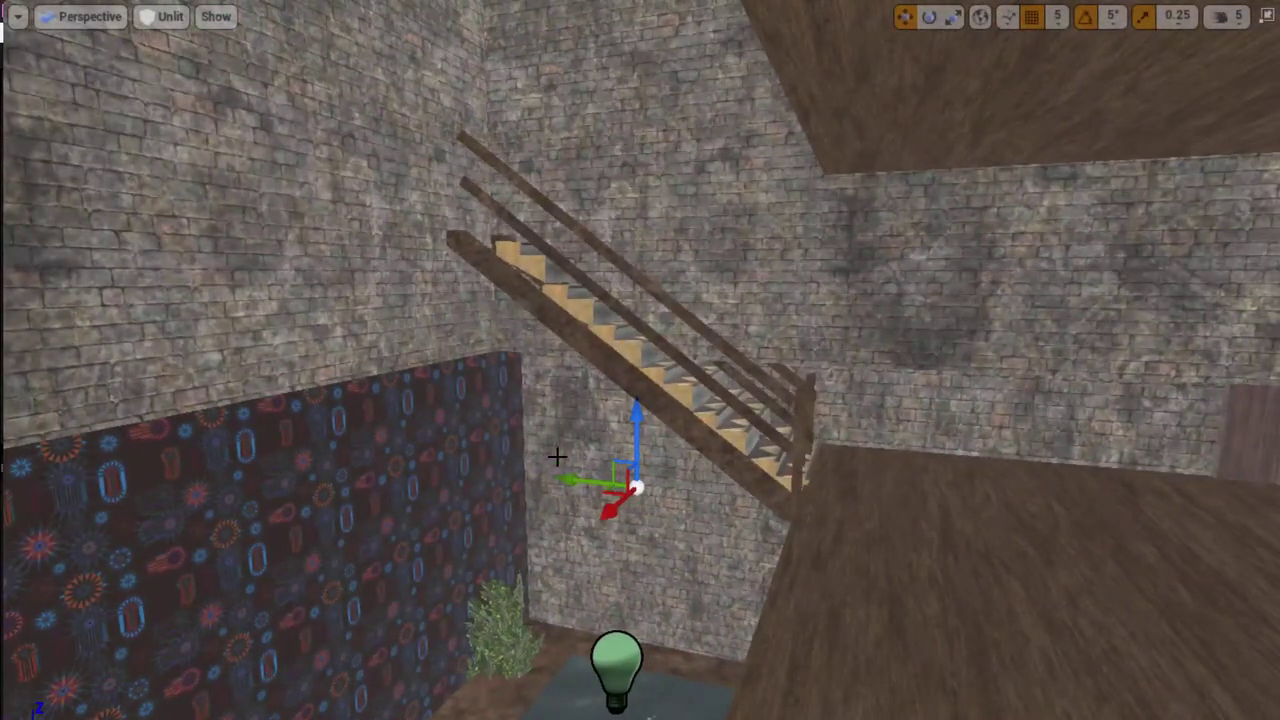
pyautogui.moveTo(567, 481); pyautogui.dragTo(582, 479)
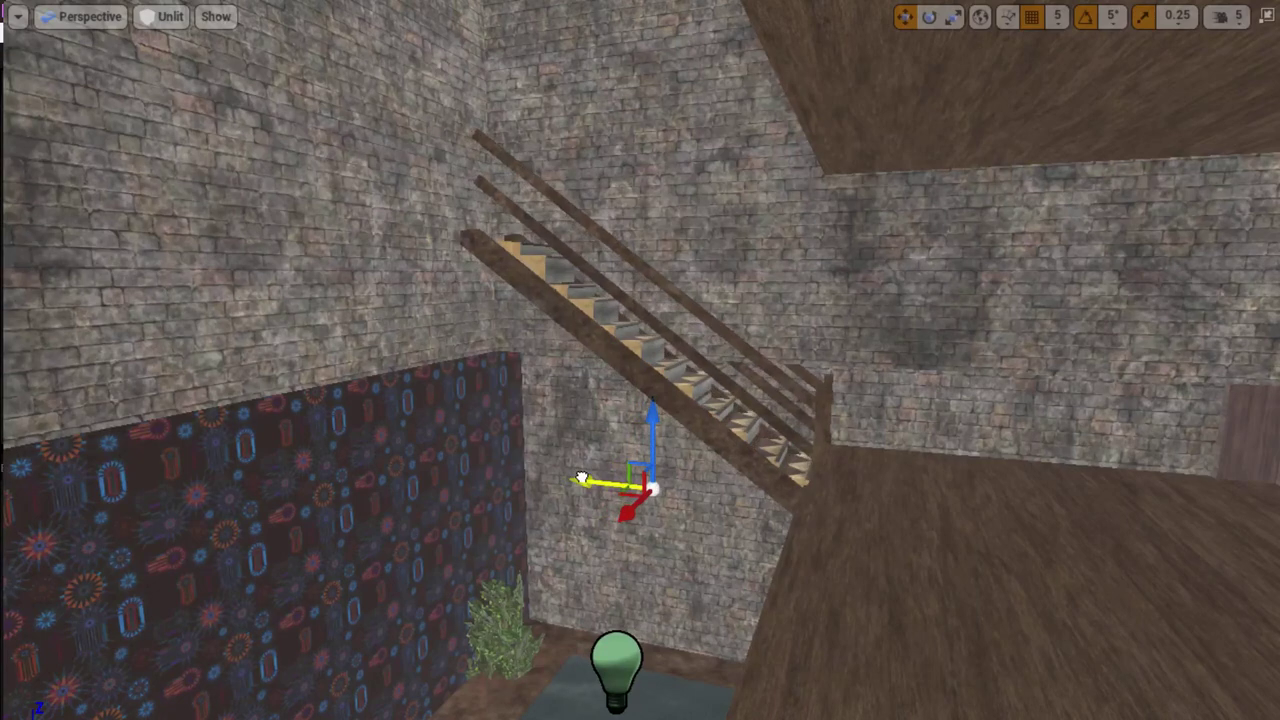
pyautogui.moveTo(540, 494)
pyautogui.mouseDown(button='right')
pyautogui.moveTo(470, 480)
pyautogui.moveTo(515, 499)
pyautogui.mouseUp(button='right')
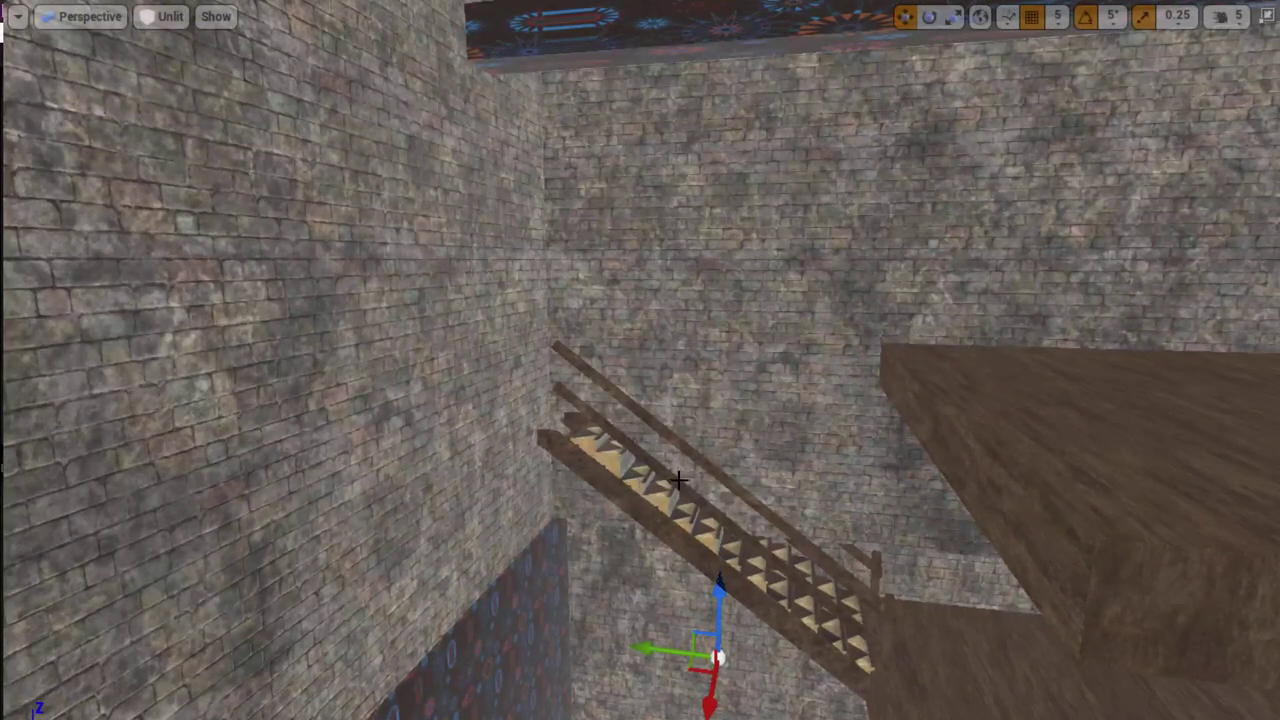
pyautogui.moveTo(625, 481)
pyautogui.mouseDown(button='right')
pyautogui.moveTo(610, 478)
pyautogui.moveTo(711, 626)
pyautogui.mouseUp(button='right')
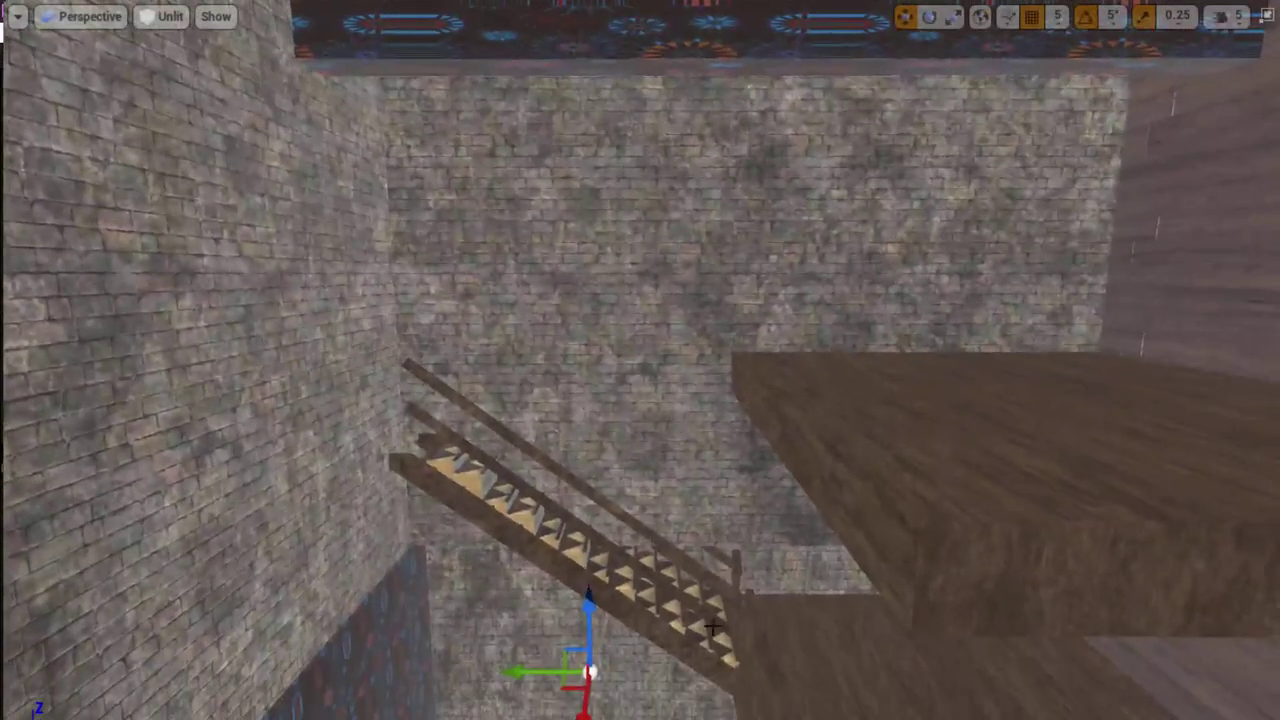
# - Alt-drag the staircase sideways to create a duplicate
pyautogui.click(535, 527)
pyautogui.moveTo(560, 542)
pyautogui.mouseDown()
pyautogui.moveTo(577, 558)
pyautogui.moveTo(560, 545)
pyautogui.mouseUp()
pyautogui.moveTo(560, 545)
pyautogui.mouseDown(button='right')
pyautogui.moveTo(640, 480)
pyautogui.moveTo(760, 470)
pyautogui.moveTo(449, 563)
pyautogui.mouseUp(button='right')
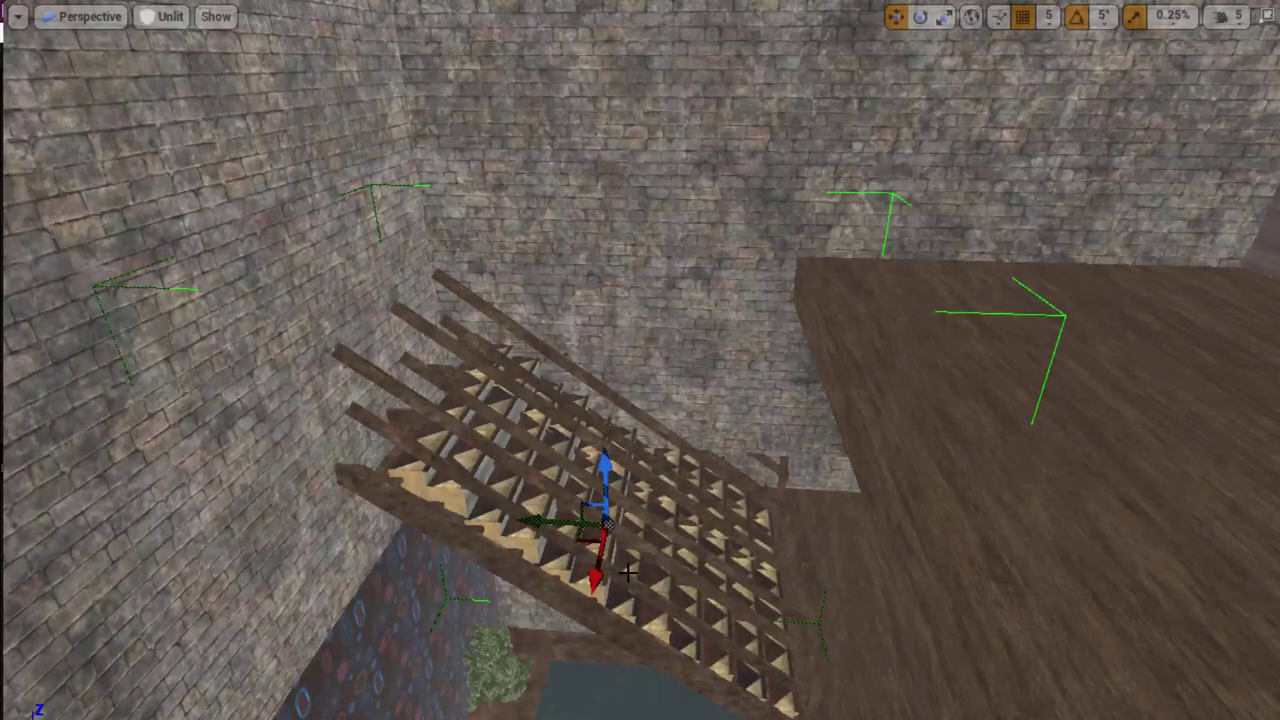
# - Rotate the copied staircase 180 degrees on its yaw ring
pyautogui.press('e')
pyautogui.moveTo(690, 575); pyautogui.dragTo(607, 521)
pyautogui.moveTo(722, 513)
pyautogui.mouseDown()
pyautogui.moveTo(562, 612)
pyautogui.moveTo(576, 615)
pyautogui.mouseUp()
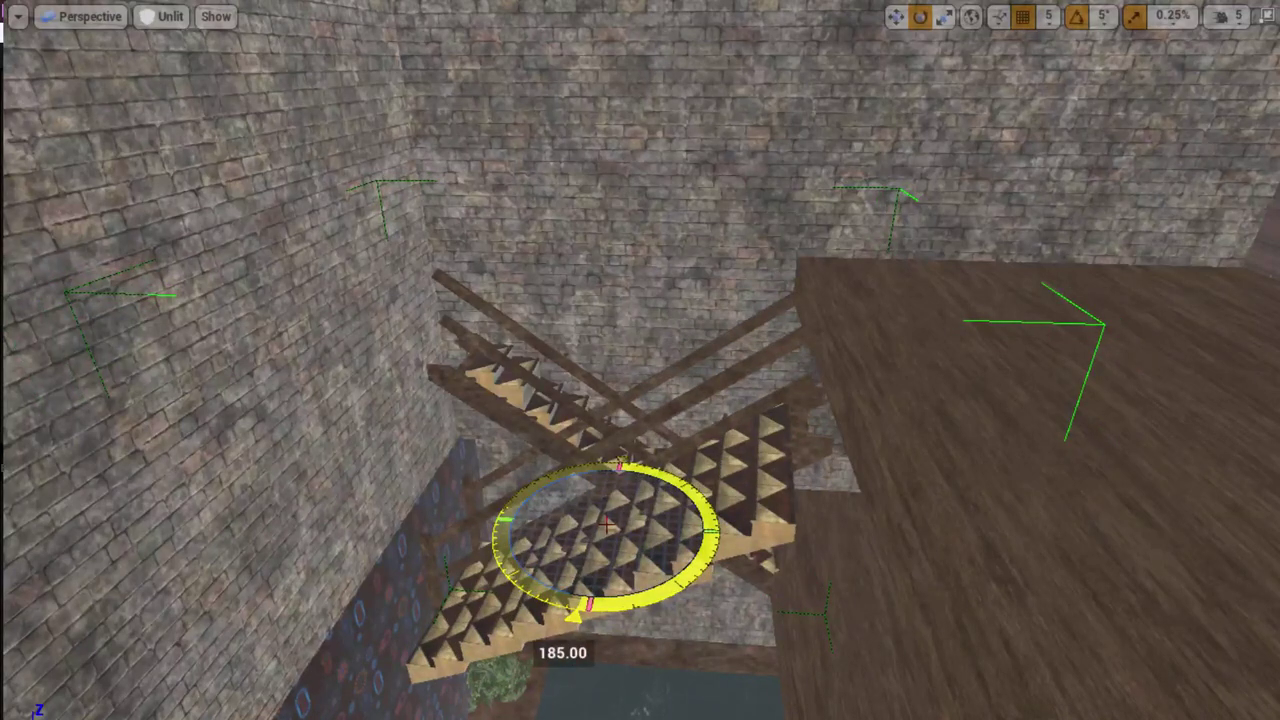
pyautogui.moveTo(576, 615); pyautogui.dragTo(588, 617)
# - Raise the copy up the wall on Z and check it against the upper floor
pyautogui.press('w')
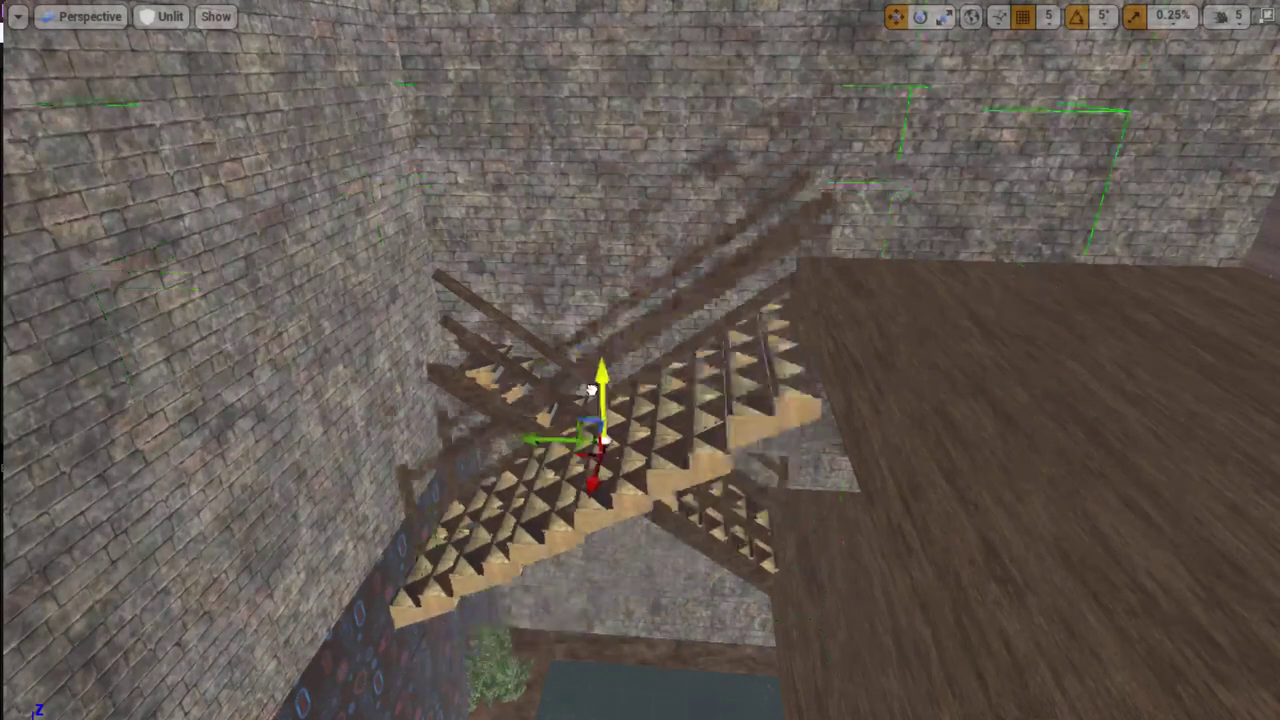
pyautogui.moveTo(598, 480); pyautogui.dragTo(580, 185)
pyautogui.moveTo(580, 185)
pyautogui.mouseDown(button='right')
pyautogui.moveTo(480, 190)
pyautogui.moveTo(580, 200)
pyautogui.mouseUp(button='right')
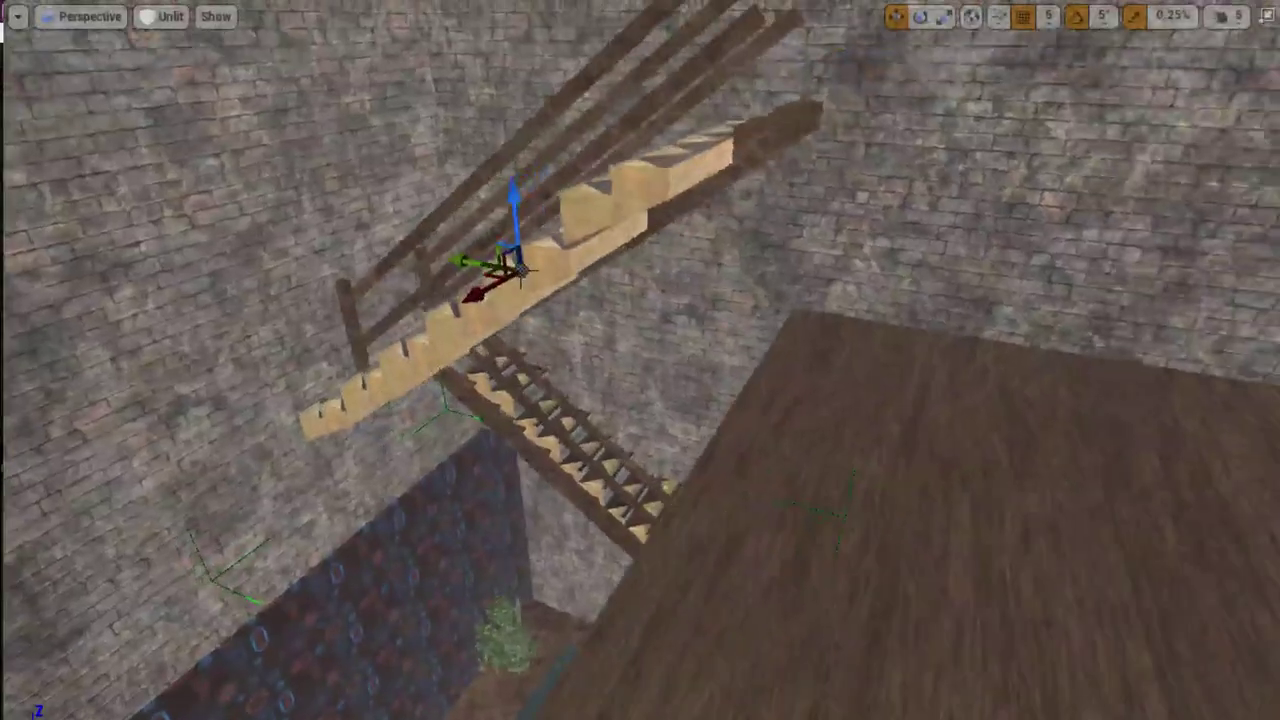
pyautogui.moveTo(535, 280); pyautogui.dragTo(635, 290, button='right')
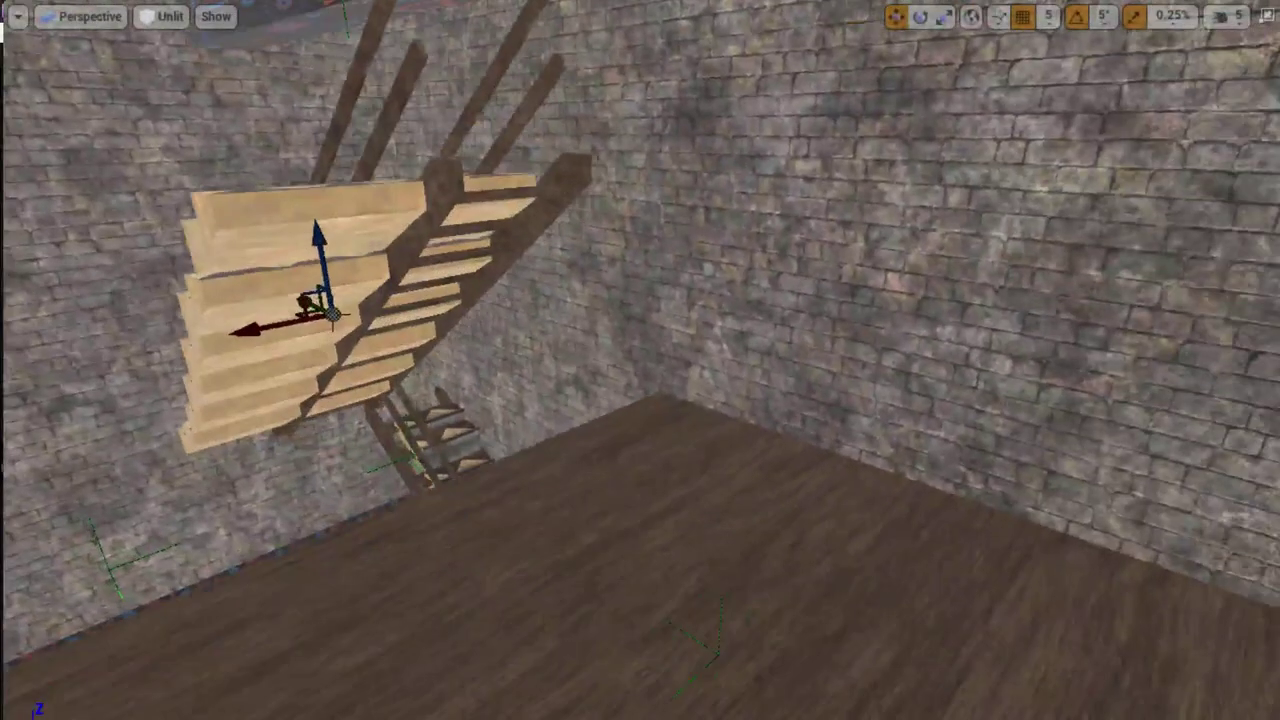
pyautogui.moveTo(445, 343); pyautogui.dragTo(520, 350, button='right')
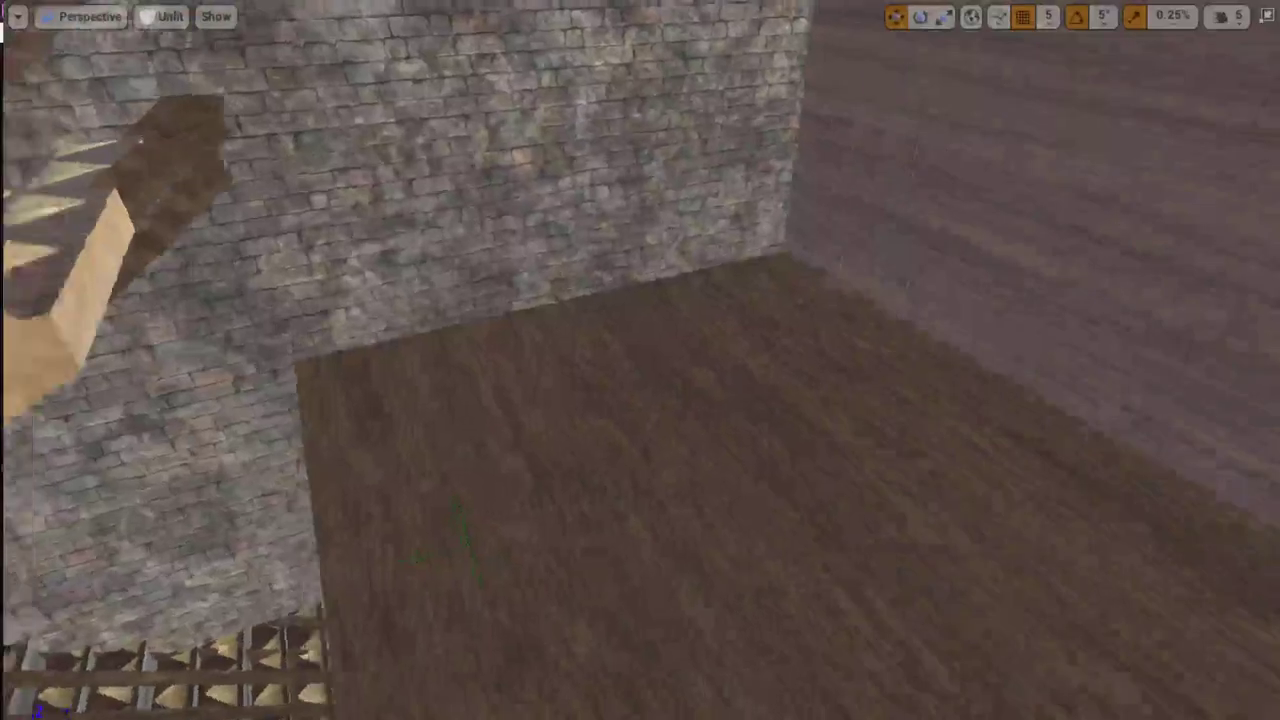
pyautogui.moveTo(260, 390); pyautogui.dragTo(332, 393, button='right')
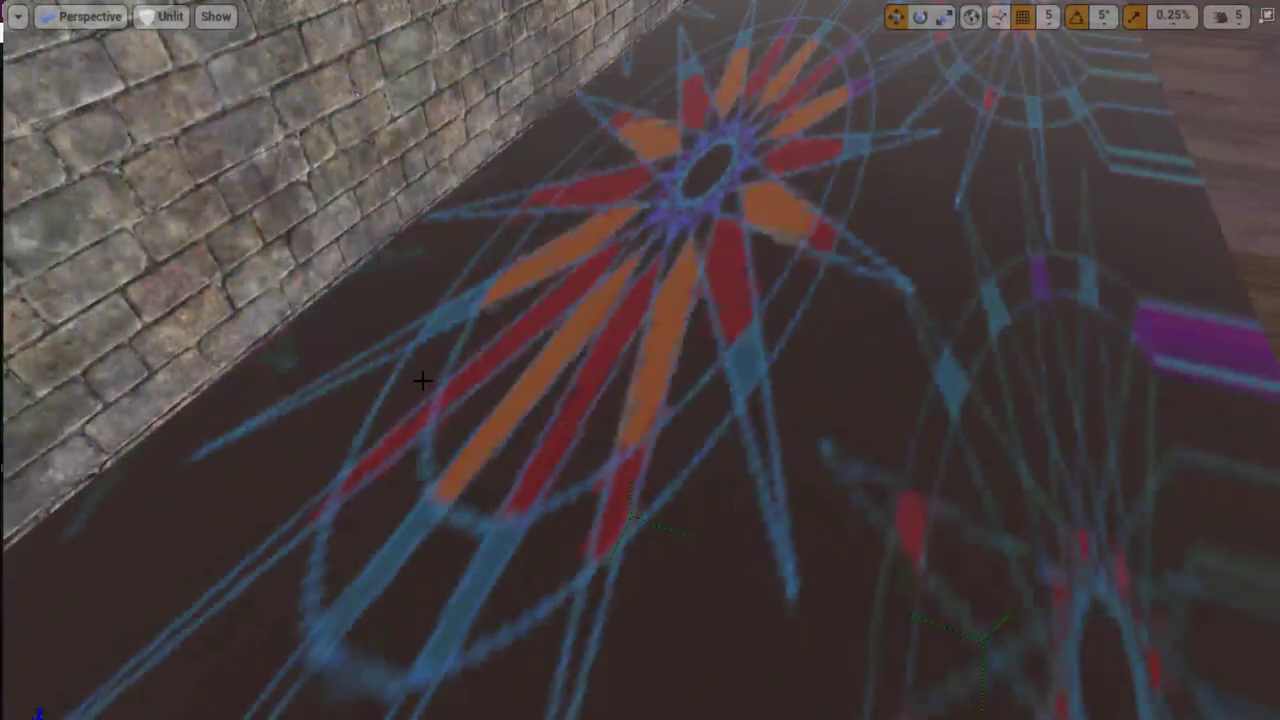
pyautogui.moveTo(422, 380); pyautogui.dragTo(547, 370, button='right')
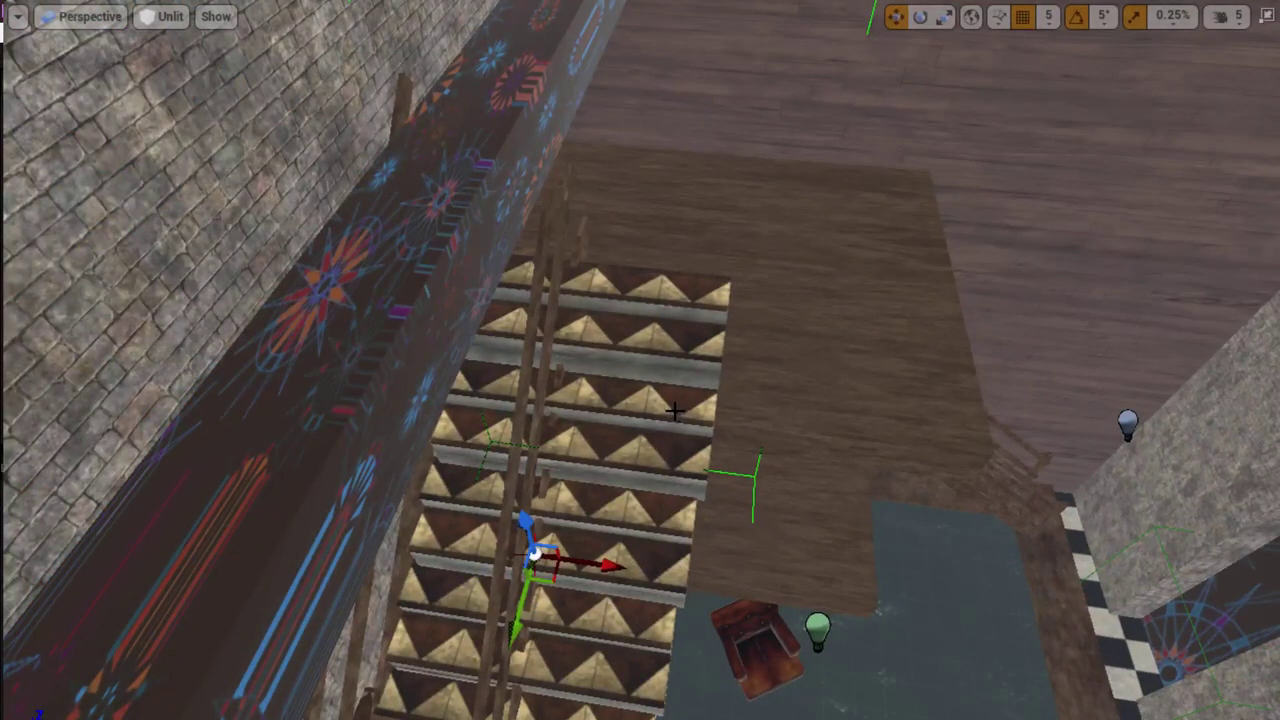
pyautogui.press('r')
pyautogui.moveTo(608, 563); pyautogui.dragTo(580, 565)
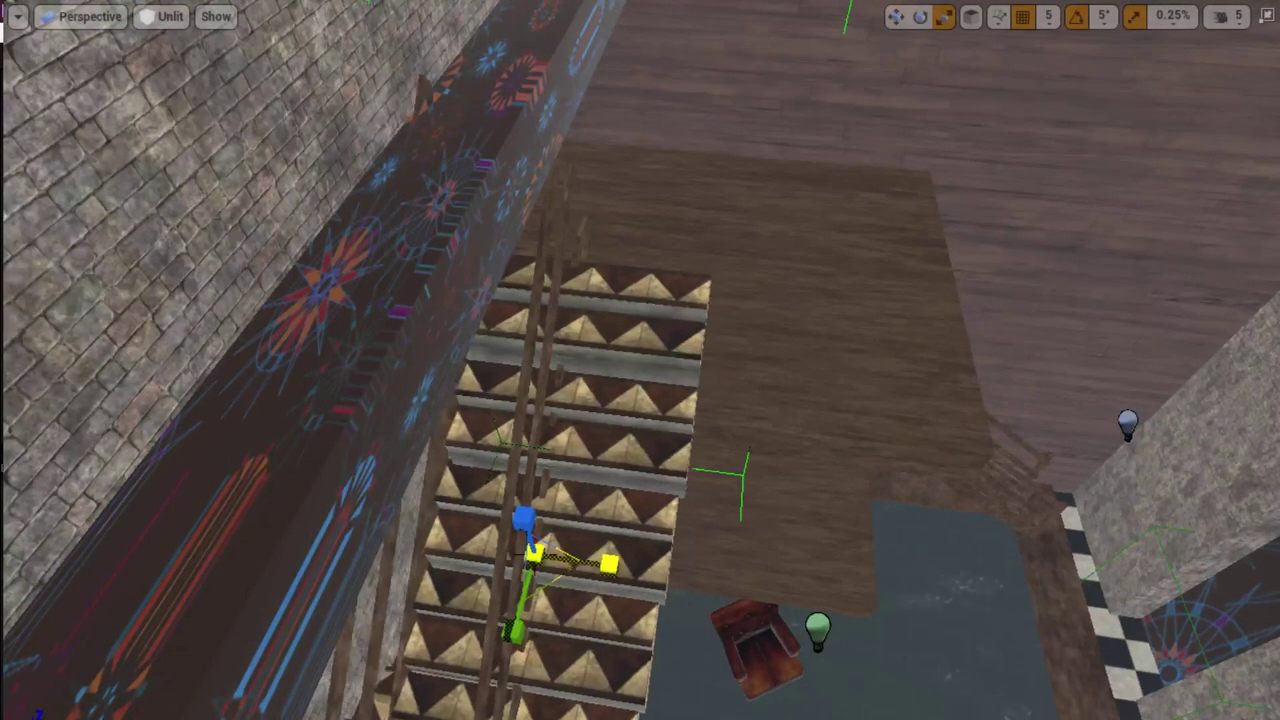
pyautogui.hotkey('ctrl', 'z')
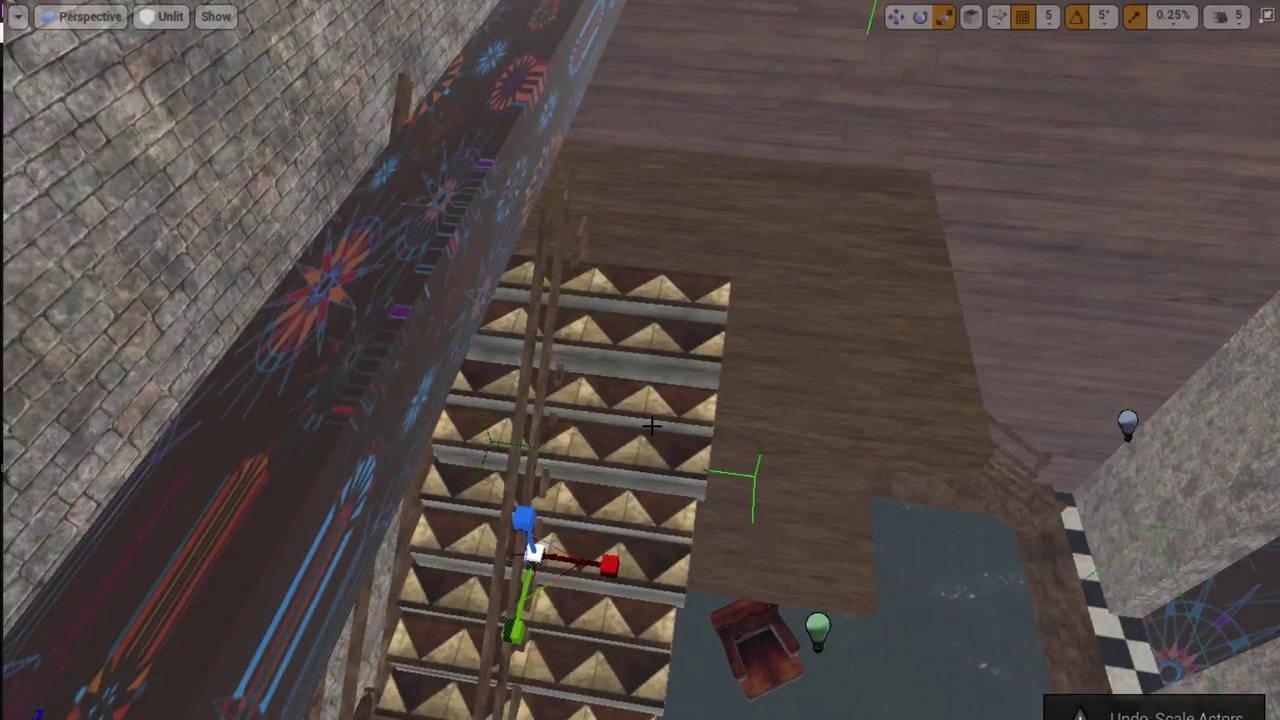
pyautogui.click(651, 420)
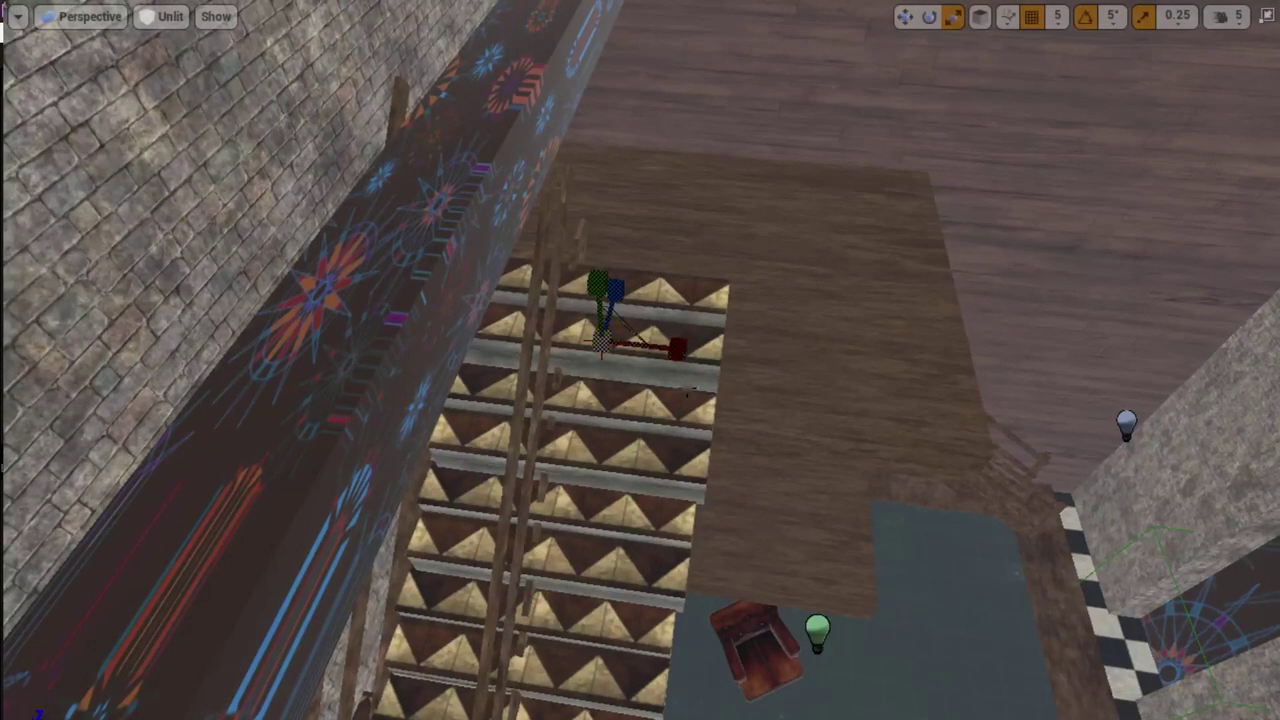
pyautogui.moveTo(686, 391); pyautogui.dragTo(770, 450, button='right')
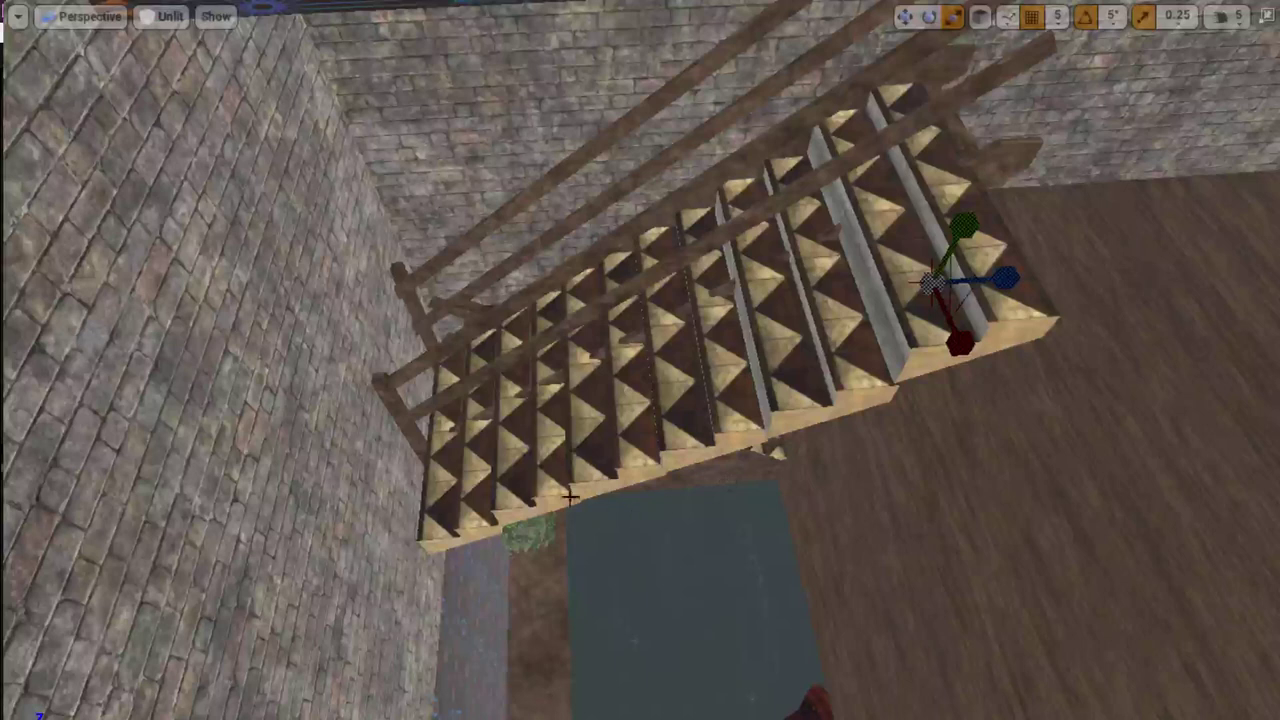
pyautogui.click(473, 505)
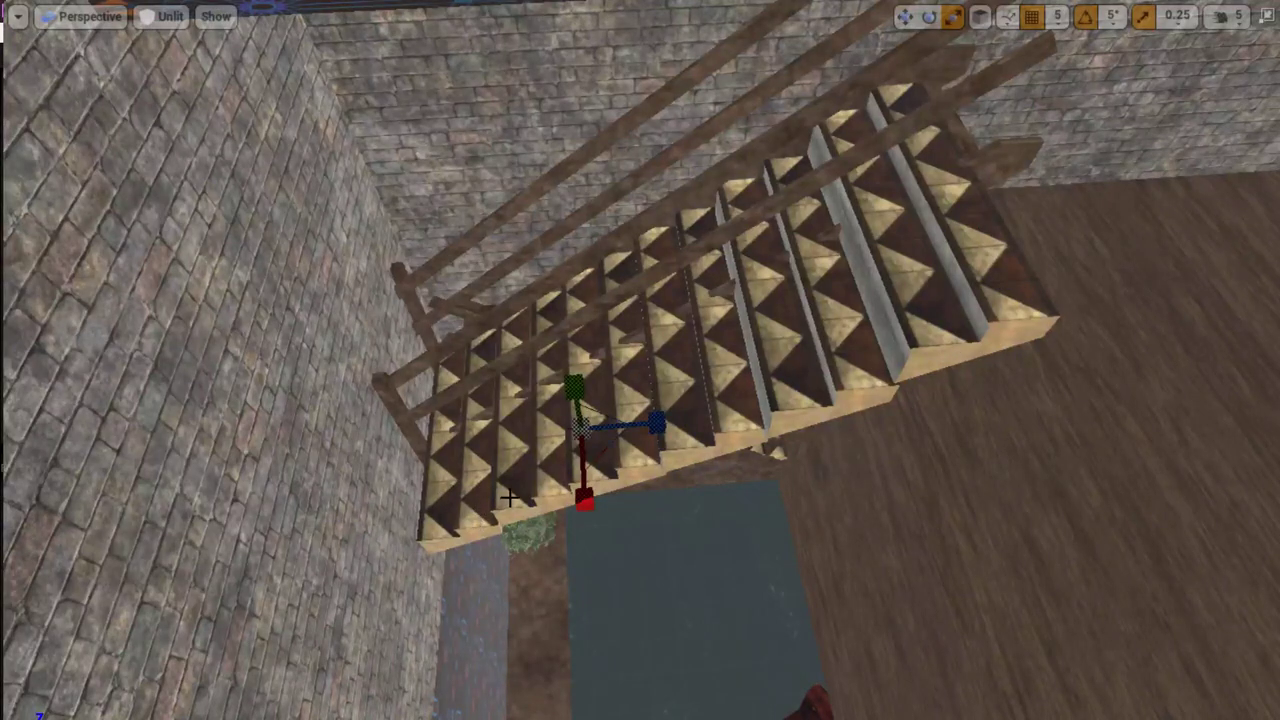
pyautogui.click(674, 423)
pyautogui.click(878, 327)
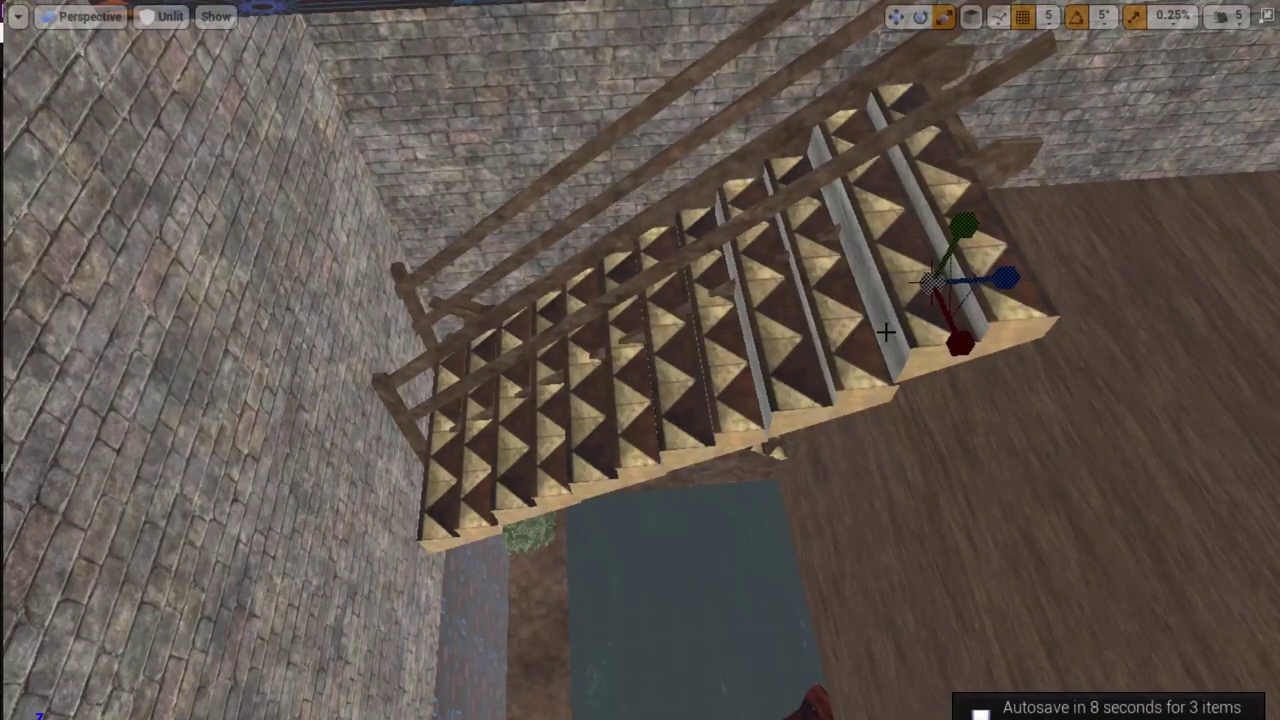
pyautogui.click(884, 334)
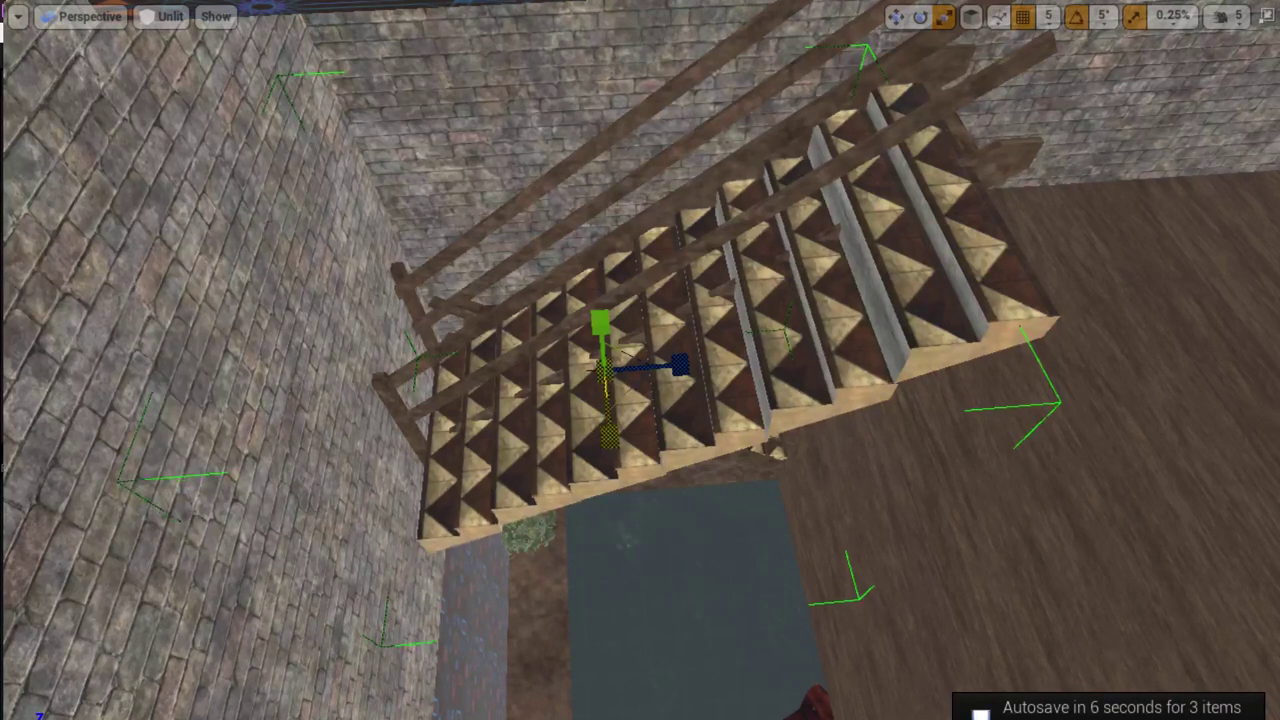
pyautogui.hotkey('ctrl', 'z')
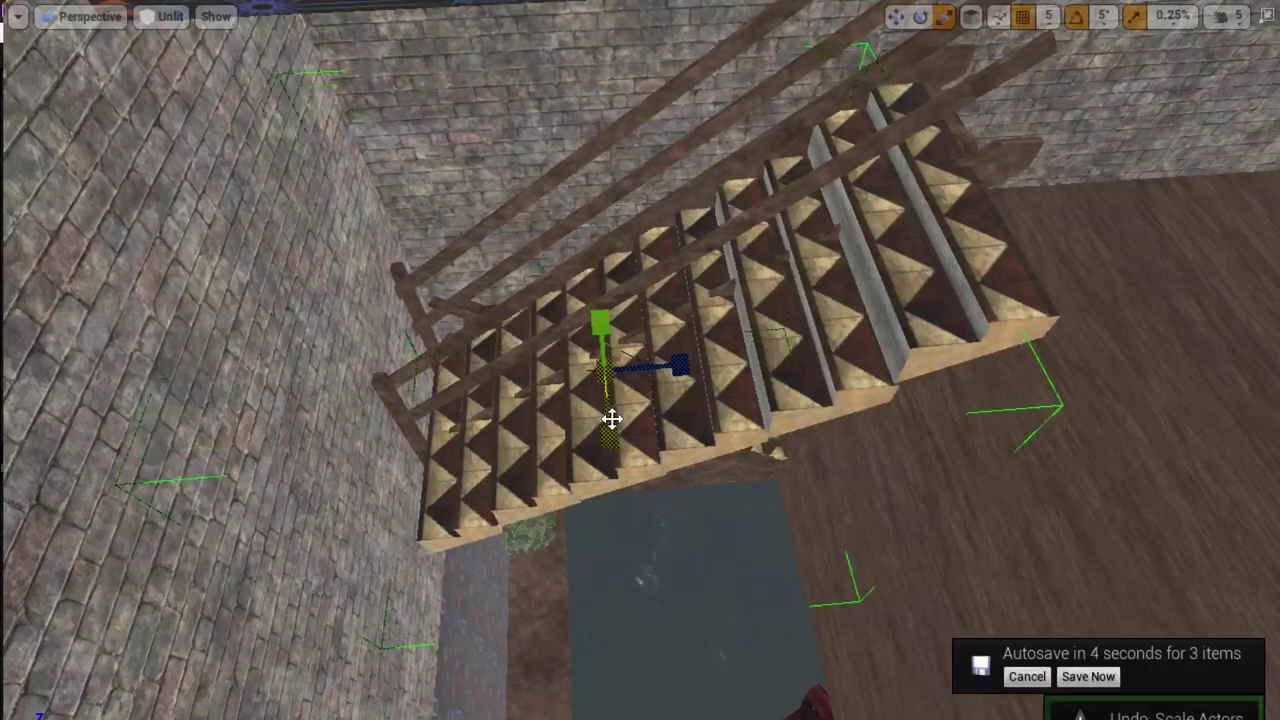
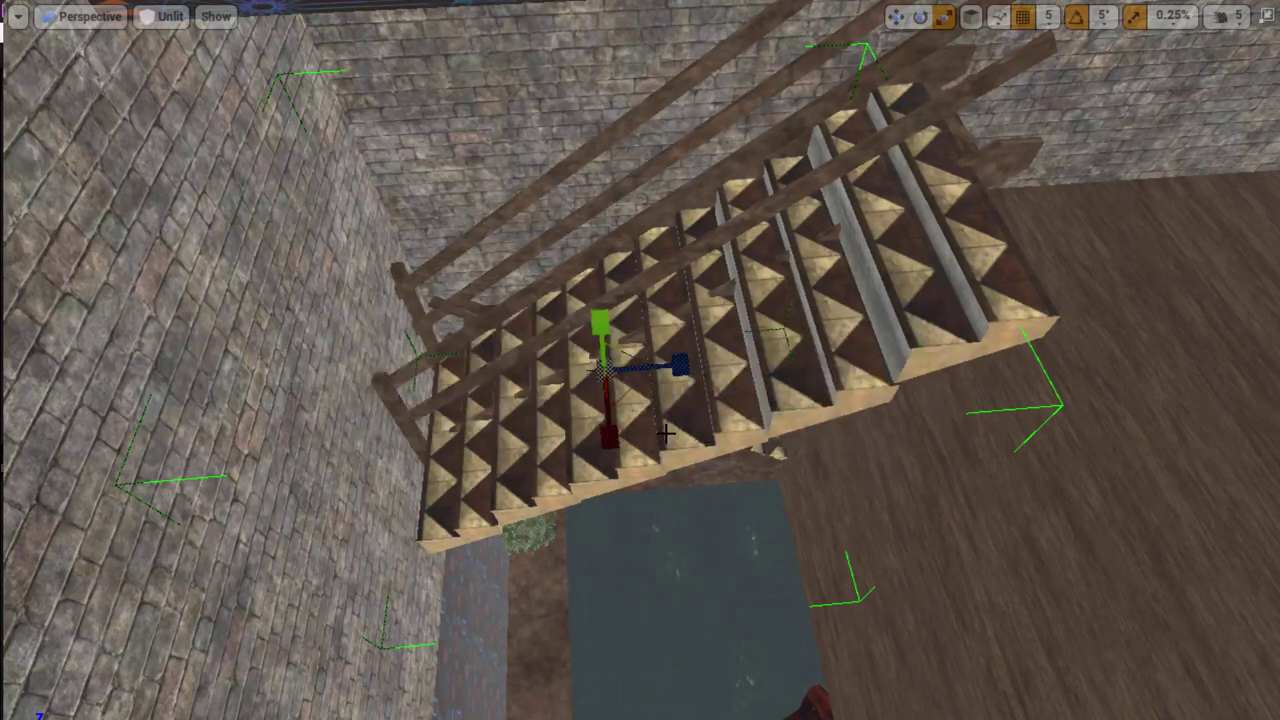
# - Select the stair sections and undo their recent Scale Actors changes to restore the earlier proportions
pyautogui.click(715, 423)
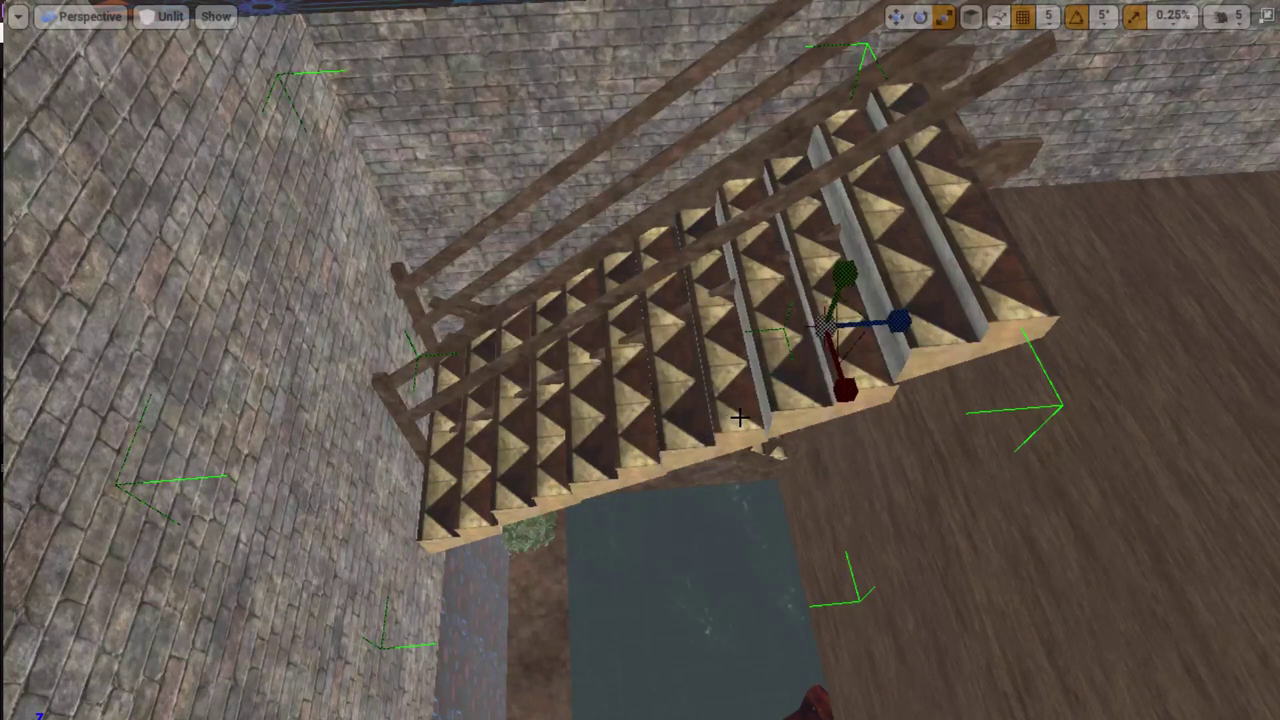
pyautogui.click(741, 419)
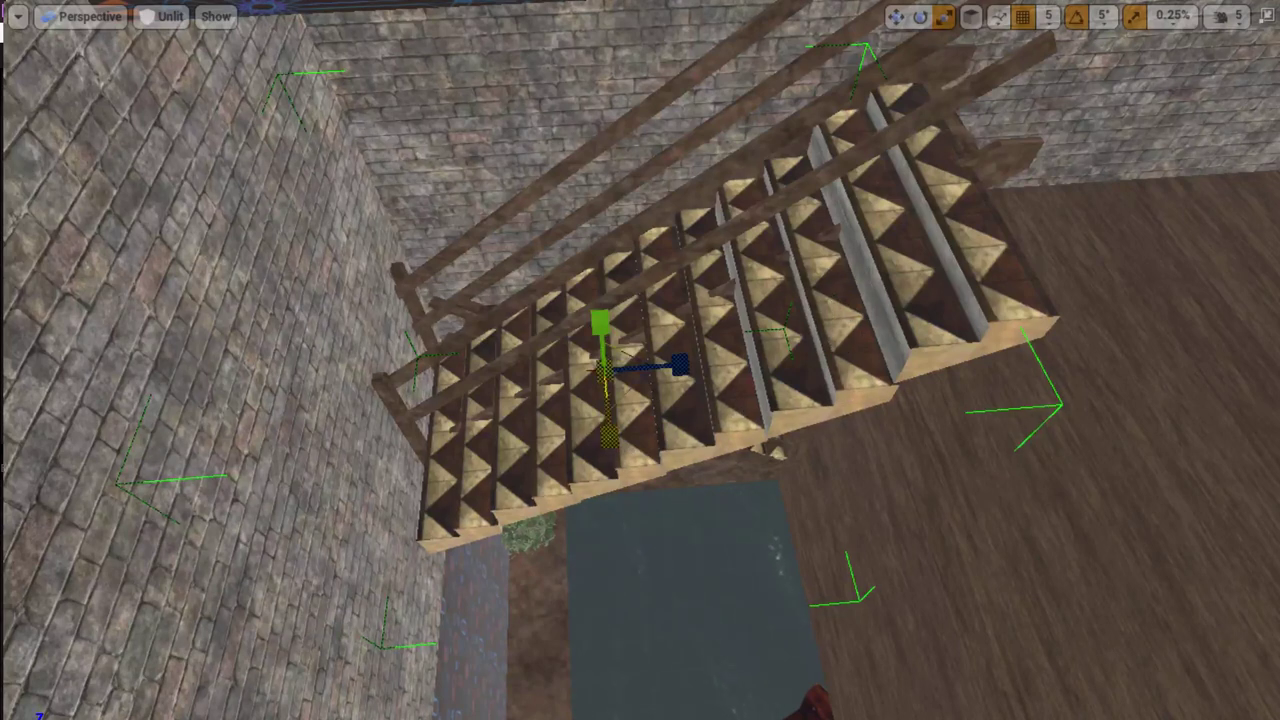
pyautogui.hotkey('ctrl', 'z')
pyautogui.hotkey('ctrl', 'z')
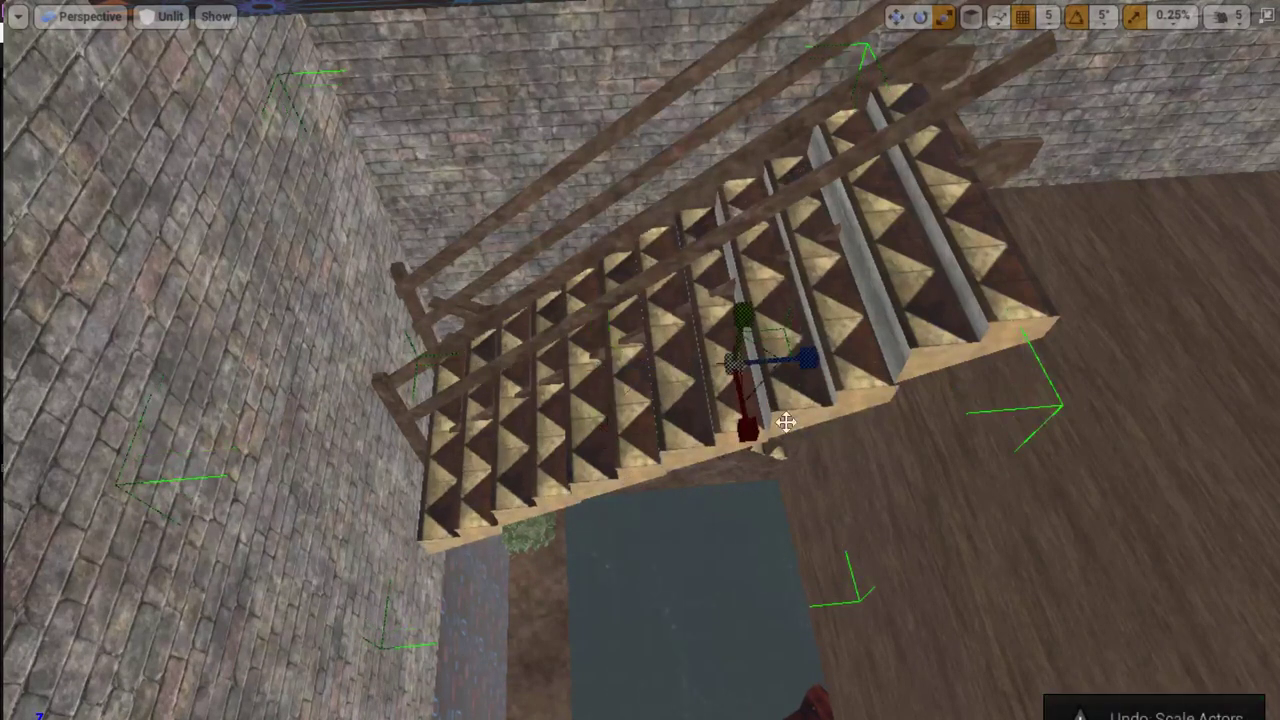
pyautogui.hotkey('ctrl', 'z')
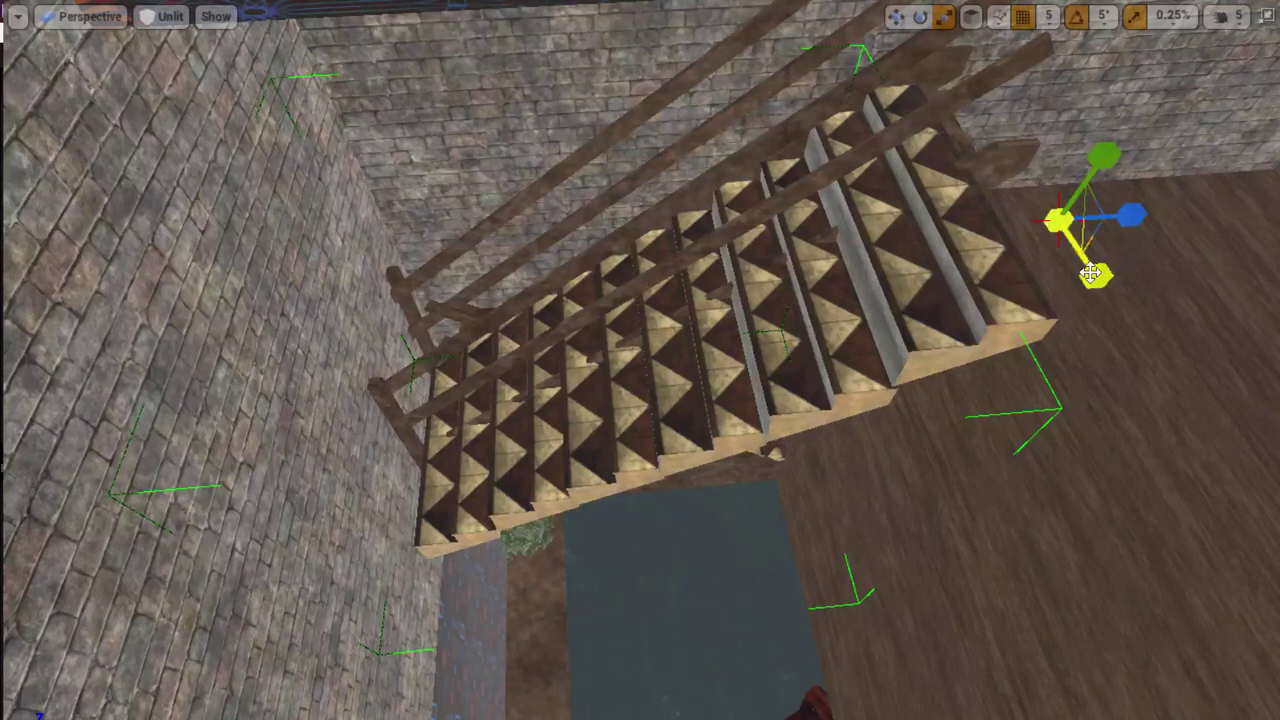
pyautogui.click(680, 394)
pyautogui.hotkey('ctrl', 'z')
pyautogui.hotkey('ctrl', 'z')
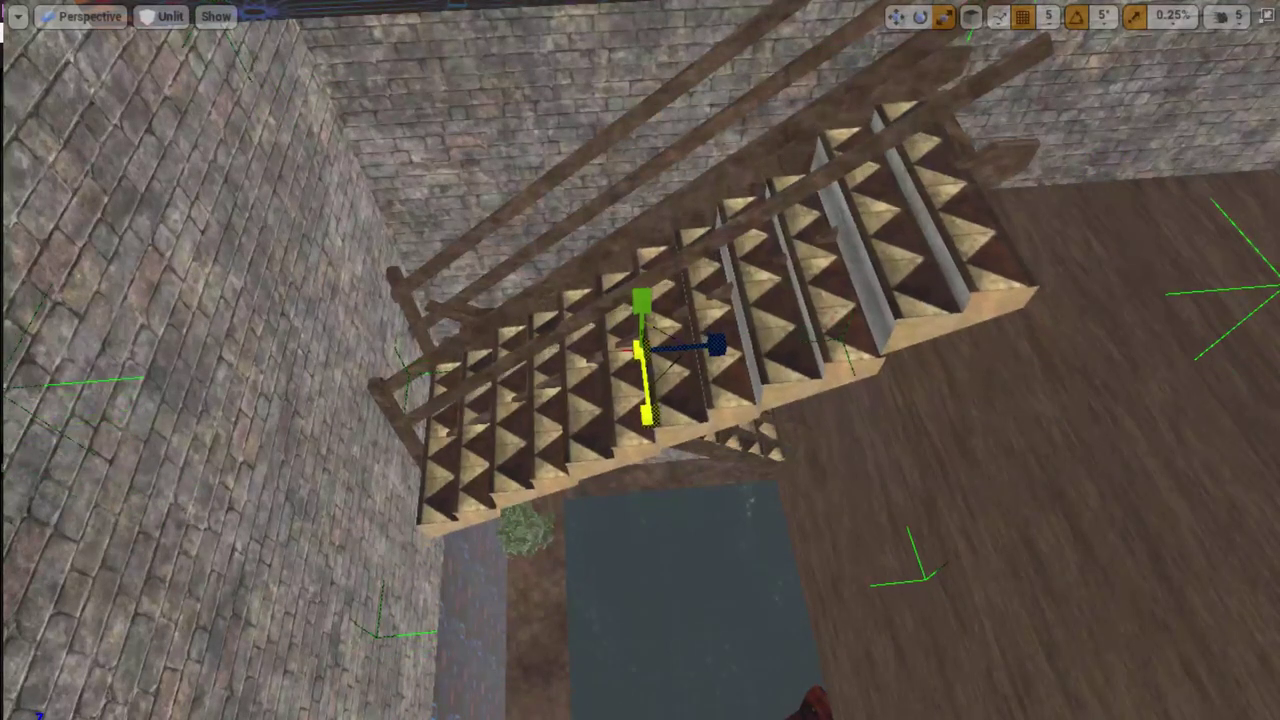
pyautogui.press('w')
pyautogui.hotkey('ctrl', 'z')
pyautogui.hotkey('ctrl', 'z')
pyautogui.hotkey('ctrl', 'z')
pyautogui.press('e')
pyautogui.press('r')
pyautogui.hotkey('ctrl', 'z')
pyautogui.hotkey('ctrl', 'z')
pyautogui.hotkey('ctrl', 'z')
pyautogui.hotkey('ctrl', 'z')
pyautogui.hotkey('ctrl', 'z')
pyautogui.hotkey('ctrl', 'z')
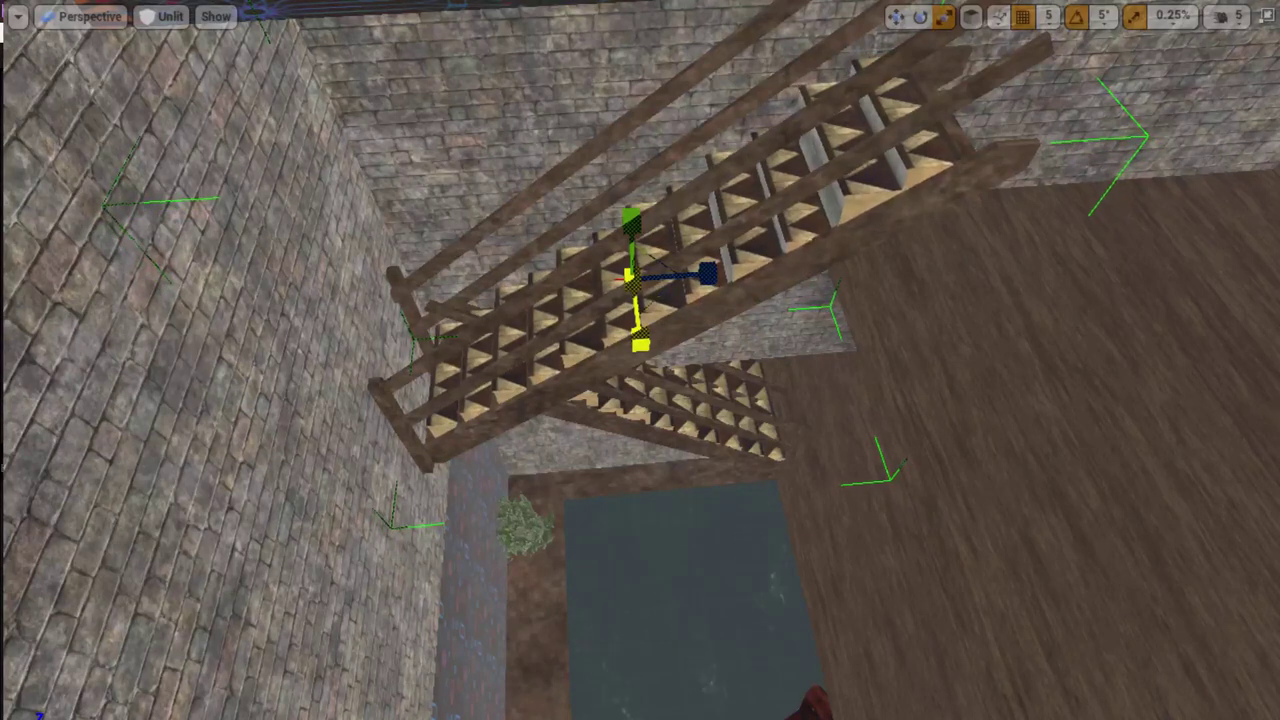
pyautogui.hotkey('ctrl', 'z')
pyautogui.hotkey('ctrl', 'z')
# - Nudge the selected stairs slightly along their length on the X axis
pyautogui.moveTo(651, 410); pyautogui.dragTo(620, 440, button='right')
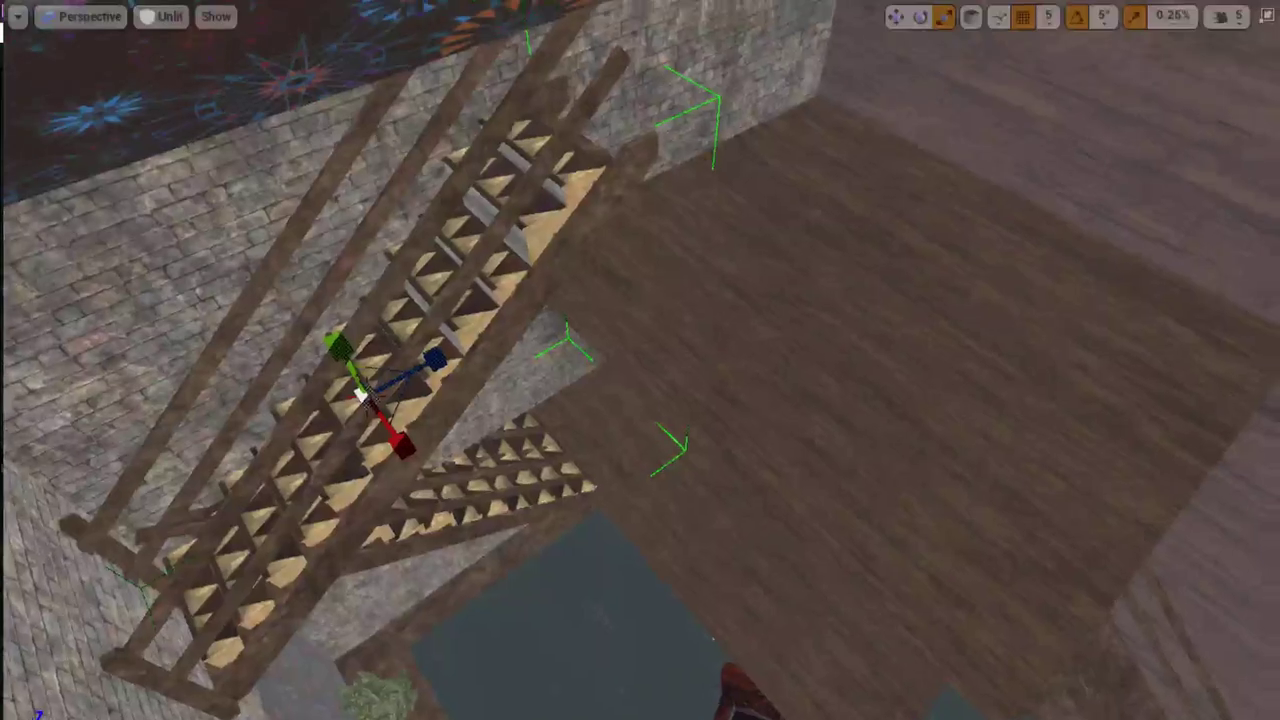
pyautogui.scroll(3, 703, 581)
pyautogui.press('w')
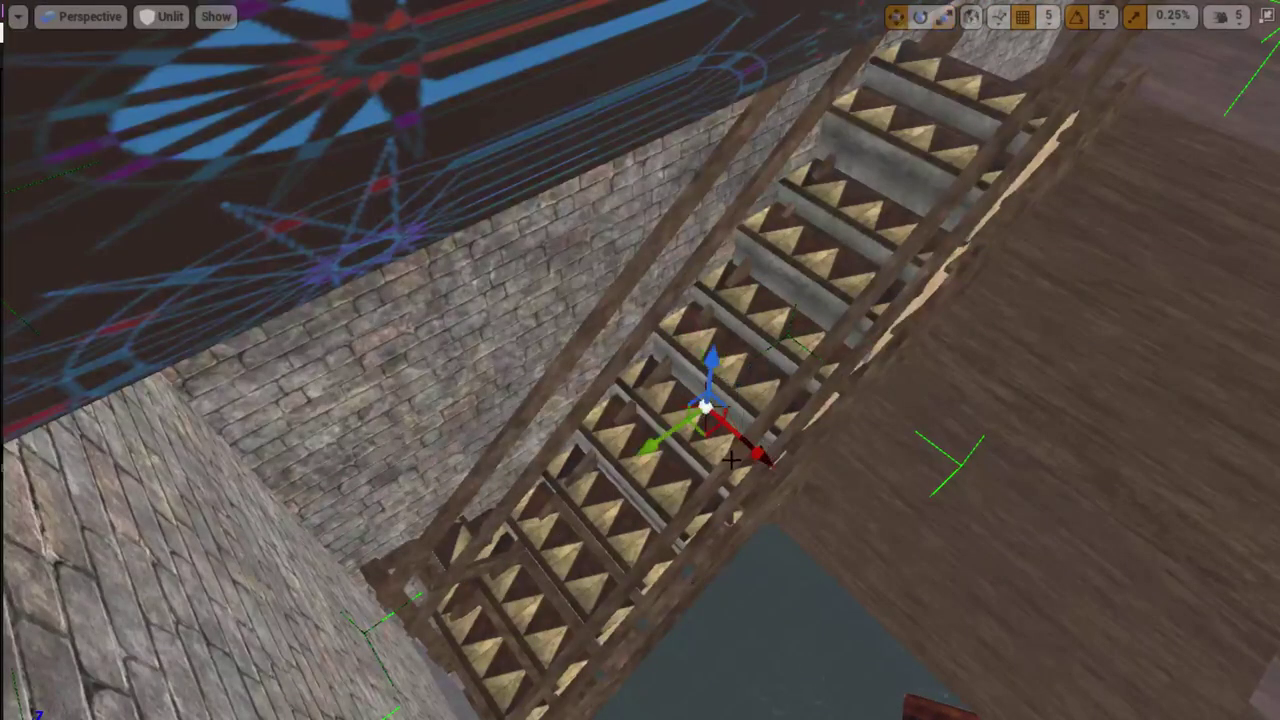
pyautogui.moveTo(768, 463); pyautogui.dragTo(777, 468)
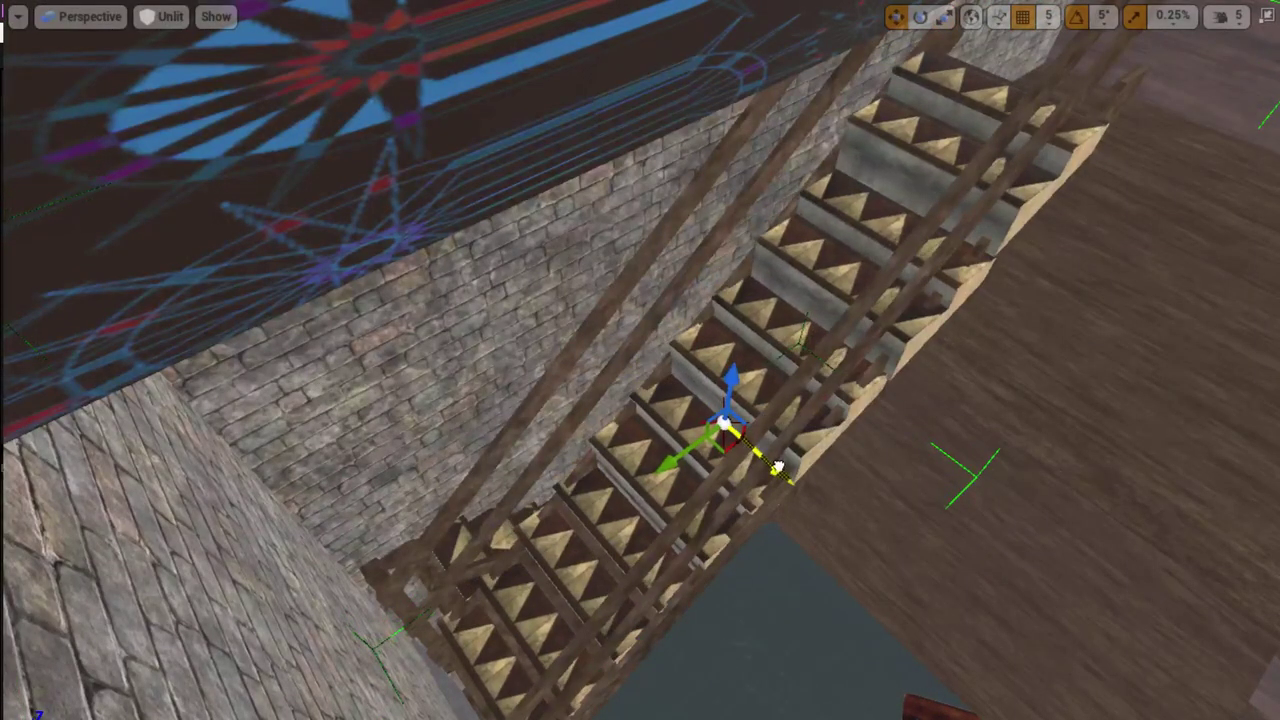
pyautogui.press('e')
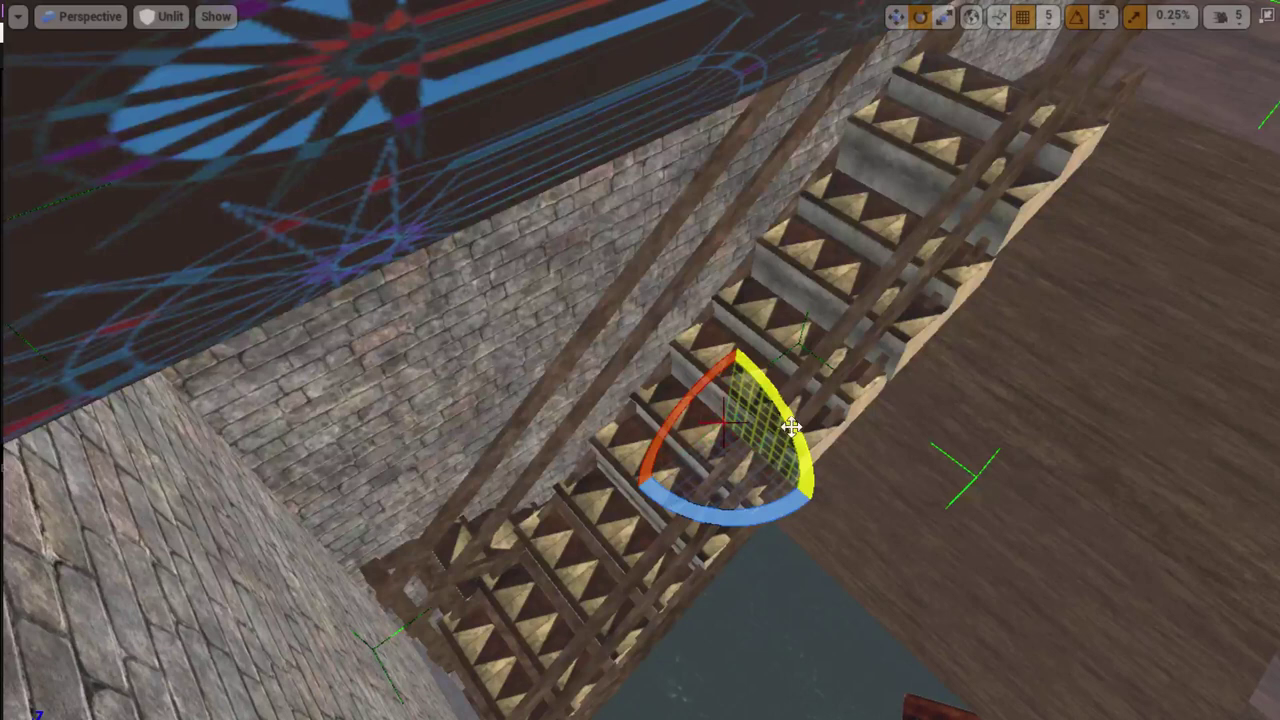
pyautogui.press('r')
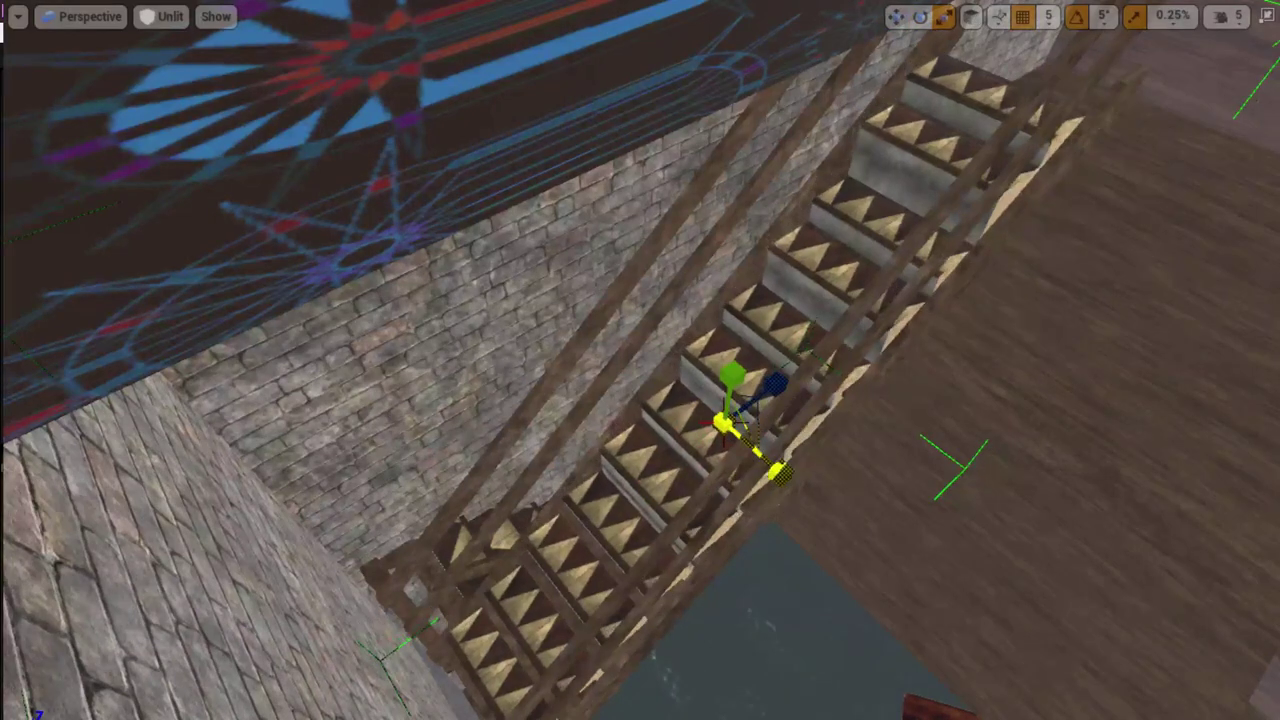
# - Try a larger sideways staircase move, undo it, and reselect the upper staircase
pyautogui.moveTo(640, 360); pyautogui.dragTo(600, 340, button='right')
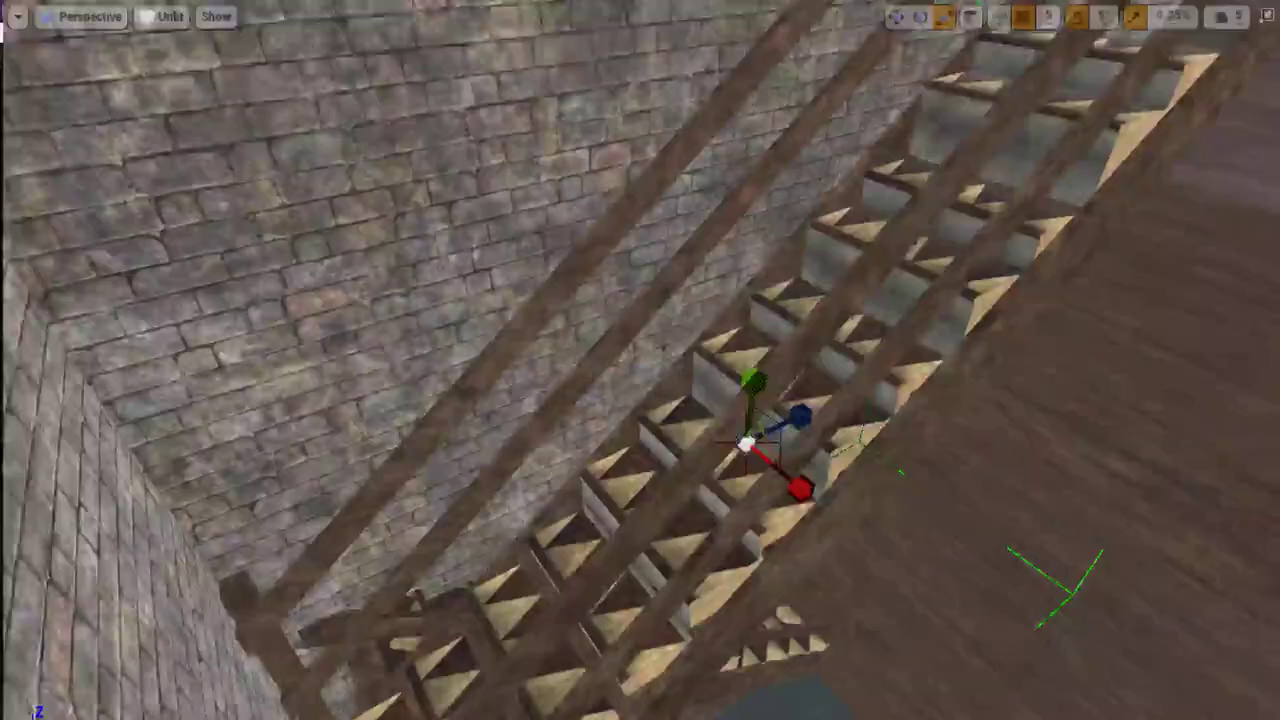
pyautogui.scroll(-5, 792, 547)
pyautogui.moveTo(771, 554); pyautogui.dragTo(740, 600, button='right')
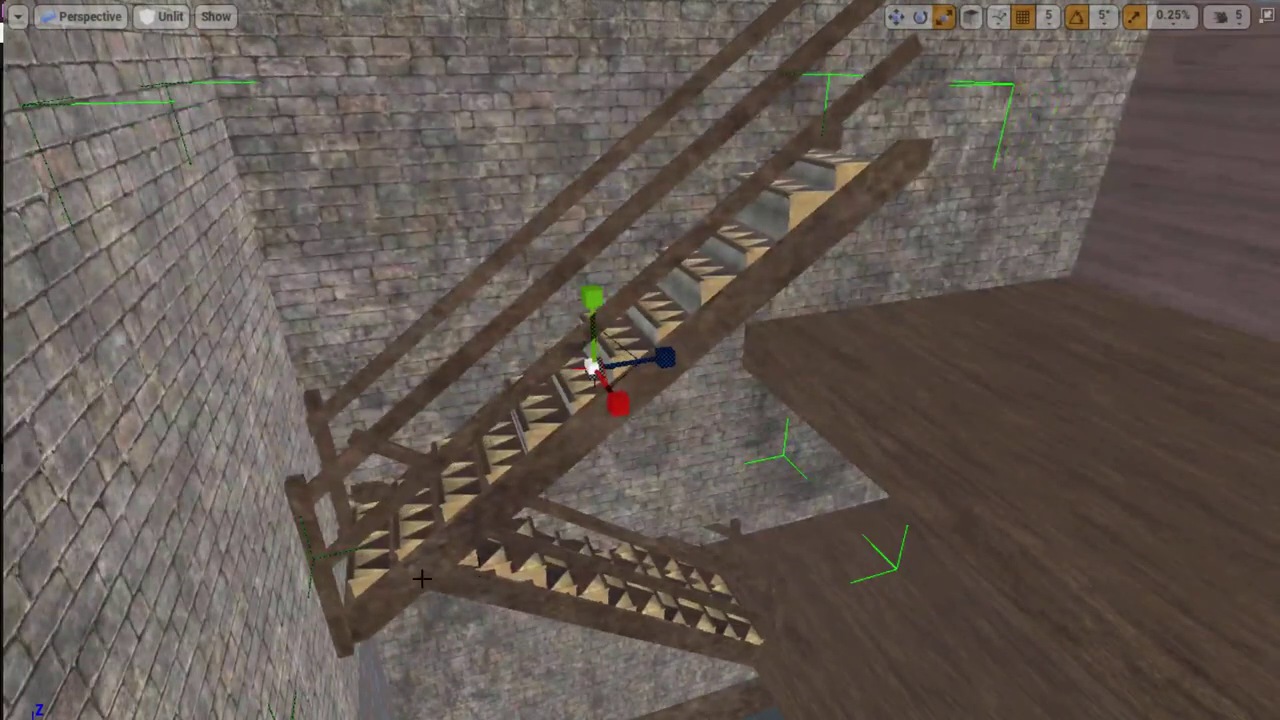
pyautogui.moveTo(422, 578); pyautogui.dragTo(576, 594, button='right')
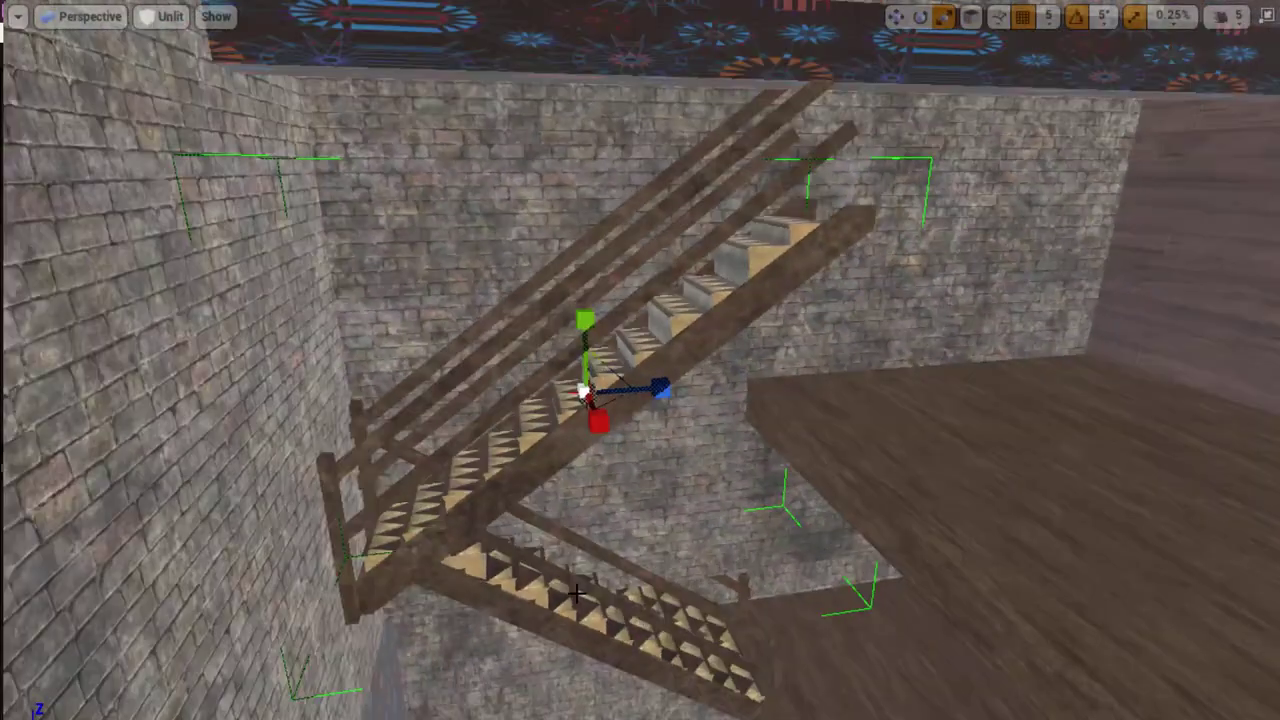
pyautogui.press('w')
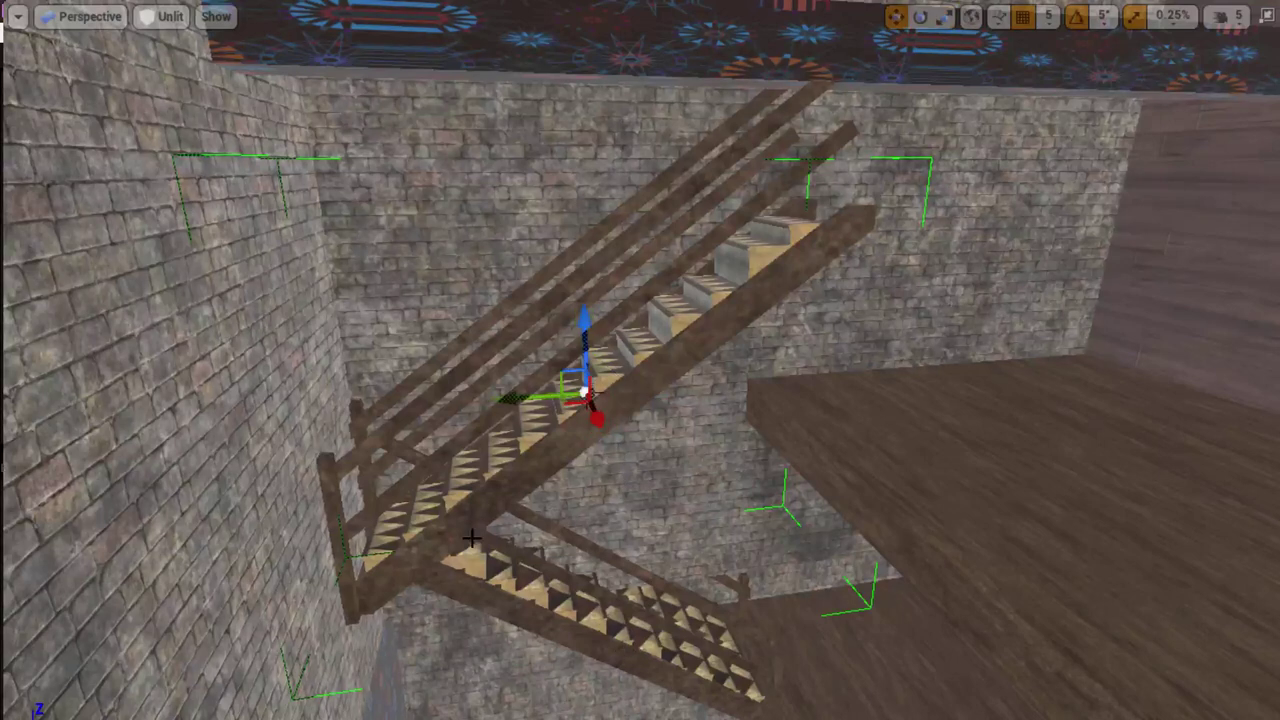
pyautogui.moveTo(520, 398); pyautogui.dragTo(606, 393)
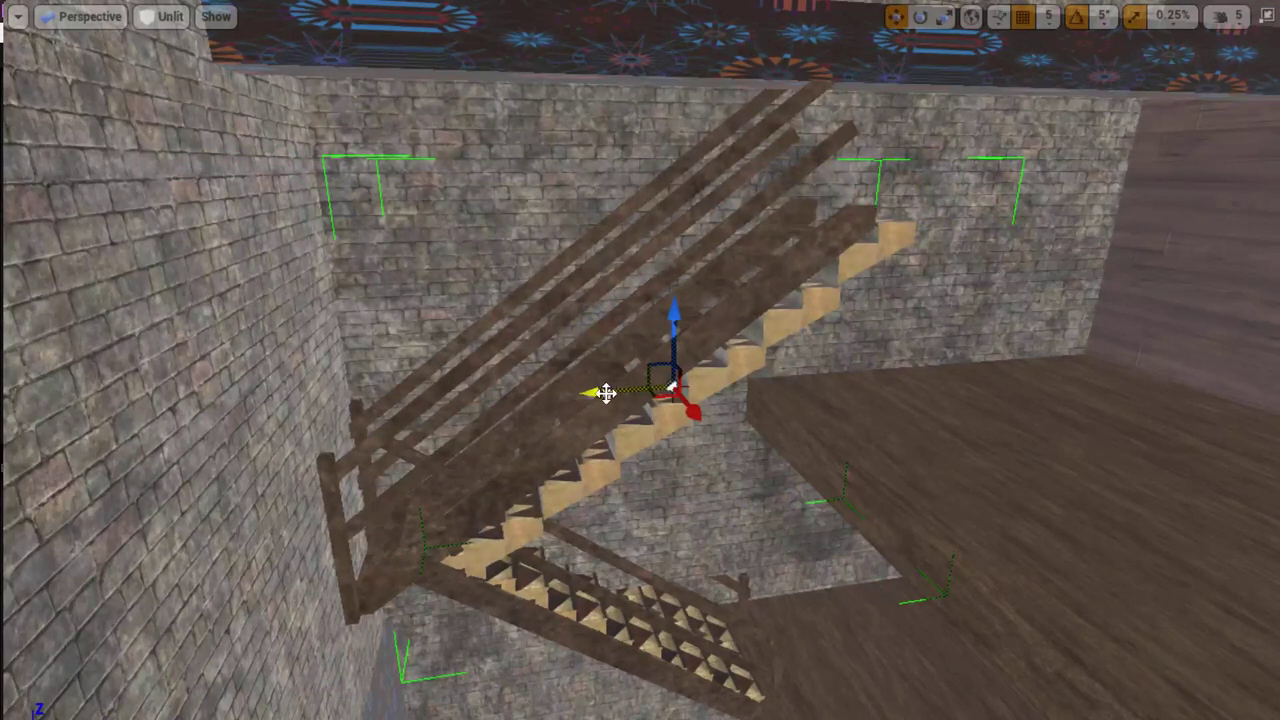
pyautogui.hotkey('ctrl', 'z')
pyautogui.hotkey('ctrl', 'z')
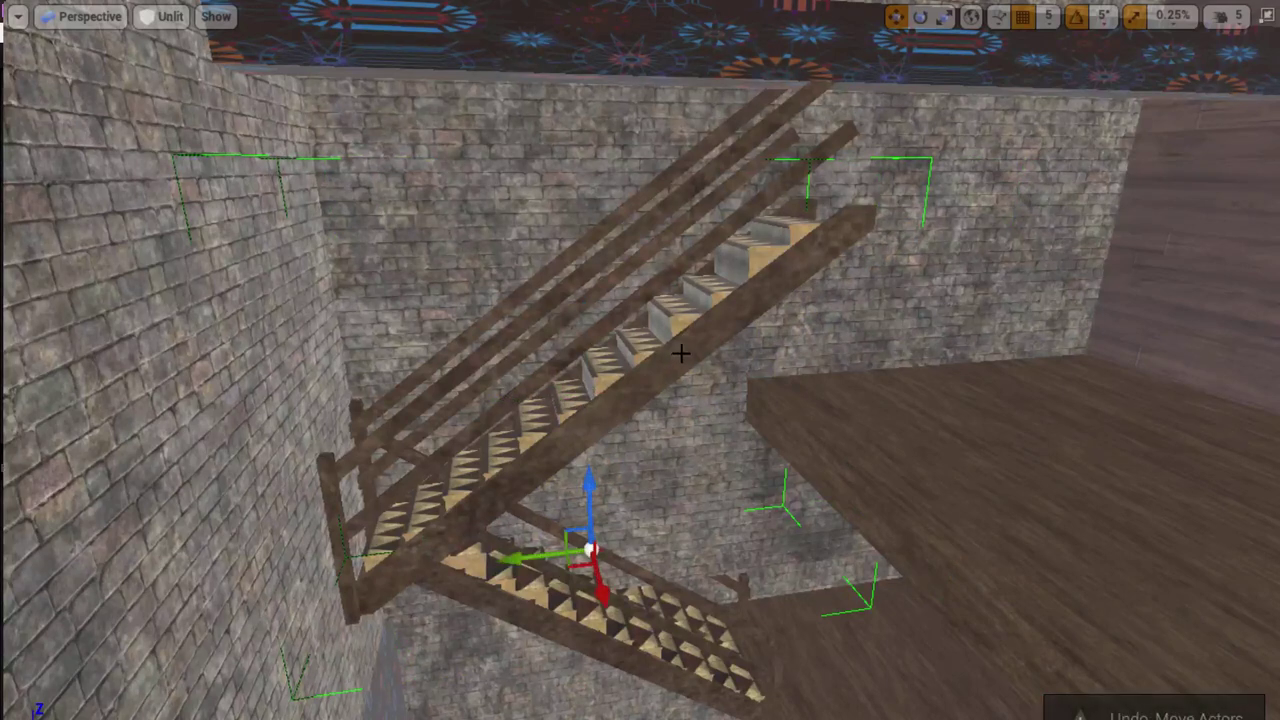
pyautogui.click(669, 363)
# - Slide the upper staircase sideways against the stairwell wall
pyautogui.moveTo(523, 366)
pyautogui.mouseDown()
pyautogui.moveTo(608, 367)
pyautogui.moveTo(612, 384)
pyautogui.mouseUp()
pyautogui.moveTo(612, 384)
pyautogui.mouseDown(button='right')
pyautogui.moveTo(615, 340)
pyautogui.moveTo(615, 400)
pyautogui.moveTo(600, 400)
pyautogui.mouseUp(button='right')
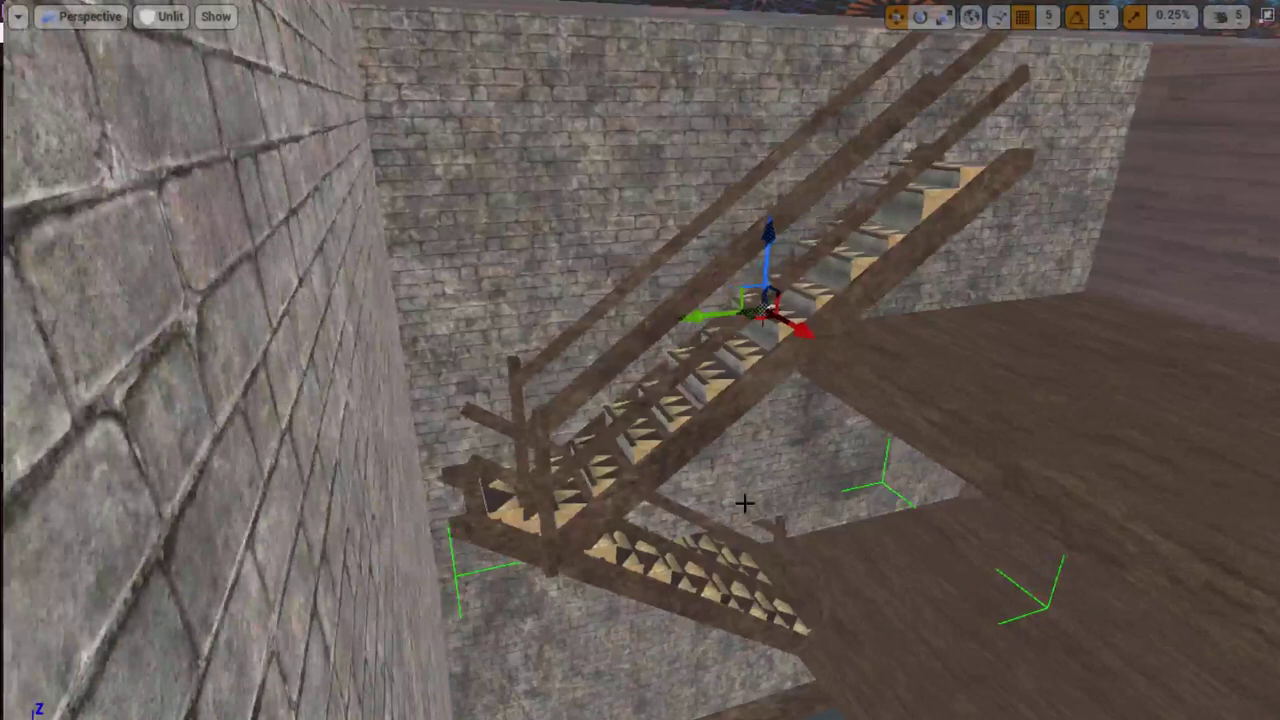
pyautogui.moveTo(758, 666); pyautogui.dragTo(750, 640, button='right')
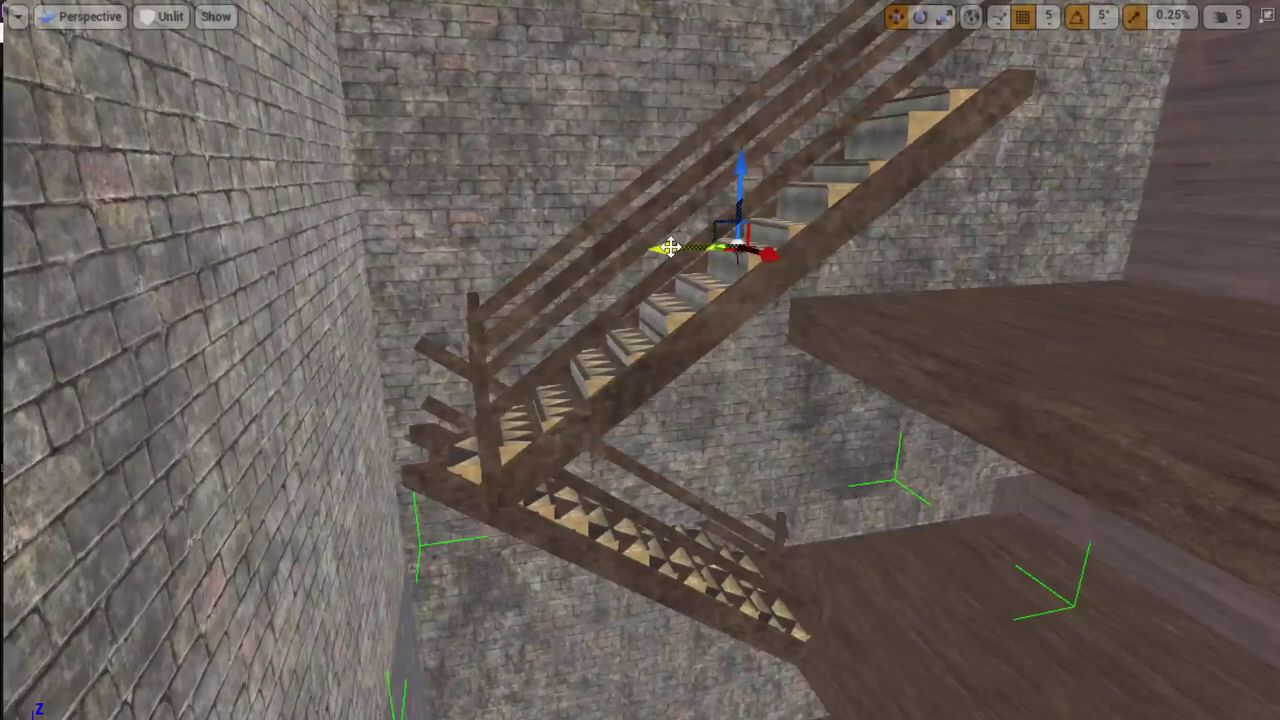
pyautogui.moveTo(705, 261); pyautogui.dragTo(731, 500, button='right')
# - Slide the lower staircase sideways, undoing a stray stair piece move
pyautogui.click(631, 546)
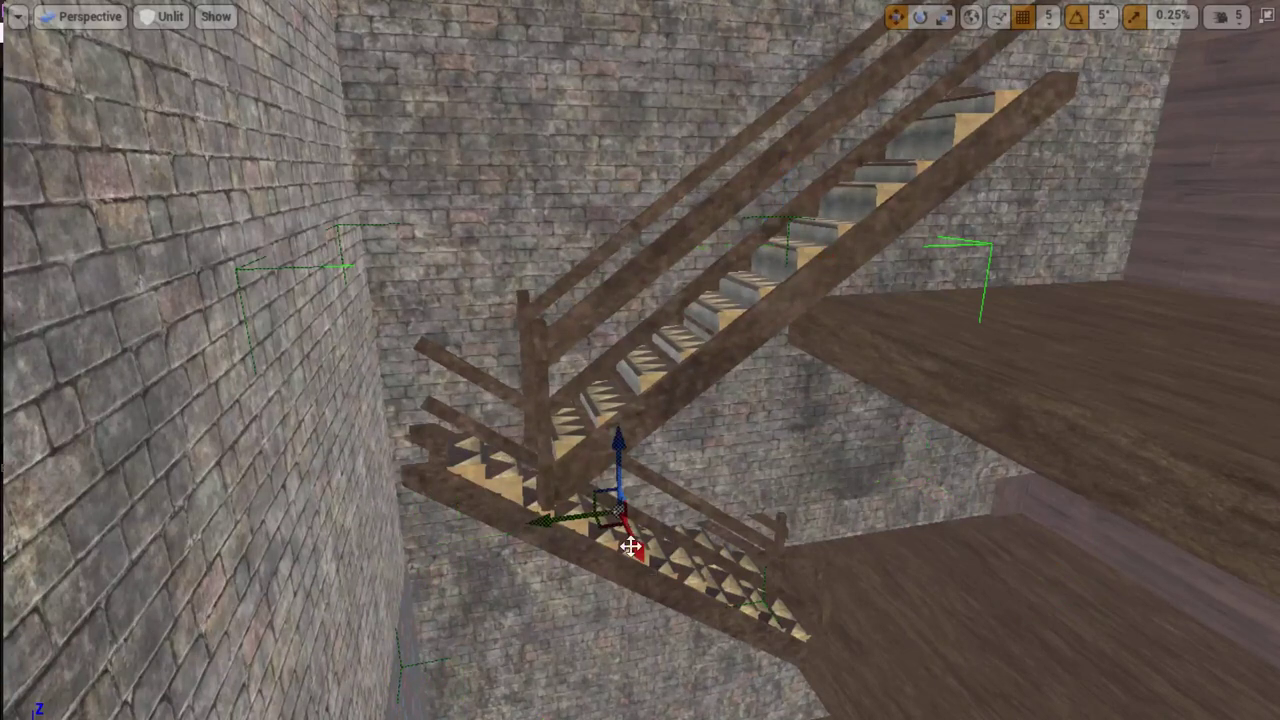
pyautogui.moveTo(552, 520); pyautogui.dragTo(645, 515)
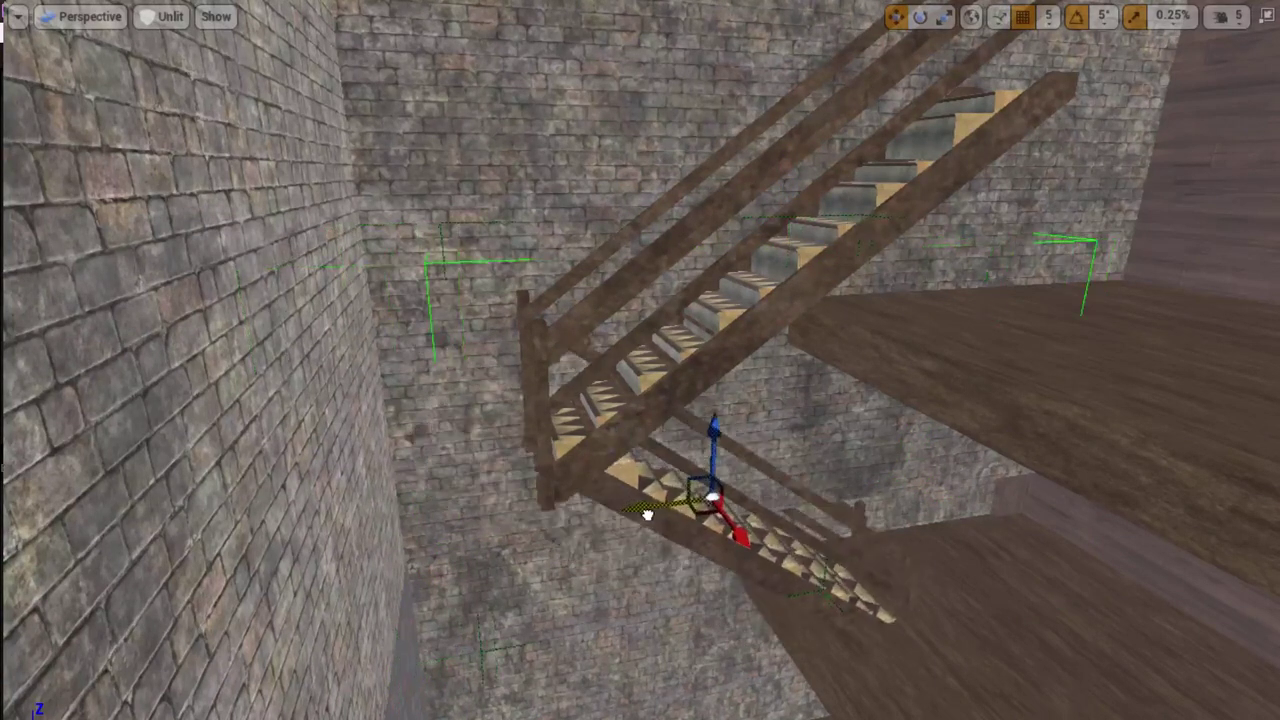
pyautogui.moveTo(645, 514); pyautogui.dragTo(700, 505, button='right')
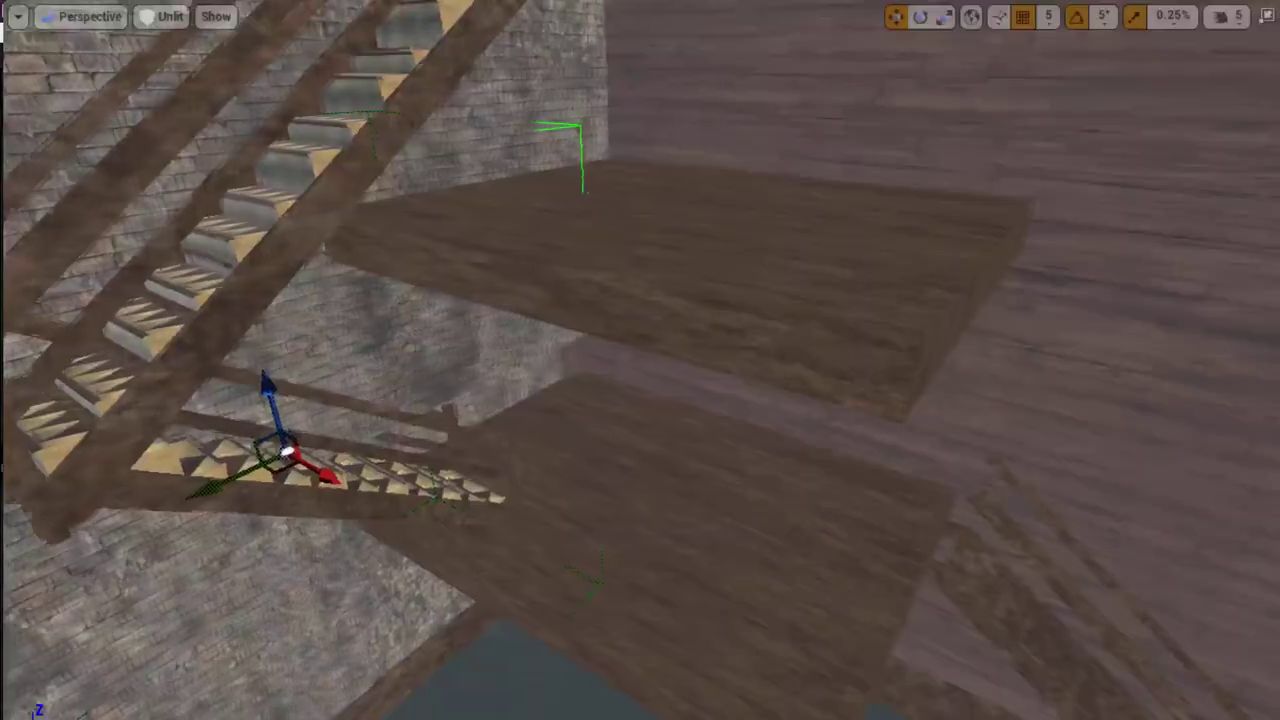
pyautogui.moveTo(253, 474); pyautogui.dragTo(330, 465, button='right')
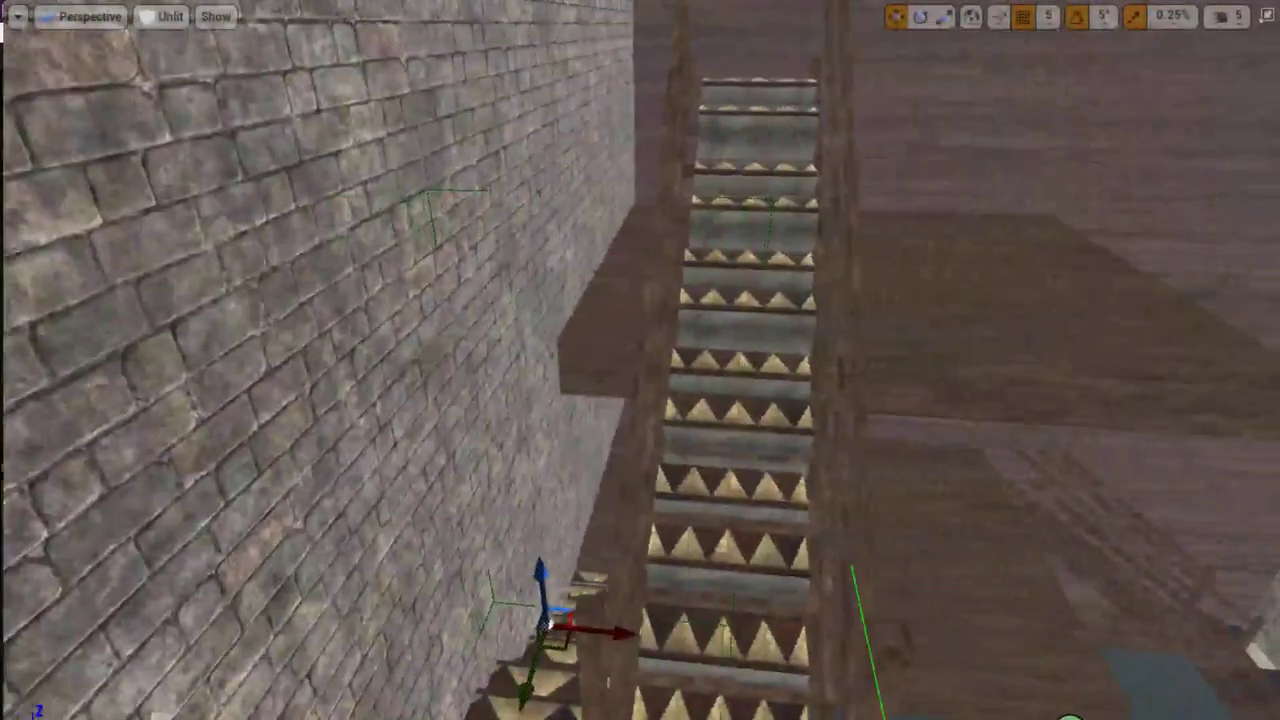
pyautogui.moveTo(573, 514); pyautogui.dragTo(580, 510, button='right')
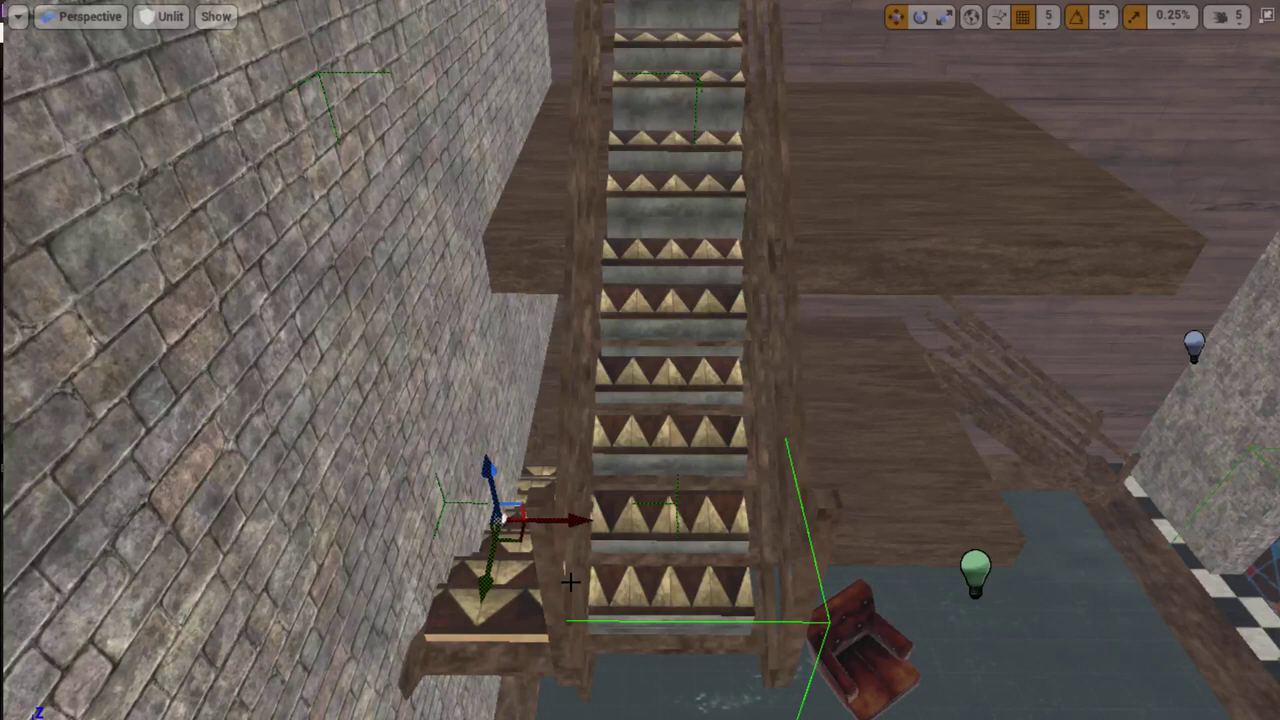
pyautogui.moveTo(573, 520); pyautogui.dragTo(580, 520)
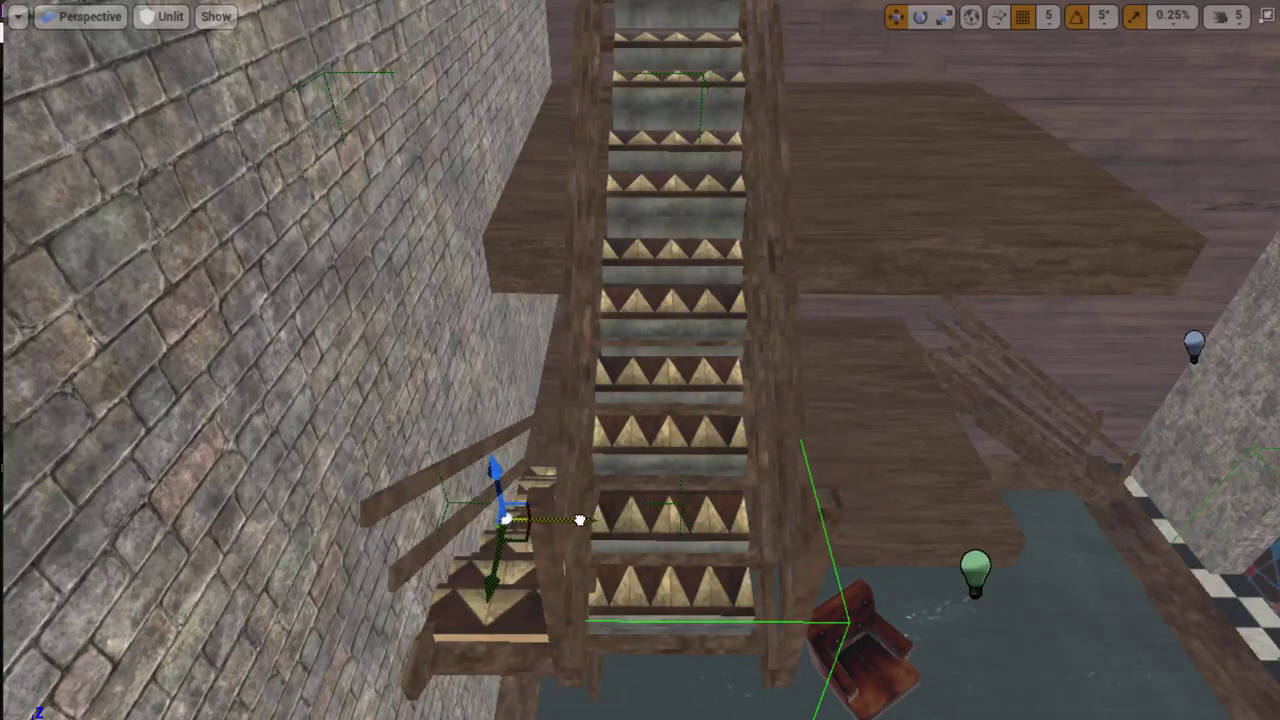
pyautogui.hotkey('ctrl', 'z')
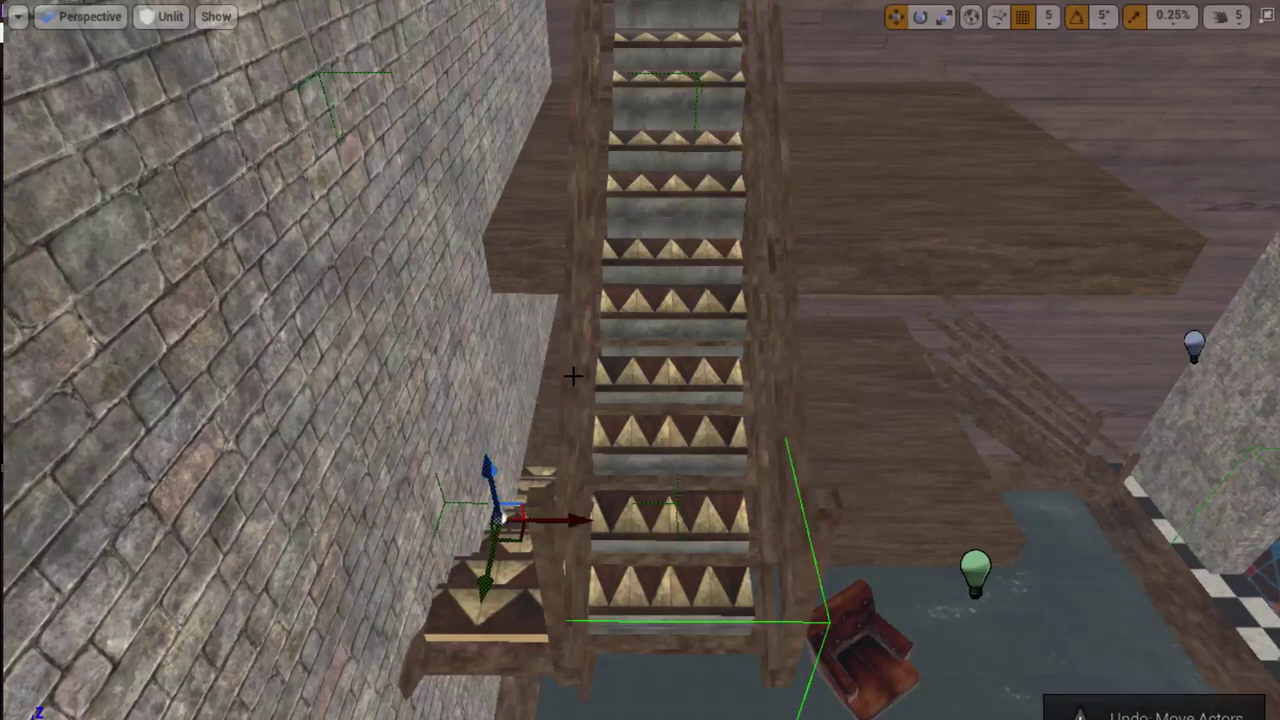
# - Shift the main staircase sideways to line it up with the wall and beam
pyautogui.click(588, 440)
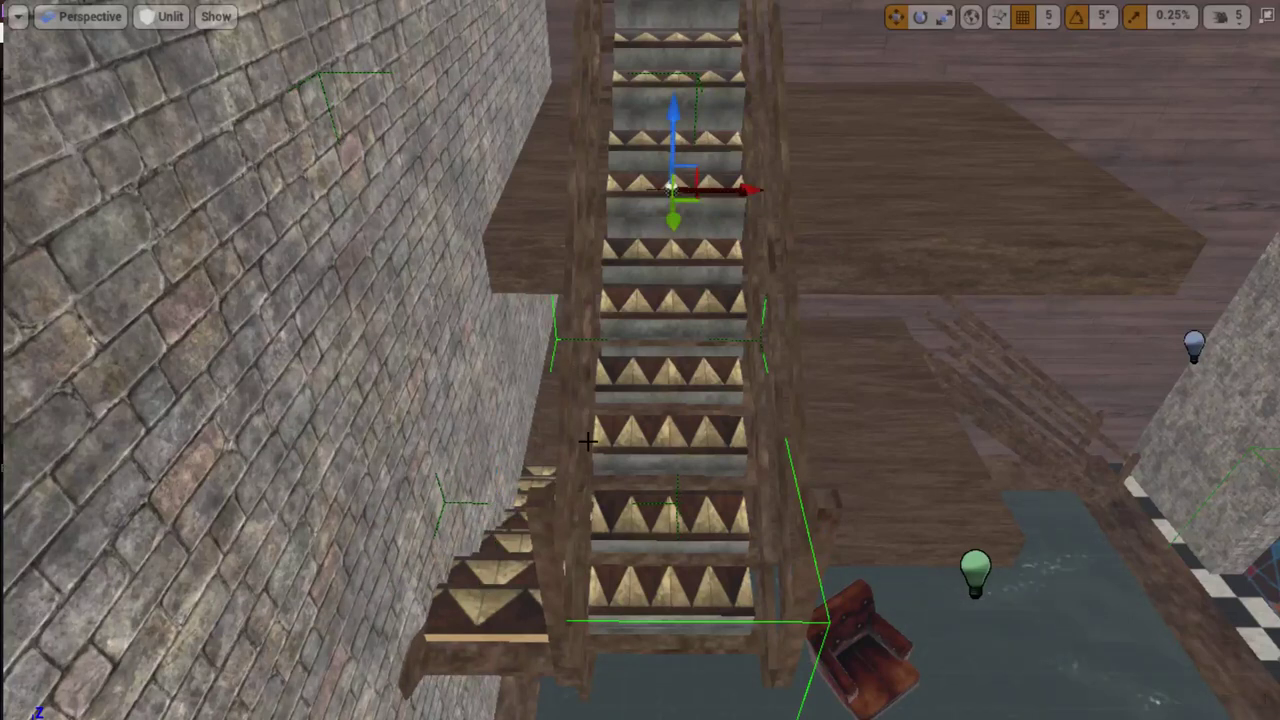
pyautogui.moveTo(744, 190)
pyautogui.mouseDown()
pyautogui.moveTo(778, 197)
pyautogui.moveTo(766, 203)
pyautogui.mouseUp()
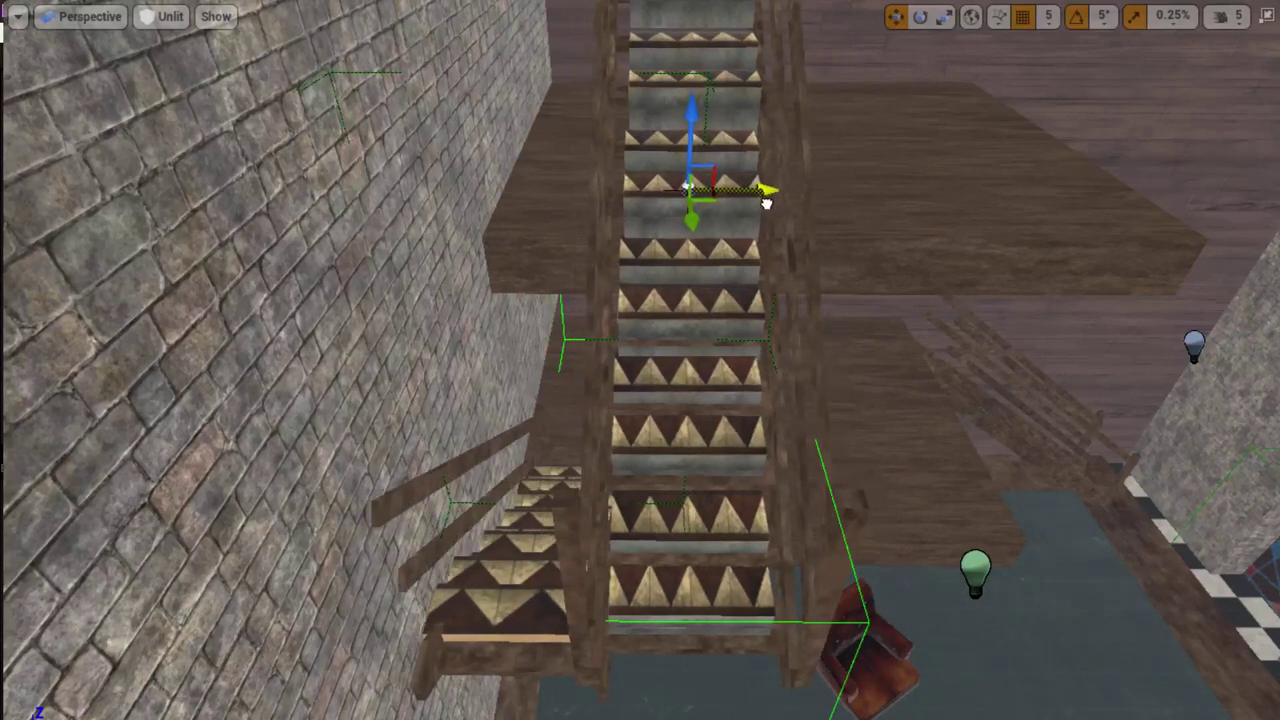
pyautogui.moveTo(770, 204)
pyautogui.mouseDown(button='right')
pyautogui.moveTo(752, 349)
pyautogui.moveTo(797, 487)
pyautogui.mouseUp(button='right')
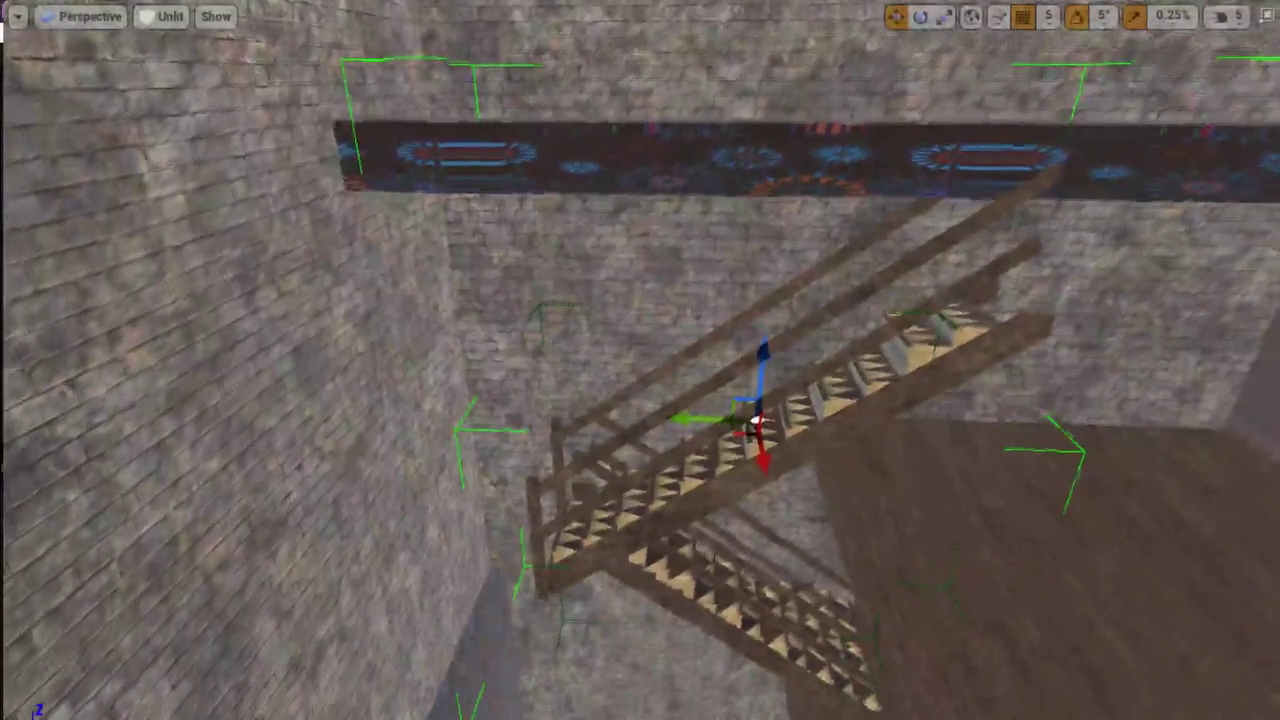
# - Alt-drag the staircase up the Z axis to duplicate it as the next flight
pyautogui.keyDown('alt'); pyautogui.moveTo(754, 365); pyautogui.dragTo(692, 605); pyautogui.keyUp('alt')
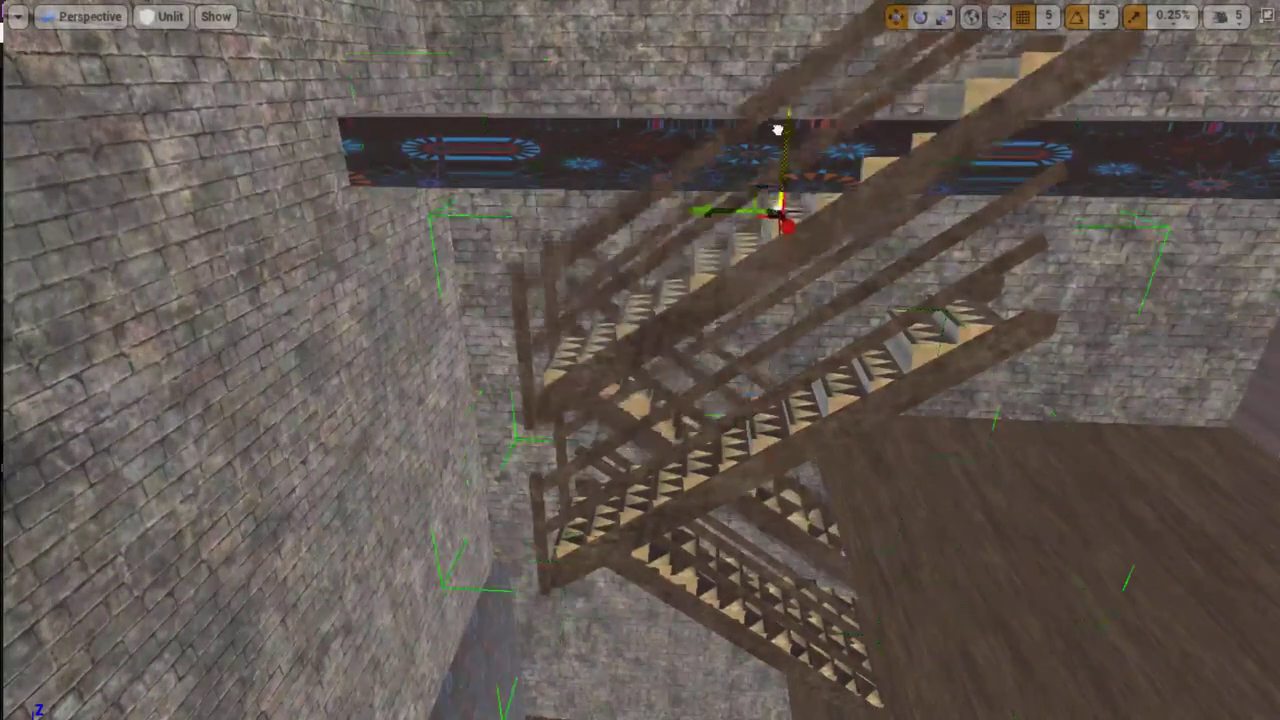
pyautogui.moveTo(751, 669); pyautogui.dragTo(786, 590, button='right')
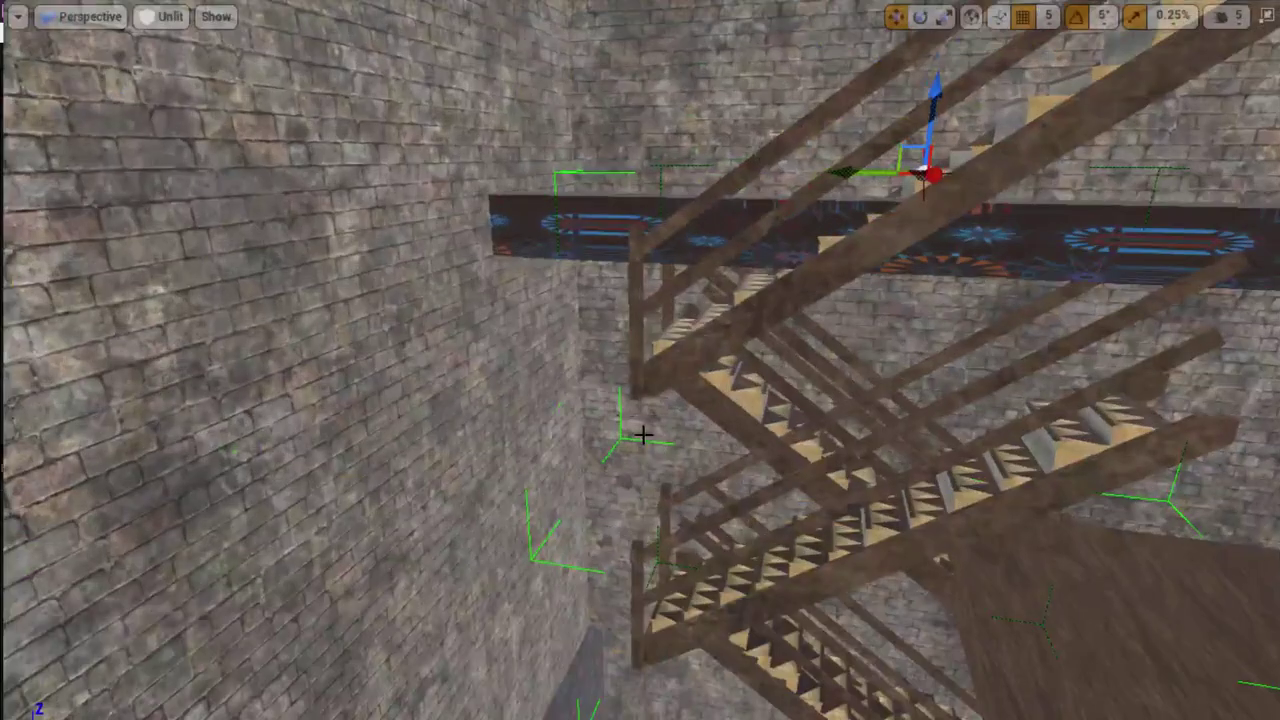
pyautogui.moveTo(640, 429); pyautogui.dragTo(580, 440, button='right')
pyautogui.moveTo(752, 432); pyautogui.dragTo(700, 440, button='right')
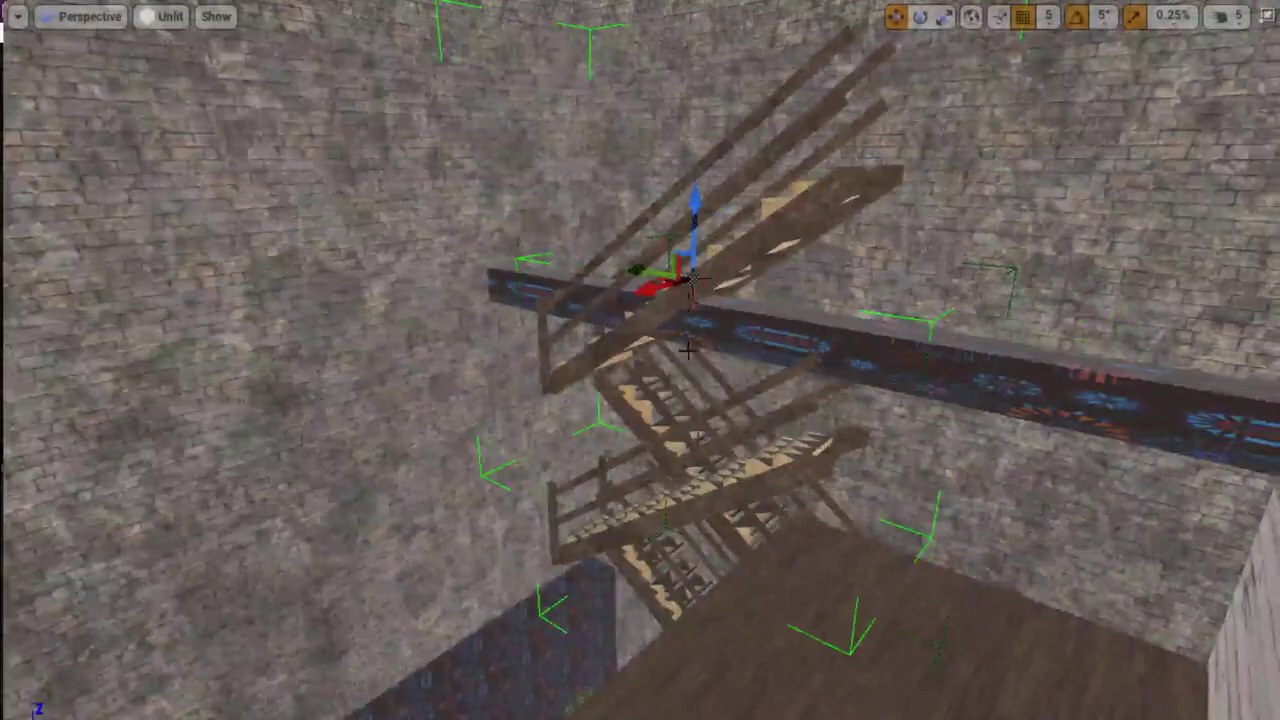
pyautogui.moveTo(695, 210); pyautogui.dragTo(695, 260, button='right')
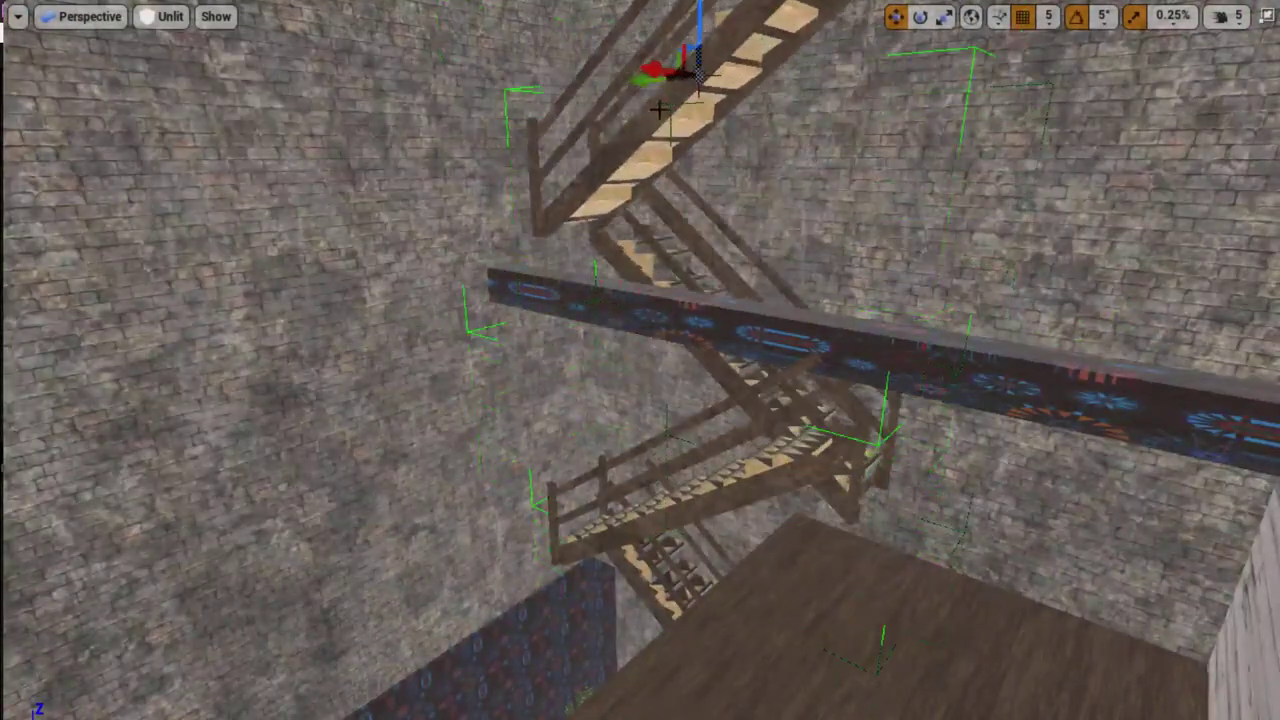
pyautogui.moveTo(695, 210); pyautogui.dragTo(770, 180, button='right')
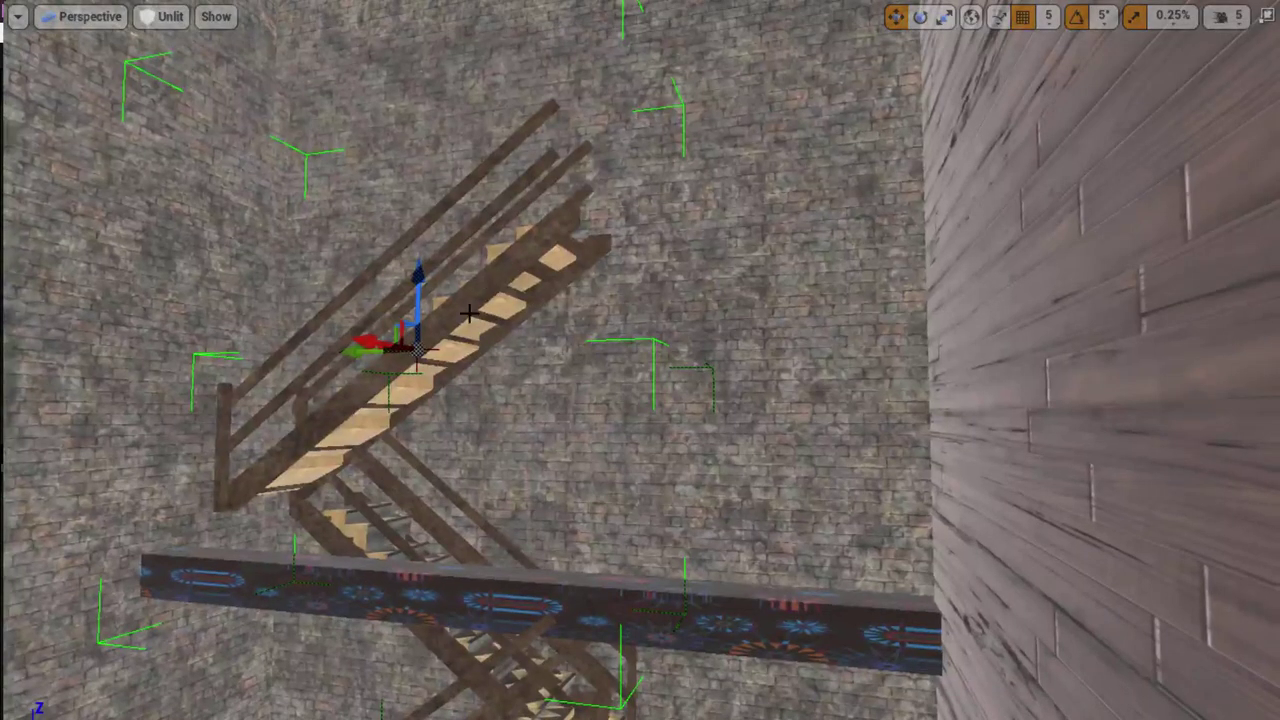
# - Adjust the new flight, raising it slightly and nudging it sideways into place
pyautogui.moveTo(418, 350); pyautogui.dragTo(406, 220)
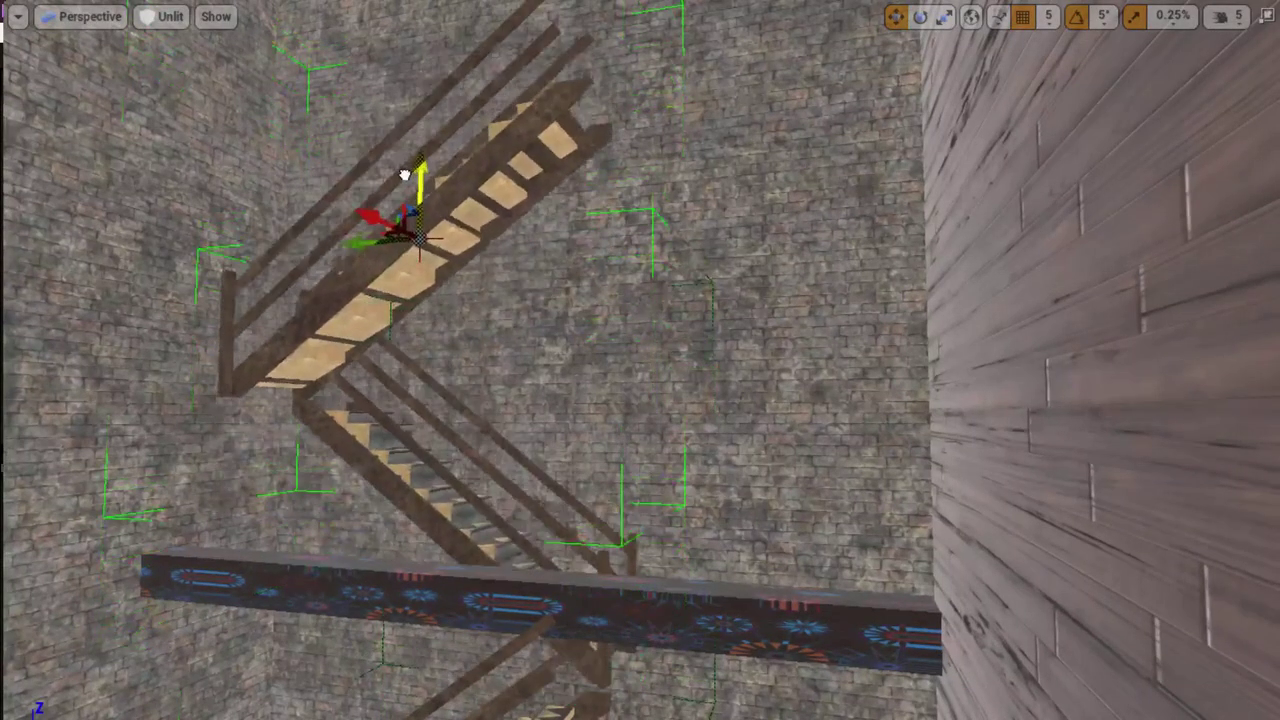
pyautogui.moveTo(553, 342); pyautogui.dragTo(563, 451, button='right')
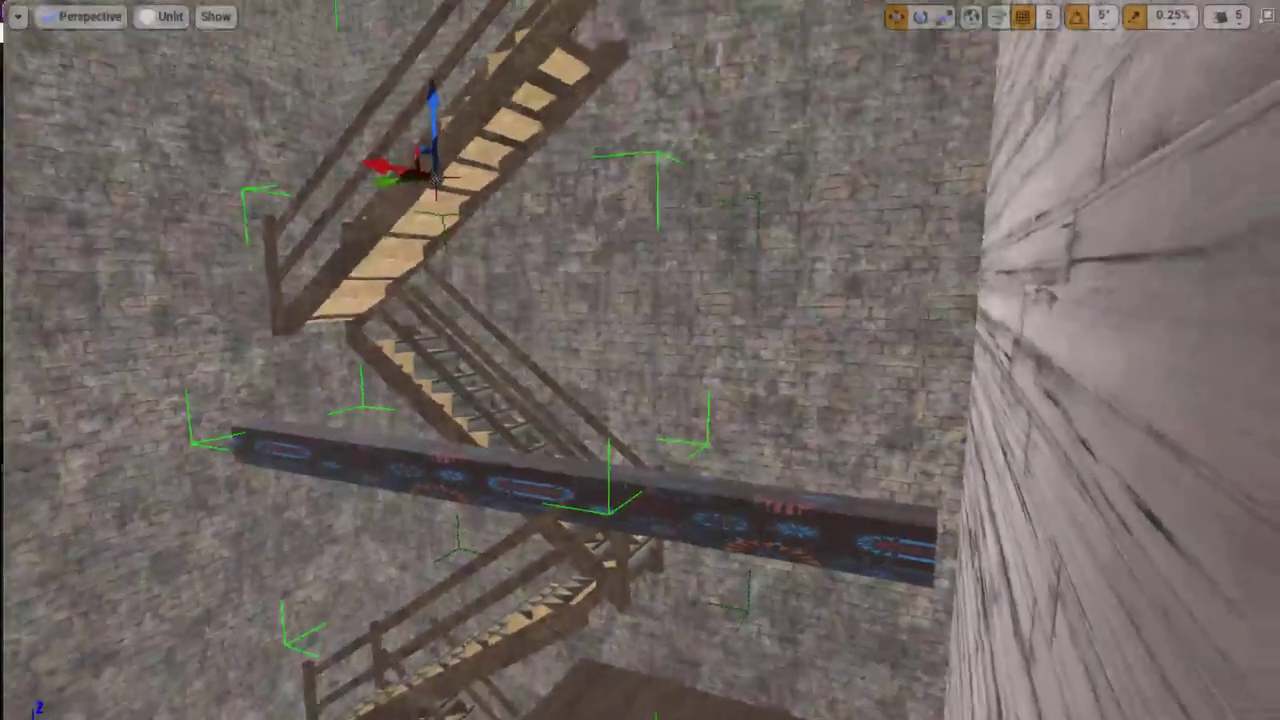
pyautogui.moveTo(271, 171); pyautogui.dragTo(271, 150, button='right')
pyautogui.moveTo(371, 231); pyautogui.dragTo(357, 235)
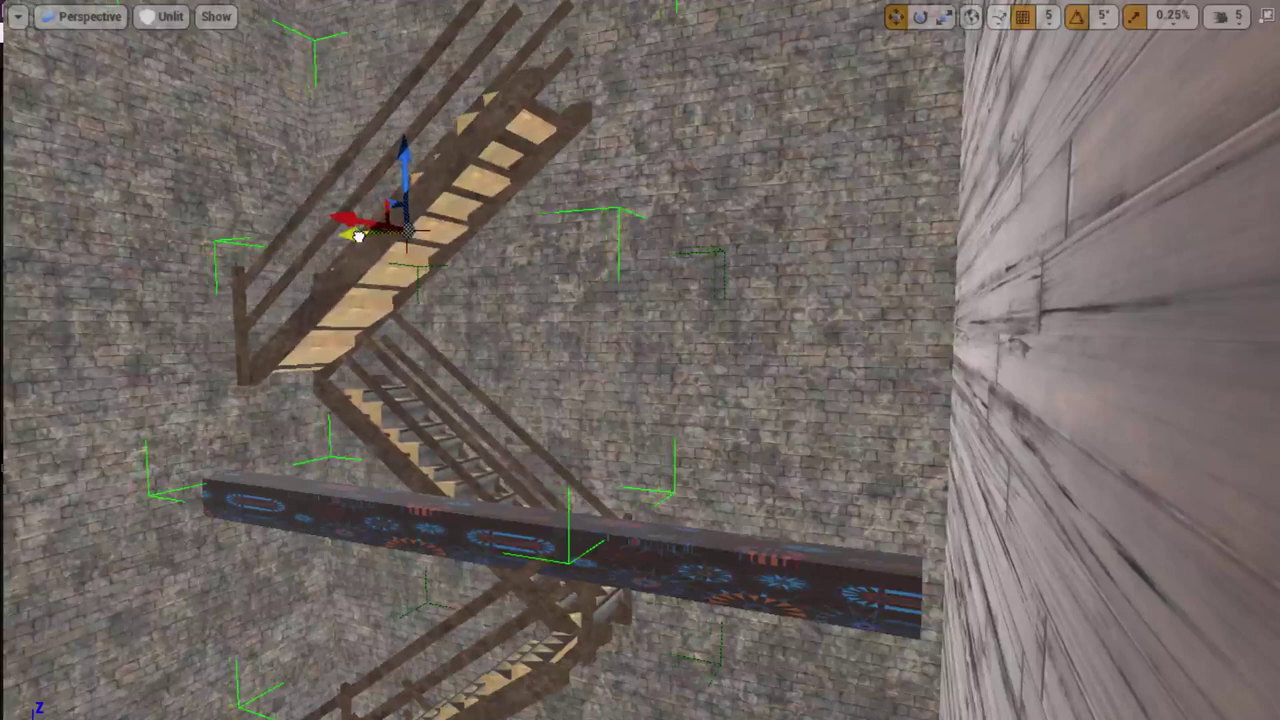
pyautogui.moveTo(341, 360); pyautogui.dragTo(341, 366, button='right')
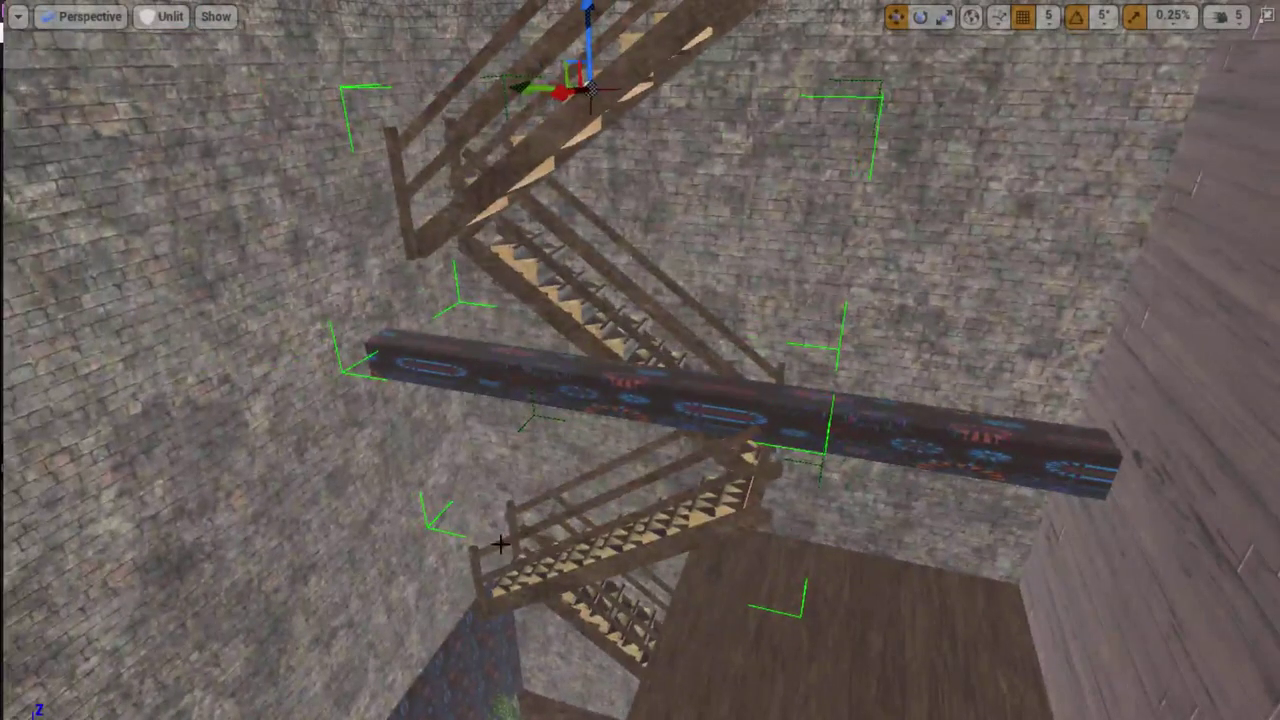
pyautogui.moveTo(500, 543); pyautogui.dragTo(500, 543, button='right')
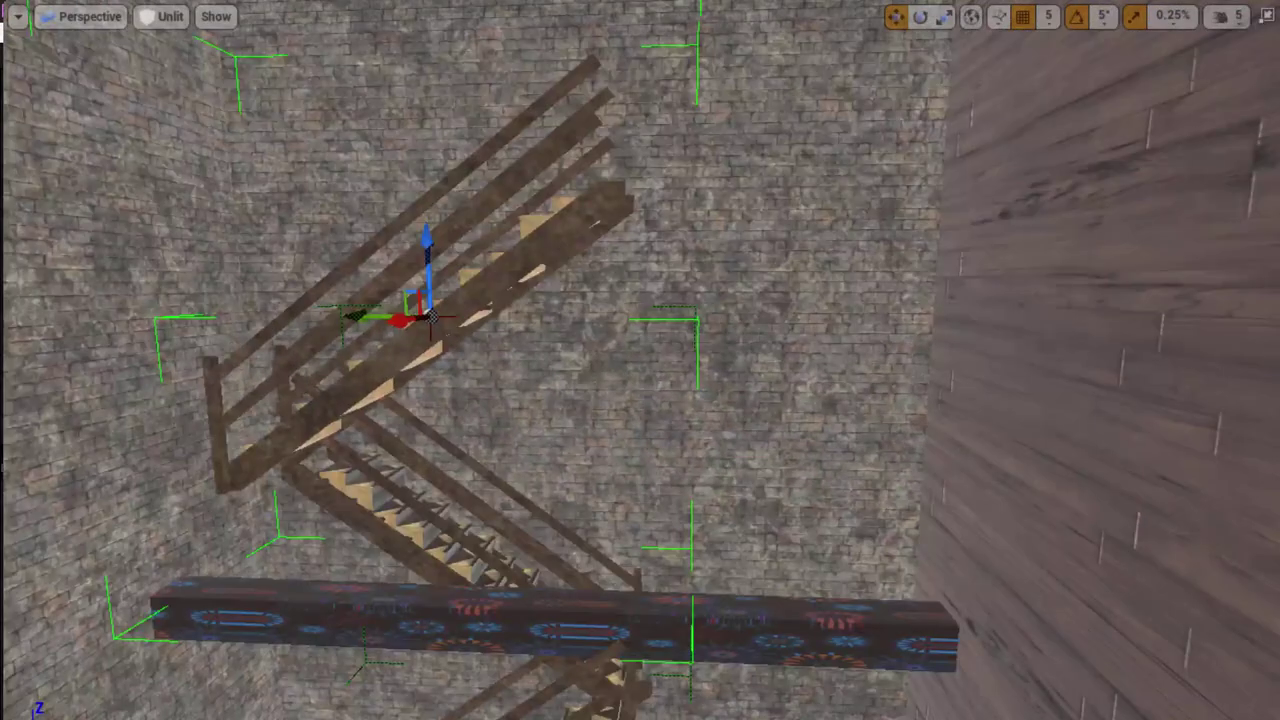
pyautogui.moveTo(640, 360); pyautogui.dragTo(640, 360, button='right')
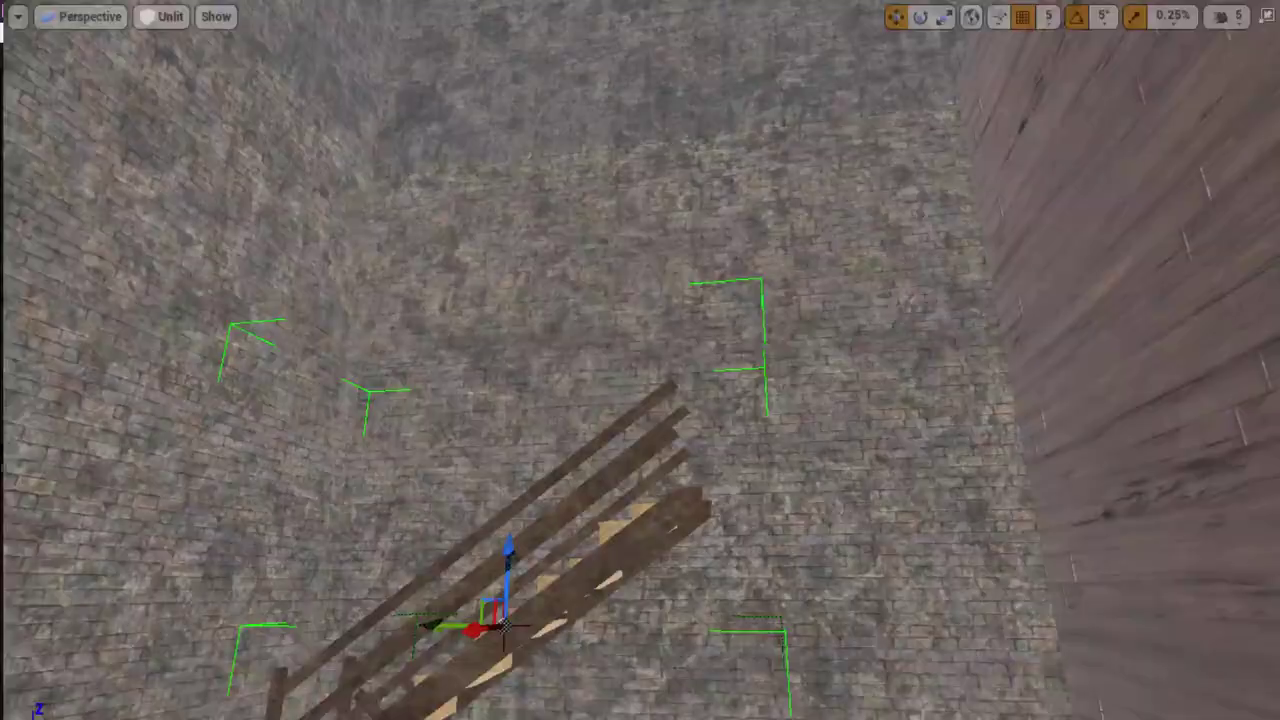
pyautogui.moveTo(505, 625); pyautogui.dragTo(504, 441, button='right')
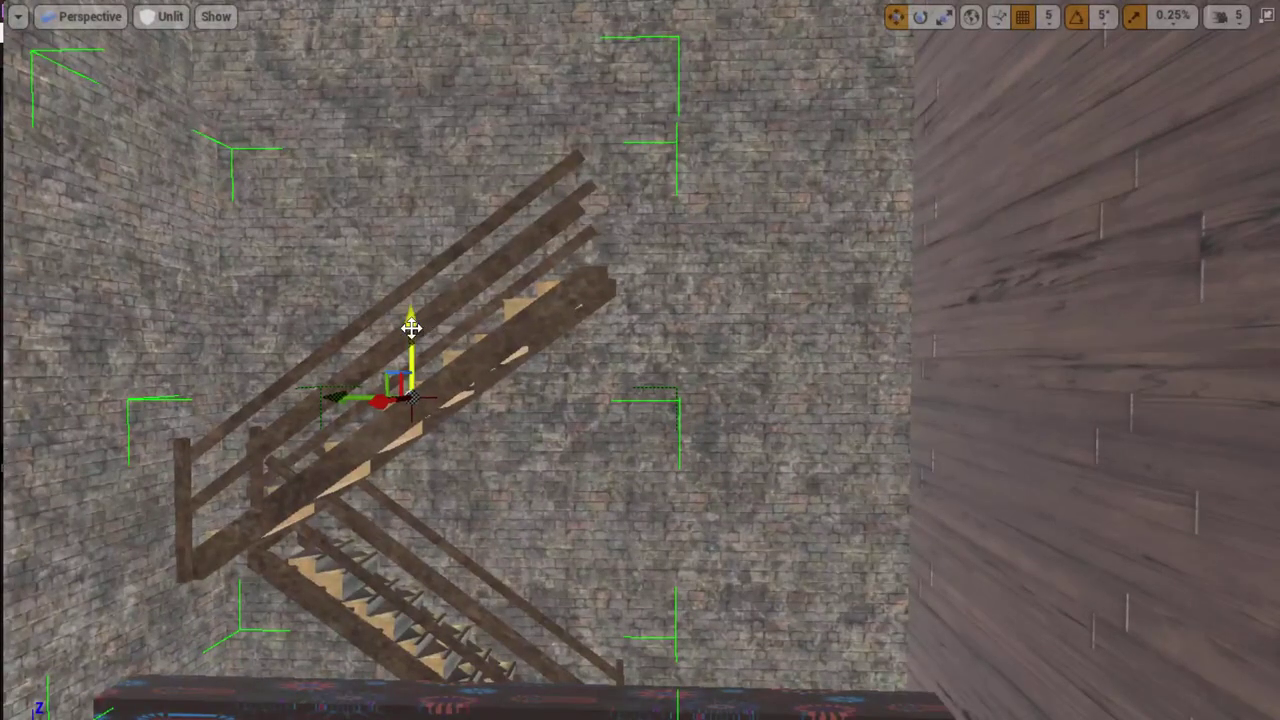
# - Duplicate further stair flights upward, raise the top one, and exit immersive mode with F11
pyautogui.keyDown('alt'); pyautogui.moveTo(412, 323); pyautogui.dragTo(409, 120); pyautogui.keyUp('alt')
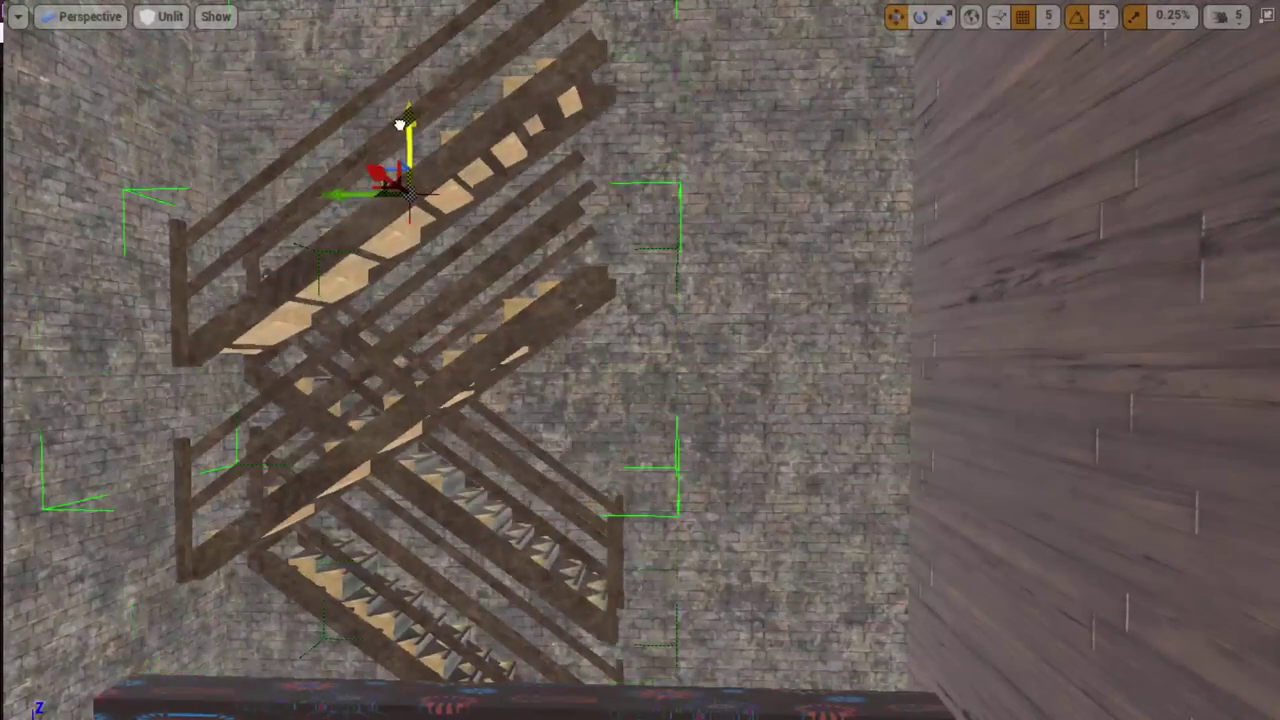
pyautogui.moveTo(408, 388); pyautogui.dragTo(345, 265, button='right')
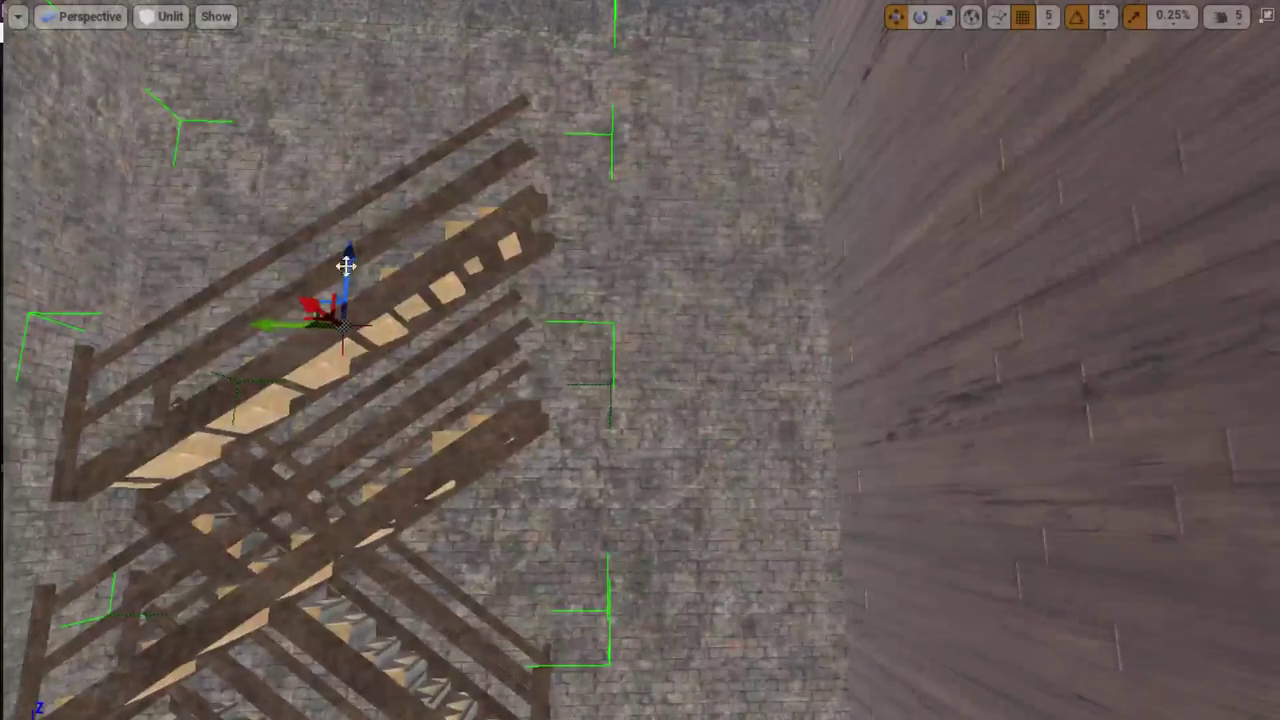
pyautogui.keyDown('alt'); pyautogui.moveTo(345, 283); pyautogui.dragTo(368, 15); pyautogui.keyUp('alt')
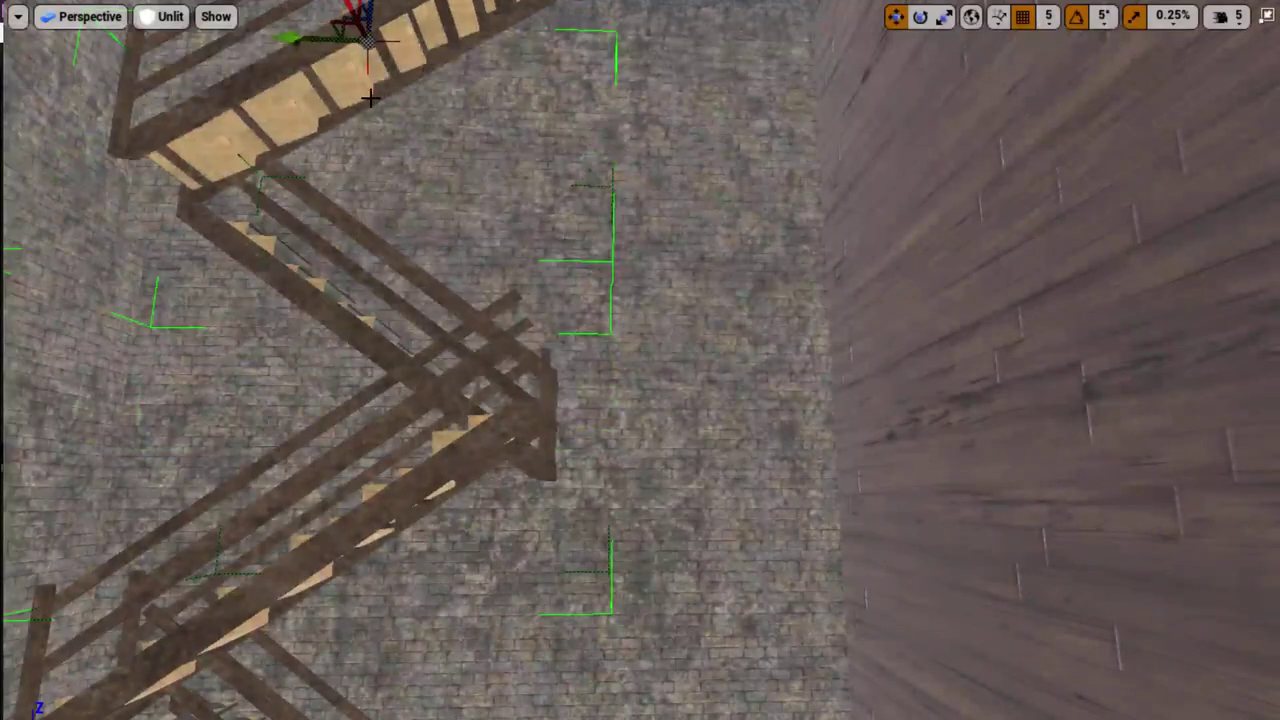
pyautogui.moveTo(365, 285); pyautogui.dragTo(369, 62, button='right')
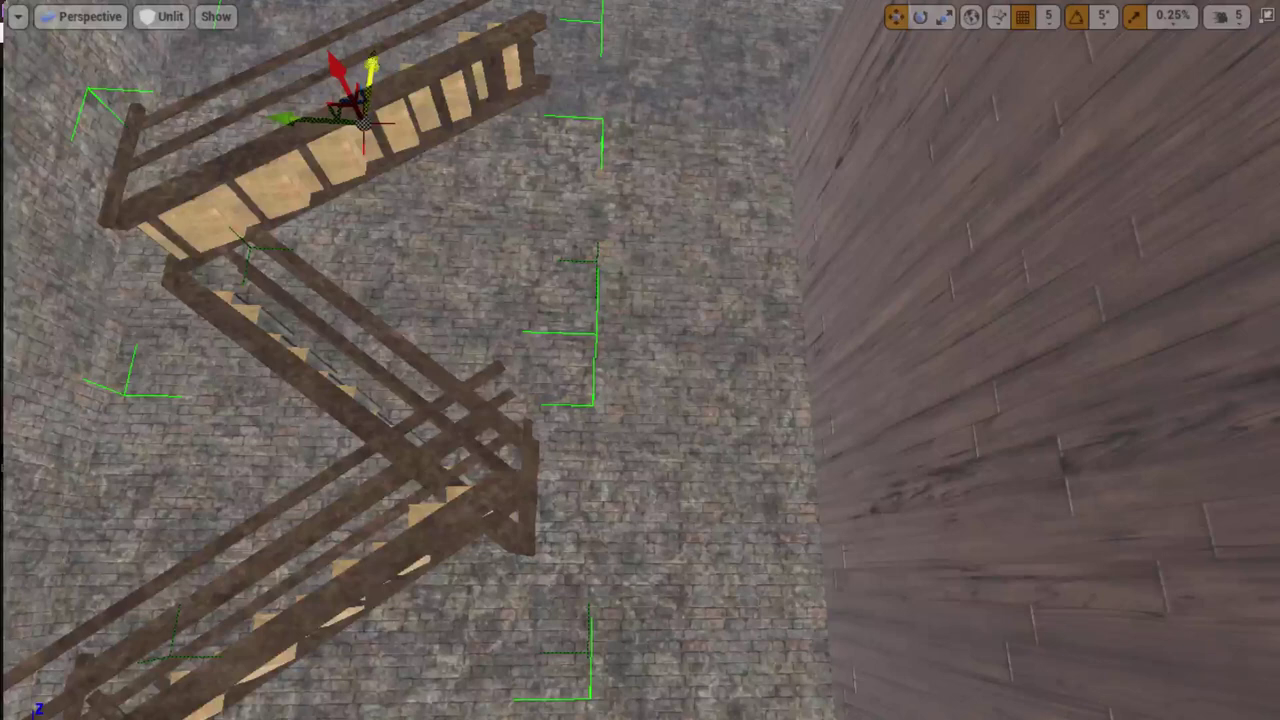
pyautogui.moveTo(369, 62); pyautogui.dragTo(370, 22)
pyautogui.moveTo(370, 22); pyautogui.dragTo(390, 40, button='right')
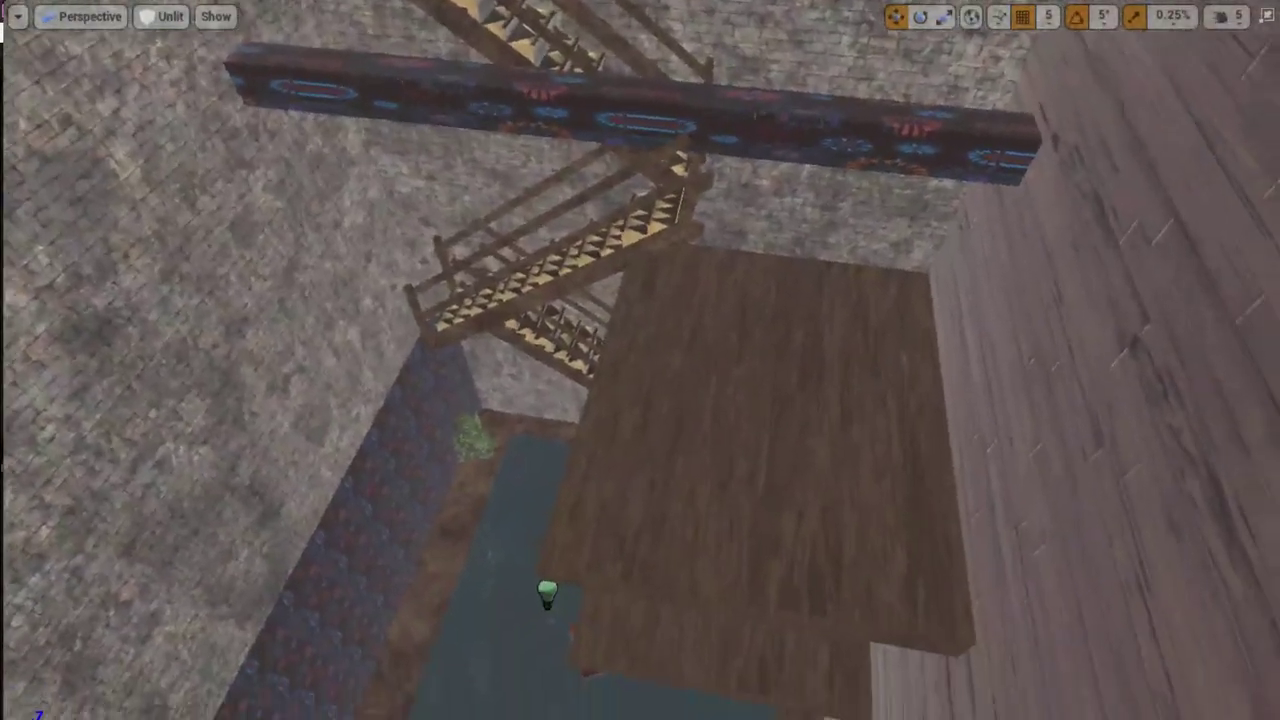
pyautogui.moveTo(585, 409); pyautogui.dragTo(585, 409, button='right')
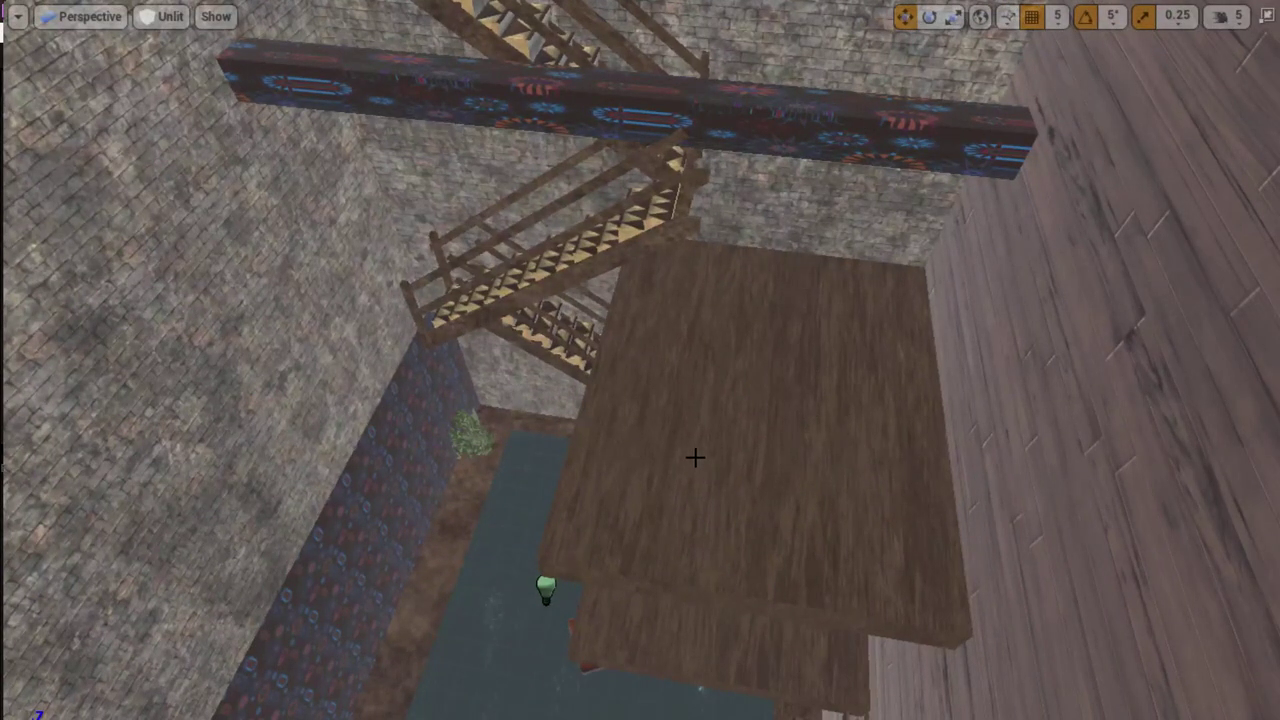
pyautogui.press('F11')
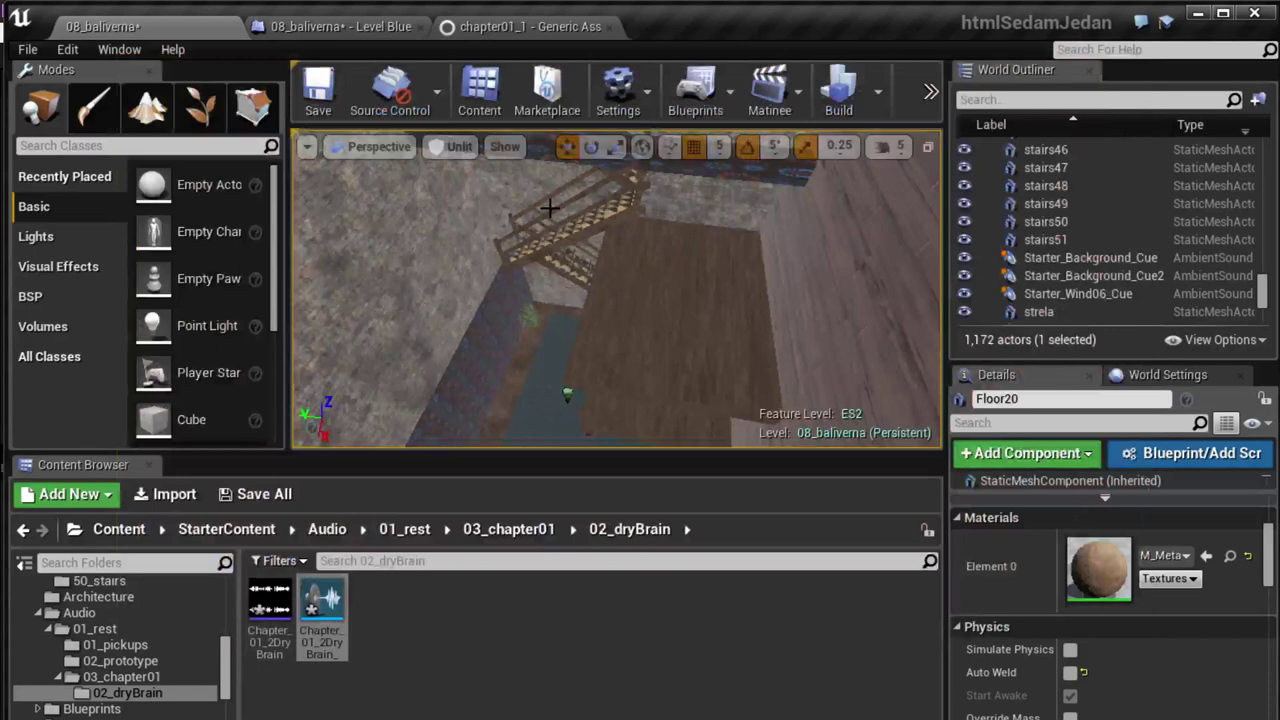
# - Browse from Content through StarterContent into the Architecture folder in the Content Browser
pyautogui.moveTo(226, 670); pyautogui.dragTo(226, 585)
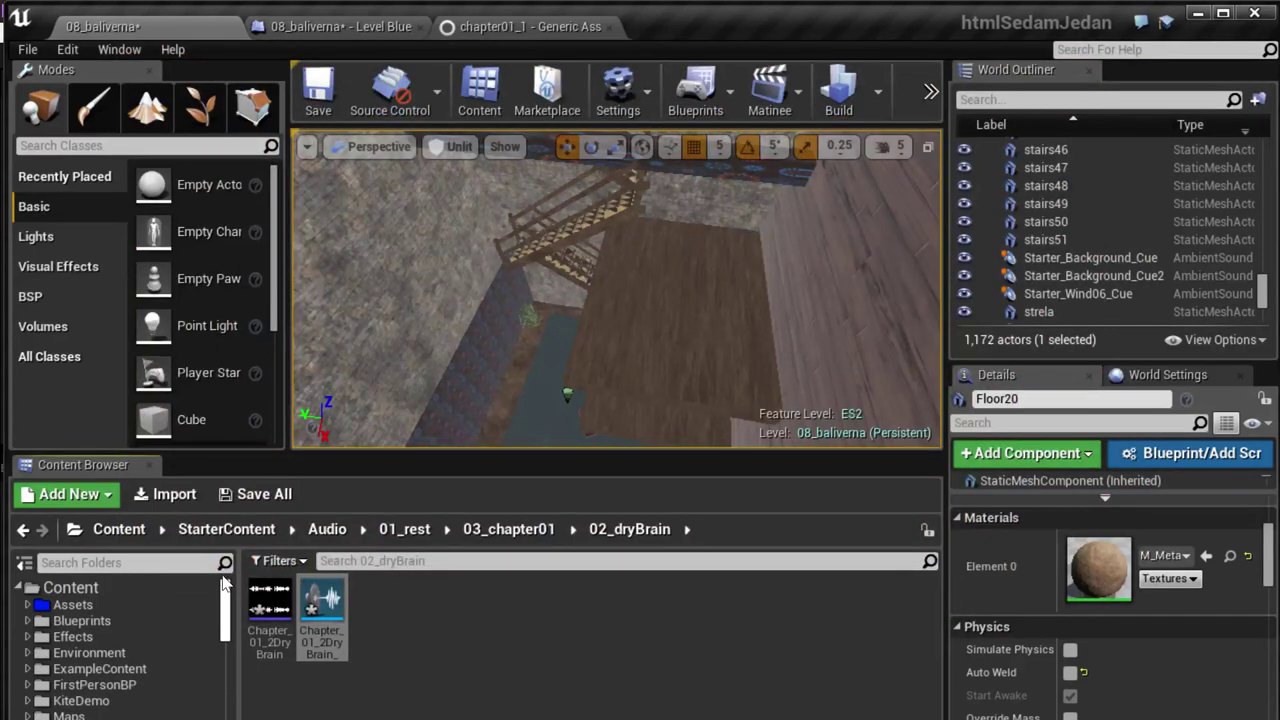
pyautogui.click(68, 554)
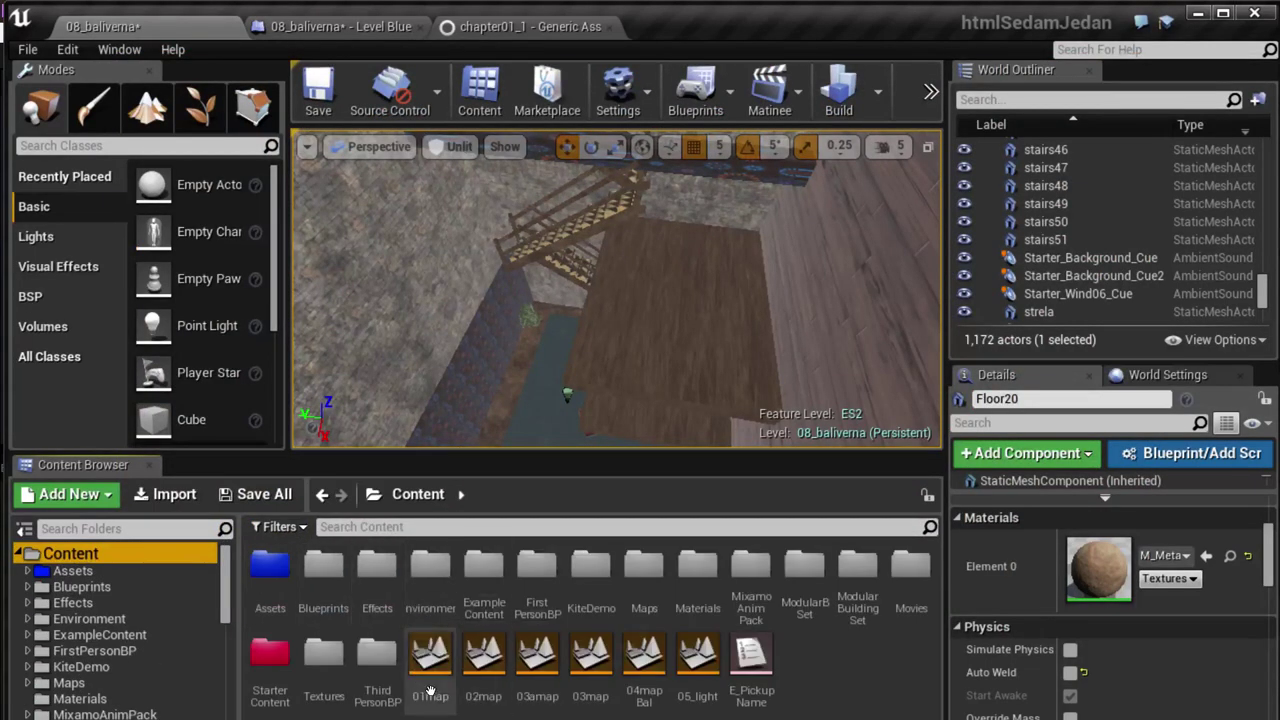
pyautogui.doubleClick(415, 591)
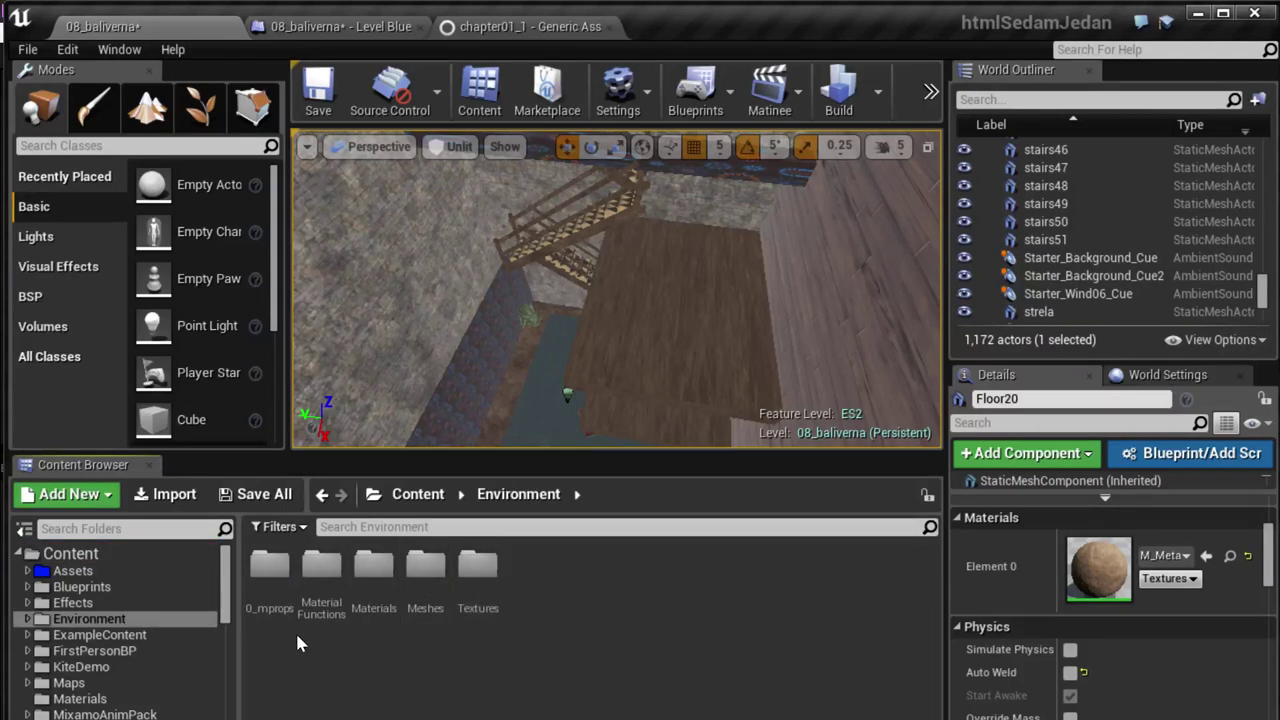
pyautogui.doubleClick(270, 568)
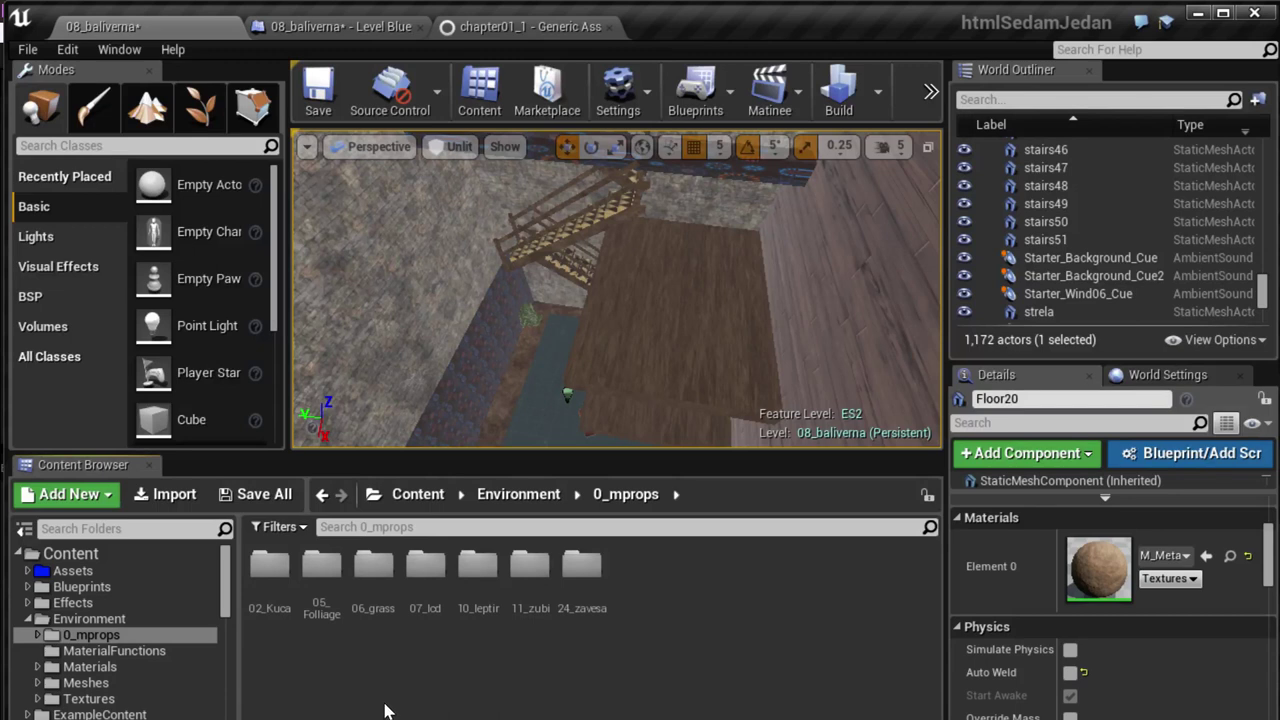
pyautogui.click(70, 553)
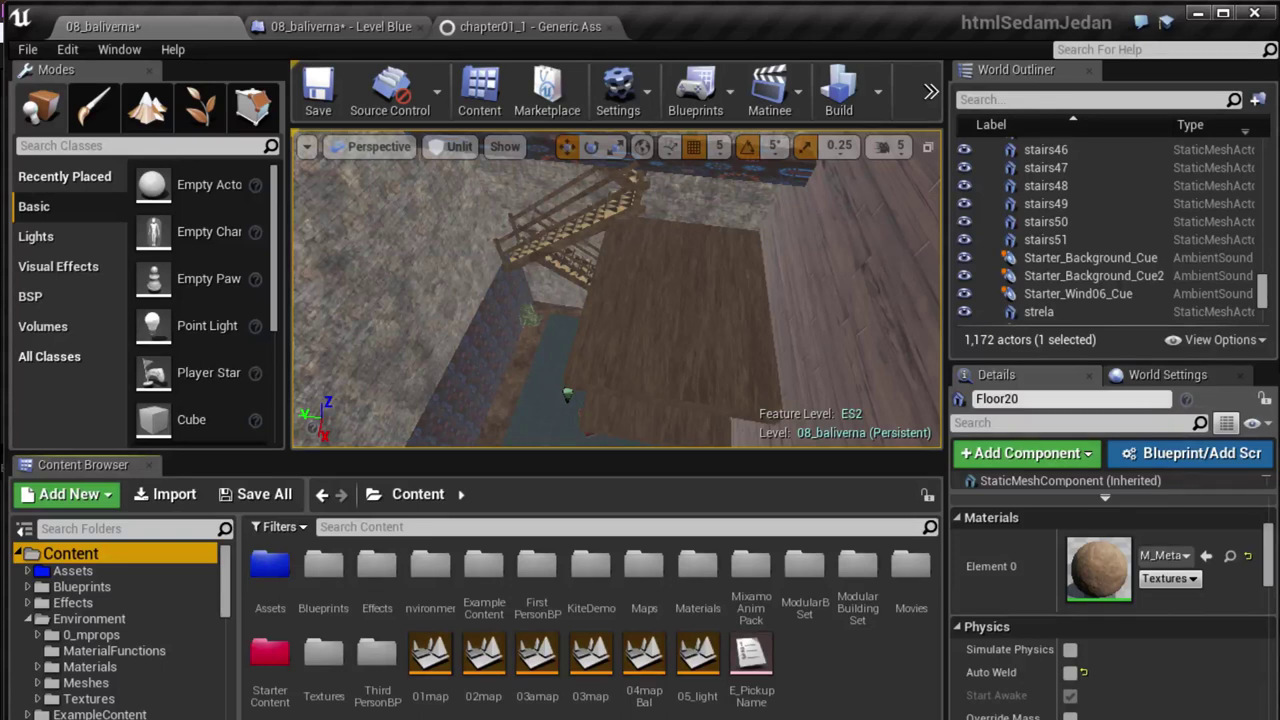
pyautogui.doubleClick(276, 684)
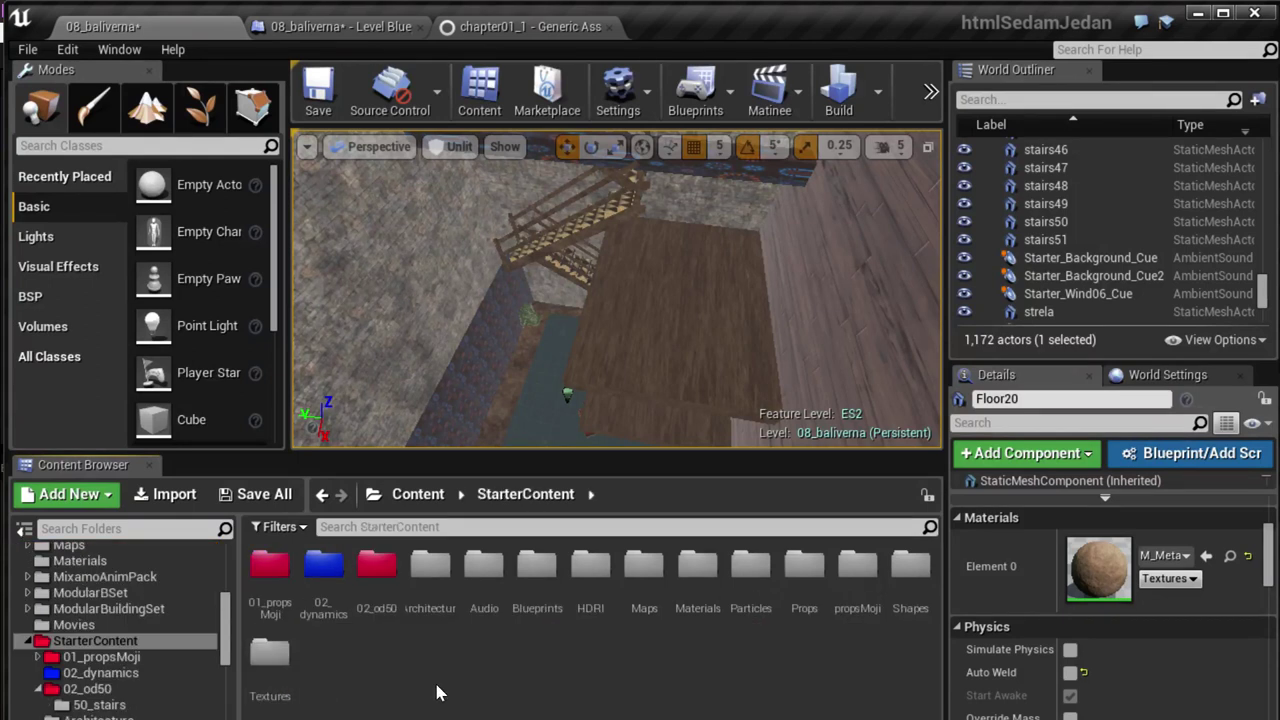
pyautogui.doubleClick(430, 566)
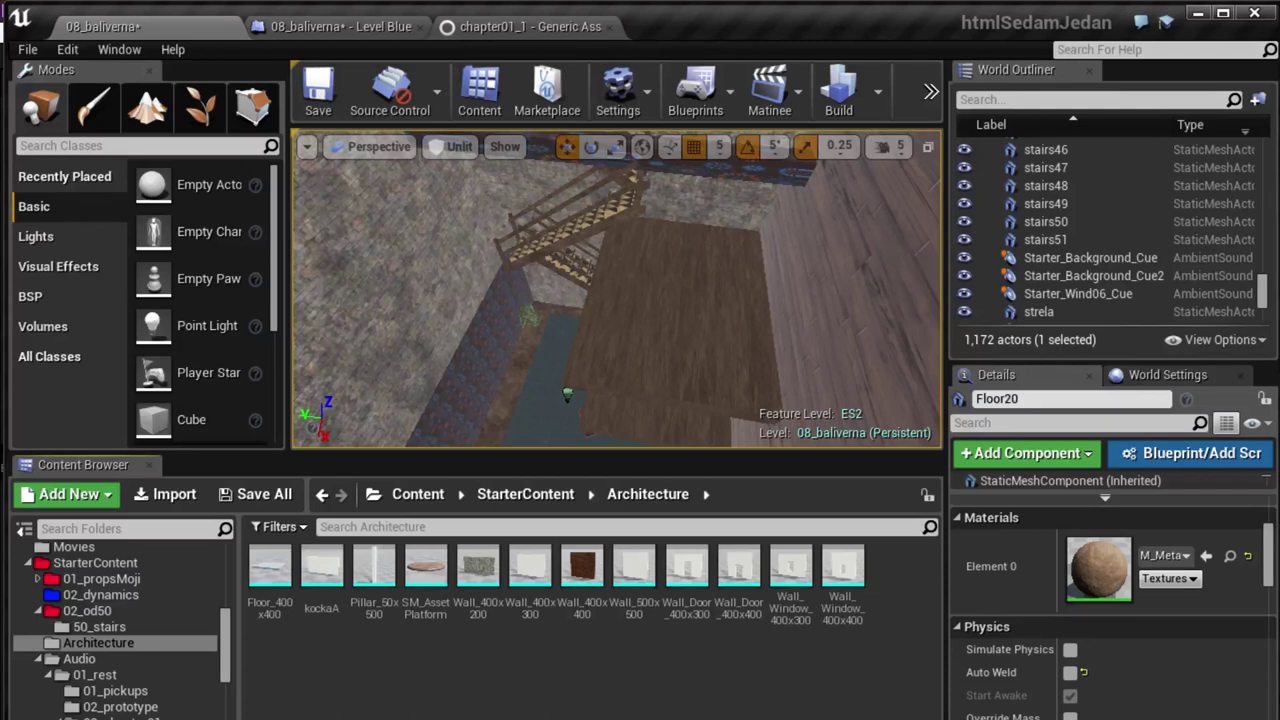
pyautogui.hotkey('alt', 'Tab')
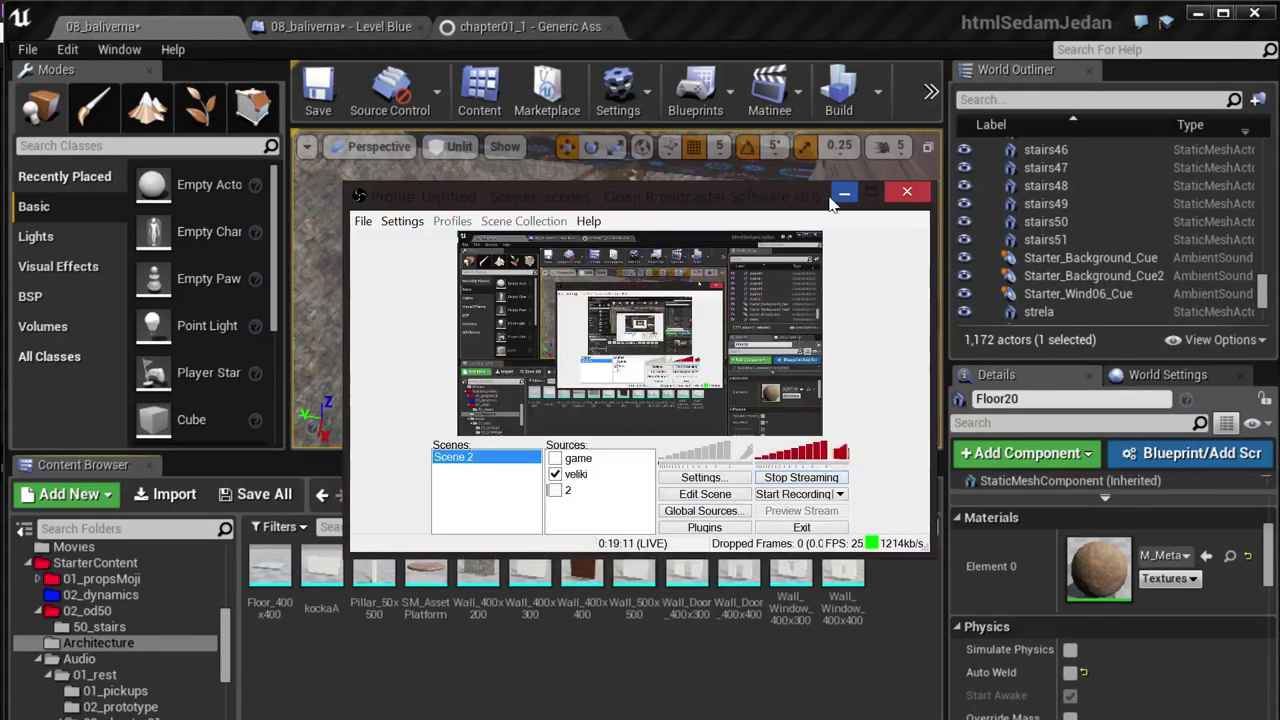
pyautogui.click(843, 191)
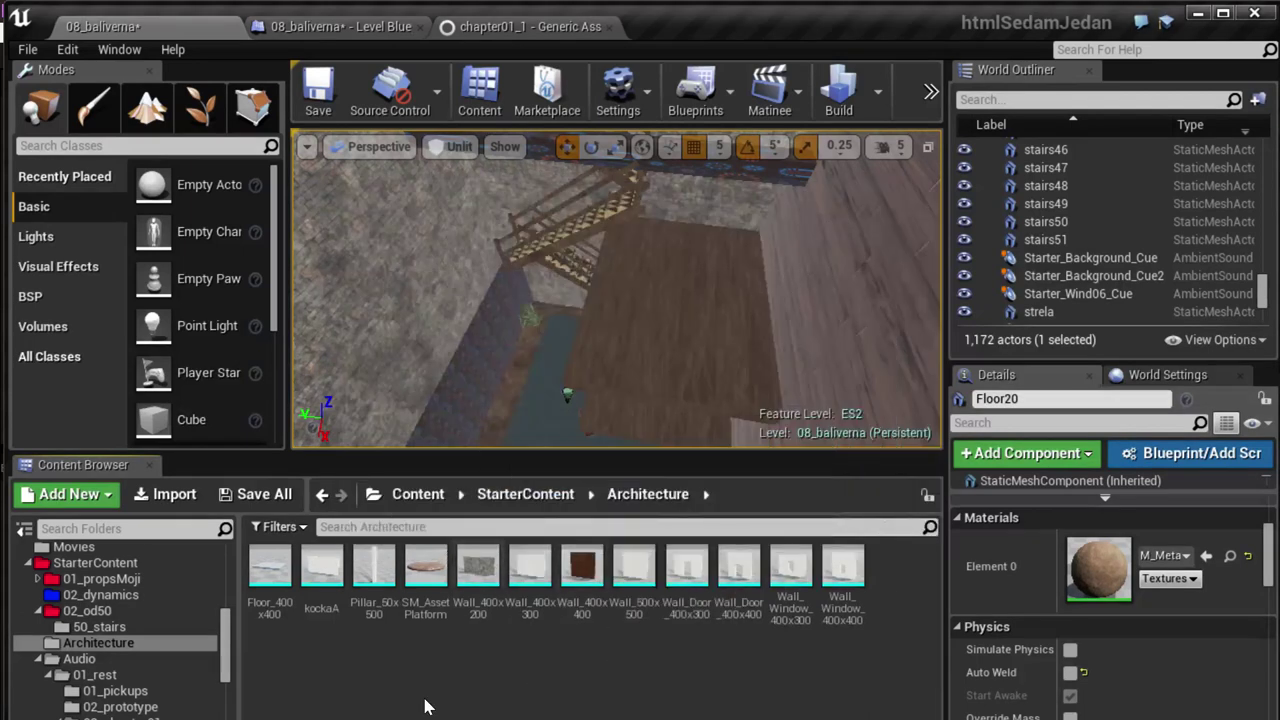
# - Drag a Floor_400x400 into the scene by the stairs and shrink it to a small square
pyautogui.moveTo(277, 611); pyautogui.dragTo(594, 332)
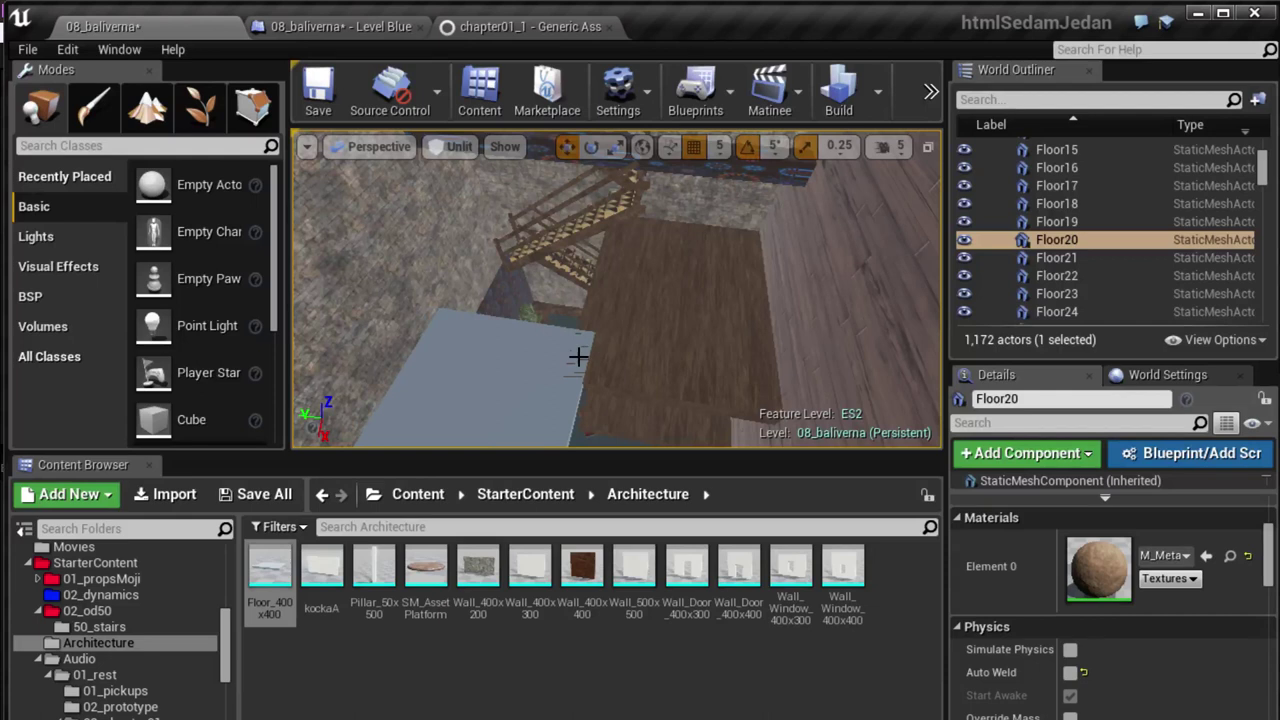
pyautogui.moveTo(513, 341); pyautogui.dragTo(606, 324)
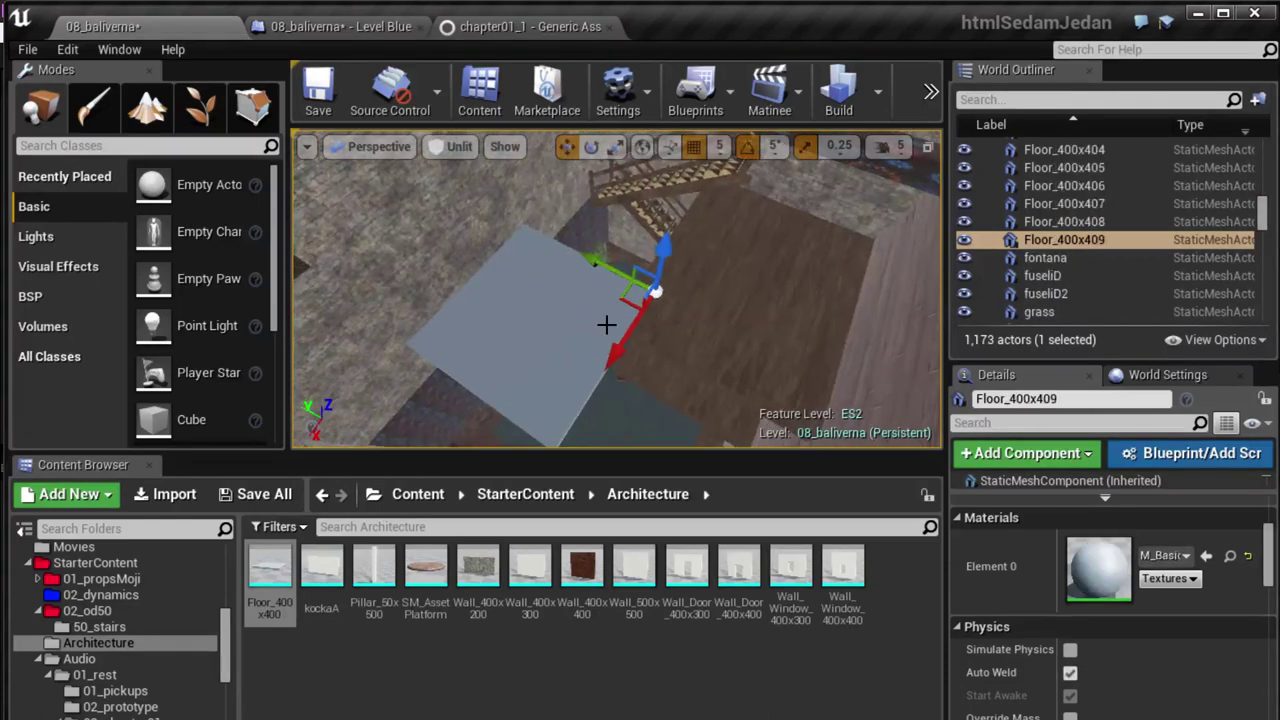
pyautogui.press('e')
pyautogui.press('r')
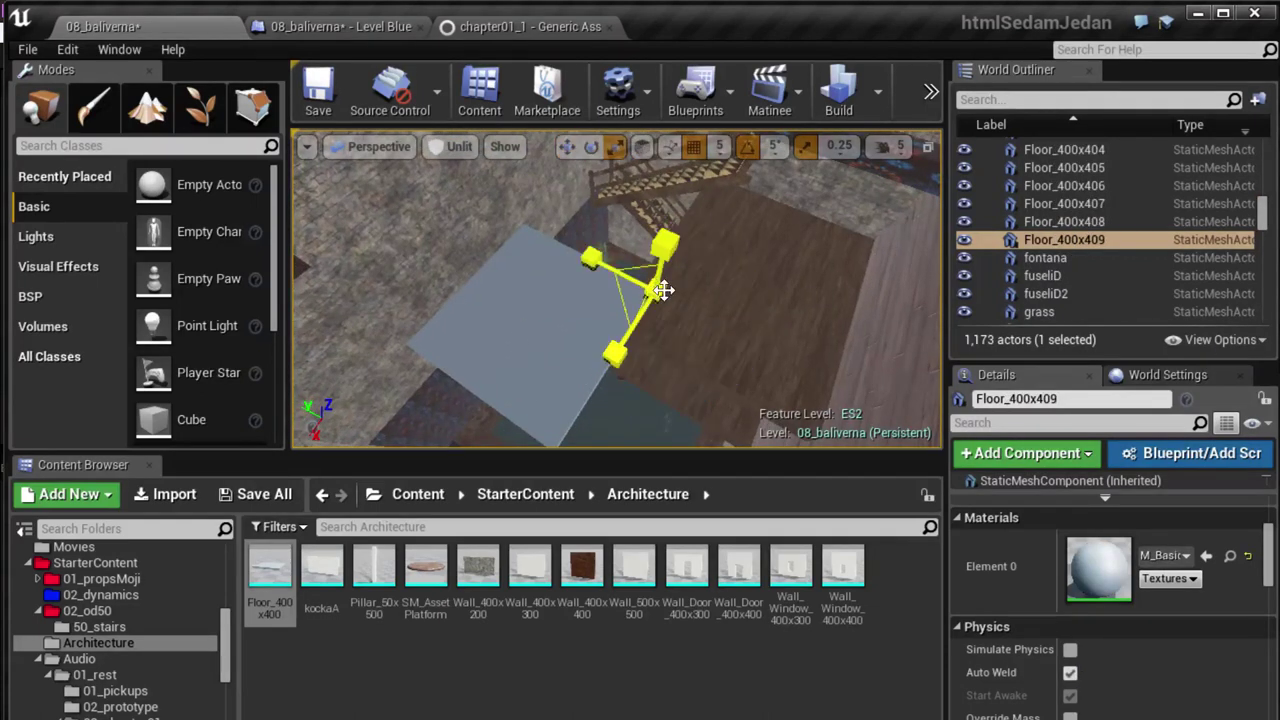
pyautogui.moveTo(663, 290); pyautogui.dragTo(594, 318)
pyautogui.moveTo(594, 318); pyautogui.dragTo(583, 318, button='right')
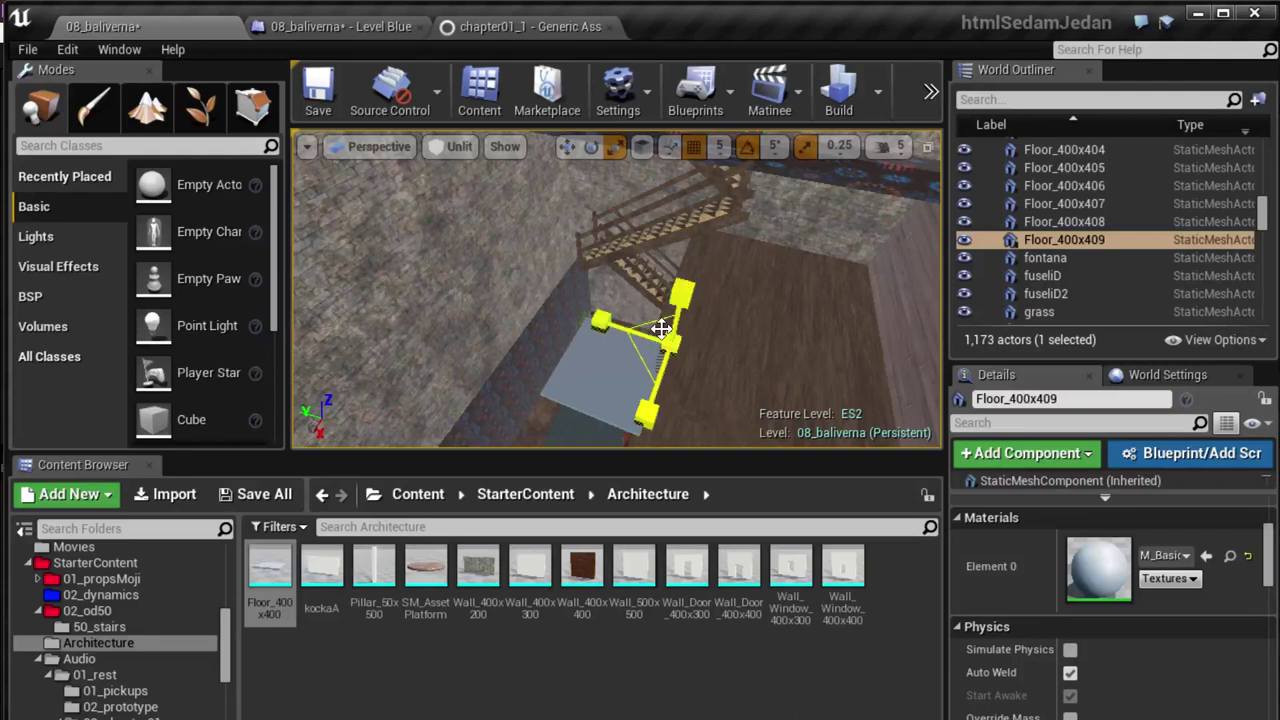
# - Slide the floor slab up beneath the beams beside the stairs and go full-screen with F11
pyautogui.press('w')
pyautogui.moveTo(657, 408); pyautogui.dragTo(663, 397)
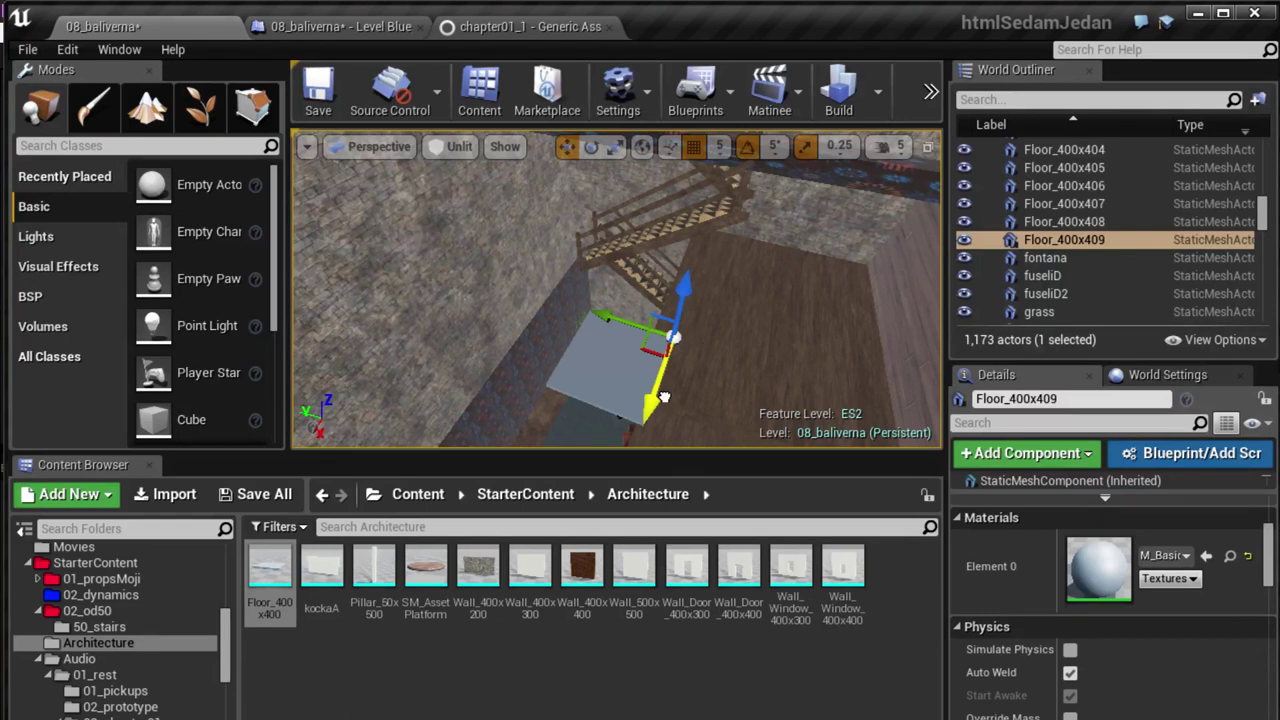
pyautogui.moveTo(663, 397)
pyautogui.mouseDown()
pyautogui.moveTo(643, 219)
pyautogui.moveTo(568, 216)
pyautogui.mouseUp()
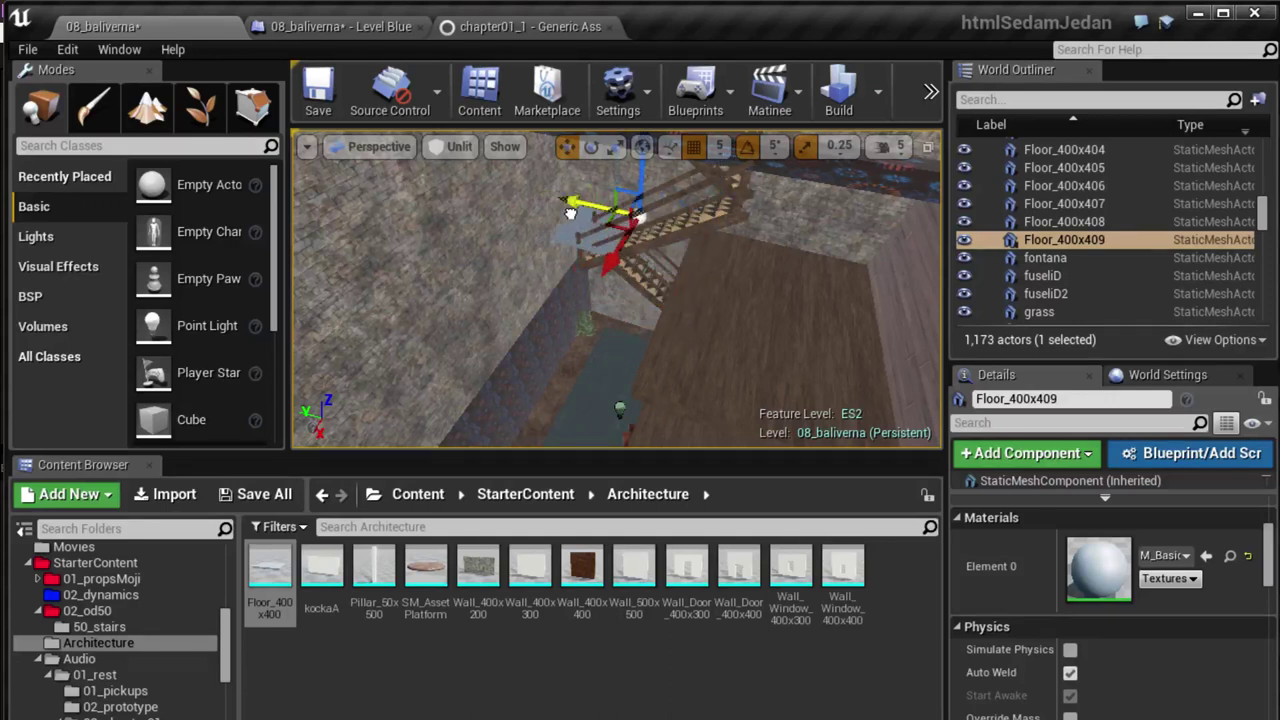
pyautogui.moveTo(568, 216); pyautogui.dragTo(549, 315, button='right')
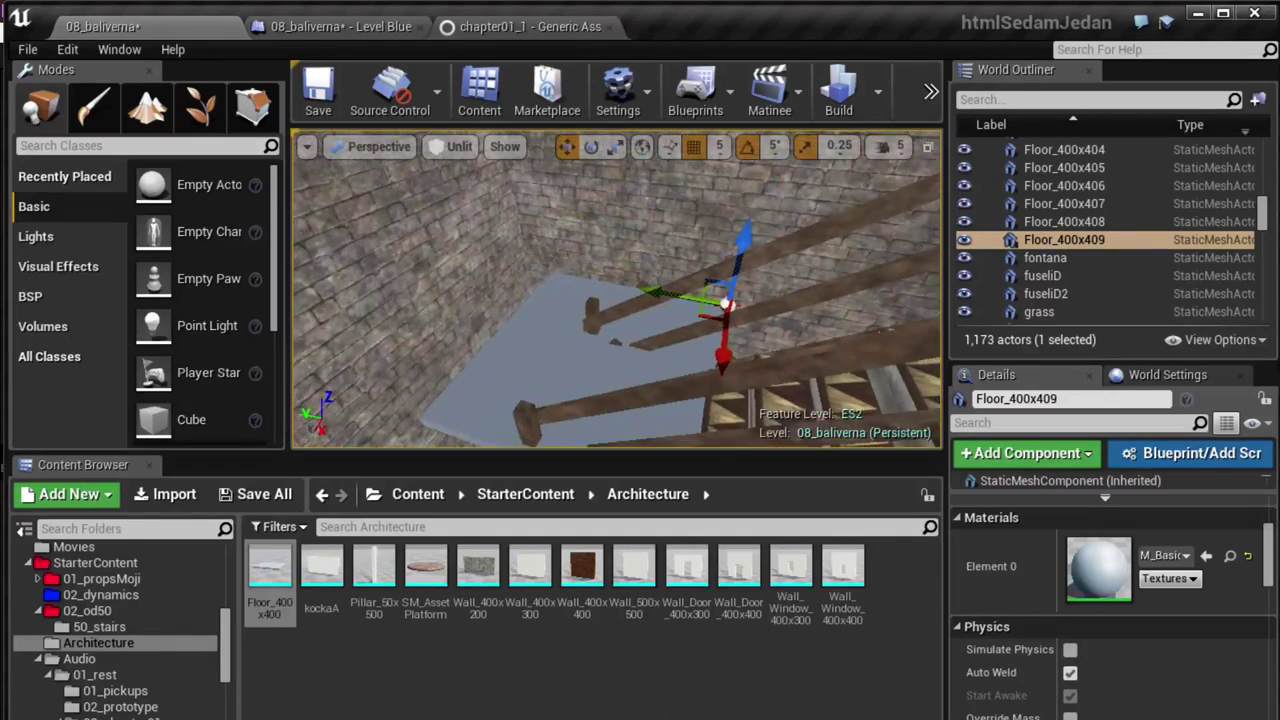
pyautogui.press('F11')
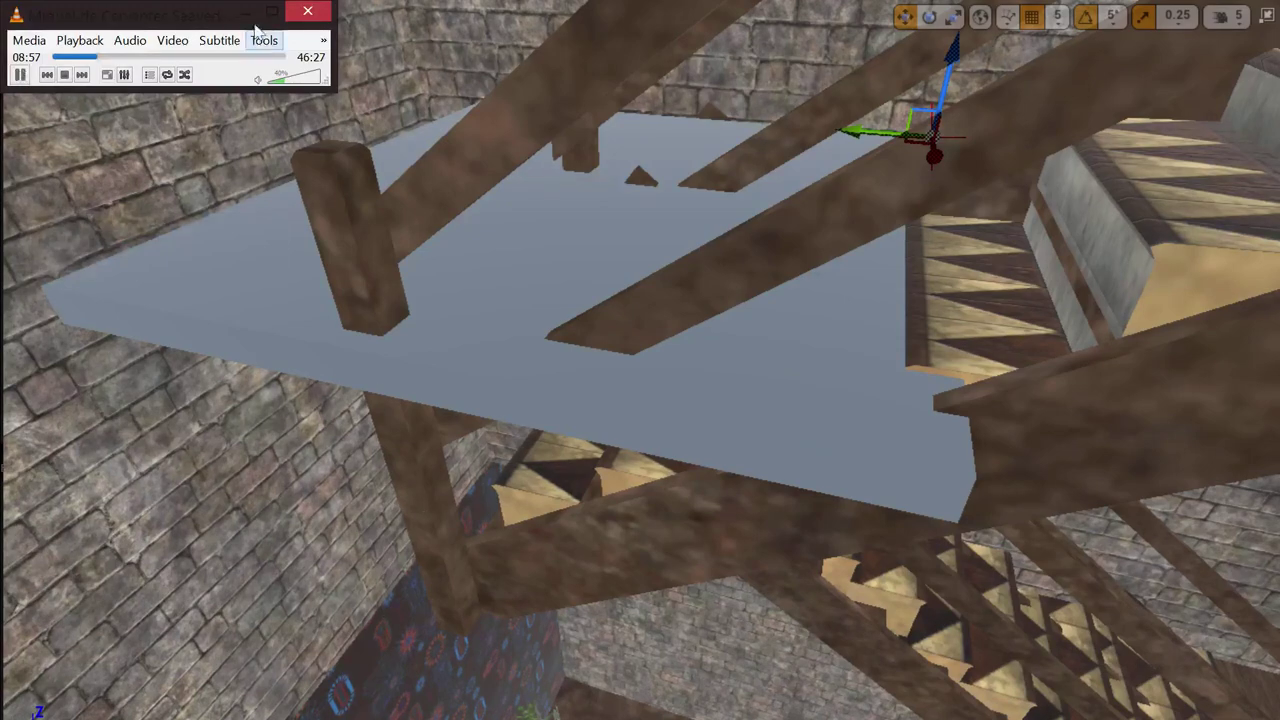
# - Lower the landing block, thicken it downward, and stretch it under the stairs
pyautogui.moveTo(498, 532); pyautogui.dragTo(532, 473, button='right')
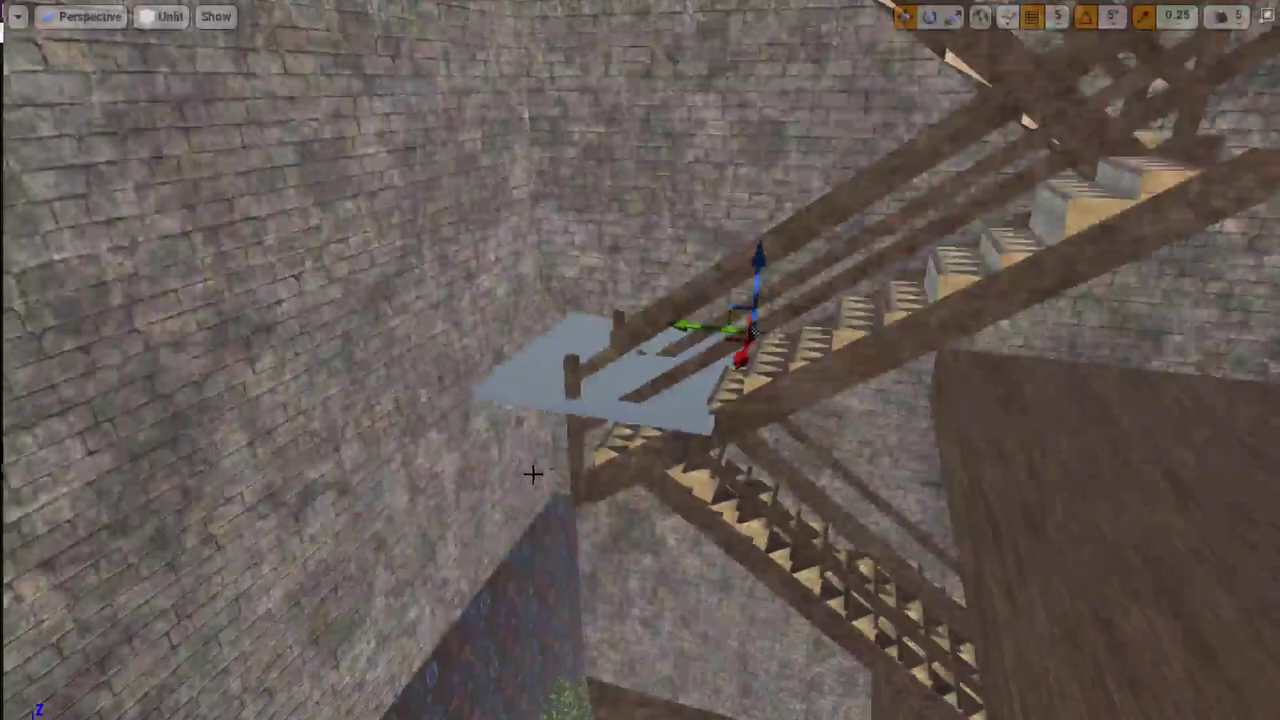
pyautogui.moveTo(754, 282); pyautogui.dragTo(748, 338)
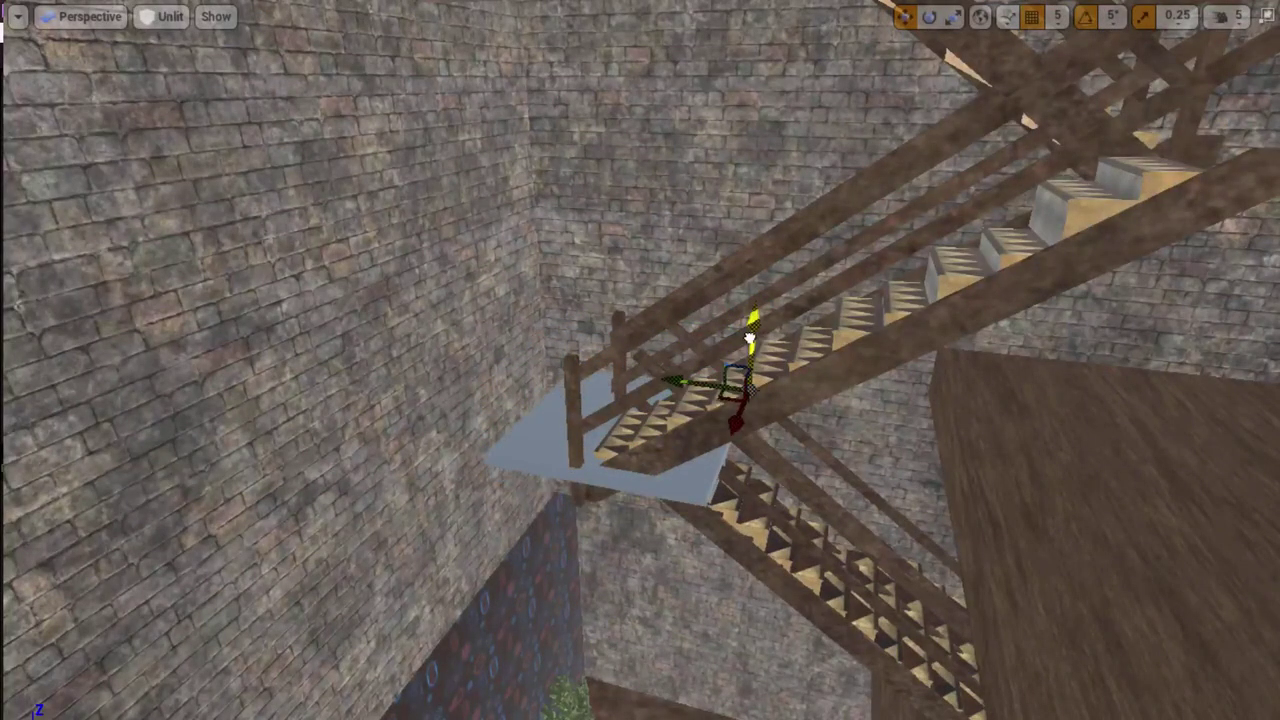
pyautogui.press('e')
pyautogui.press('r')
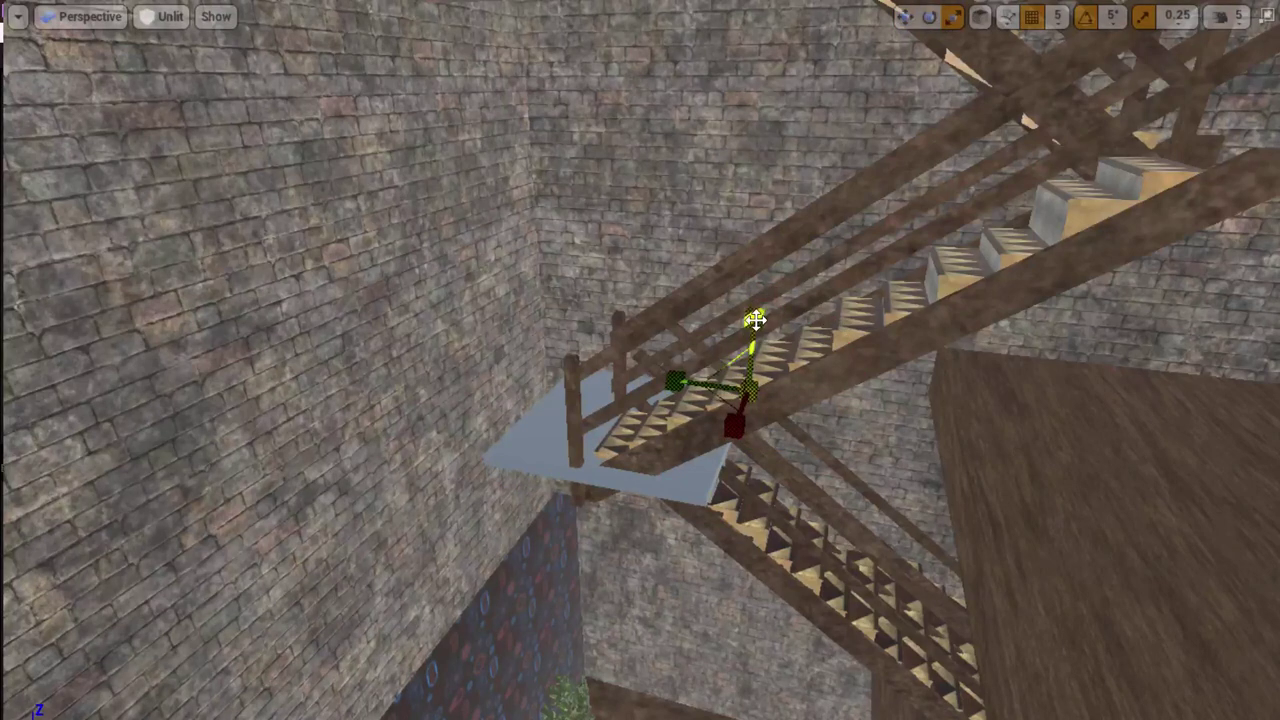
pyautogui.moveTo(755, 320); pyautogui.dragTo(760, 362)
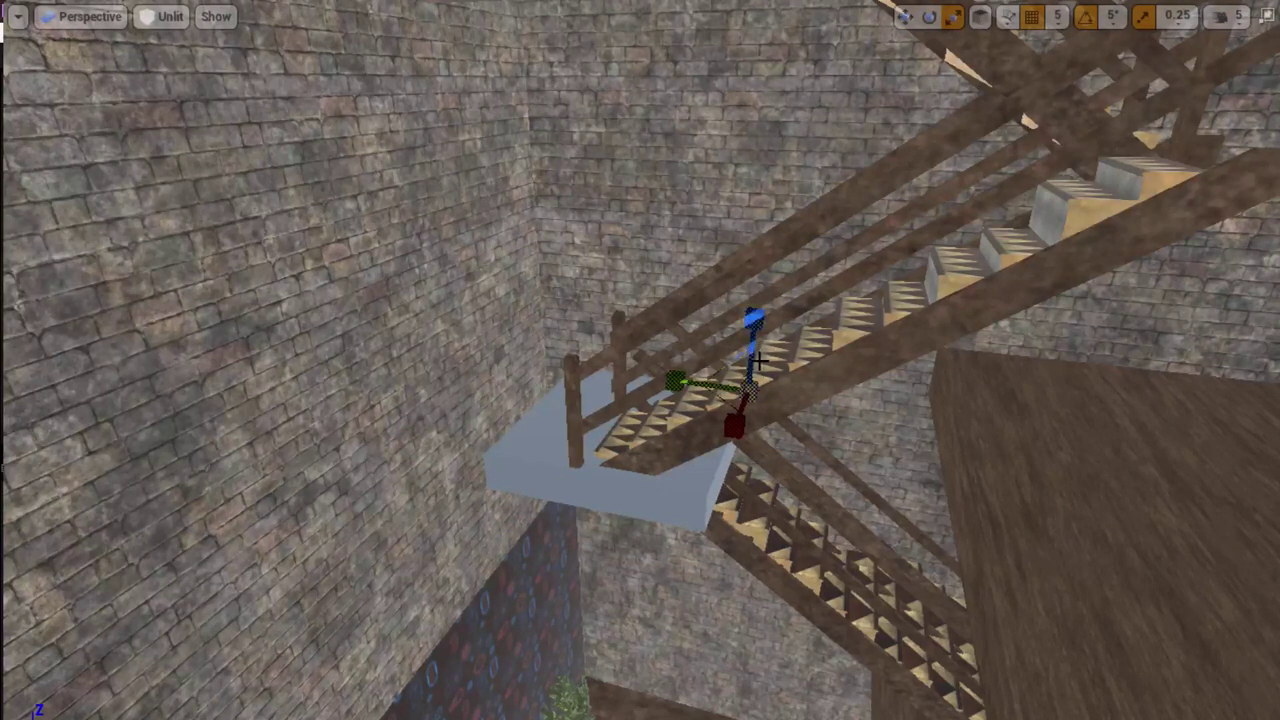
pyautogui.moveTo(672, 378); pyautogui.dragTo(667, 378)
pyautogui.moveTo(689, 386)
pyautogui.mouseDown()
pyautogui.moveTo(708, 387)
pyautogui.moveTo(626, 377)
pyautogui.mouseUp()
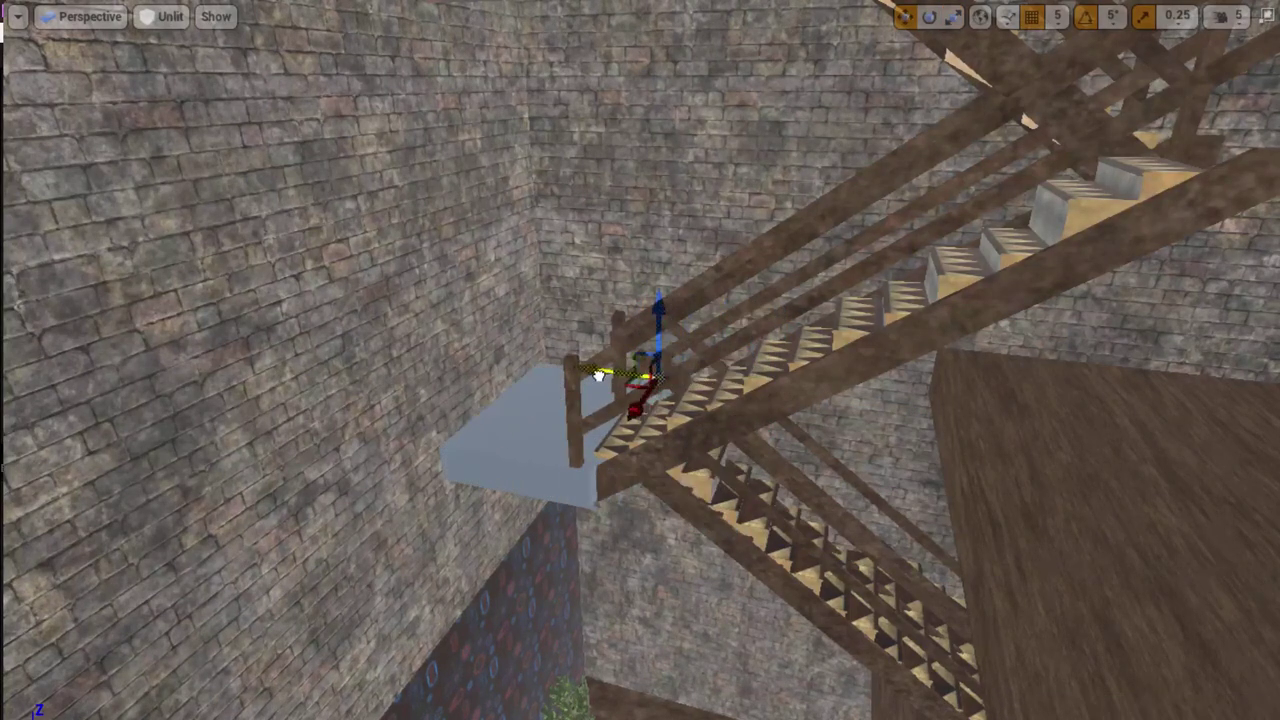
pyautogui.moveTo(632, 450); pyautogui.dragTo(632, 450, button='right')
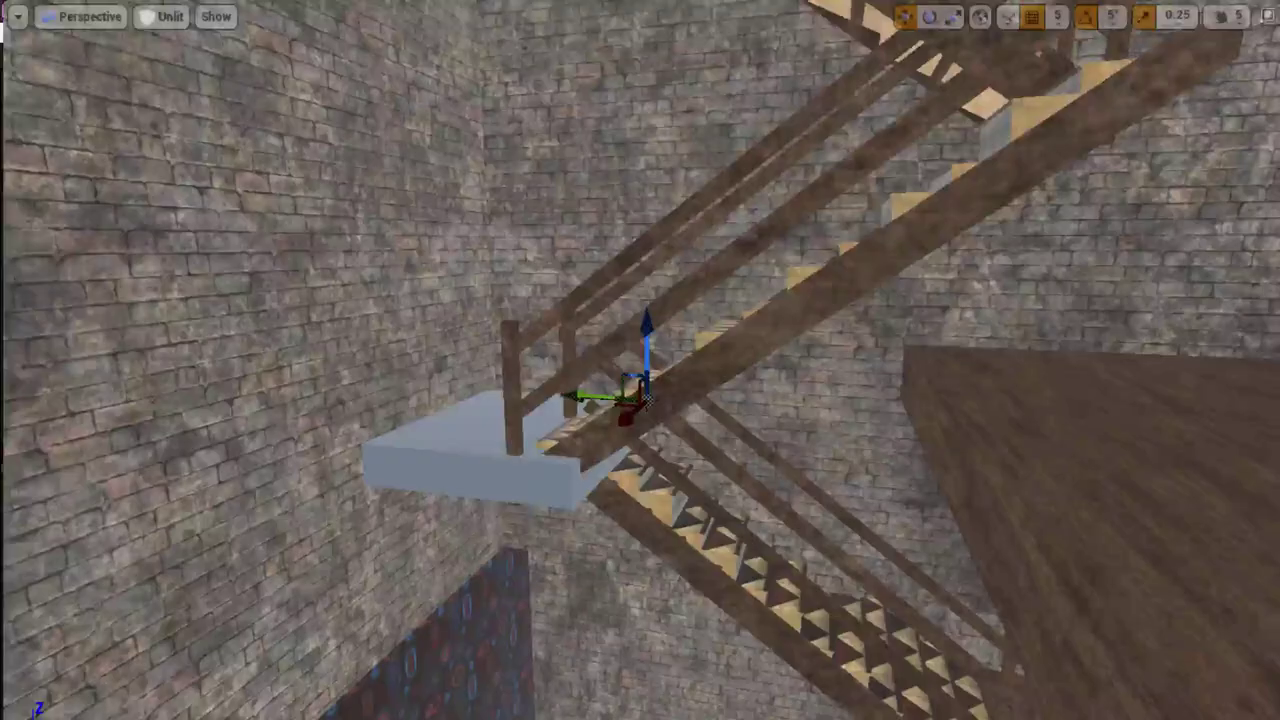
pyautogui.moveTo(630, 556); pyautogui.dragTo(612, 502, button='right')
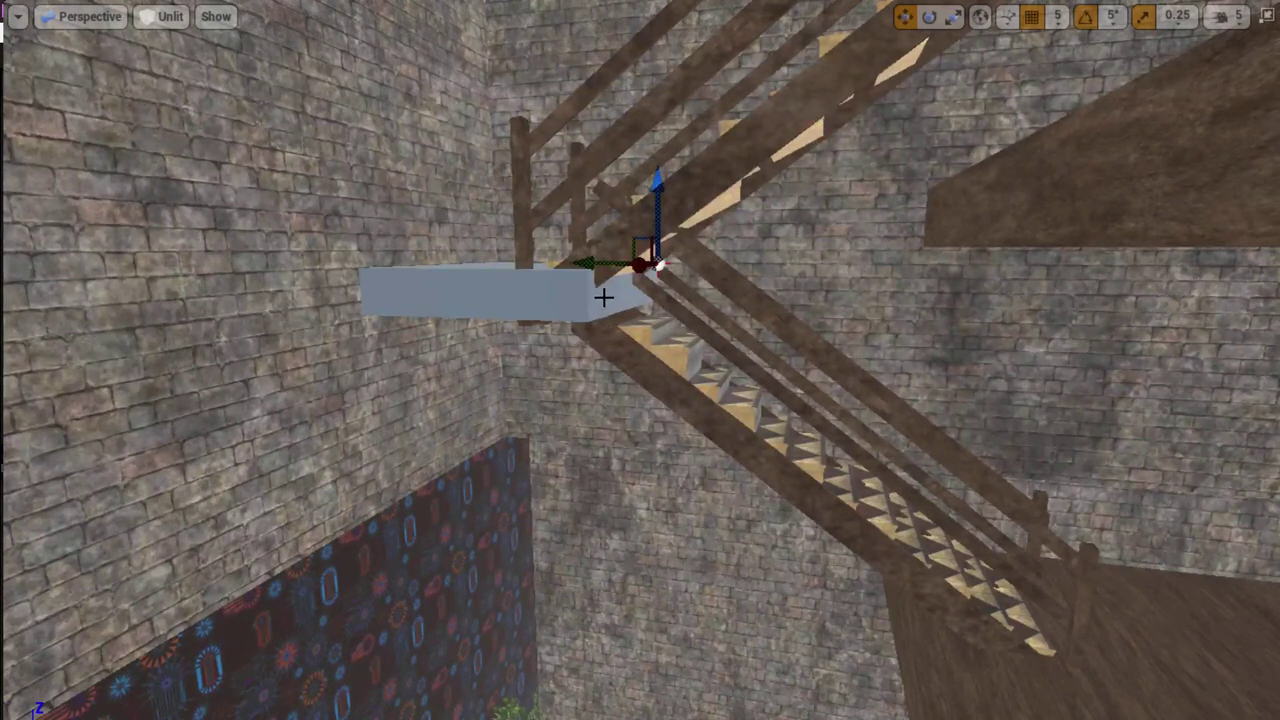
# - Lower the block further and trim its size, undoing one oversized scale
pyautogui.moveTo(656, 182); pyautogui.dragTo(658, 207)
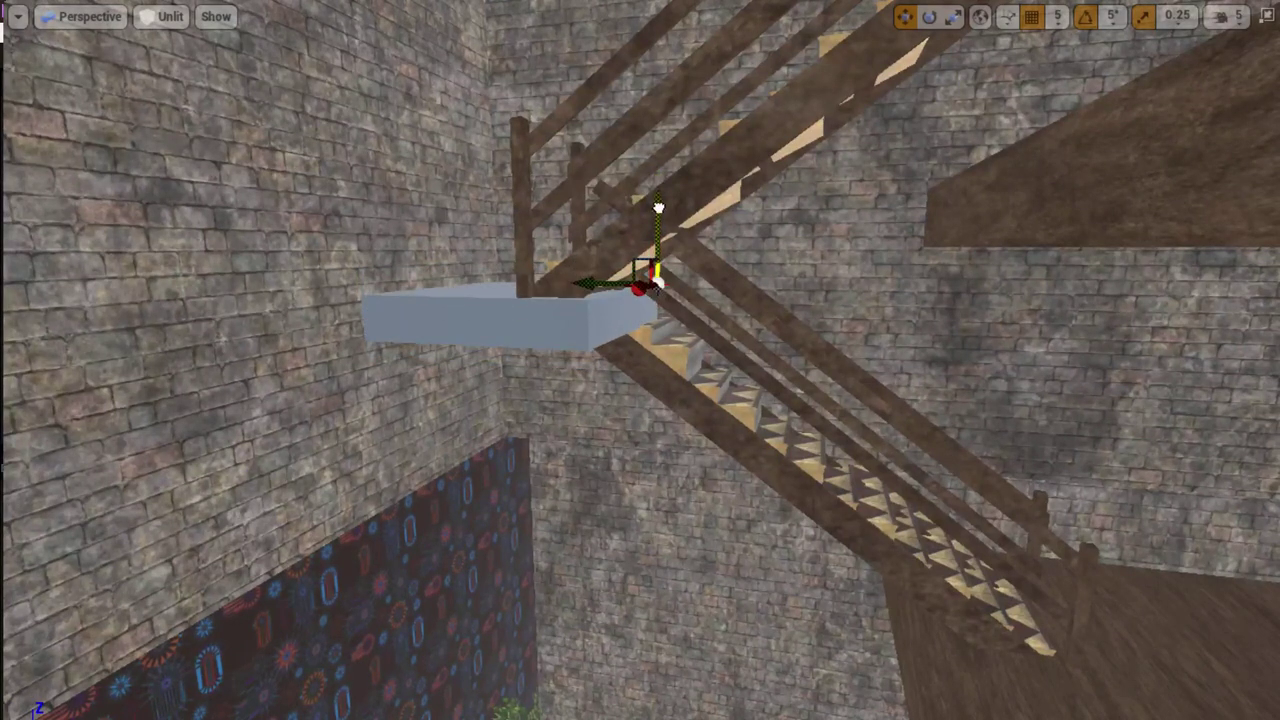
pyautogui.press('e')
pyautogui.press('r')
pyautogui.moveTo(589, 276)
pyautogui.mouseDown()
pyautogui.moveTo(610, 280)
pyautogui.moveTo(571, 276)
pyautogui.mouseUp()
pyautogui.press('w')
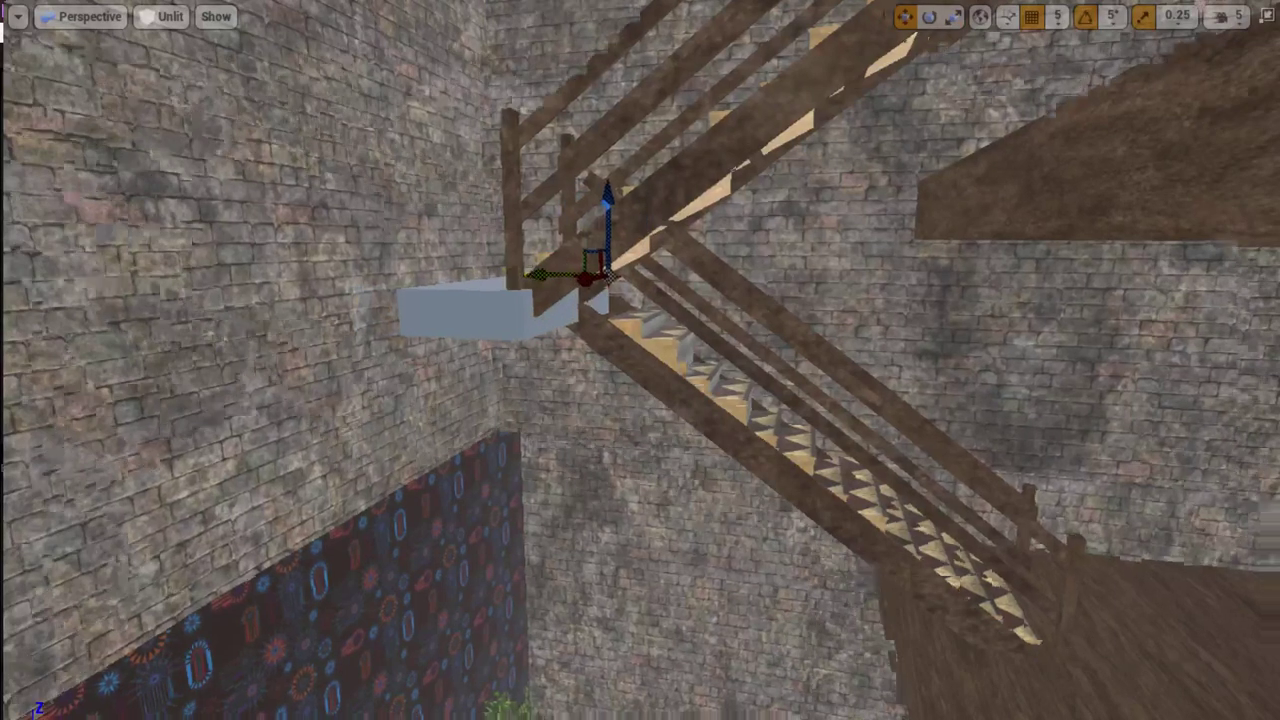
pyautogui.moveTo(607, 278); pyautogui.dragTo(600, 398, button='right')
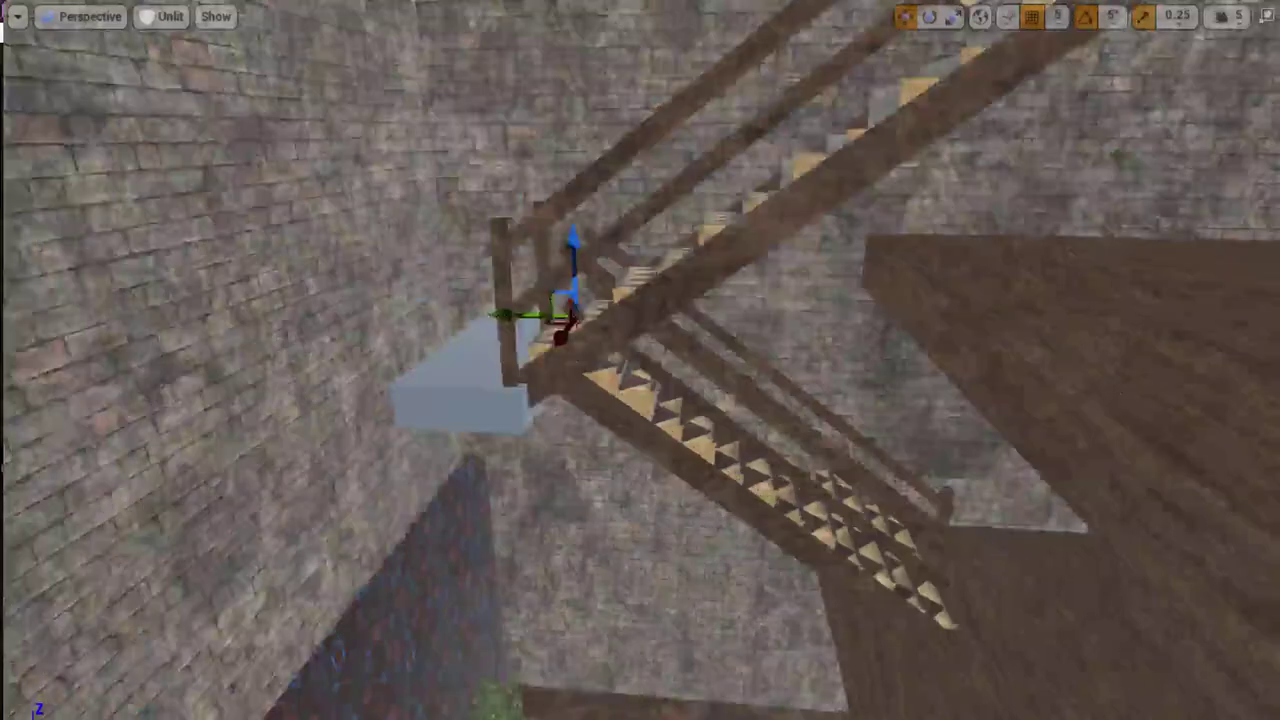
pyautogui.press('e')
pyautogui.press('r')
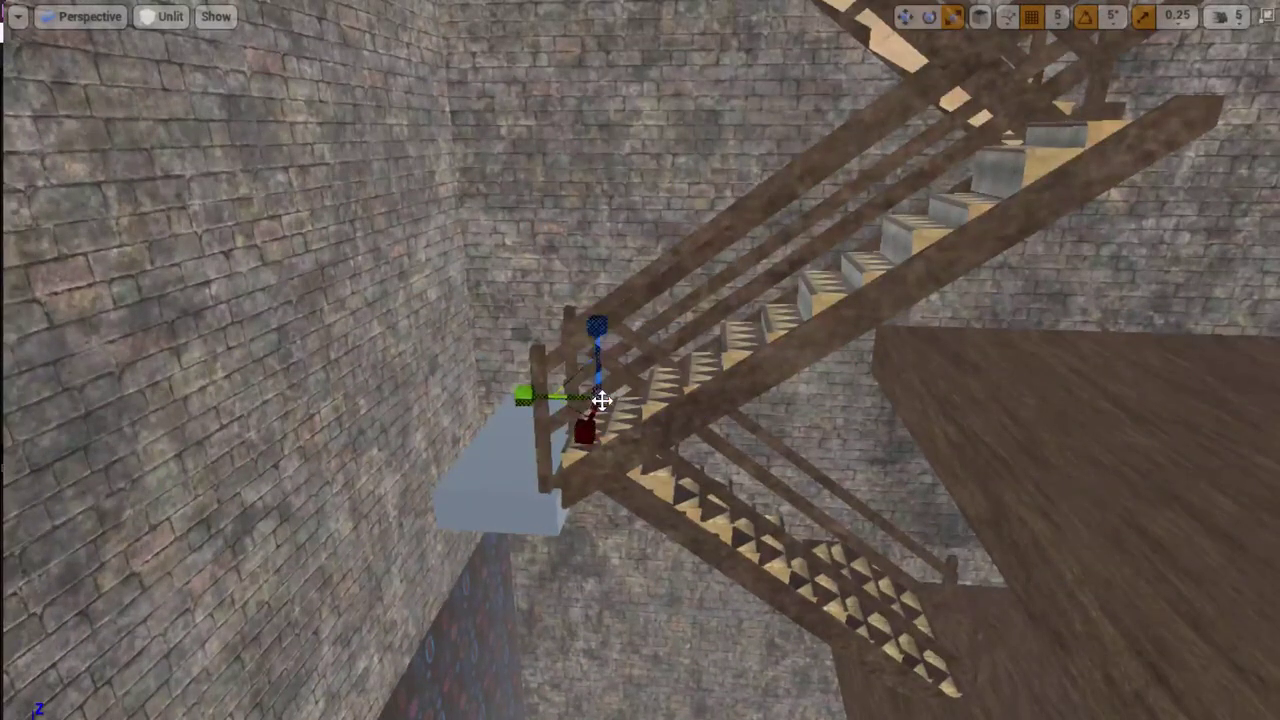
pyautogui.moveTo(594, 418); pyautogui.dragTo(598, 396)
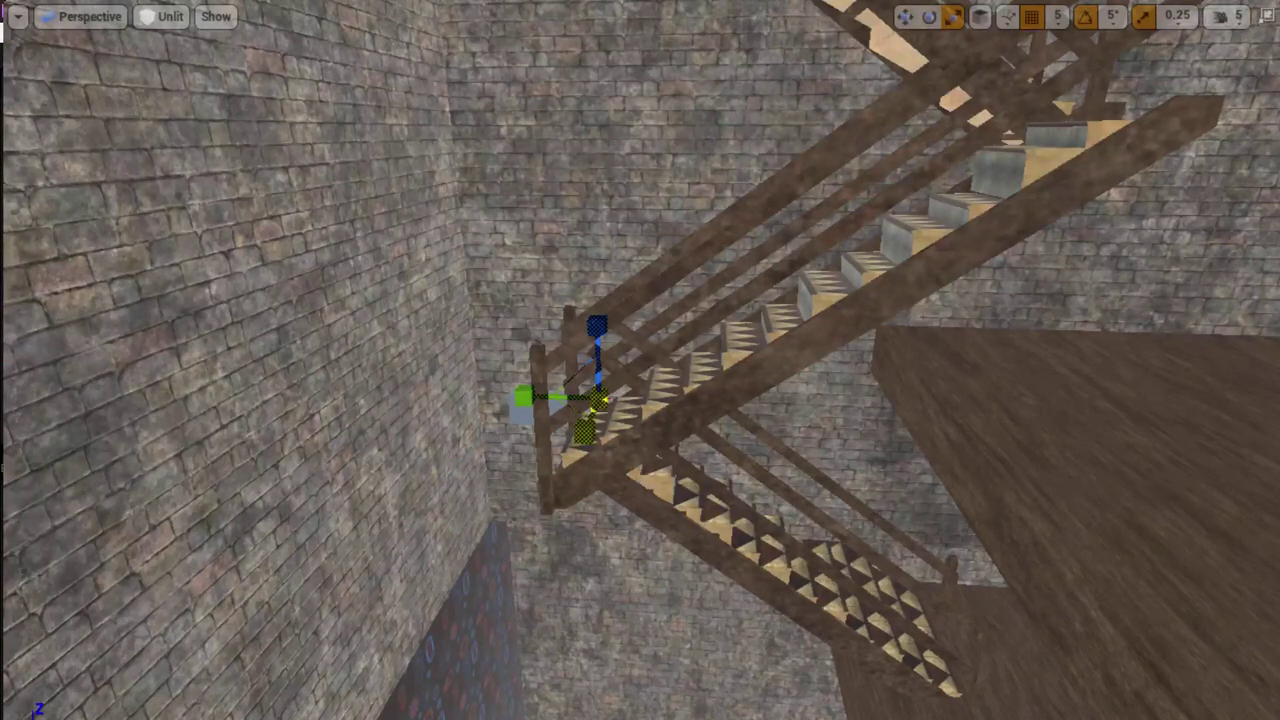
pyautogui.hotkey('ctrl', 'z')
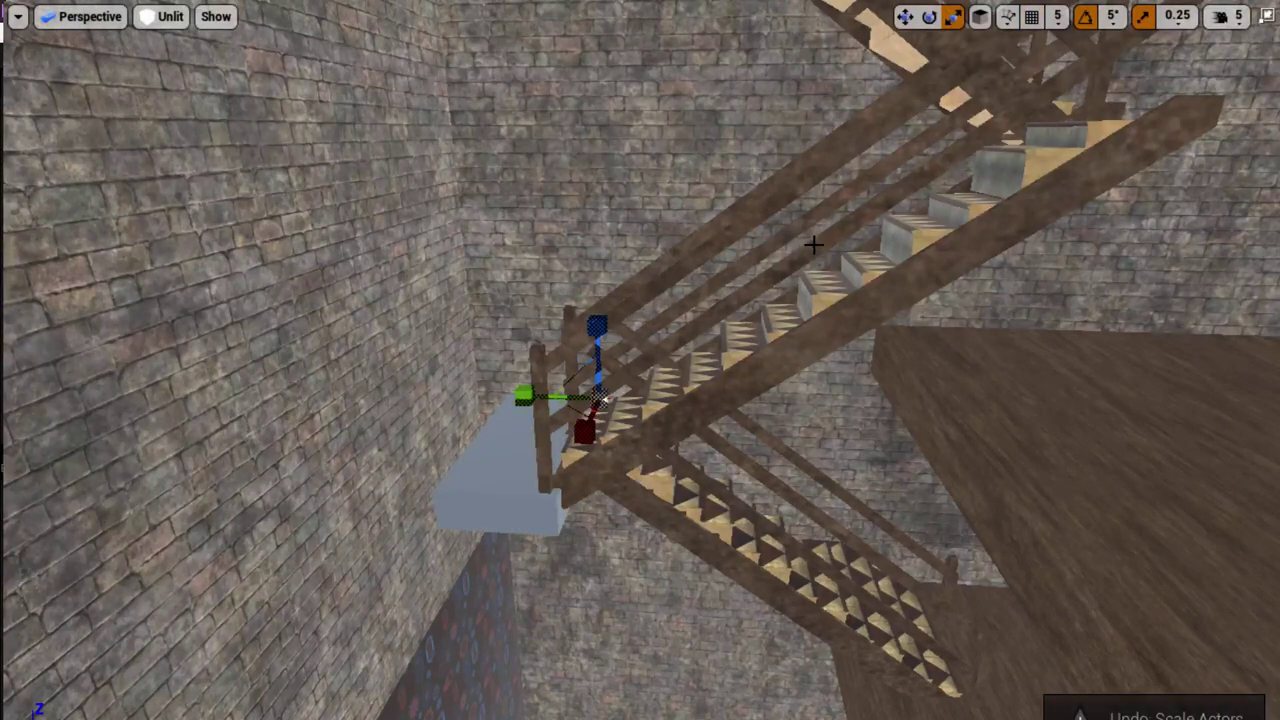
# - Stretch the block out to the stone wall and turn on grid snapping
pyautogui.click(1004, 24)
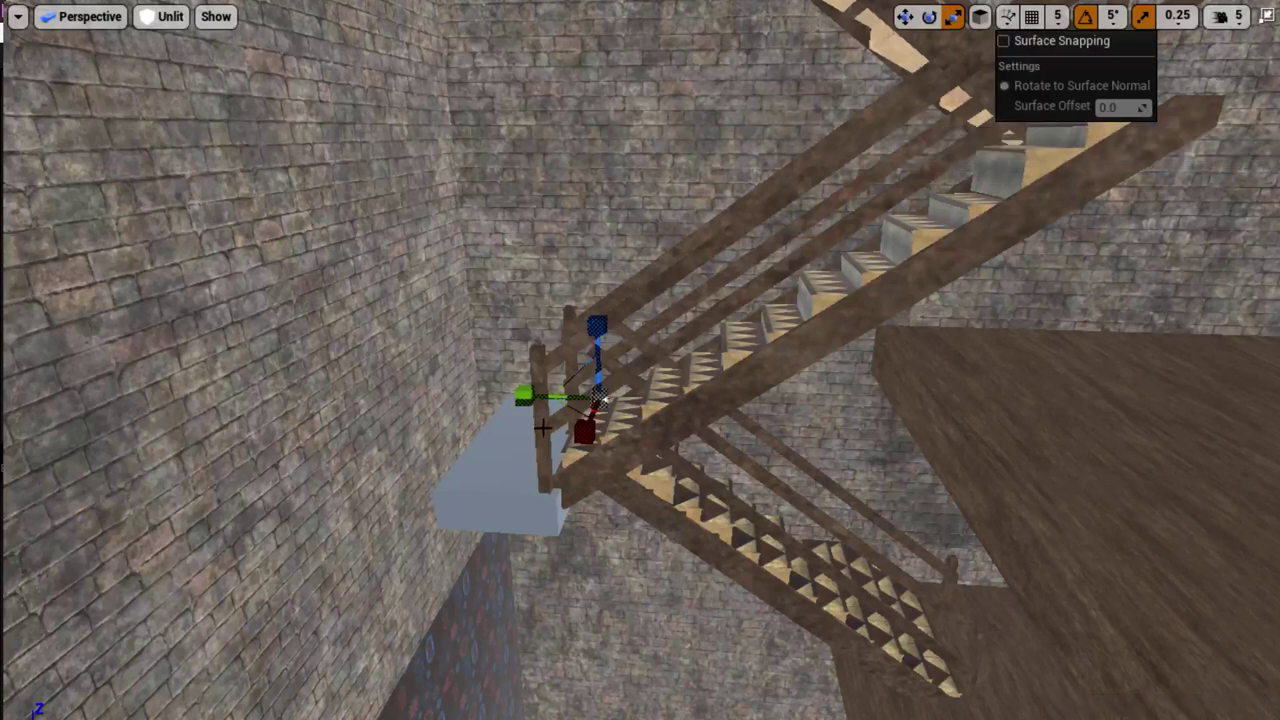
pyautogui.moveTo(524, 397); pyautogui.dragTo(490, 400)
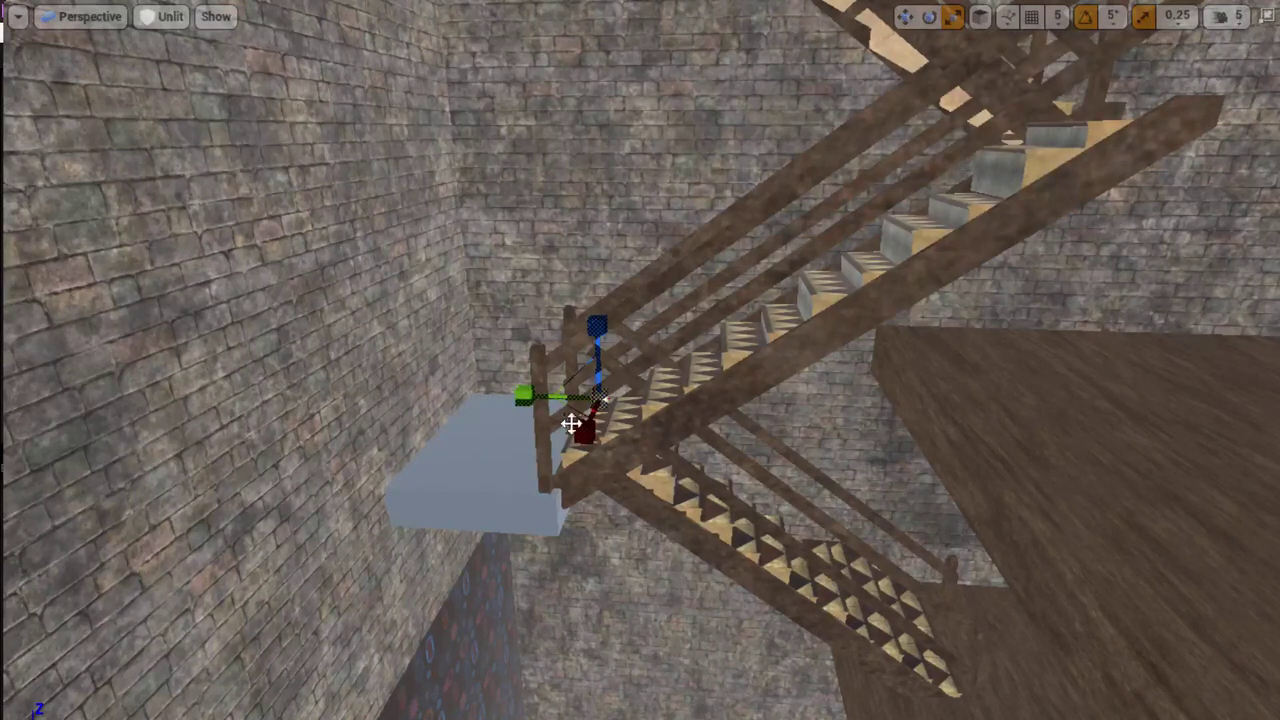
pyautogui.moveTo(588, 428); pyautogui.dragTo(590, 430)
pyautogui.click(1031, 16)
pyautogui.moveTo(578, 546); pyautogui.dragTo(577, 541, button='right')
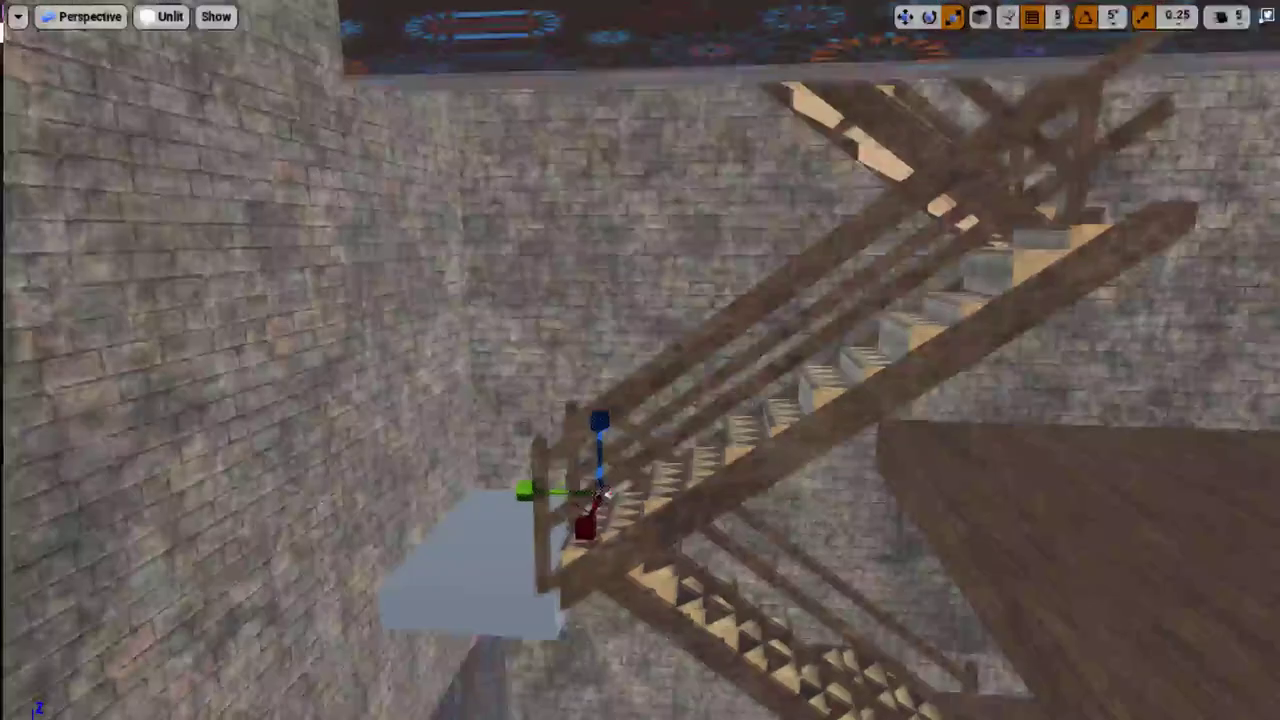
pyautogui.scroll(-2, 559, 456)
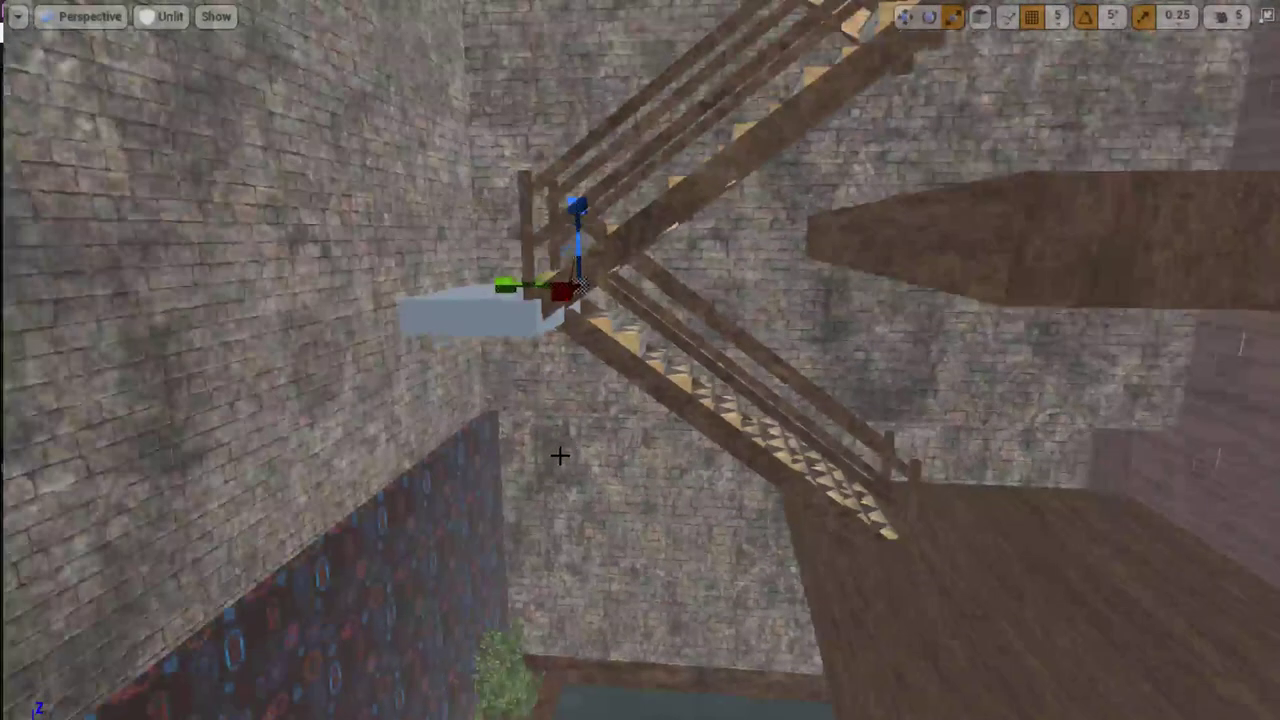
pyautogui.moveTo(580, 287); pyautogui.dragTo(601, 585, button='right')
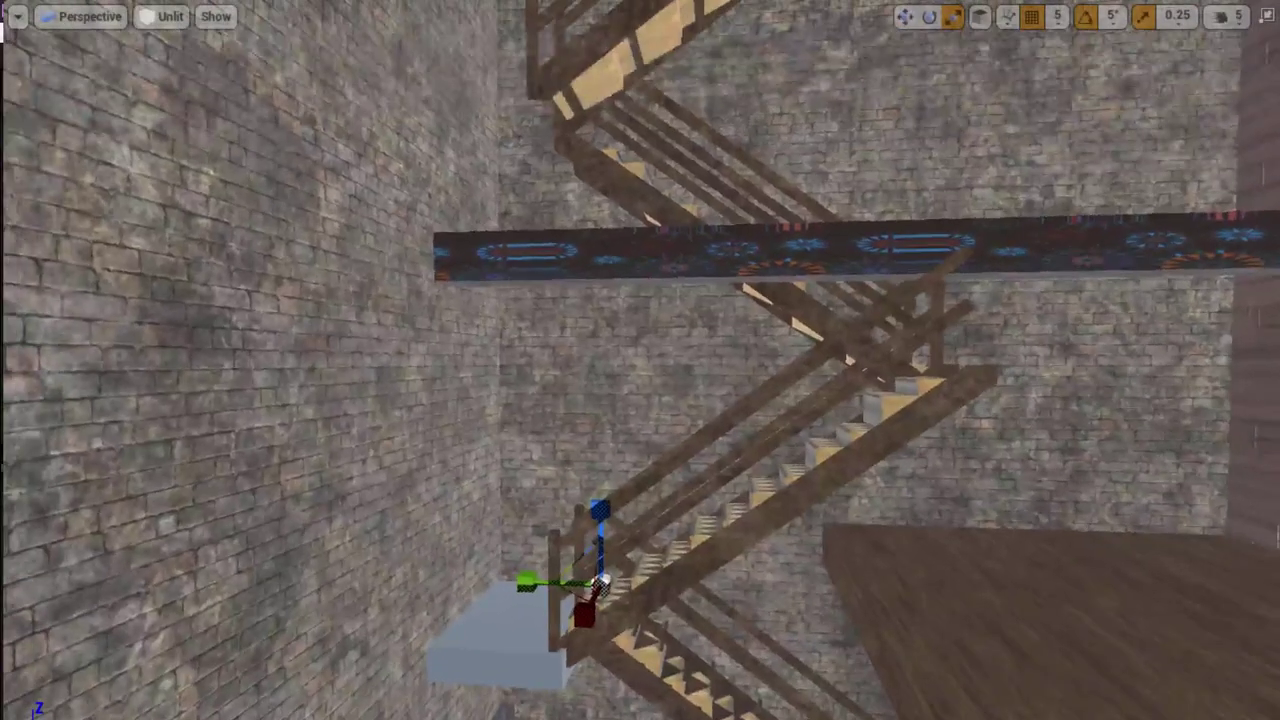
# - Alt-drag copies of the landing block up the Z axis to the higher stair turns
pyautogui.press('space')
pyautogui.press('space')
pyautogui.press('space')
pyautogui.press('space')
pyautogui.keyDown('alt'); pyautogui.moveTo(594, 522); pyautogui.dragTo(537, 63); pyautogui.keyUp('alt')
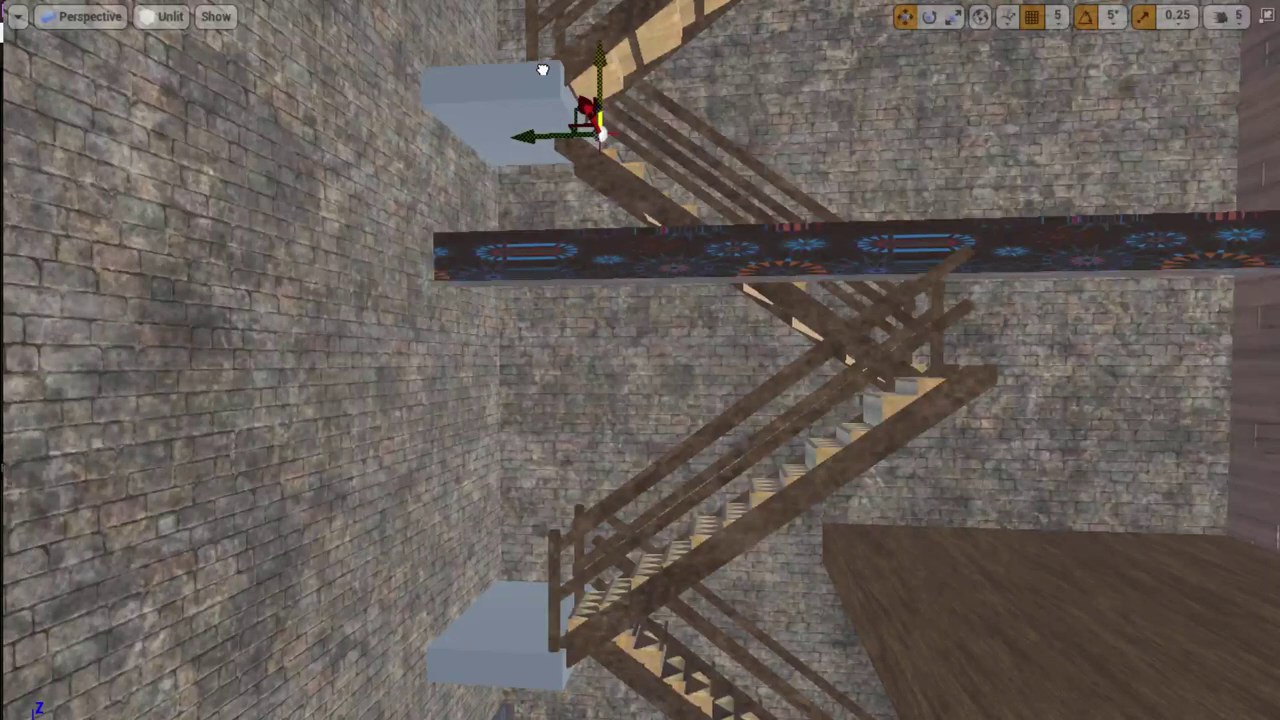
pyautogui.moveTo(563, 297); pyautogui.dragTo(548, 175, button='right')
pyautogui.moveTo(547, 175)
pyautogui.mouseDown(button='middle')
pyautogui.moveTo(514, 300)
pyautogui.moveTo(567, 541)
pyautogui.mouseUp(button='middle')
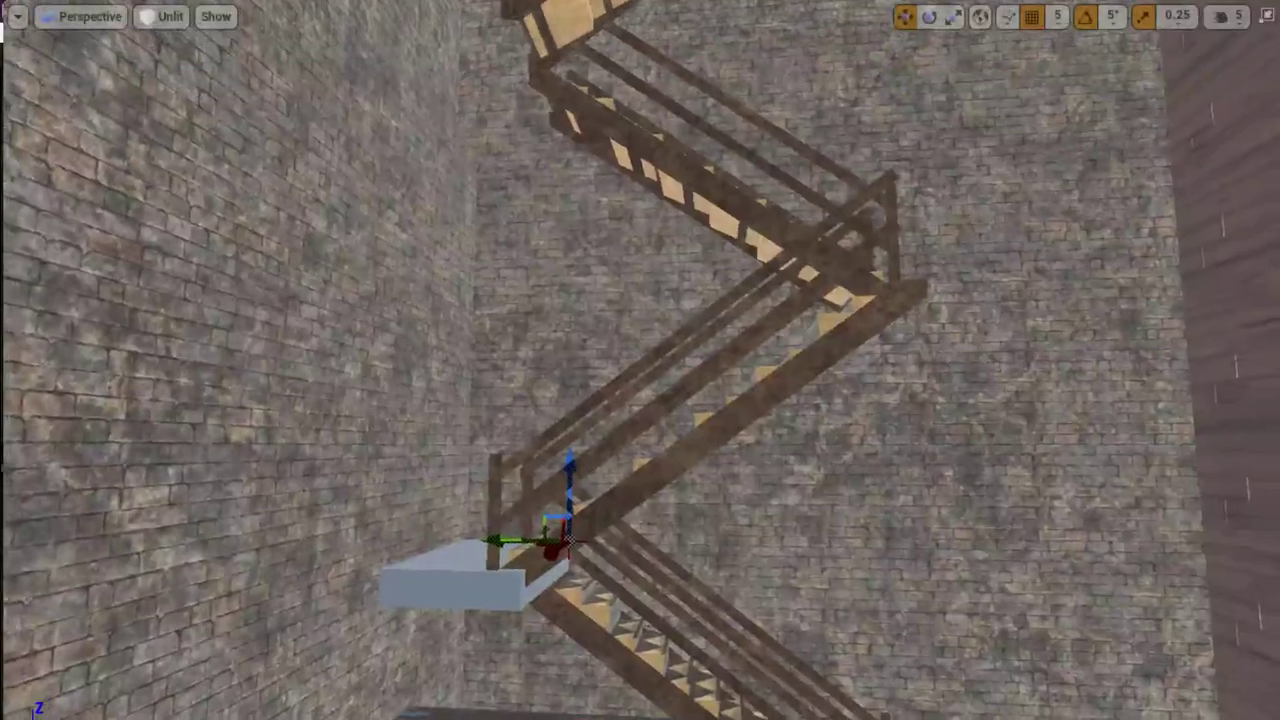
pyautogui.moveTo(572, 437); pyautogui.dragTo(572, 432, button='middle')
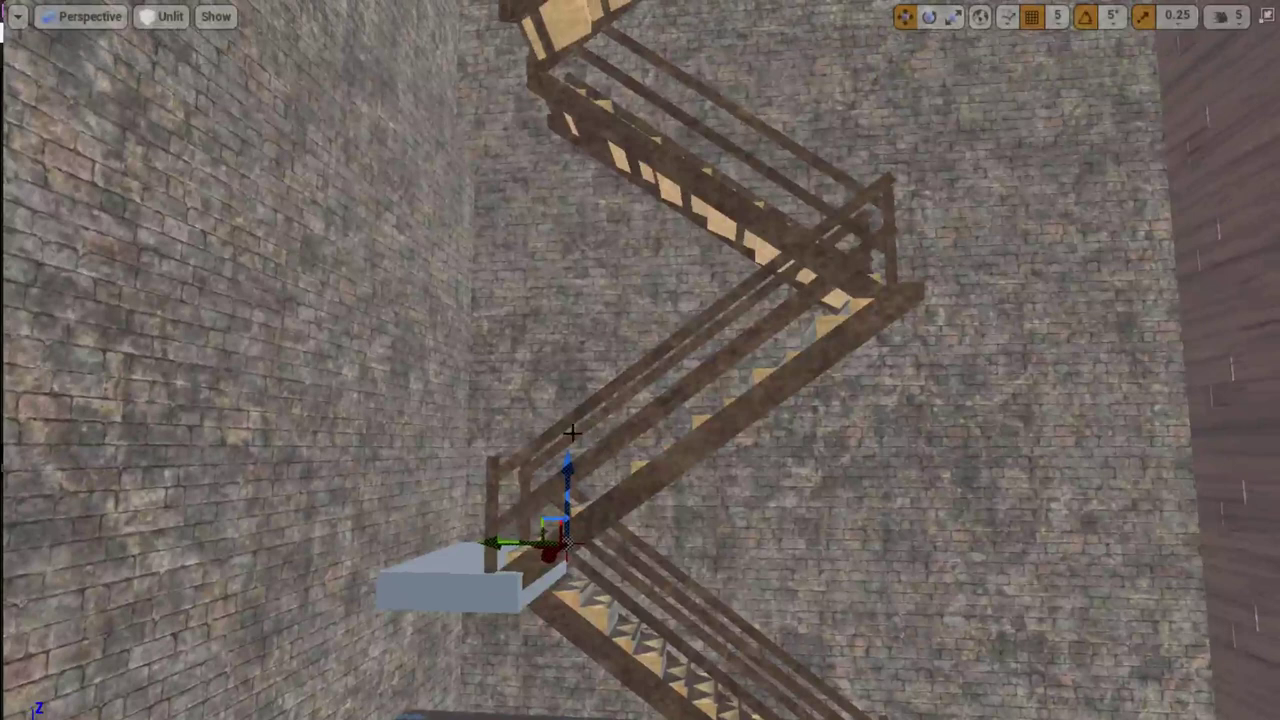
pyautogui.keyDown('alt'); pyautogui.moveTo(569, 470); pyautogui.dragTo(557, 55); pyautogui.keyUp('alt')
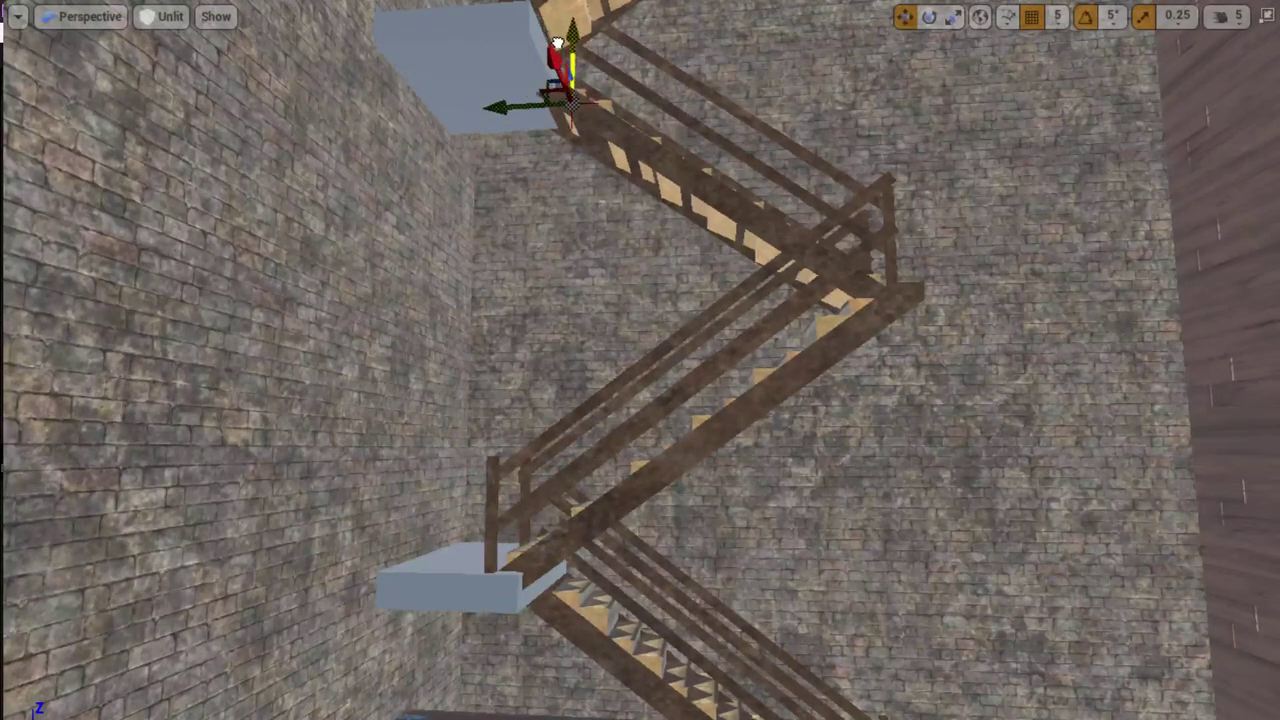
# - Orbit the view up and down the stairwell to check the landing blocks
pyautogui.moveTo(557, 44)
pyautogui.mouseDown(button='right')
pyautogui.moveTo(560, 12)
pyautogui.moveTo(520, 60)
pyautogui.mouseUp(button='right')
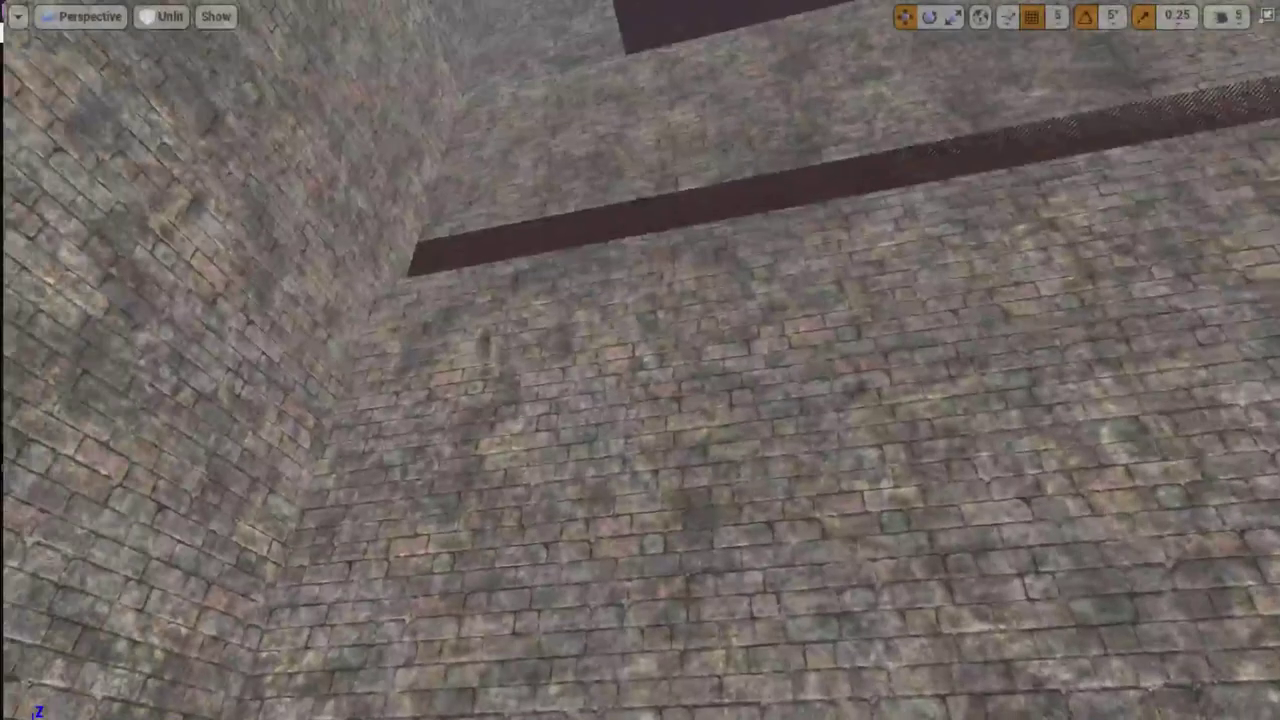
pyautogui.moveTo(506, 257)
pyautogui.mouseDown(button='right')
pyautogui.moveTo(506, 400)
pyautogui.moveTo(528, 240)
pyautogui.mouseUp(button='right')
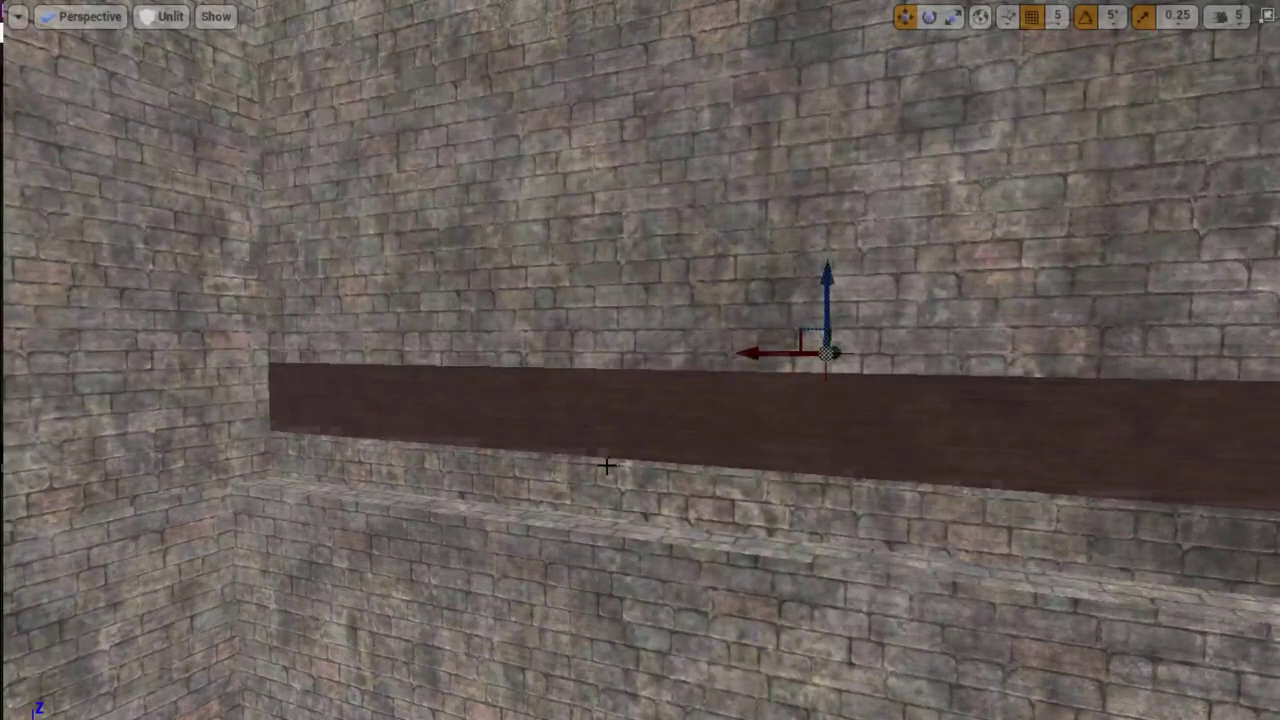
pyautogui.moveTo(606, 466); pyautogui.dragTo(720, 460, button='right')
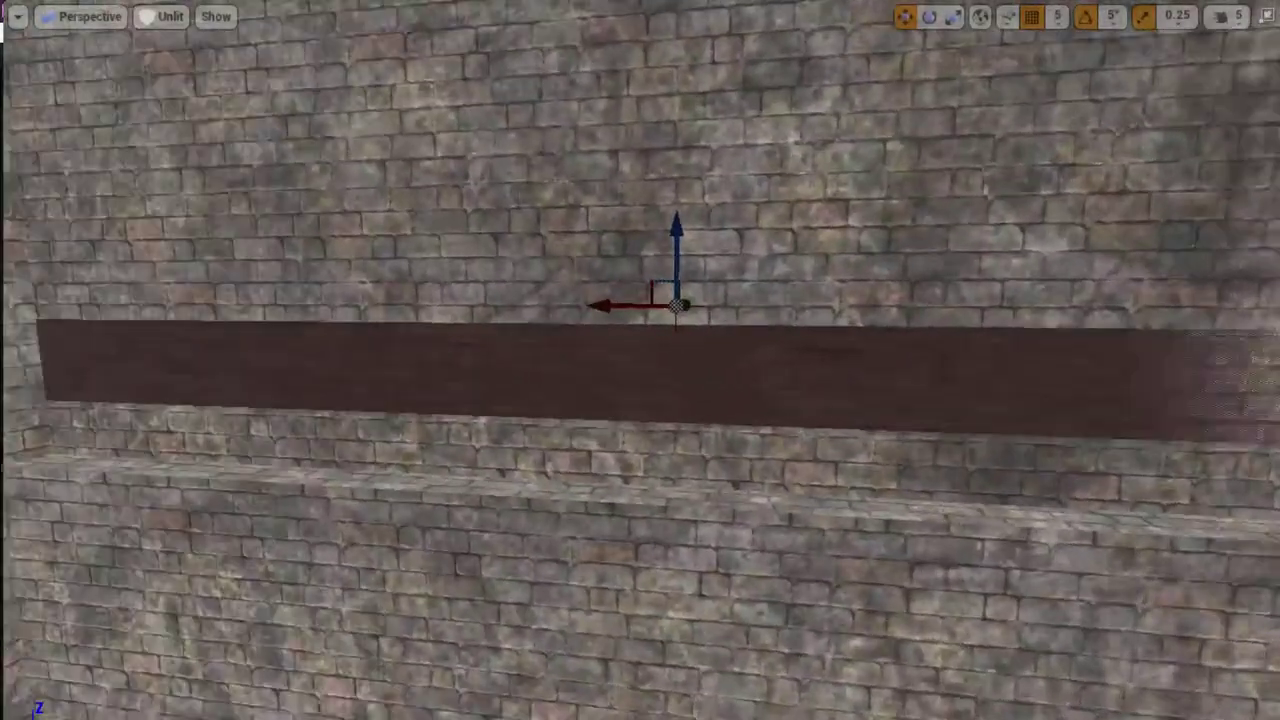
pyautogui.moveTo(640, 360); pyautogui.dragTo(560, 400, button='right')
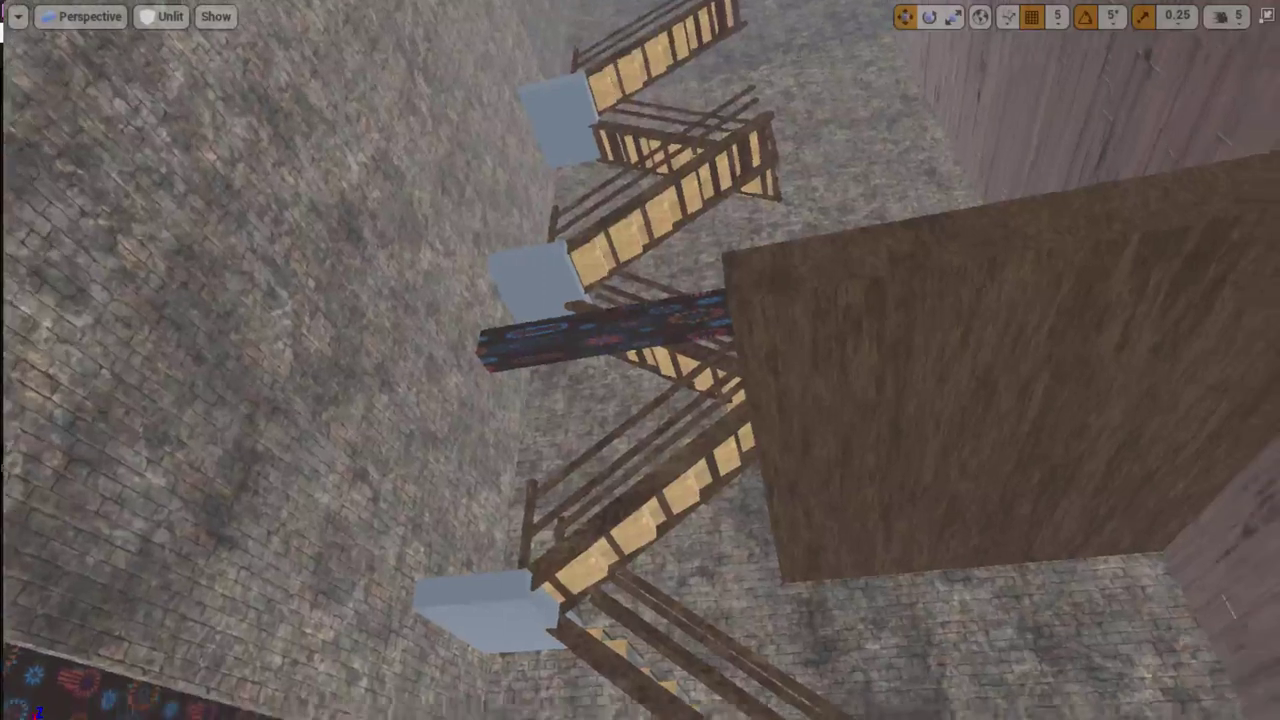
# - Move the selected pillar into place and rotate it -90 degrees
pyautogui.moveTo(704, 428); pyautogui.dragTo(704, 428, button='right')
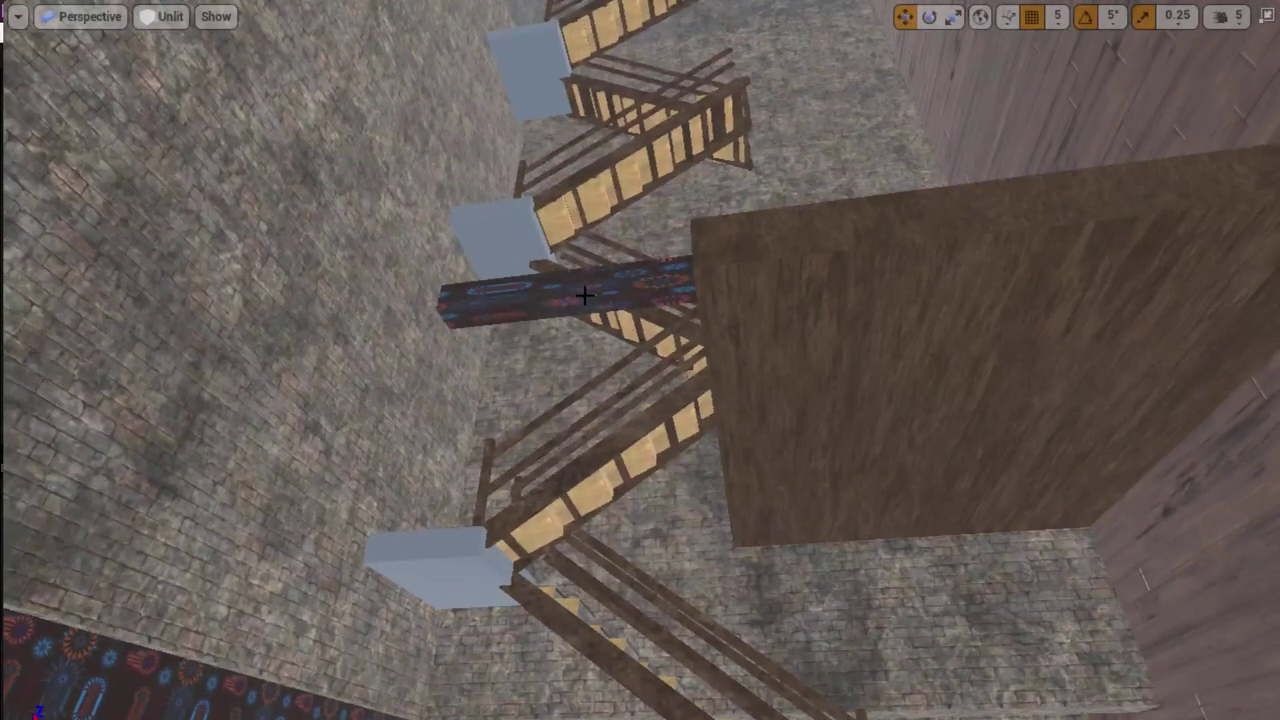
pyautogui.moveTo(580, 379); pyautogui.dragTo(580, 379, button='right')
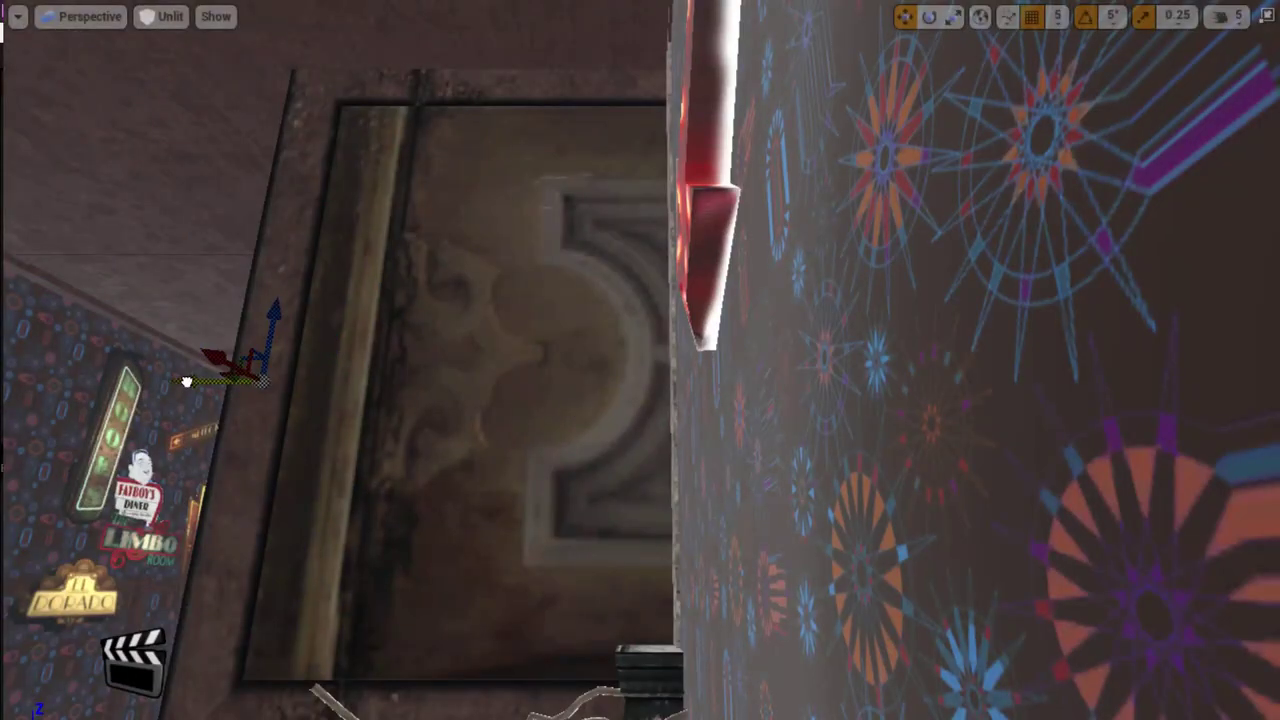
pyautogui.moveTo(186, 382); pyautogui.dragTo(446, 408)
pyautogui.moveTo(515, 317); pyautogui.dragTo(529, 382)
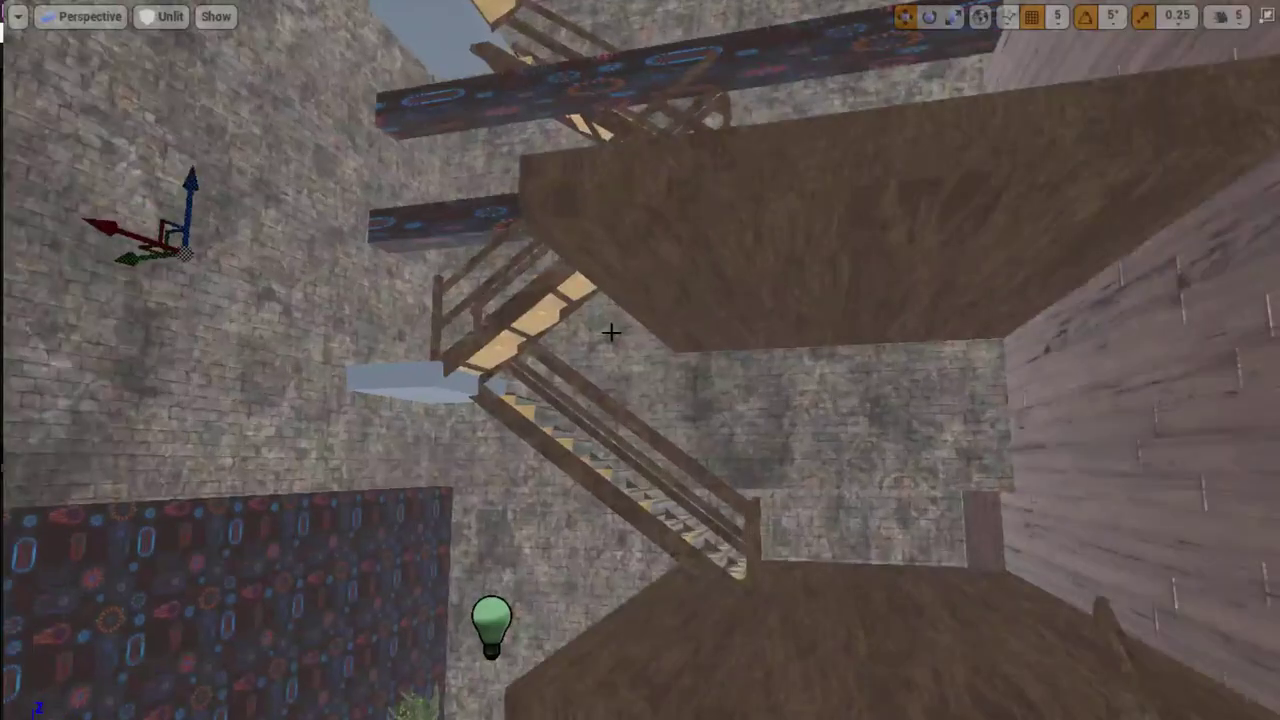
pyautogui.press('e')
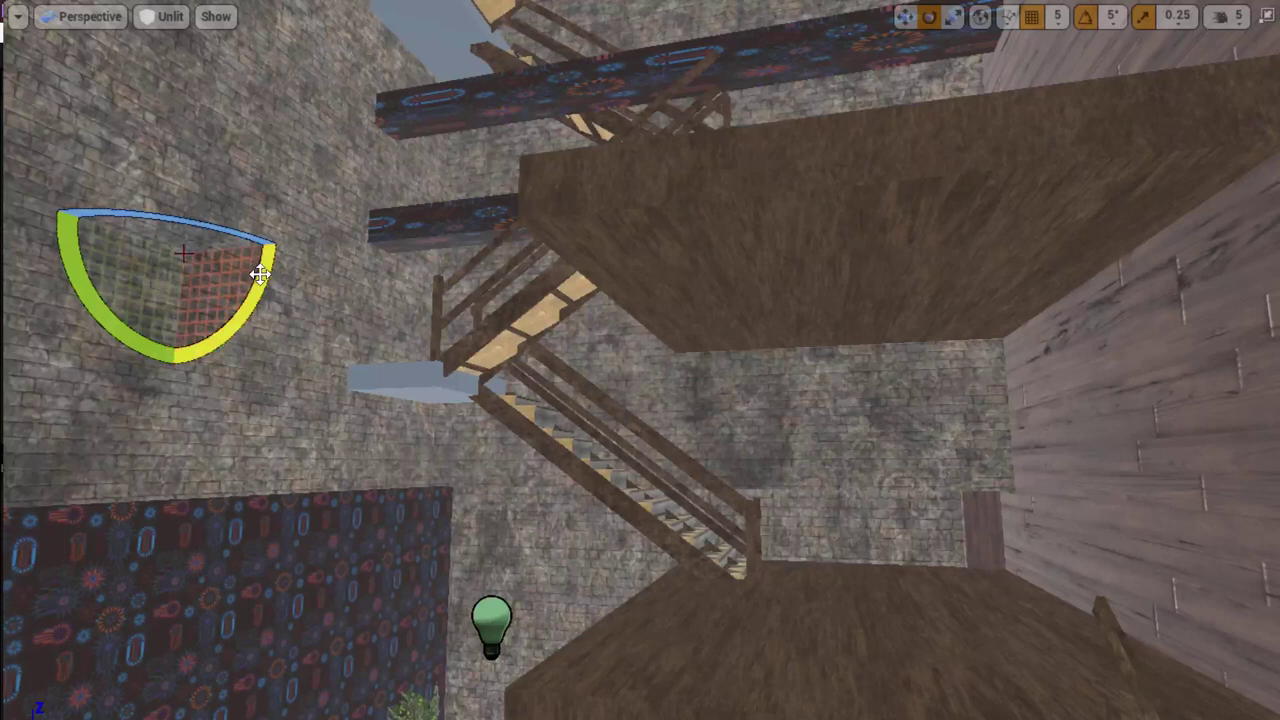
pyautogui.moveTo(260, 273)
pyautogui.mouseDown()
pyautogui.moveTo(130, 395)
pyautogui.moveTo(95, 355)
pyautogui.moveTo(172, 372)
pyautogui.mouseUp()
# - Slide the patterned pillar toward the stairs and raise it from the floor to the beam's end
pyautogui.moveTo(273, 282); pyautogui.dragTo(273, 282)
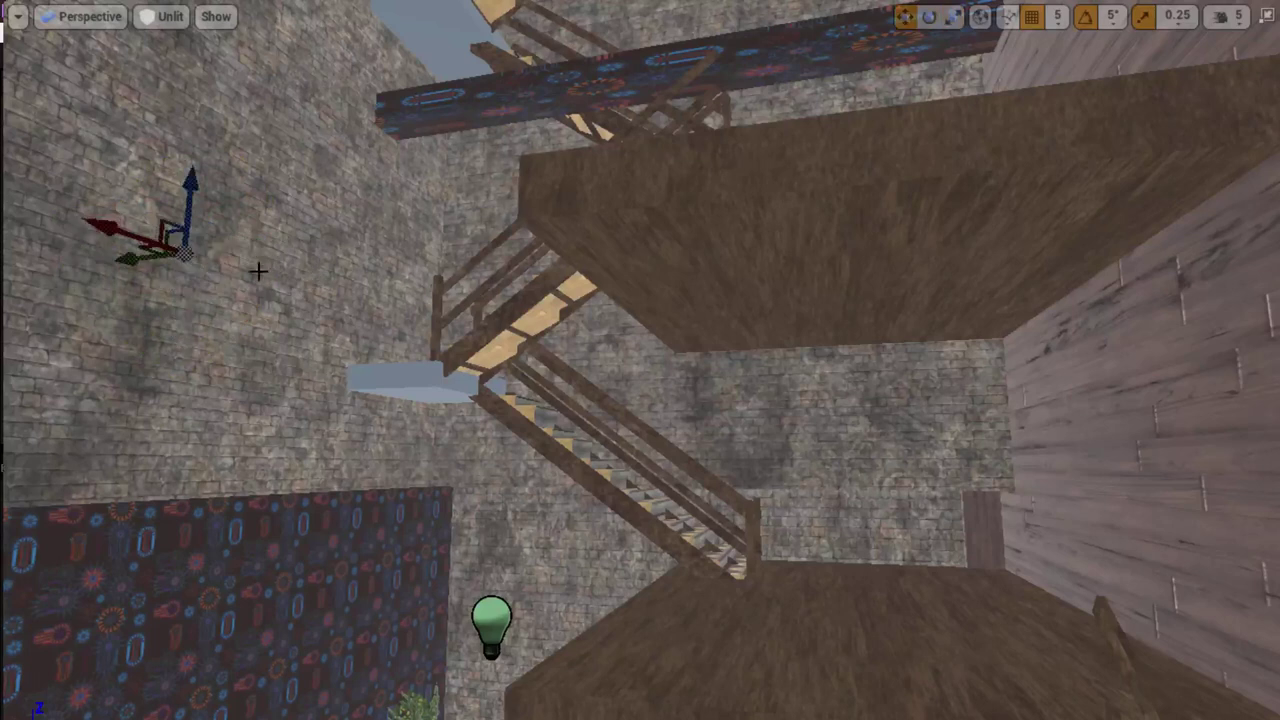
pyautogui.moveTo(163, 261); pyautogui.dragTo(359, 277)
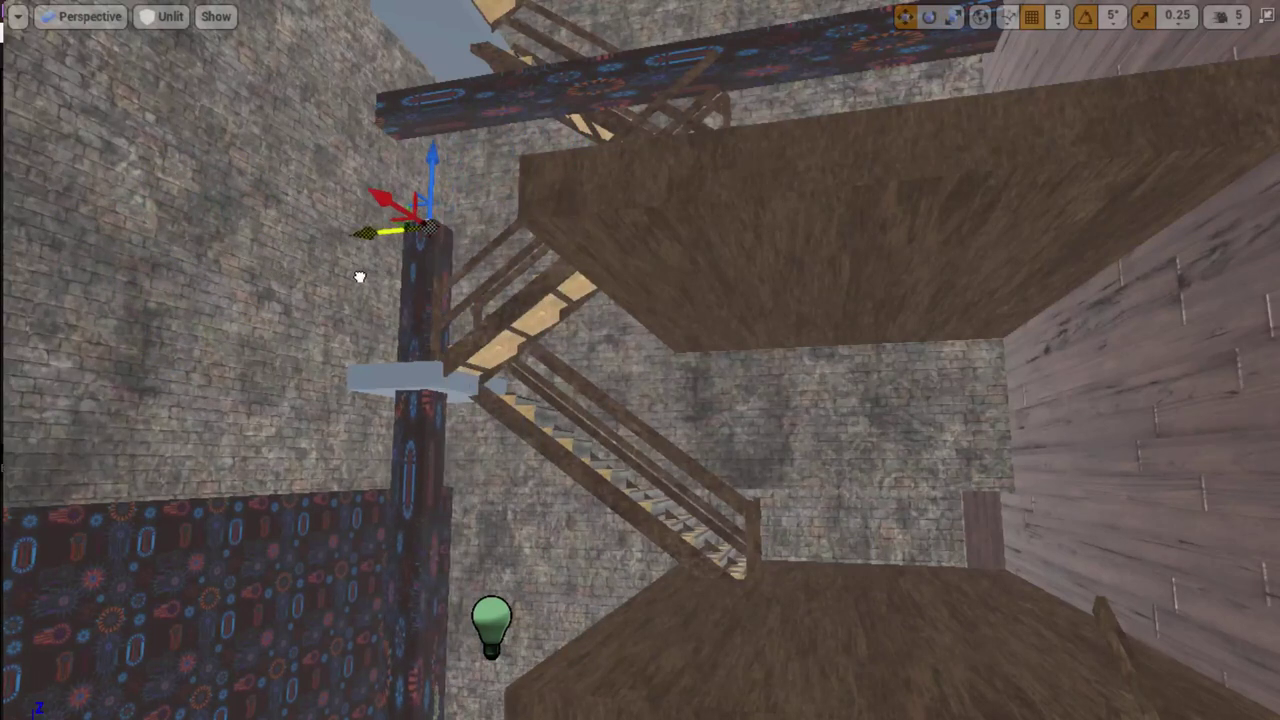
pyautogui.moveTo(432, 165); pyautogui.dragTo(457, 2)
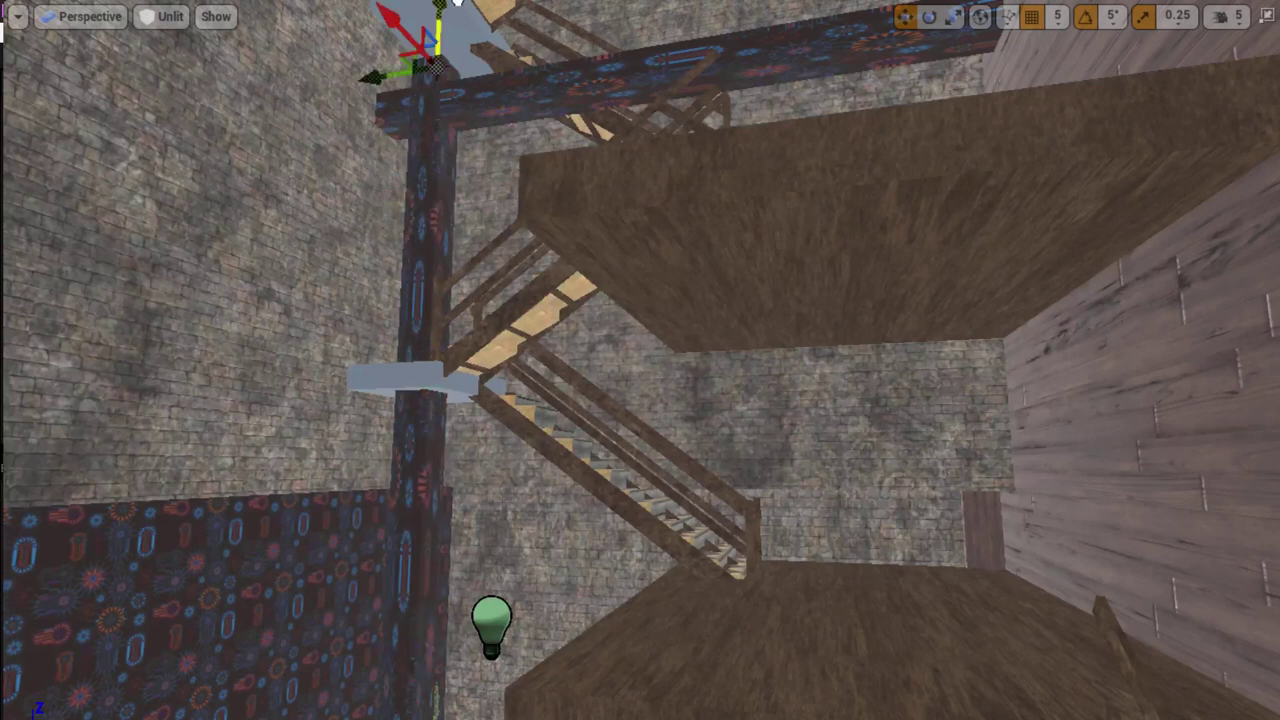
pyautogui.moveTo(737, 337)
pyautogui.mouseDown(button='right')
pyautogui.moveTo(760, 220)
pyautogui.moveTo(732, 336)
pyautogui.mouseUp(button='right')
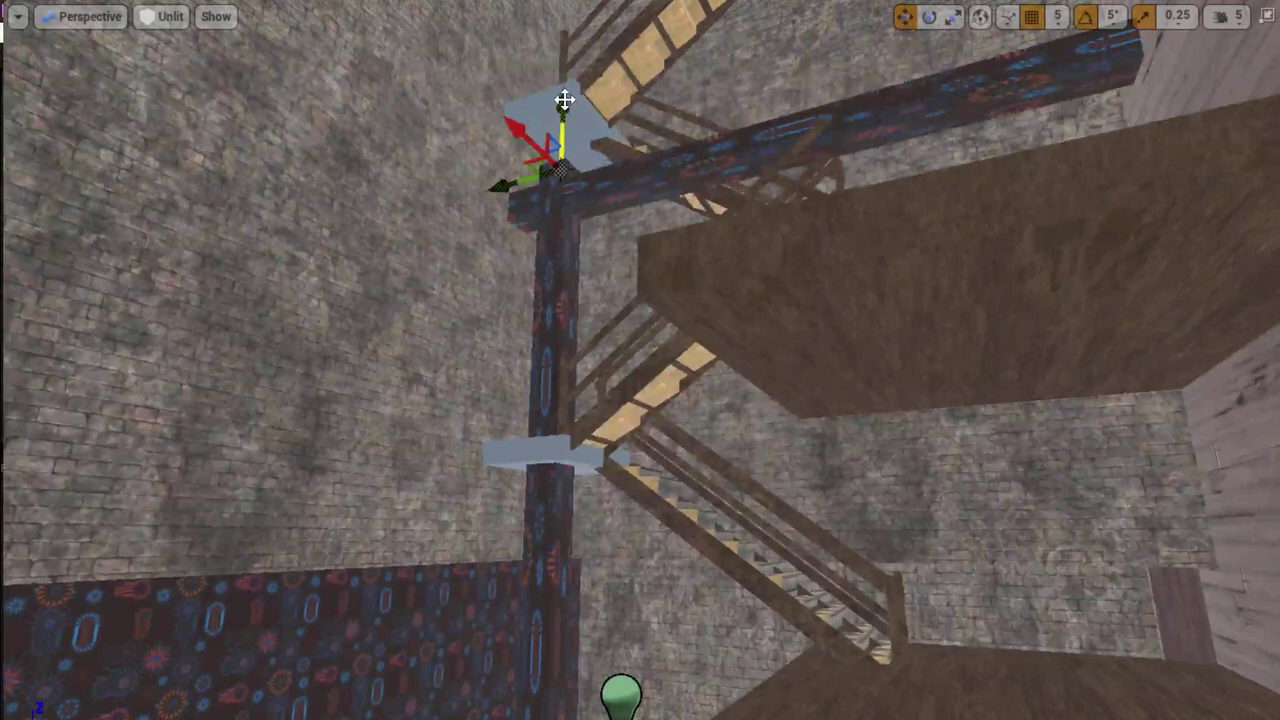
pyautogui.moveTo(563, 110); pyautogui.dragTo(566, 40)
pyautogui.moveTo(637, 150); pyautogui.dragTo(640, 160, button='right')
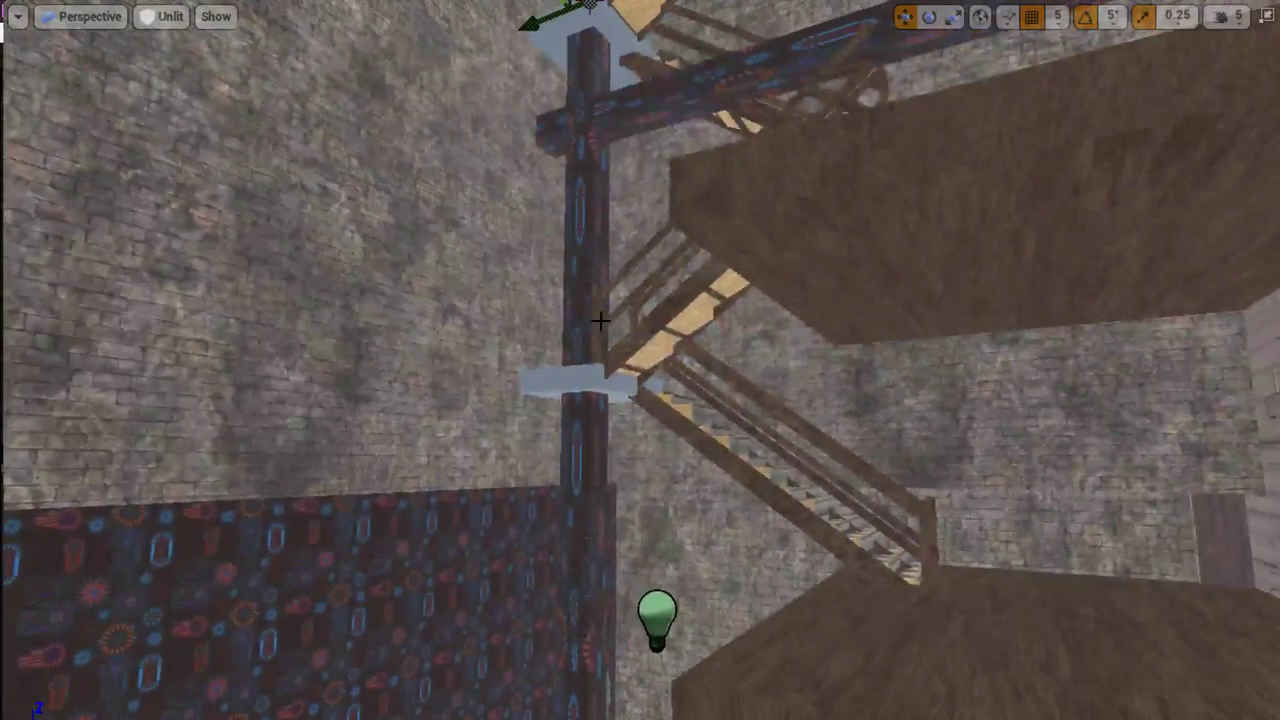
pyautogui.moveTo(600, 320); pyautogui.dragTo(520, 120, button='right')
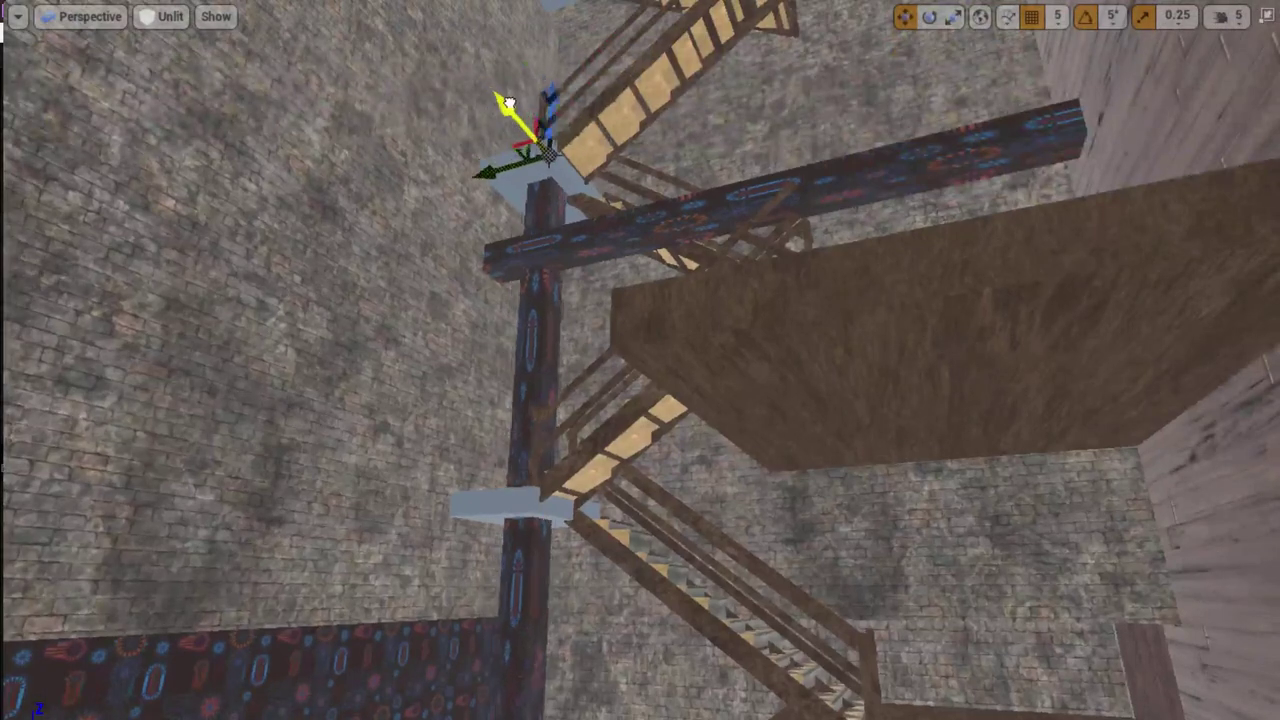
pyautogui.moveTo(507, 103); pyautogui.dragTo(527, 128)
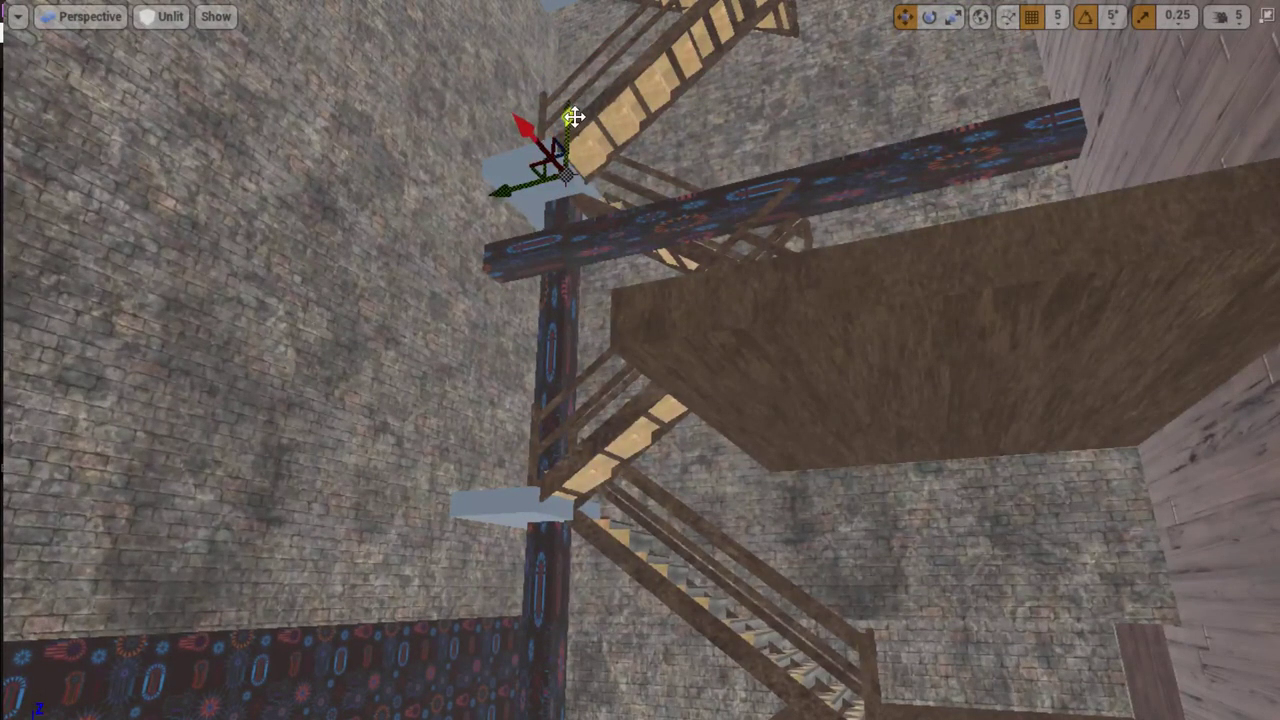
pyautogui.moveTo(566, 118); pyautogui.dragTo(566, 20)
pyautogui.moveTo(749, 463); pyautogui.dragTo(749, 530, button='right')
pyautogui.moveTo(692, 439); pyautogui.dragTo(692, 340, button='right')
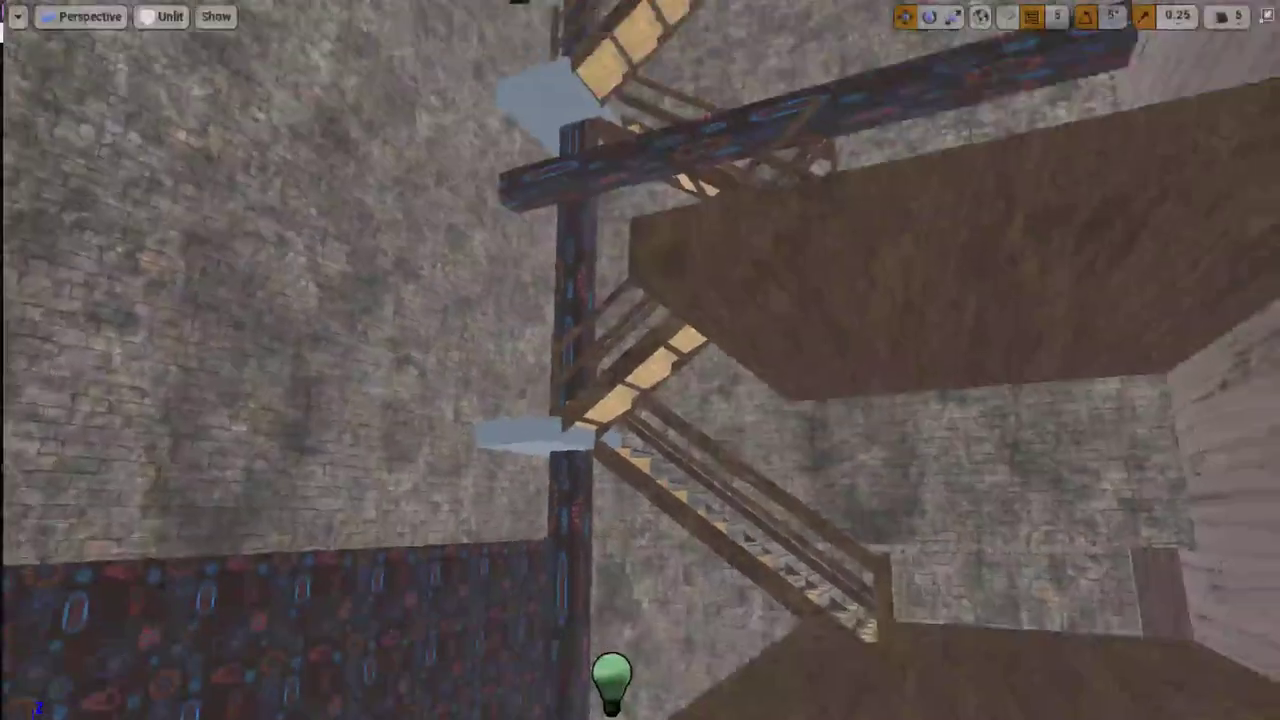
# - Raise the patterned pillar further up to the higher landing
pyautogui.moveTo(578, 134); pyautogui.dragTo(578, 43)
pyautogui.moveTo(578, 43)
pyautogui.mouseDown(button='right')
pyautogui.moveTo(578, 140)
pyautogui.moveTo(578, 60)
pyautogui.mouseUp(button='right')
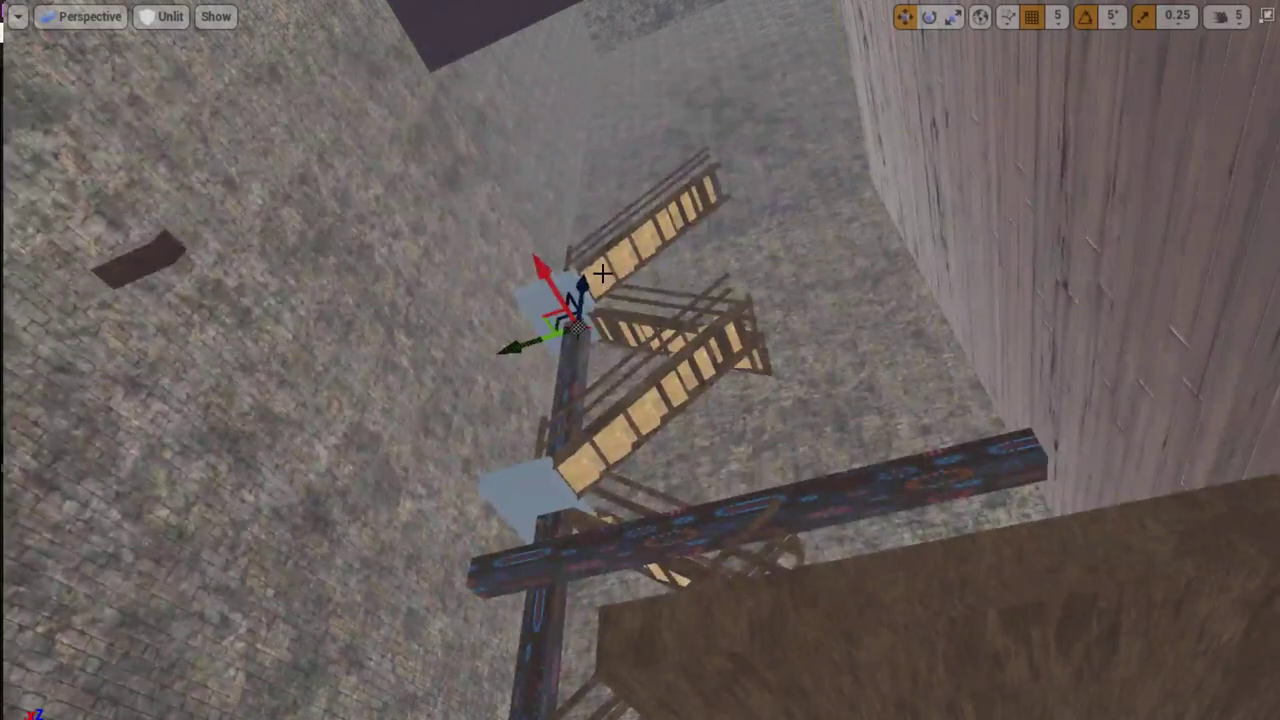
pyautogui.press('r')
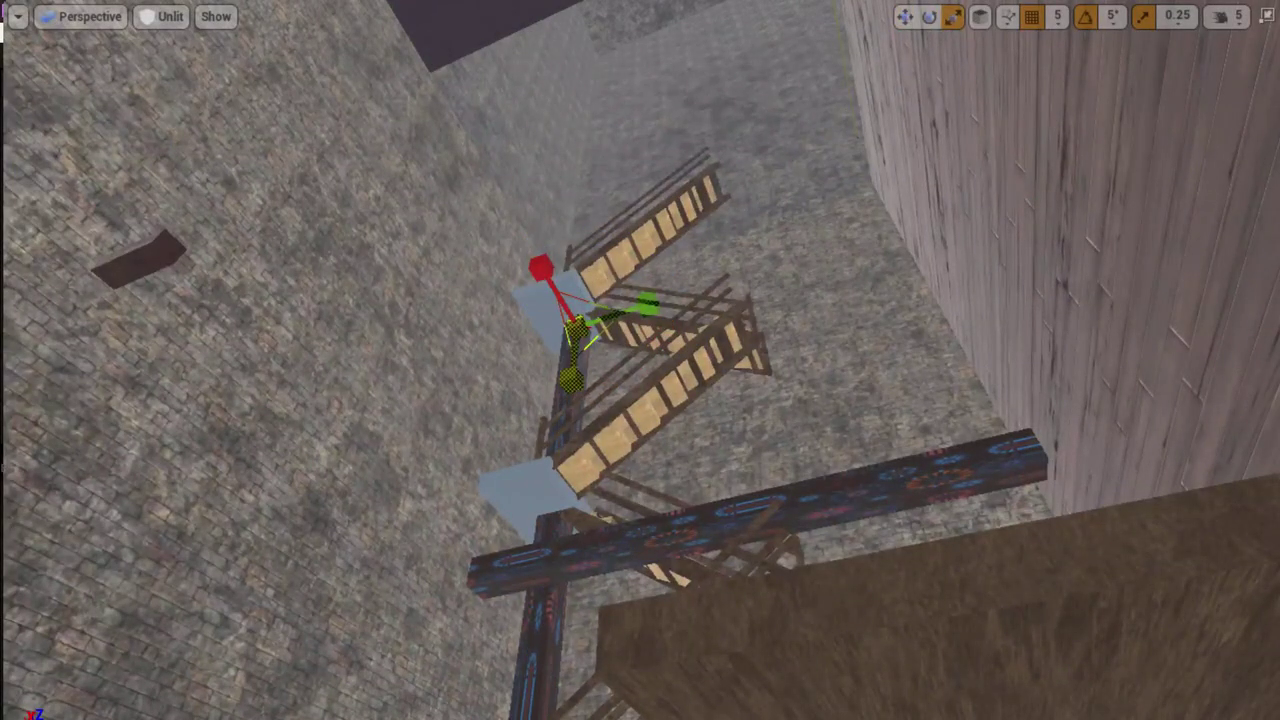
pyautogui.press('w')
pyautogui.moveTo(580, 290); pyautogui.dragTo(578, 225)
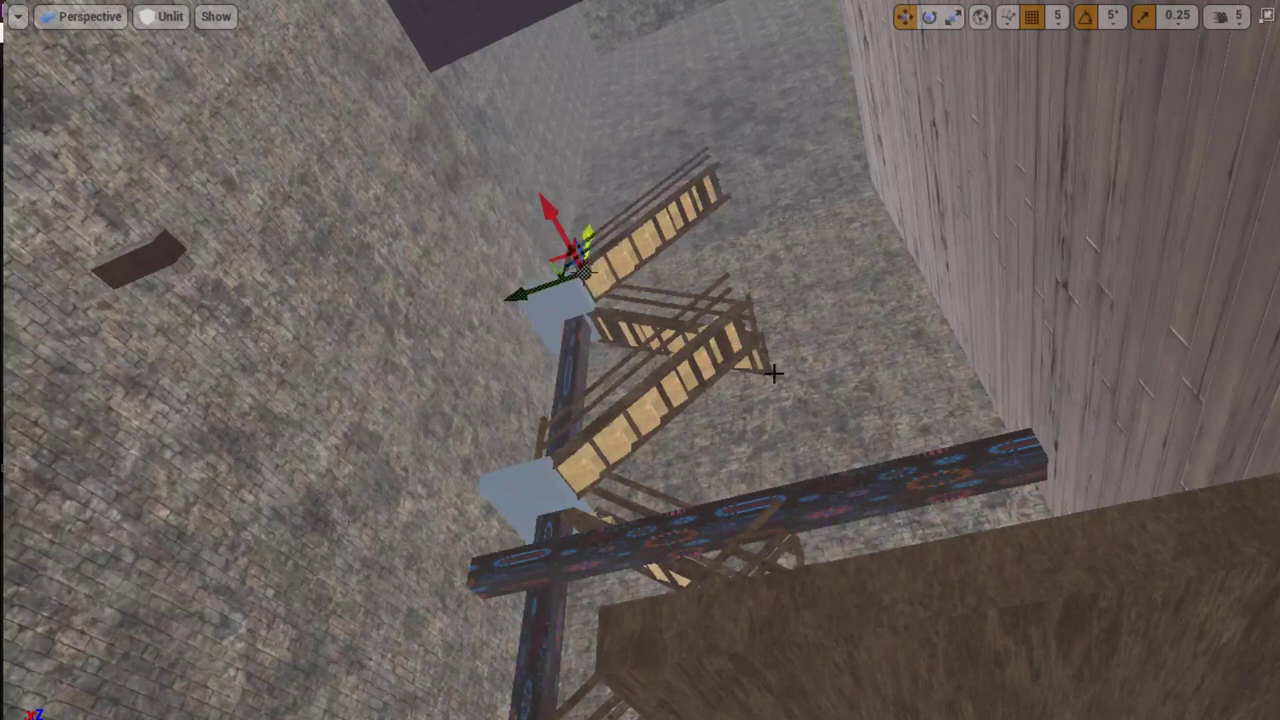
pyautogui.moveTo(578, 225); pyautogui.dragTo(578, 150, button='right')
pyautogui.moveTo(769, 365); pyautogui.dragTo(769, 300, button='right')
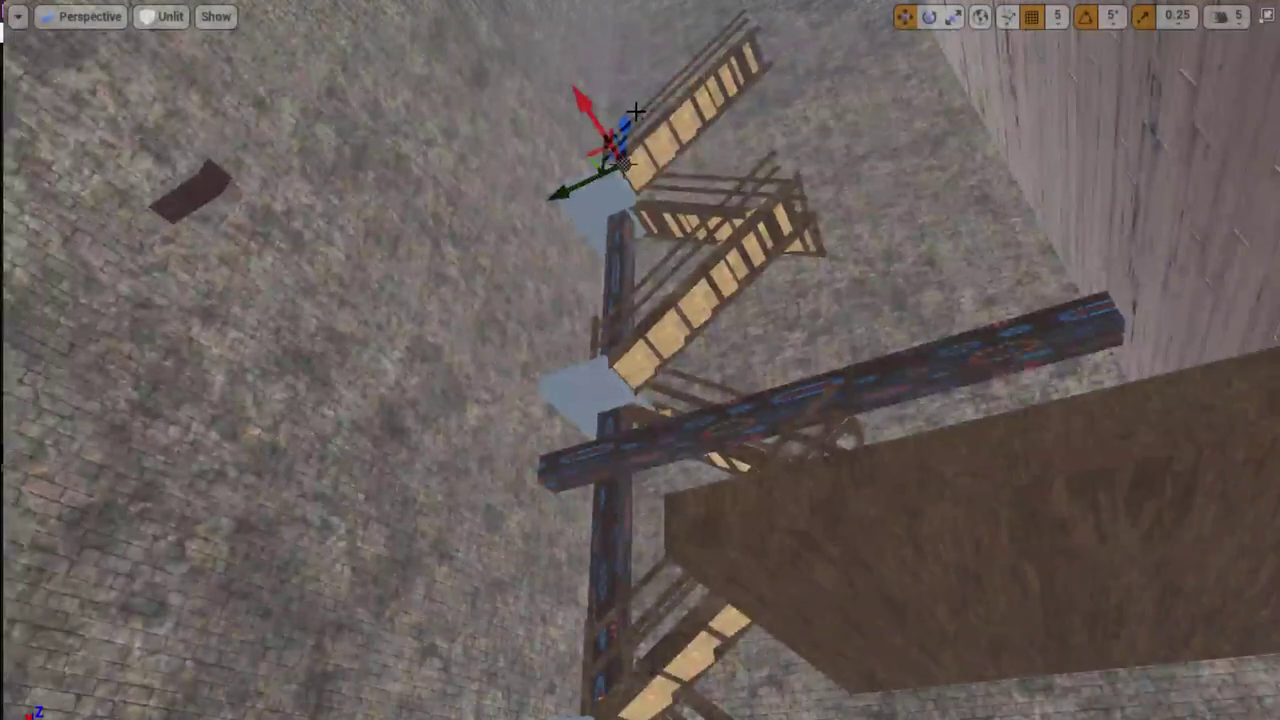
pyautogui.moveTo(630, 120); pyautogui.dragTo(625, 104)
pyautogui.moveTo(914, 300); pyautogui.dragTo(914, 300, button='right')
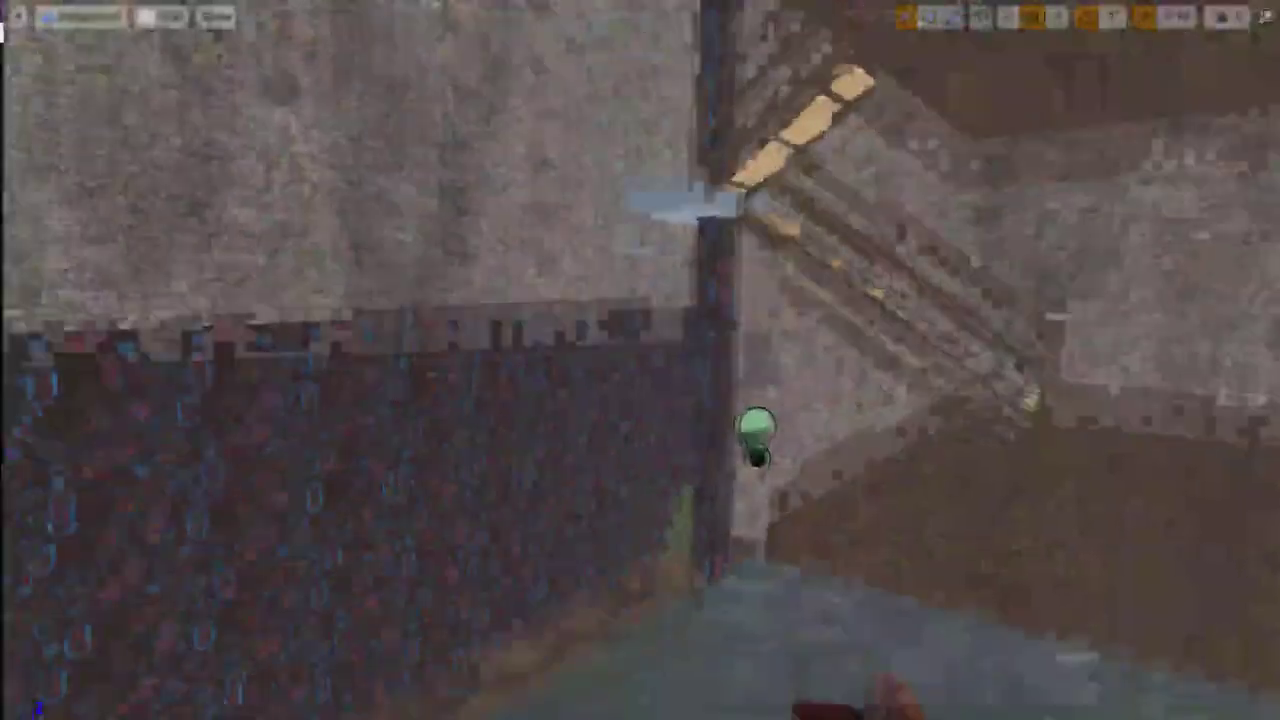
pyautogui.moveTo(740, 214); pyautogui.dragTo(740, 214, button='right')
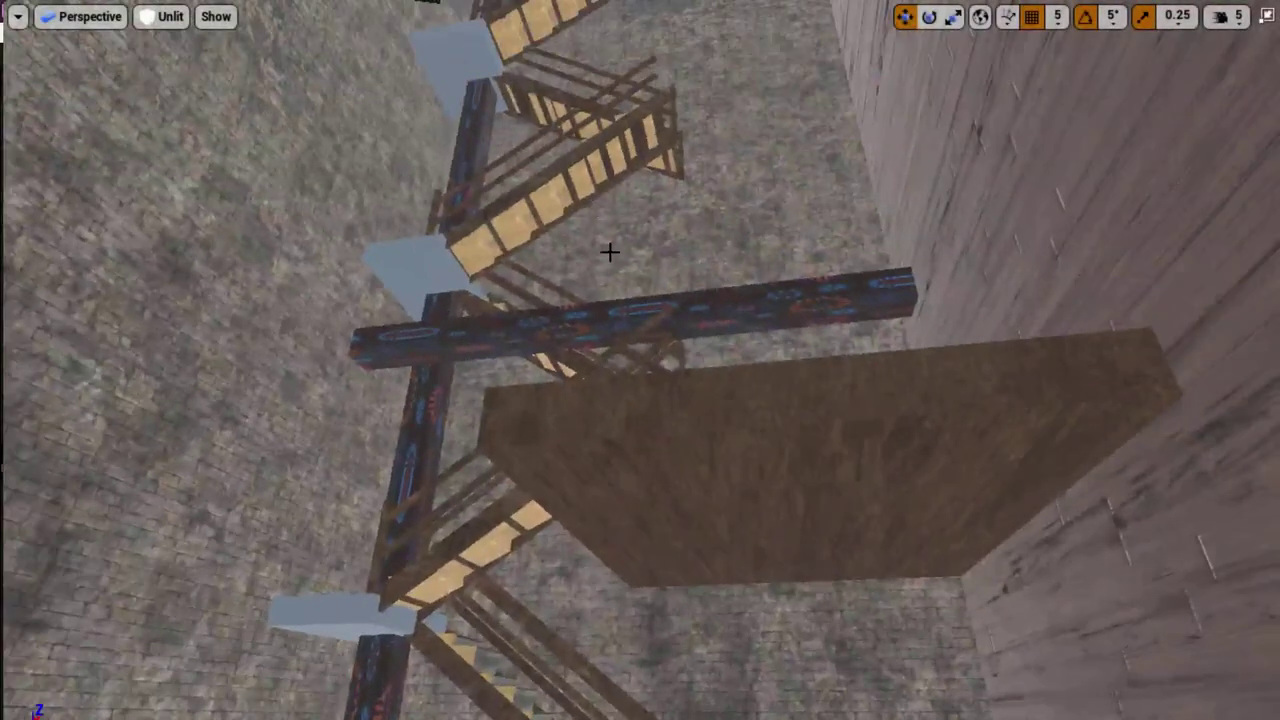
pyautogui.moveTo(609, 252); pyautogui.dragTo(609, 190, button='right')
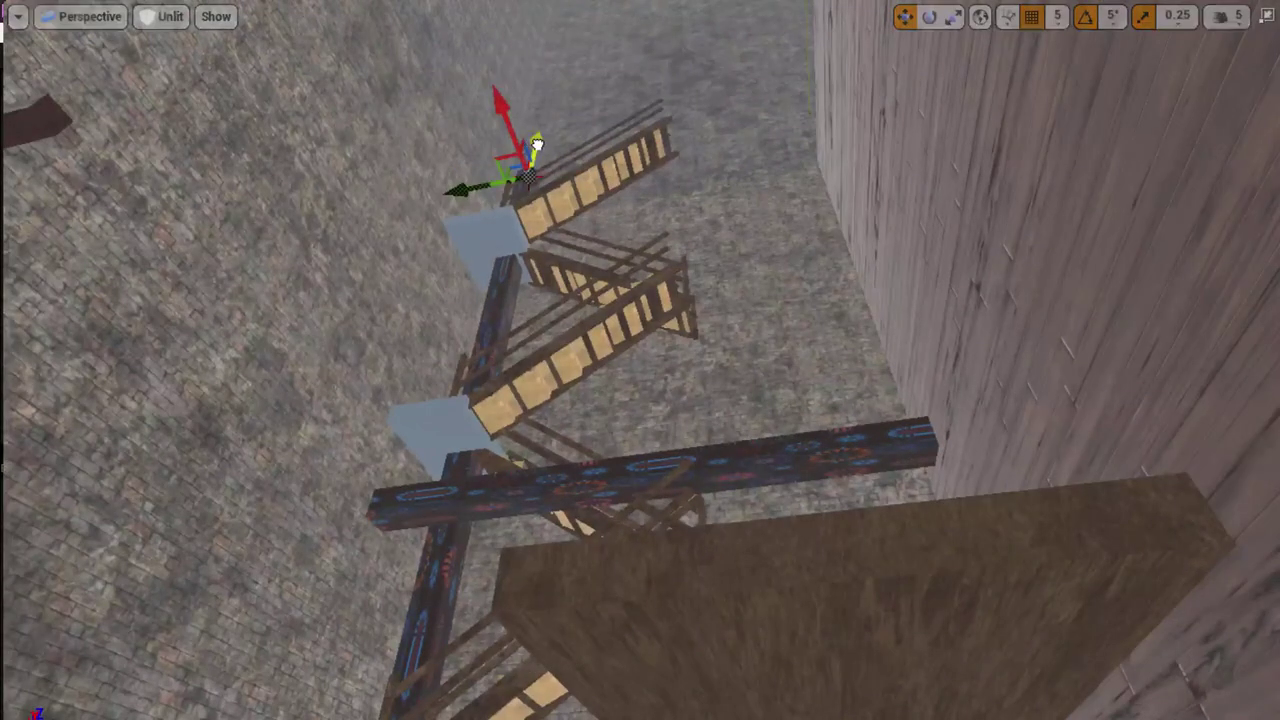
pyautogui.moveTo(729, 366); pyautogui.dragTo(729, 306, button='right')
# - Move SM_Bush6 against the pillar's base and return to the normal editor layout
pyautogui.click(524, 594)
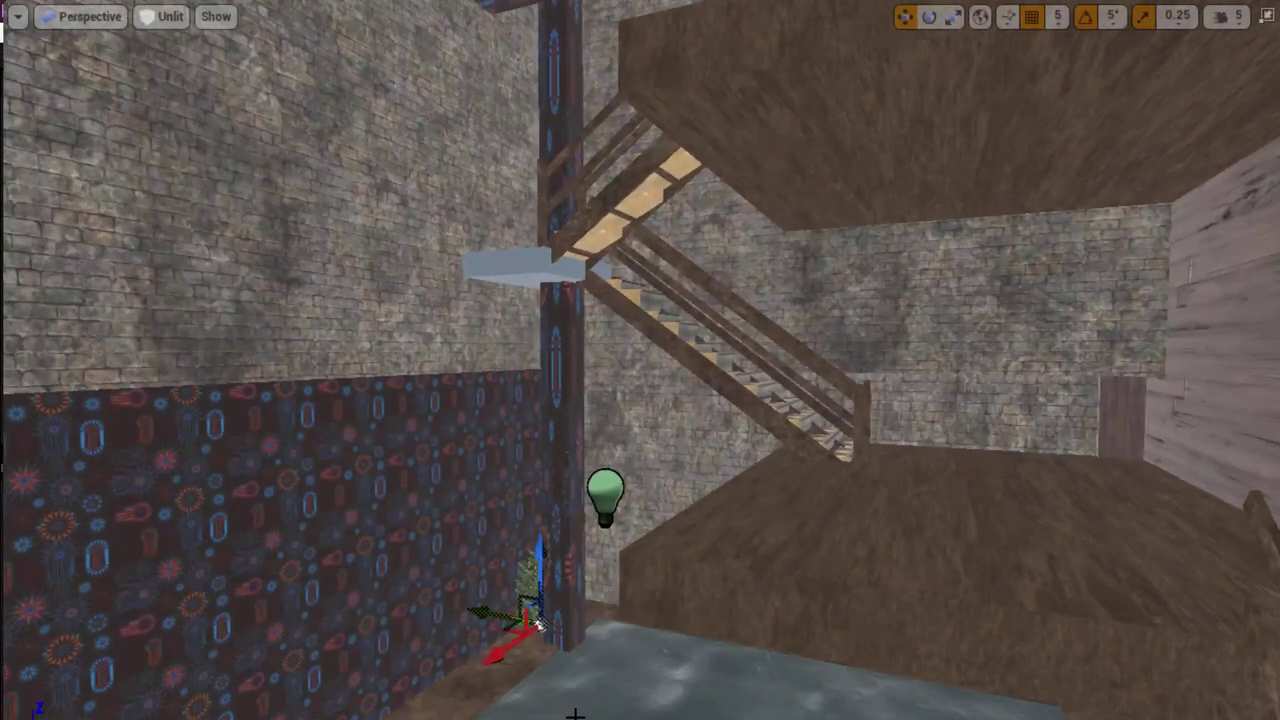
pyautogui.moveTo(491, 651)
pyautogui.mouseDown()
pyautogui.moveTo(421, 652)
pyautogui.moveTo(554, 688)
pyautogui.moveTo(530, 708)
pyautogui.mouseUp()
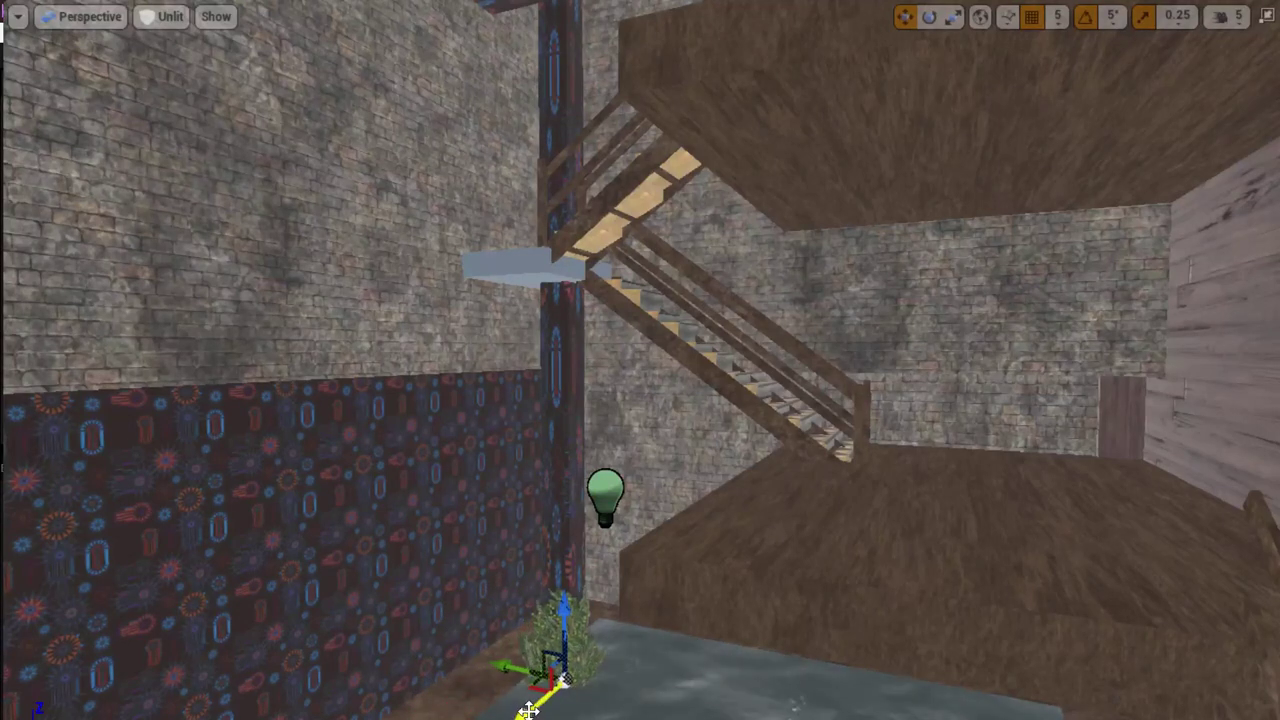
pyautogui.press('F11')
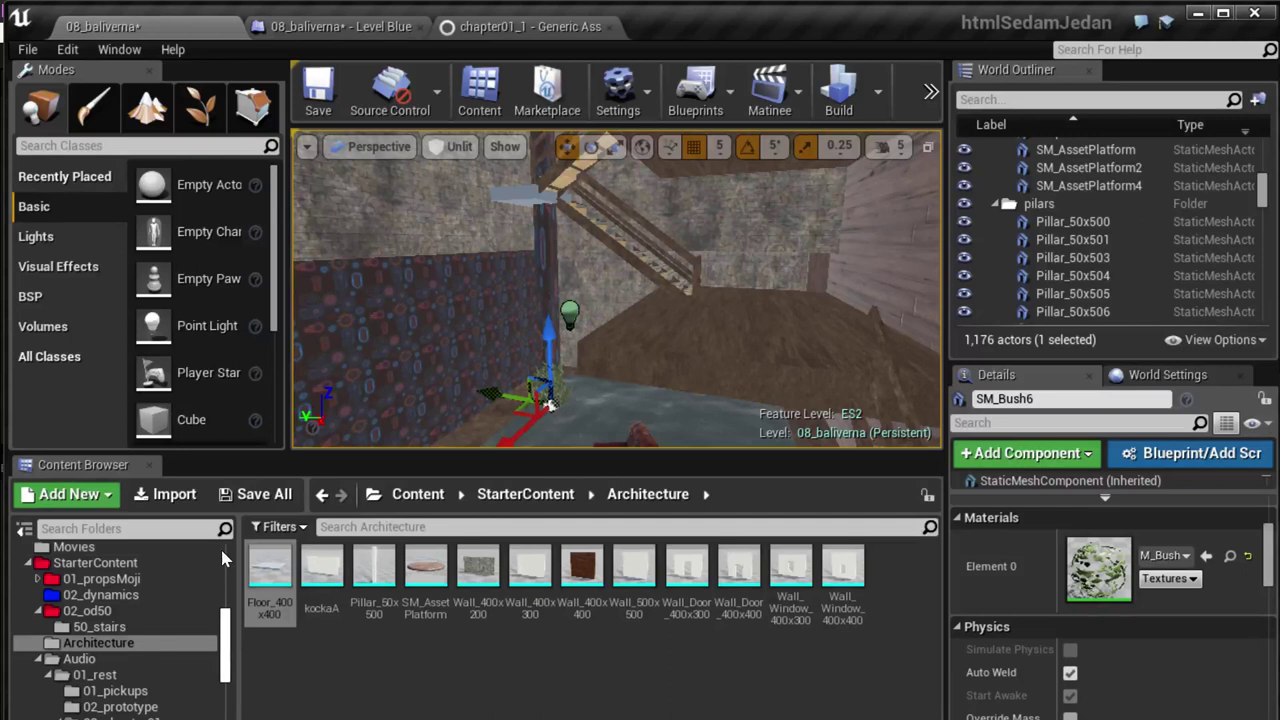
# - Browse Content > StarterContent > Materials and scroll through its ground, brick, metal and wood materials
pyautogui.scroll(5, 220, 546)
pyautogui.click(70, 553)
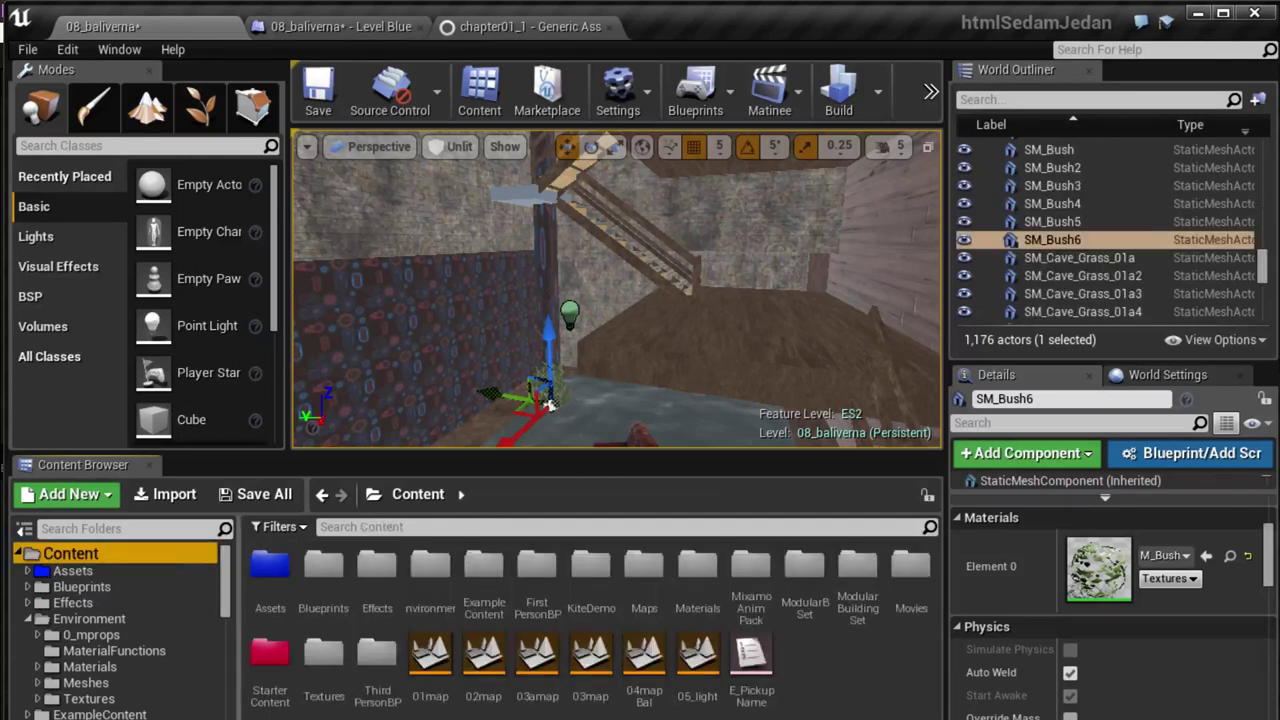
pyautogui.doubleClick(270, 660)
pyautogui.click(537, 580)
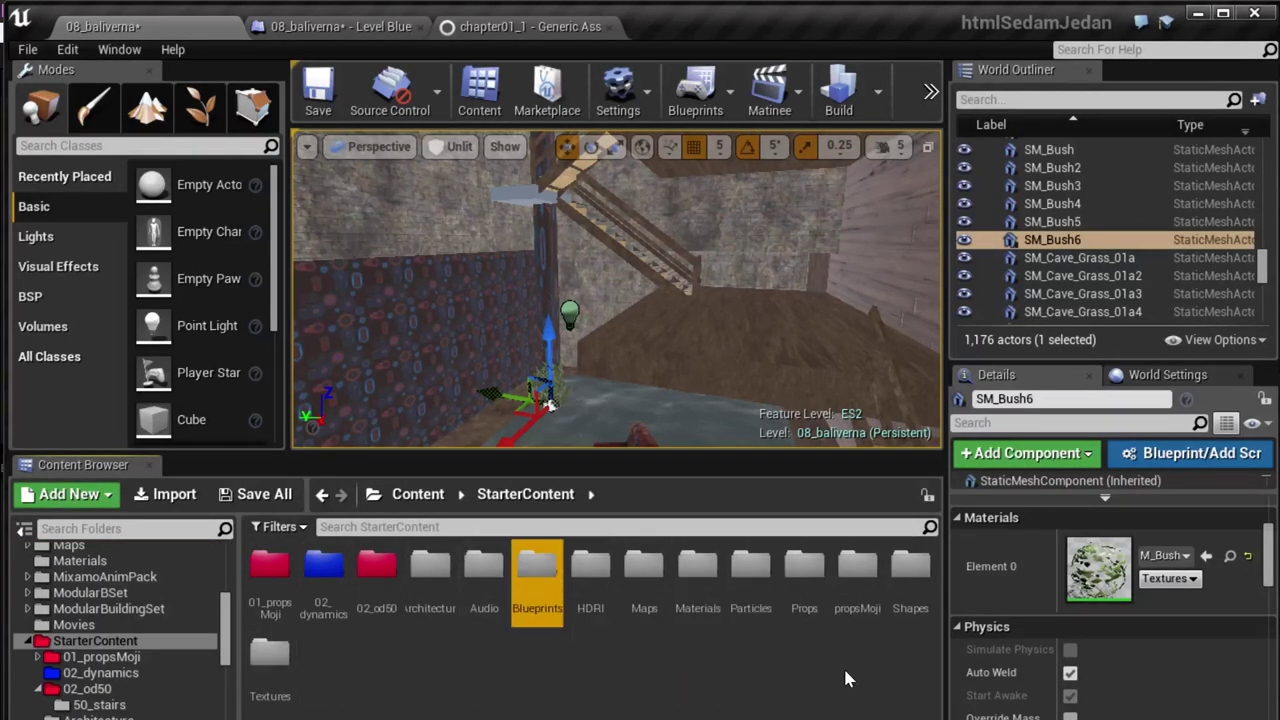
pyautogui.click(698, 580)
pyautogui.doubleClick(726, 605)
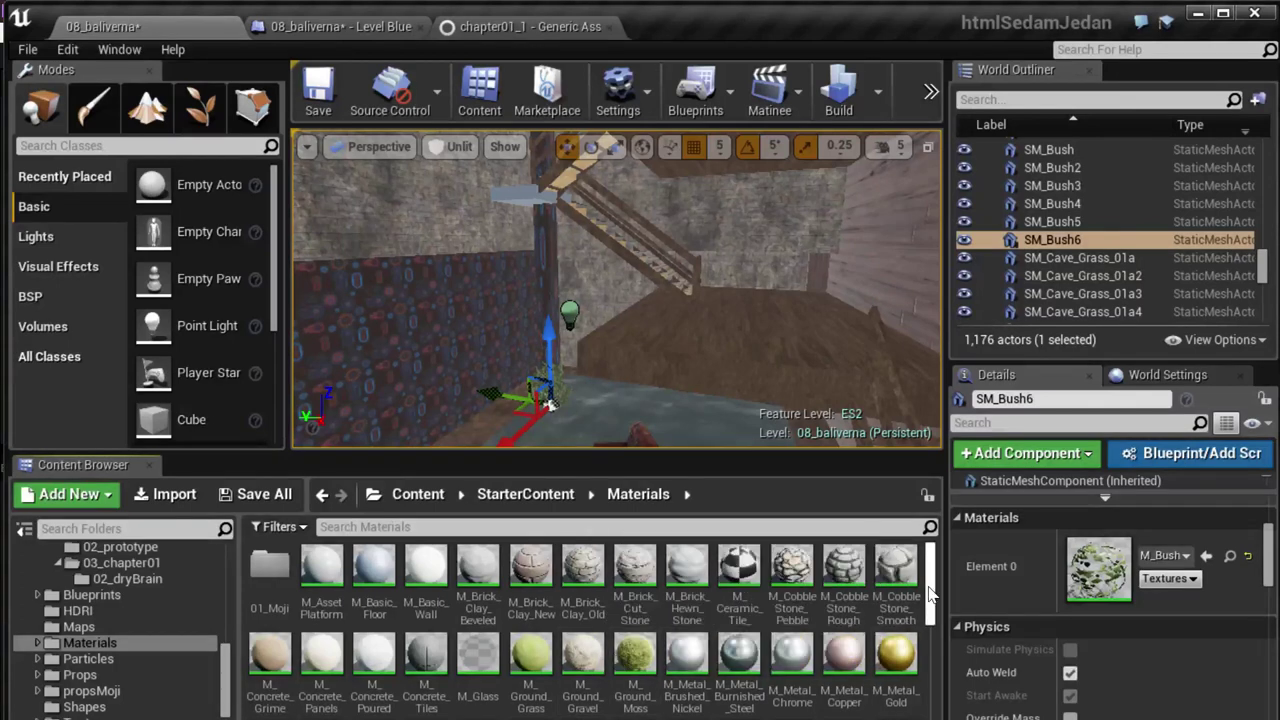
pyautogui.moveTo(930, 596)
pyautogui.mouseDown()
pyautogui.moveTo(935, 670)
pyautogui.moveTo(934, 584)
pyautogui.mouseUp()
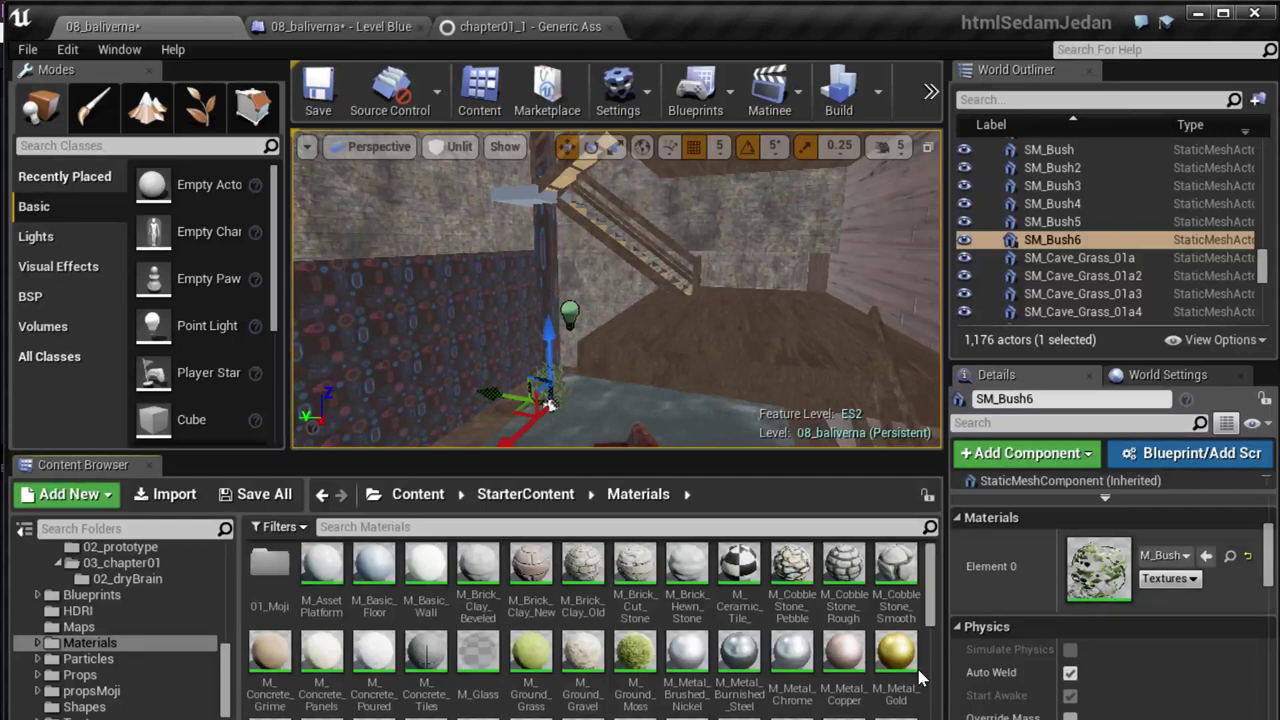
# - Assign M_Concrete_Tiles to Element 0 of Pillar_50x501, then frame and orbit to check it
pyautogui.click(552, 322)
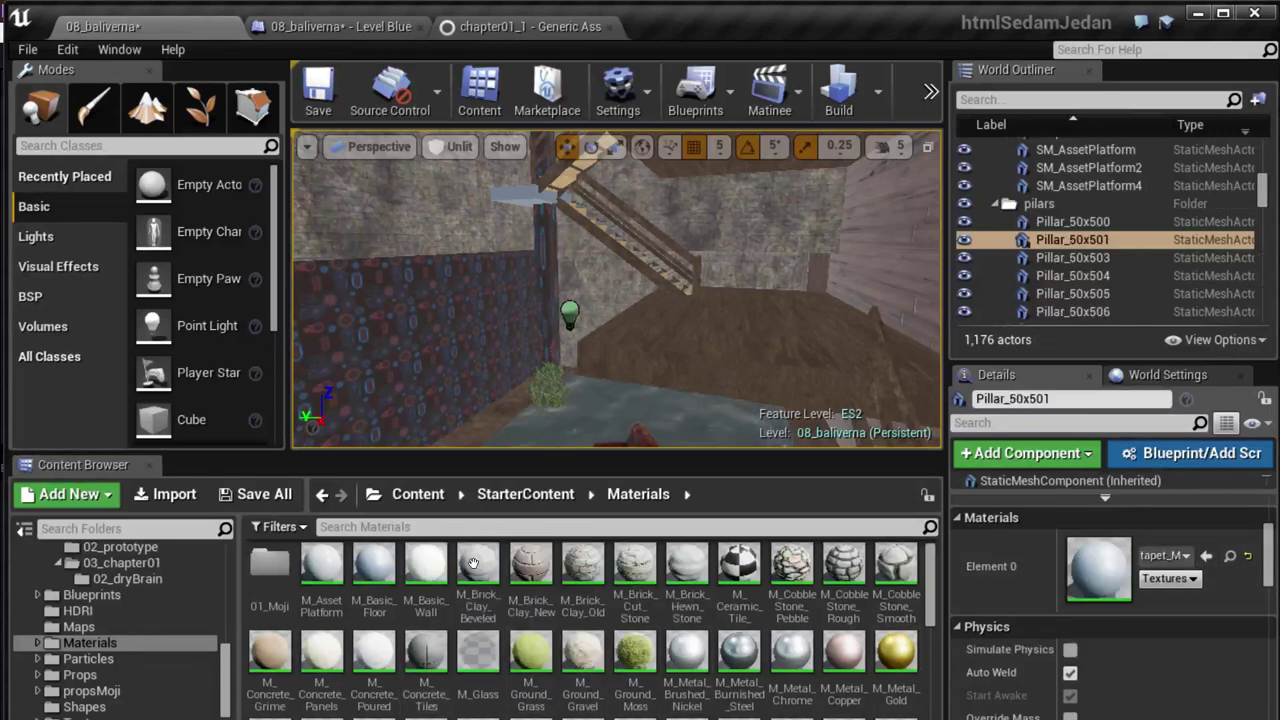
pyautogui.click(426, 652)
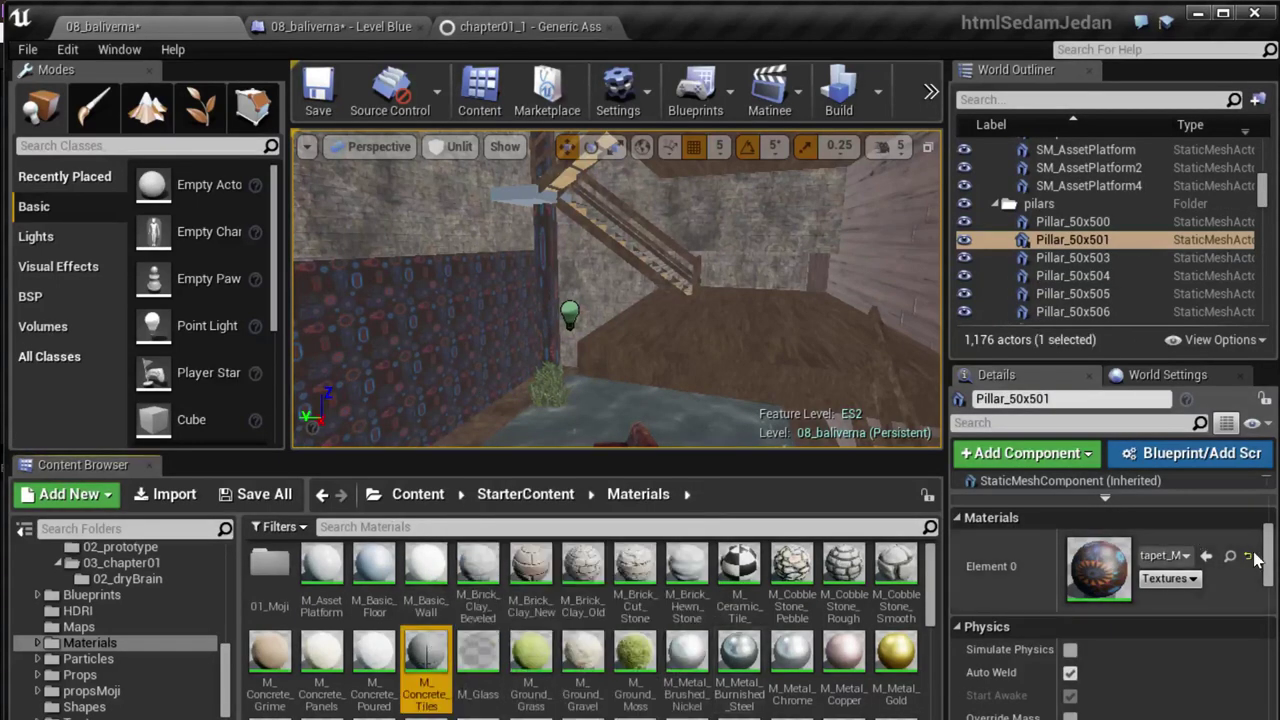
pyautogui.moveTo(1267, 555)
pyautogui.mouseDown()
pyautogui.moveTo(1273, 567)
pyautogui.moveTo(1268, 535)
pyautogui.mouseUp()
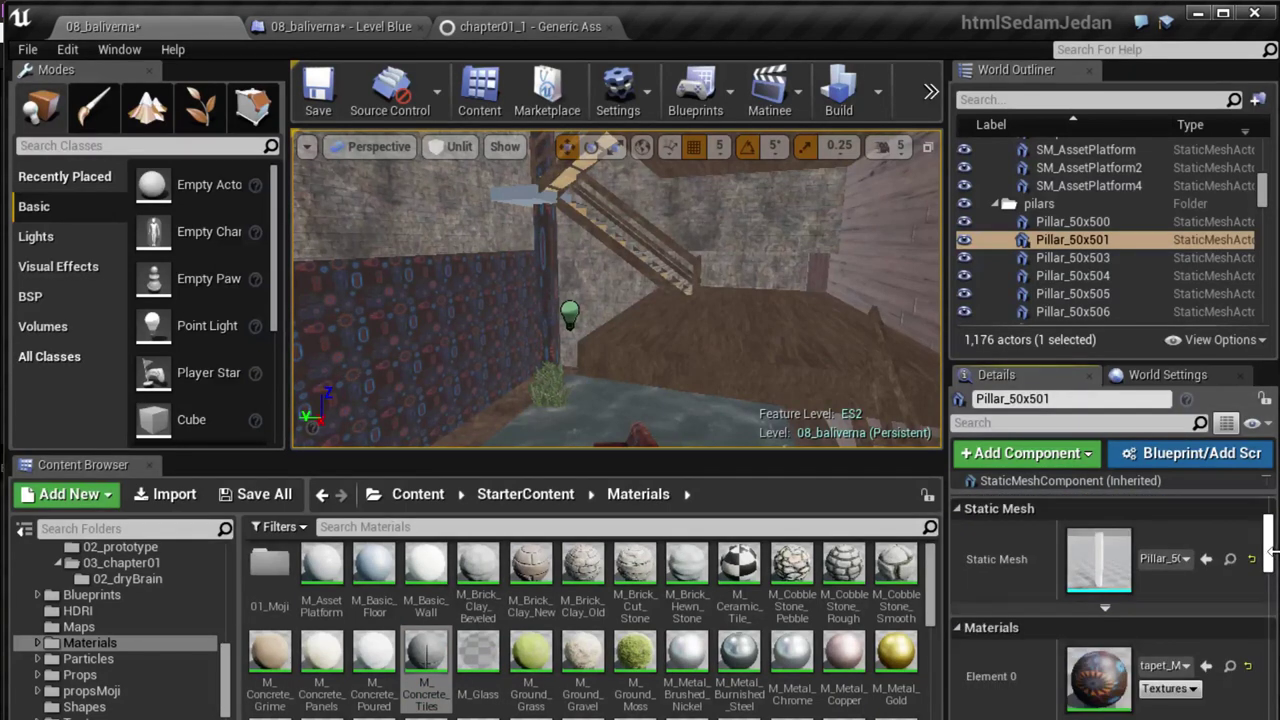
pyautogui.click(1206, 667)
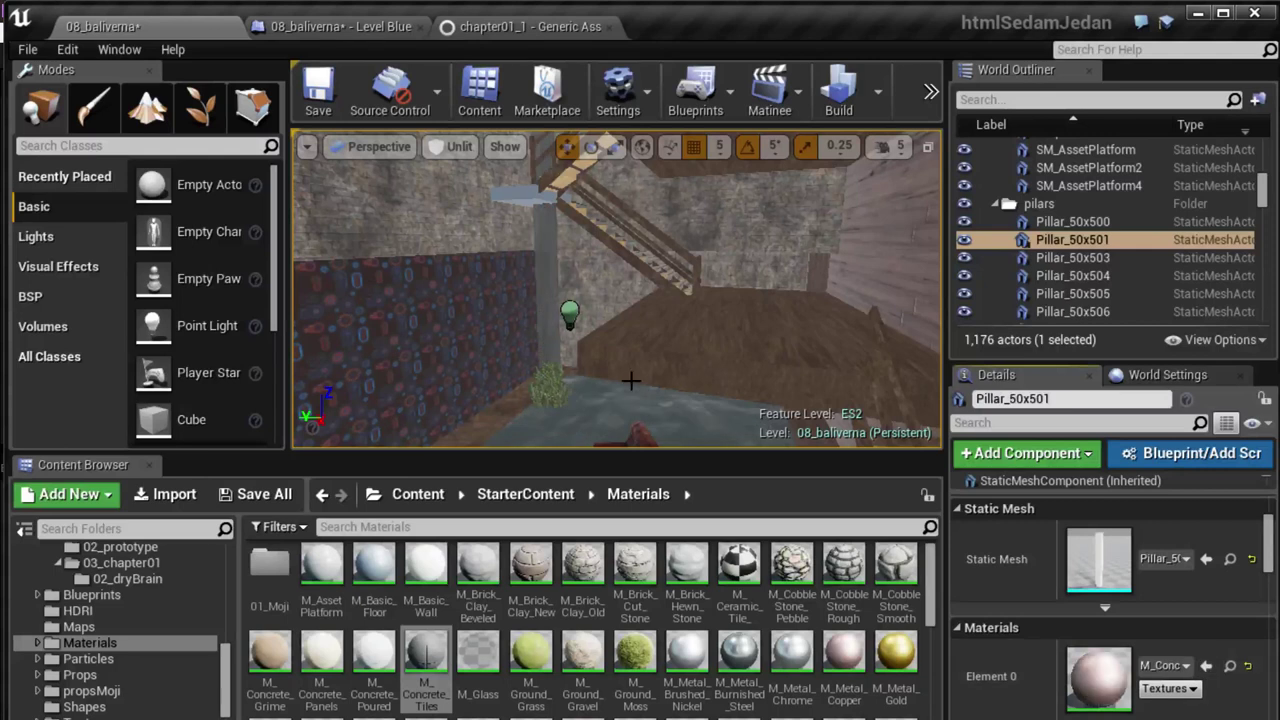
pyautogui.press('f')
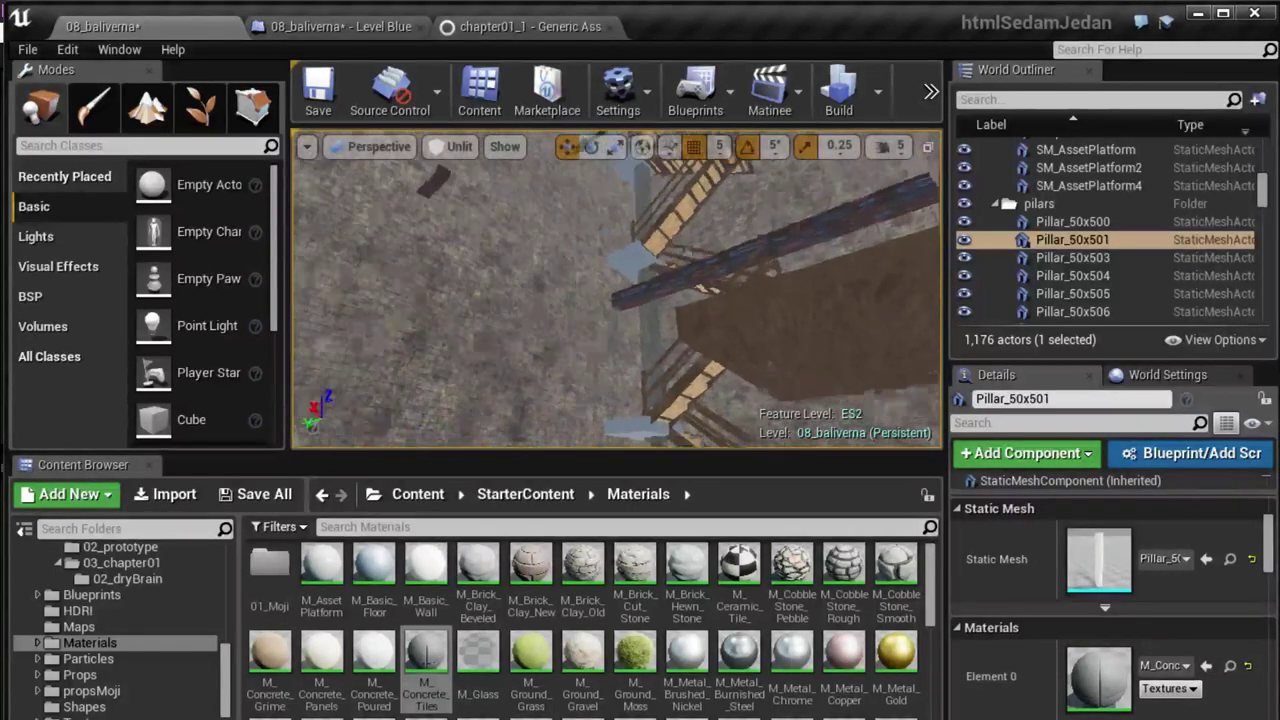
pyautogui.keyDown('alt'); pyautogui.moveTo(620, 300); pyautogui.dragTo(520, 300); pyautogui.keyUp('alt')
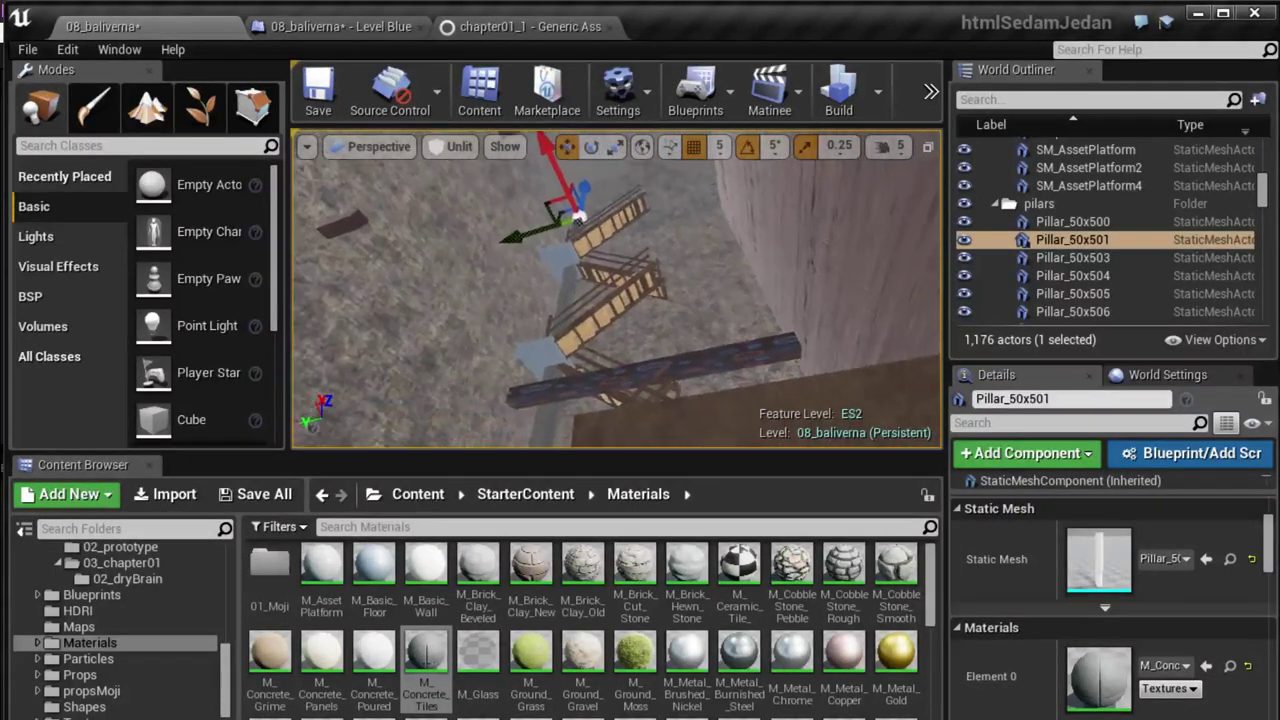
pyautogui.keyDown('alt'); pyautogui.moveTo(620, 300); pyautogui.dragTo(525, 300); pyautogui.keyUp('alt')
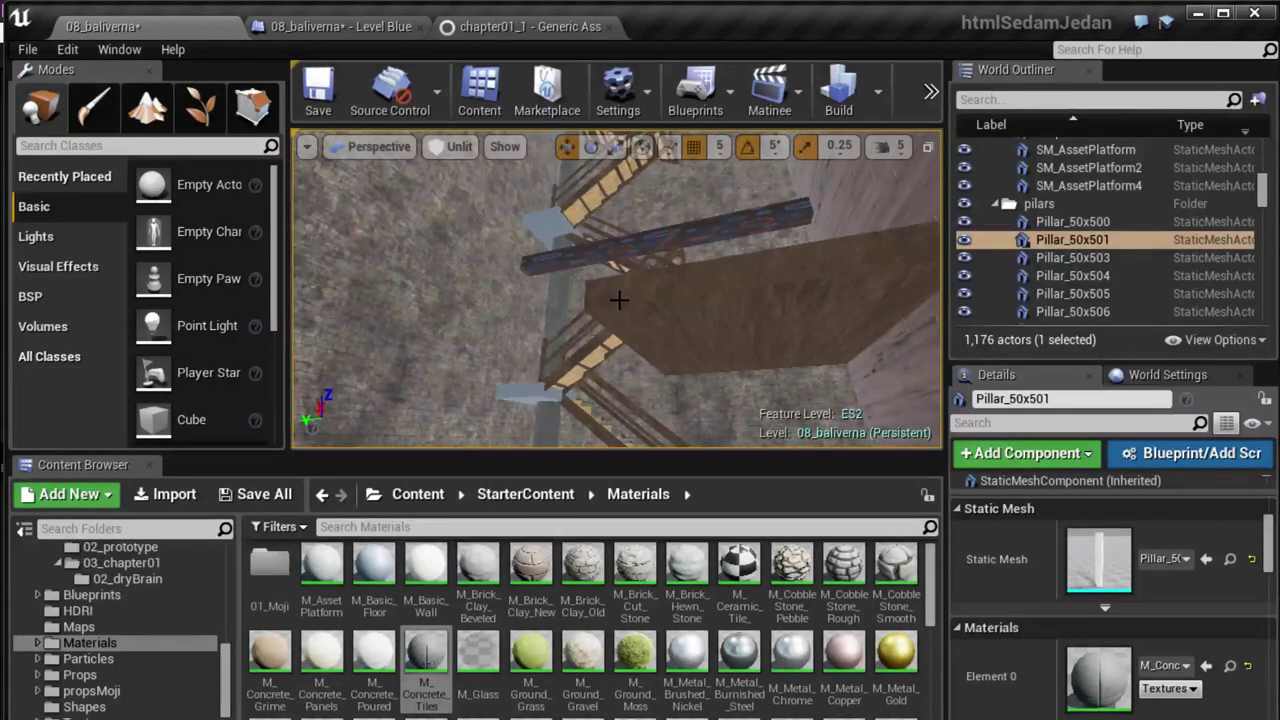
# - Apply M_Concrete_Tiles to the stair floor piece Floor_400x410
pyautogui.keyDown('ctrl'); pyautogui.click(524, 393); pyautogui.keyUp('ctrl')
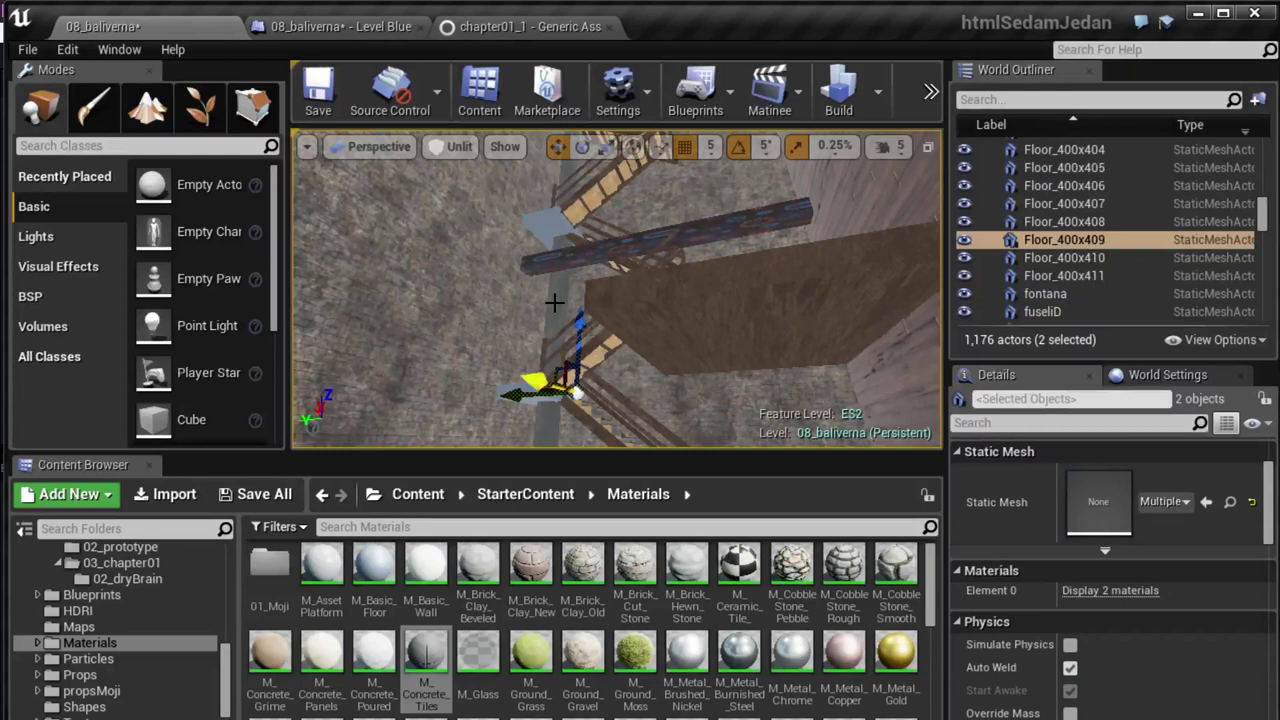
pyautogui.keyDown('ctrl'); pyautogui.click(551, 226); pyautogui.keyUp('ctrl')
pyautogui.keyDown('alt'); pyautogui.moveTo(577, 251); pyautogui.dragTo(575, 242); pyautogui.keyUp('alt')
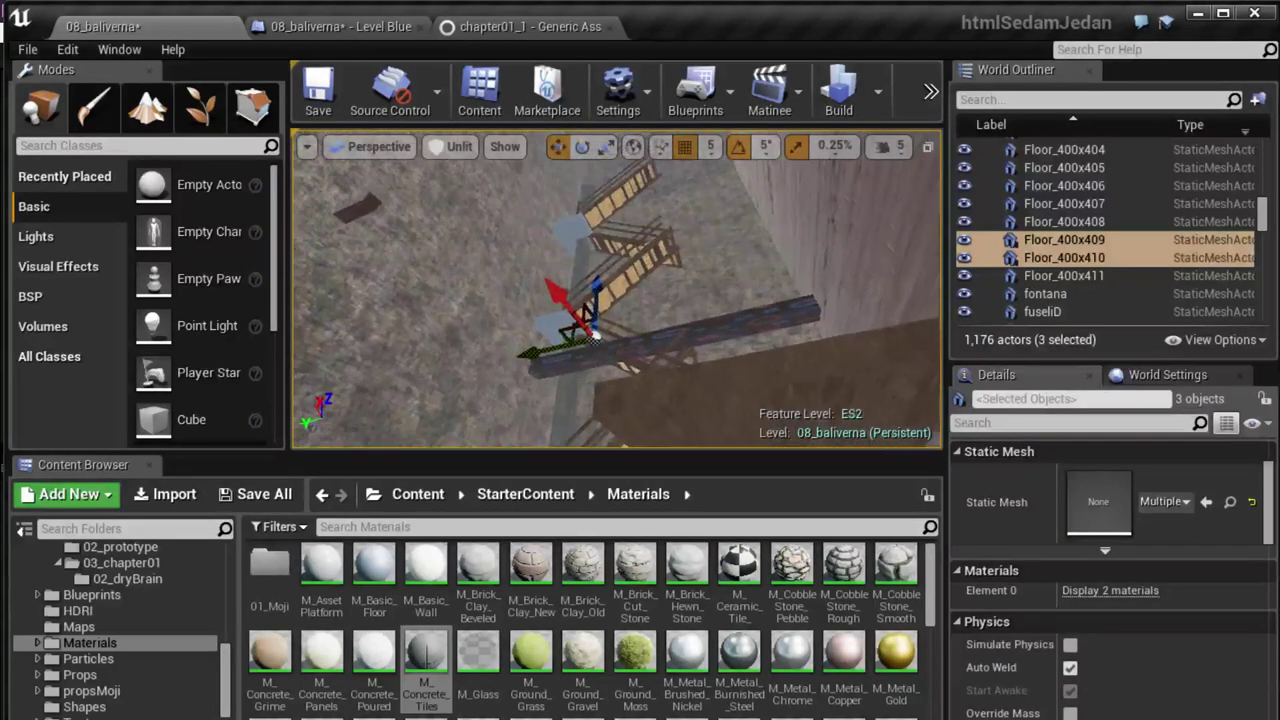
pyautogui.keyDown('ctrl'); pyautogui.click(570, 255); pyautogui.keyUp('ctrl')
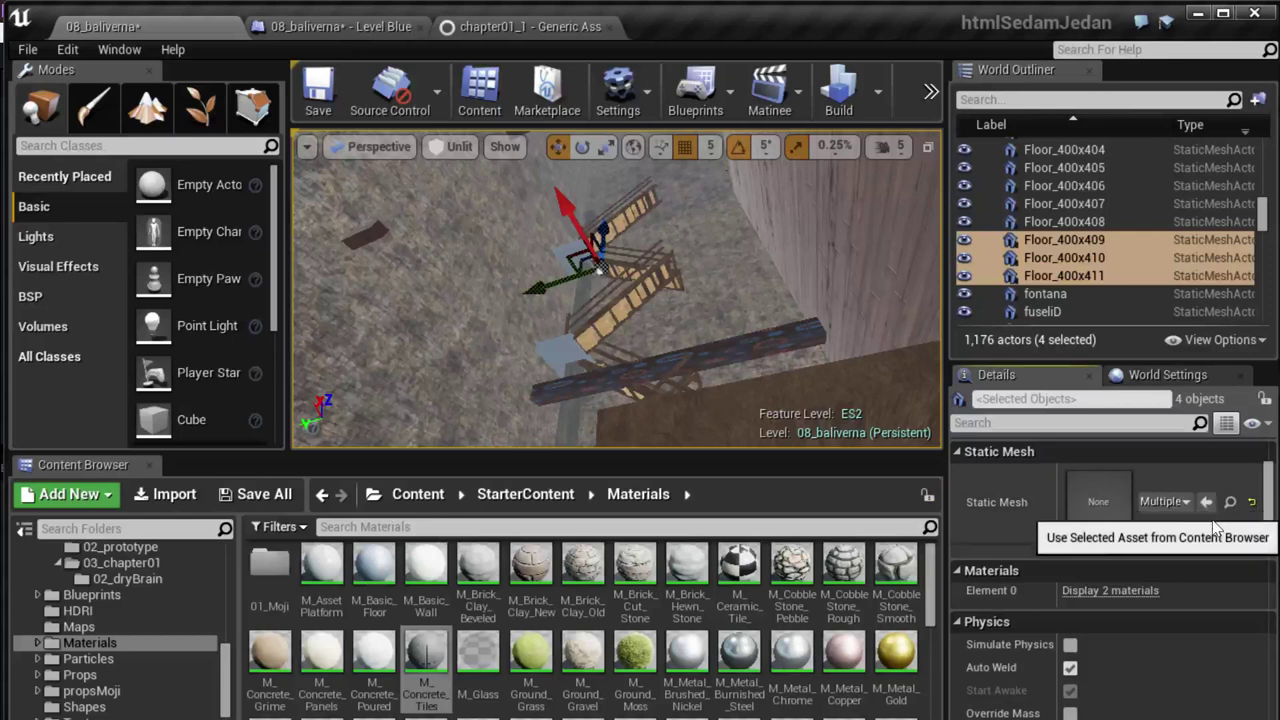
pyautogui.click(590, 262)
pyautogui.click(1064, 257)
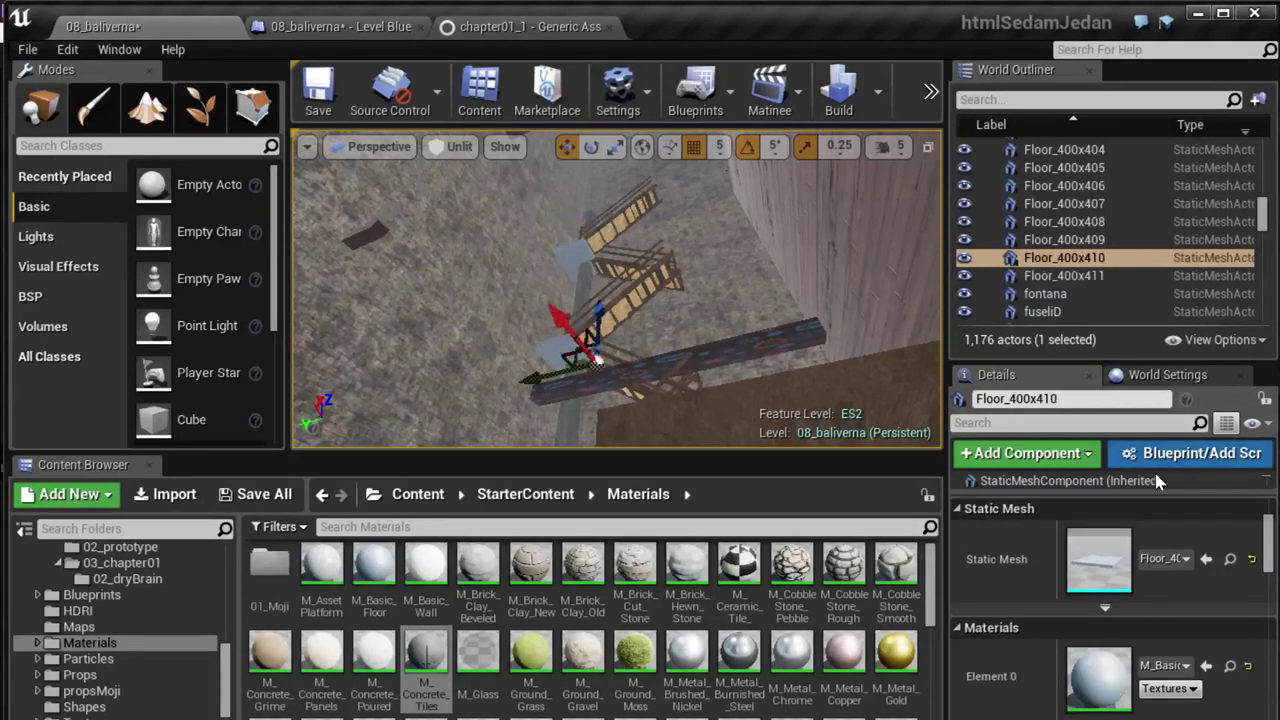
pyautogui.click(1207, 667)
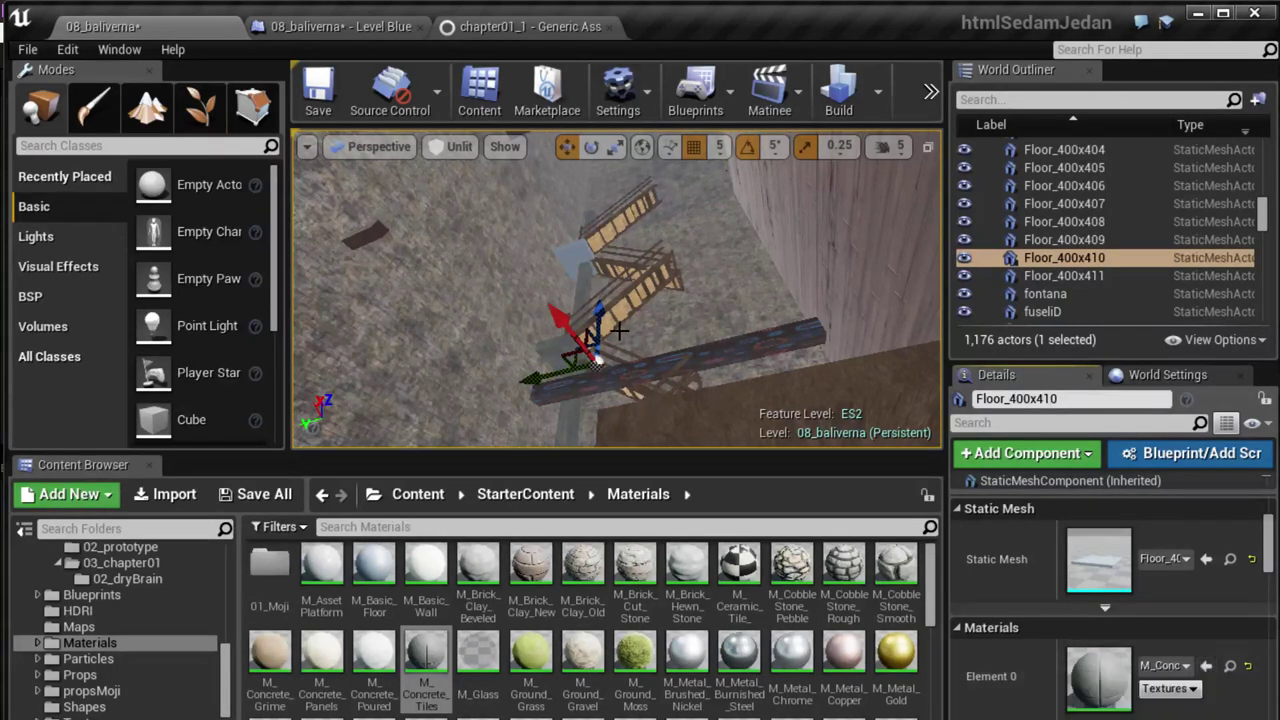
# - Apply M_Concrete_Tiles to Floor_400x411 and Floor_400x409 as well
pyautogui.click(603, 276)
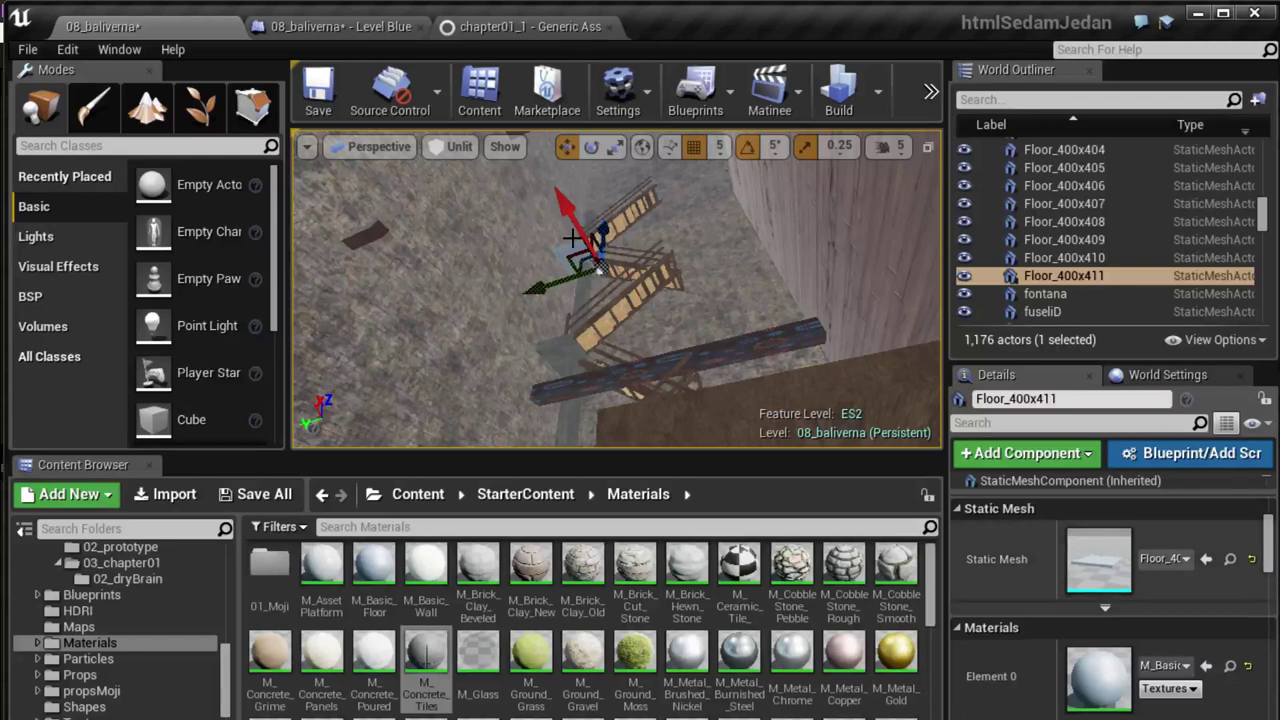
pyautogui.click(1206, 666)
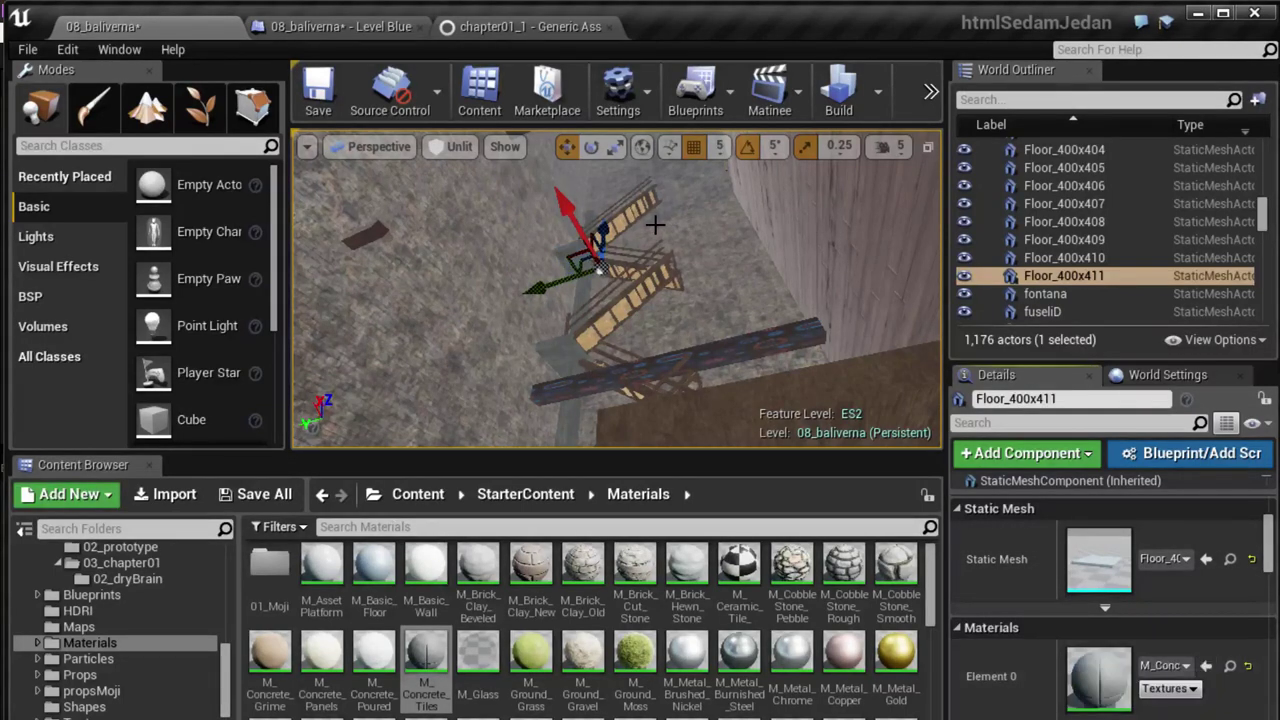
pyautogui.moveTo(655, 226); pyautogui.dragTo(655, 160, button='right')
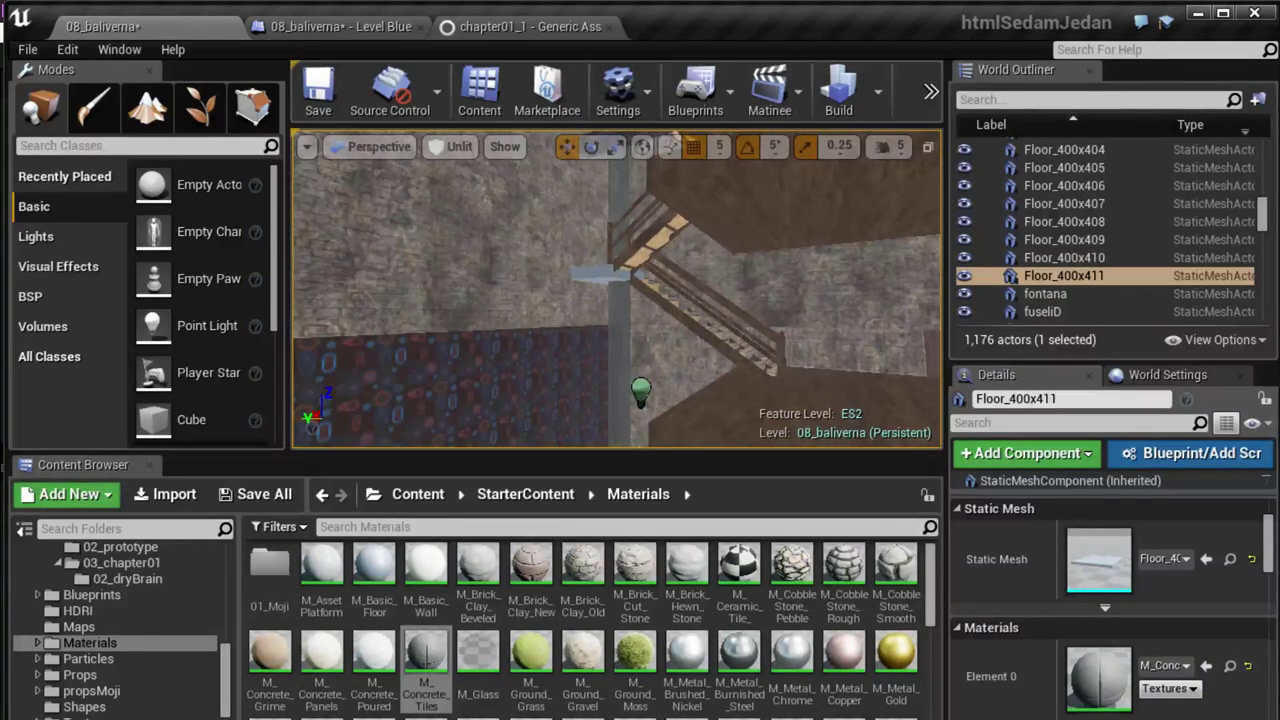
pyautogui.hotkey('ctrl', 'z')
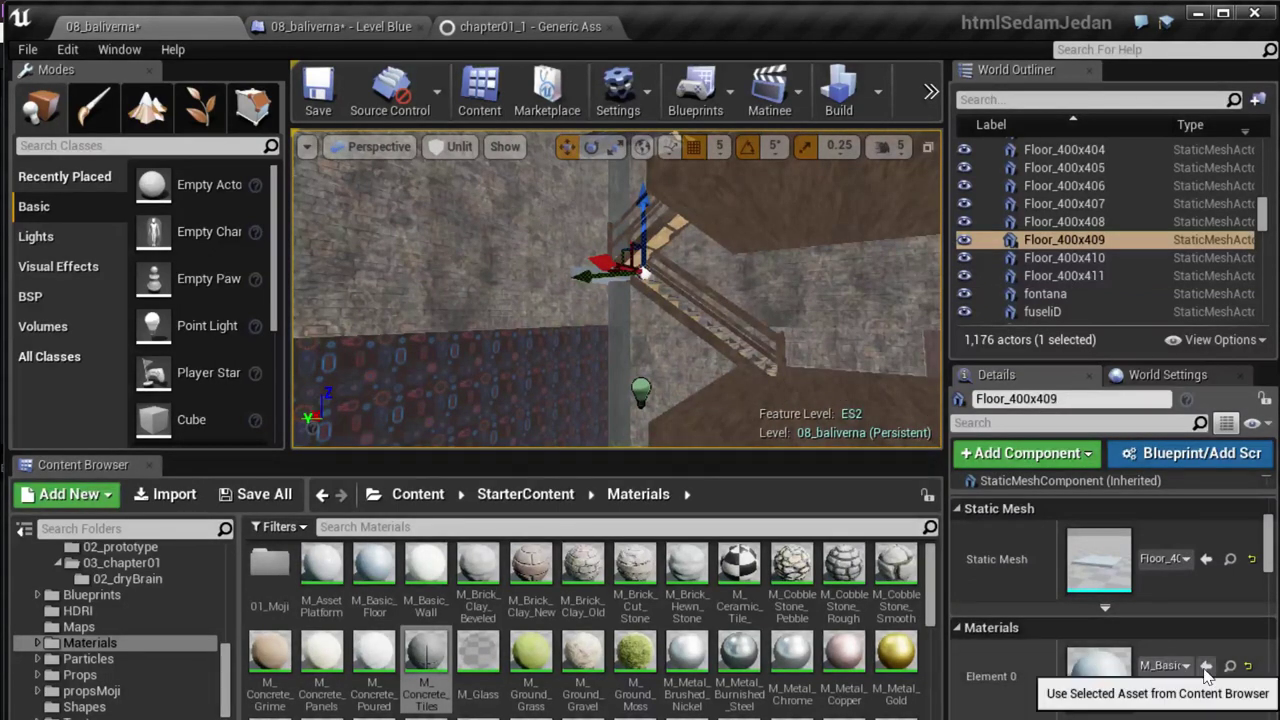
pyautogui.click(1205, 668)
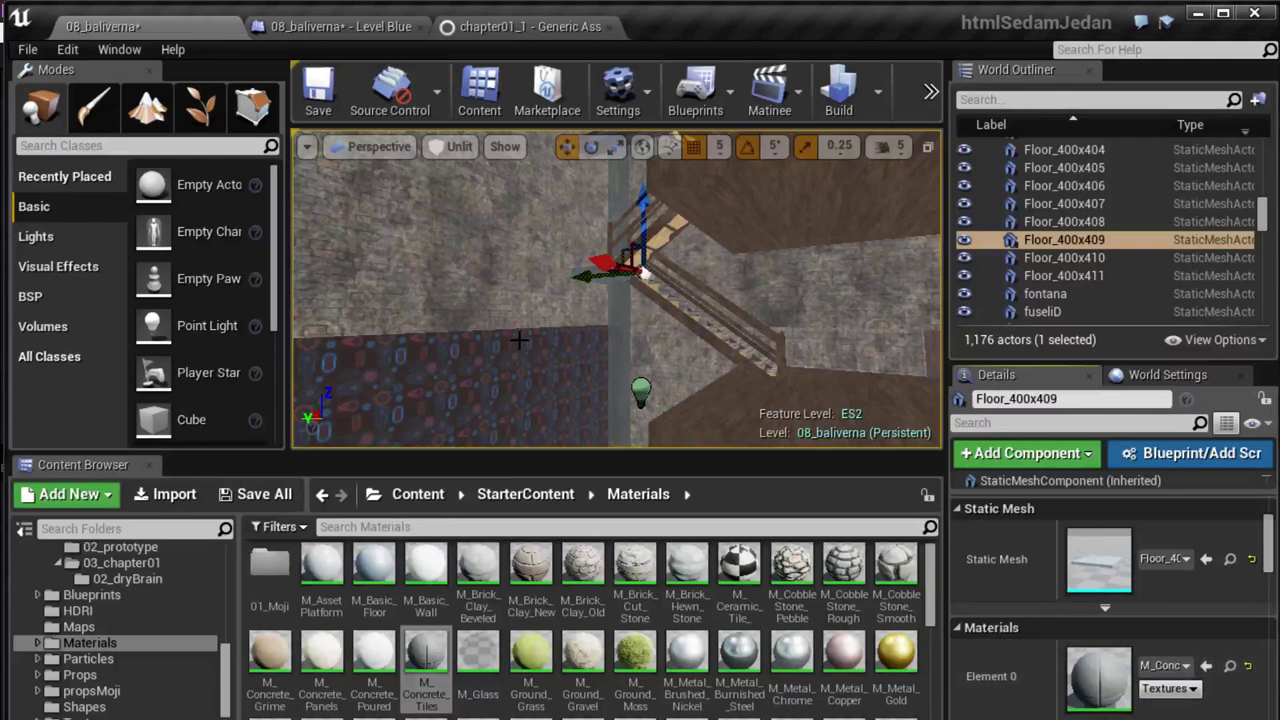
pyautogui.moveTo(645, 272)
pyautogui.mouseDown(button='right')
pyautogui.moveTo(597, 198)
pyautogui.moveTo(560, 230)
pyautogui.moveTo(528, 325)
pyautogui.mouseUp(button='right')
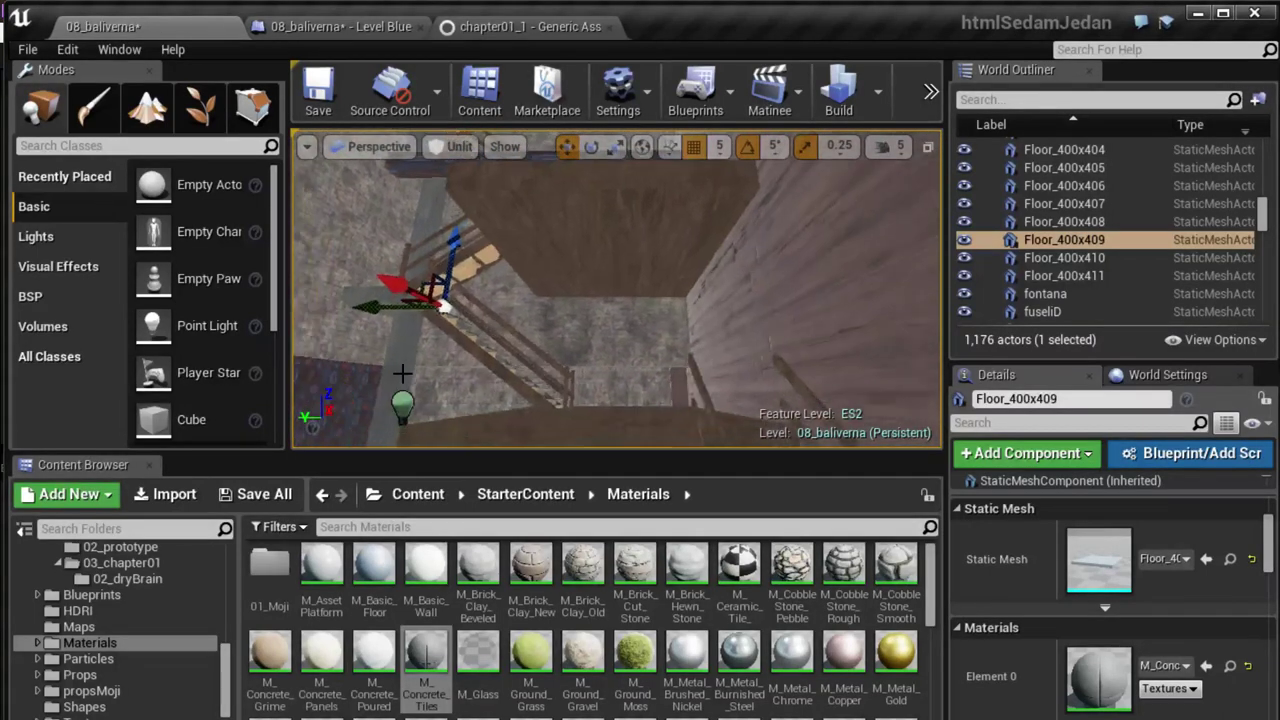
# - Duplicate Pillar_50x501 into Pillar_50x502 shifted along one axis, viewed from inside the room
pyautogui.click(400, 320)
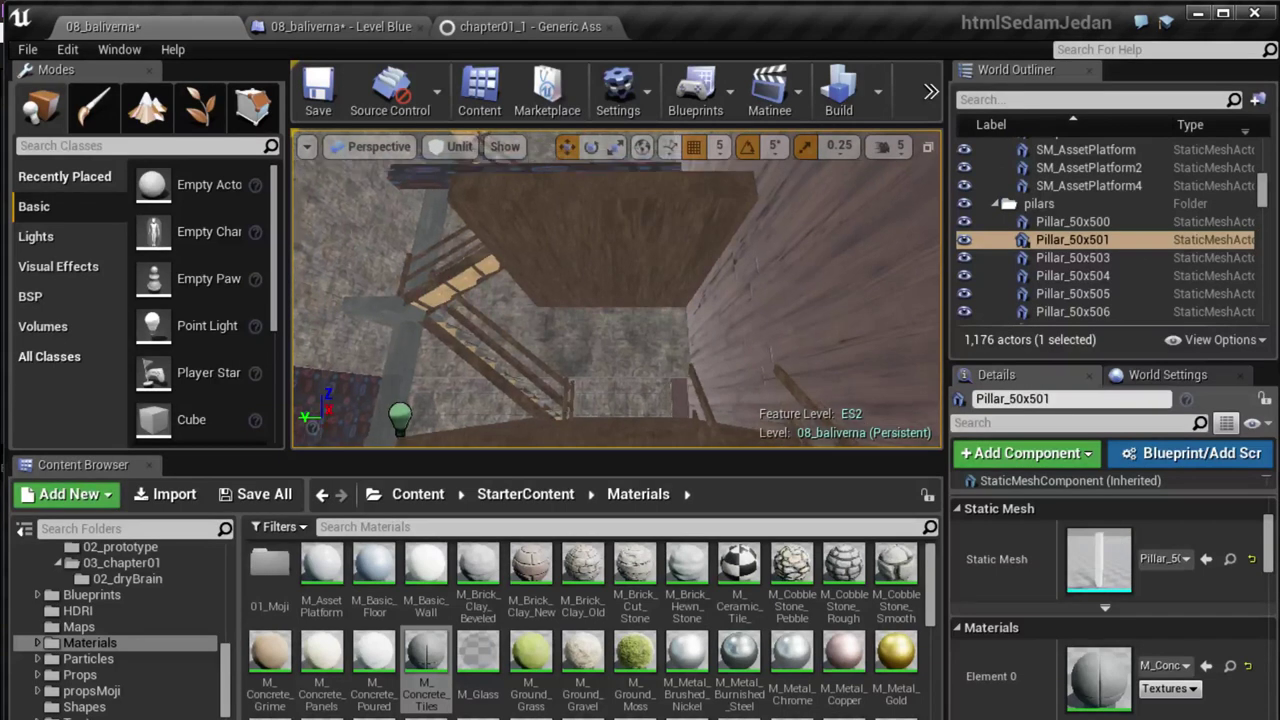
pyautogui.keyDown('alt'); pyautogui.moveTo(460, 212); pyautogui.dragTo(505, 217); pyautogui.keyUp('alt')
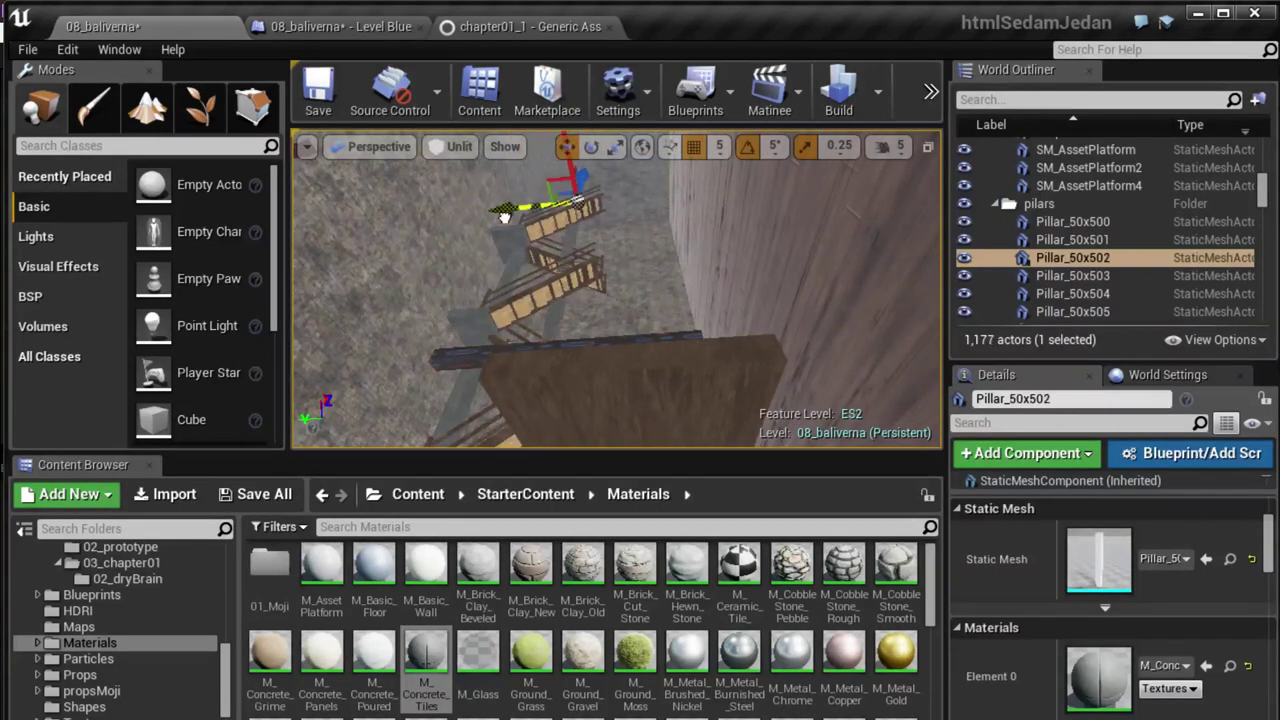
pyautogui.moveTo(548, 263)
pyautogui.mouseDown(button='right')
pyautogui.moveTo(641, 249)
pyautogui.moveTo(605, 303)
pyautogui.mouseUp(button='right')
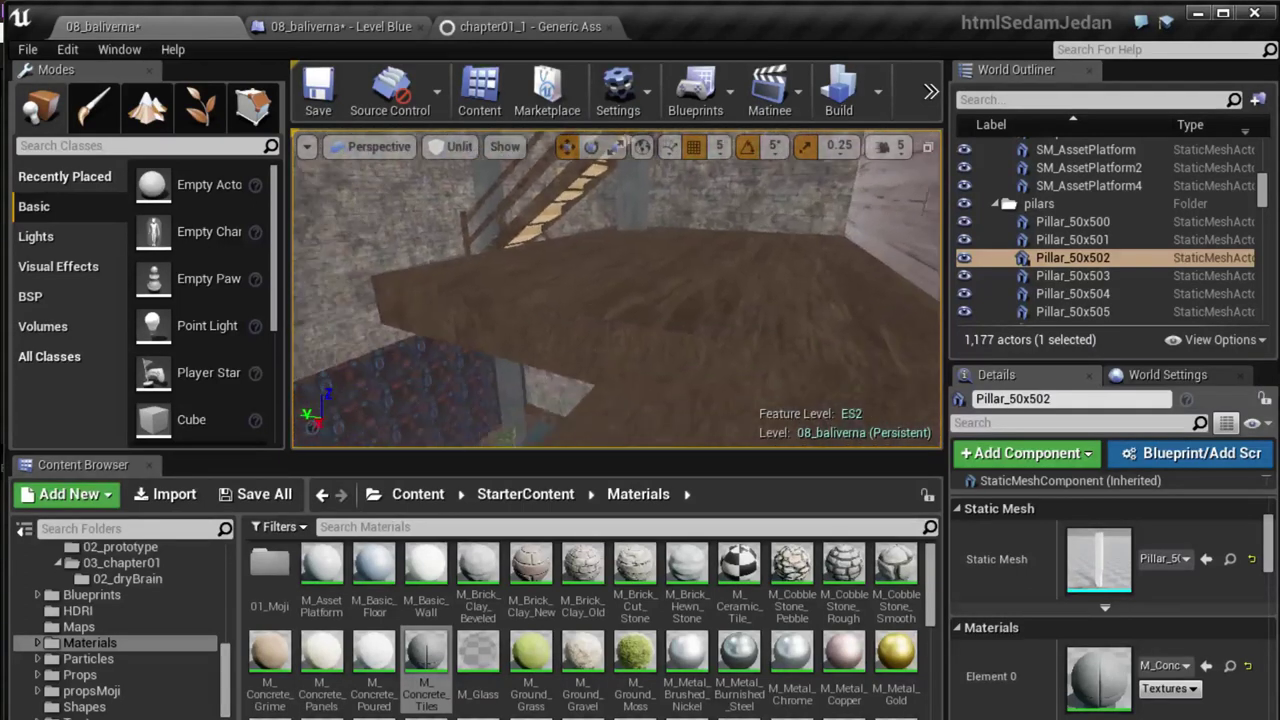
pyautogui.moveTo(605, 303); pyautogui.dragTo(640, 251, button='right')
pyautogui.moveTo(650, 201)
pyautogui.mouseDown(button='right')
pyautogui.moveTo(666, 267)
pyautogui.moveTo(608, 336)
pyautogui.moveTo(610, 250)
pyautogui.mouseUp(button='right')
# - Switch to the full-screen viewport and move the top stair flight up and left
pyautogui.press('F11')
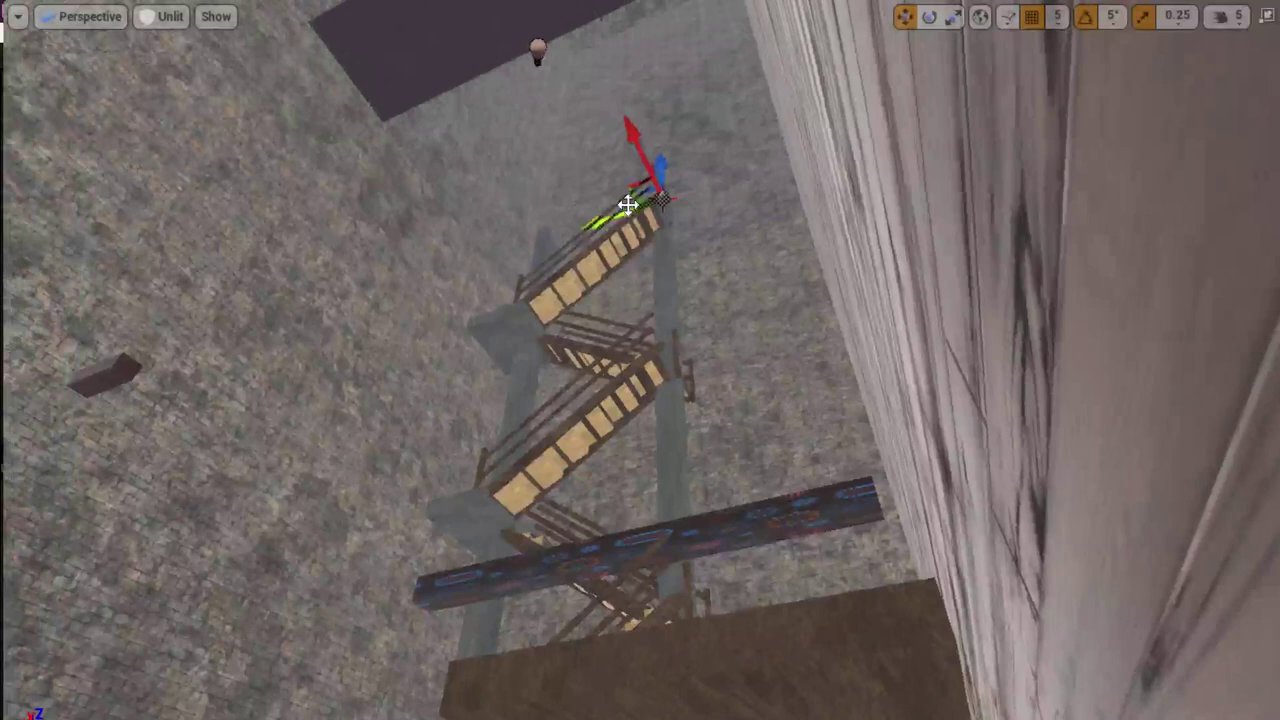
pyautogui.moveTo(648, 138); pyautogui.dragTo(624, 118)
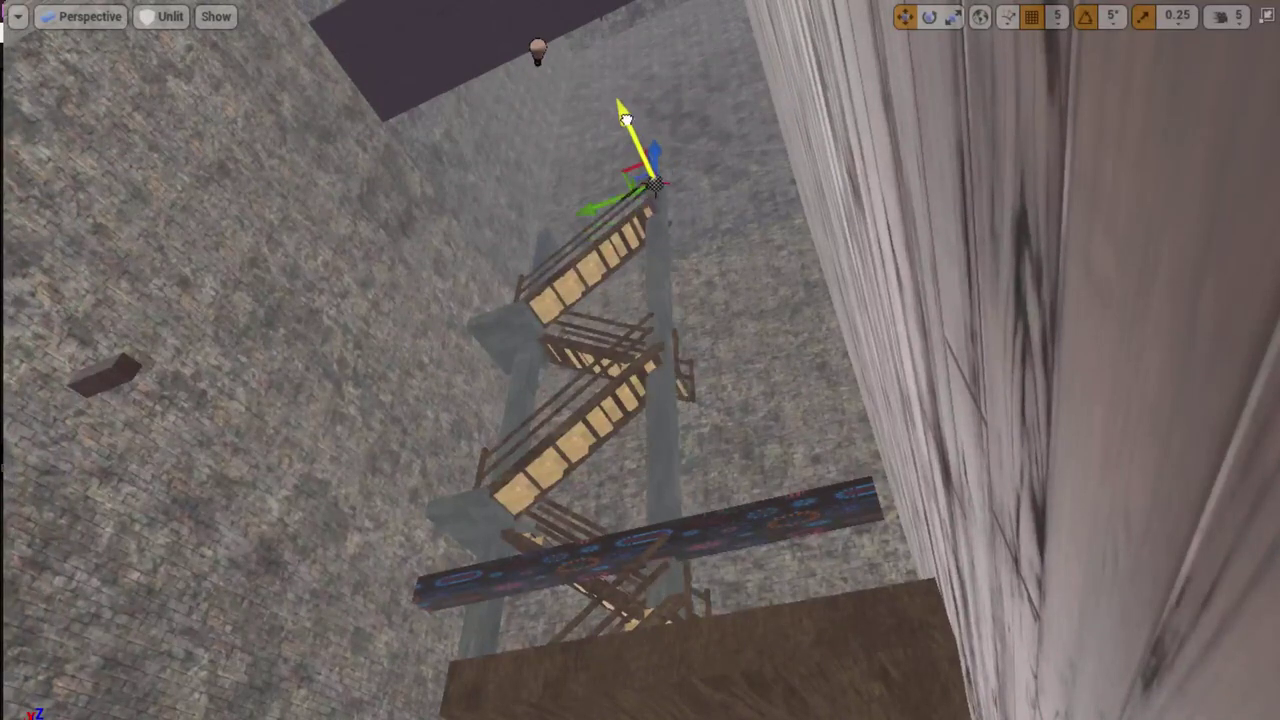
pyautogui.moveTo(641, 128)
pyautogui.mouseDown(button='right')
pyautogui.moveTo(600, 160)
pyautogui.moveTo(640, 360)
pyautogui.moveTo(645, 237)
pyautogui.mouseUp(button='right')
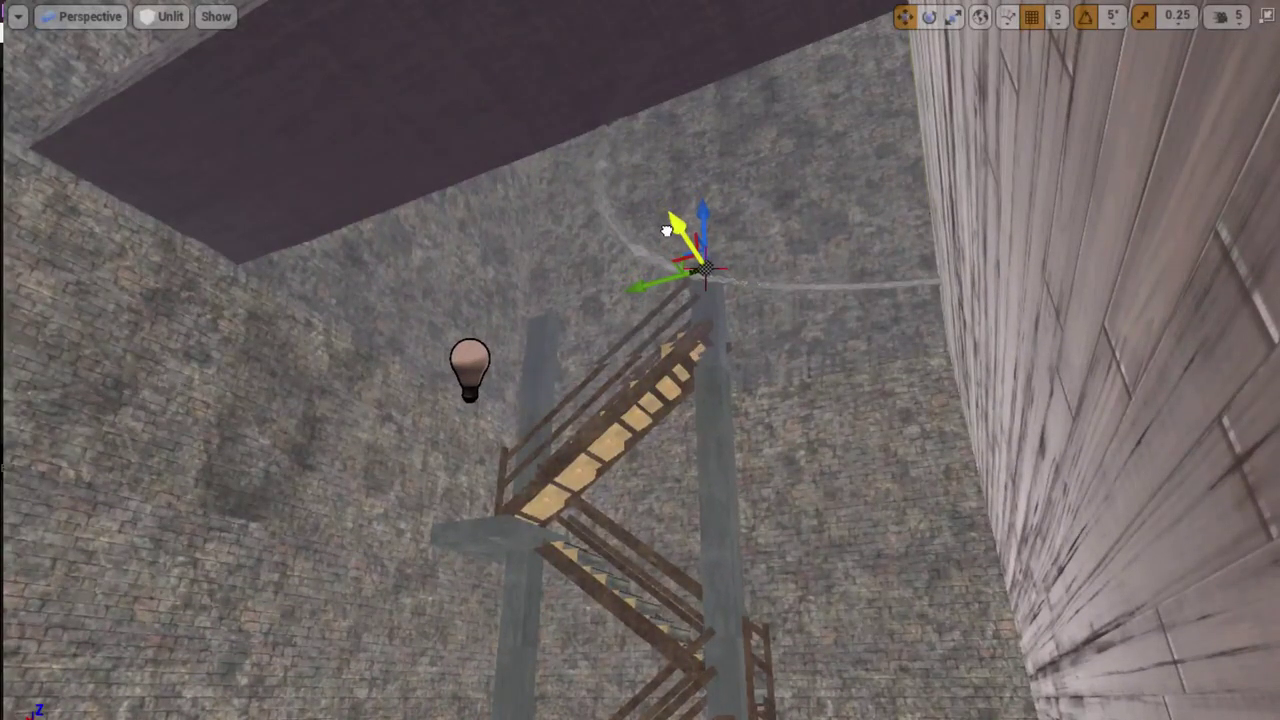
pyautogui.moveTo(667, 231); pyautogui.dragTo(660, 330, button='right')
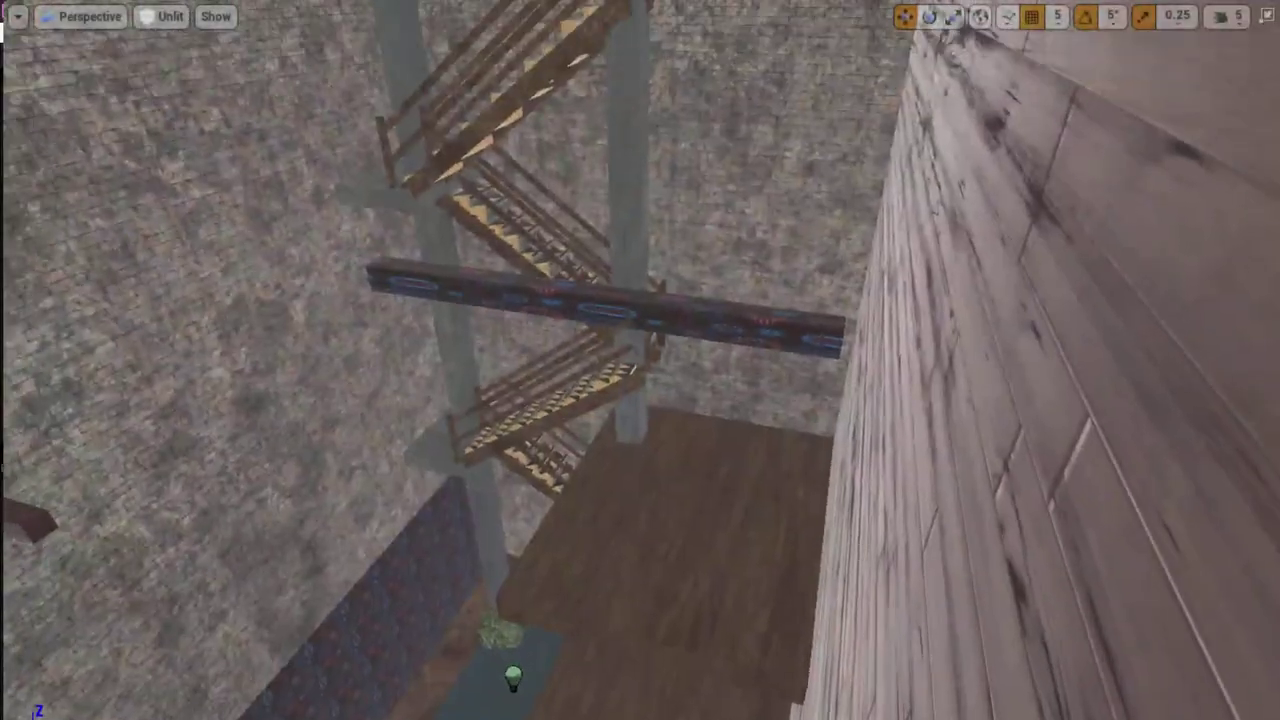
pyautogui.moveTo(605, 399); pyautogui.dragTo(605, 300, button='right')
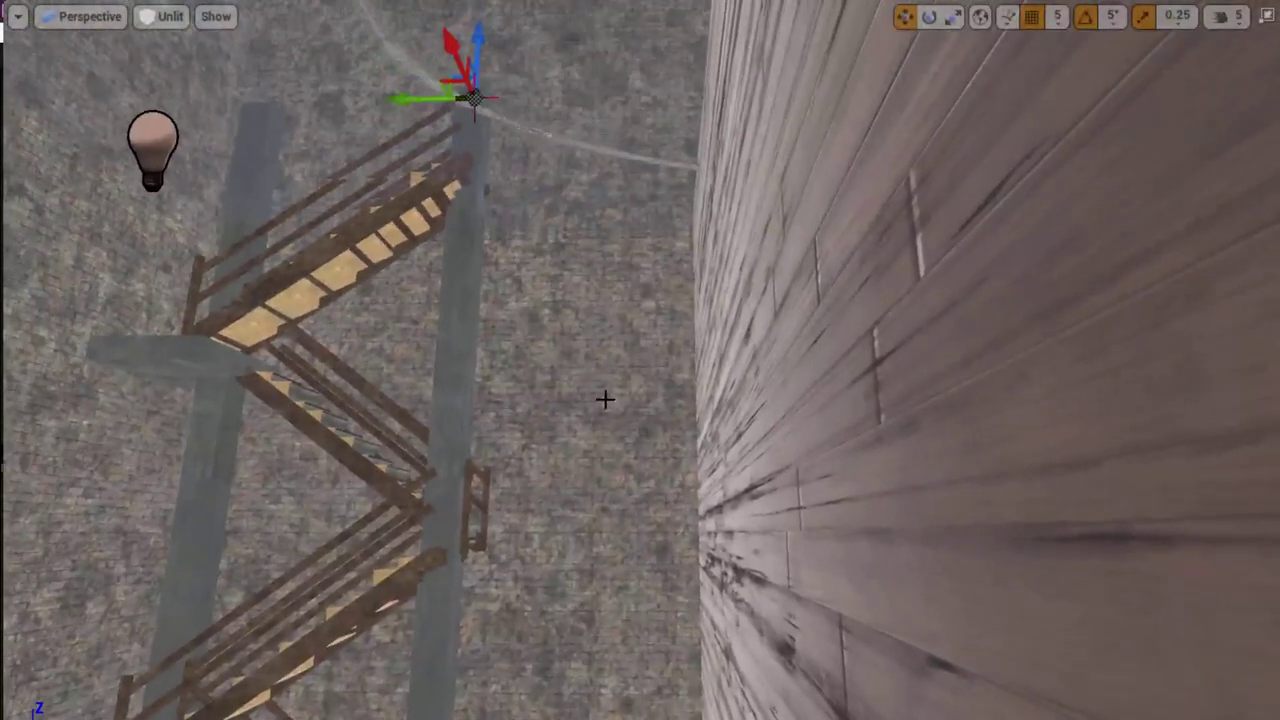
# - Shift the beam slightly right along its axis and survey the stairwell from beside the wall
pyautogui.moveTo(402, 108); pyautogui.dragTo(420, 108)
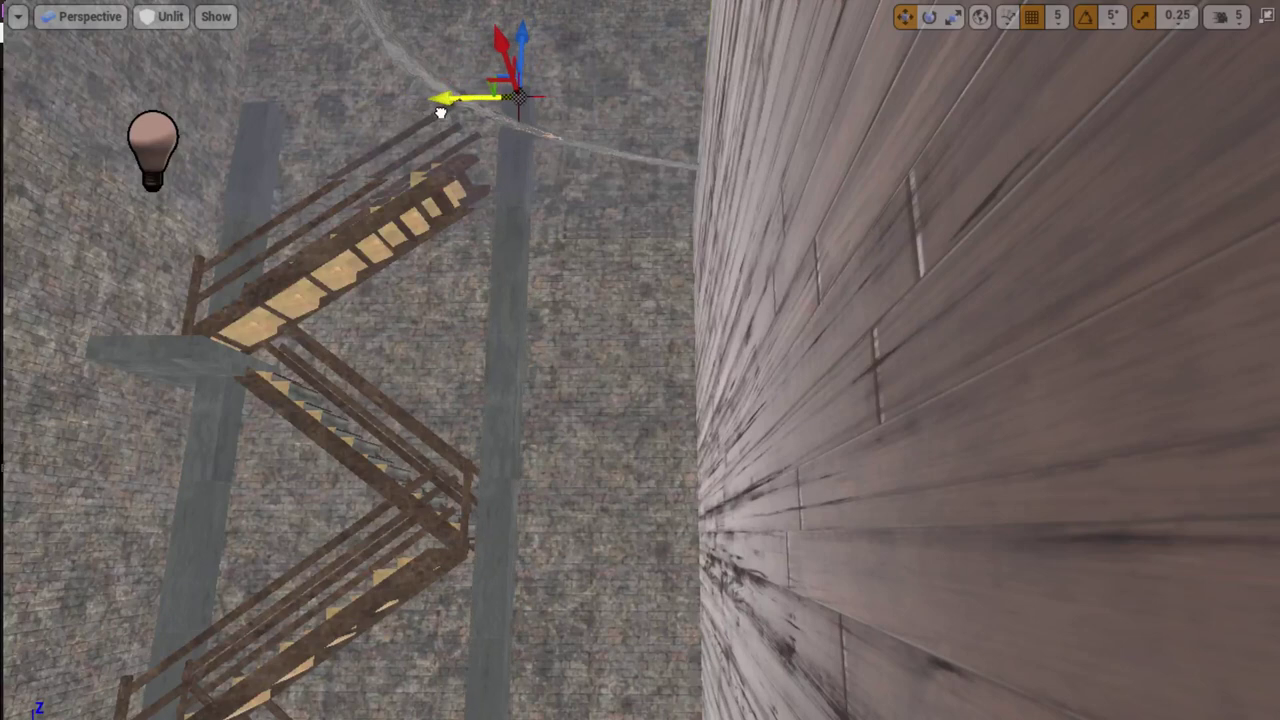
pyautogui.moveTo(467, 199)
pyautogui.mouseDown(button='right')
pyautogui.moveTo(399, 466)
pyautogui.moveTo(496, 347)
pyautogui.moveTo(586, 445)
pyautogui.moveTo(728, 467)
pyautogui.mouseUp(button='right')
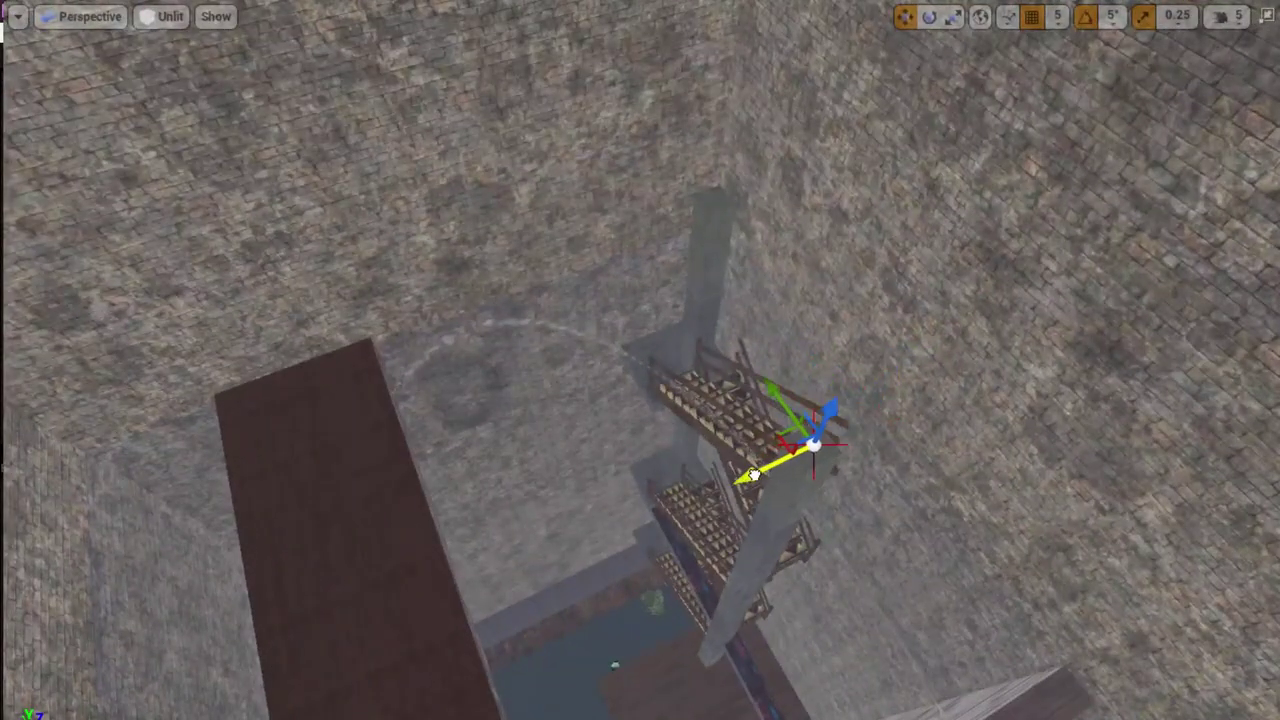
pyautogui.moveTo(728, 467); pyautogui.dragTo(700, 420, button='right')
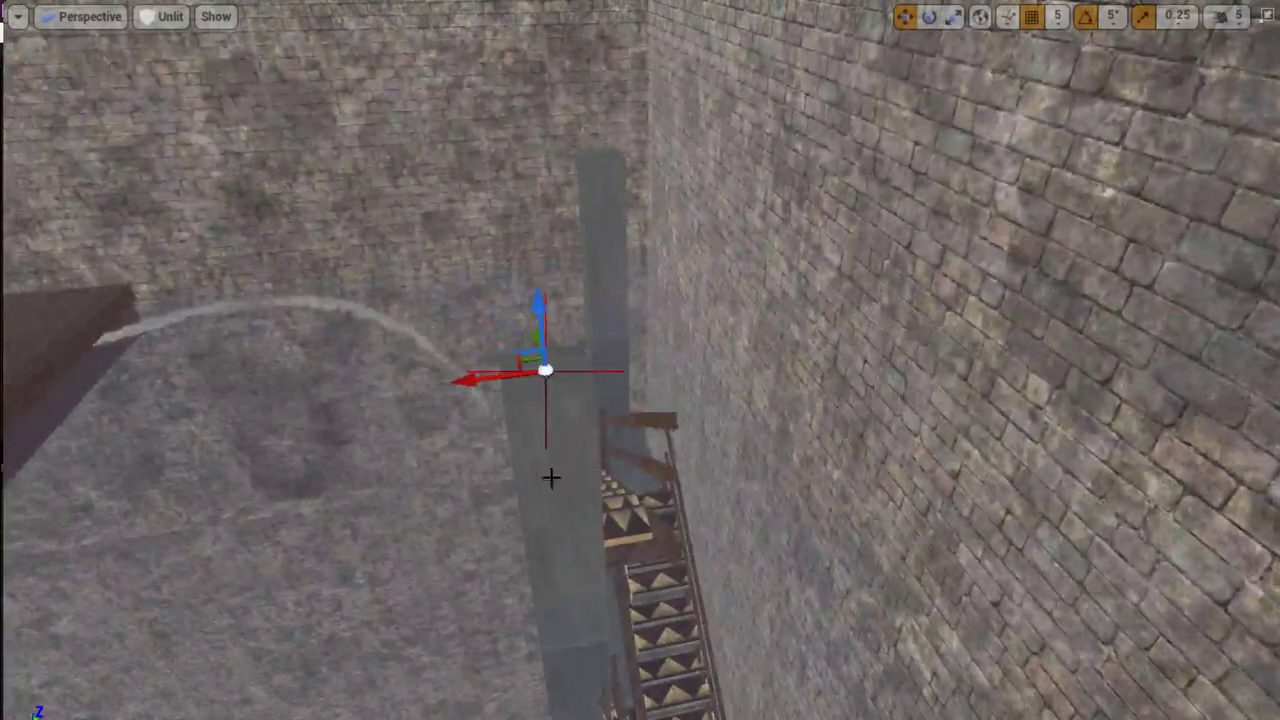
pyautogui.moveTo(551, 478)
pyautogui.mouseDown(button='right')
pyautogui.moveTo(560, 500)
pyautogui.moveTo(530, 466)
pyautogui.mouseUp(button='right')
pyautogui.moveTo(371, 445)
pyautogui.mouseDown(button='right')
pyautogui.moveTo(334, 449)
pyautogui.moveTo(385, 501)
pyautogui.moveTo(410, 485)
pyautogui.mouseUp(button='right')
pyautogui.moveTo(382, 551)
pyautogui.mouseDown(button='right')
pyautogui.moveTo(420, 548)
pyautogui.moveTo(408, 499)
pyautogui.moveTo(244, 463)
pyautogui.mouseUp(button='right')
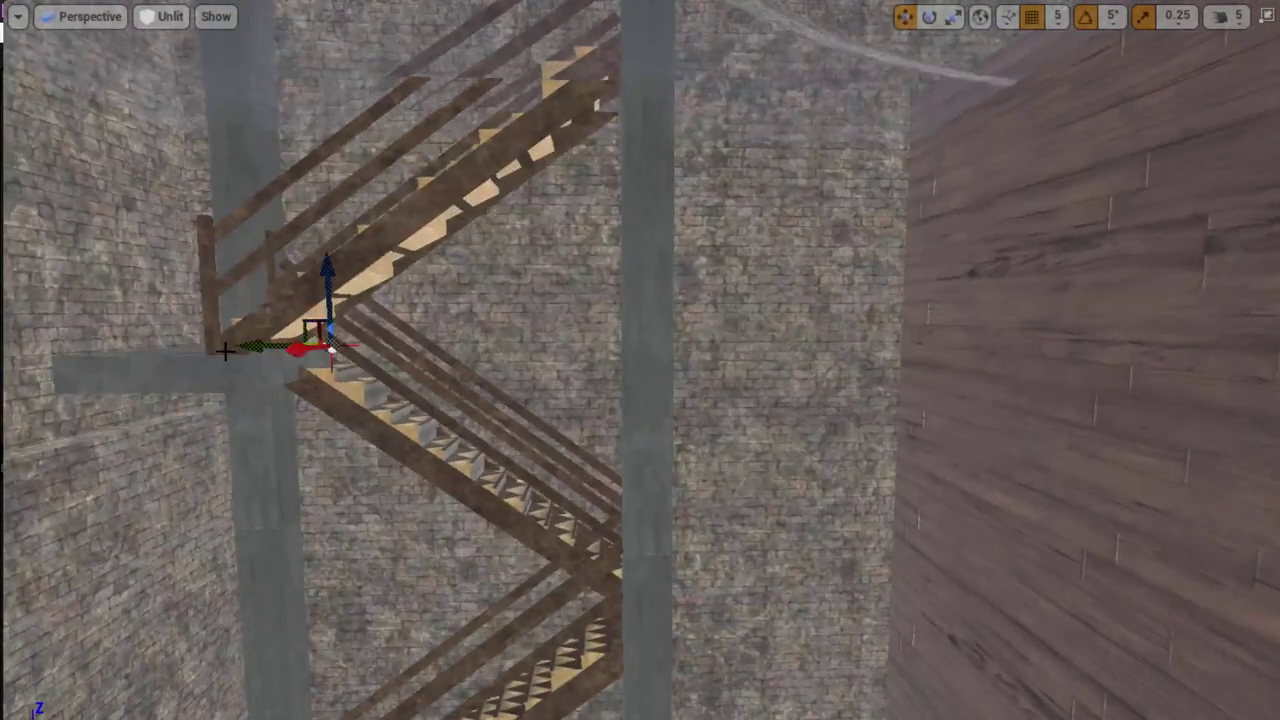
# - Stretch the grey concrete landing slab to the right and lower it
pyautogui.moveTo(251, 347); pyautogui.dragTo(520, 398)
pyautogui.moveTo(598, 442); pyautogui.dragTo(585, 450, button='right')
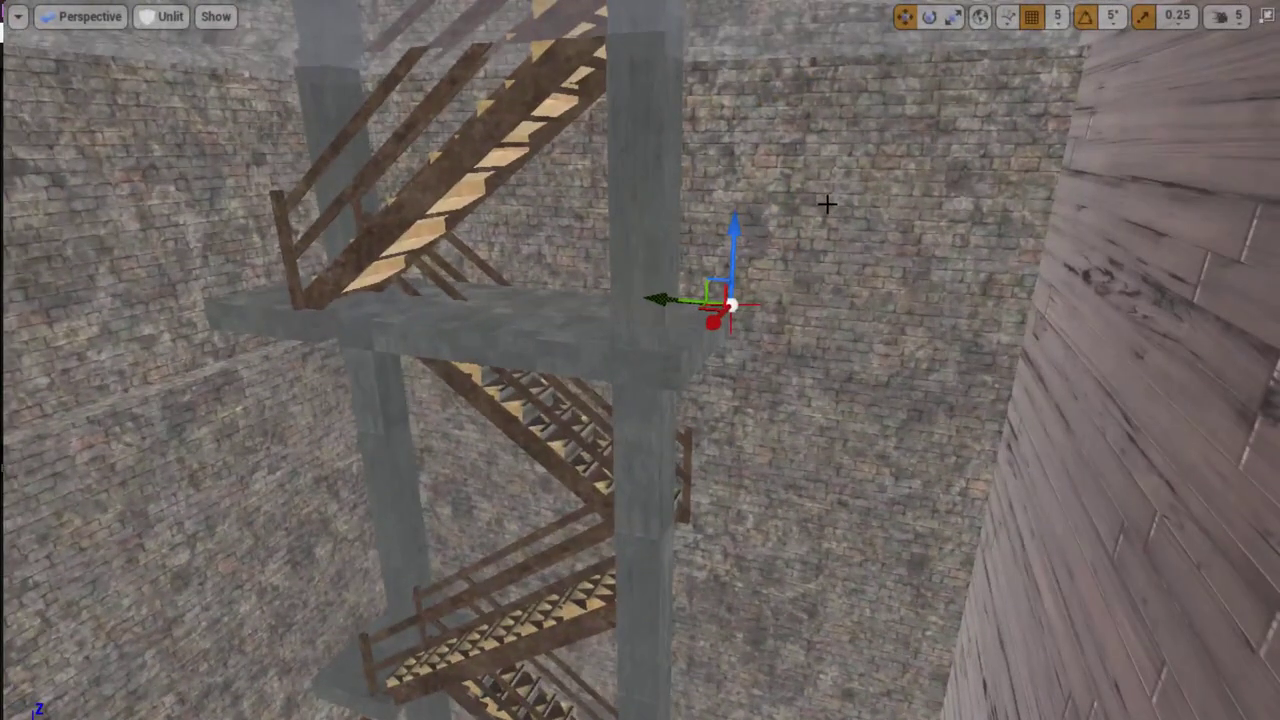
pyautogui.moveTo(738, 232)
pyautogui.mouseDown()
pyautogui.moveTo(801, 430)
pyautogui.moveTo(698, 489)
pyautogui.moveTo(620, 488)
pyautogui.mouseUp()
pyautogui.press('e')
pyautogui.press('r')
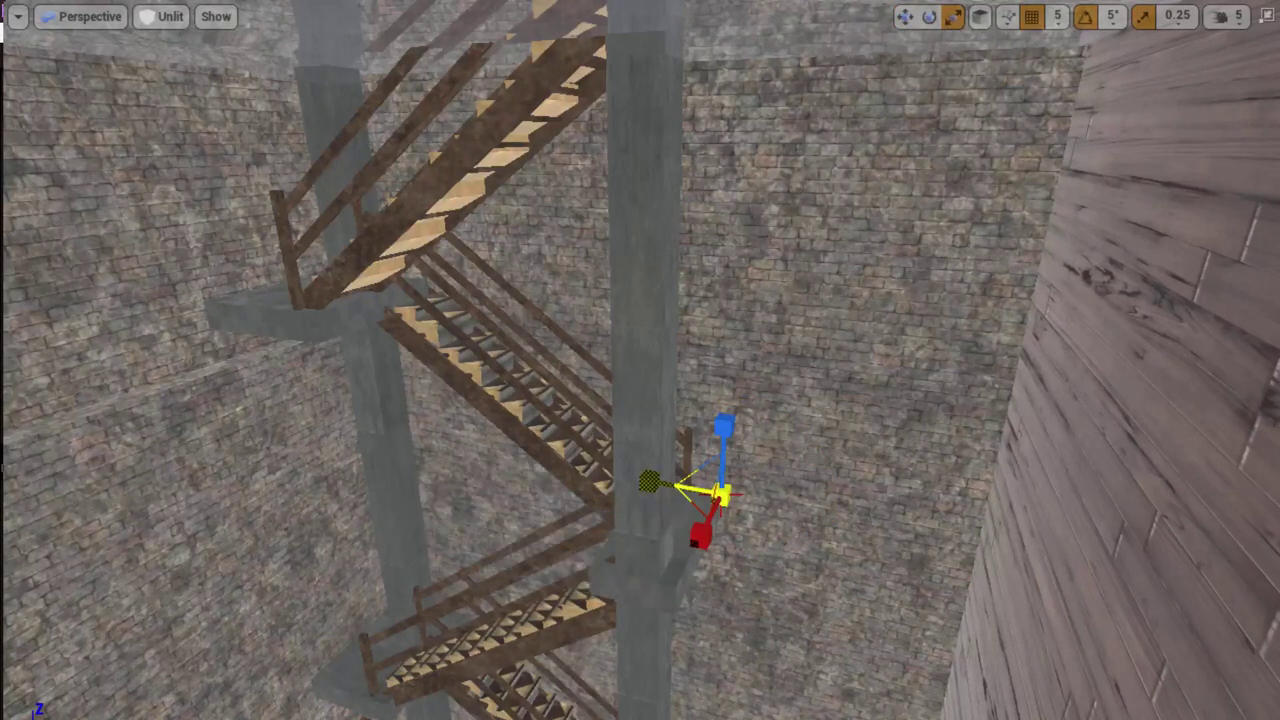
# - Reposition the landing slab up and right to sit at the end of the stair flight
pyautogui.moveTo(413, 419); pyautogui.dragTo(413, 419, button='right')
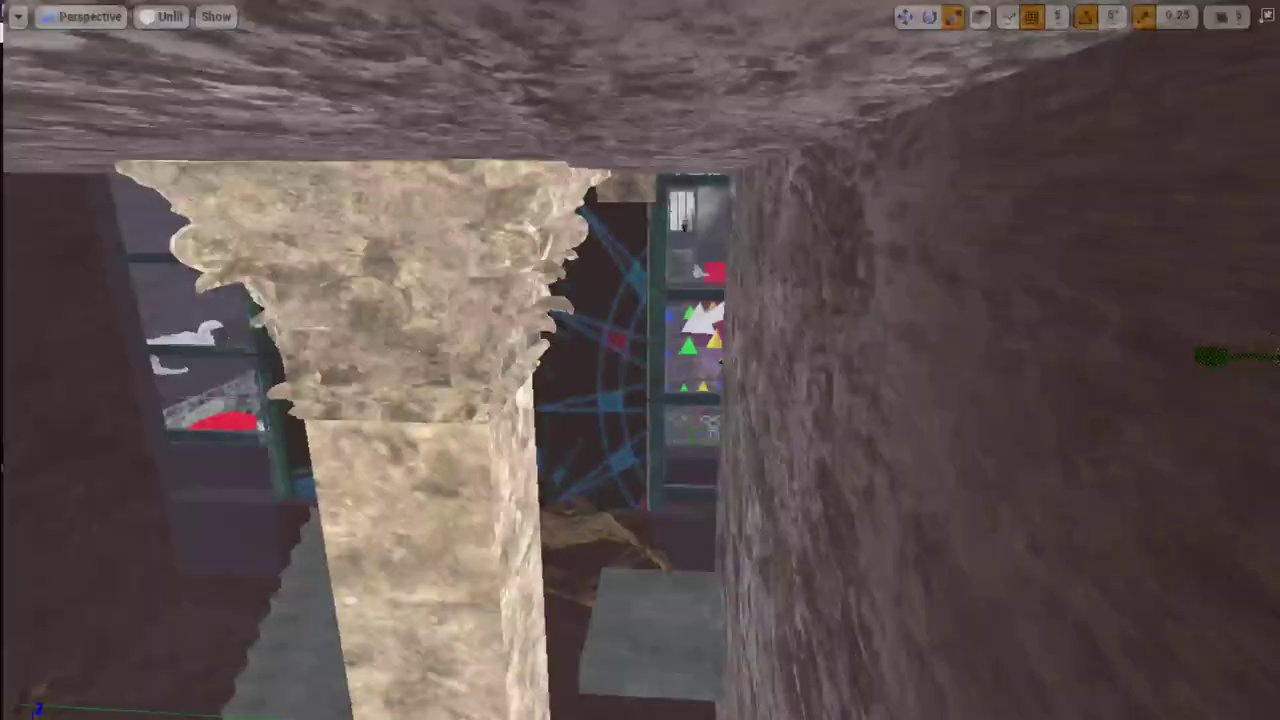
pyautogui.press('f')
pyautogui.moveTo(413, 419); pyautogui.dragTo(413, 419, button='right')
pyautogui.press('w')
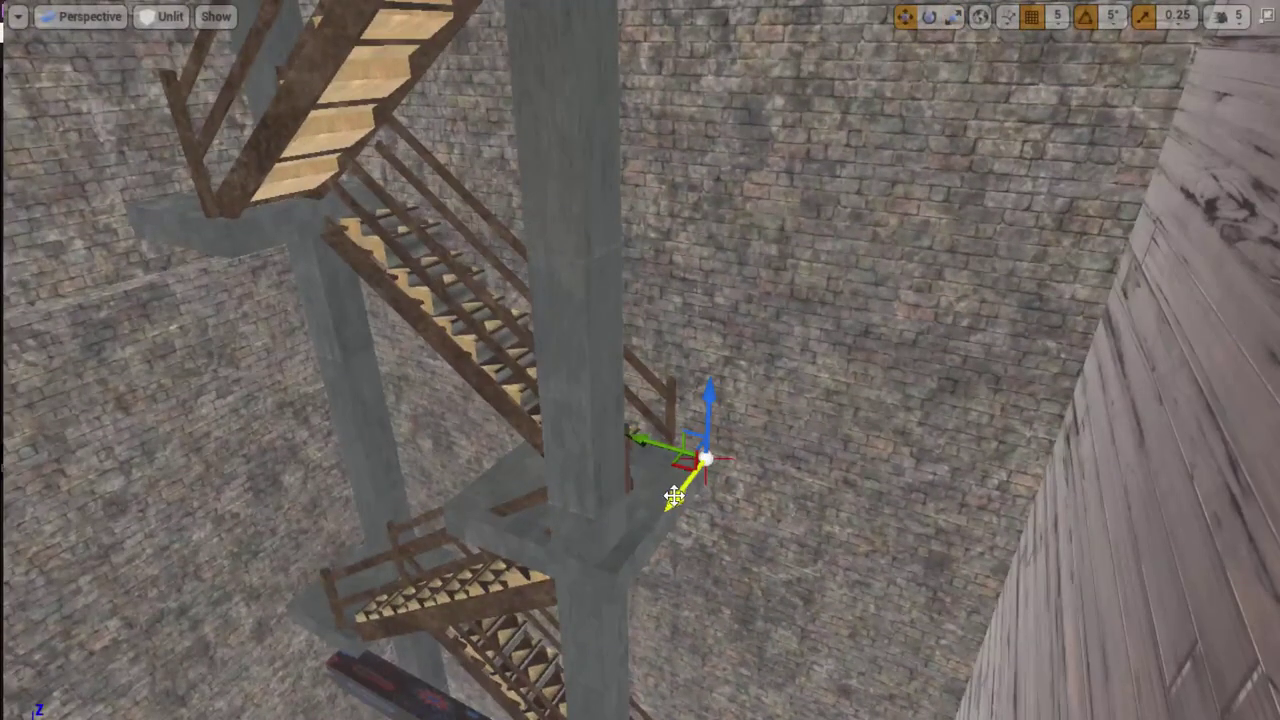
pyautogui.moveTo(676, 497); pyautogui.dragTo(720, 455)
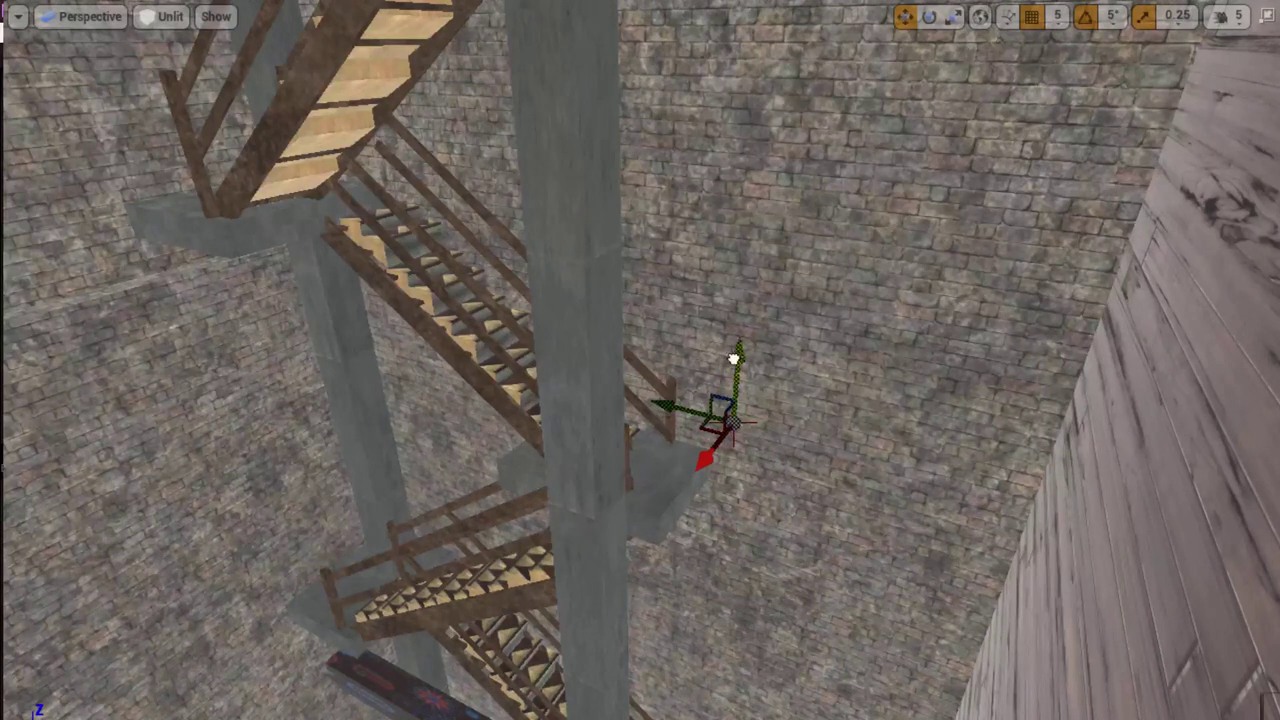
pyautogui.moveTo(757, 343); pyautogui.dragTo(757, 343, button='right')
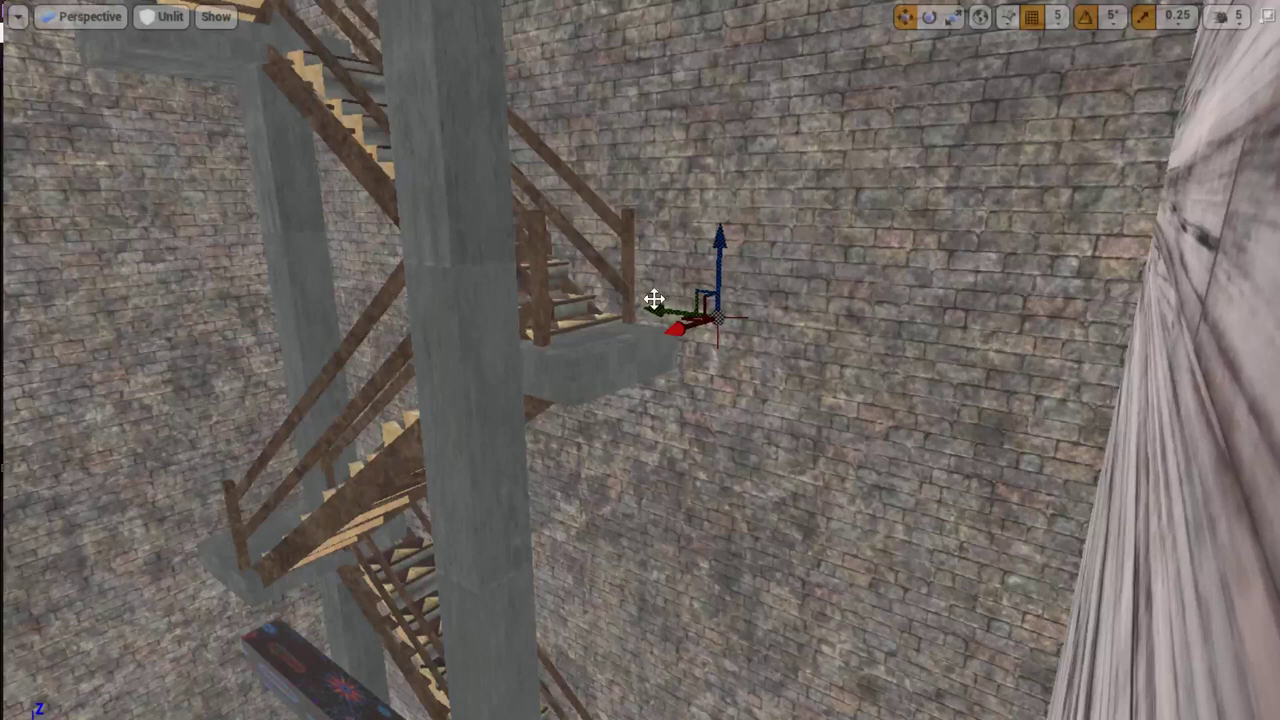
# - Stretch the landing slab to the right and slide it beside the staircase
pyautogui.moveTo(653, 299); pyautogui.dragTo(727, 355)
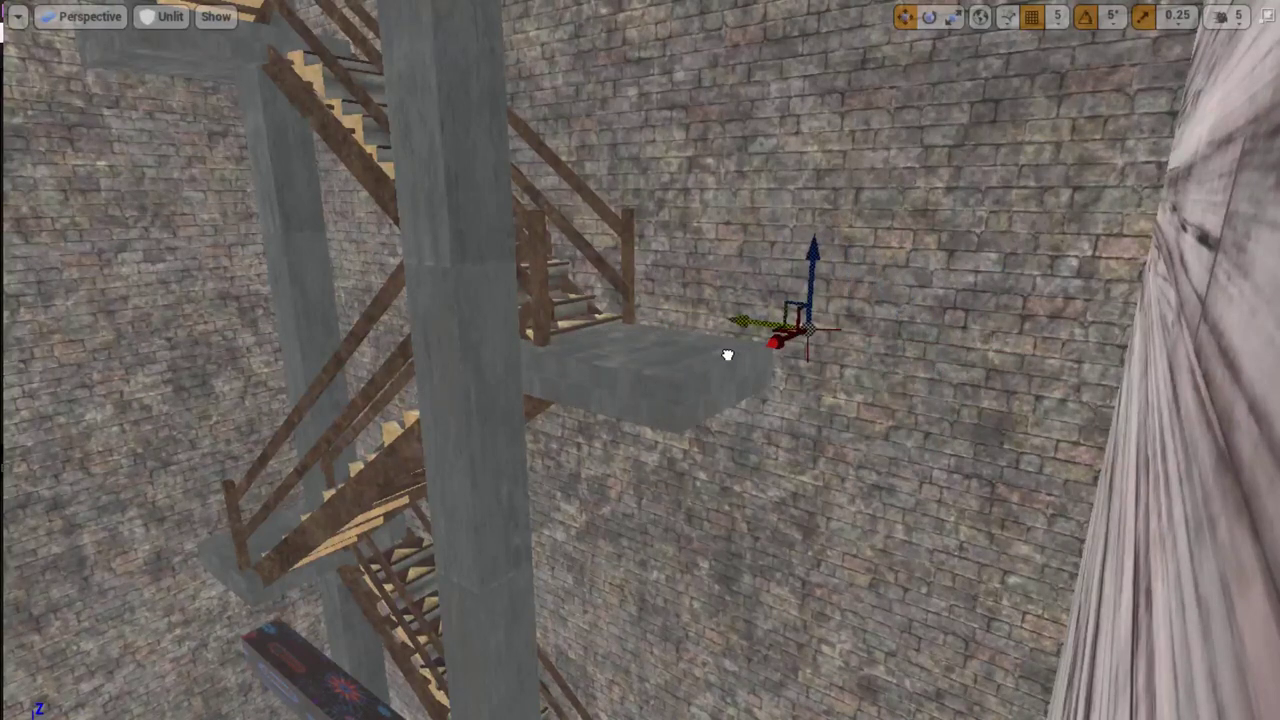
pyautogui.moveTo(727, 355)
pyautogui.mouseDown()
pyautogui.moveTo(746, 379)
pyautogui.moveTo(694, 366)
pyautogui.moveTo(720, 336)
pyautogui.moveTo(777, 331)
pyautogui.mouseUp()
pyautogui.press('e')
pyautogui.press('w')
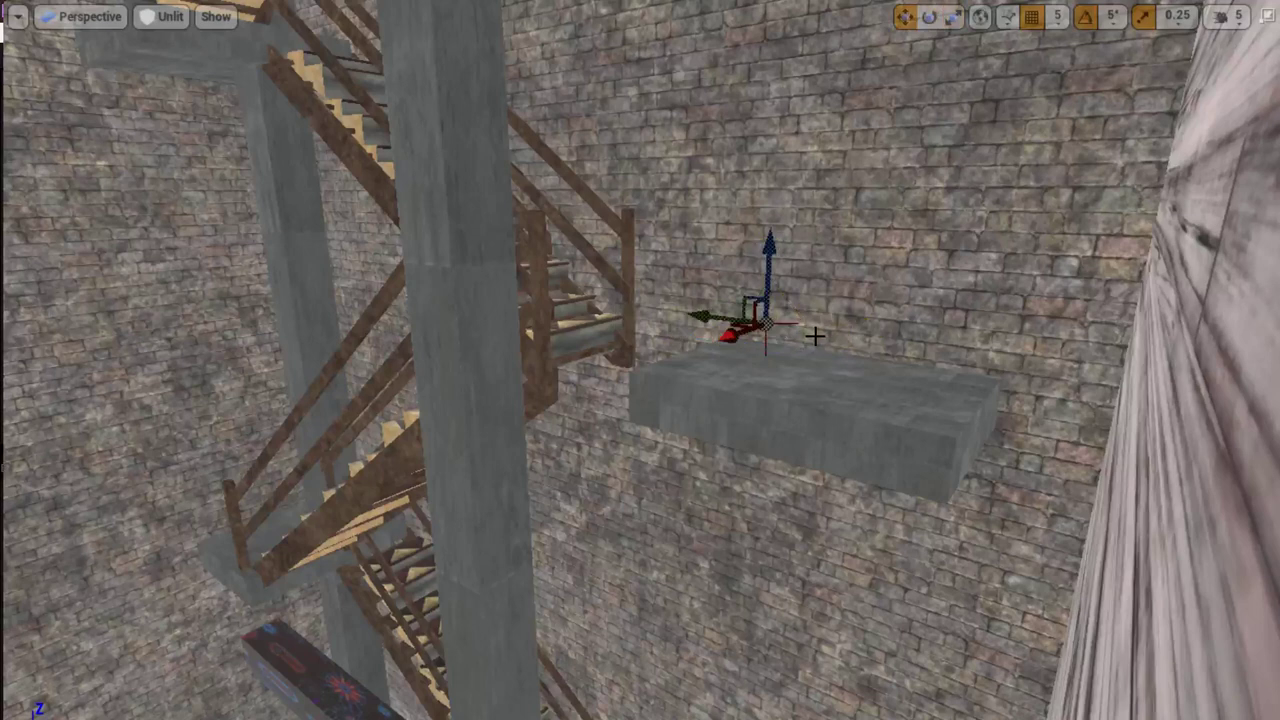
pyautogui.moveTo(701, 310); pyautogui.dragTo(565, 314)
pyautogui.moveTo(555, 320); pyautogui.dragTo(575, 325)
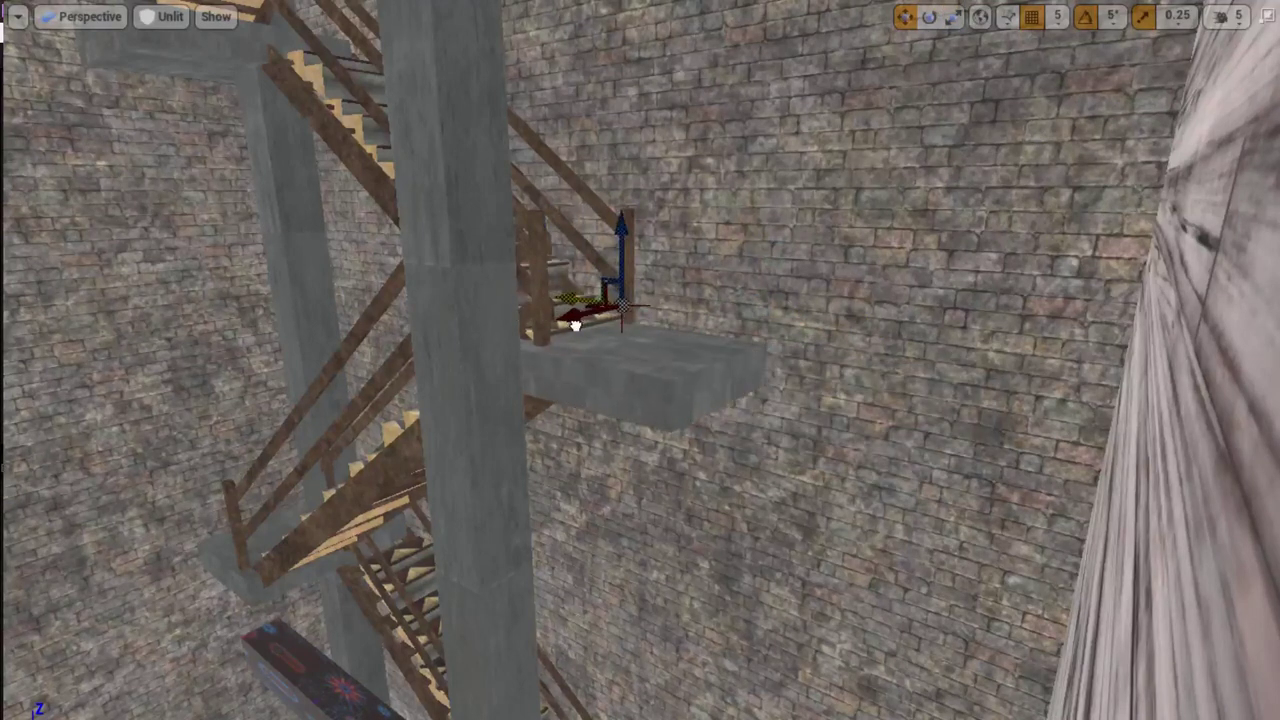
pyautogui.moveTo(633, 308)
pyautogui.mouseDown(button='right')
pyautogui.moveTo(476, 404)
pyautogui.moveTo(600, 337)
pyautogui.mouseUp(button='right')
# - Scale the landing so it extends much further left along its width
pyautogui.press('e')
pyautogui.press('r')
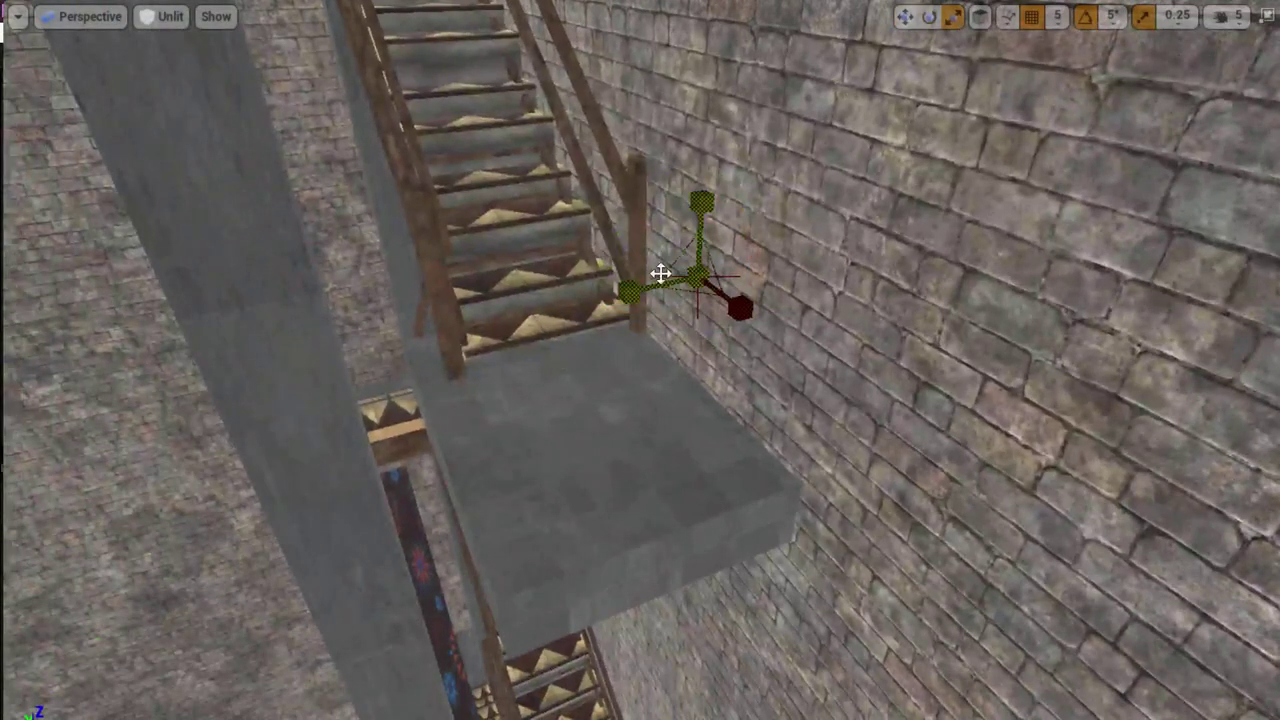
pyautogui.moveTo(630, 293)
pyautogui.mouseDown()
pyautogui.moveTo(560, 305)
pyautogui.moveTo(600, 300)
pyautogui.moveTo(578, 311)
pyautogui.mouseUp()
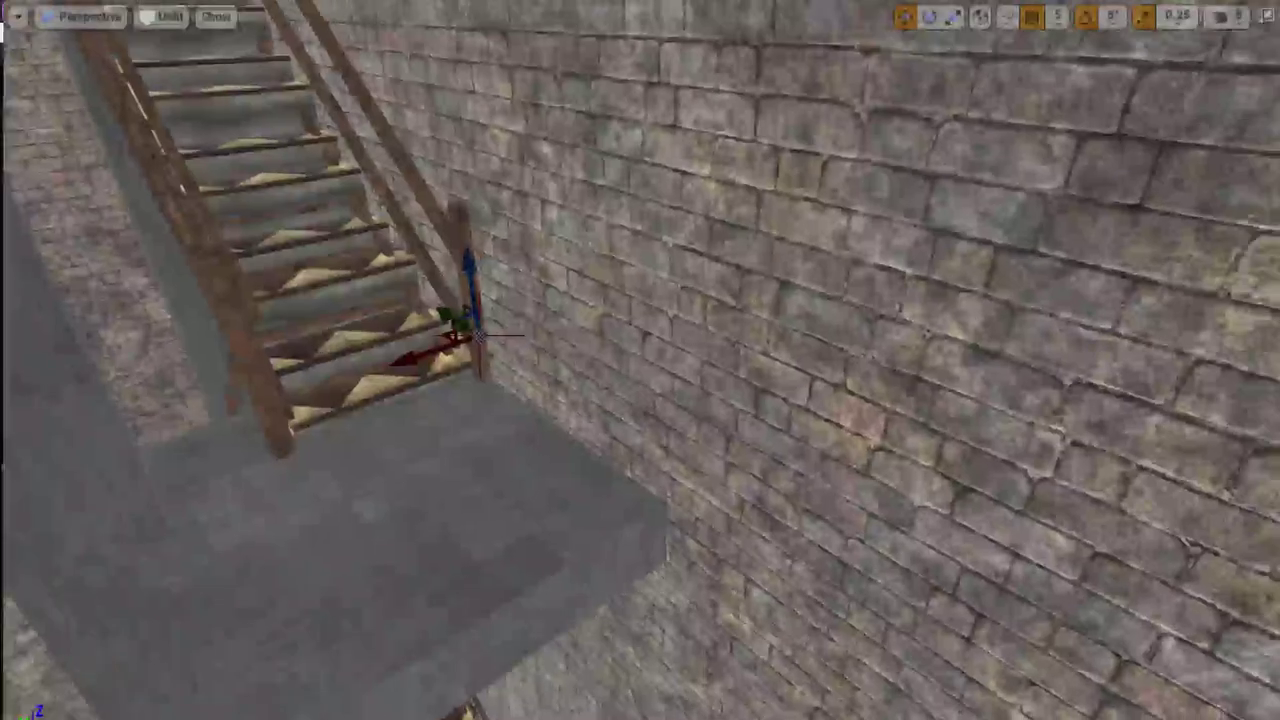
pyautogui.moveTo(576, 313)
pyautogui.mouseDown(button='right')
pyautogui.moveTo(489, 363)
pyautogui.moveTo(554, 341)
pyautogui.mouseUp(button='right')
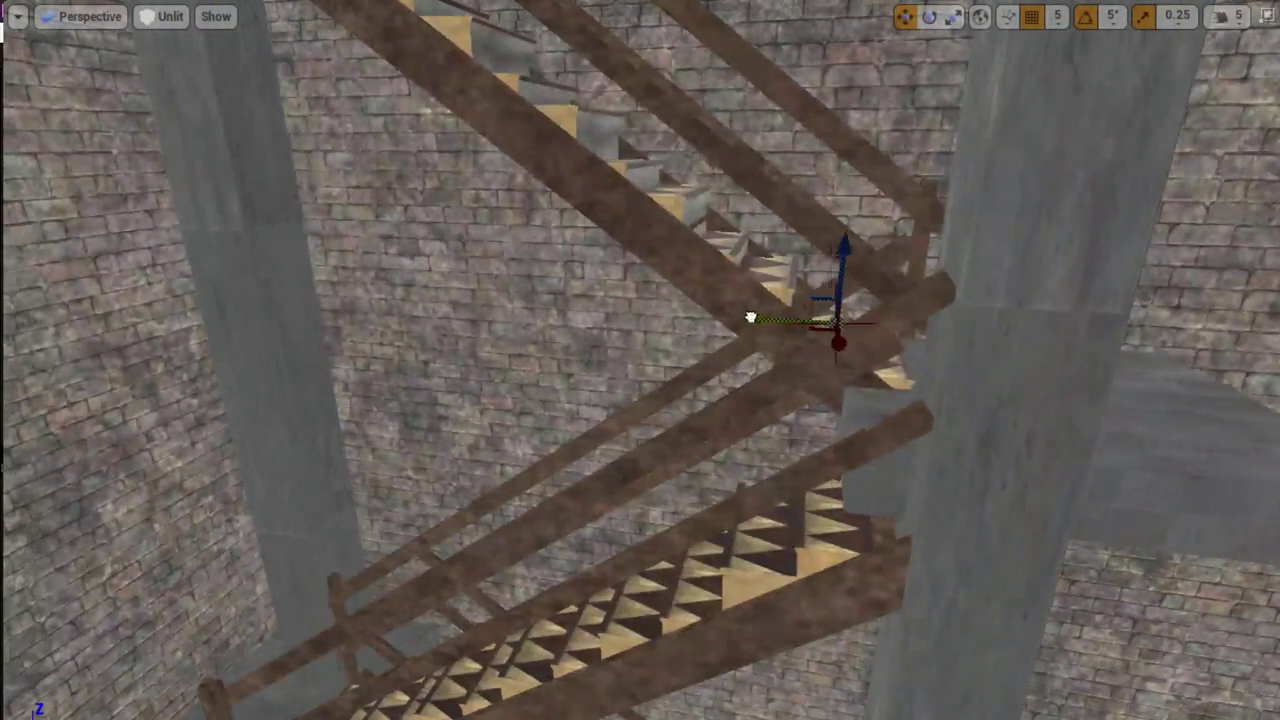
# - Slide the landing slab sideways along Y and lower it to fit under the stairs
pyautogui.moveTo(750, 318); pyautogui.dragTo(817, 329)
pyautogui.moveTo(817, 329)
pyautogui.mouseDown(button='right')
pyautogui.moveTo(717, 380)
pyautogui.moveTo(694, 431)
pyautogui.mouseUp(button='right')
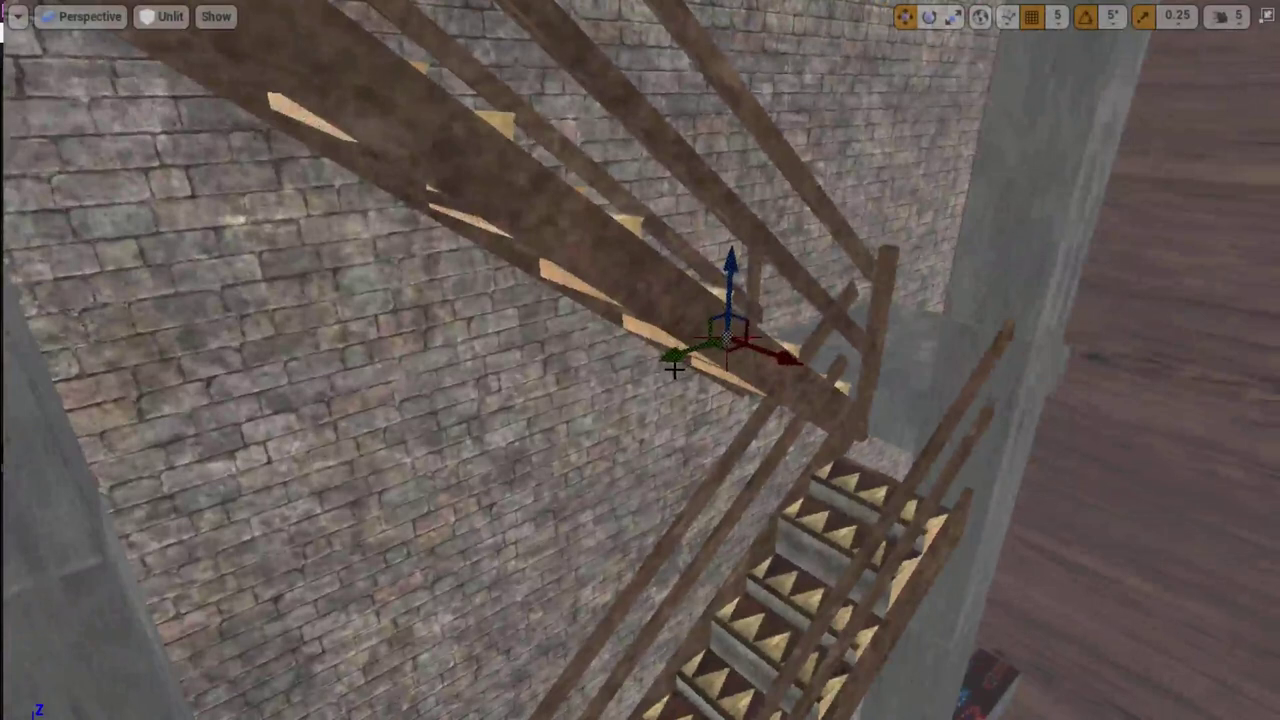
pyautogui.moveTo(647, 367); pyautogui.dragTo(624, 383)
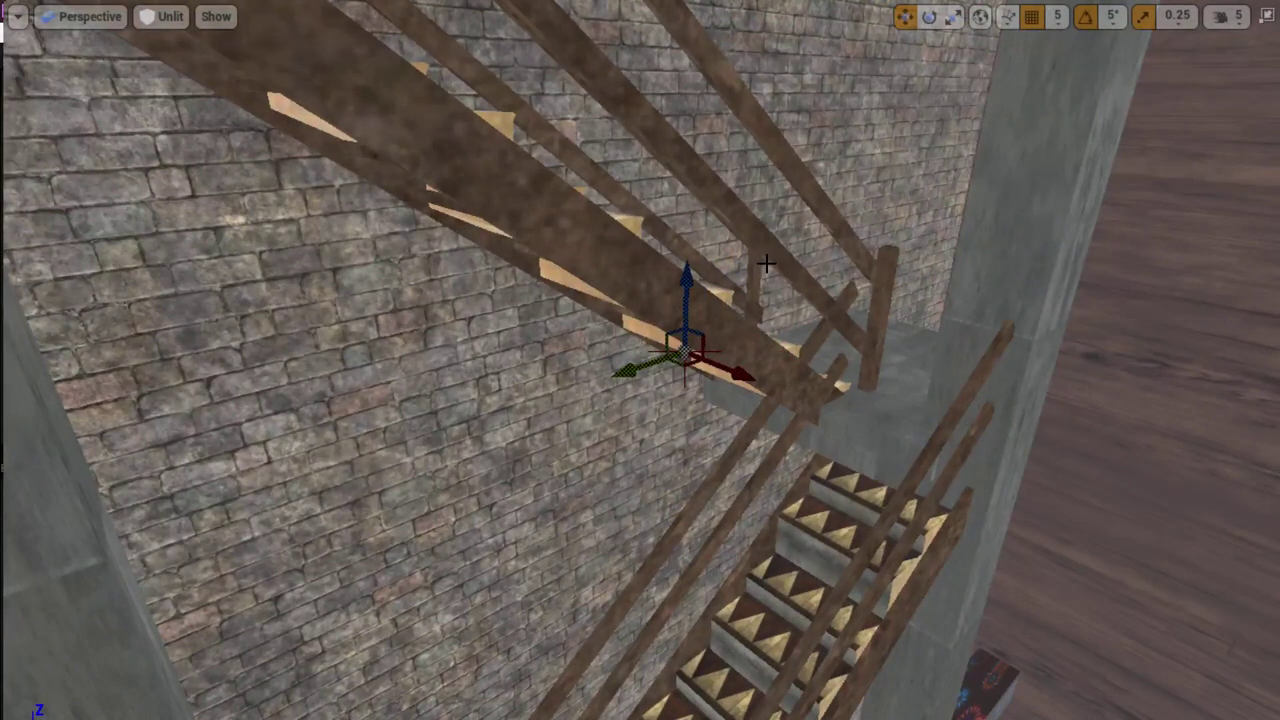
pyautogui.moveTo(682, 278); pyautogui.dragTo(692, 298)
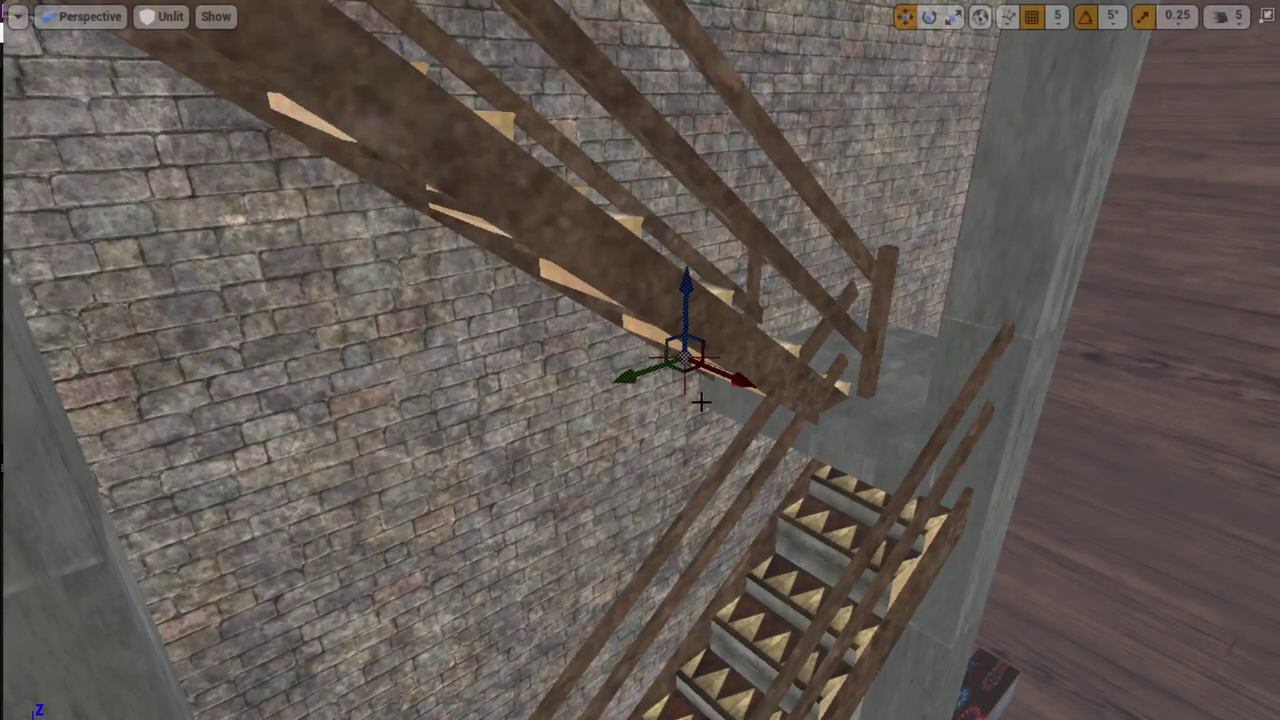
pyautogui.moveTo(700, 401); pyautogui.dragTo(618, 459, button='right')
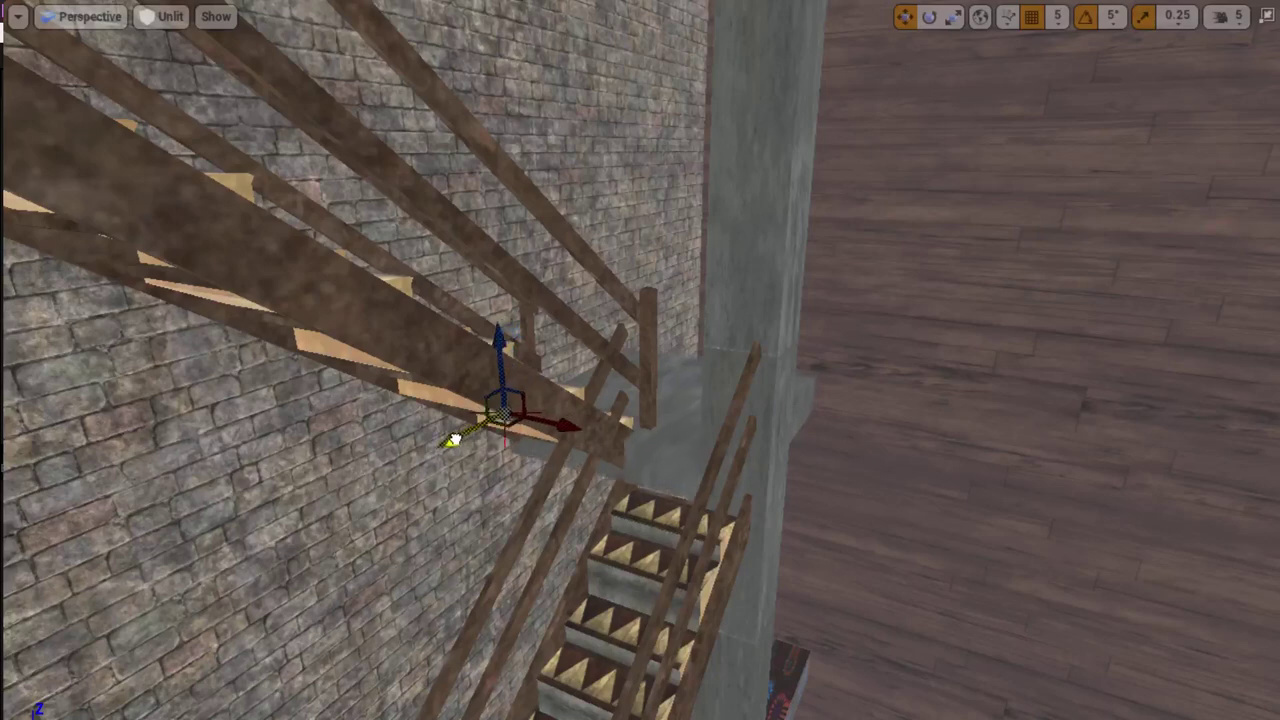
pyautogui.moveTo(513, 452); pyautogui.dragTo(543, 451, button='right')
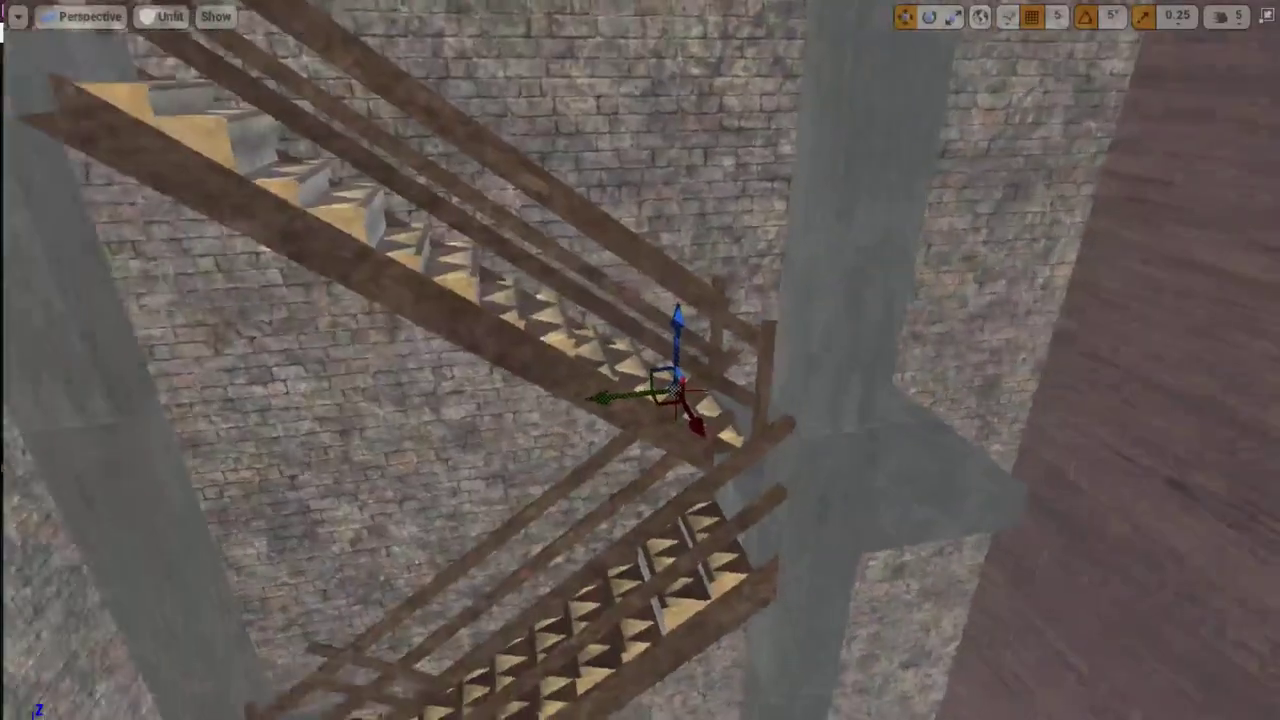
pyautogui.moveTo(537, 389); pyautogui.dragTo(536, 374, button='right')
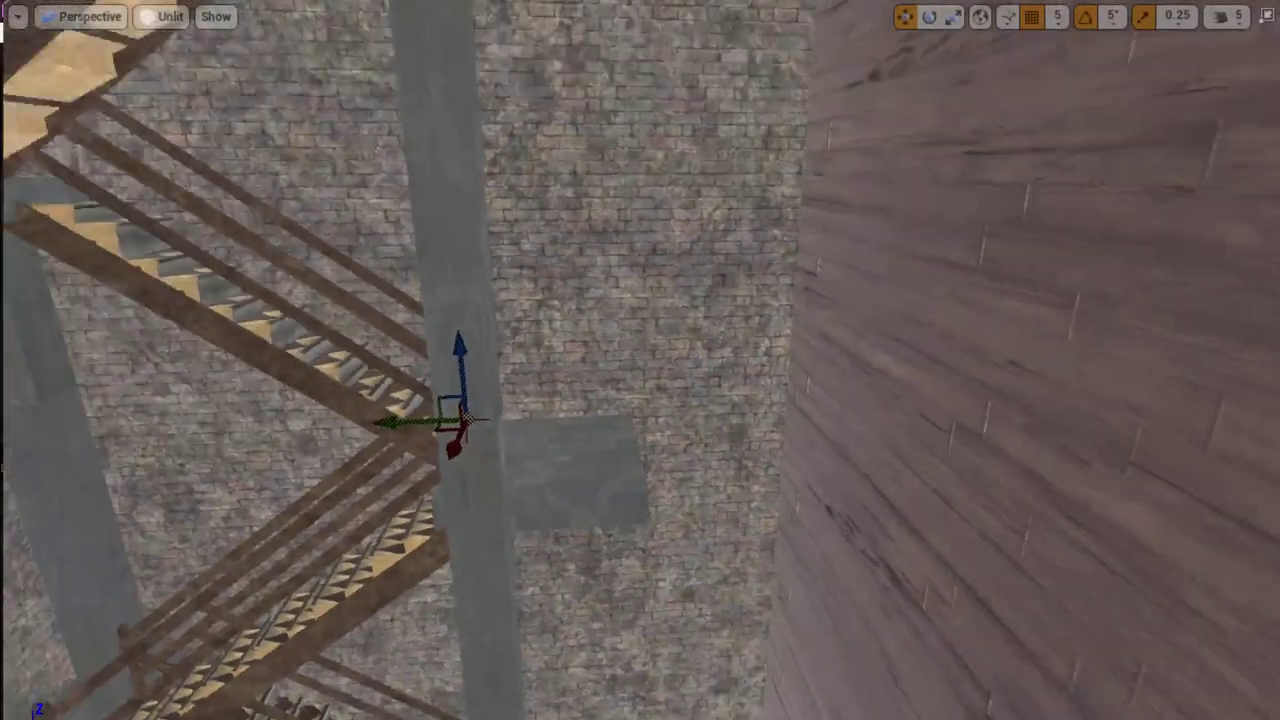
pyautogui.moveTo(464, 418); pyautogui.dragTo(517, 348, button='right')
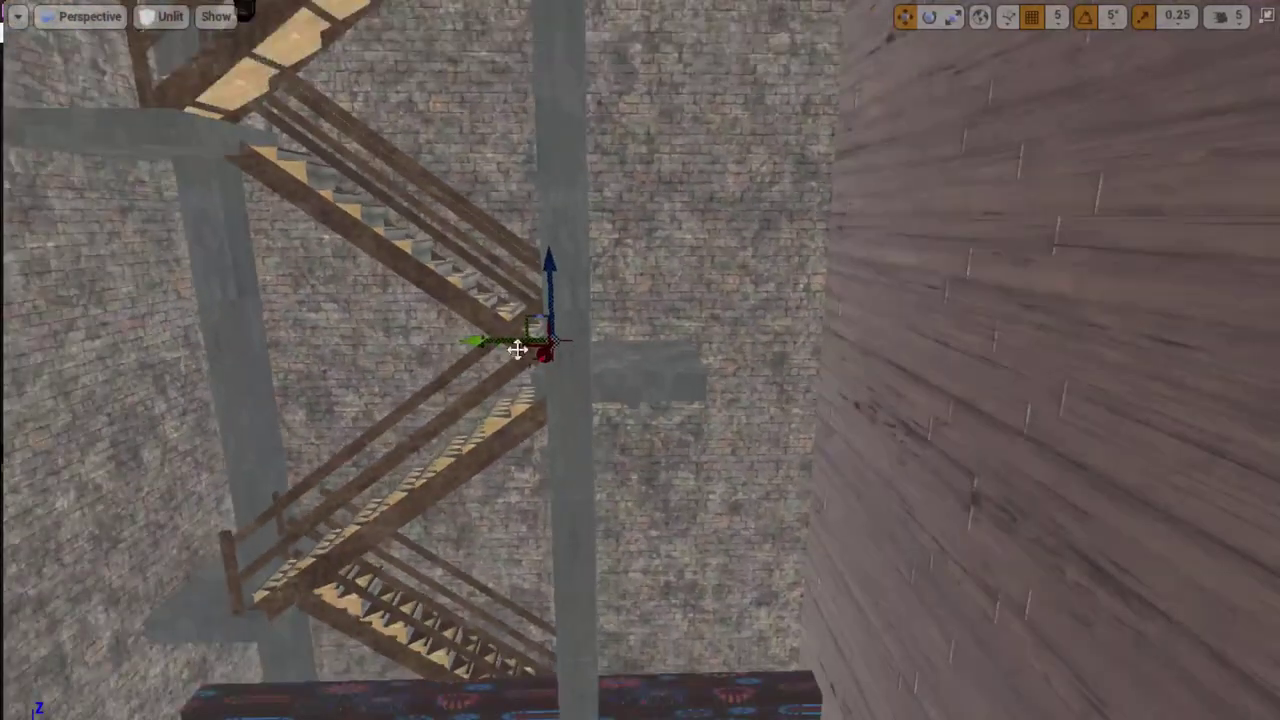
# - Shift the concrete pillar sideways along Y, right and then back left
pyautogui.click(477, 345)
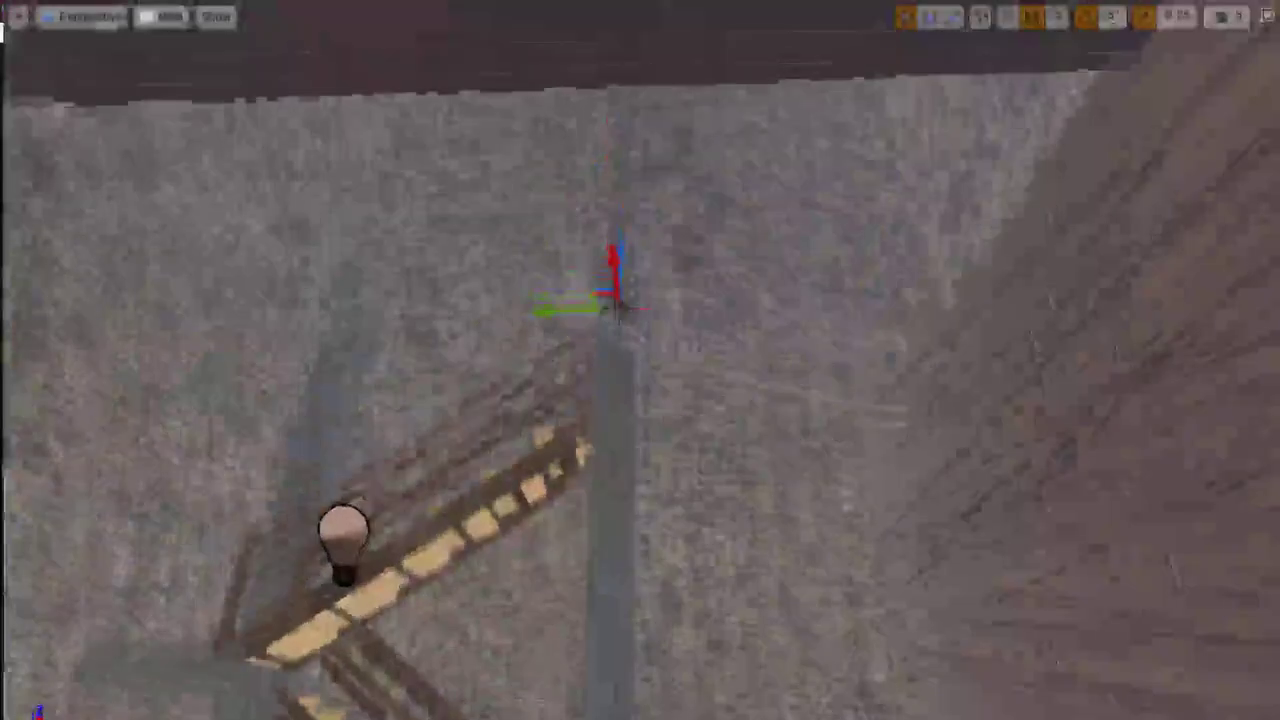
pyautogui.moveTo(633, 488); pyautogui.dragTo(520, 258, button='right')
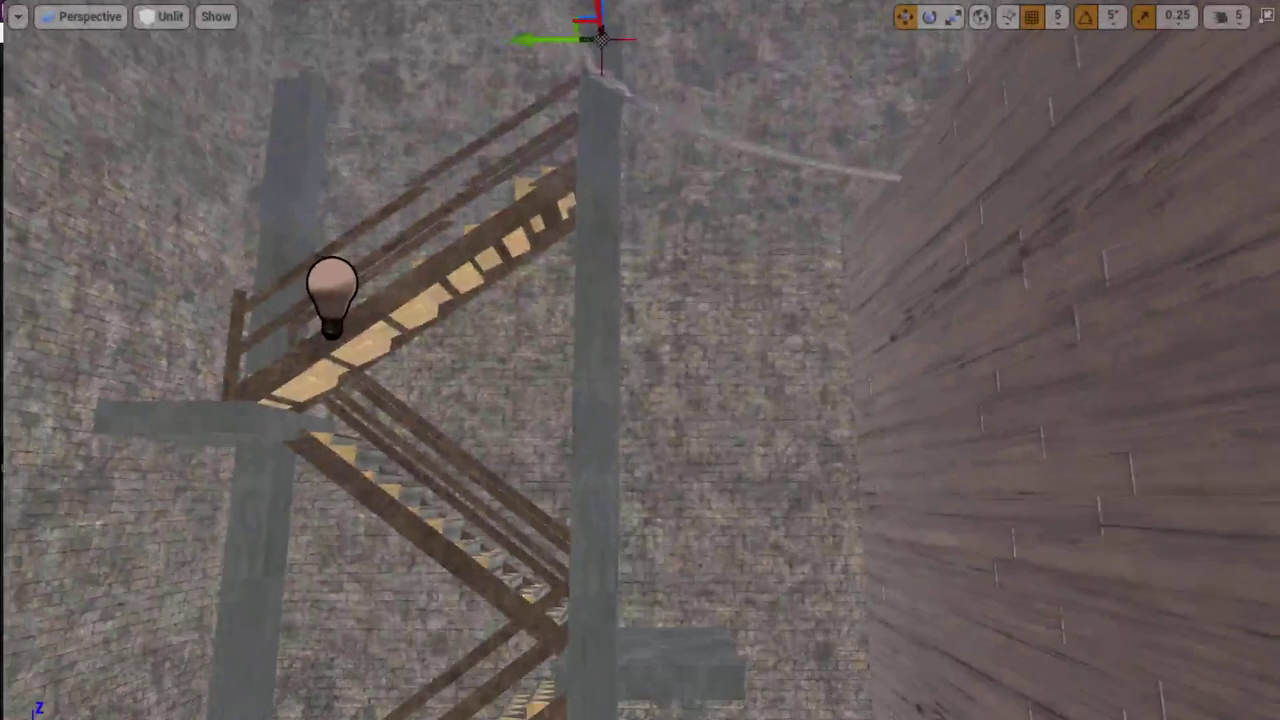
pyautogui.moveTo(531, 76); pyautogui.dragTo(648, 128)
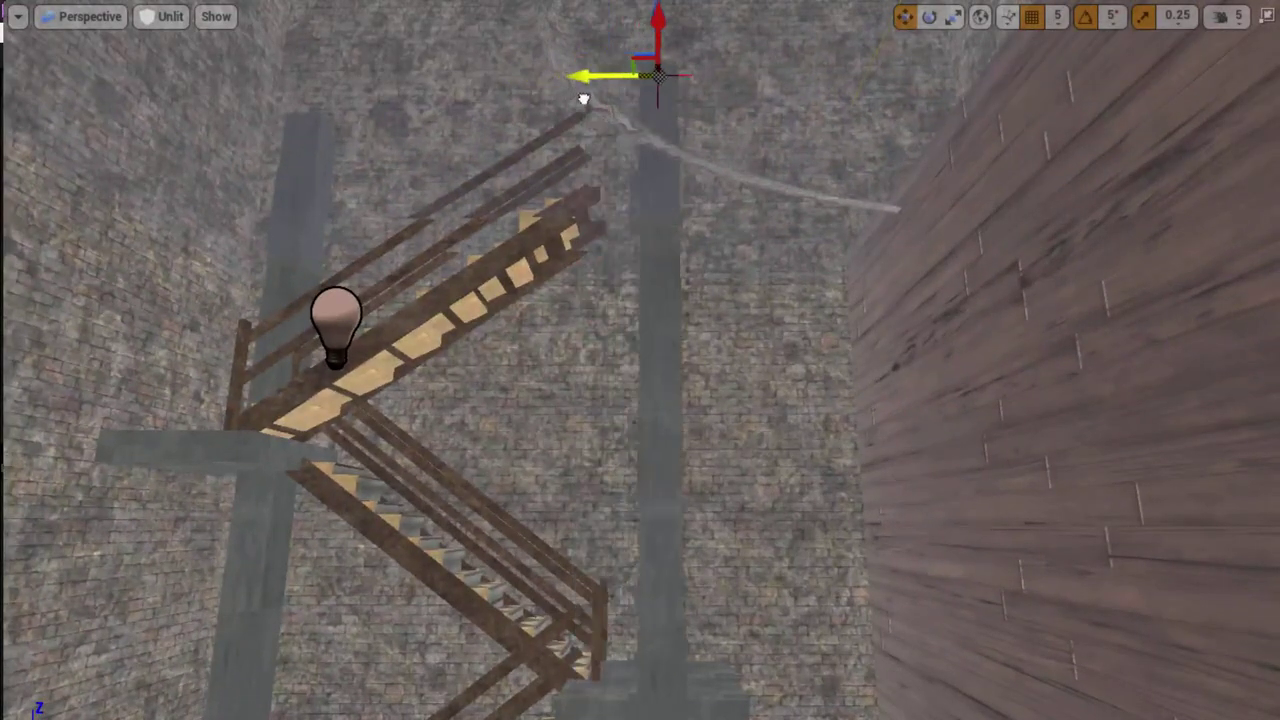
pyautogui.moveTo(722, 75)
pyautogui.mouseDown(button='right')
pyautogui.moveTo(700, 160)
pyautogui.moveTo(780, 120)
pyautogui.mouseUp(button='right')
pyautogui.moveTo(601, 283)
pyautogui.mouseDown(button='right')
pyautogui.moveTo(656, 317)
pyautogui.moveTo(667, 286)
pyautogui.moveTo(675, 360)
pyautogui.mouseUp(button='right')
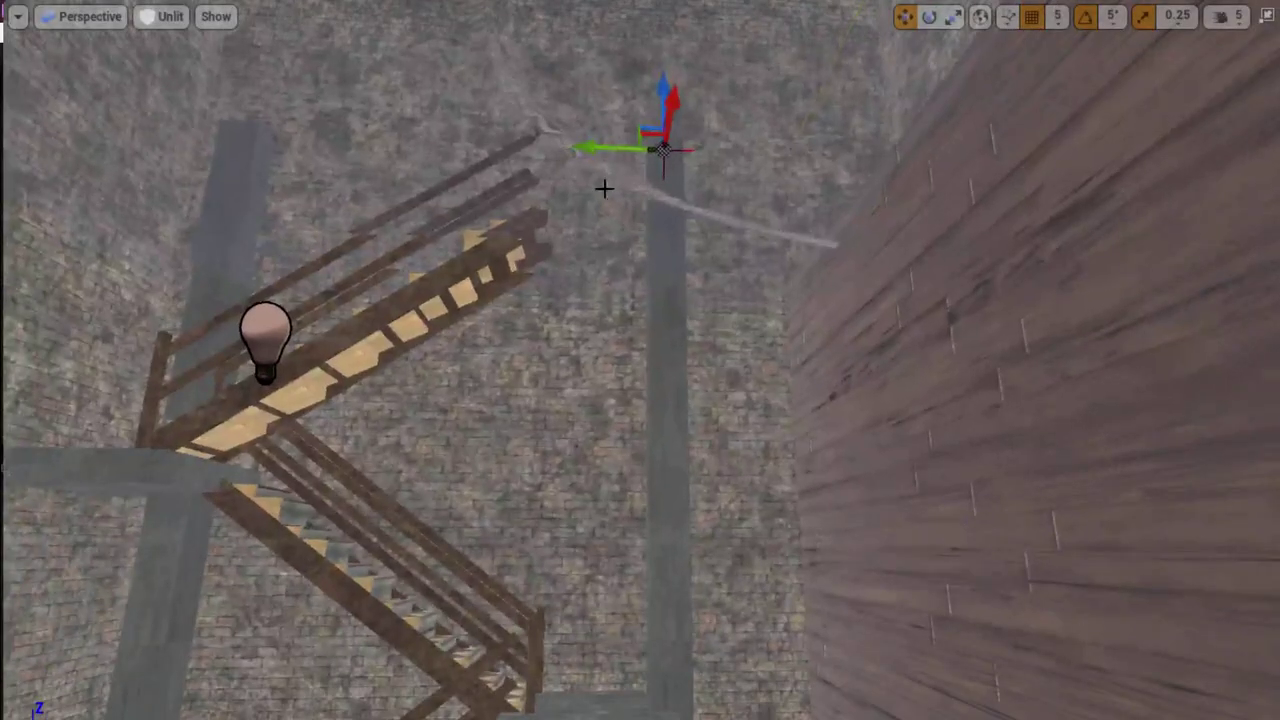
pyautogui.moveTo(593, 149); pyautogui.dragTo(524, 178)
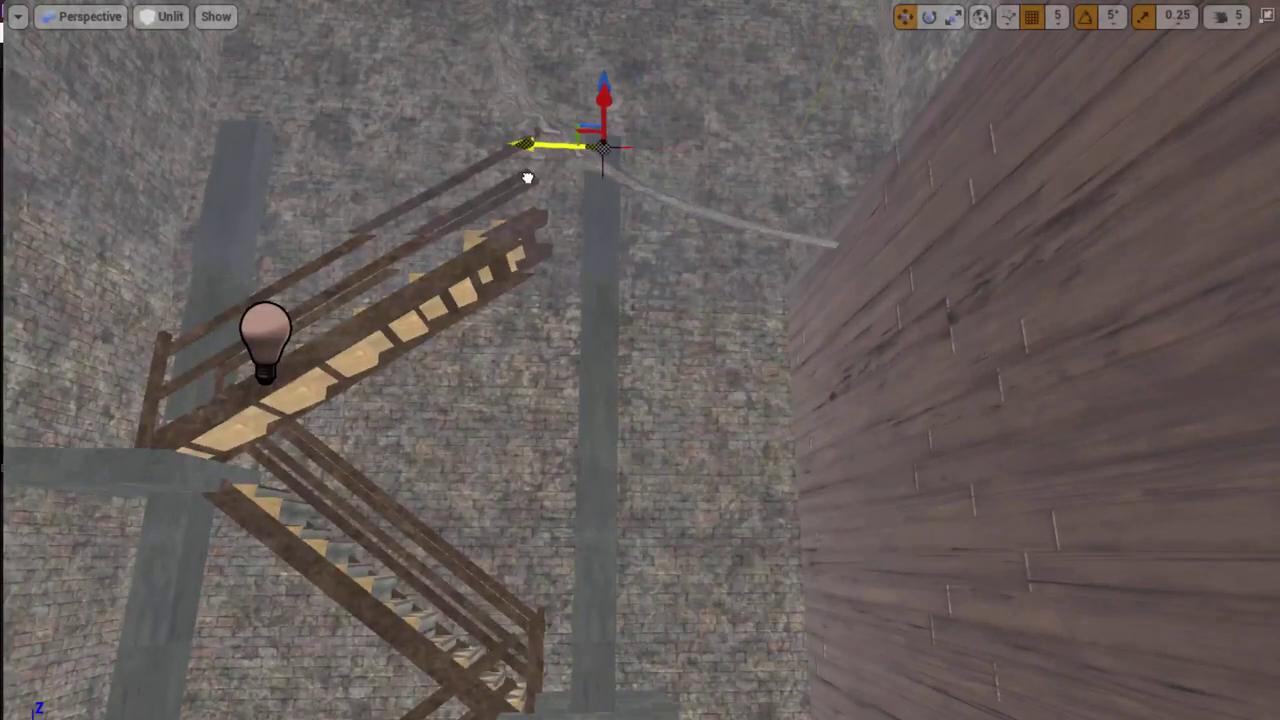
pyautogui.moveTo(640, 360); pyautogui.dragTo(640, 470, button='right')
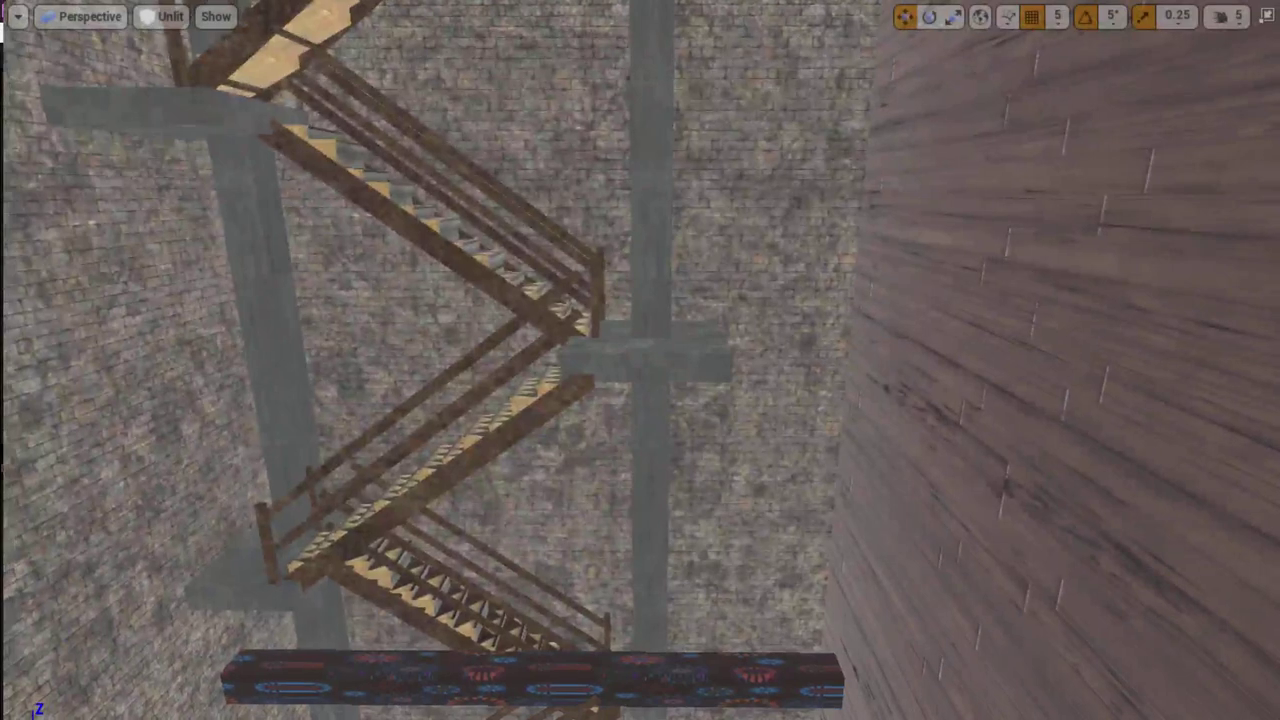
pyautogui.moveTo(640, 360); pyautogui.dragTo(630, 330, button='right')
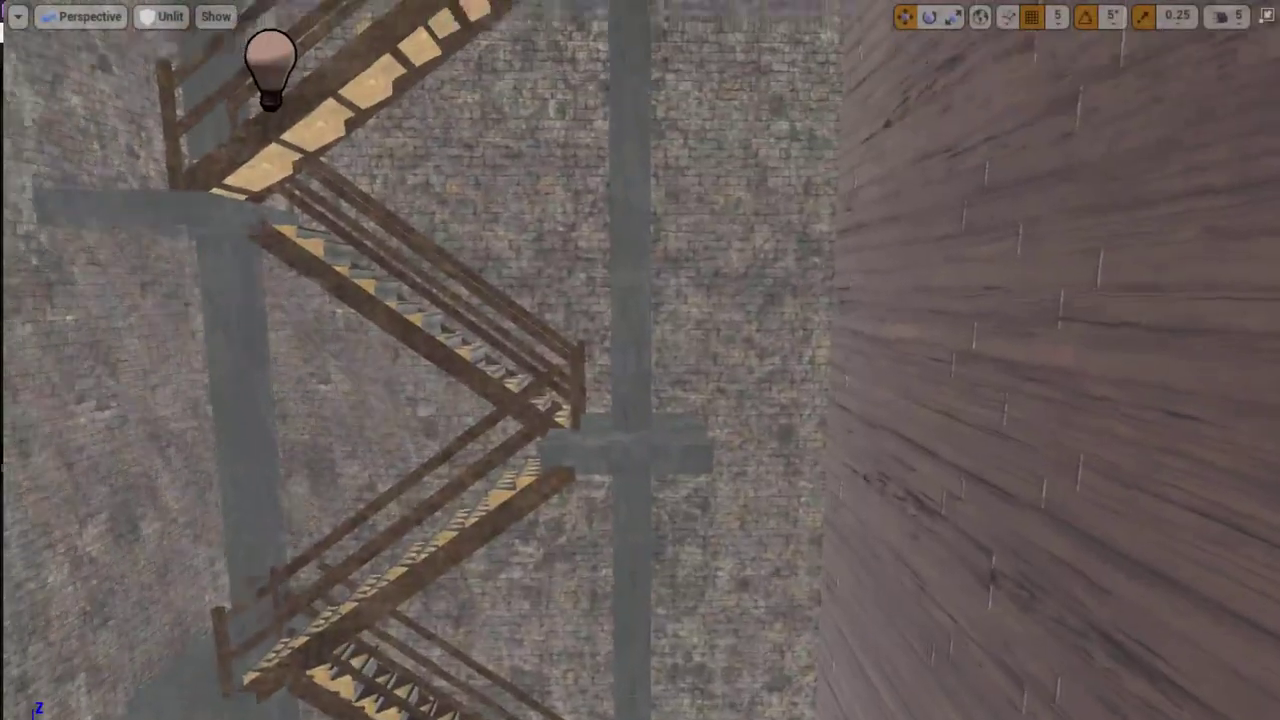
# - Lower the stair piece onto the patterned beam and slide it sideways into place
pyautogui.moveTo(593, 638); pyautogui.dragTo(593, 580, button='right')
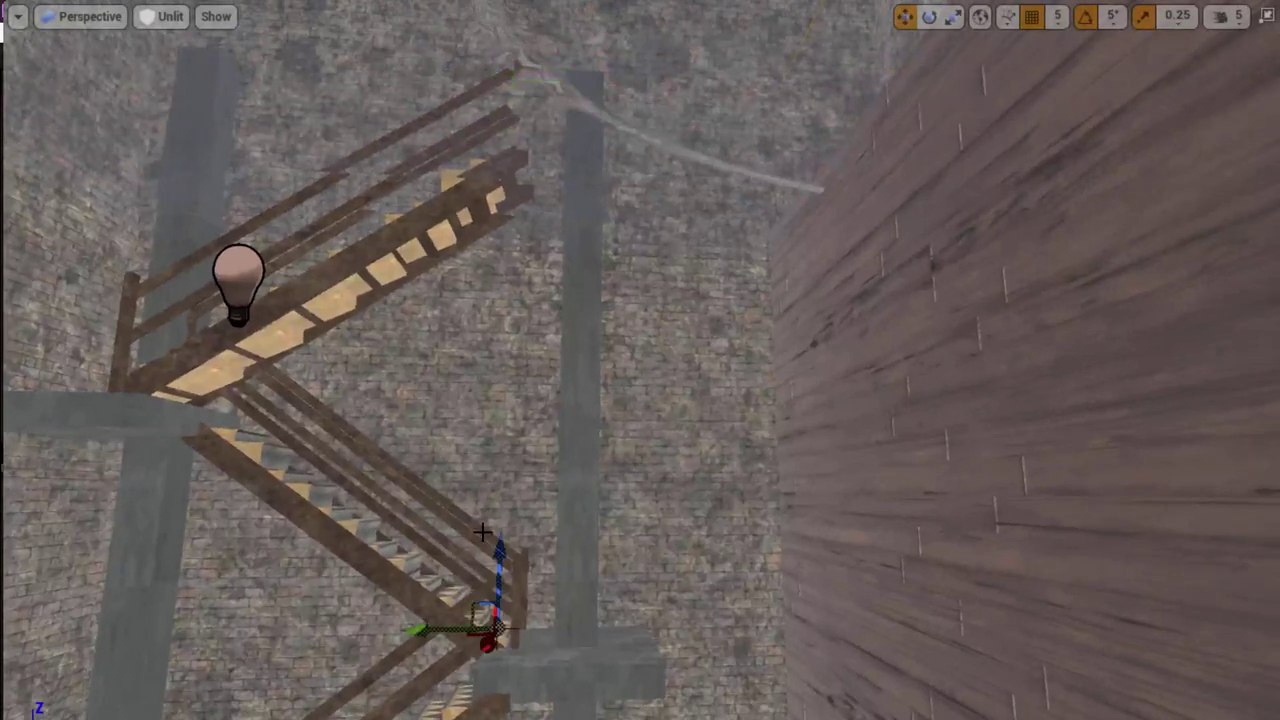
pyautogui.moveTo(500, 549)
pyautogui.mouseDown()
pyautogui.moveTo(517, 63)
pyautogui.moveTo(515, 152)
pyautogui.mouseUp()
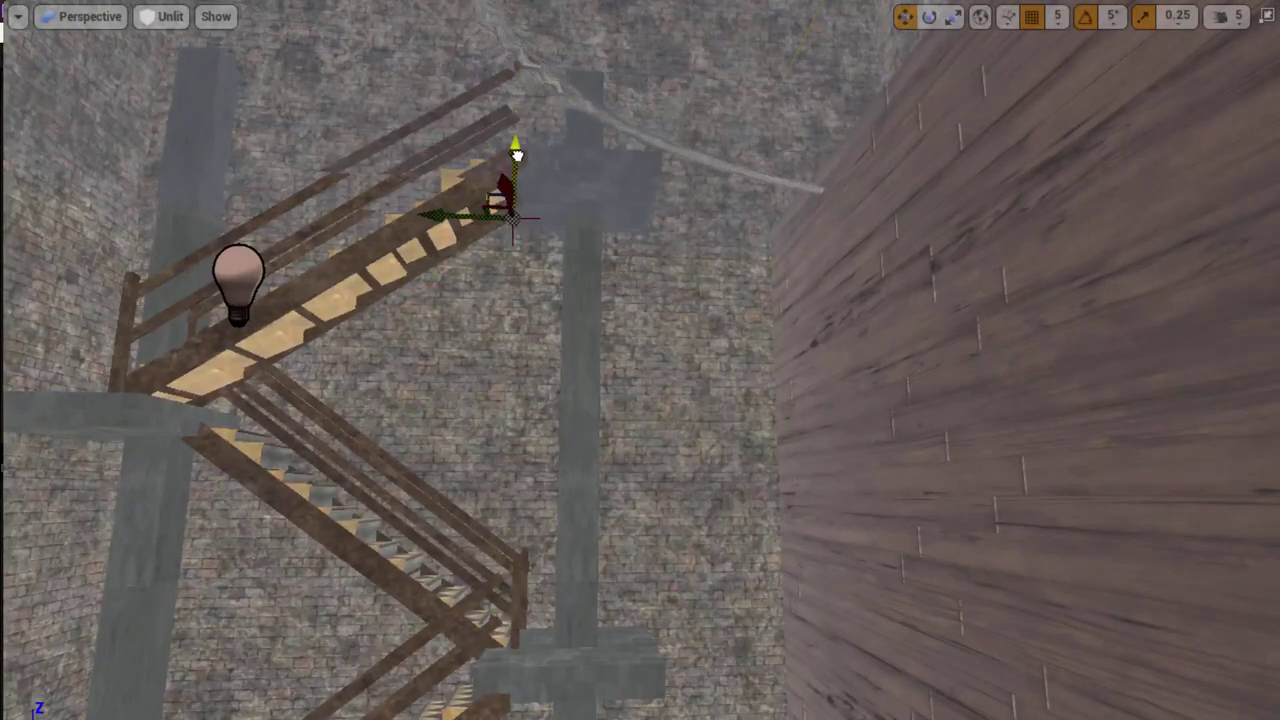
pyautogui.moveTo(528, 387); pyautogui.dragTo(556, 502, button='right')
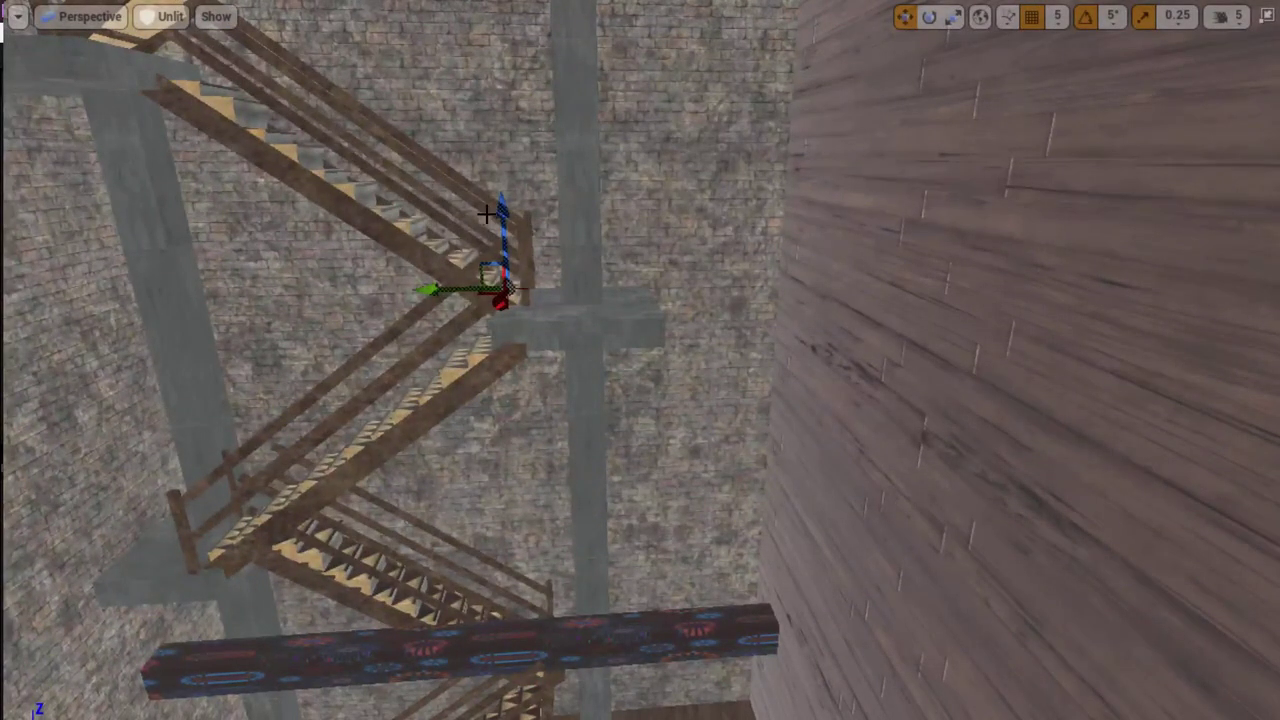
pyautogui.moveTo(503, 215)
pyautogui.mouseDown()
pyautogui.moveTo(517, 420)
pyautogui.moveTo(600, 620)
pyautogui.mouseUp()
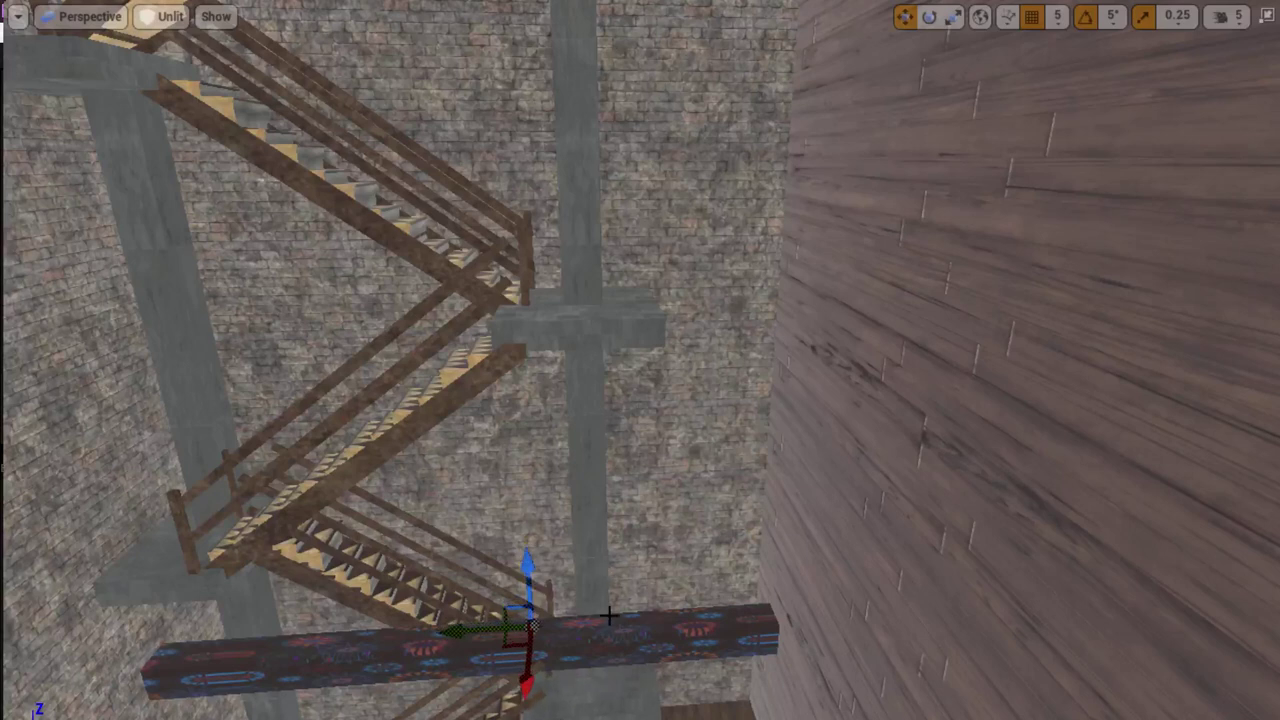
pyautogui.moveTo(608, 617)
pyautogui.mouseDown(button='right')
pyautogui.moveTo(497, 290)
pyautogui.moveTo(497, 250)
pyautogui.mouseUp(button='right')
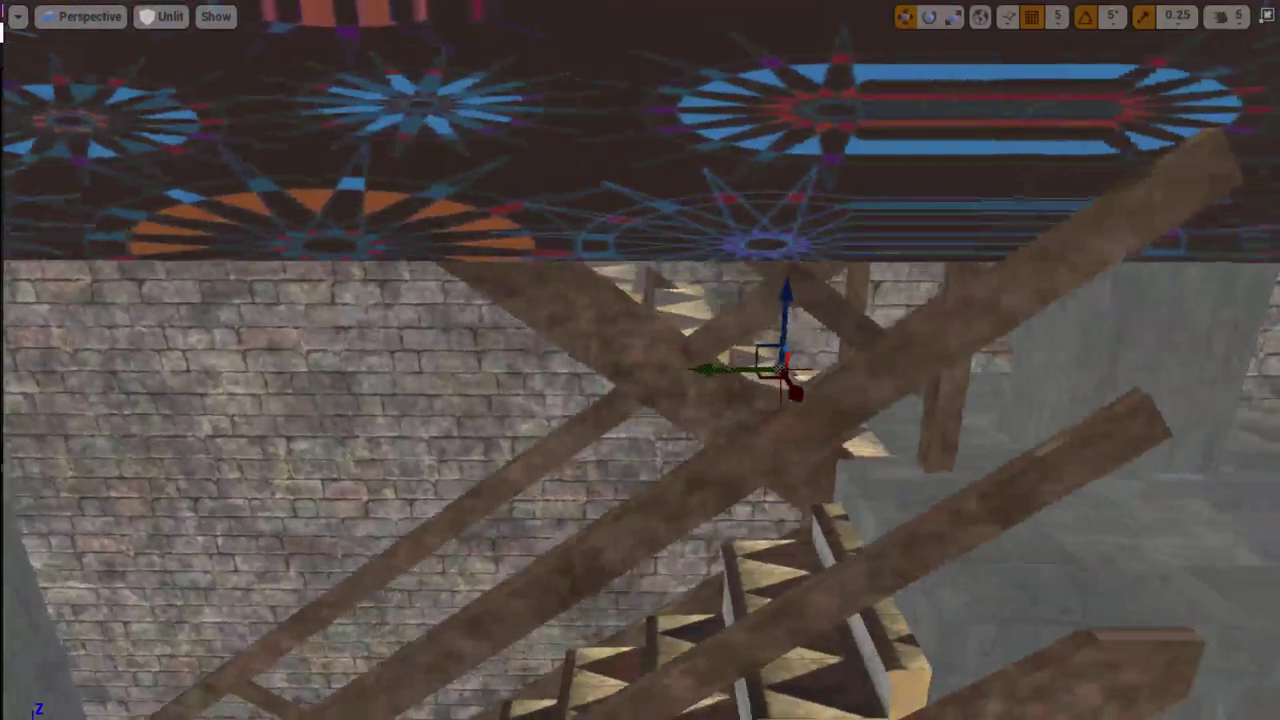
pyautogui.moveTo(650, 358); pyautogui.dragTo(669, 357)
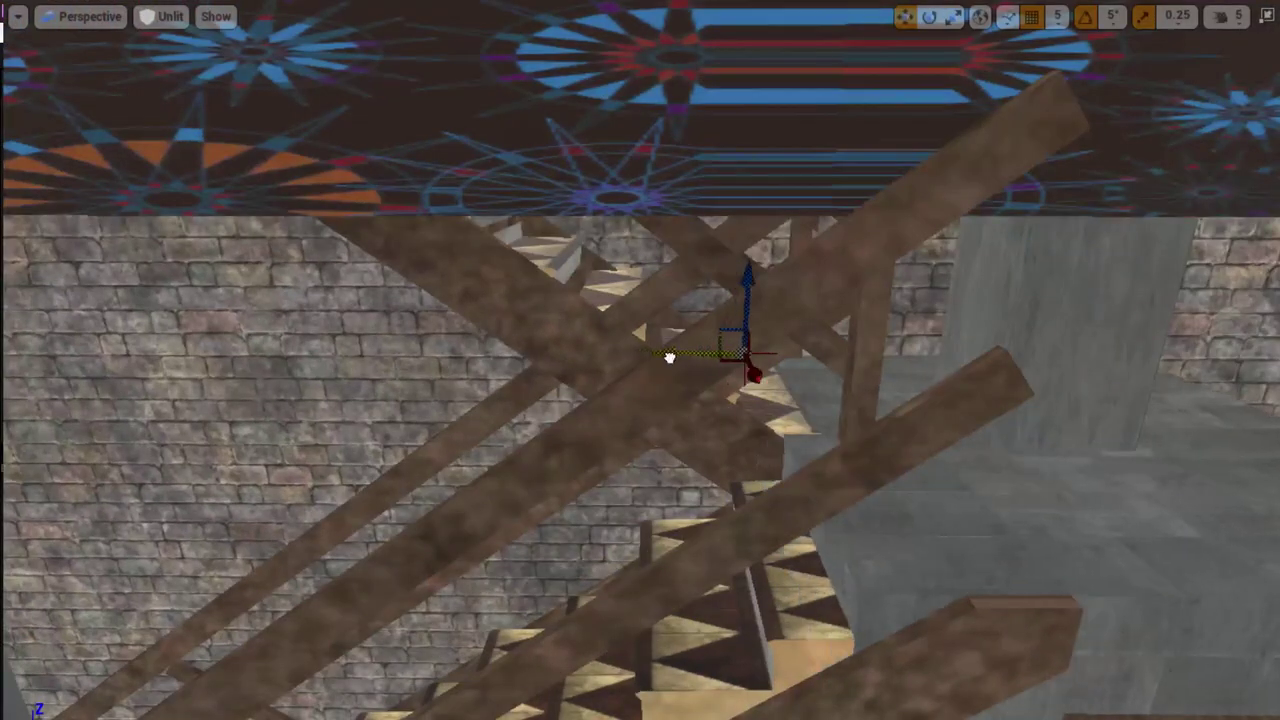
pyautogui.moveTo(669, 357)
pyautogui.mouseDown(button='right')
pyautogui.moveTo(669, 560)
pyautogui.moveTo(741, 492)
pyautogui.moveTo(677, 391)
pyautogui.mouseUp(button='right')
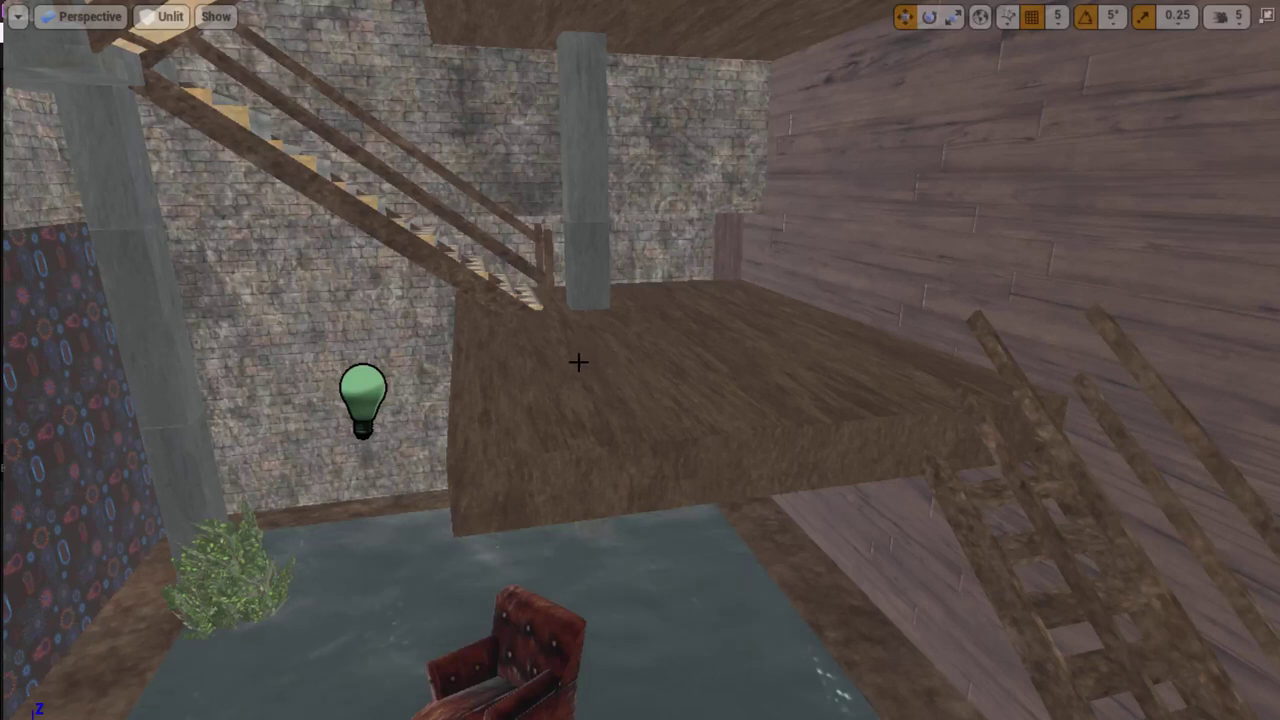
pyautogui.moveTo(555, 355)
pyautogui.mouseDown(button='right')
pyautogui.moveTo(517, 340)
pyautogui.moveTo(491, 363)
pyautogui.mouseUp(button='right')
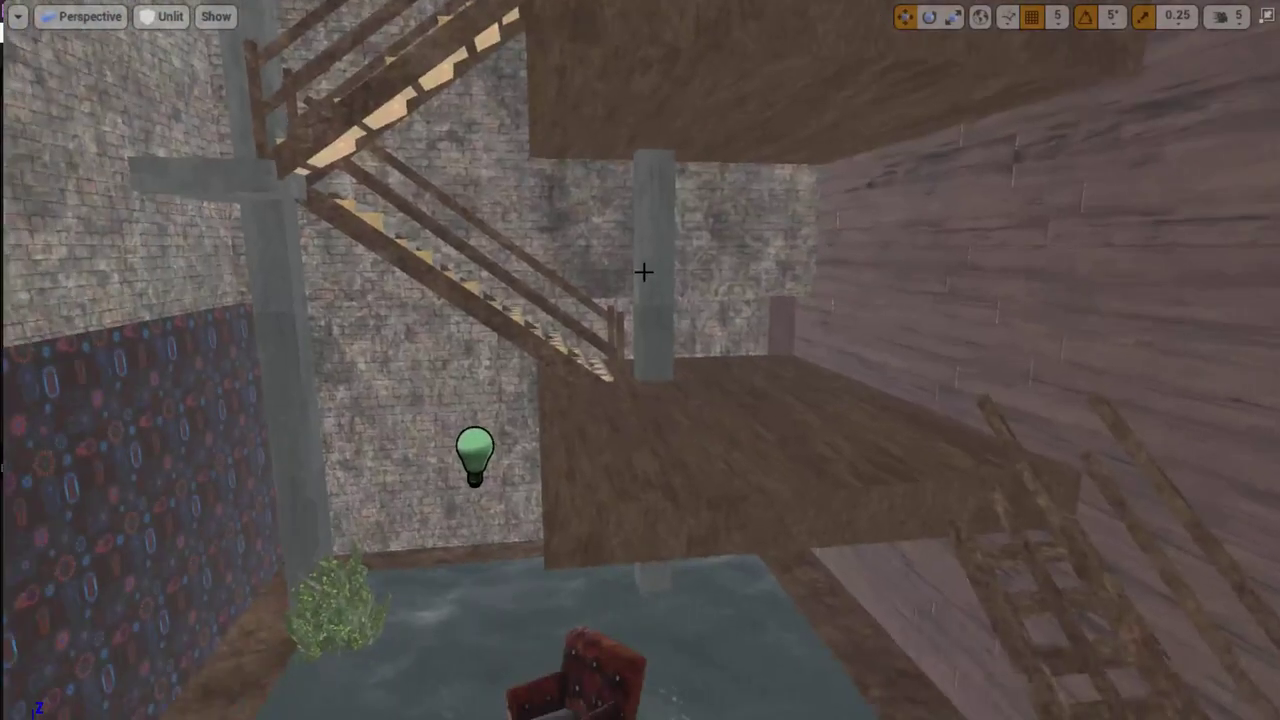
pyautogui.moveTo(497, 342); pyautogui.dragTo(499, 342, button='right')
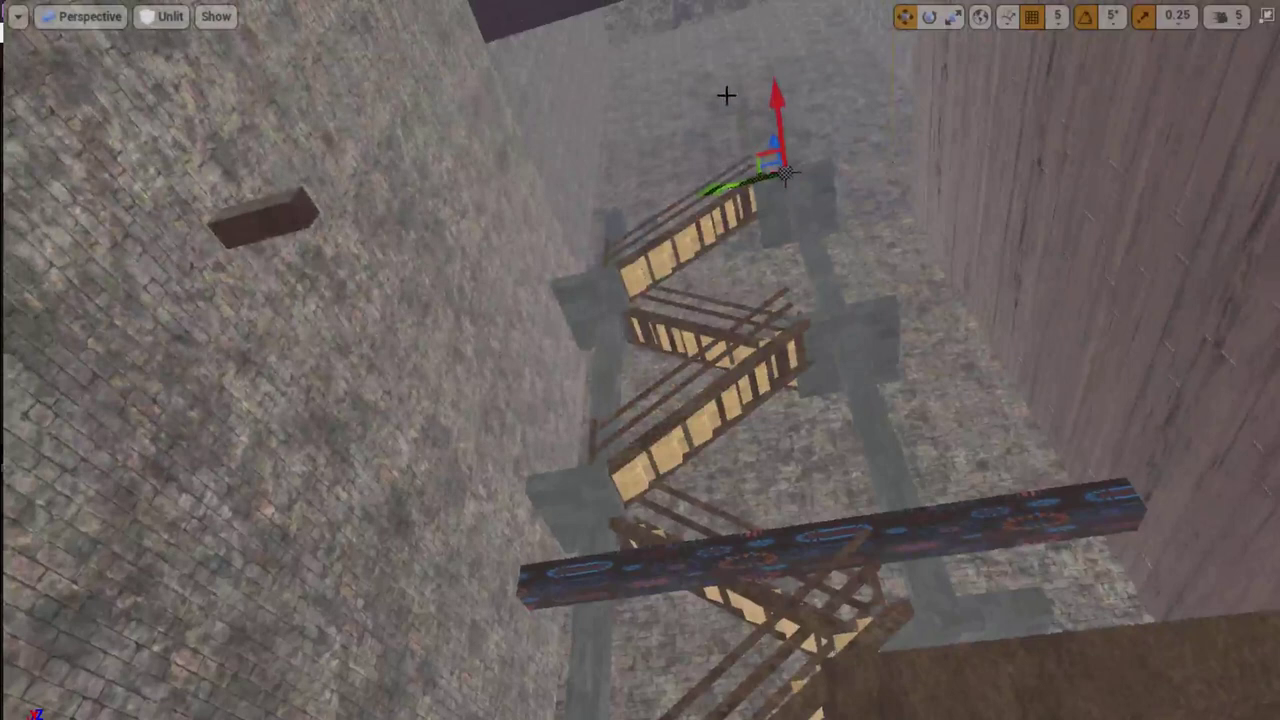
pyautogui.moveTo(666, 297); pyautogui.dragTo(666, 297, button='right')
pyautogui.moveTo(640, 135); pyautogui.dragTo(579, 96)
pyautogui.moveTo(567, 365); pyautogui.dragTo(567, 365, button='right')
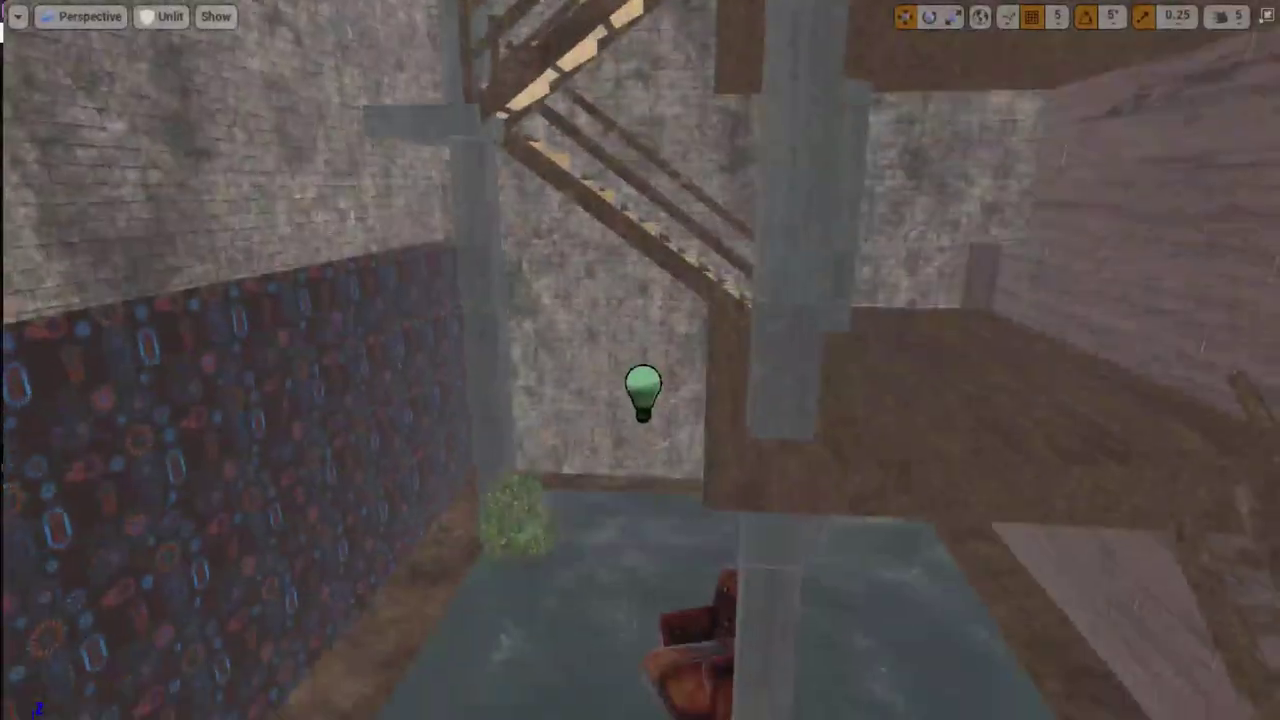
pyautogui.moveTo(697, 441); pyautogui.dragTo(697, 441, button='right')
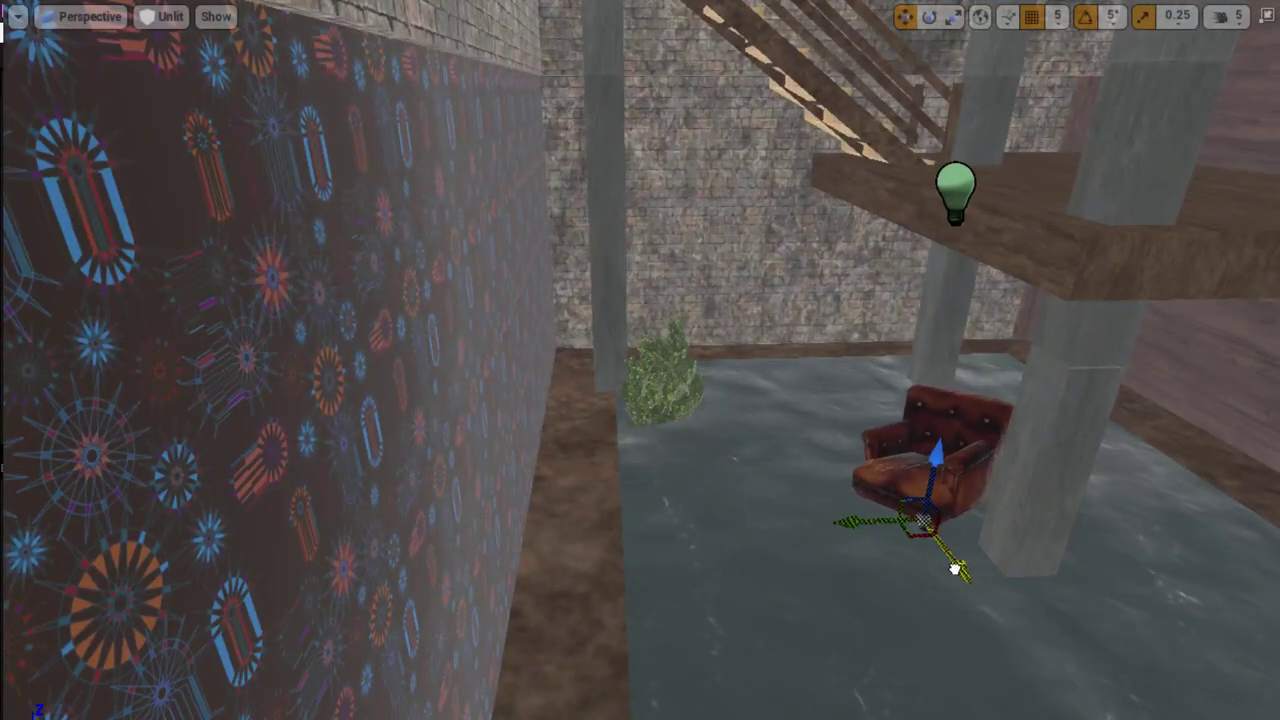
pyautogui.moveTo(842, 540); pyautogui.dragTo(842, 540, button='right')
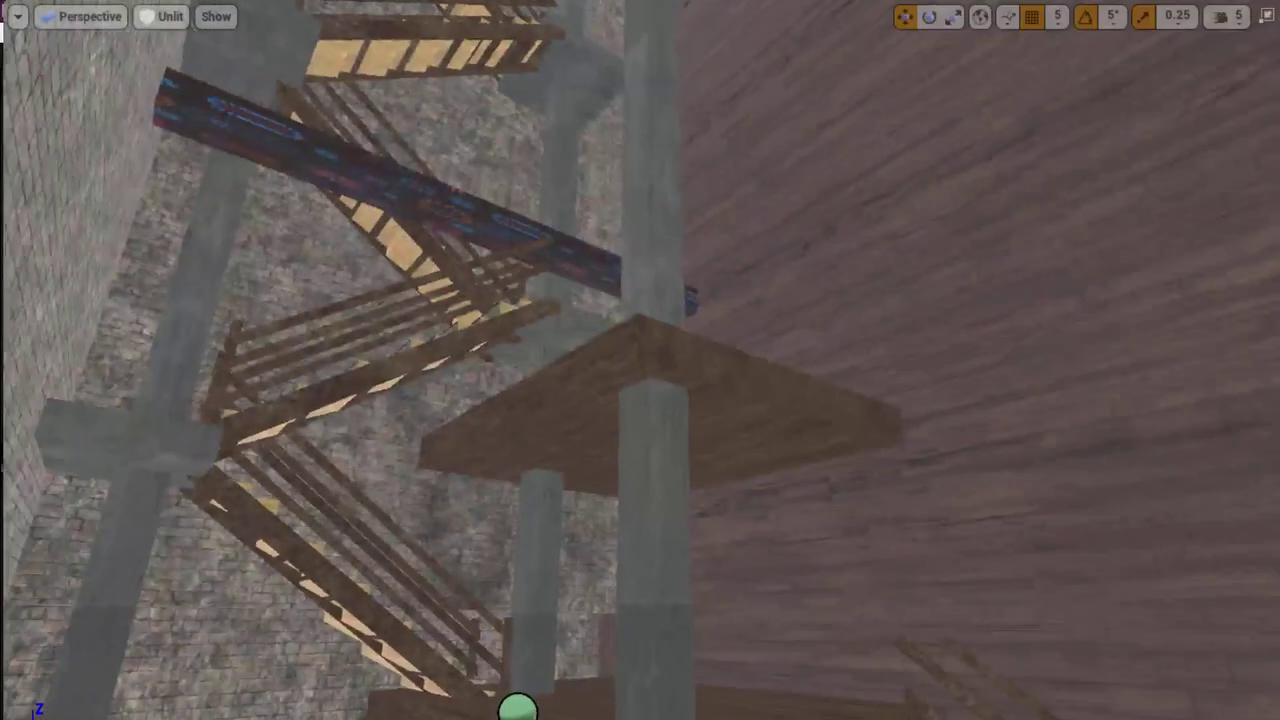
pyautogui.moveTo(640, 360); pyautogui.dragTo(640, 360, button='right')
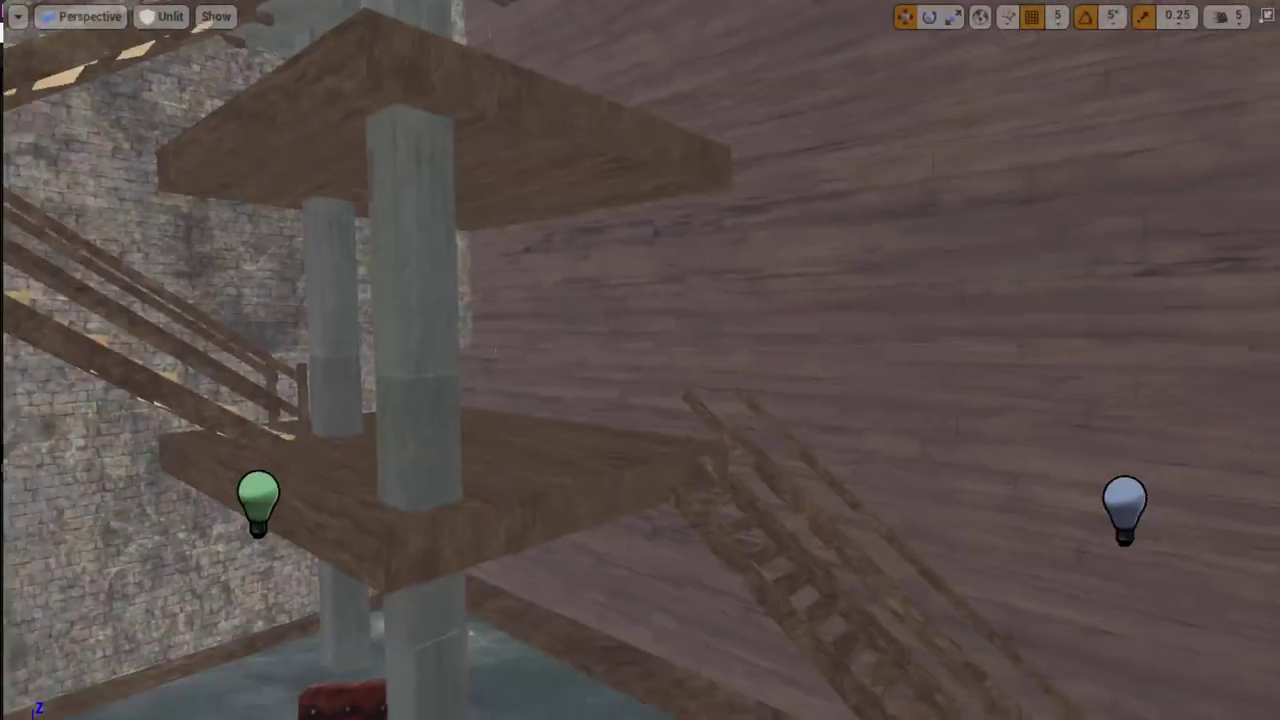
pyautogui.moveTo(734, 537); pyautogui.dragTo(233, 578, button='right')
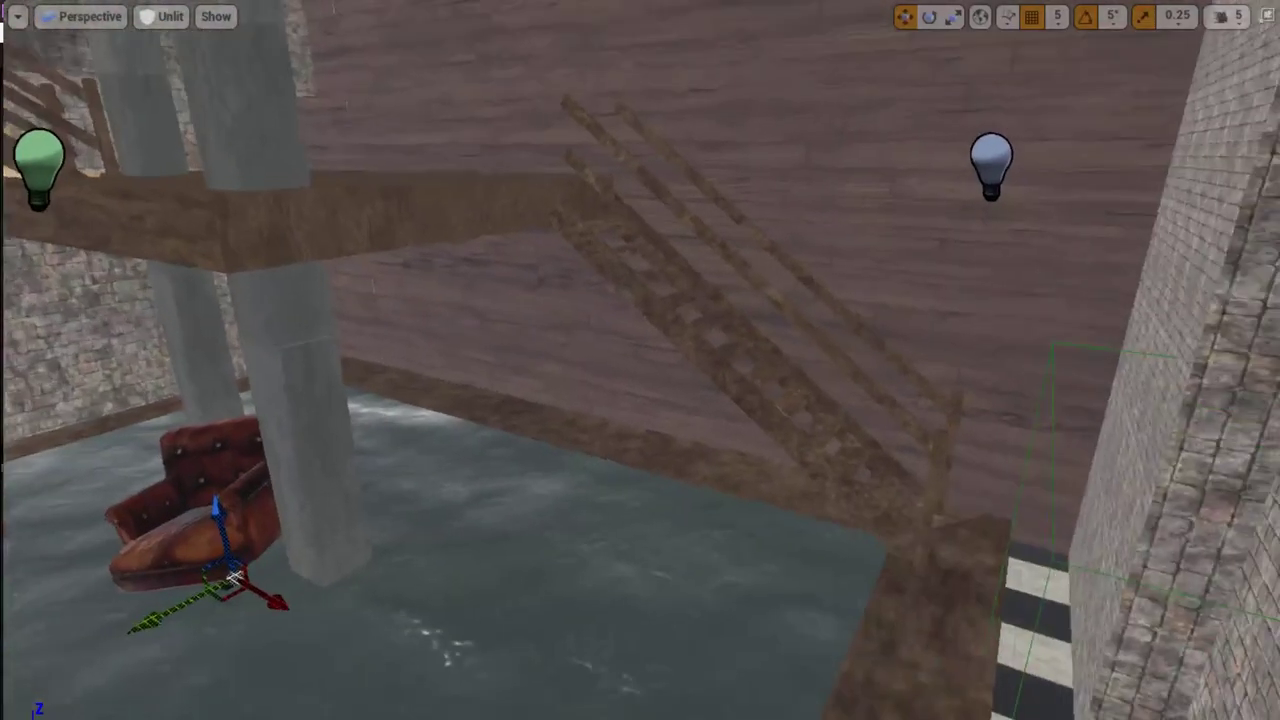
pyautogui.moveTo(735, 542); pyautogui.dragTo(735, 542, button='right')
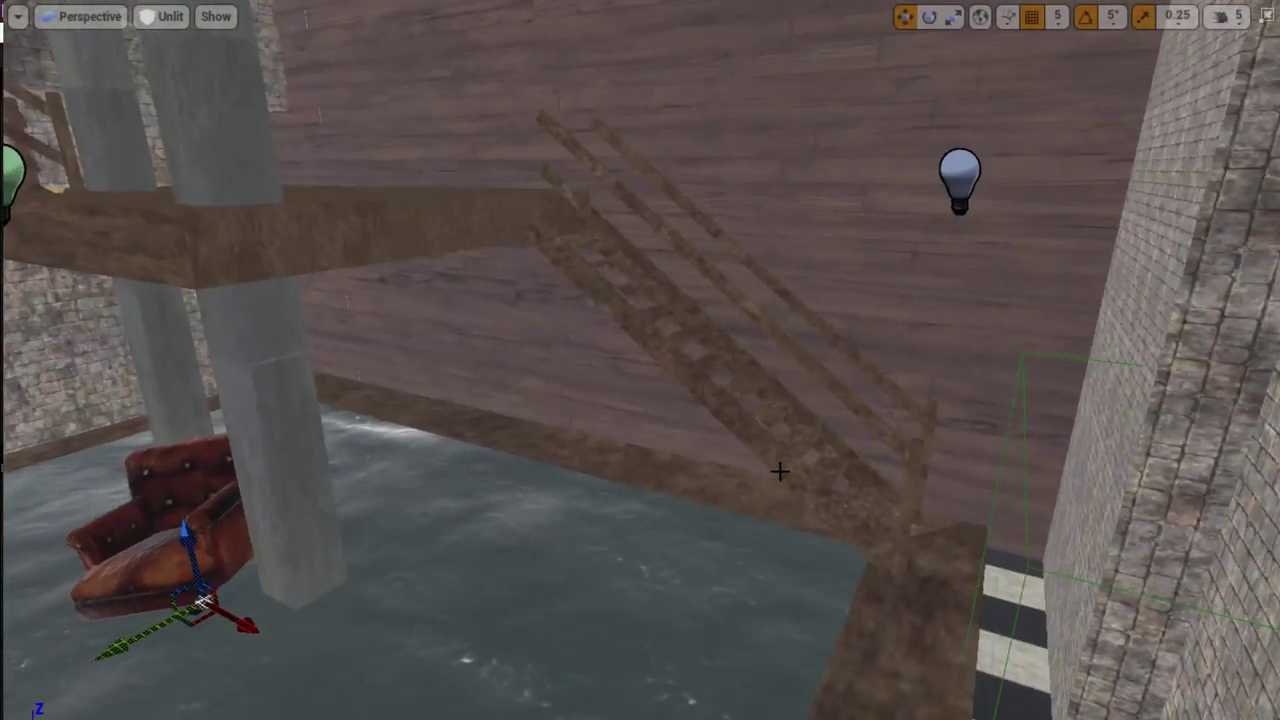
# - Shift the ground-floor wooden staircase along Z and Y until its top meets the landing
pyautogui.moveTo(734, 436); pyautogui.dragTo(692, 429)
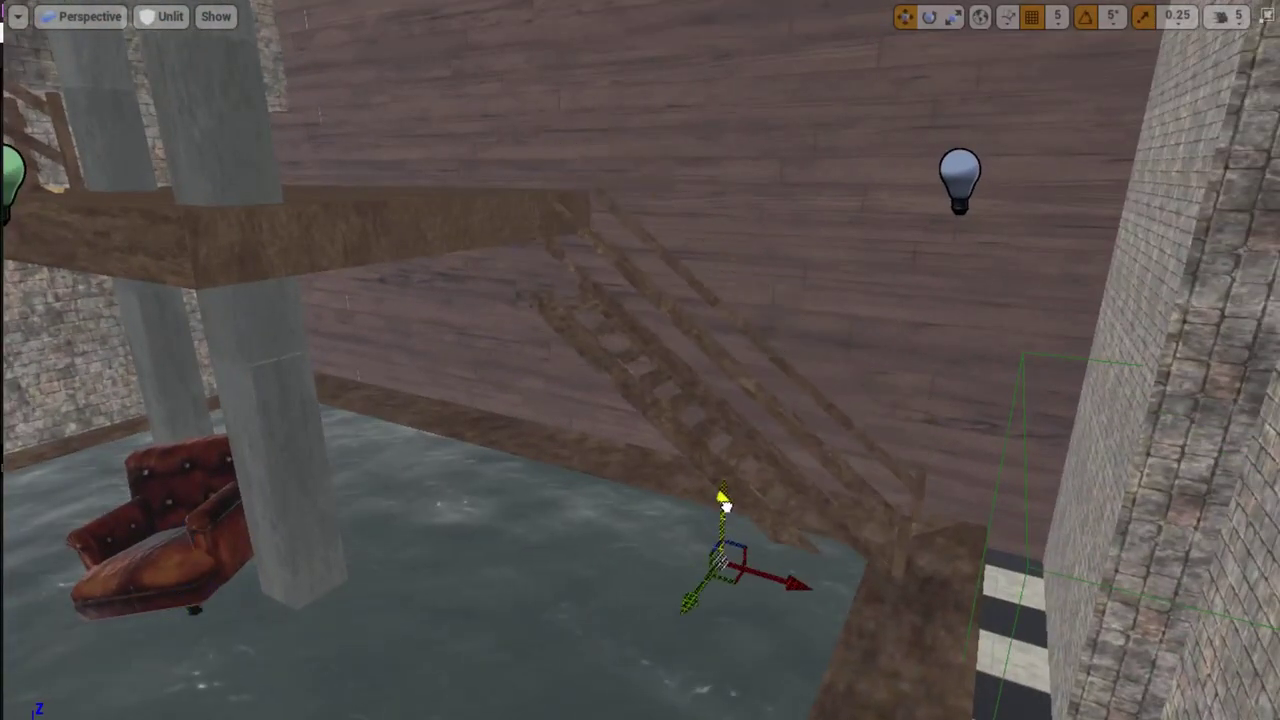
pyautogui.press('r')
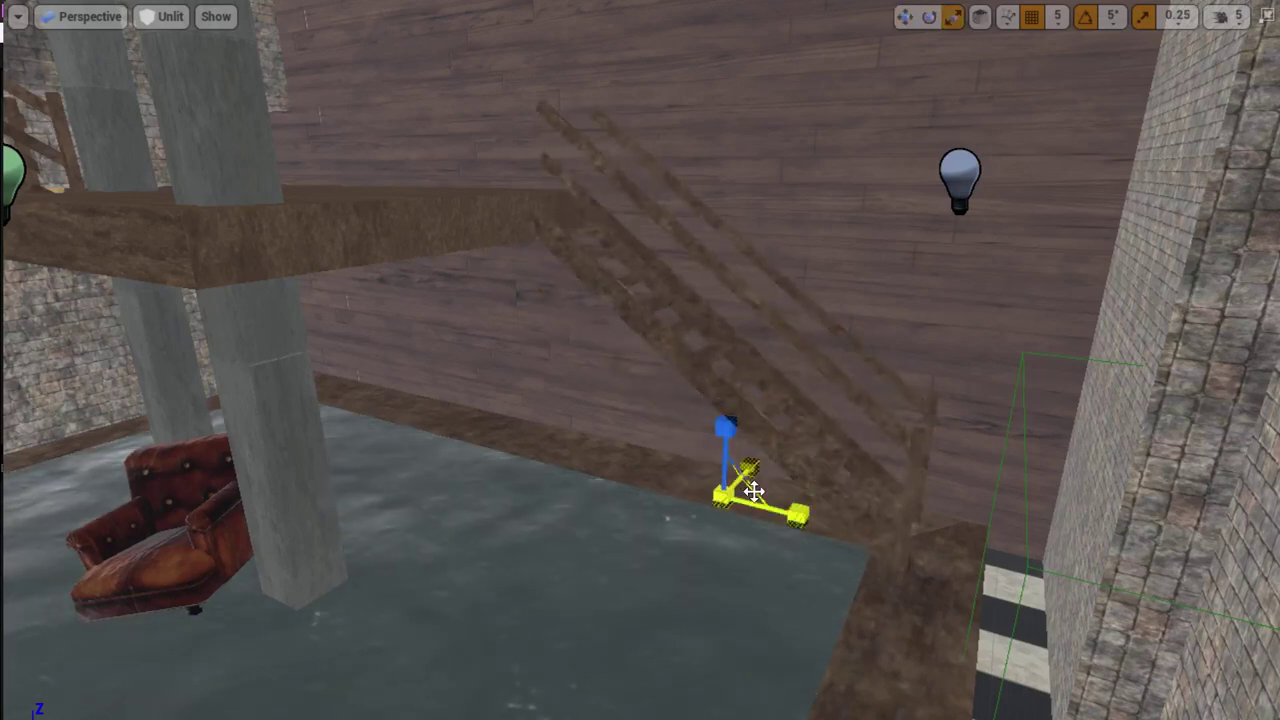
pyautogui.moveTo(789, 514); pyautogui.dragTo(774, 511)
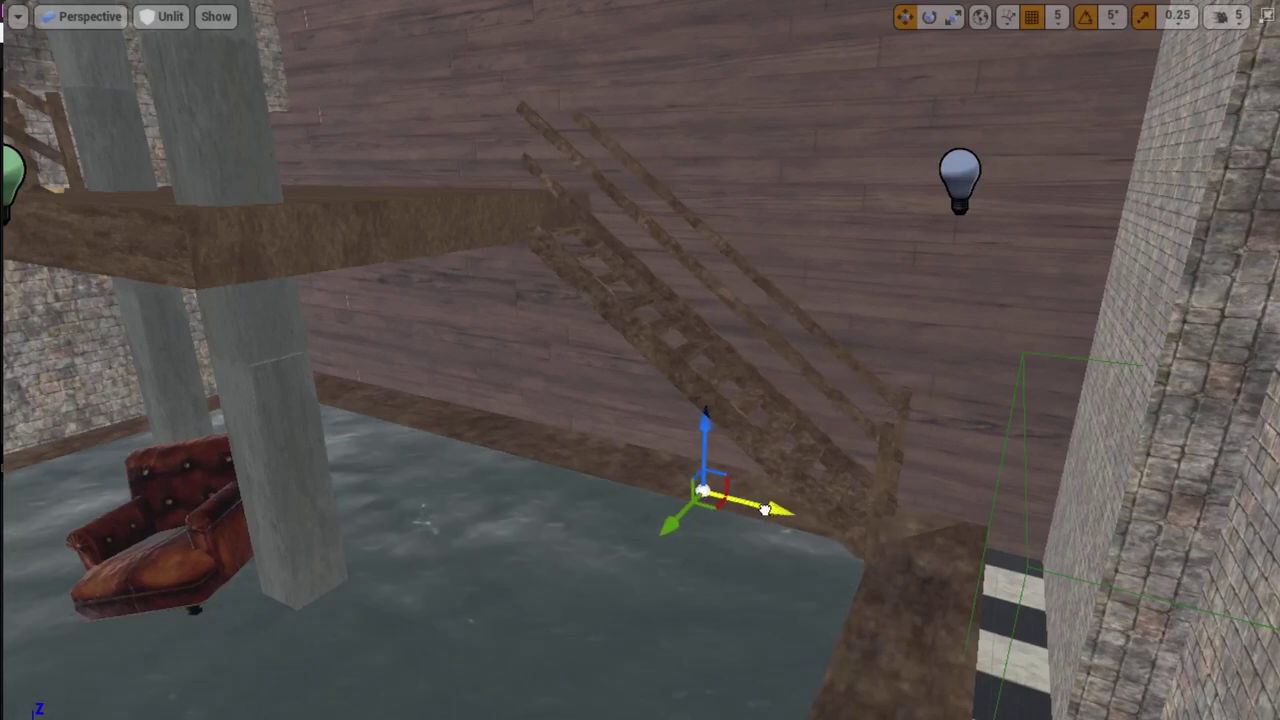
pyautogui.moveTo(623, 483)
pyautogui.mouseDown(button='right')
pyautogui.moveTo(520, 470)
pyautogui.moveTo(480, 440)
pyautogui.mouseUp(button='right')
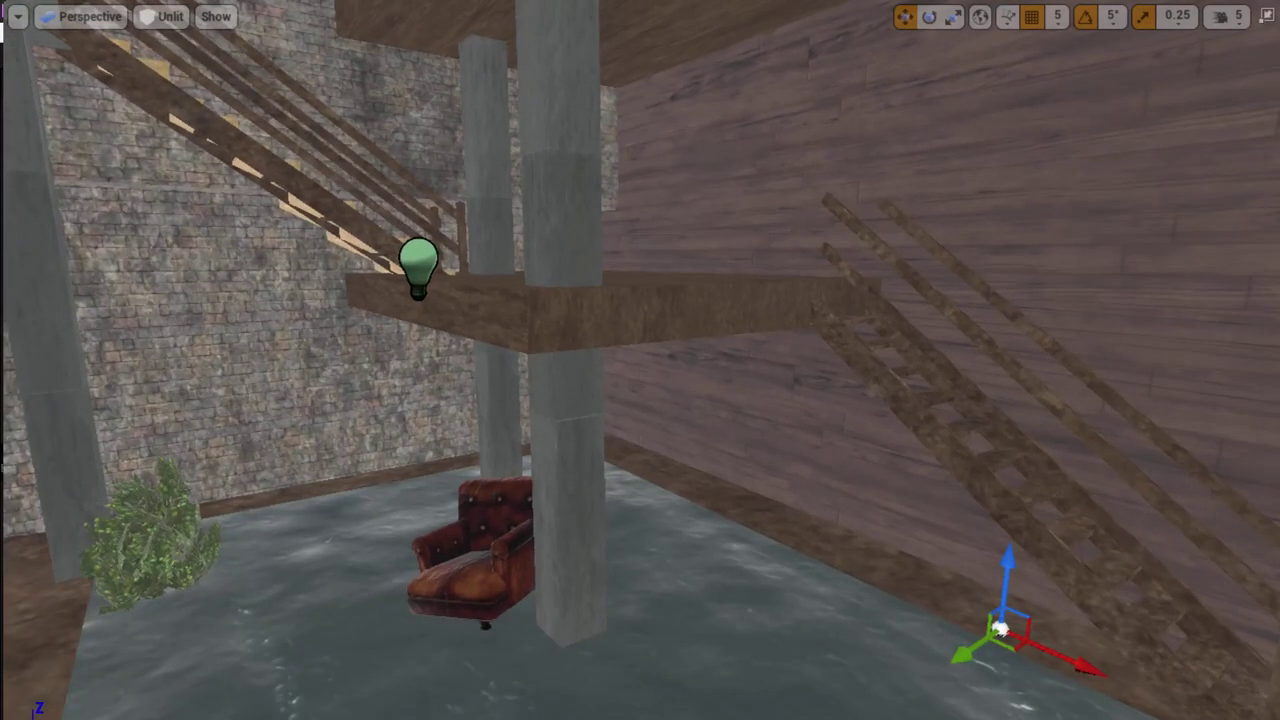
pyautogui.press('Left')
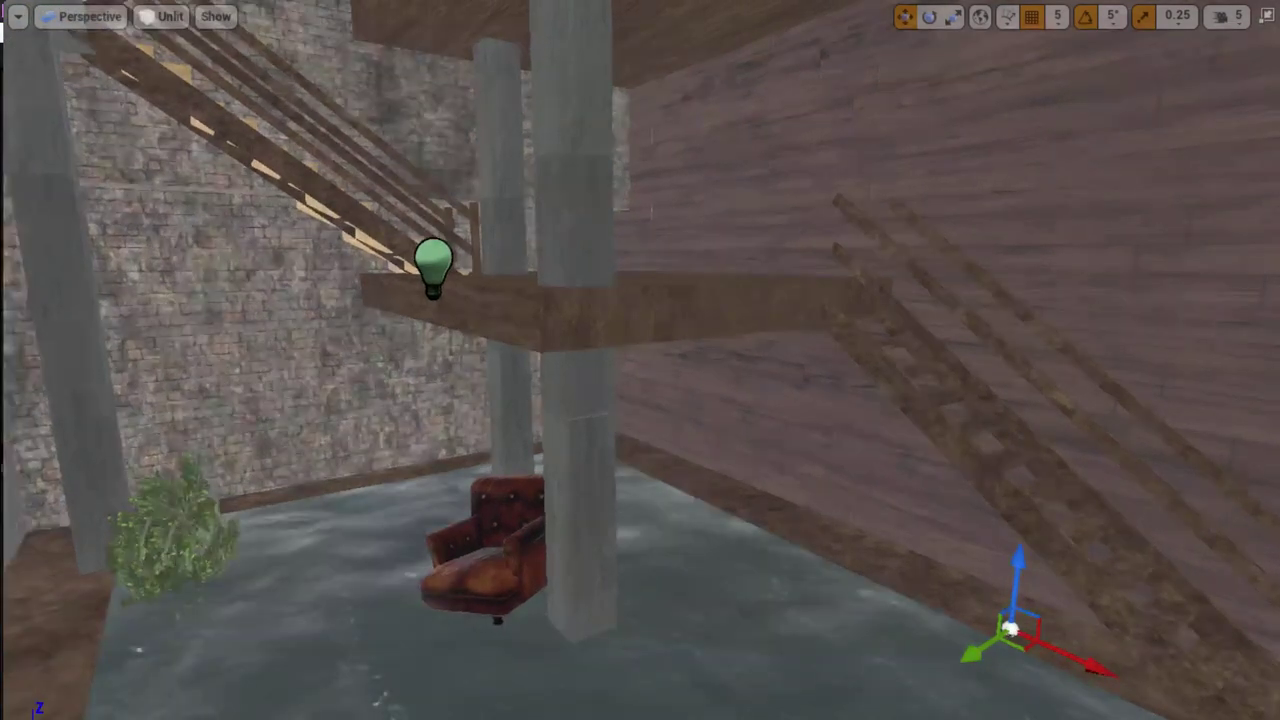
# - Alt-drag a duplicate of the ground-floor bush and lift it onto the wooden landing
pyautogui.click(124, 563)
pyautogui.keyDown('alt'); pyautogui.moveTo(57, 601); pyautogui.dragTo(654, 598); pyautogui.keyUp('alt')
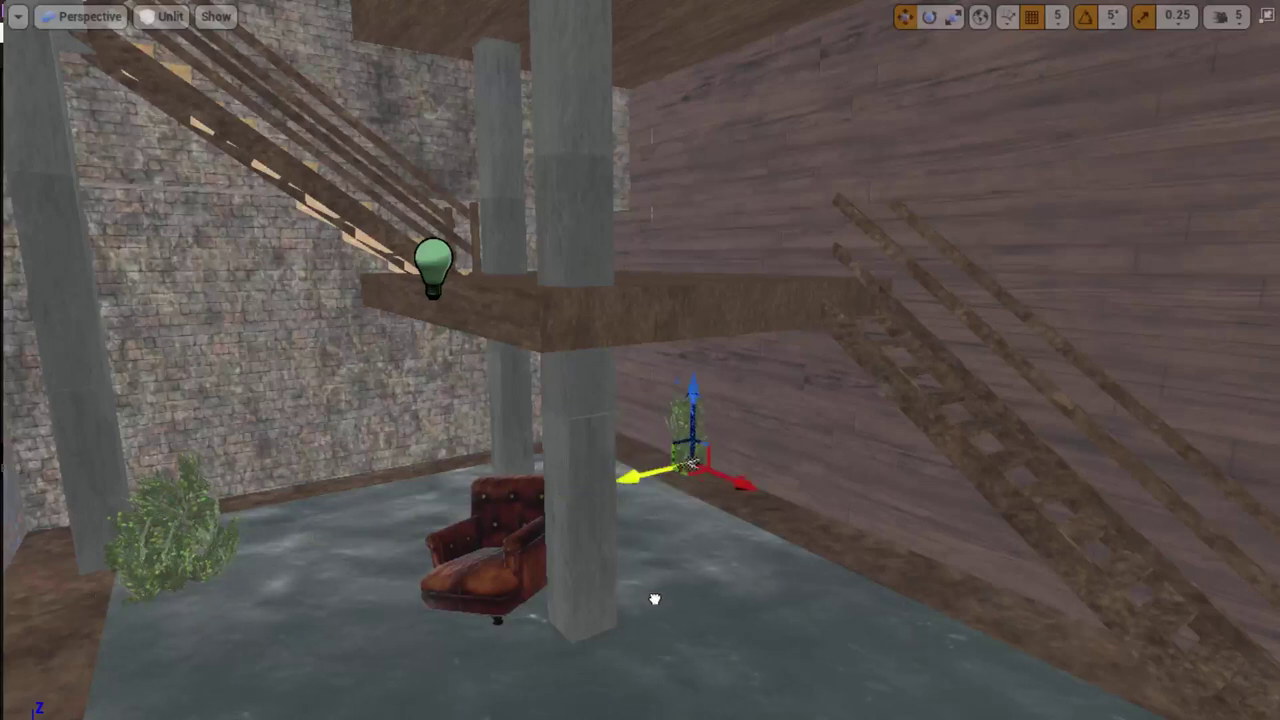
pyautogui.moveTo(692, 432); pyautogui.dragTo(697, 175)
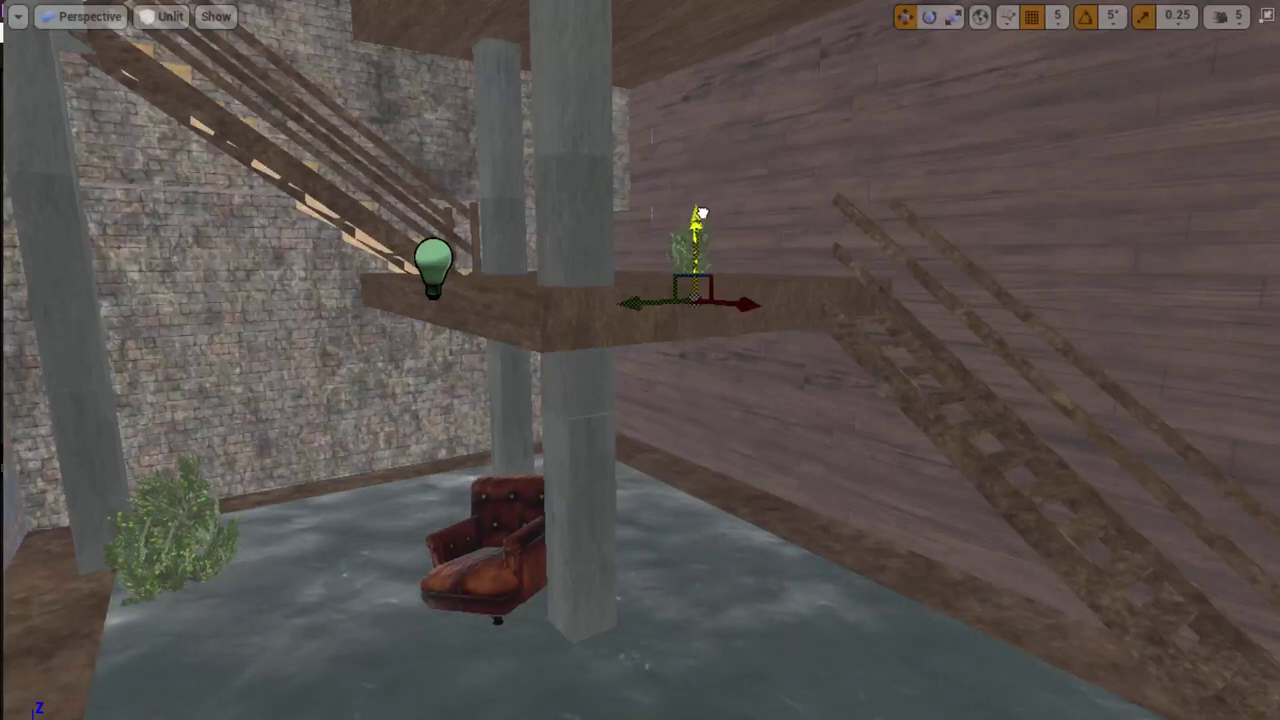
pyautogui.moveTo(741, 287); pyautogui.dragTo(955, 363)
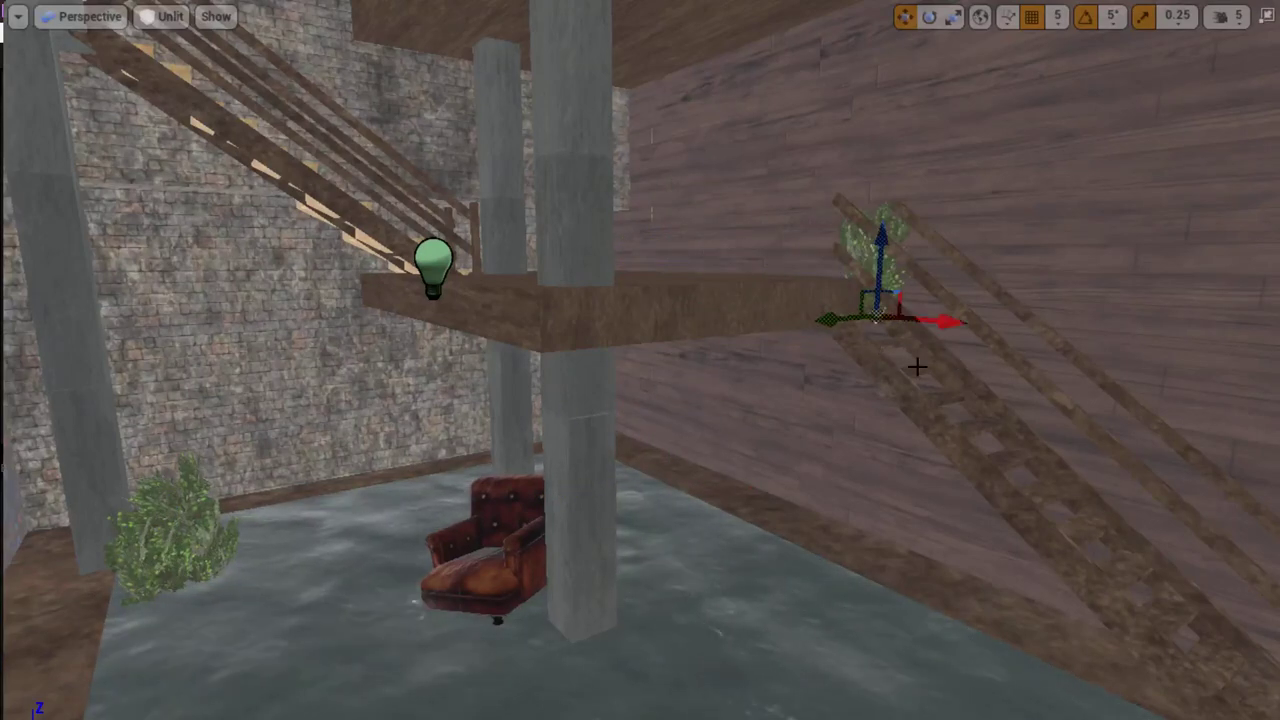
# - Fine-tune the bush copy's position on the landing along X and Z, then frame it
pyautogui.moveTo(767, 365); pyautogui.dragTo(628, 255, button='right')
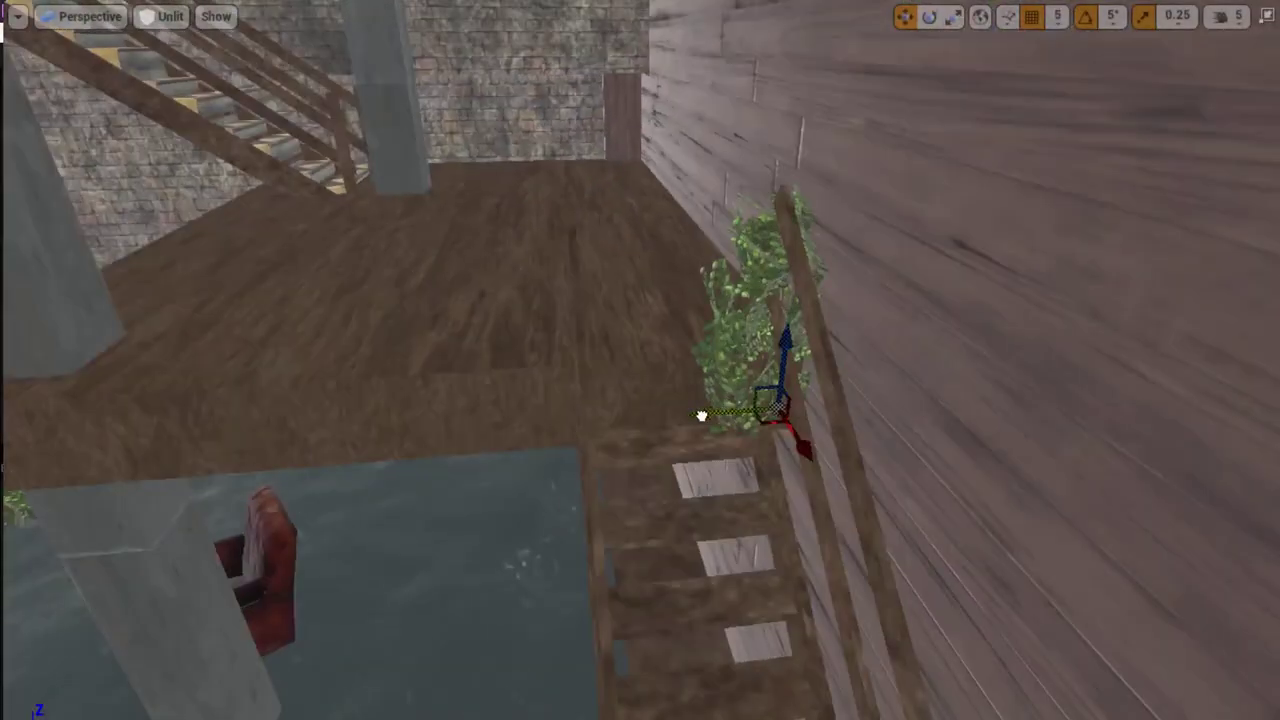
pyautogui.moveTo(701, 416); pyautogui.dragTo(505, 417)
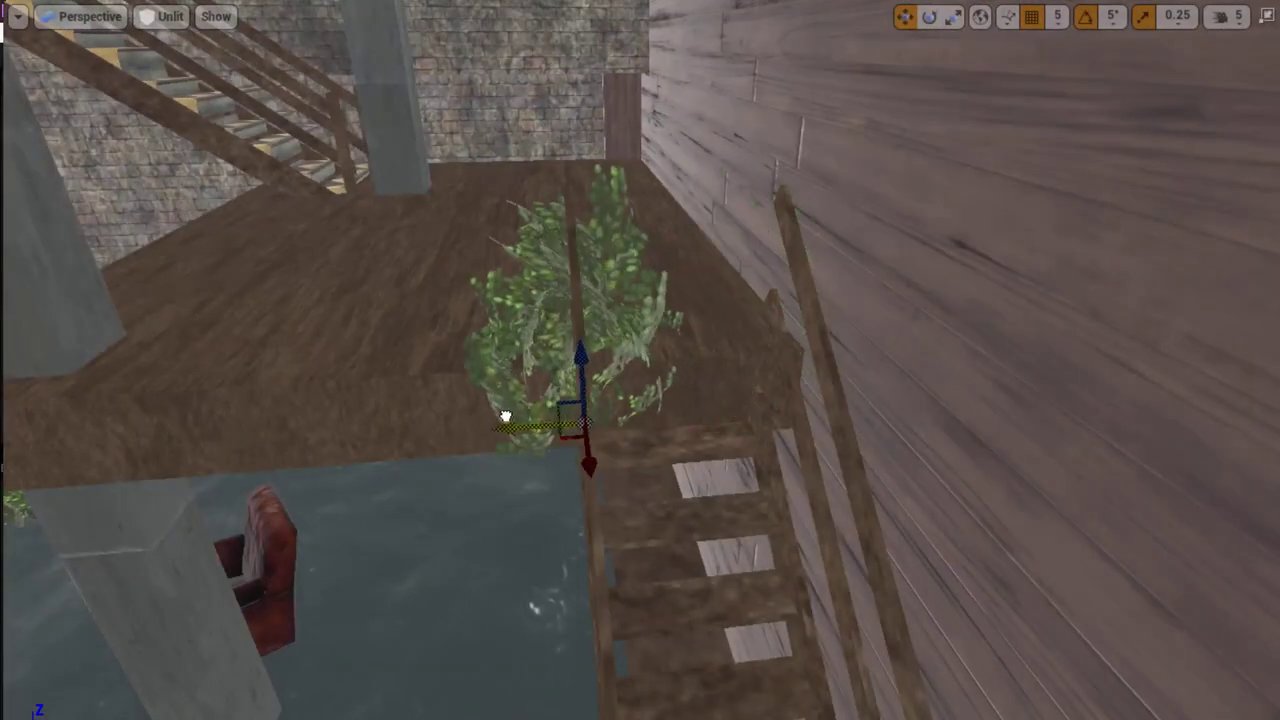
pyautogui.moveTo(574, 371); pyautogui.dragTo(632, 399, button='right')
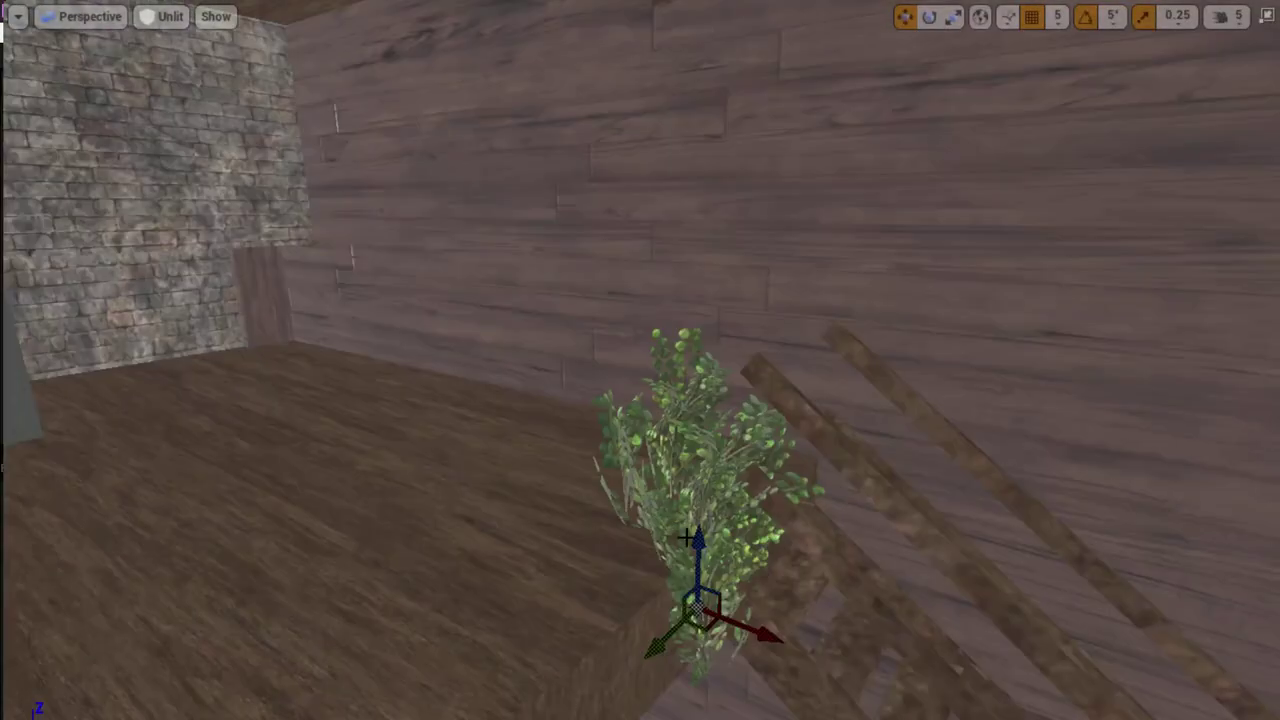
pyautogui.moveTo(687, 537); pyautogui.dragTo(690, 460)
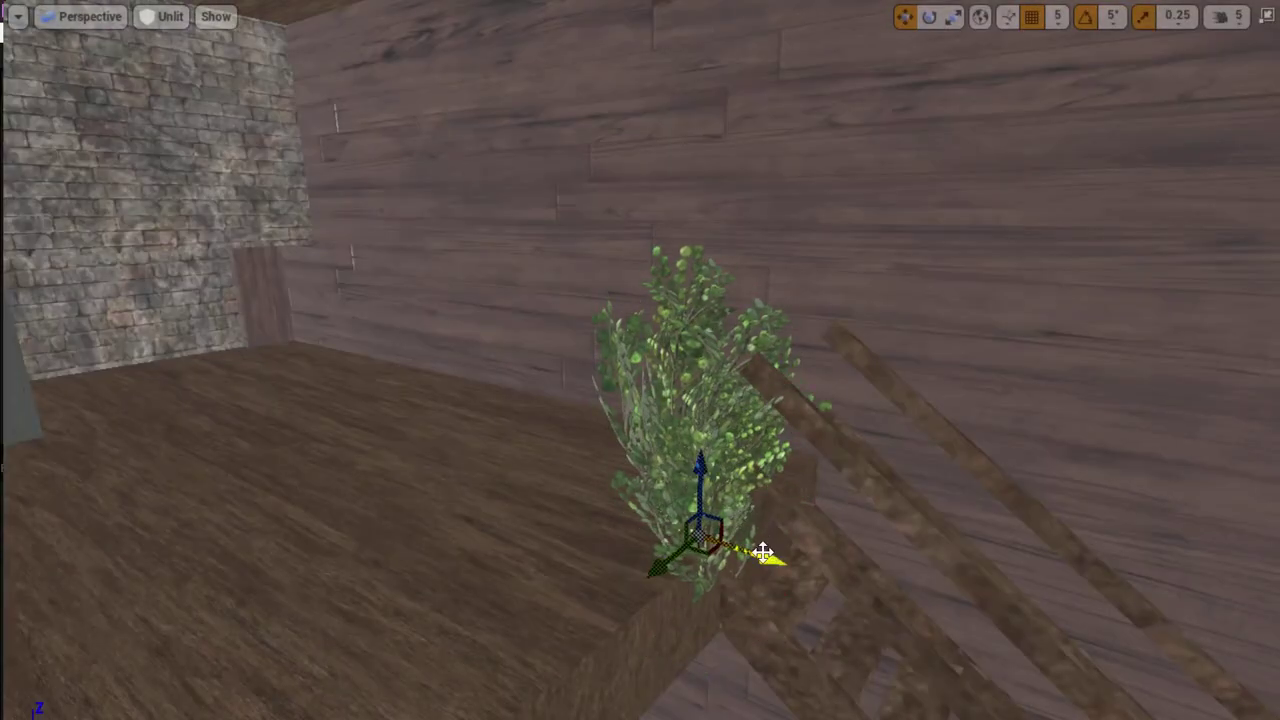
pyautogui.moveTo(763, 552); pyautogui.dragTo(790, 558)
pyautogui.moveTo(790, 558); pyautogui.dragTo(790, 558, button='right')
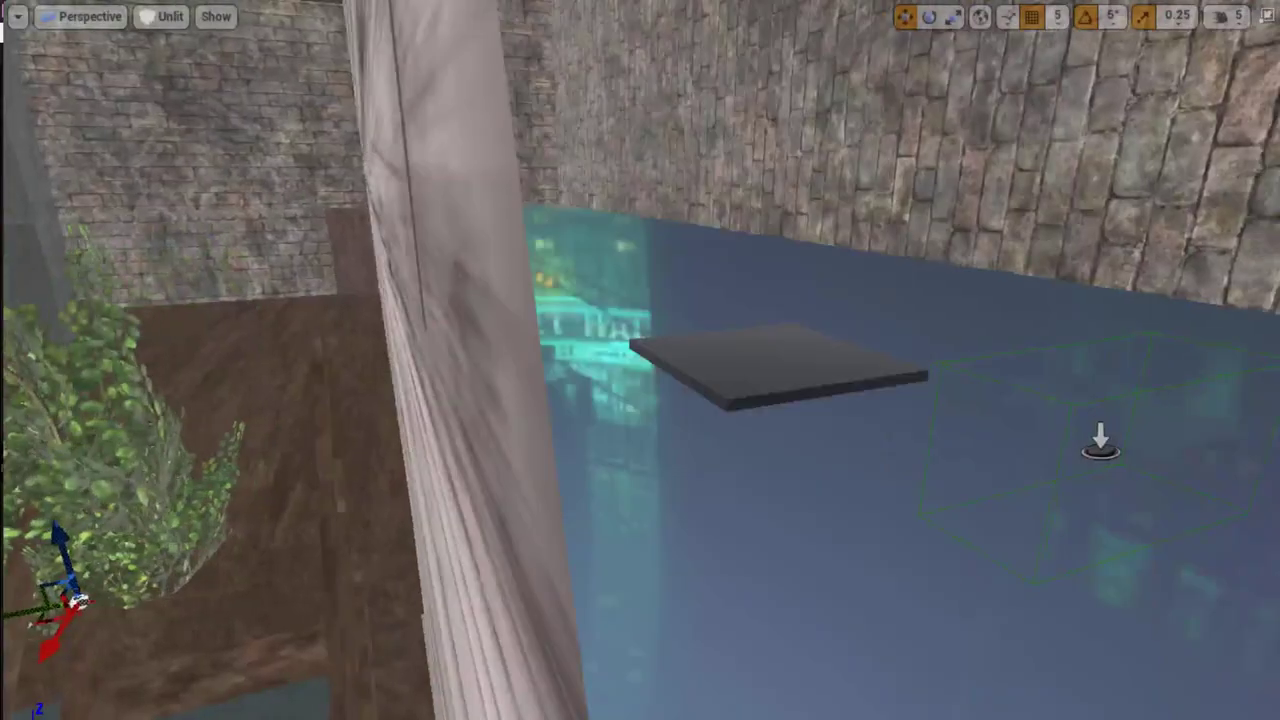
pyautogui.press('f')
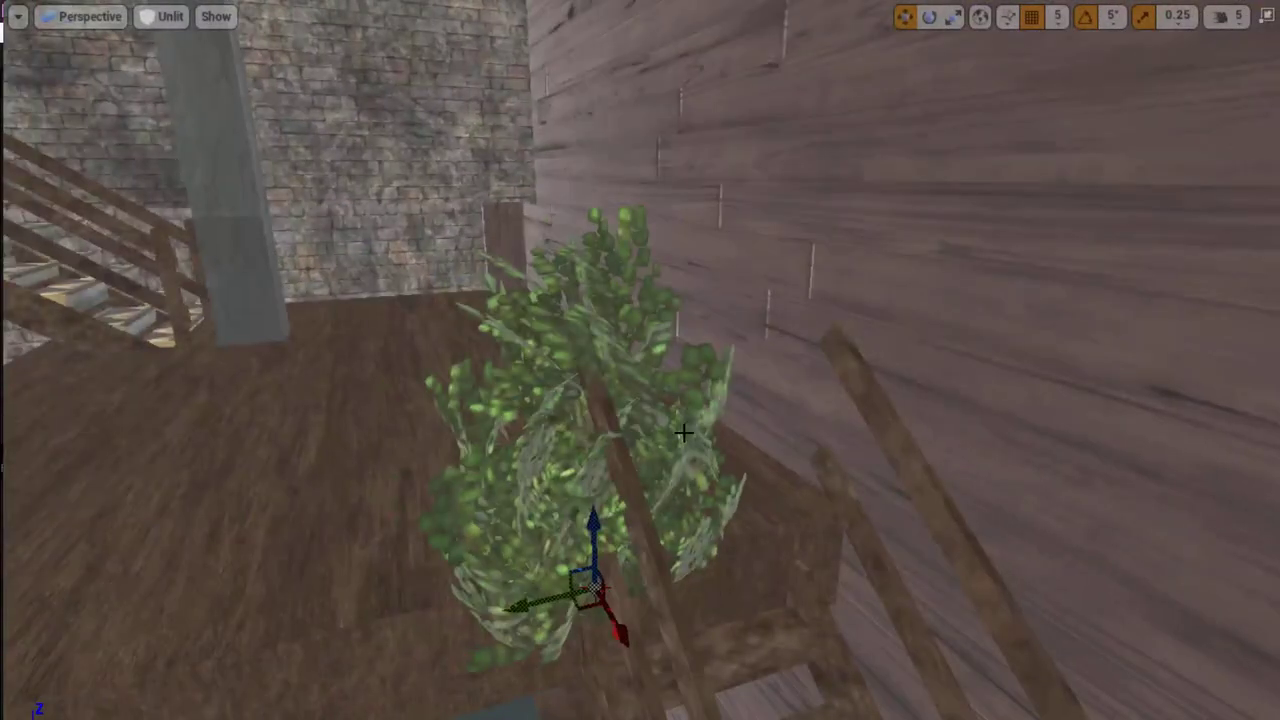
# - Raise the ground-floor stair railing along Z, then scale it and adjust its height
pyautogui.moveTo(760, 402); pyautogui.dragTo(792, 516, button='right')
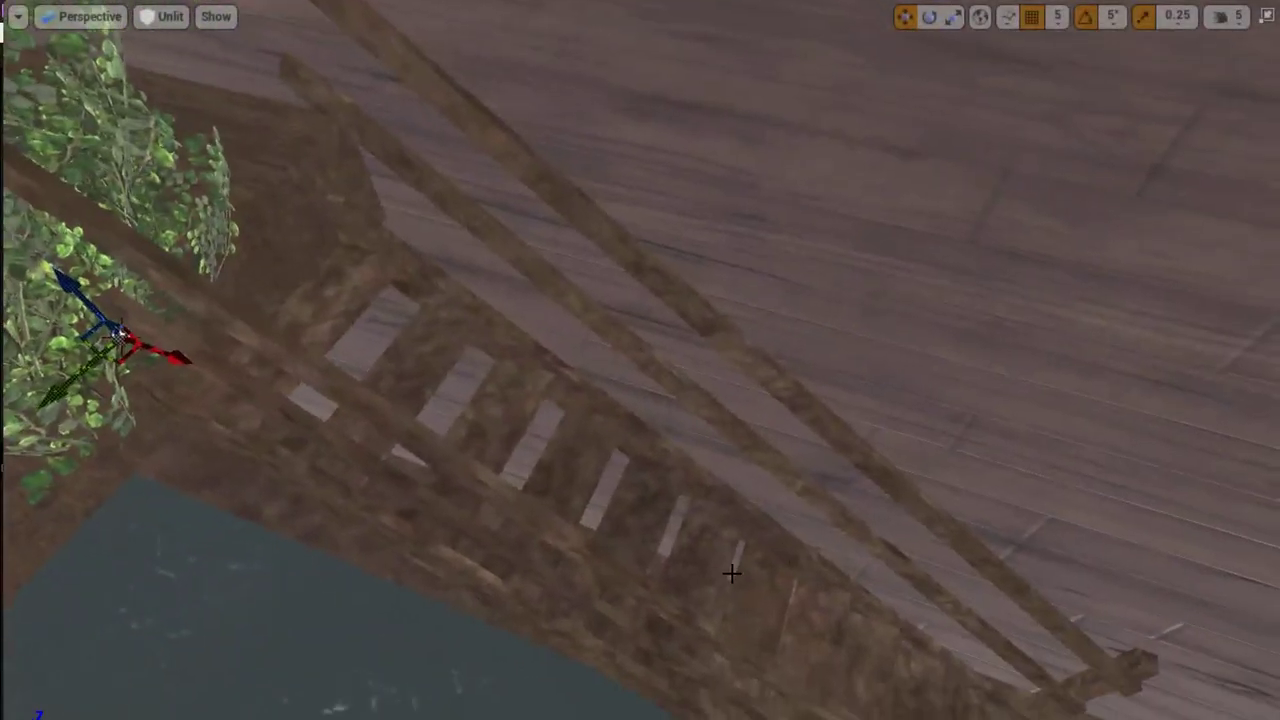
pyautogui.moveTo(666, 508); pyautogui.dragTo(712, 540, button='right')
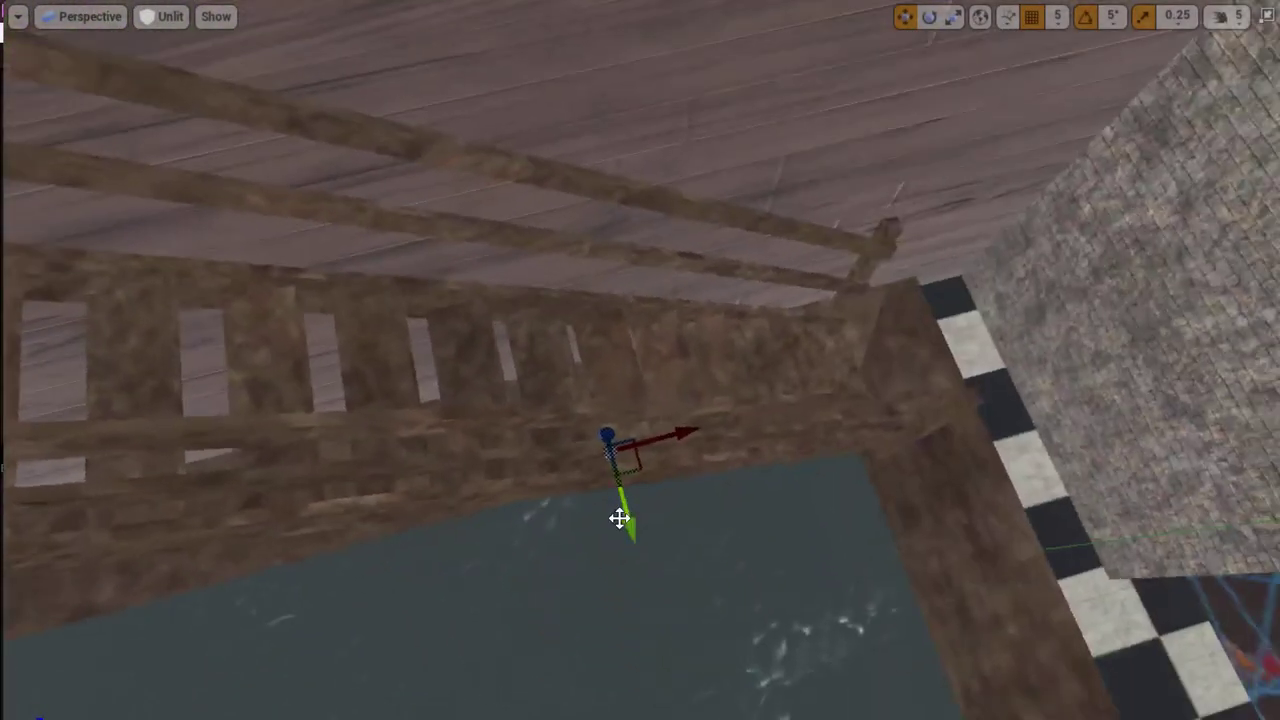
pyautogui.moveTo(628, 522); pyautogui.dragTo(625, 488)
pyautogui.moveTo(621, 484)
pyautogui.mouseDown(button='right')
pyautogui.moveTo(660, 500)
pyautogui.moveTo(583, 526)
pyautogui.mouseUp(button='right')
pyautogui.press('r')
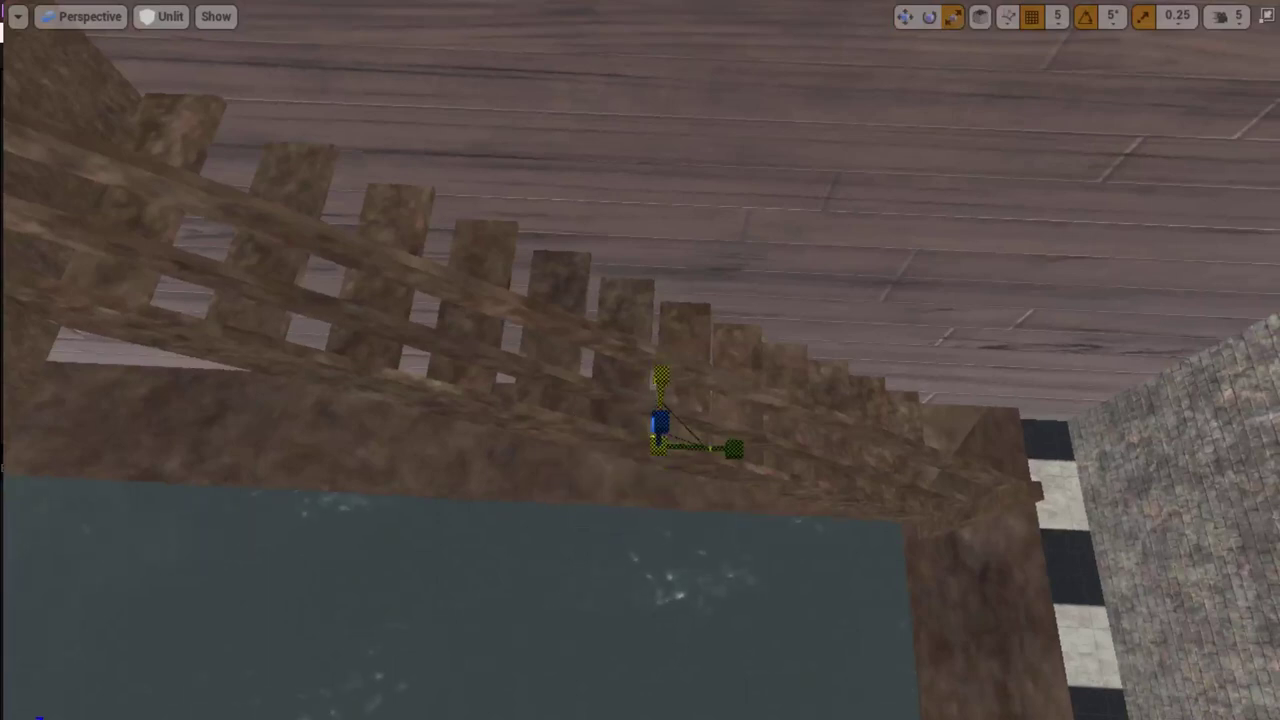
pyautogui.moveTo(655, 445); pyautogui.dragTo(655, 445)
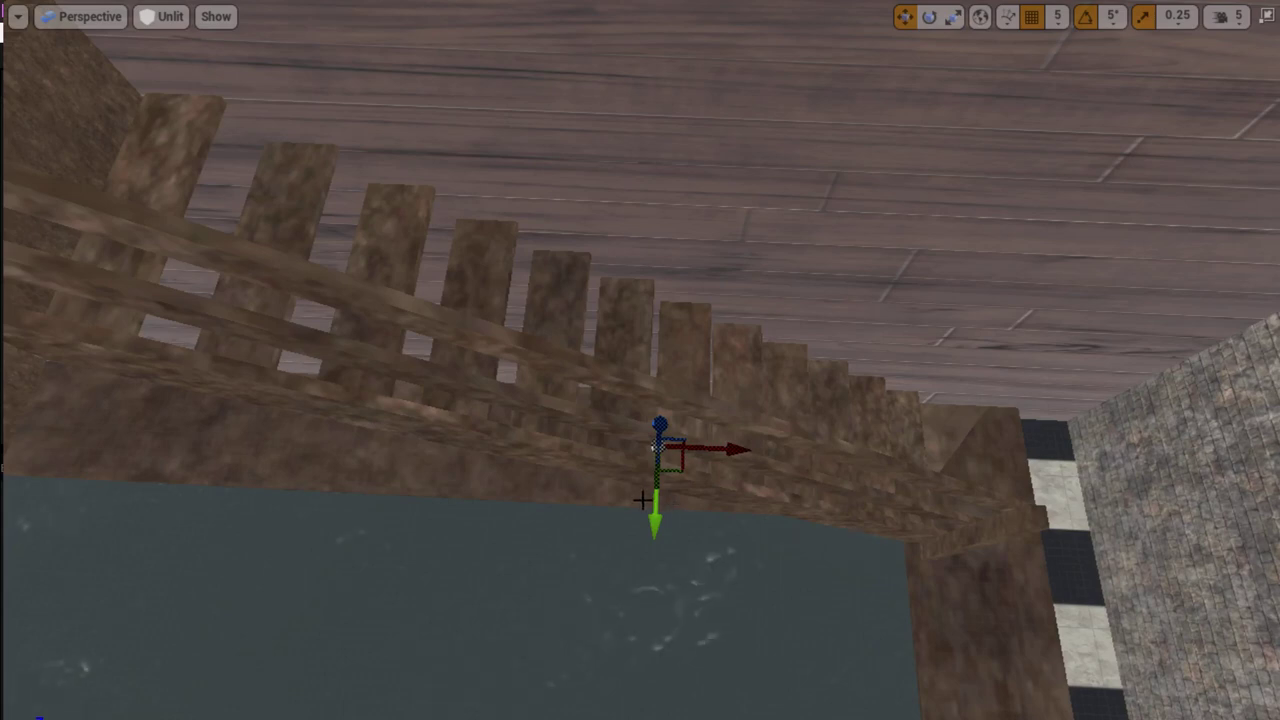
pyautogui.keyDown('shift'); pyautogui.moveTo(655, 517); pyautogui.dragTo(655, 520); pyautogui.keyUp('shift')
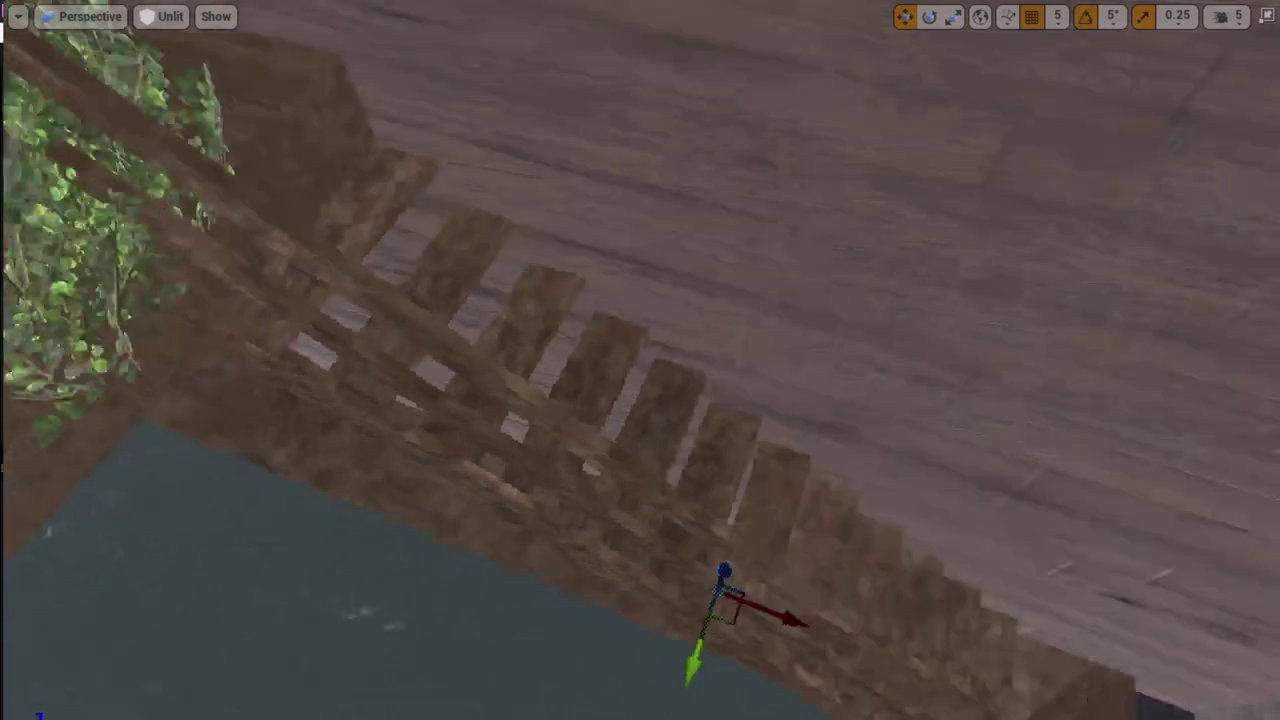
# - Check the bush and staircase from the floor, then exit immersive viewport mode with F11
pyautogui.moveTo(507, 483); pyautogui.dragTo(507, 483, button='right')
pyautogui.moveTo(455, 523); pyautogui.dragTo(455, 523, button='right')
pyautogui.moveTo(640, 360); pyautogui.dragTo(640, 400, button='right')
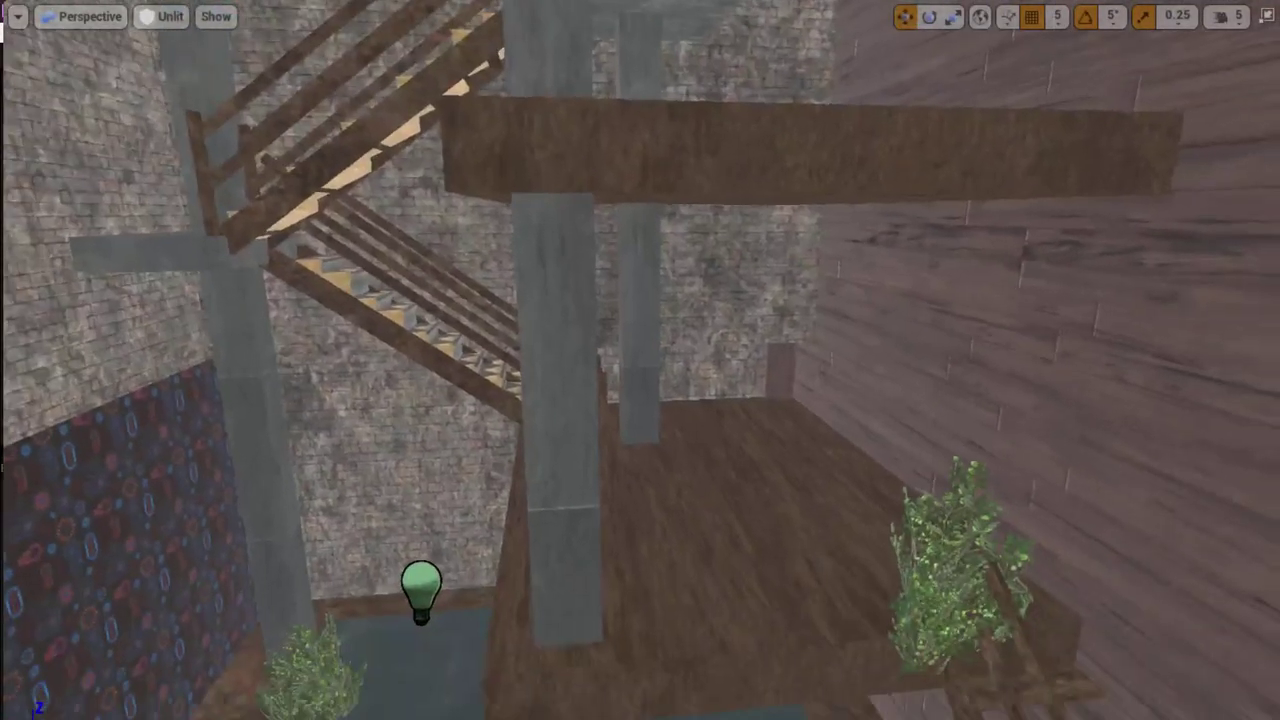
pyautogui.press('F11')
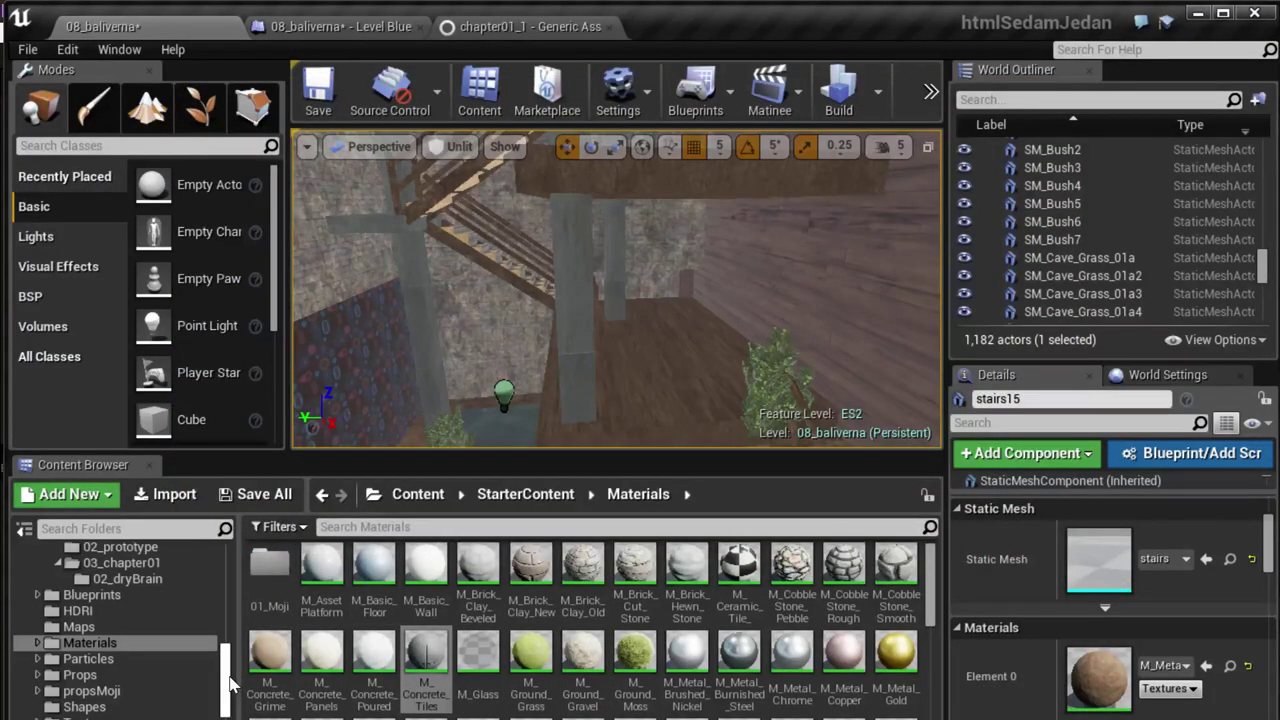
# - Run Save All on the root Content folder in the Content Browser
pyautogui.moveTo(224, 680); pyautogui.dragTo(235, 565)
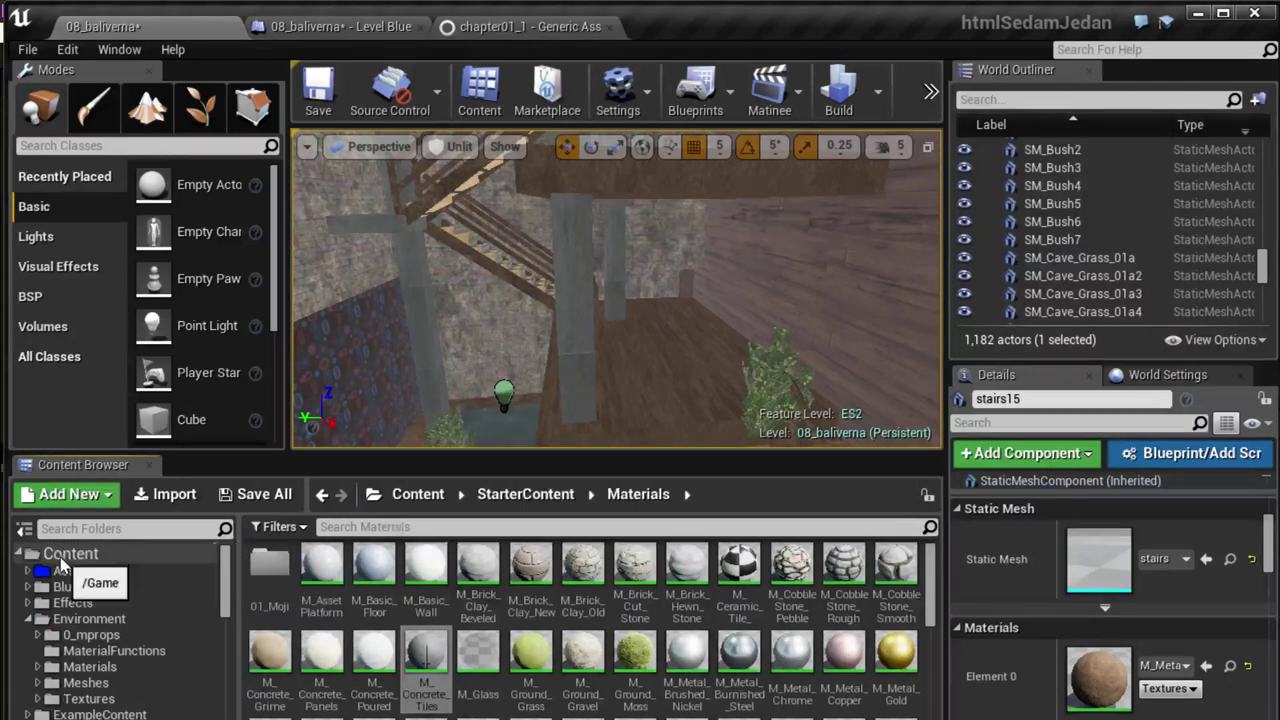
pyautogui.click(130, 563)
pyautogui.rightClick(130, 563)
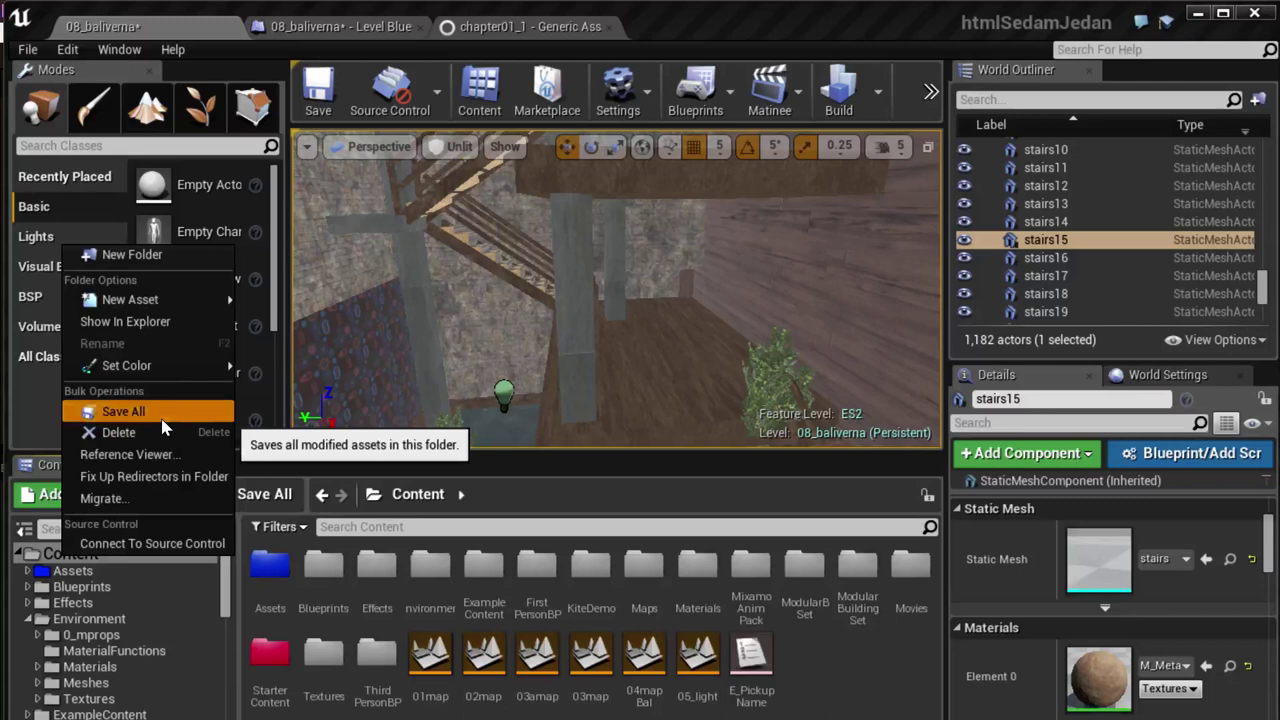
pyautogui.click(120, 410)
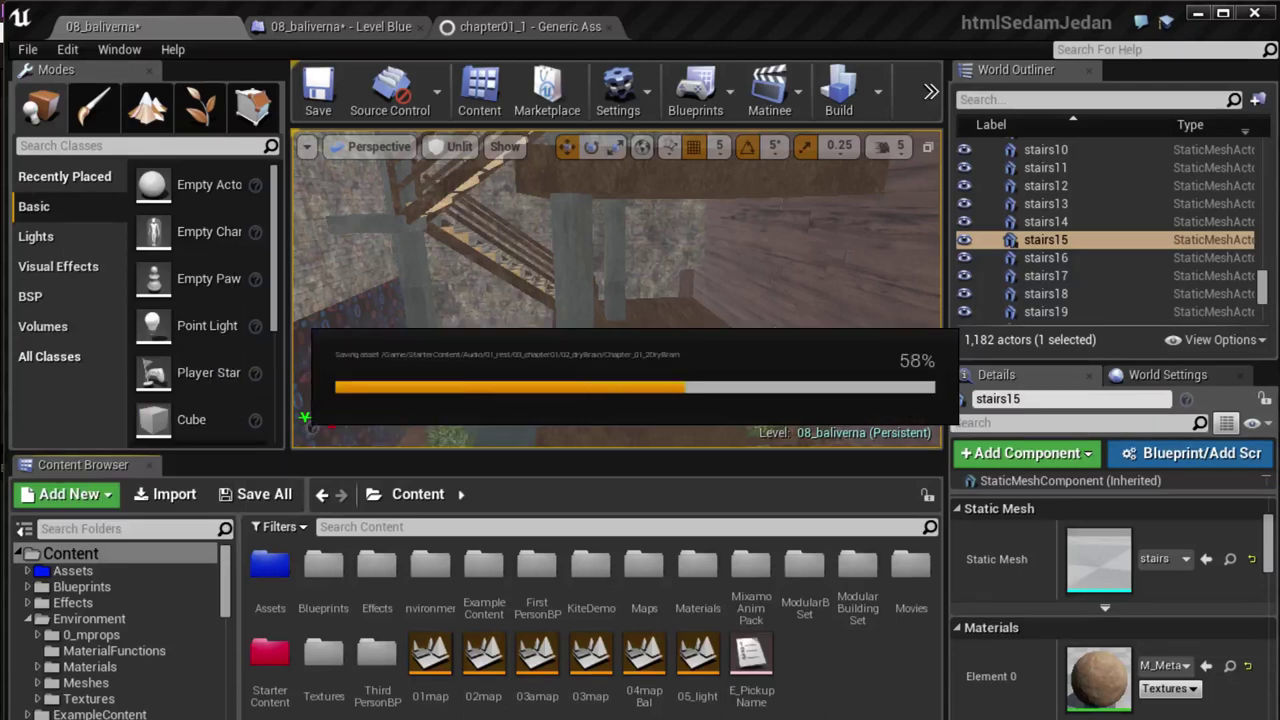